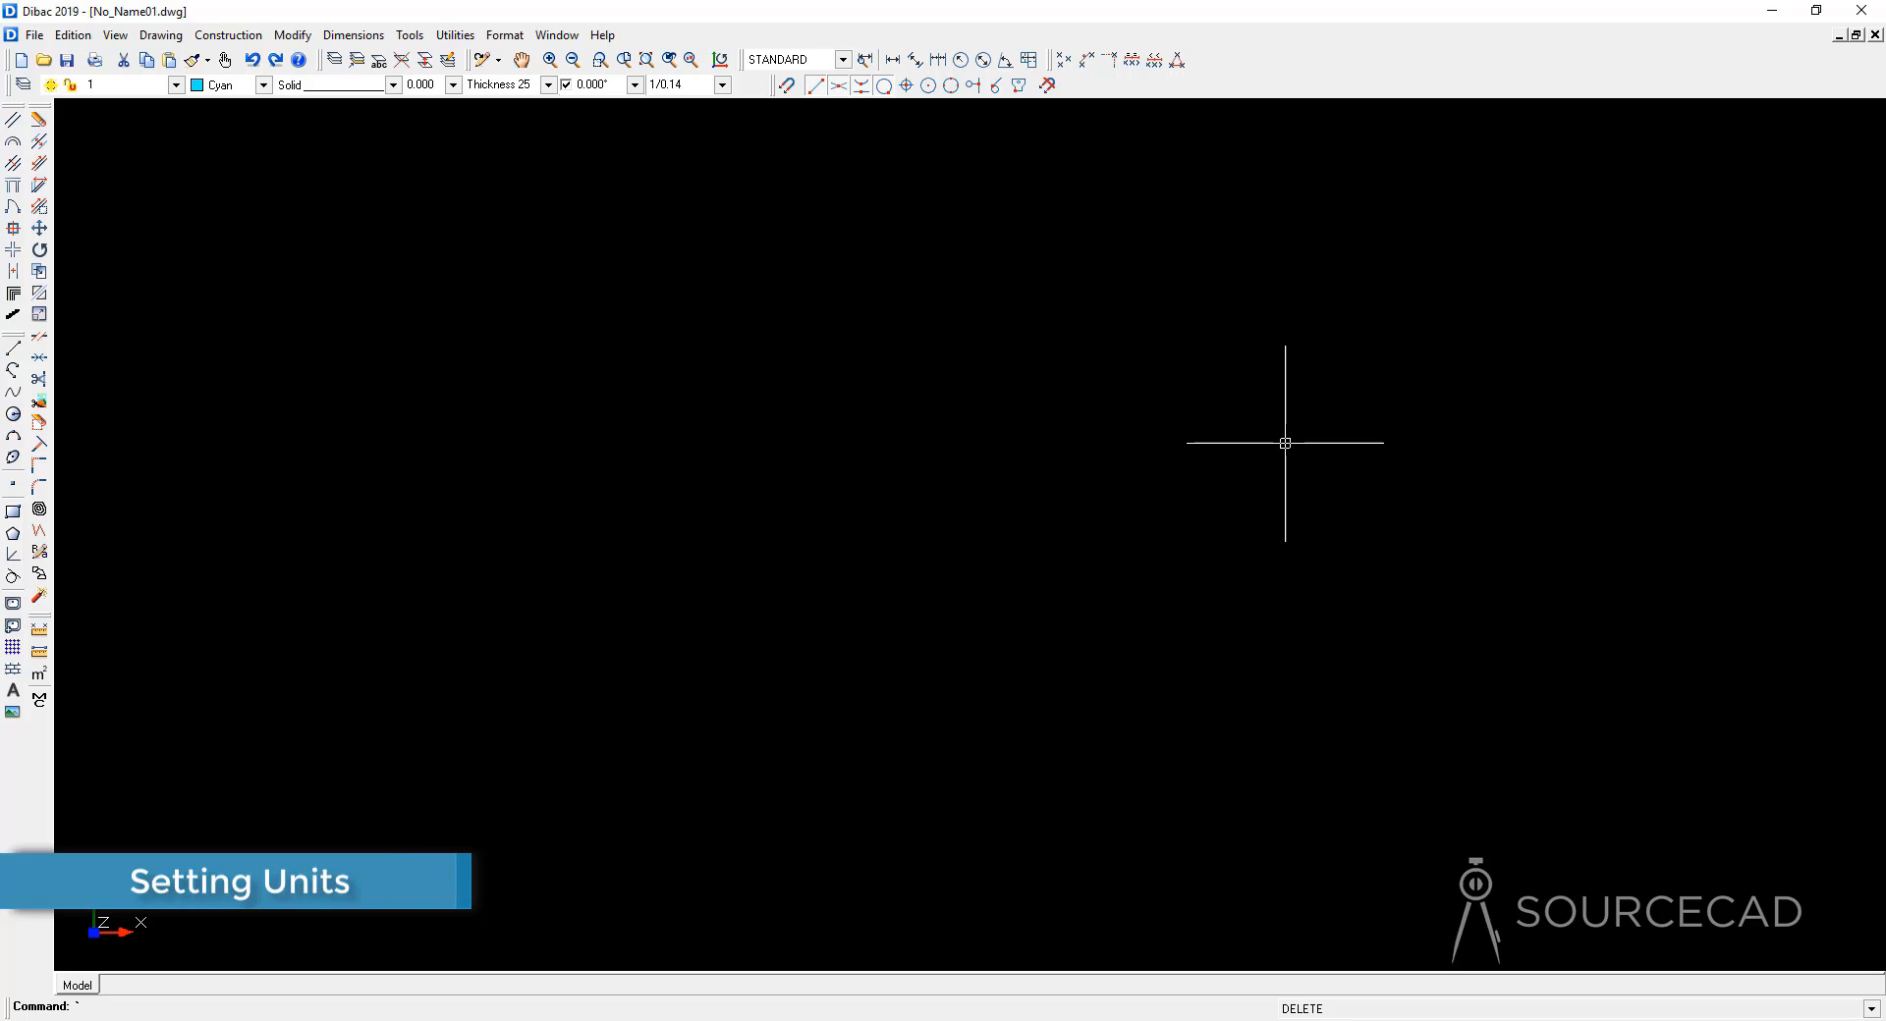
Step: Set the drawing units to Inches in the general preferences
click(414, 37)
click(435, 54)
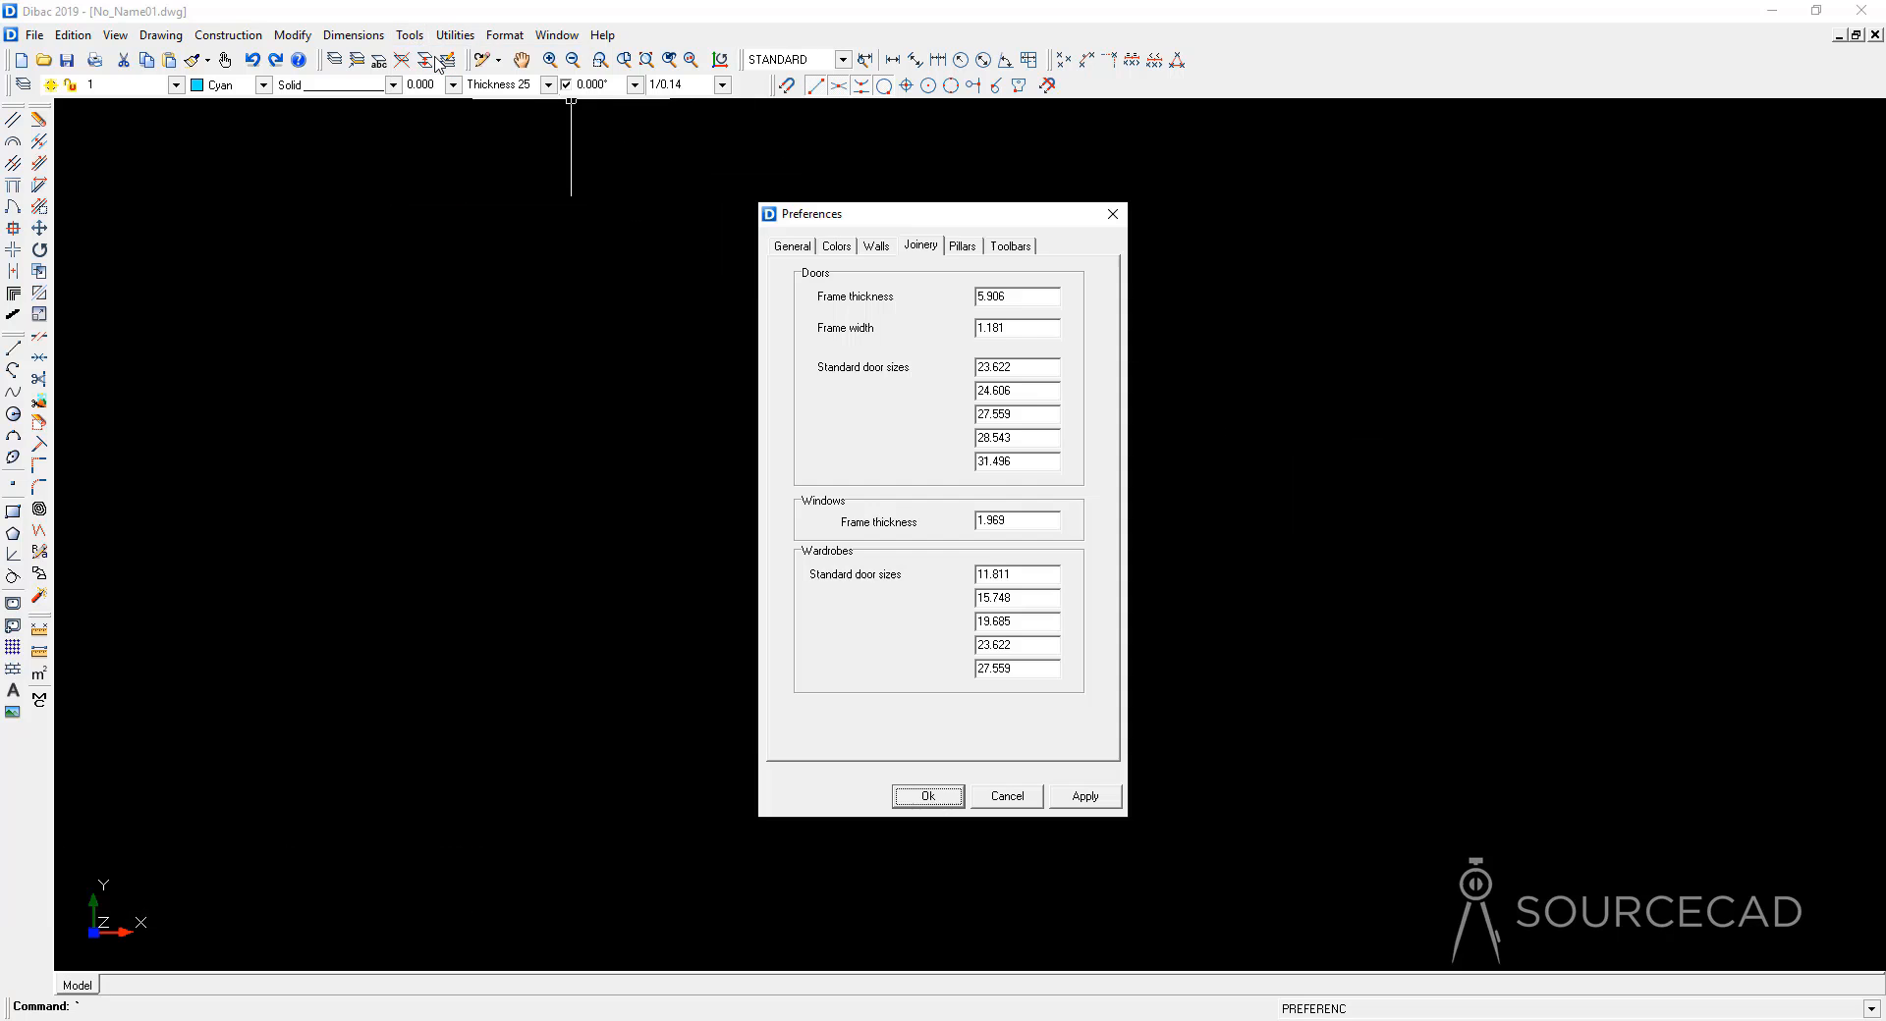
click(788, 247)
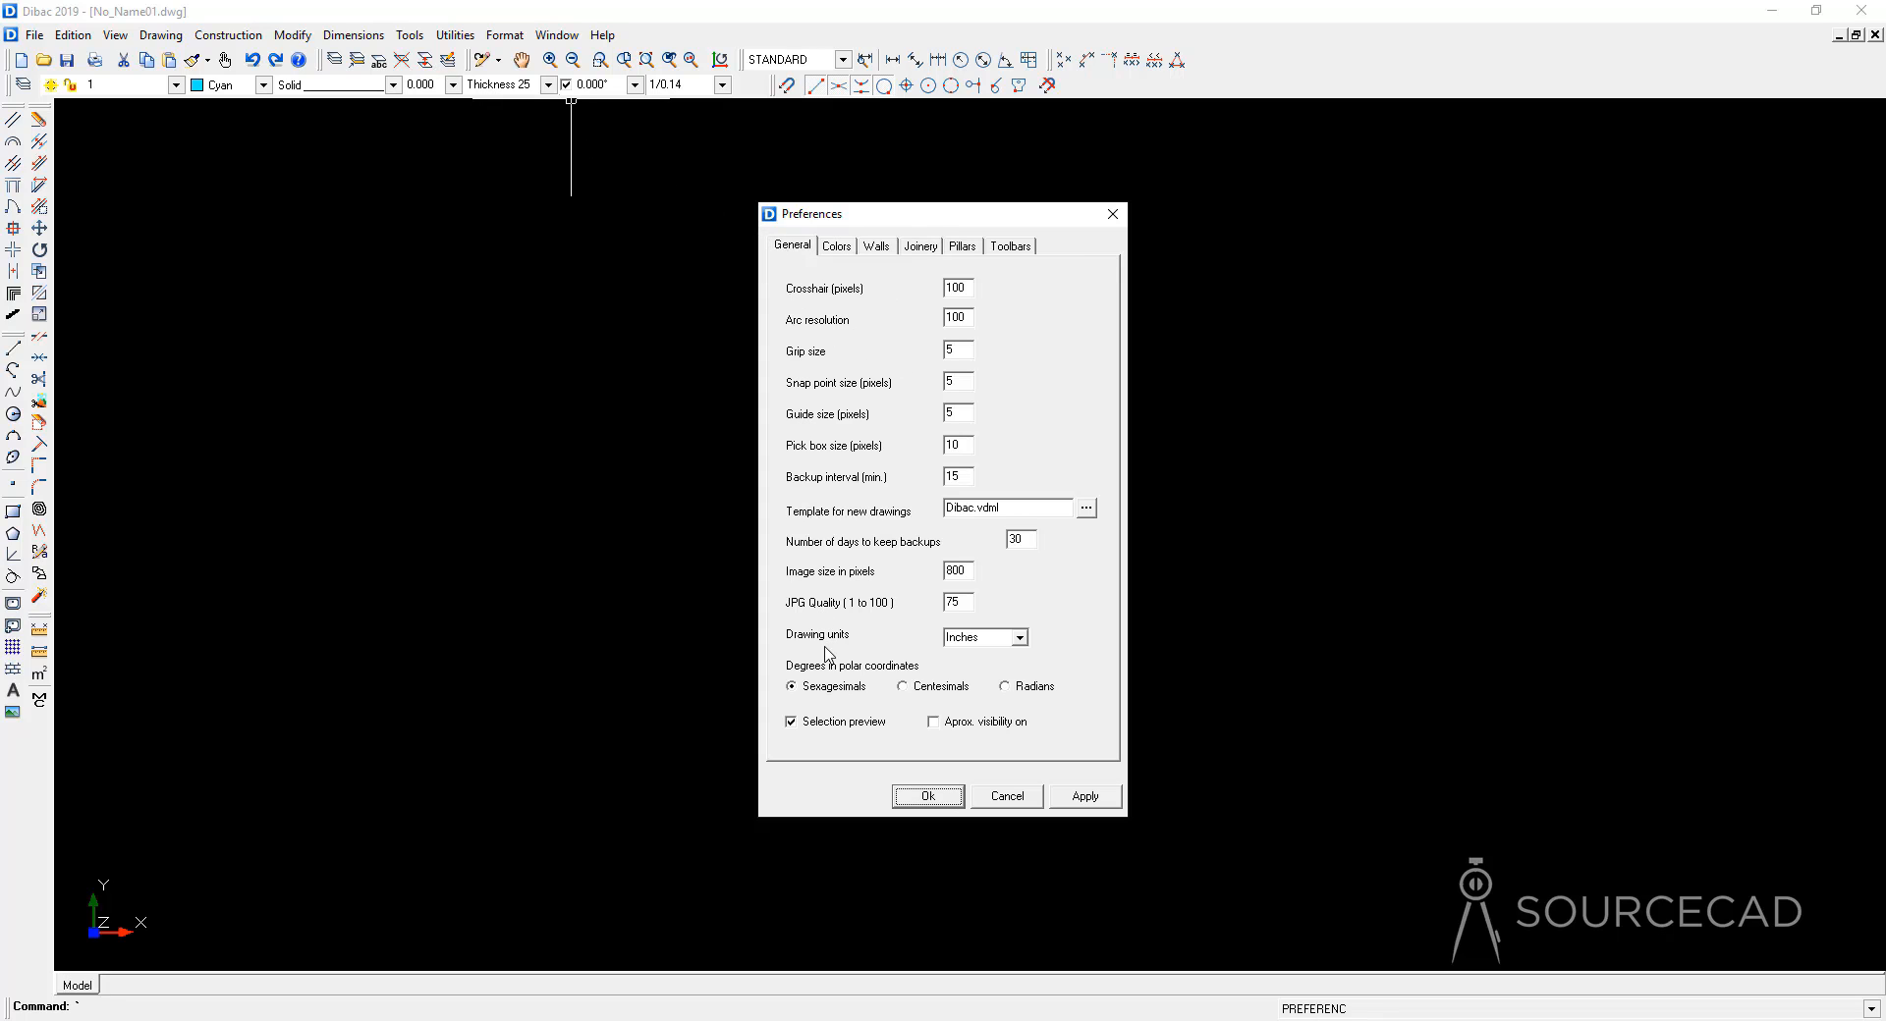
click(1019, 639)
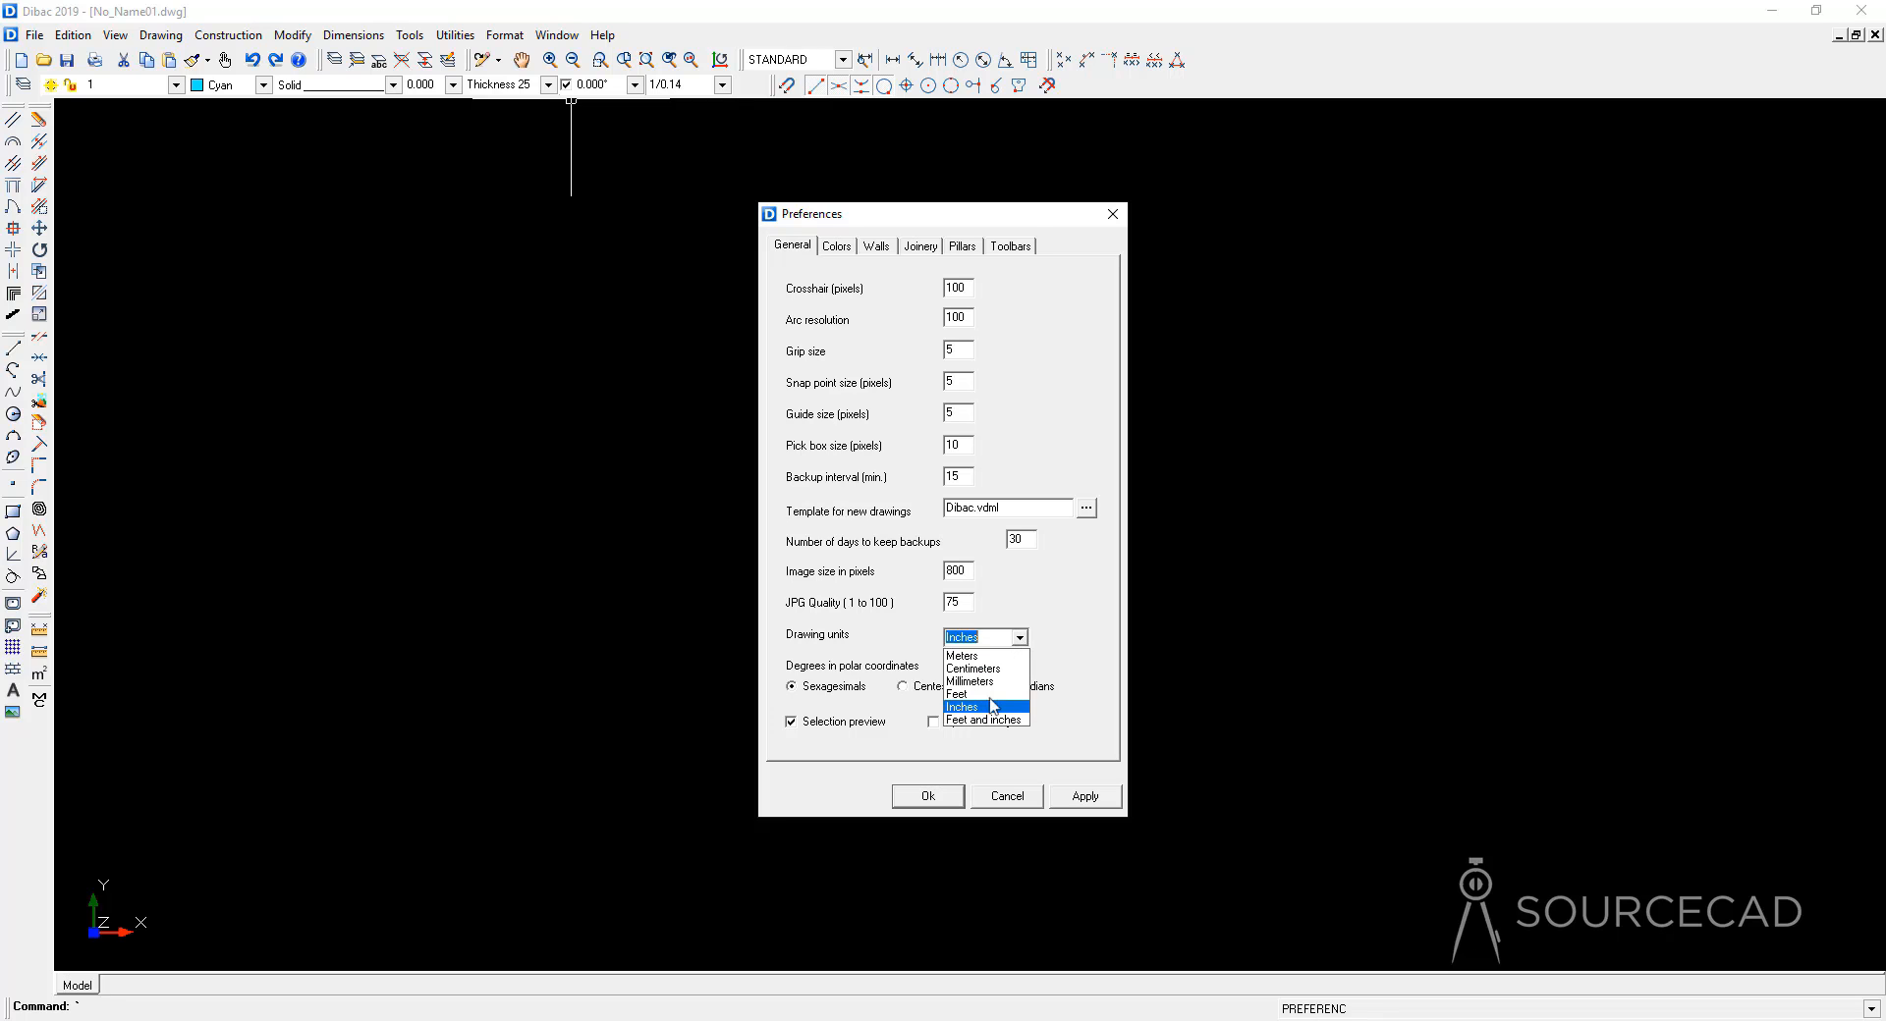
click(985, 707)
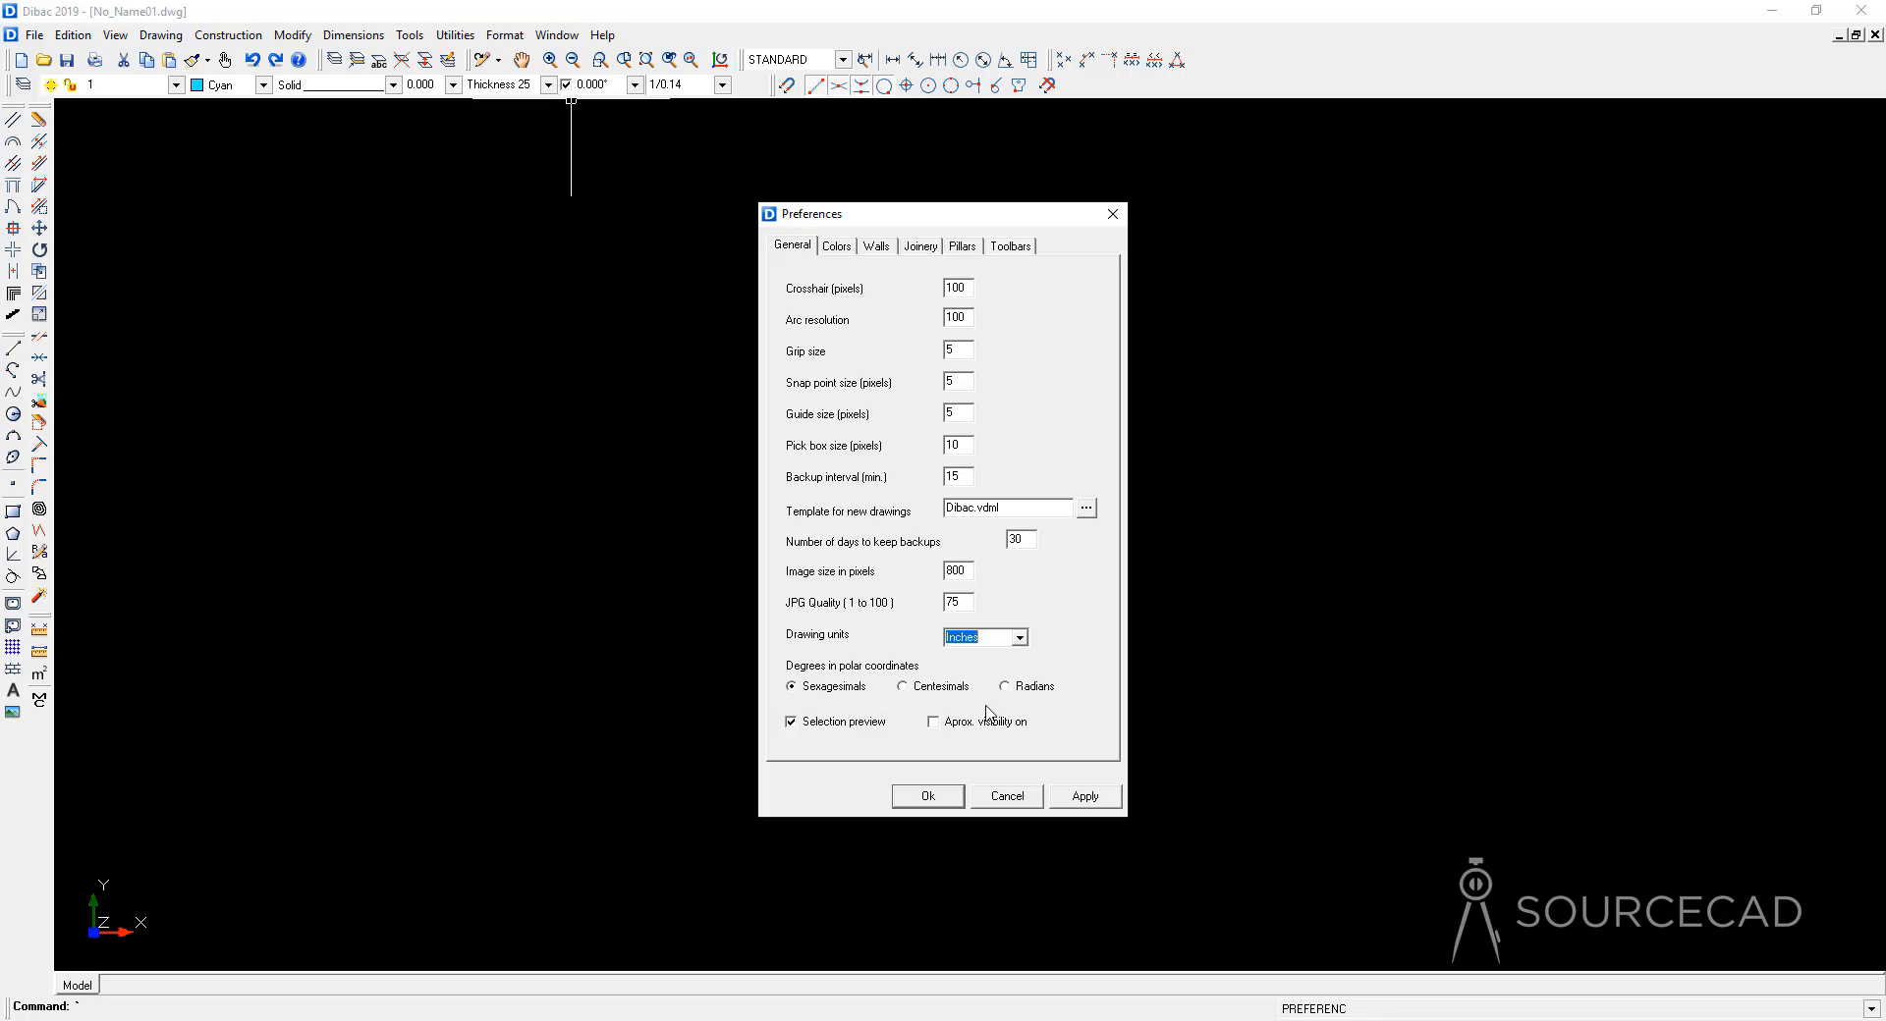
click(941, 801)
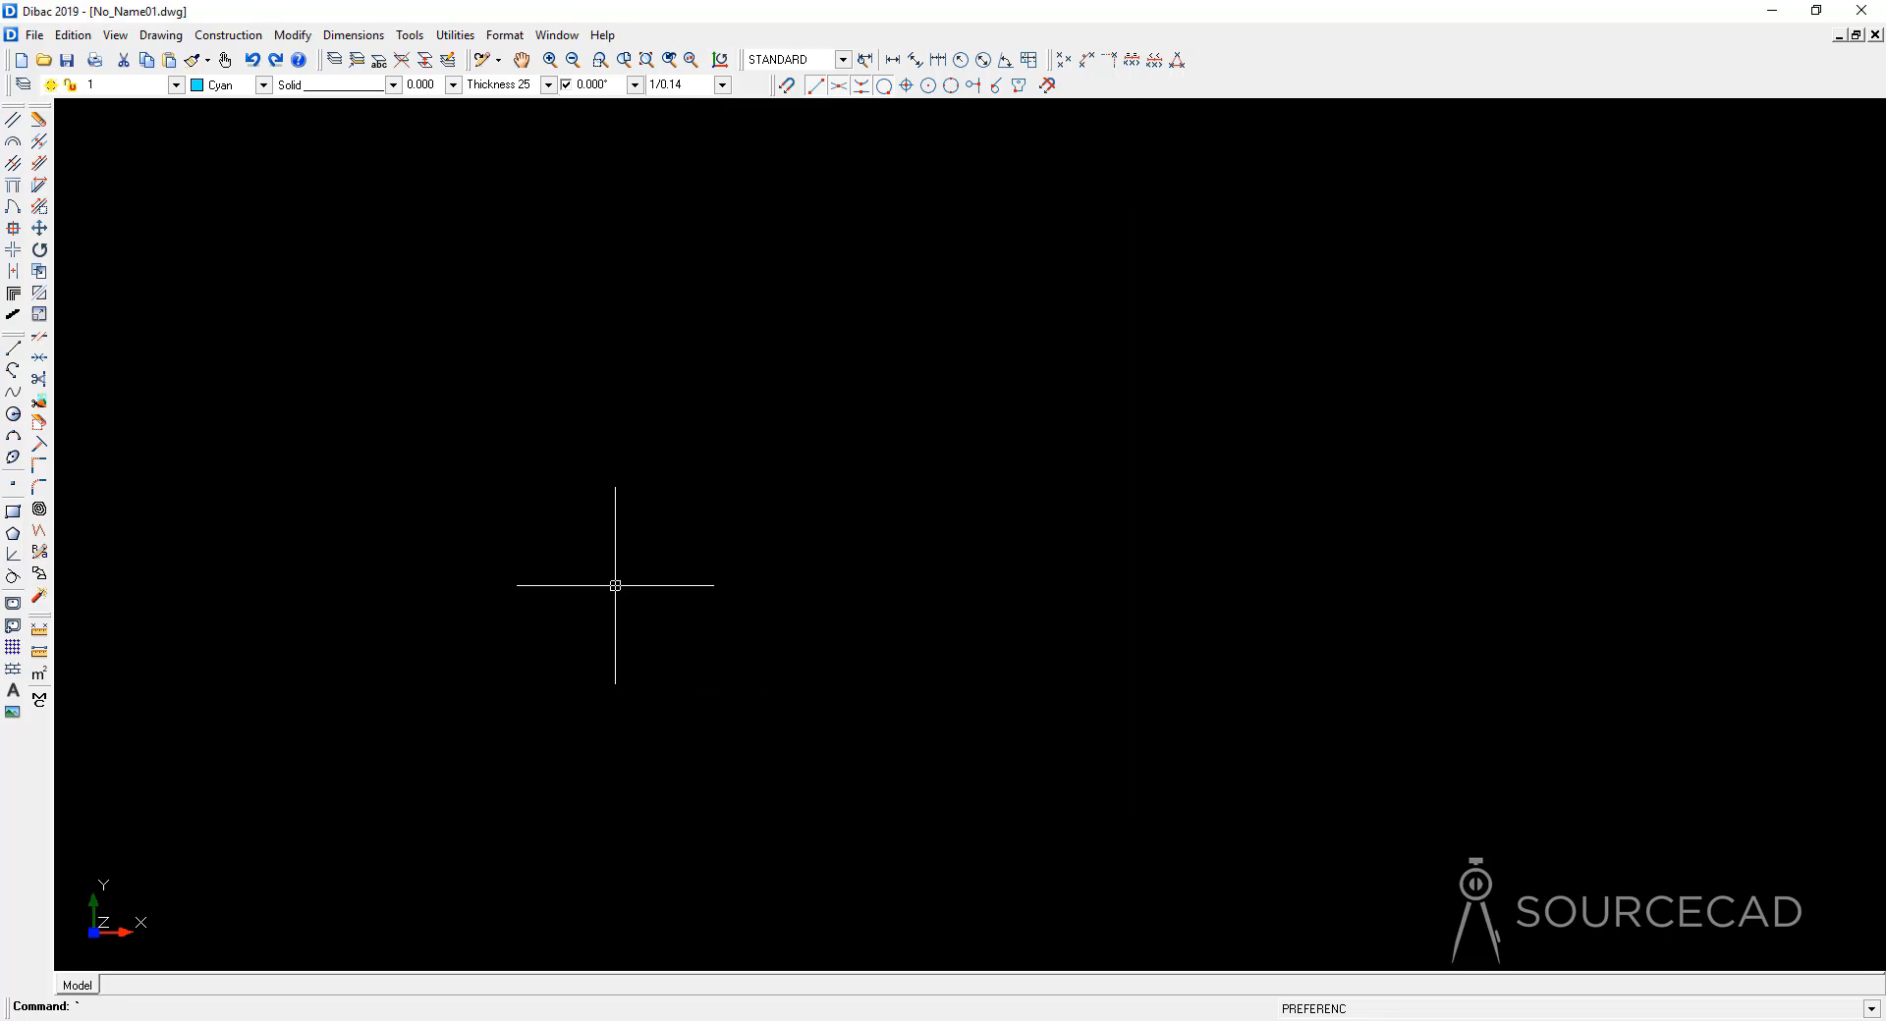
Step: Check which original unit is assigned to the current drawing file
click(35, 36)
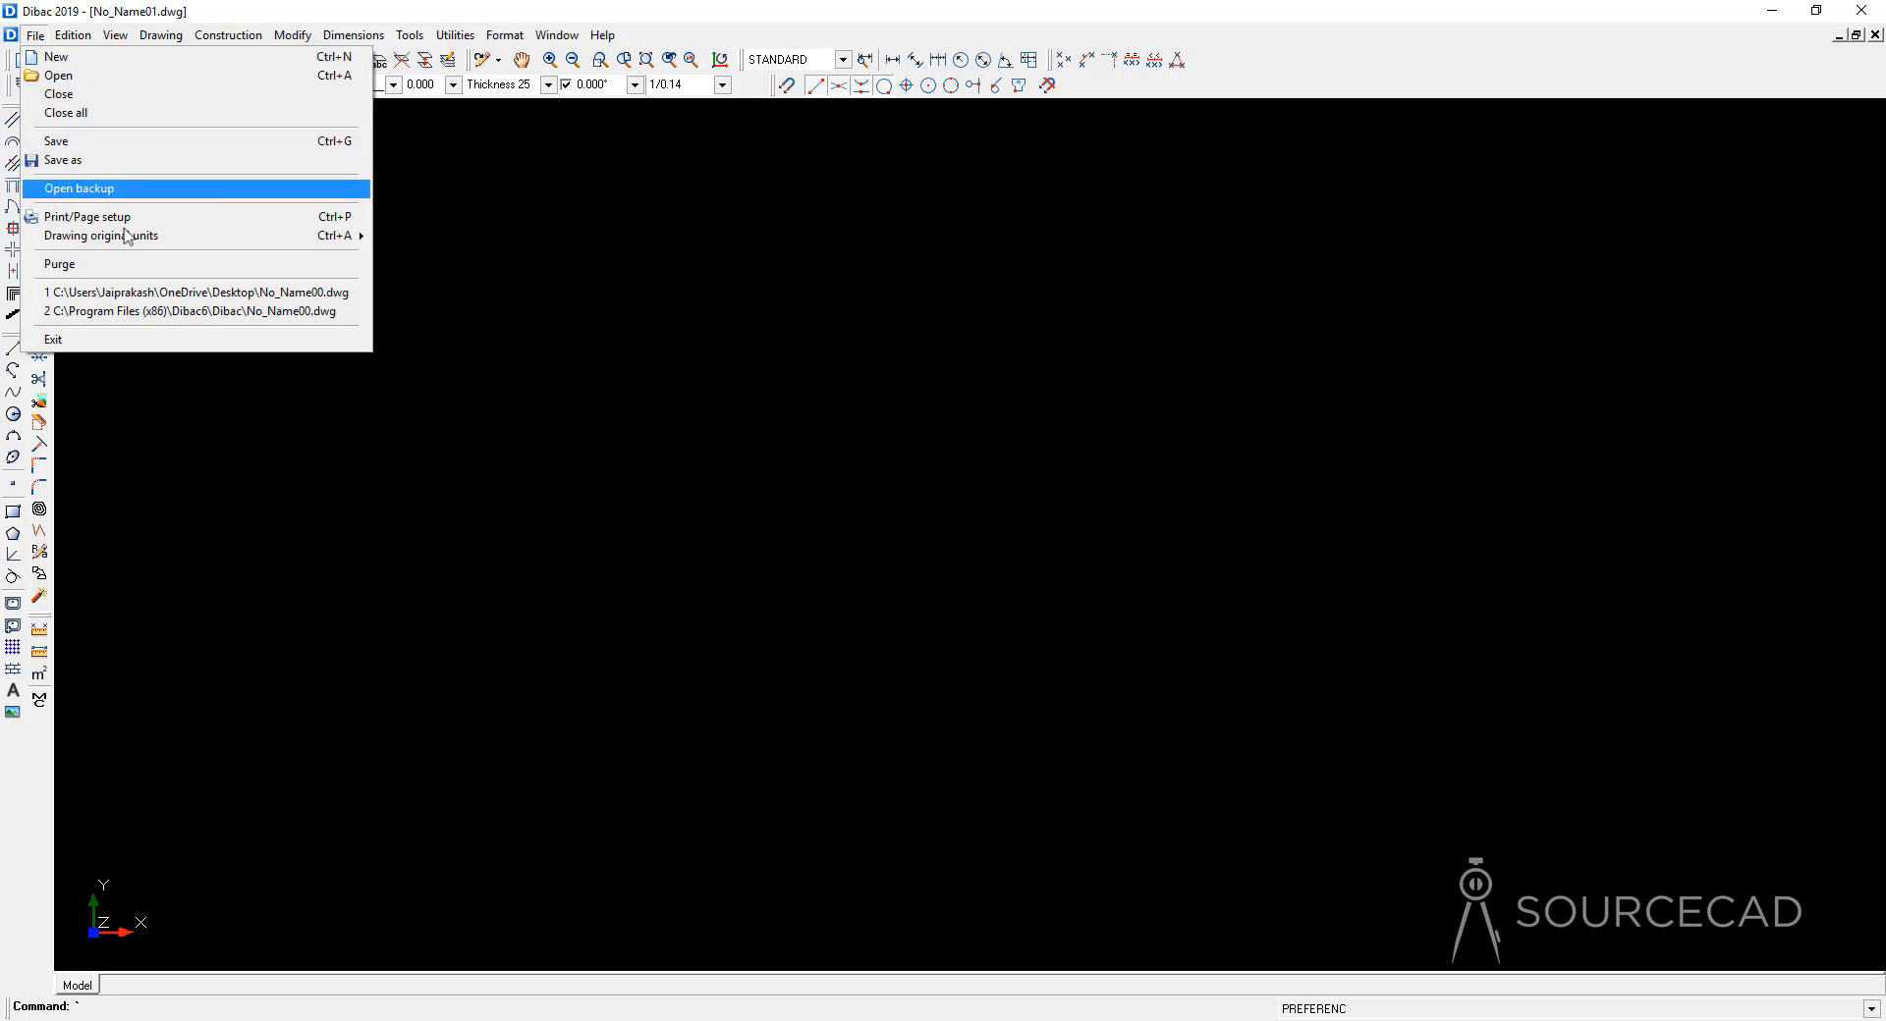
mouse_move(133, 241)
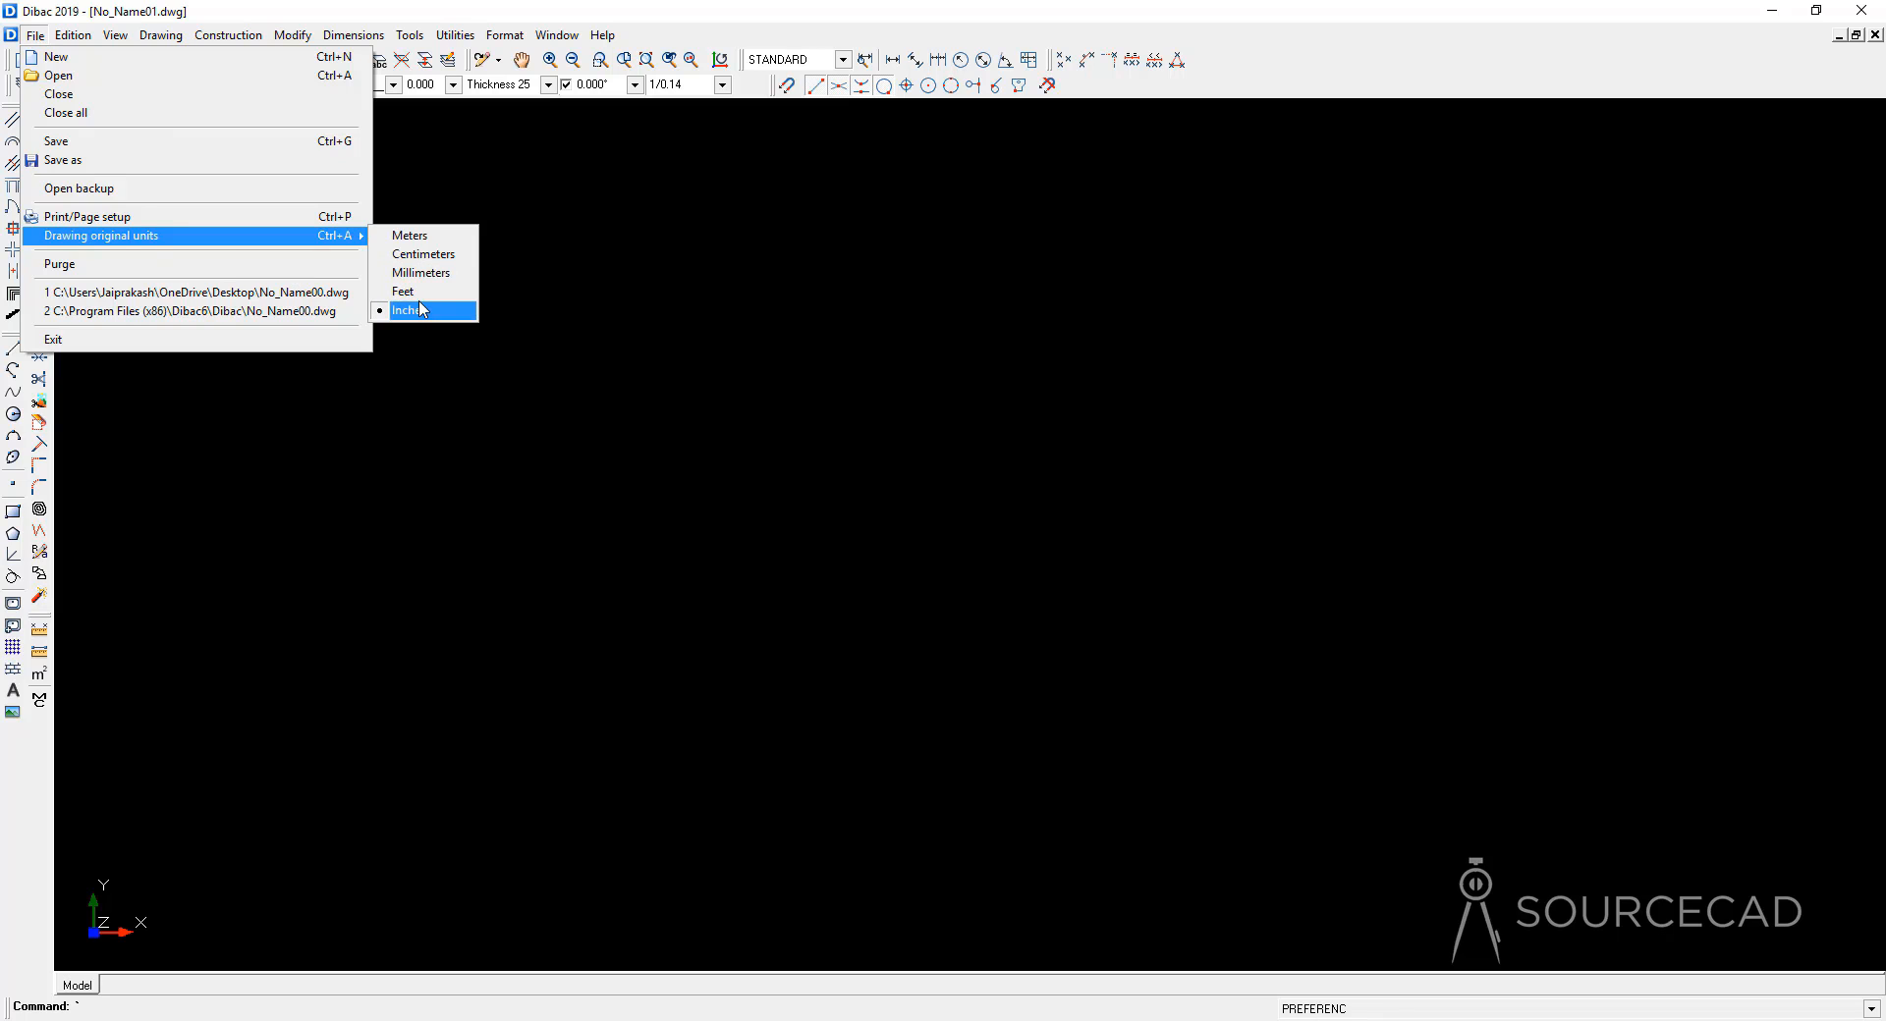
click(572, 484)
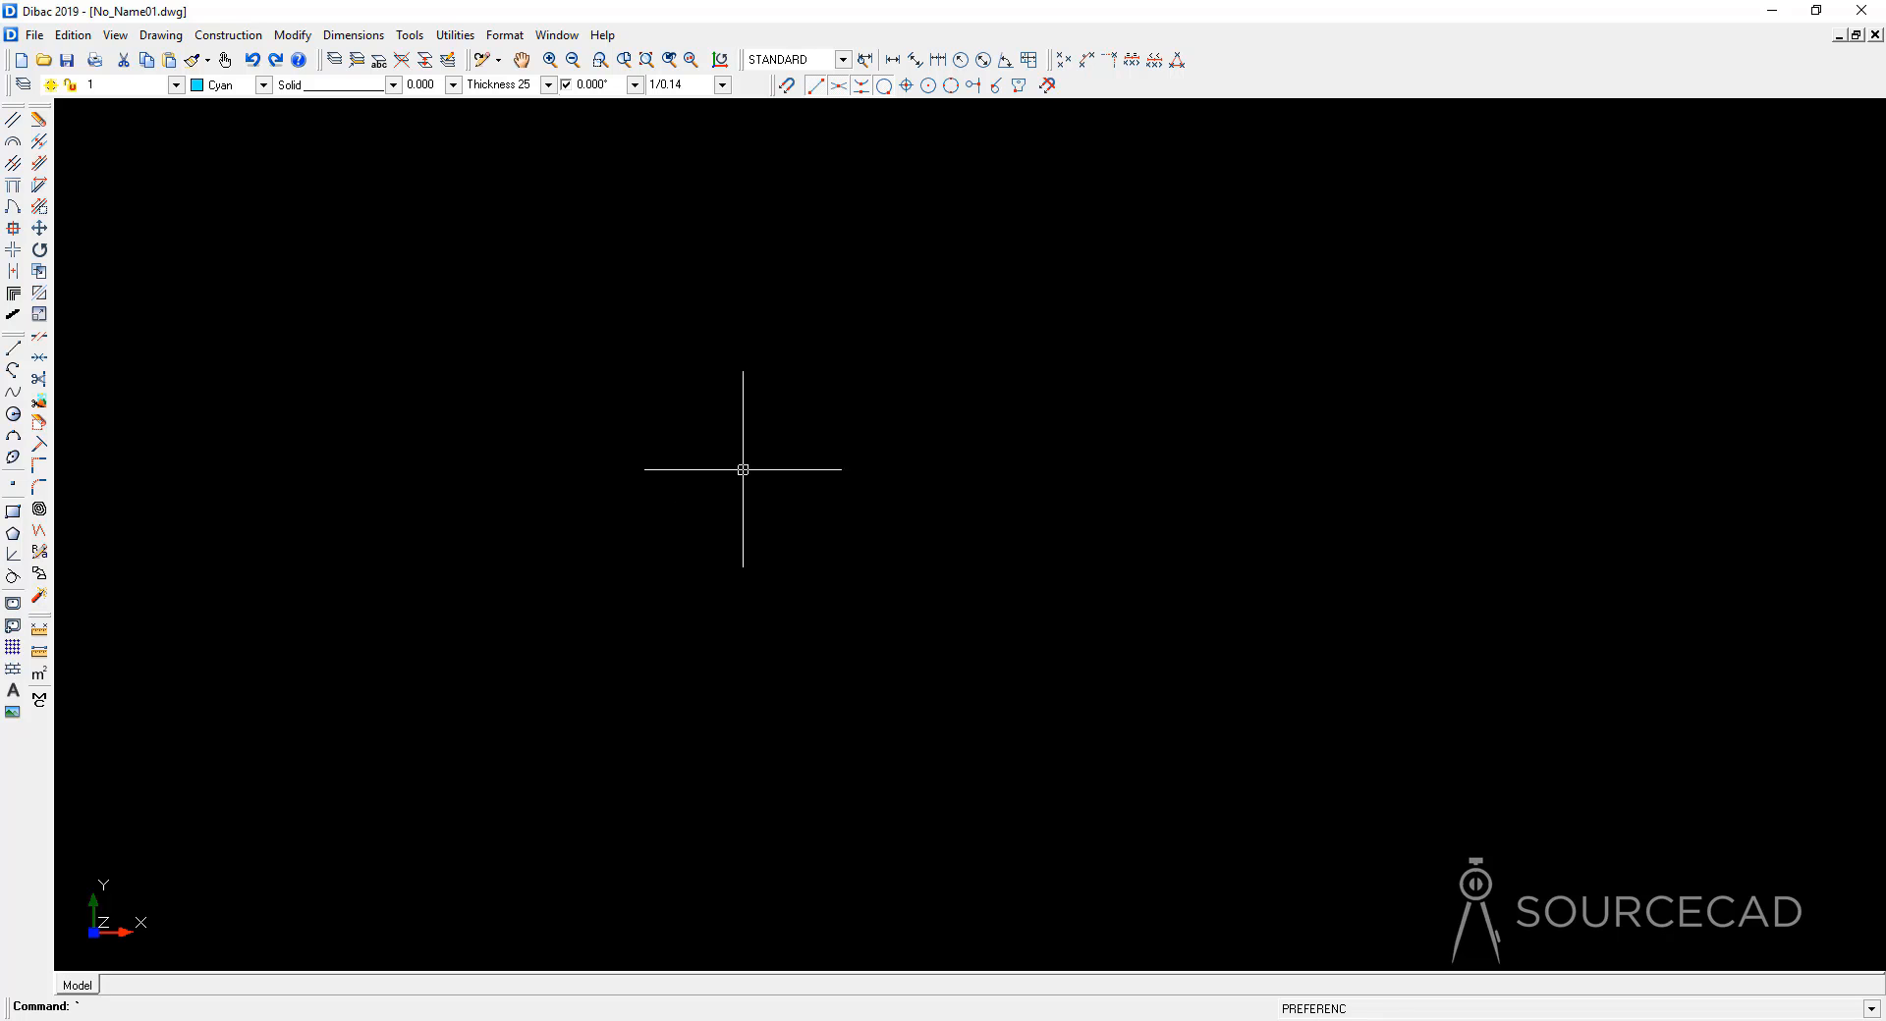
Step: Rename the third wall preset as Thickness 12, set its value to 12, and check the available wall thicknesses
click(413, 37)
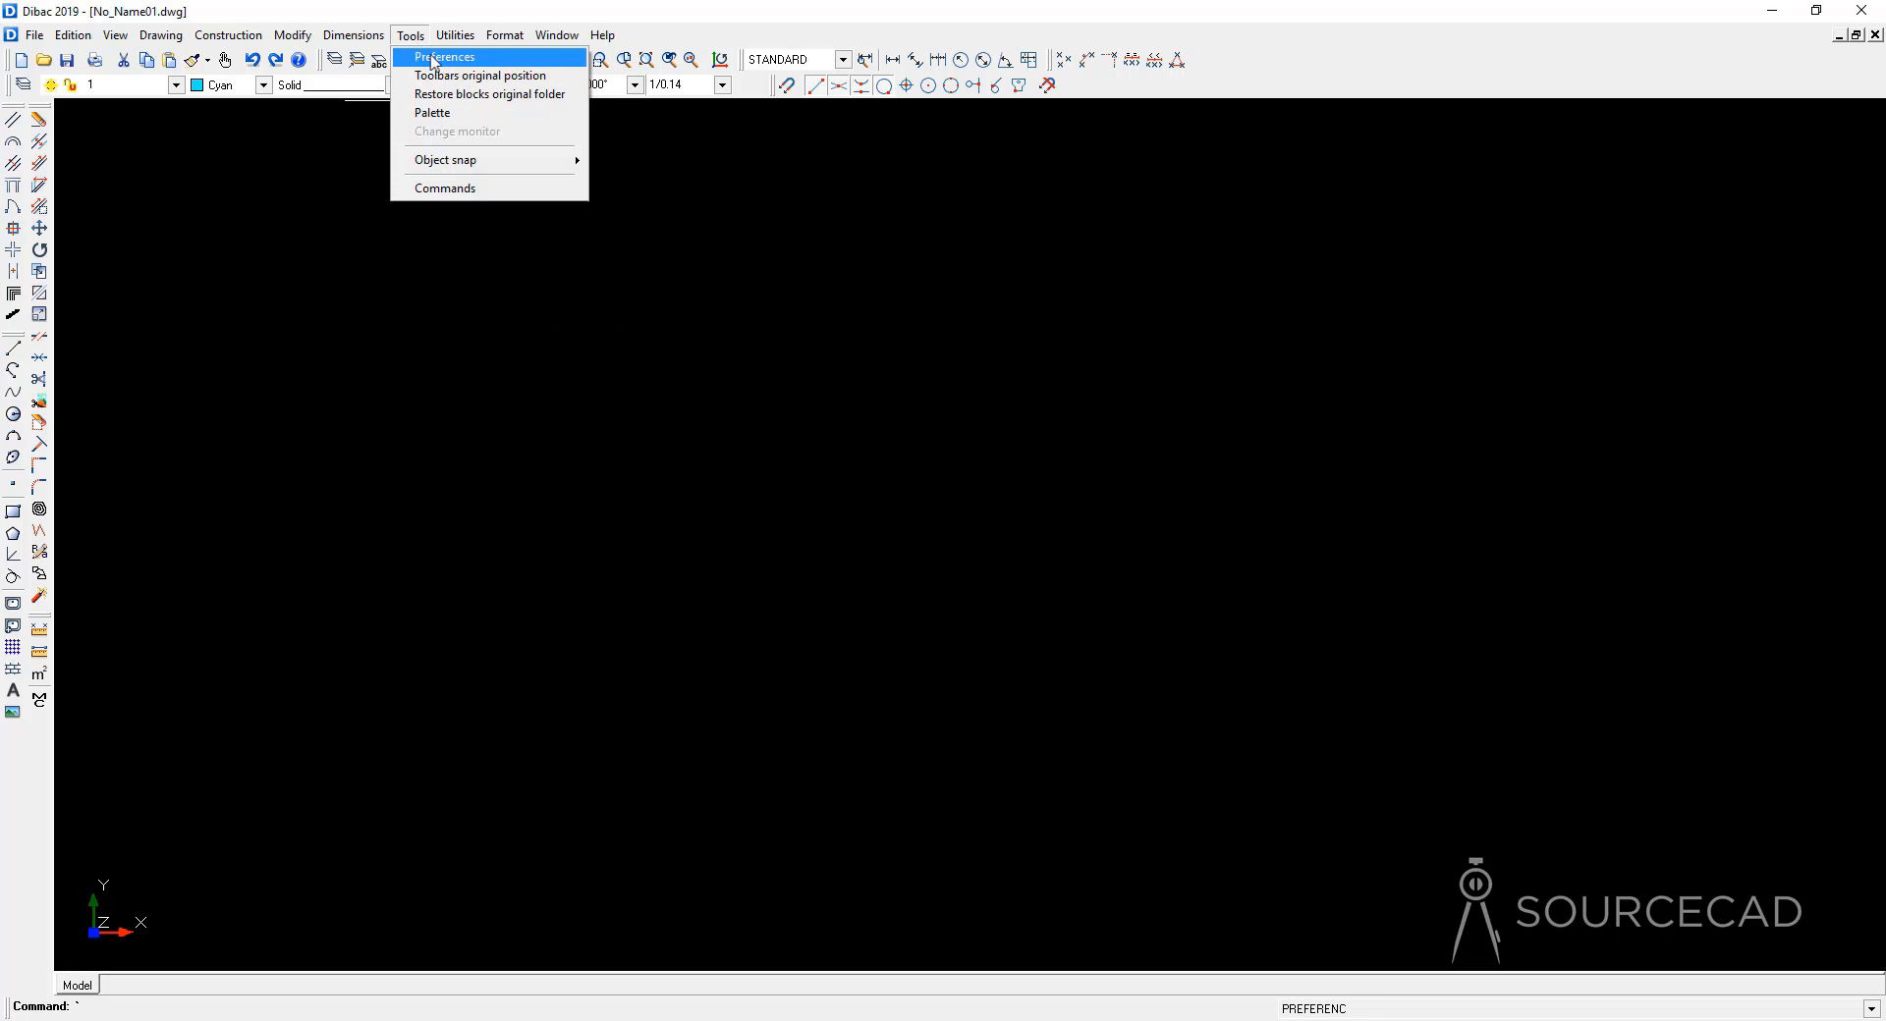
click(437, 61)
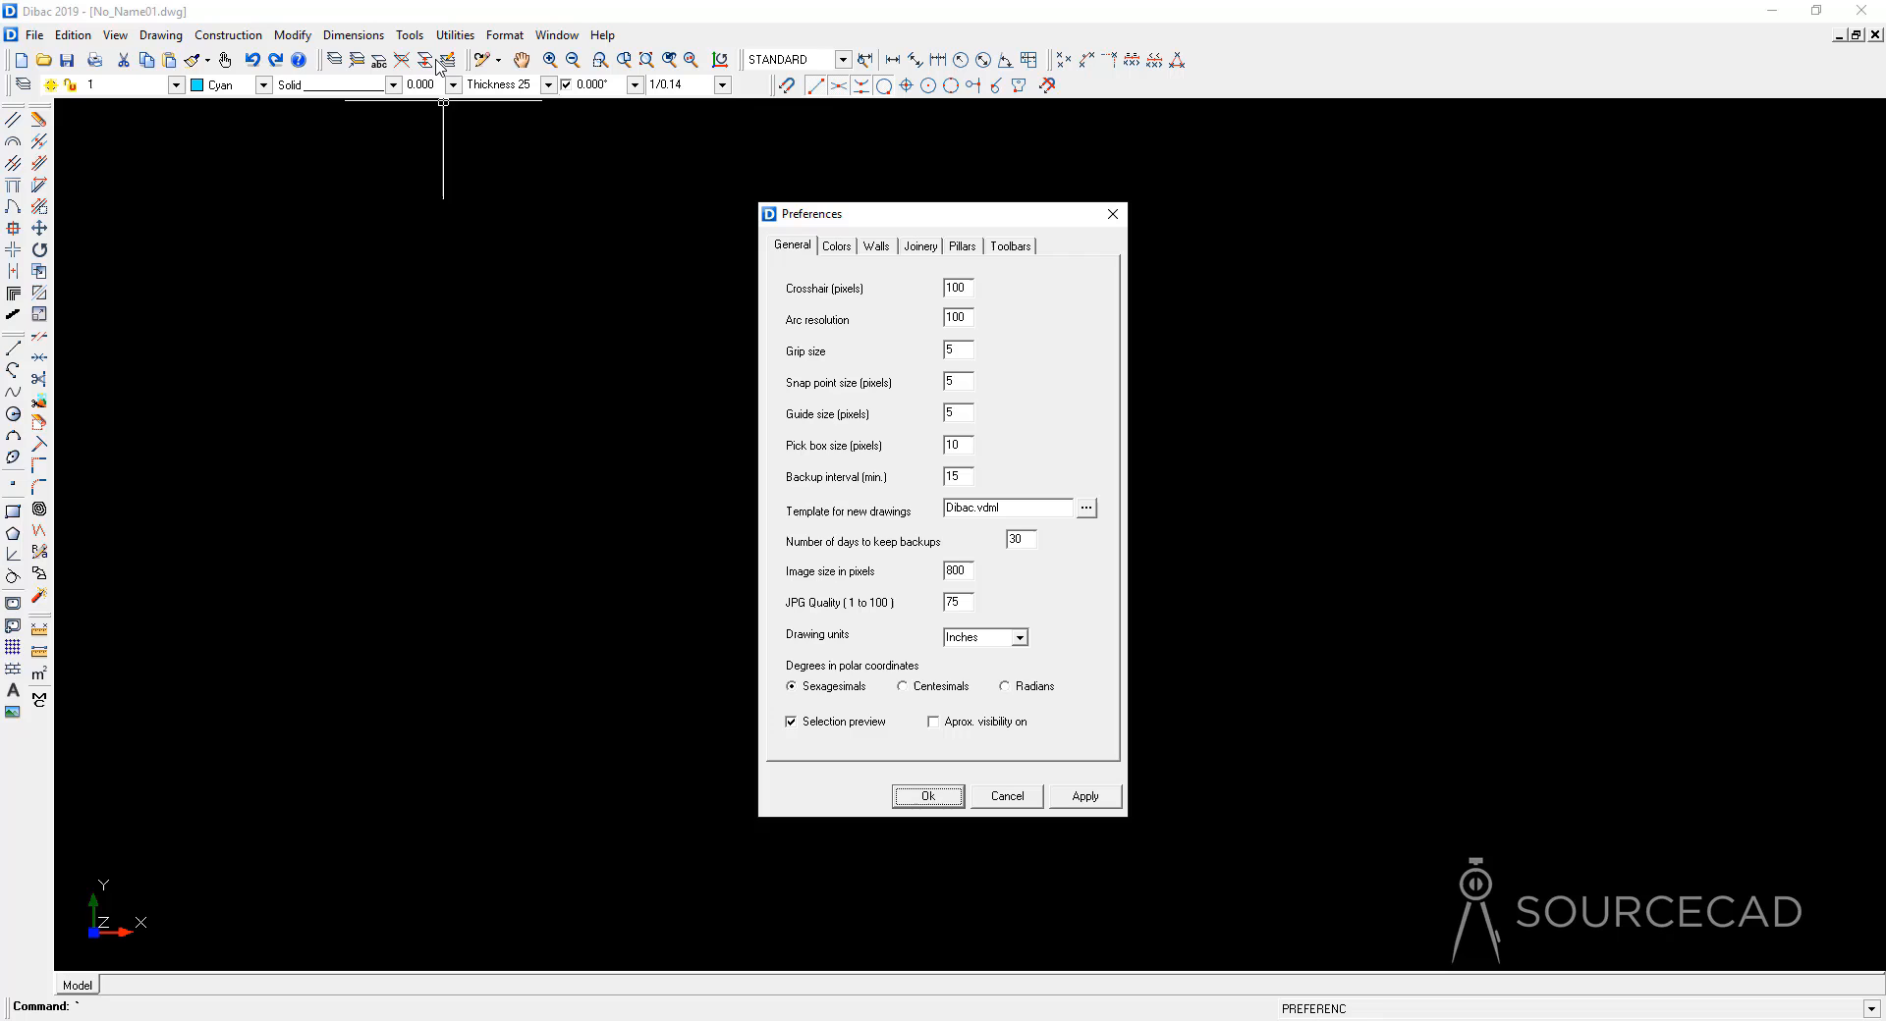
click(877, 247)
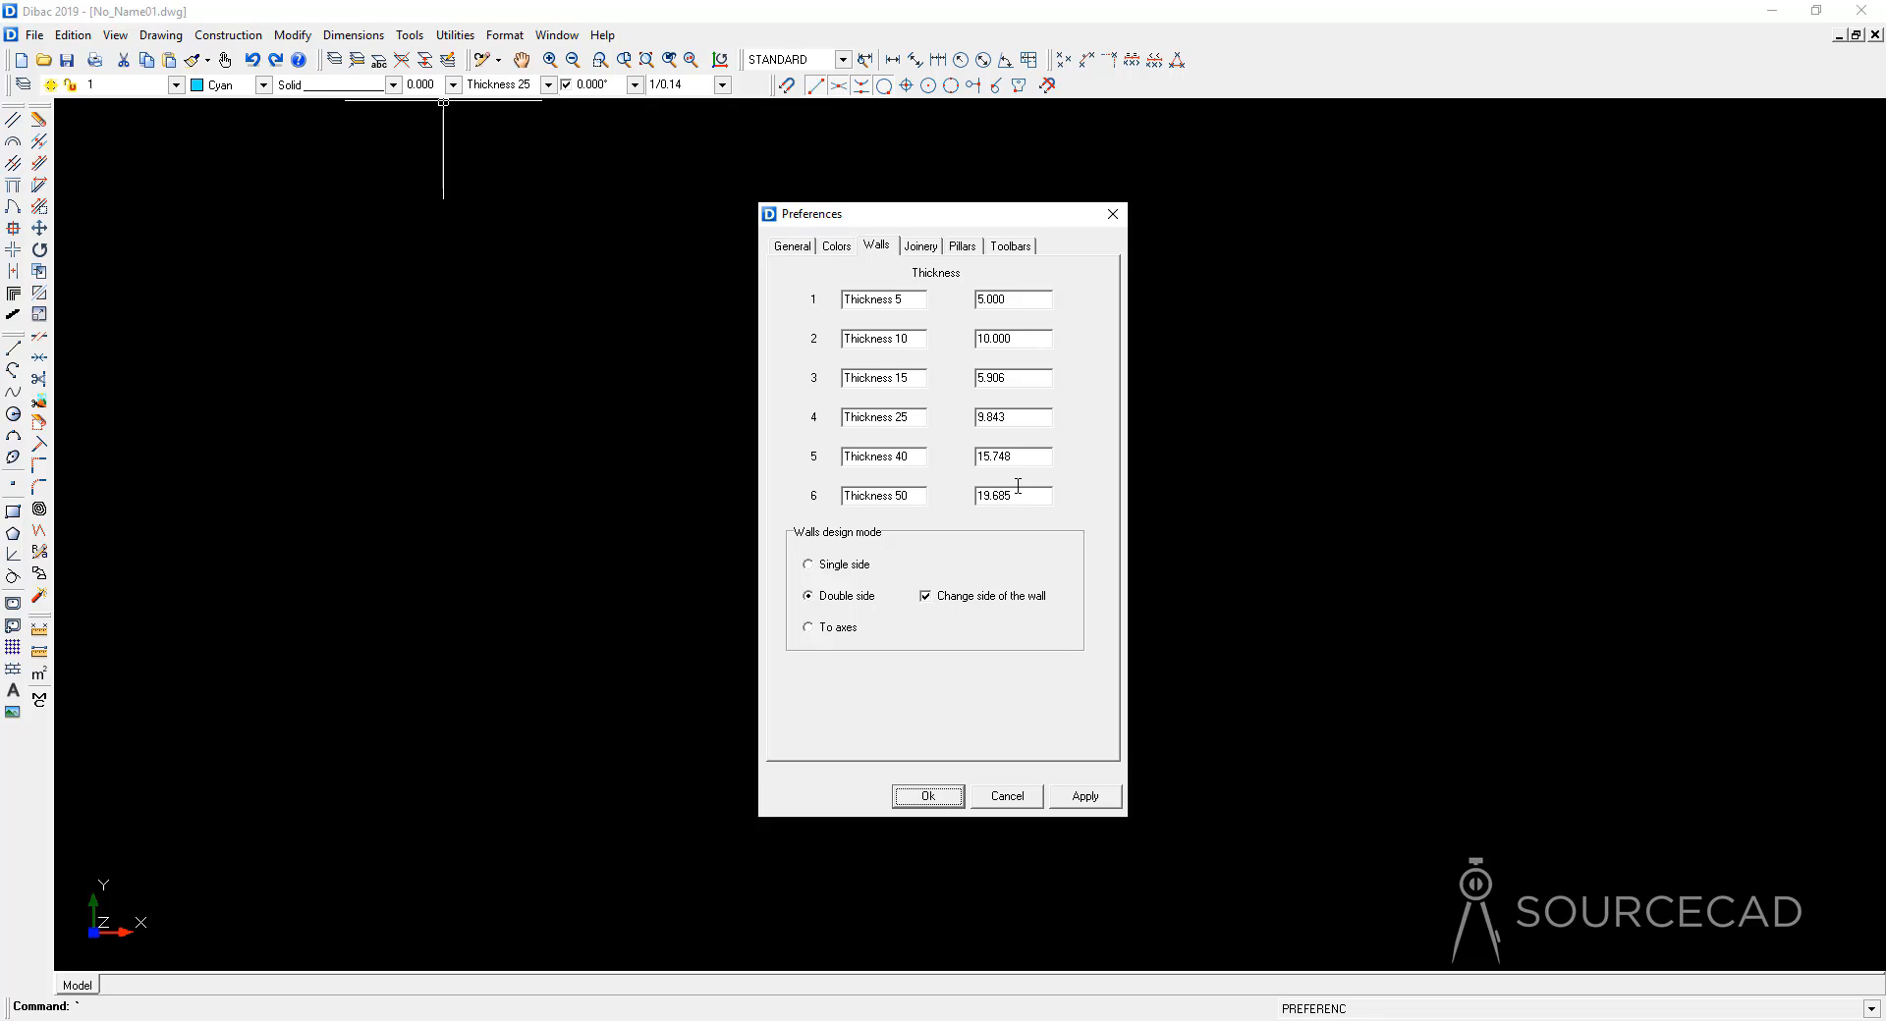
double_click(1018, 379)
text(12)
click(921, 383)
click(951, 800)
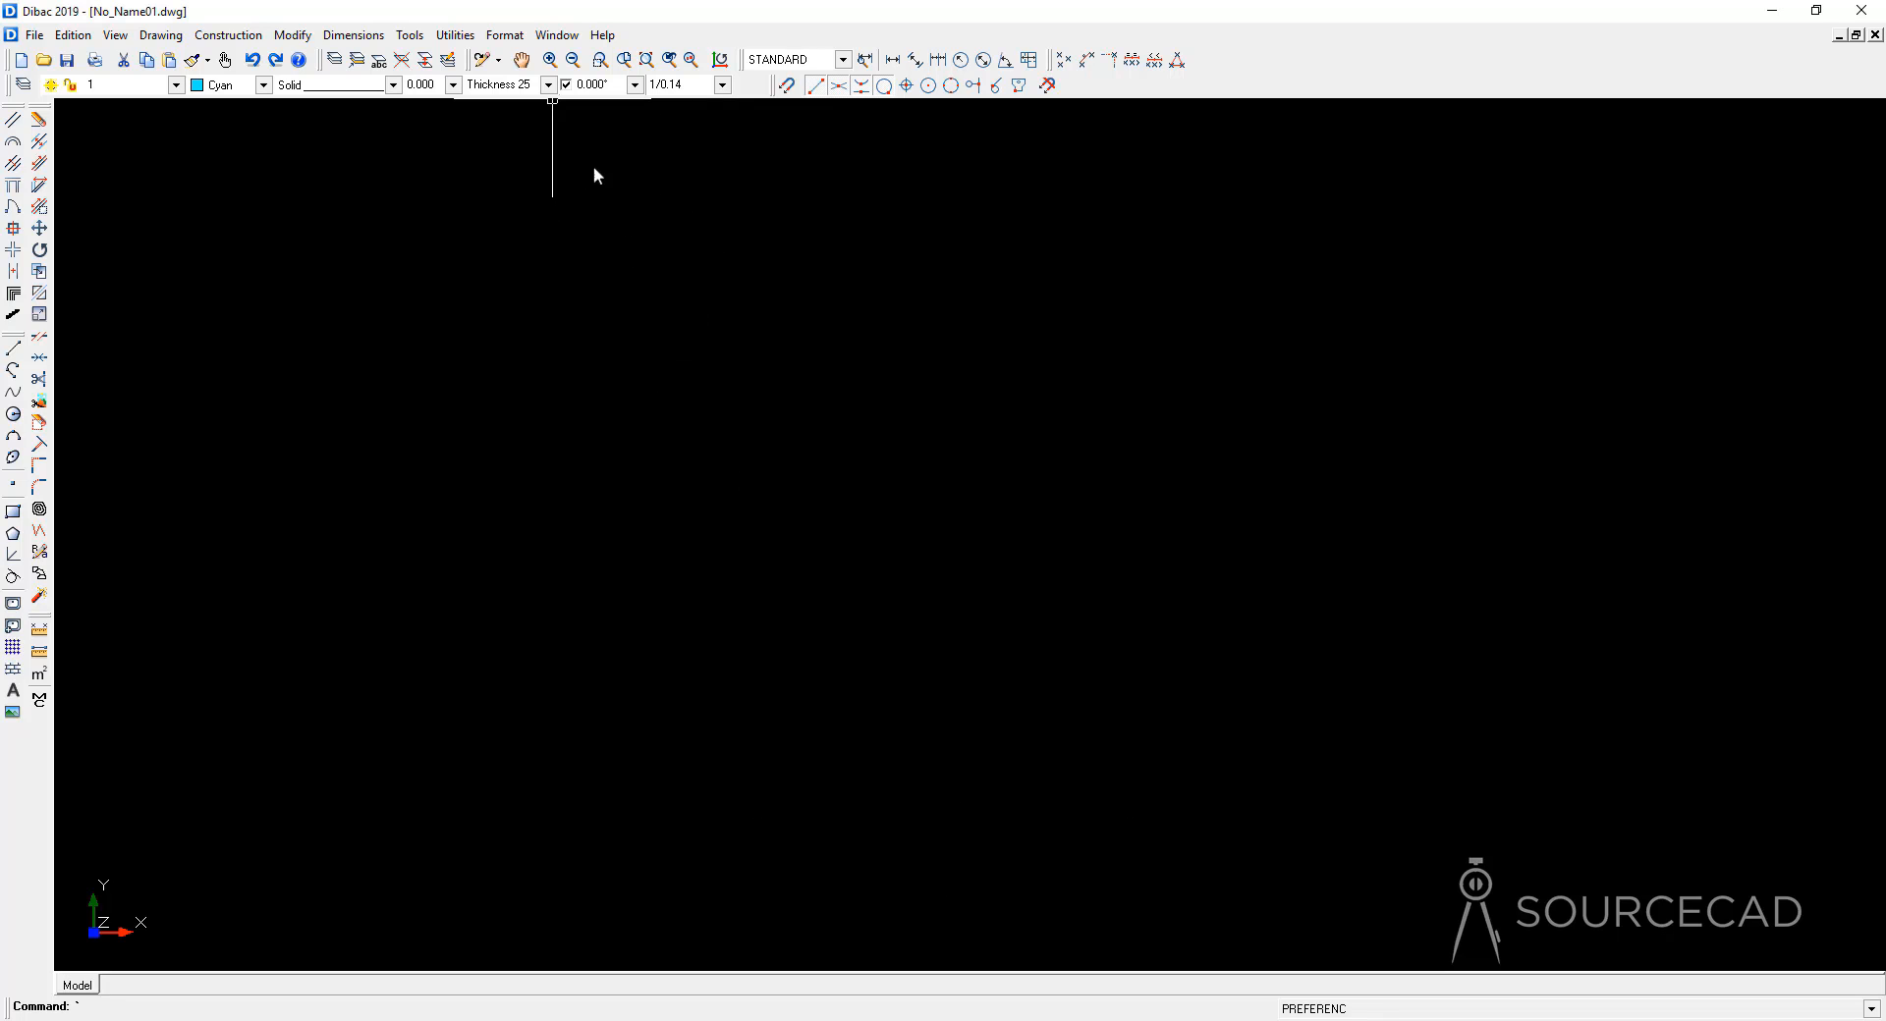
click(549, 88)
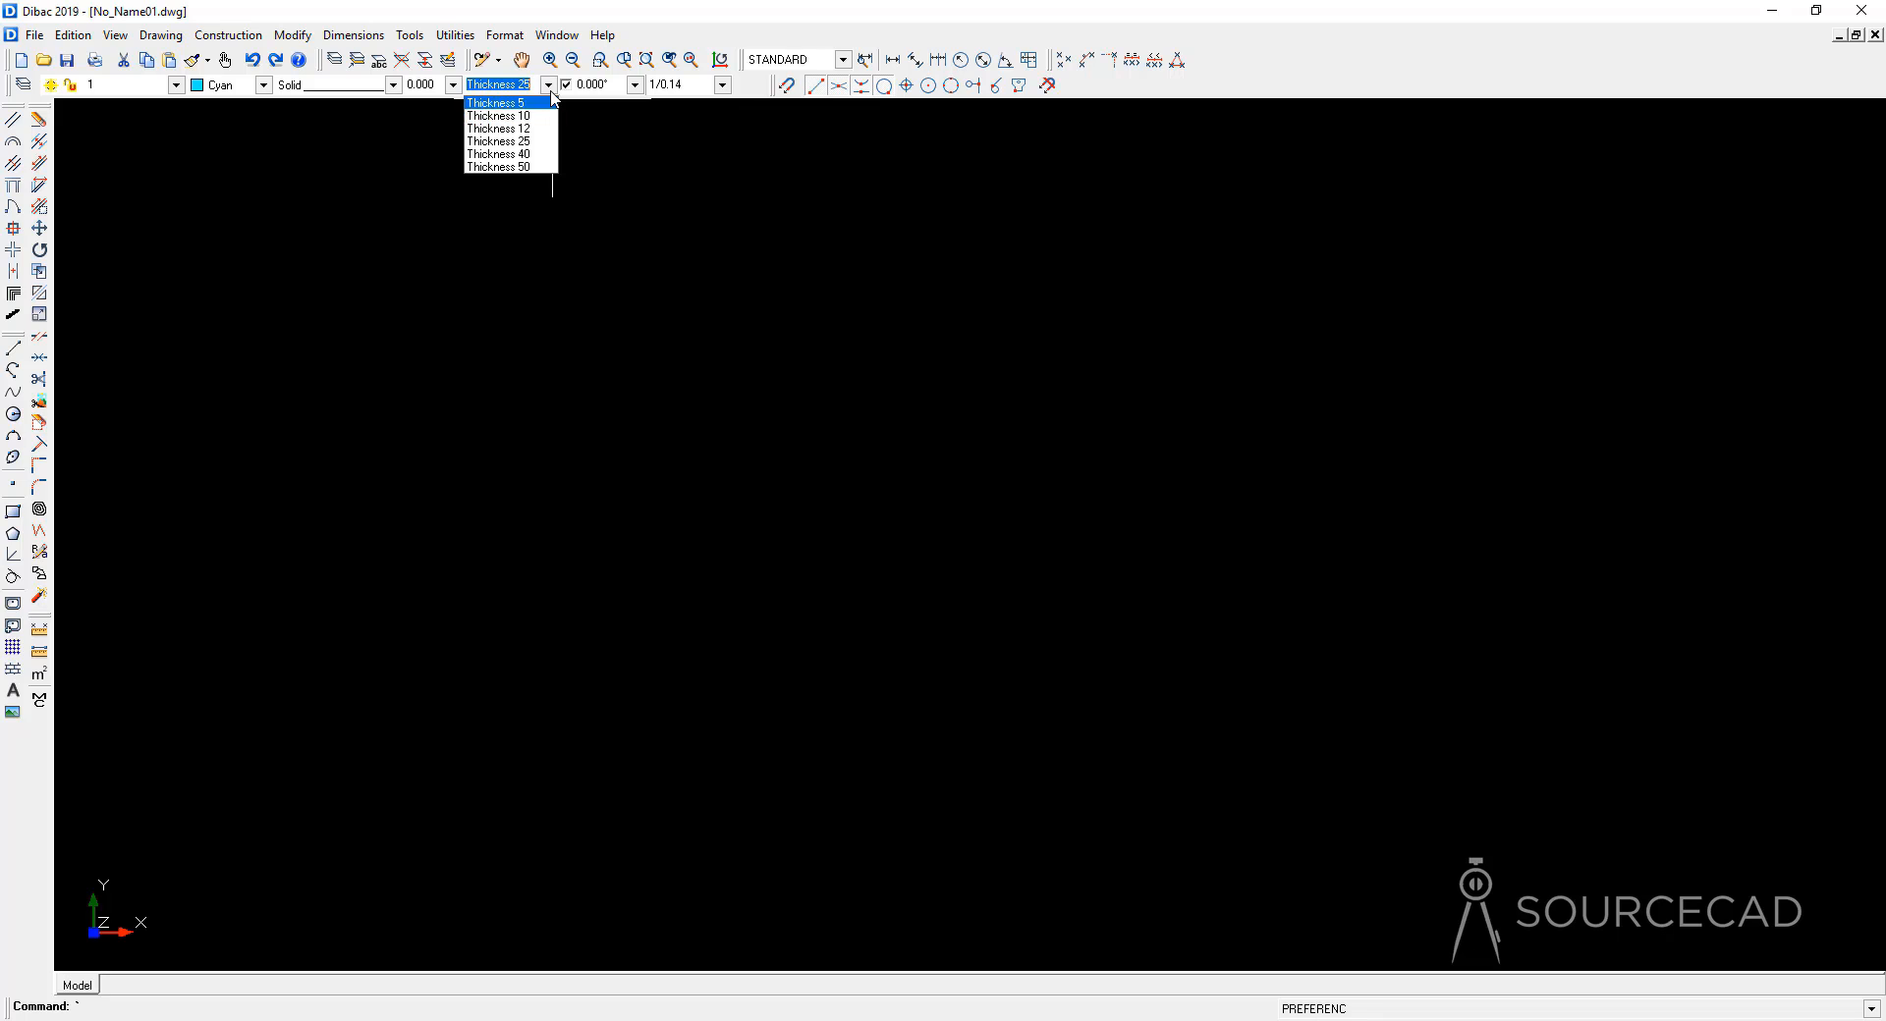
click(548, 86)
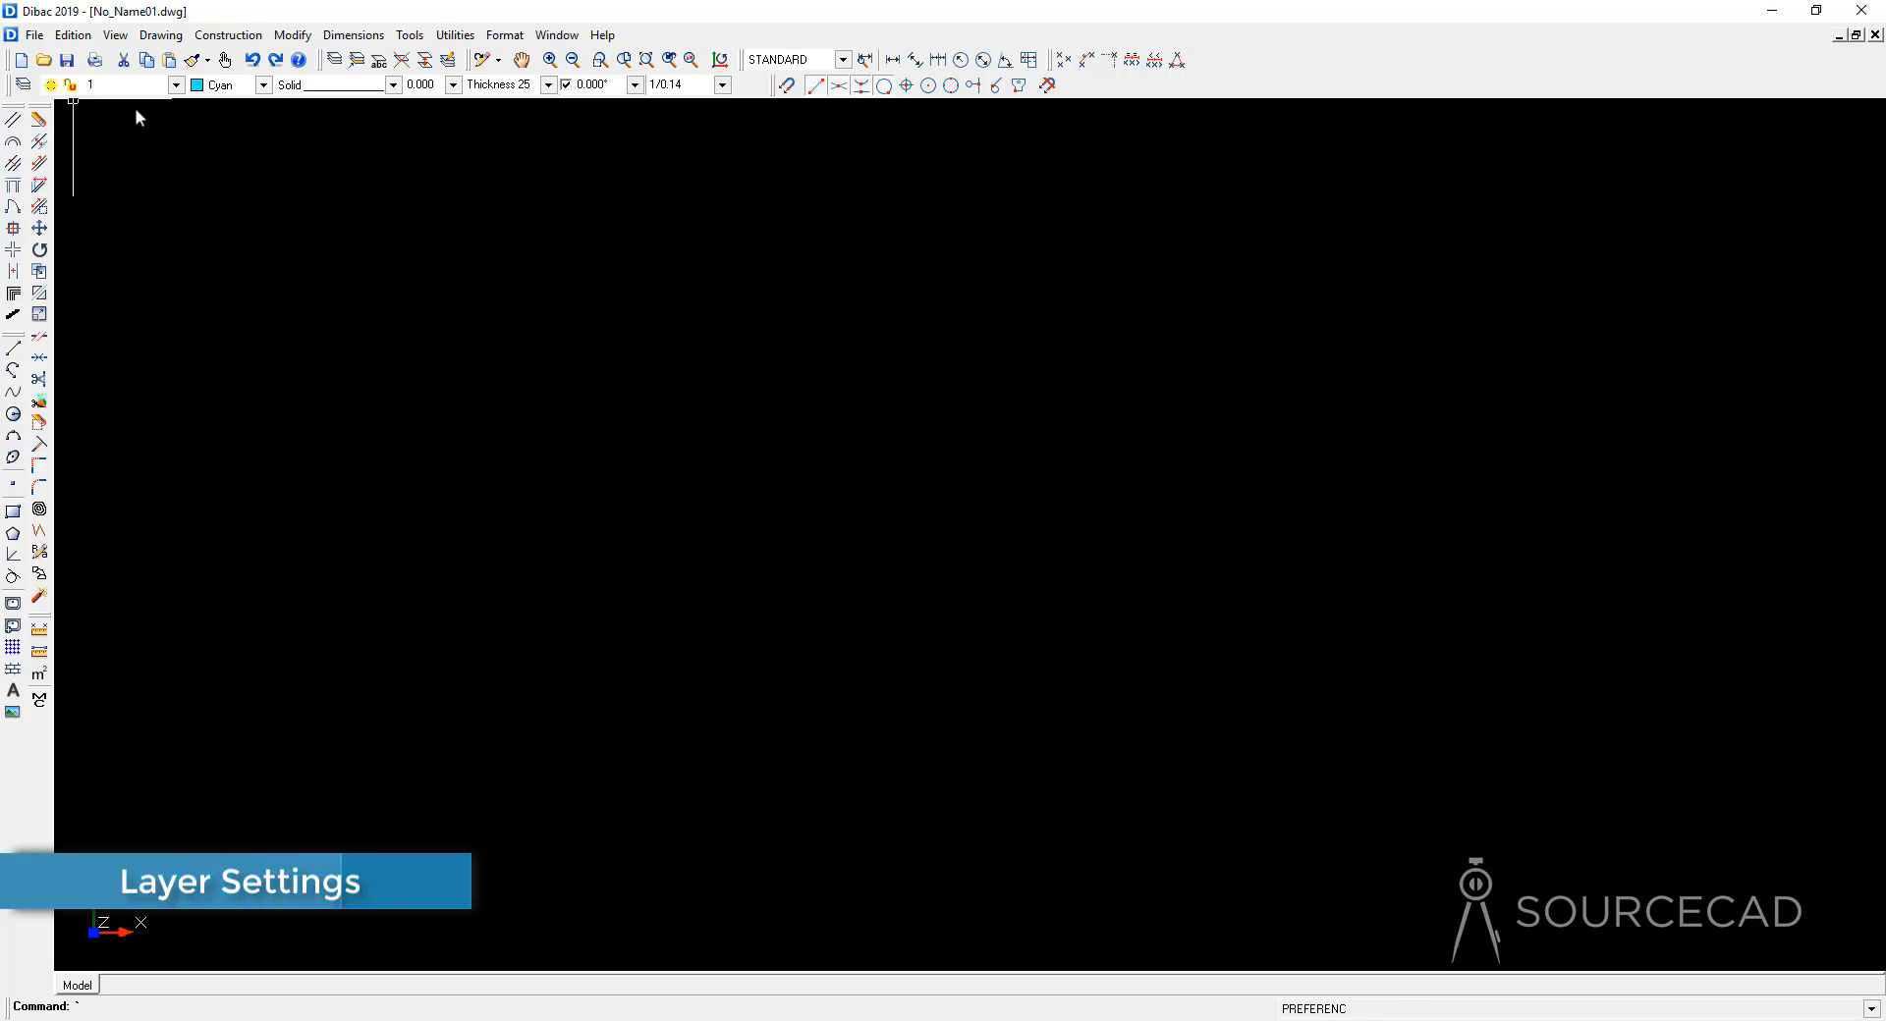
Step: Create two new layers in the Layer Properties Manager and make layer 0 current
click(21, 86)
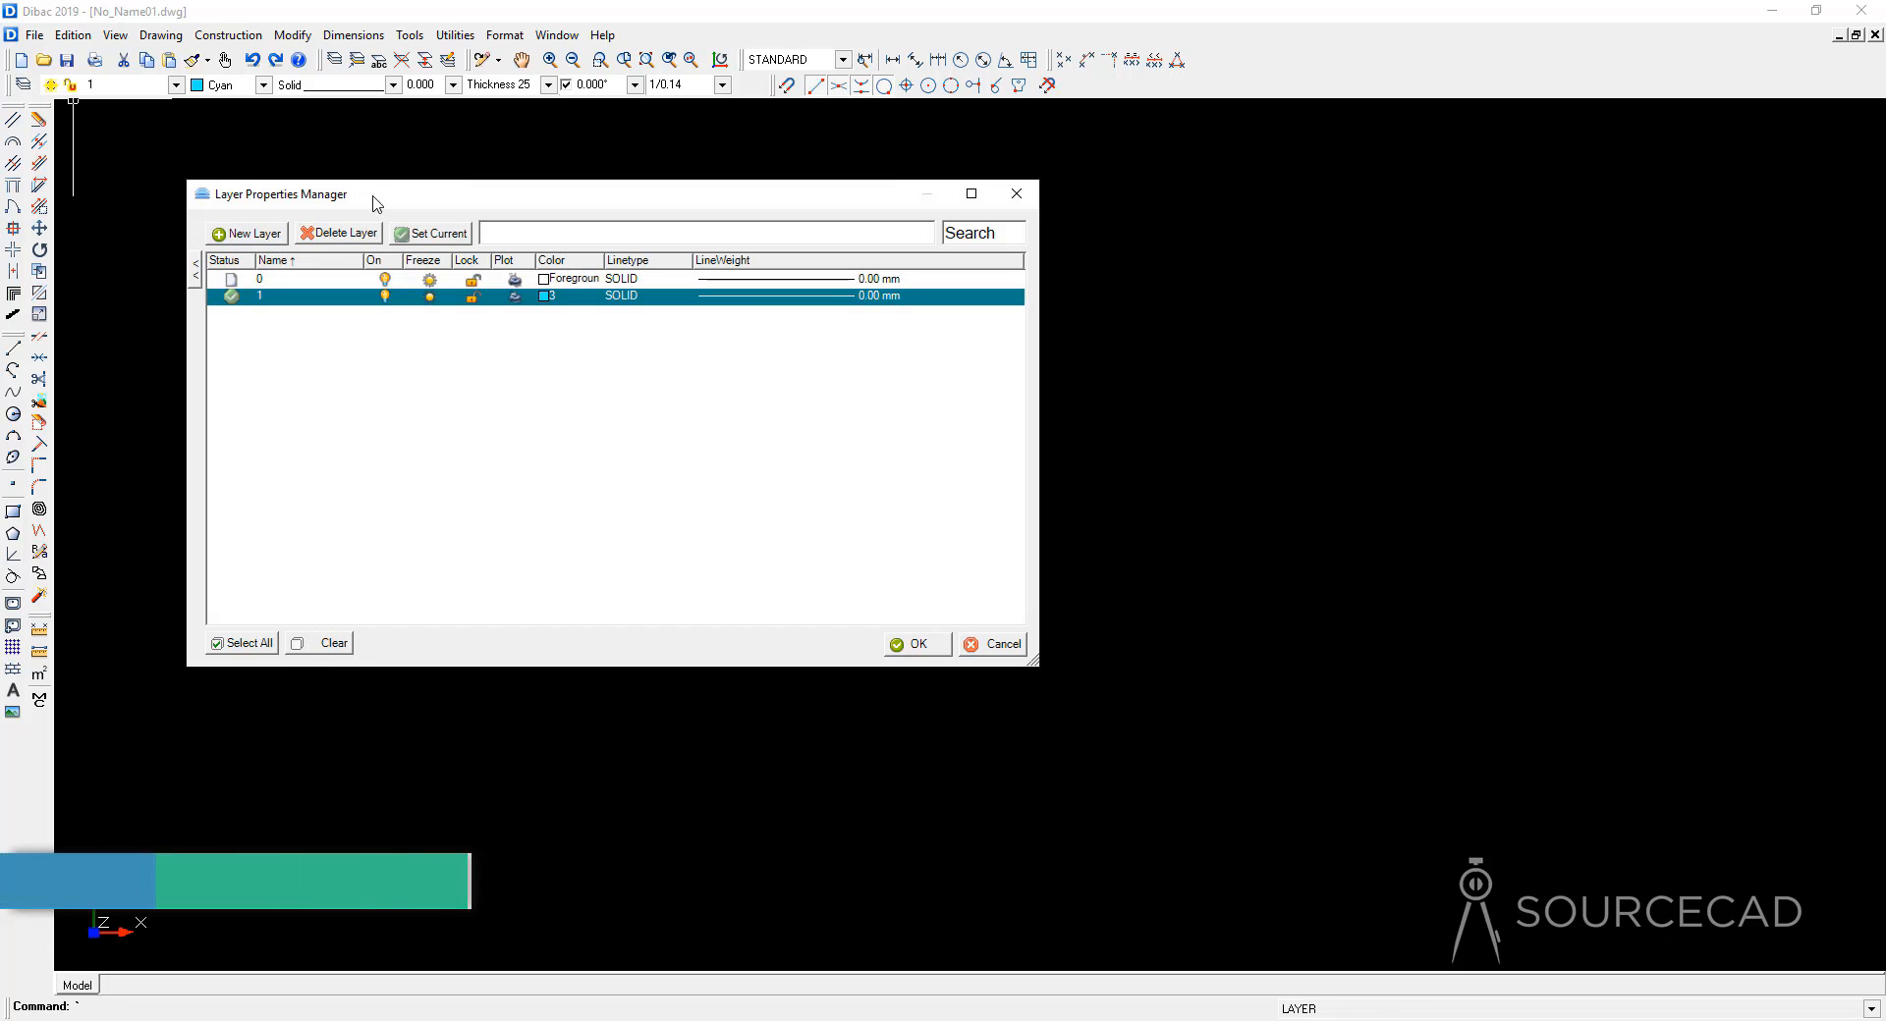
drag(370, 198, 621, 214)
click(497, 248)
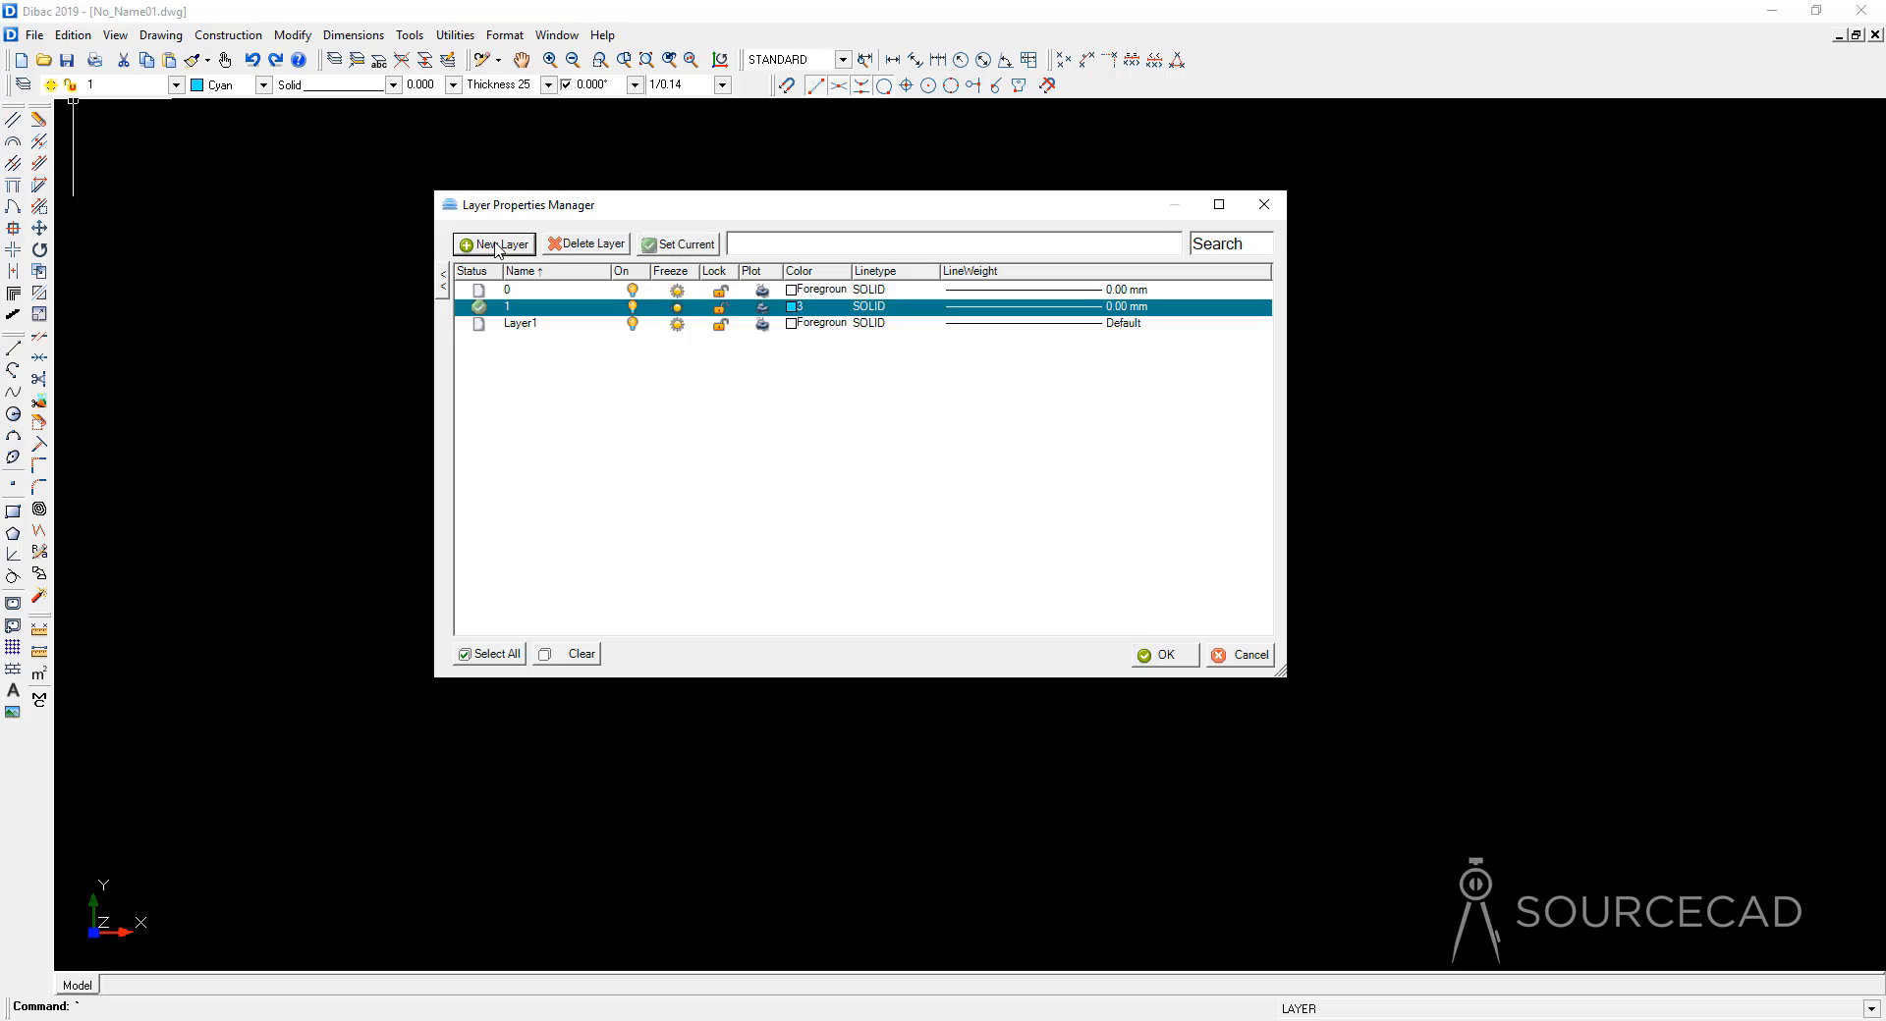
click(497, 246)
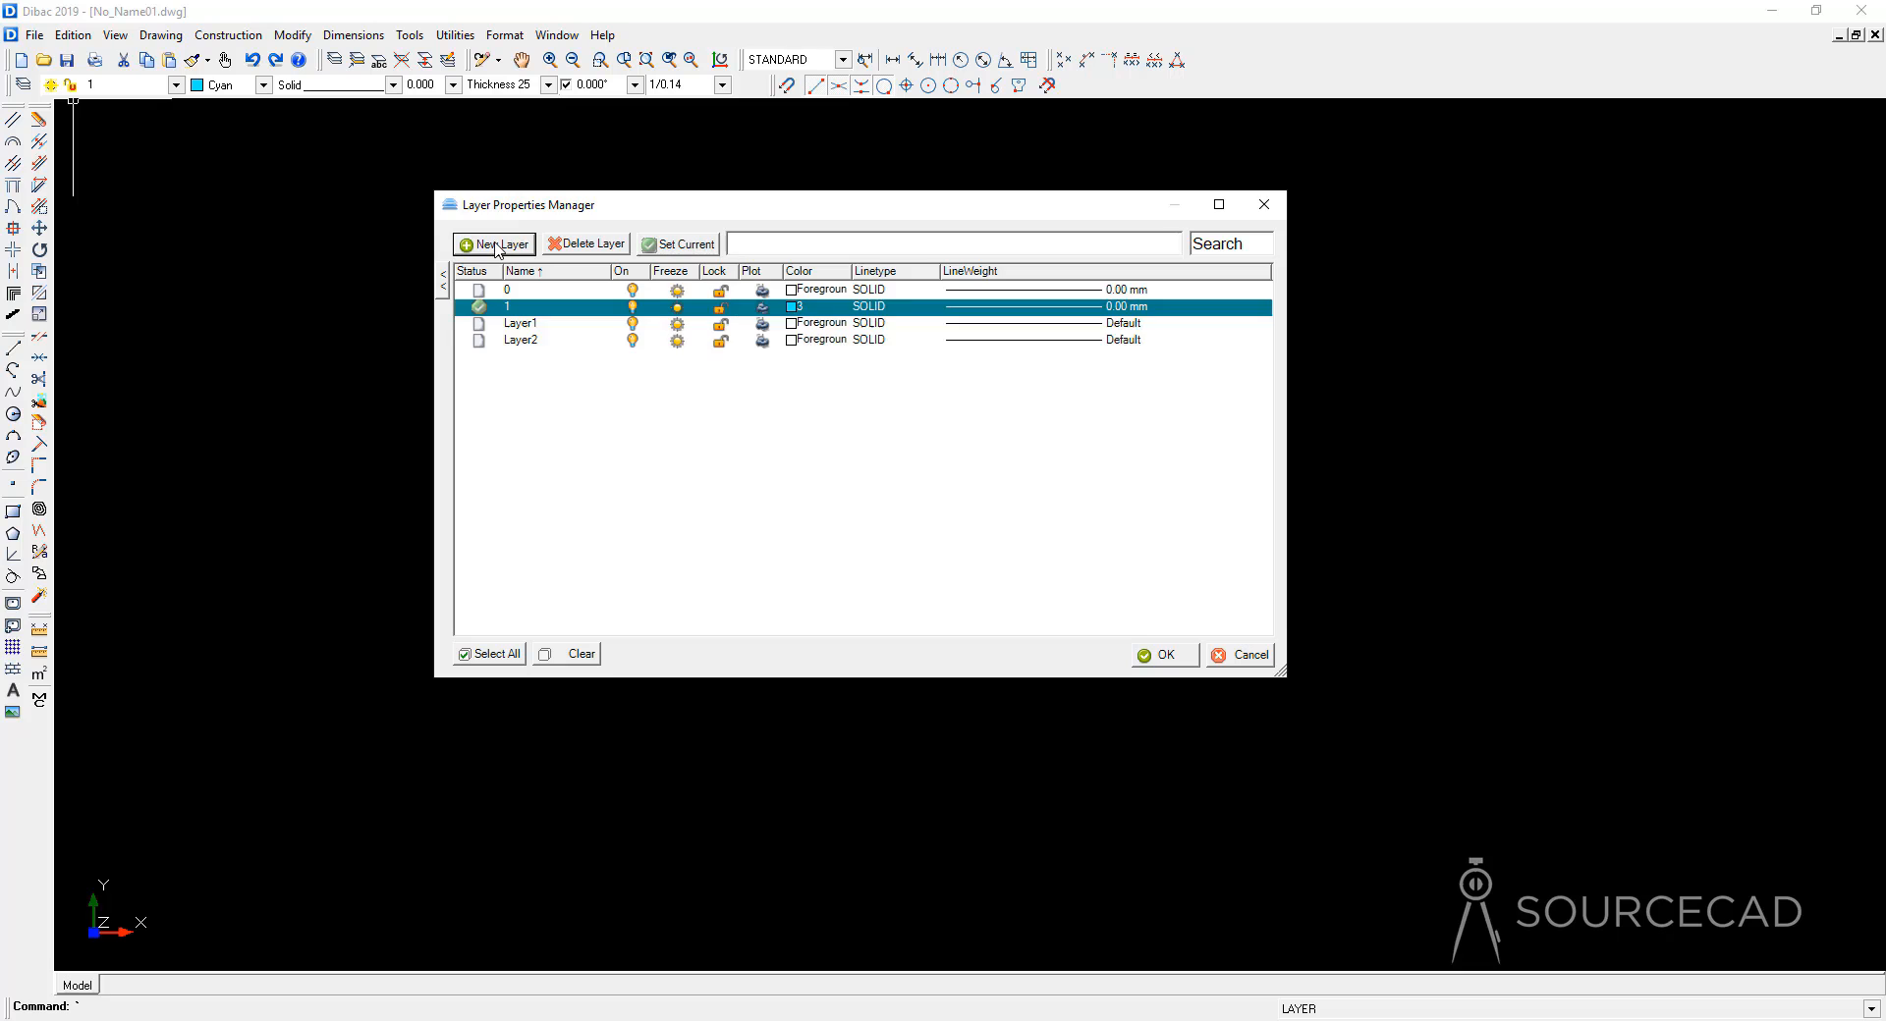
click(479, 293)
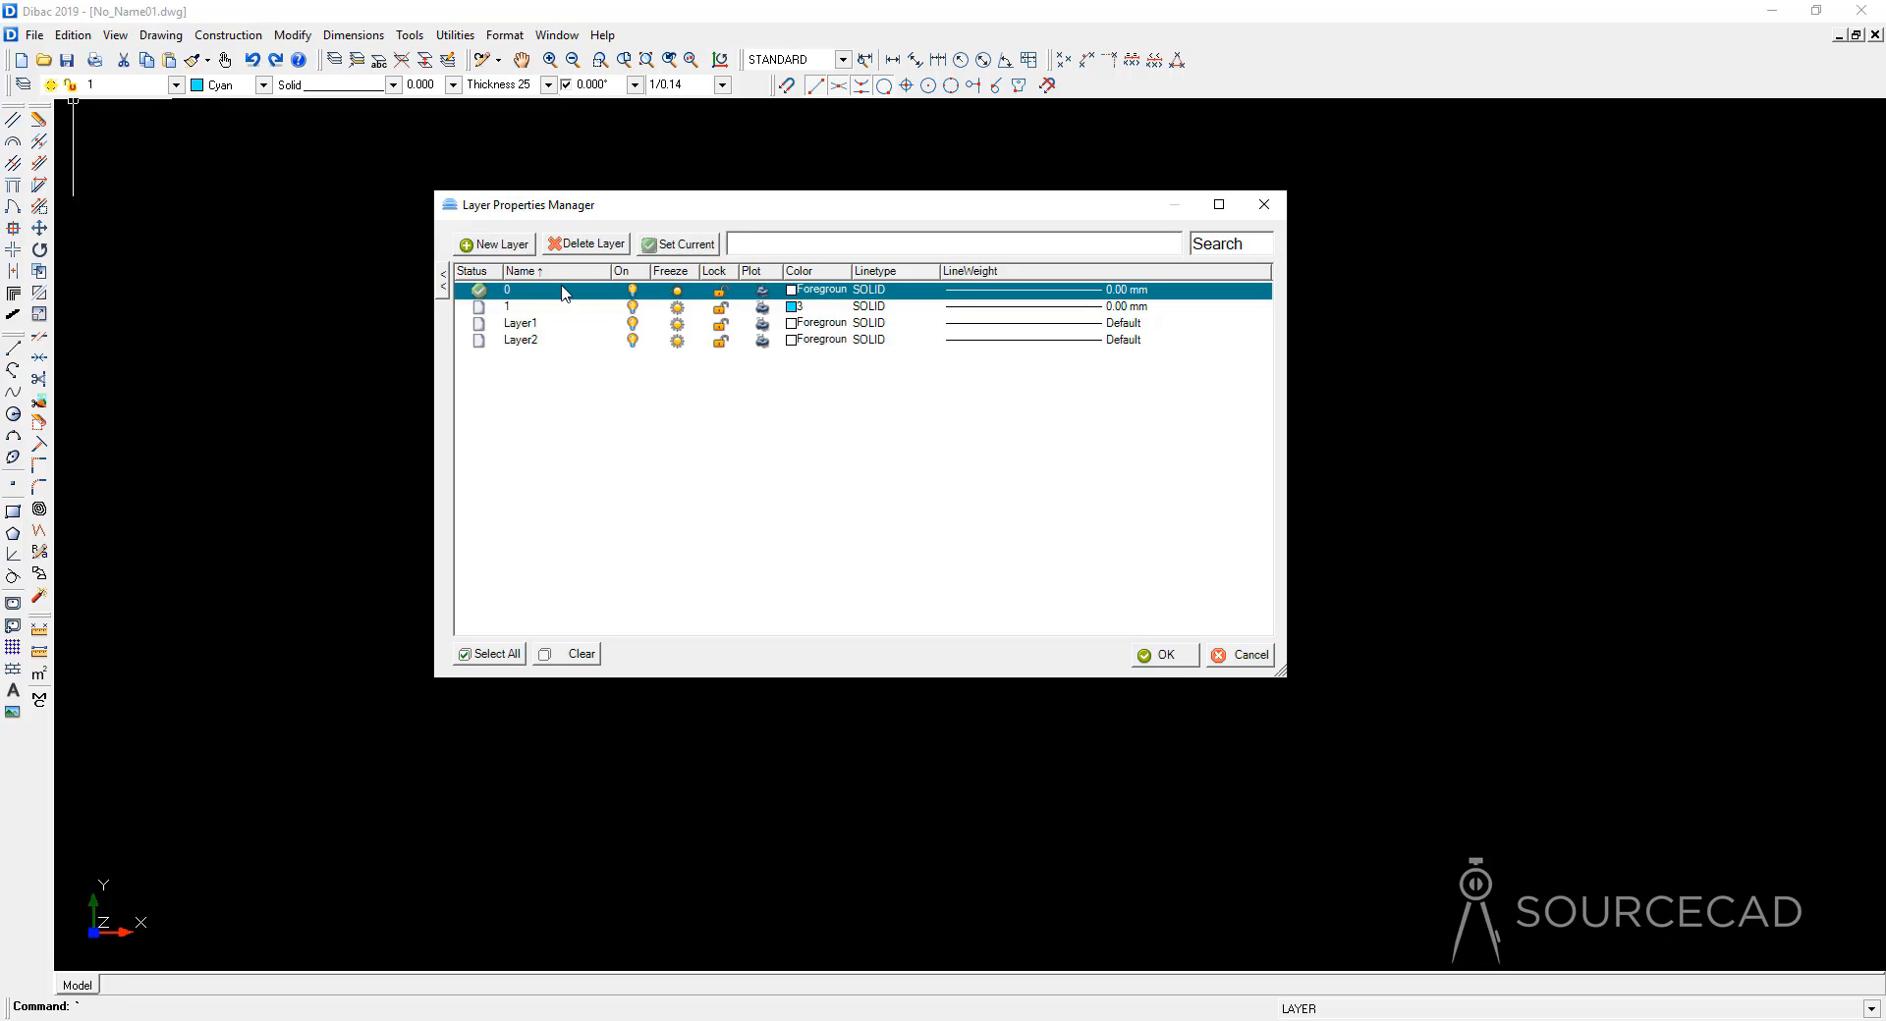
Step: Rename layer 1 as Walls
click(512, 311)
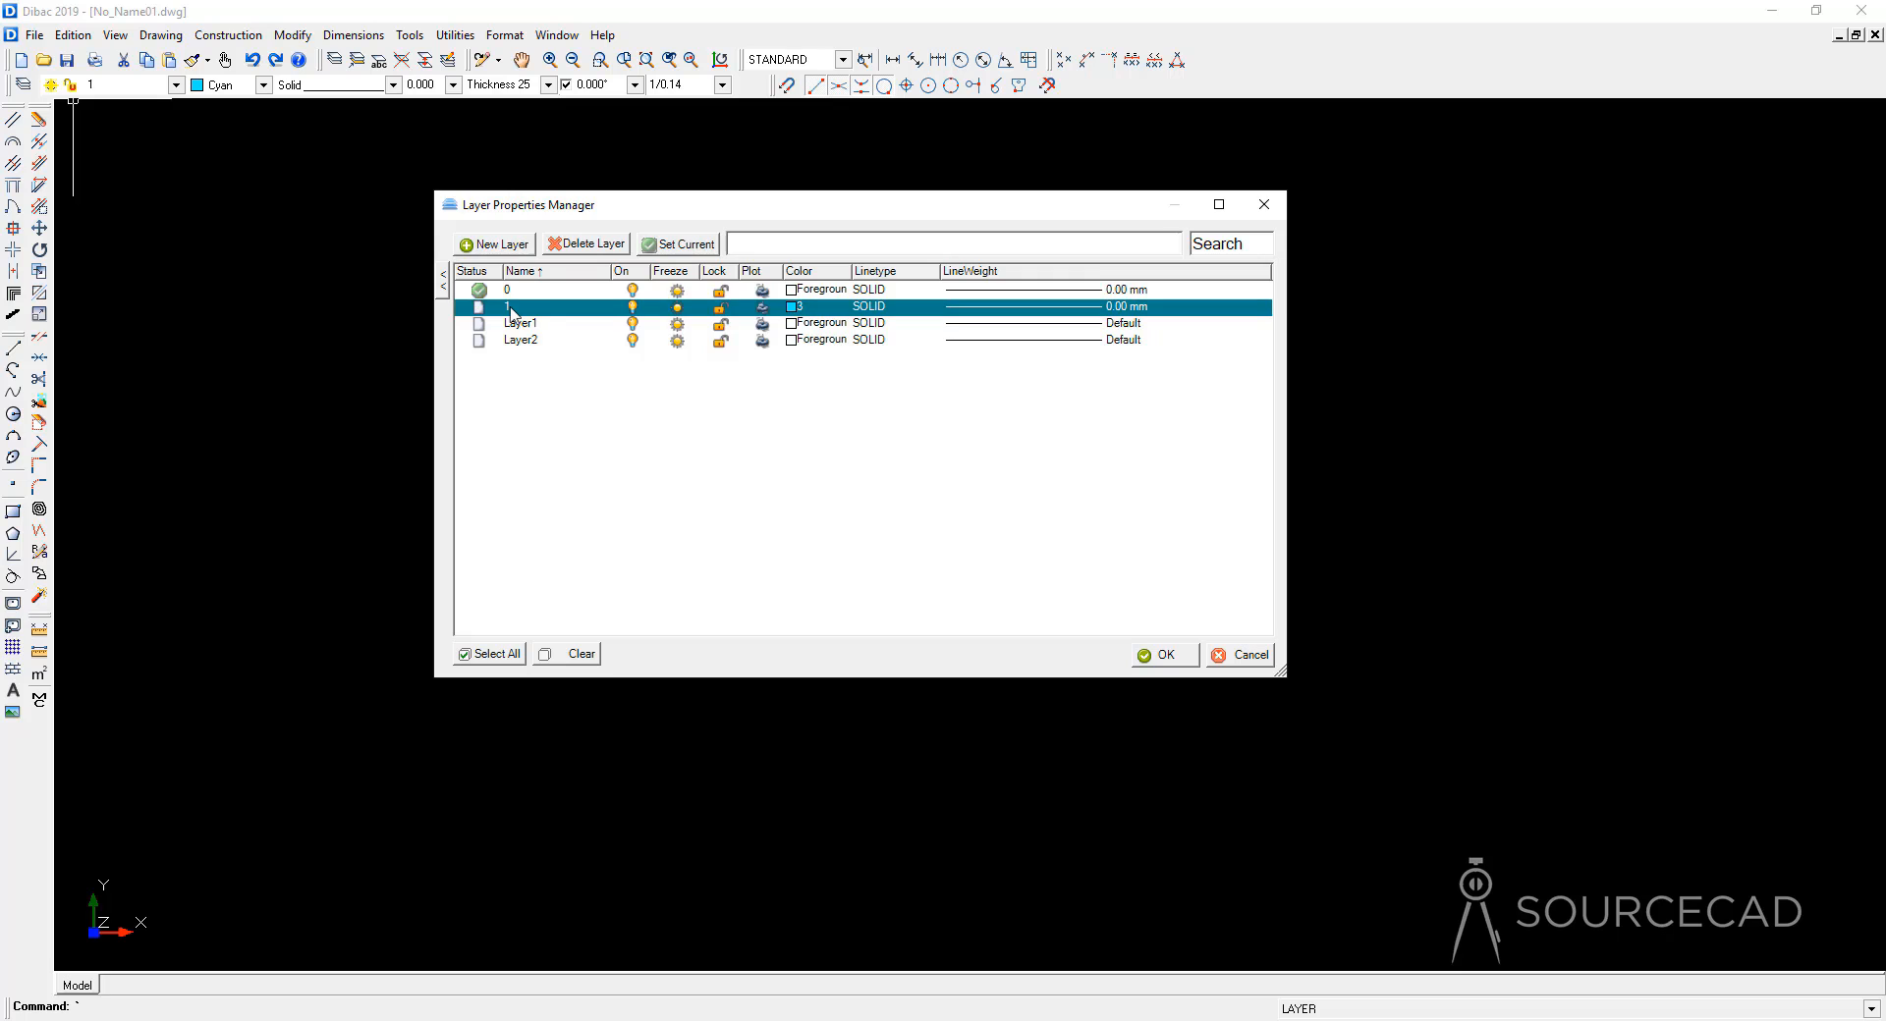
double_click(510, 312)
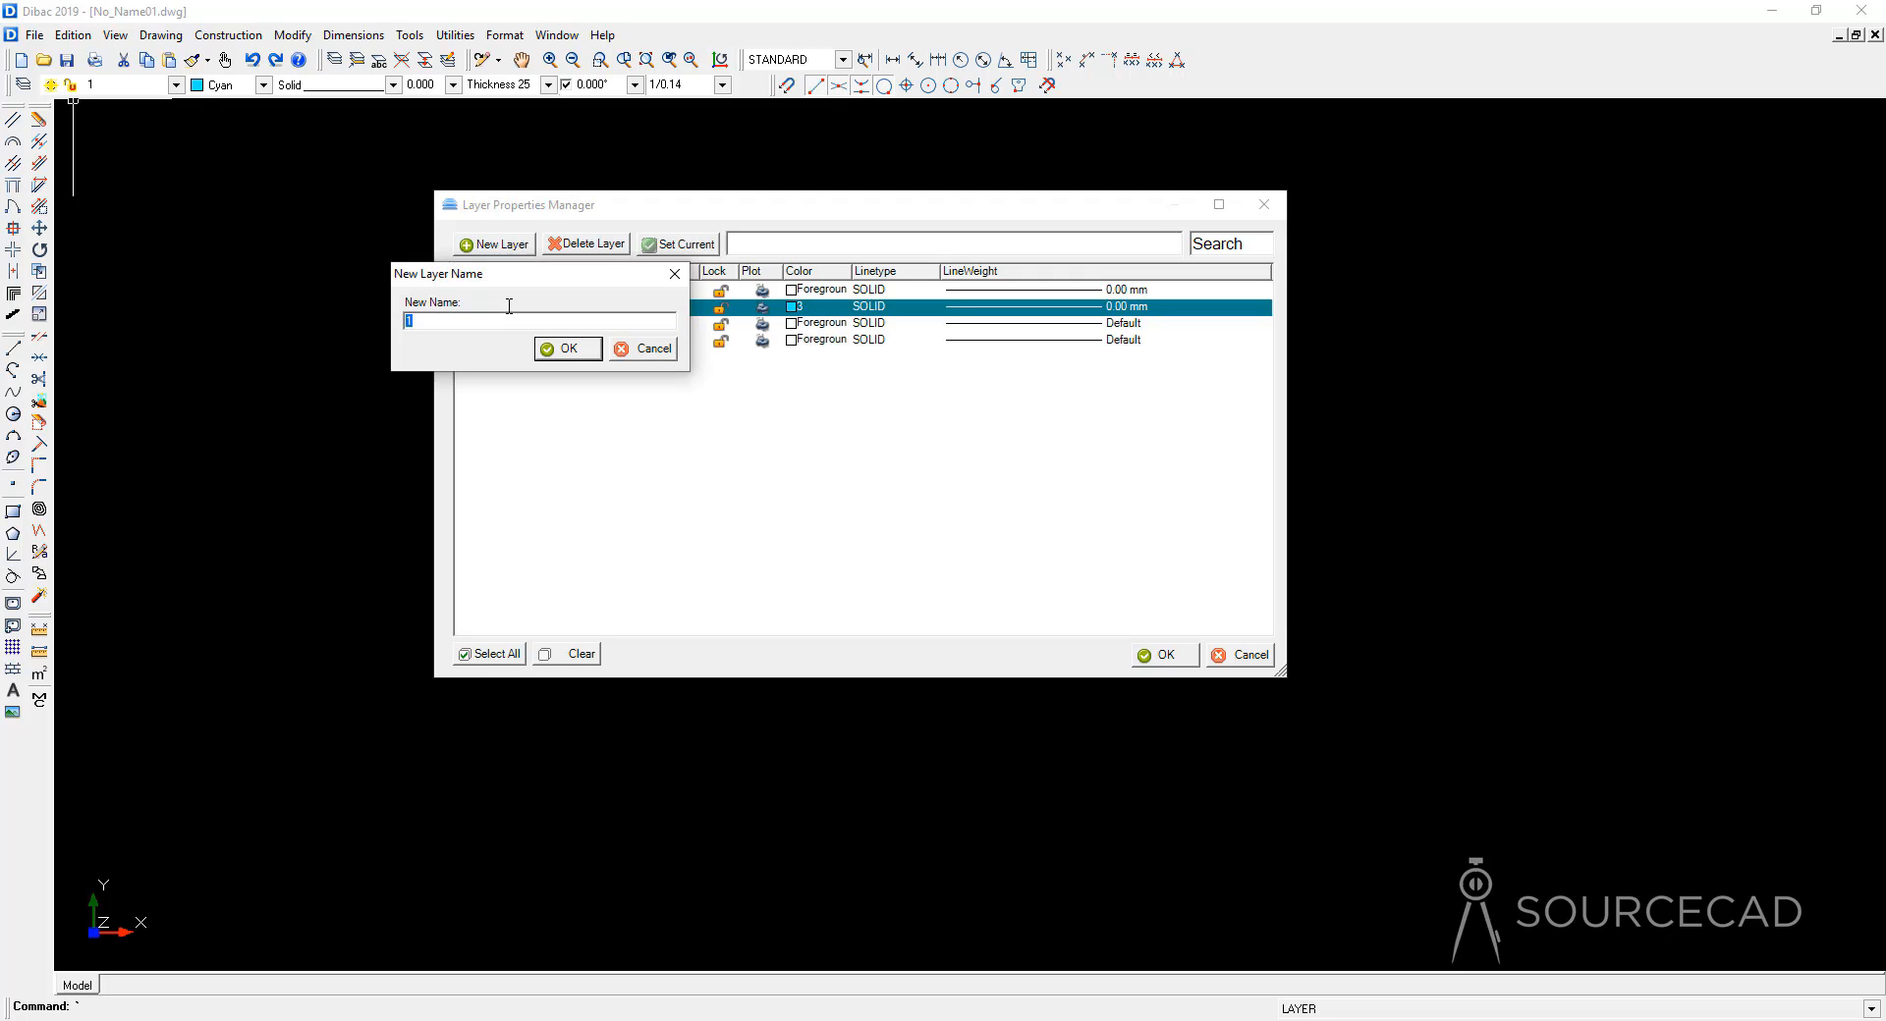
text(Walls)
click(566, 349)
Step: Rename Layer1 as Doors and Layer2 as Windows
click(513, 325)
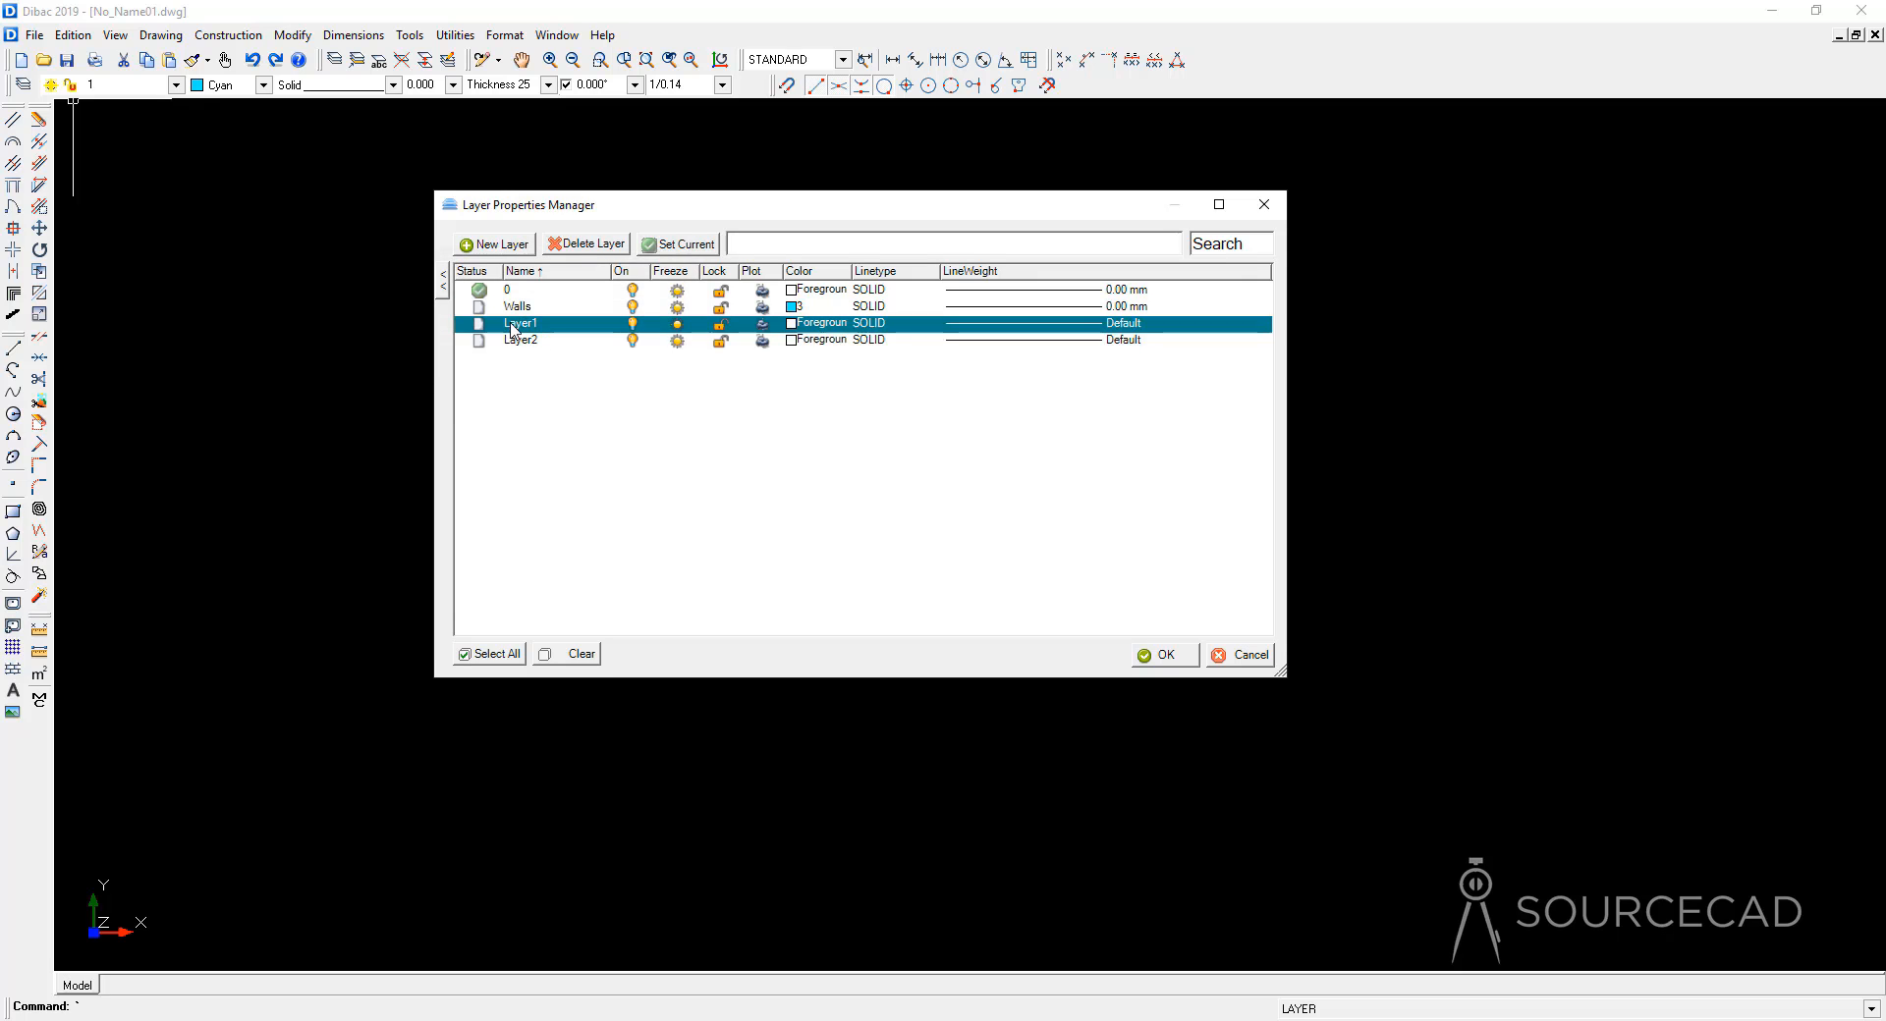
double_click(512, 326)
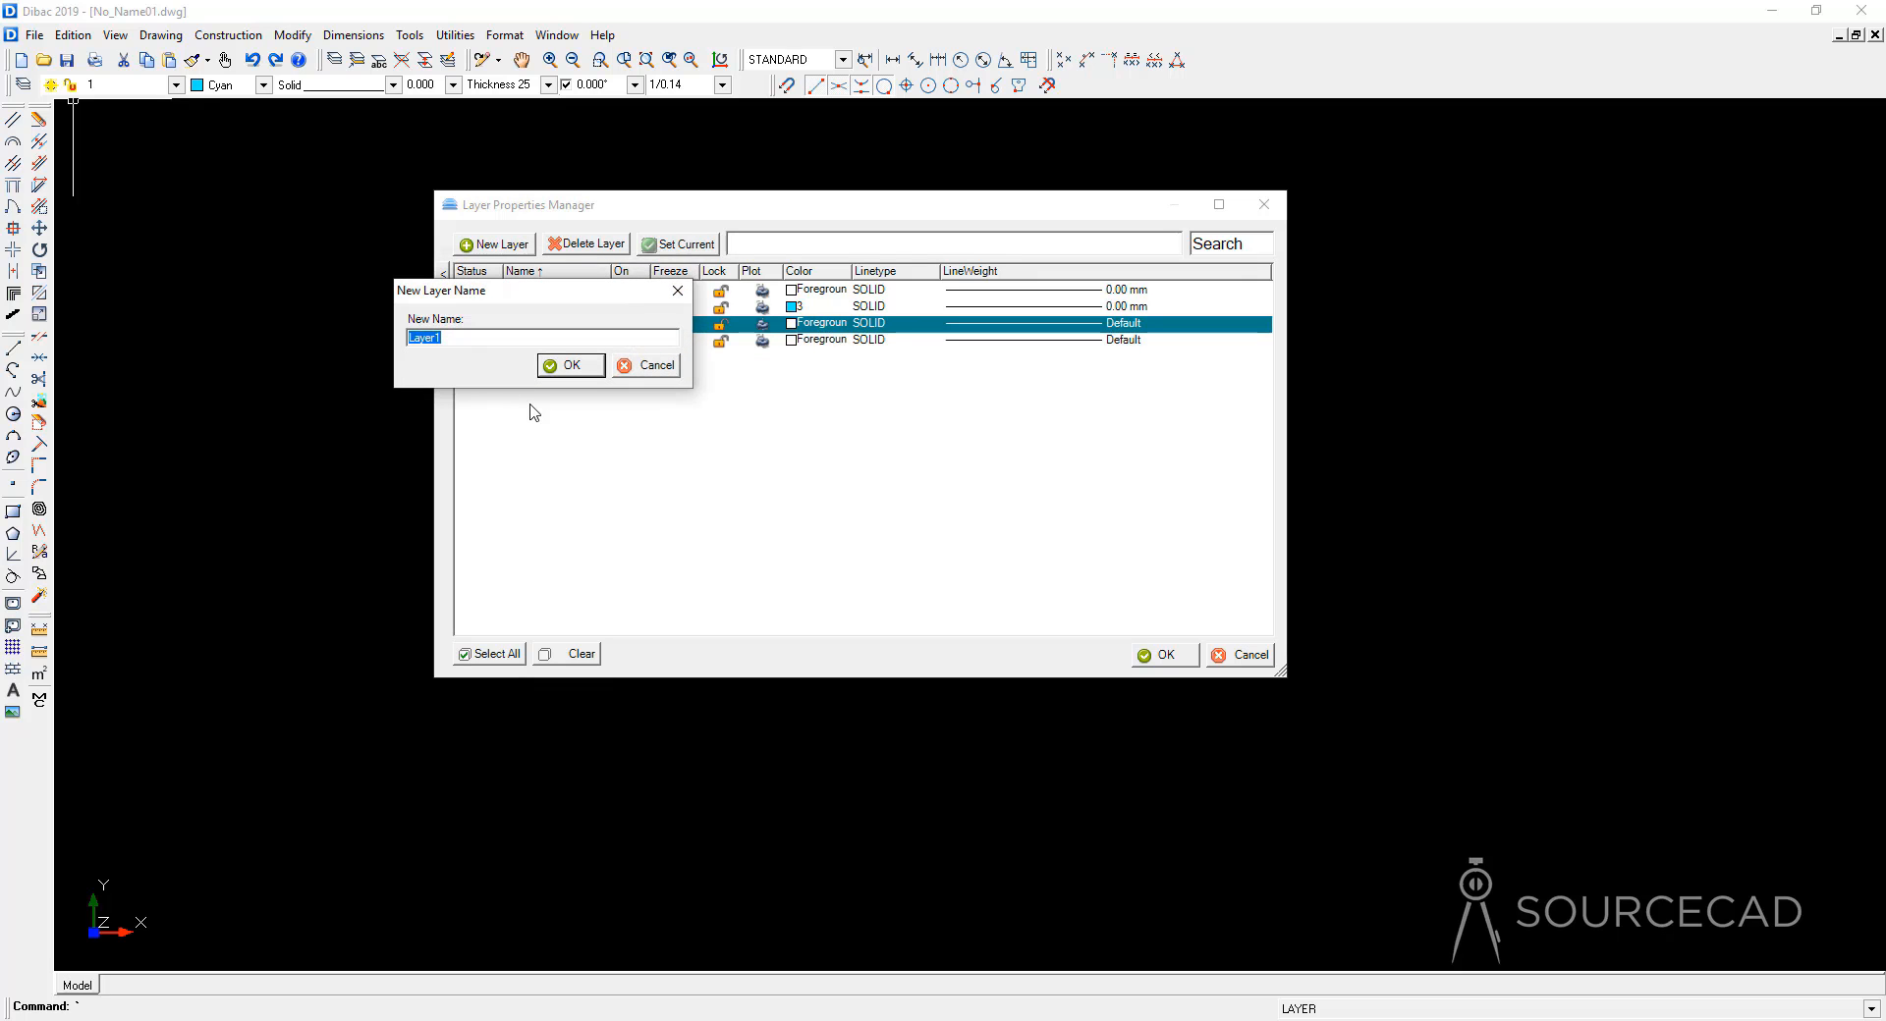
key(Escape)
double_click(535, 339)
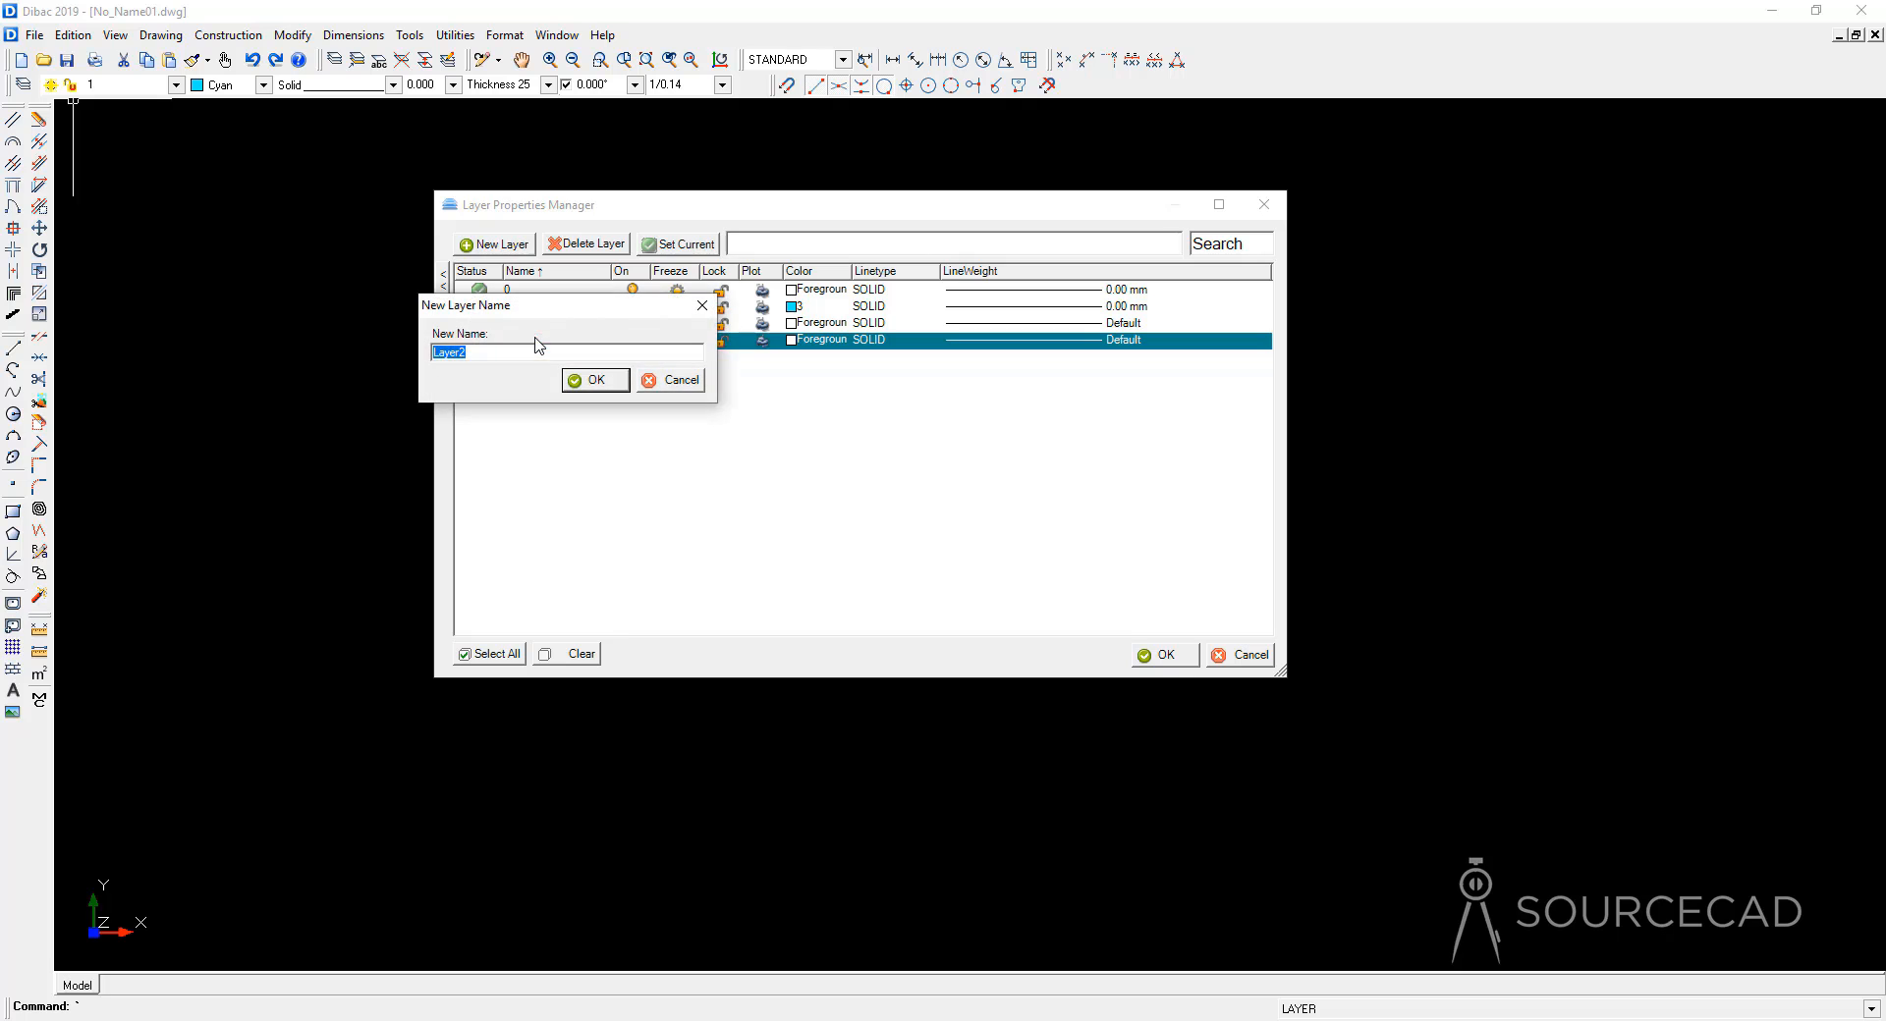
text(Windows)
click(587, 380)
Step: Create two more layers and name them Blocks and Dim
click(481, 246)
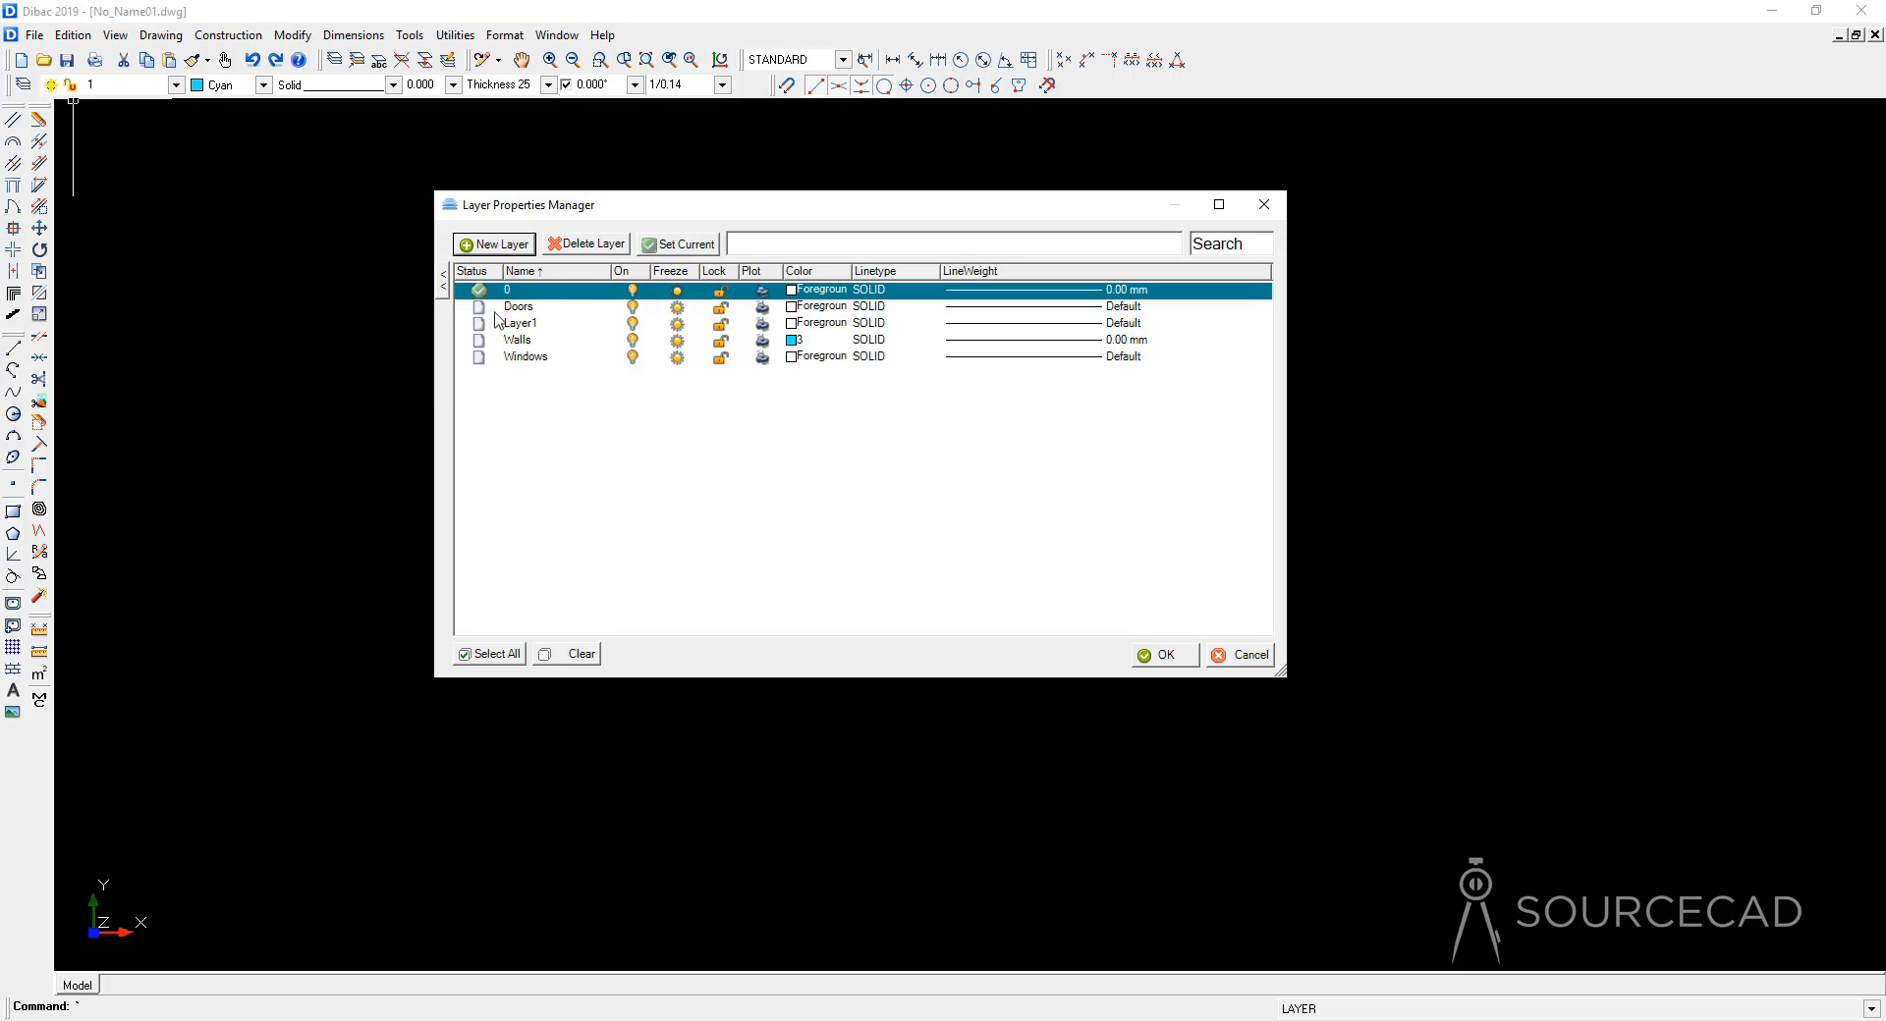
click(482, 245)
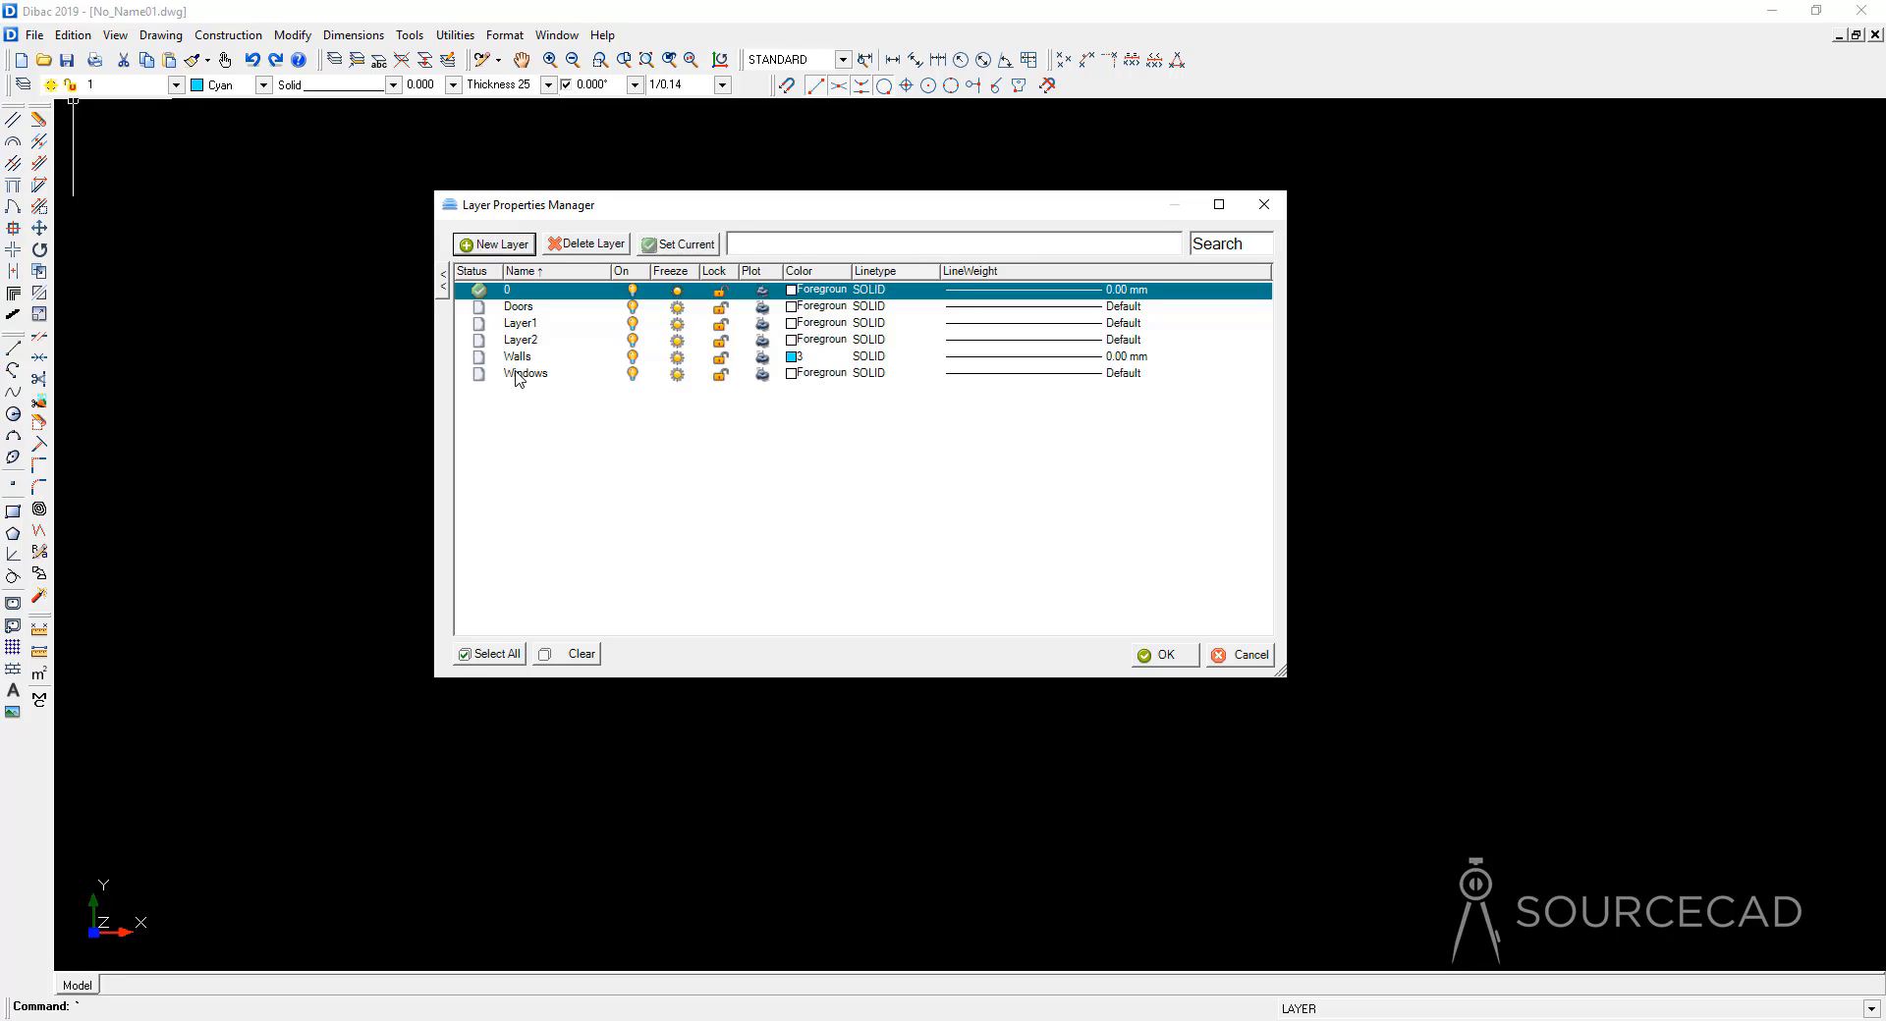
double_click(520, 325)
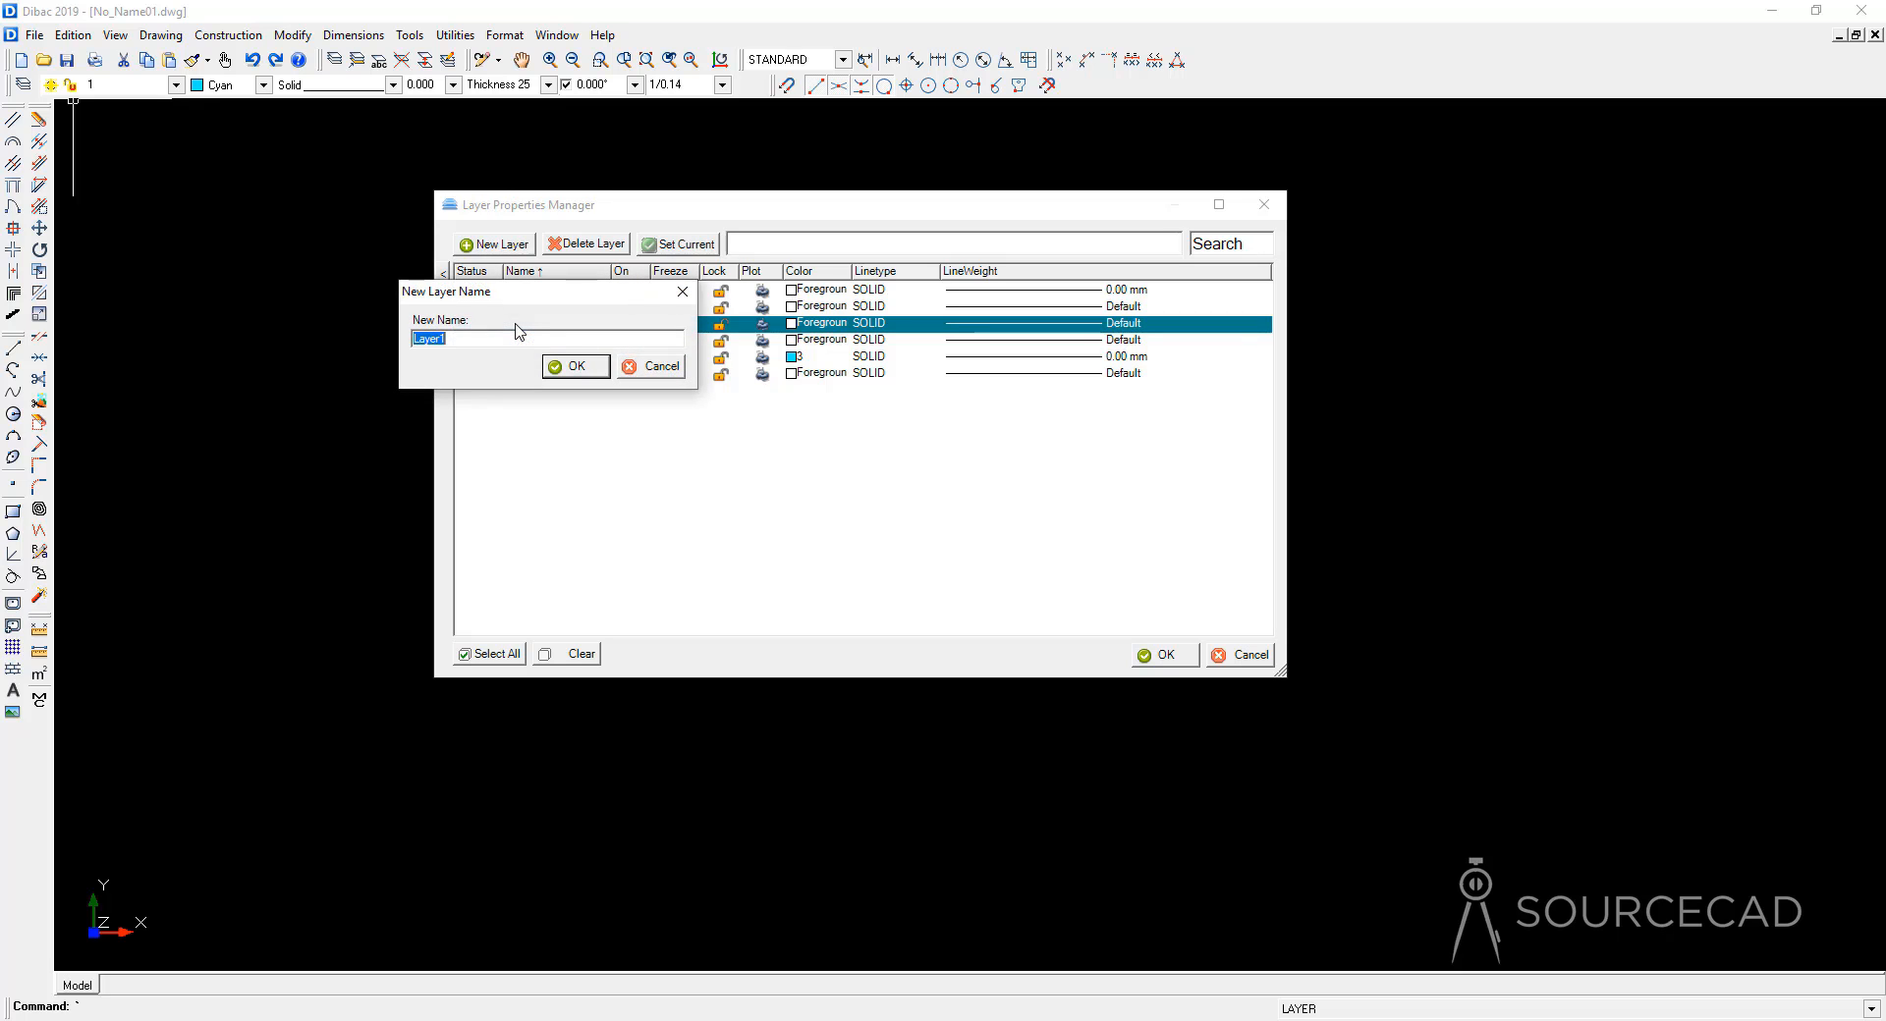
click(570, 366)
double_click(531, 342)
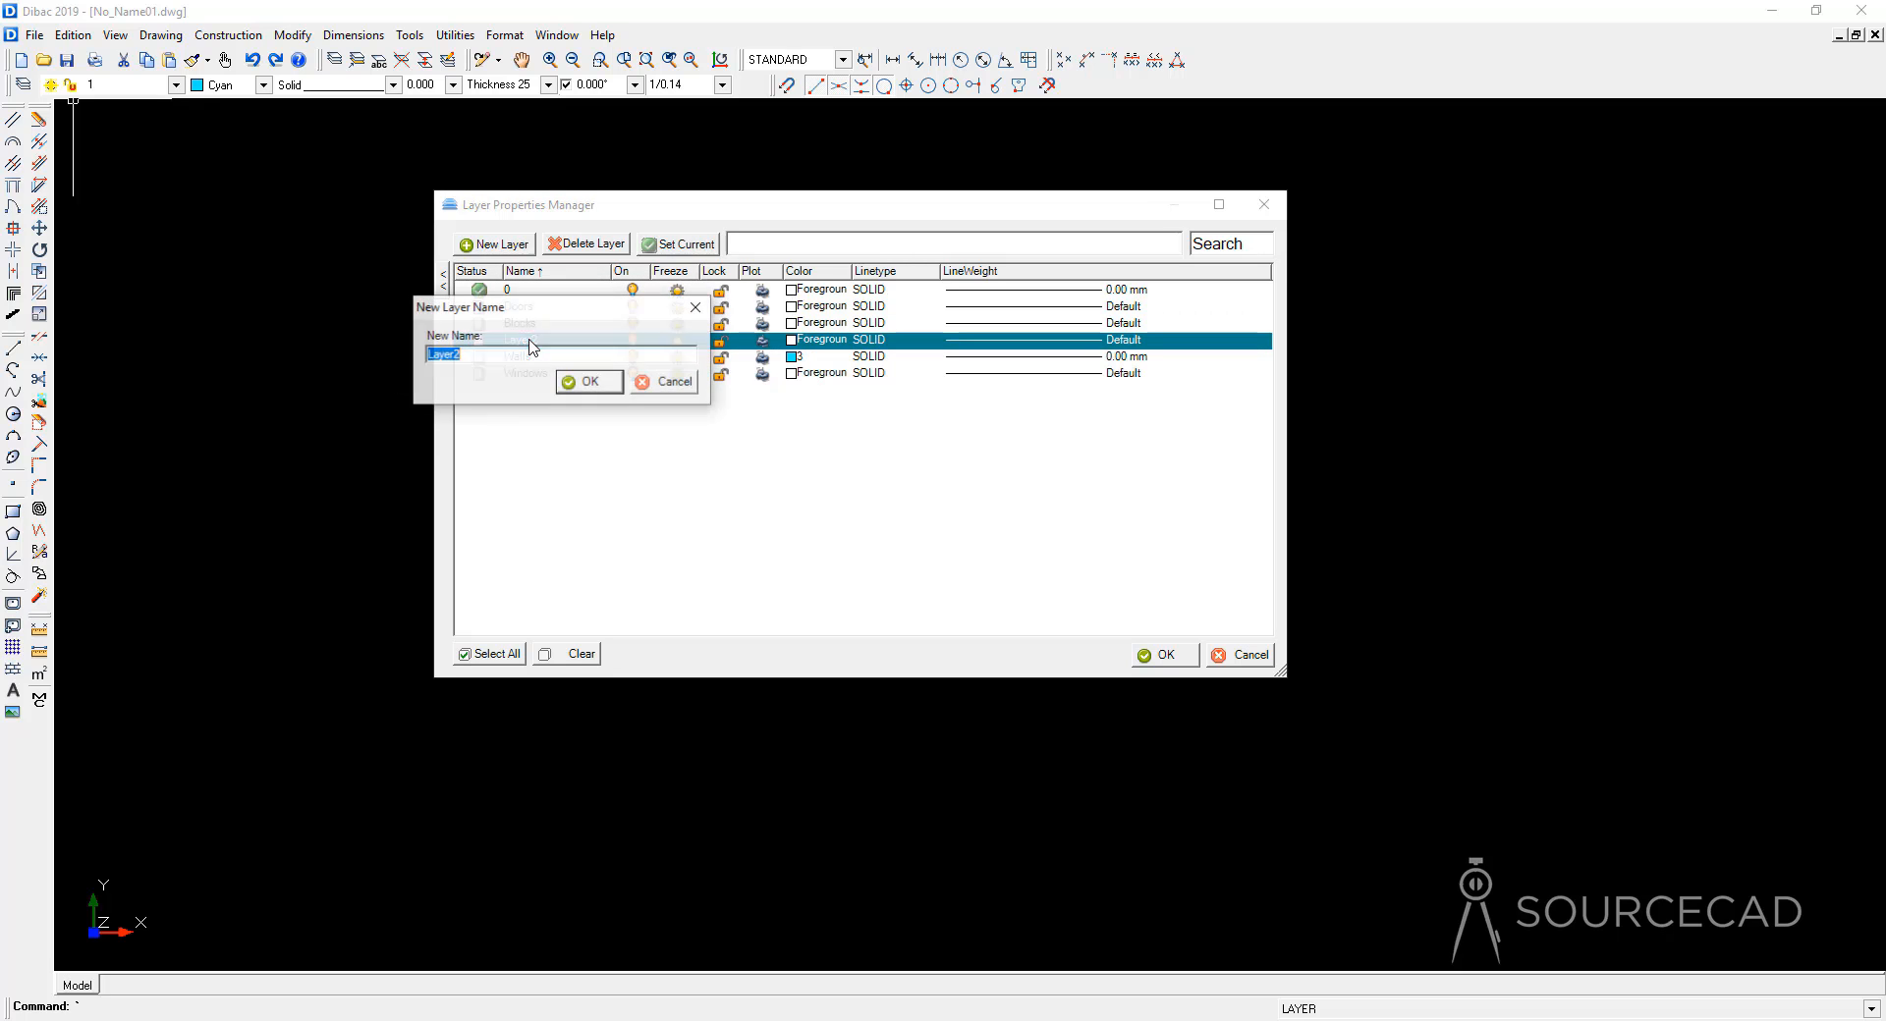
text(Dim)
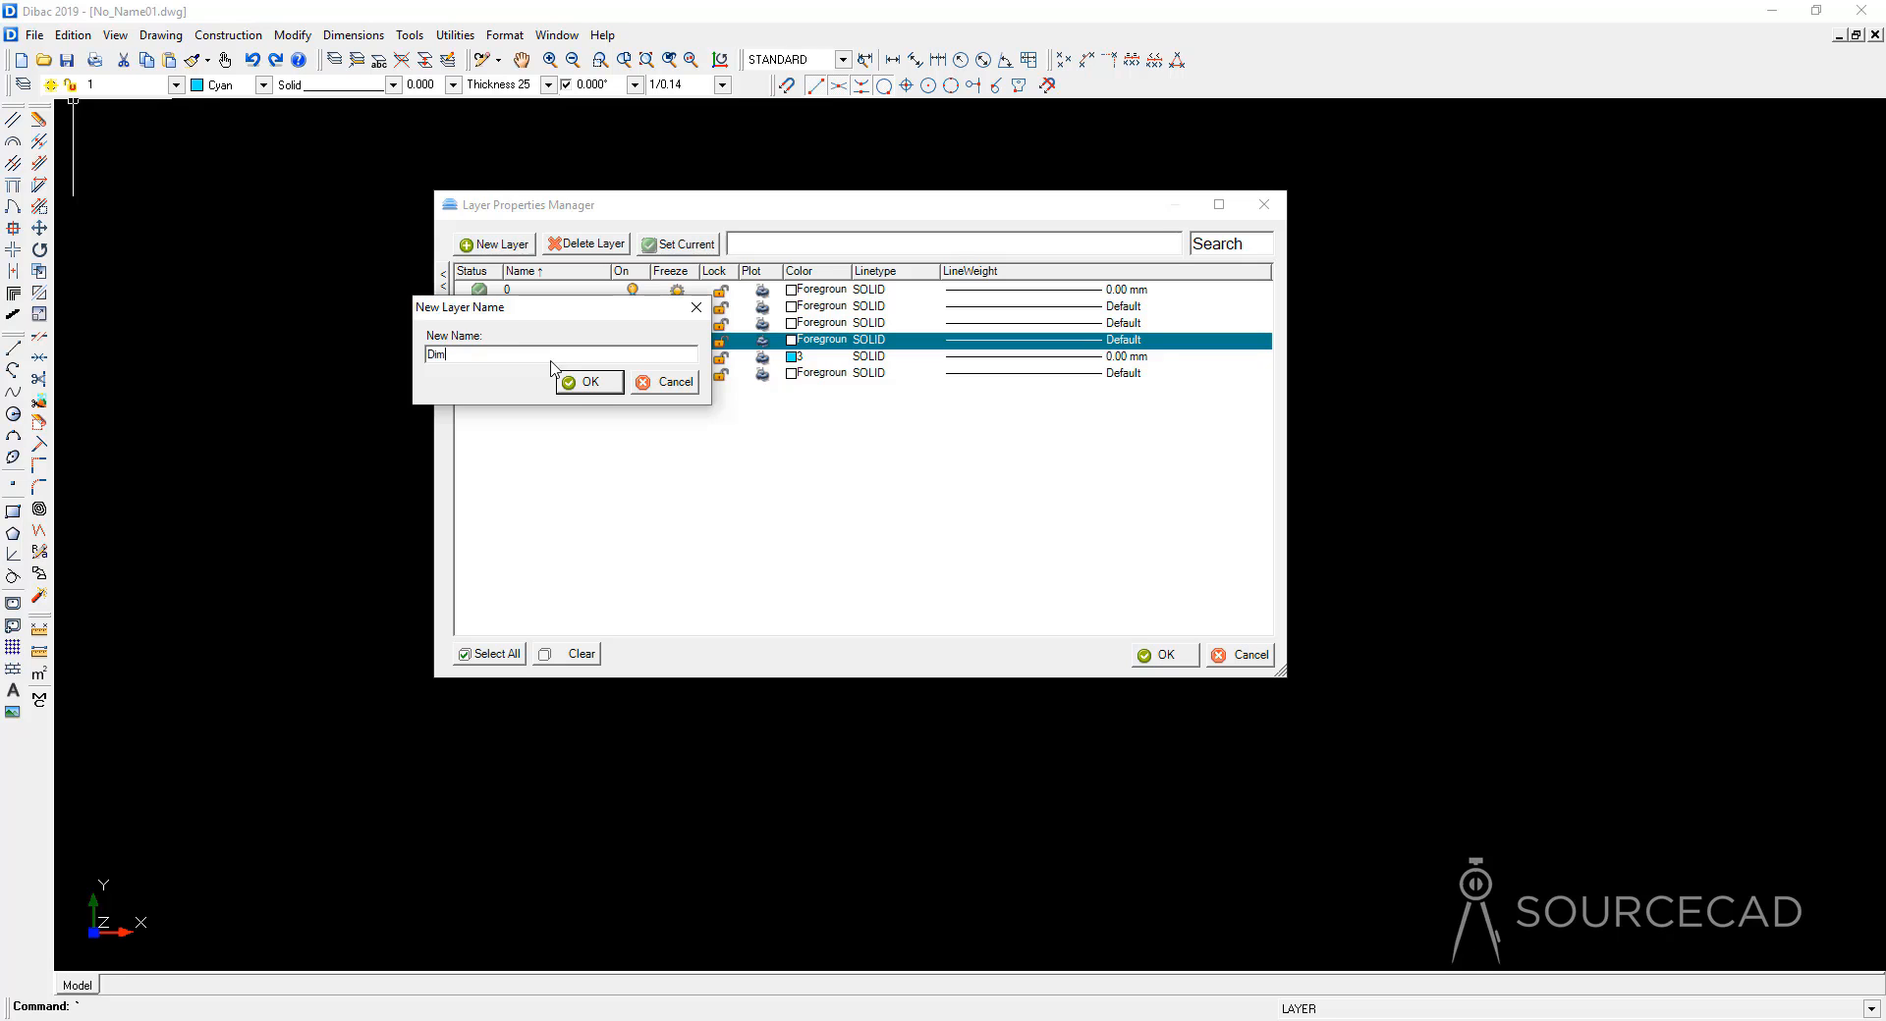
click(578, 387)
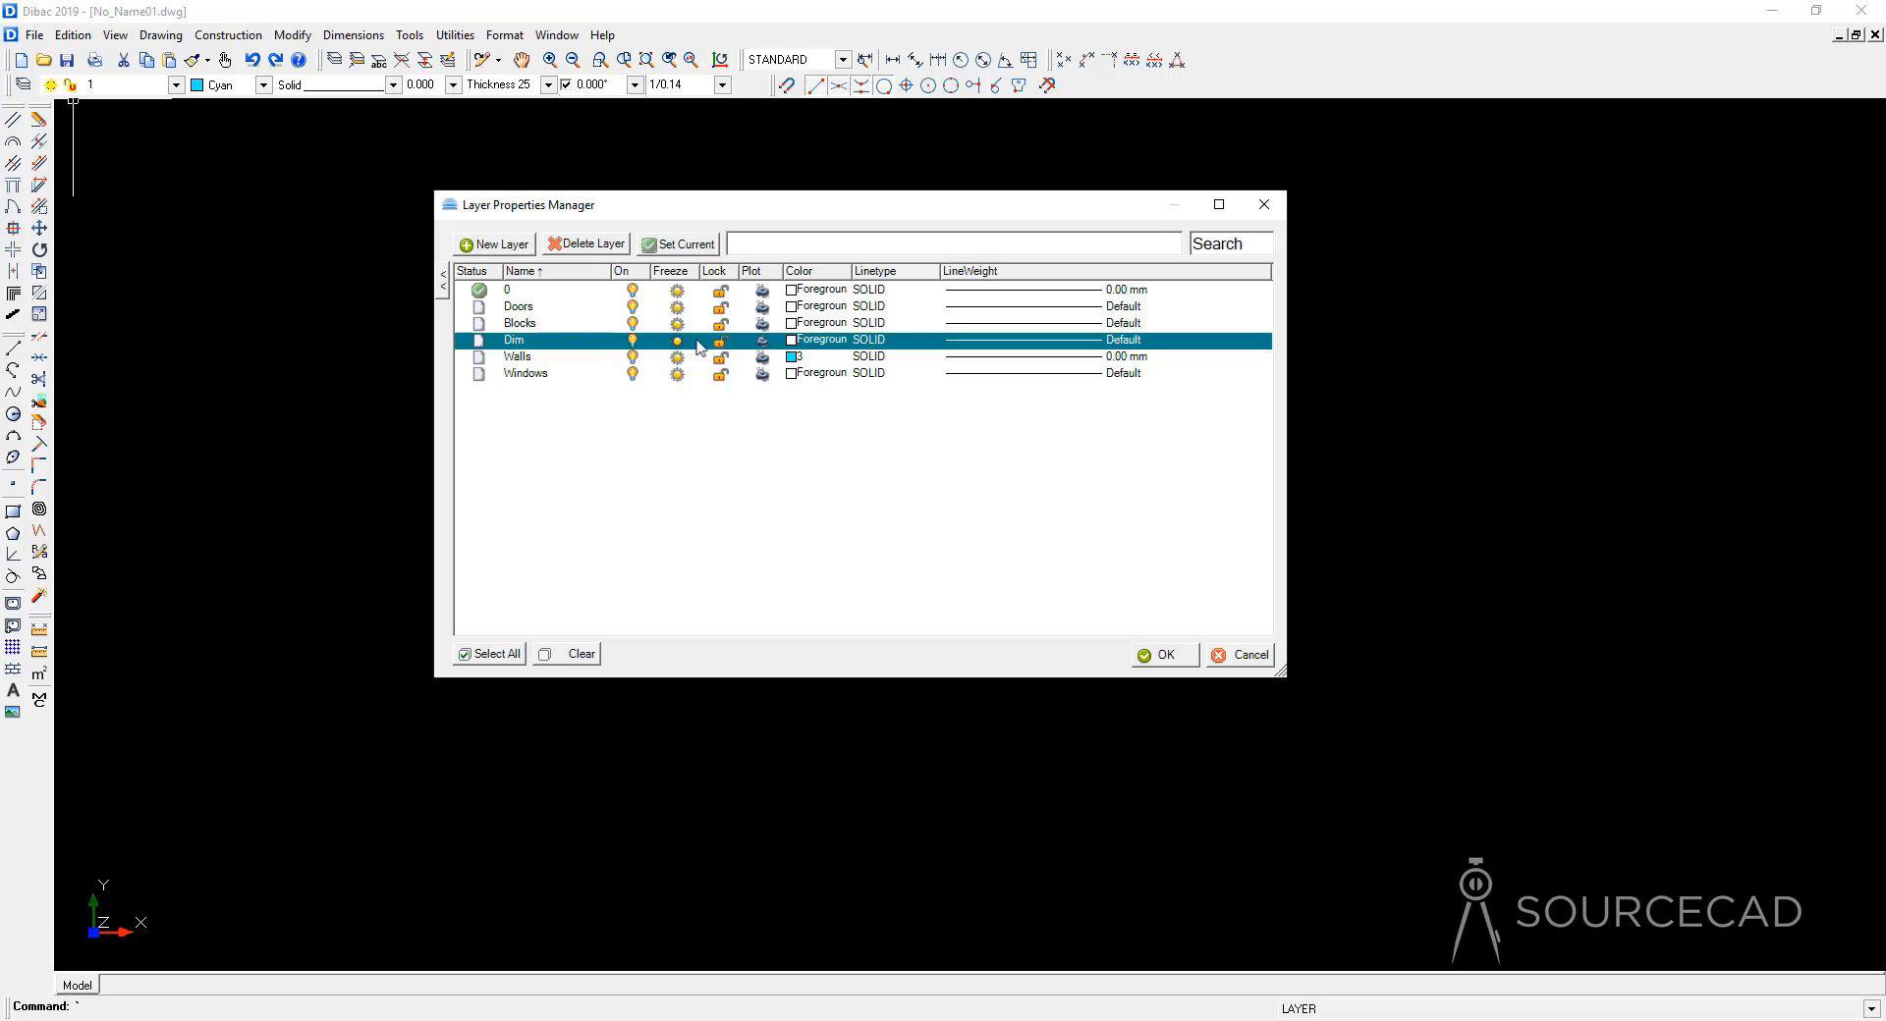
Step: Set the Doors layer color to red and the Blocks layer color to green
ctrl+click(791, 306)
click(753, 476)
click(865, 584)
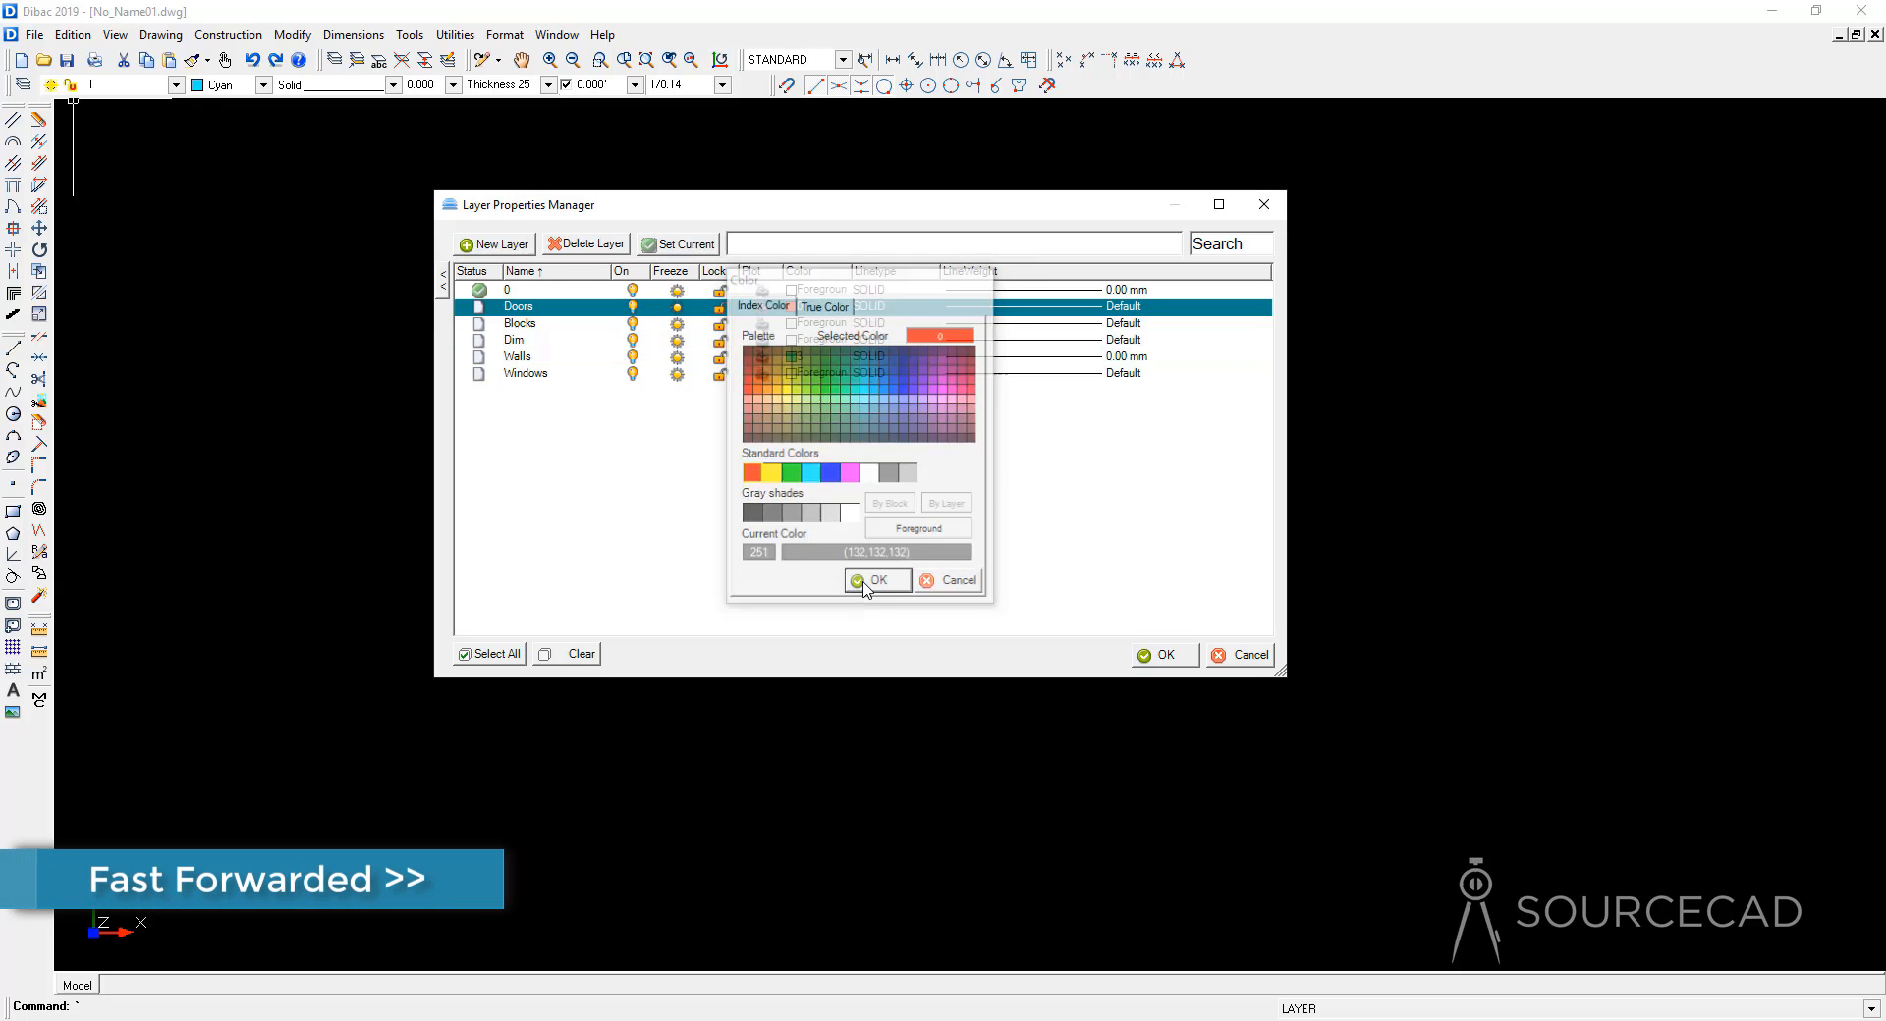
click(792, 324)
click(791, 476)
click(865, 583)
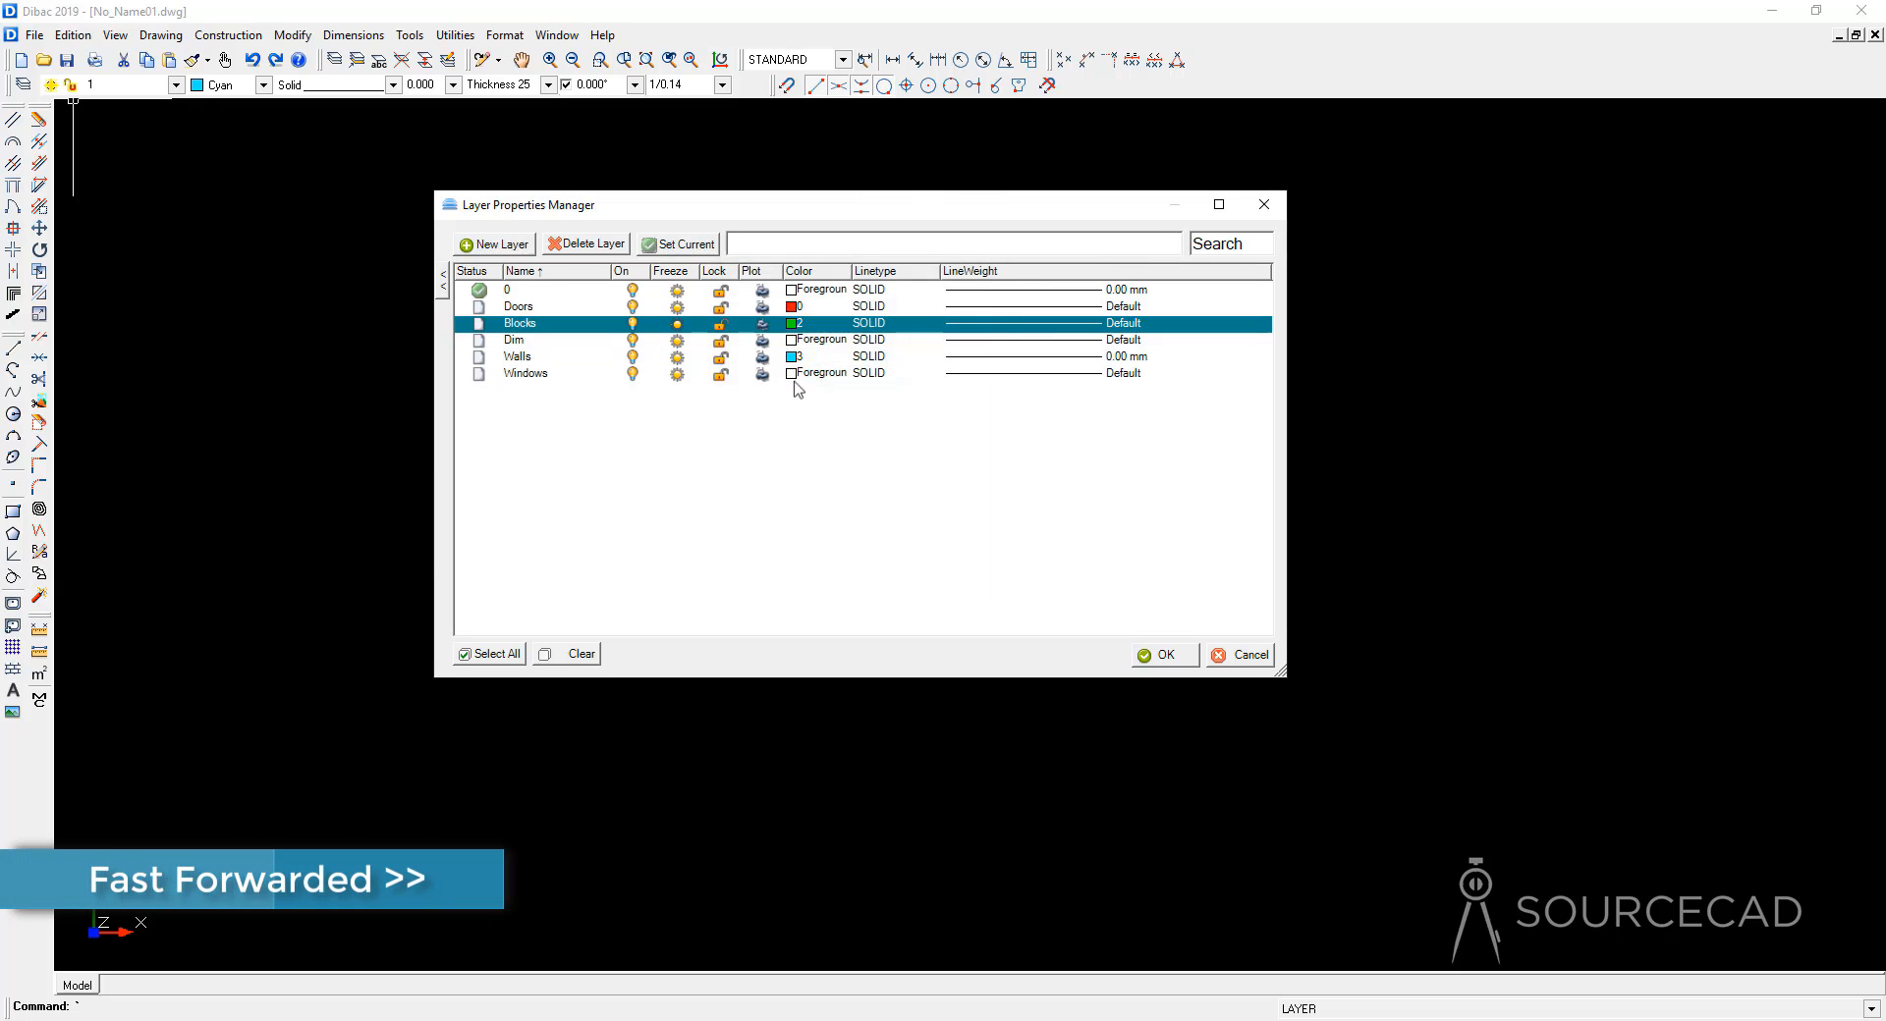
Step: Color the Windows layer magenta and the Dim layer gray, and apply the layer settings
ctrl+click(792, 374)
click(849, 474)
click(865, 582)
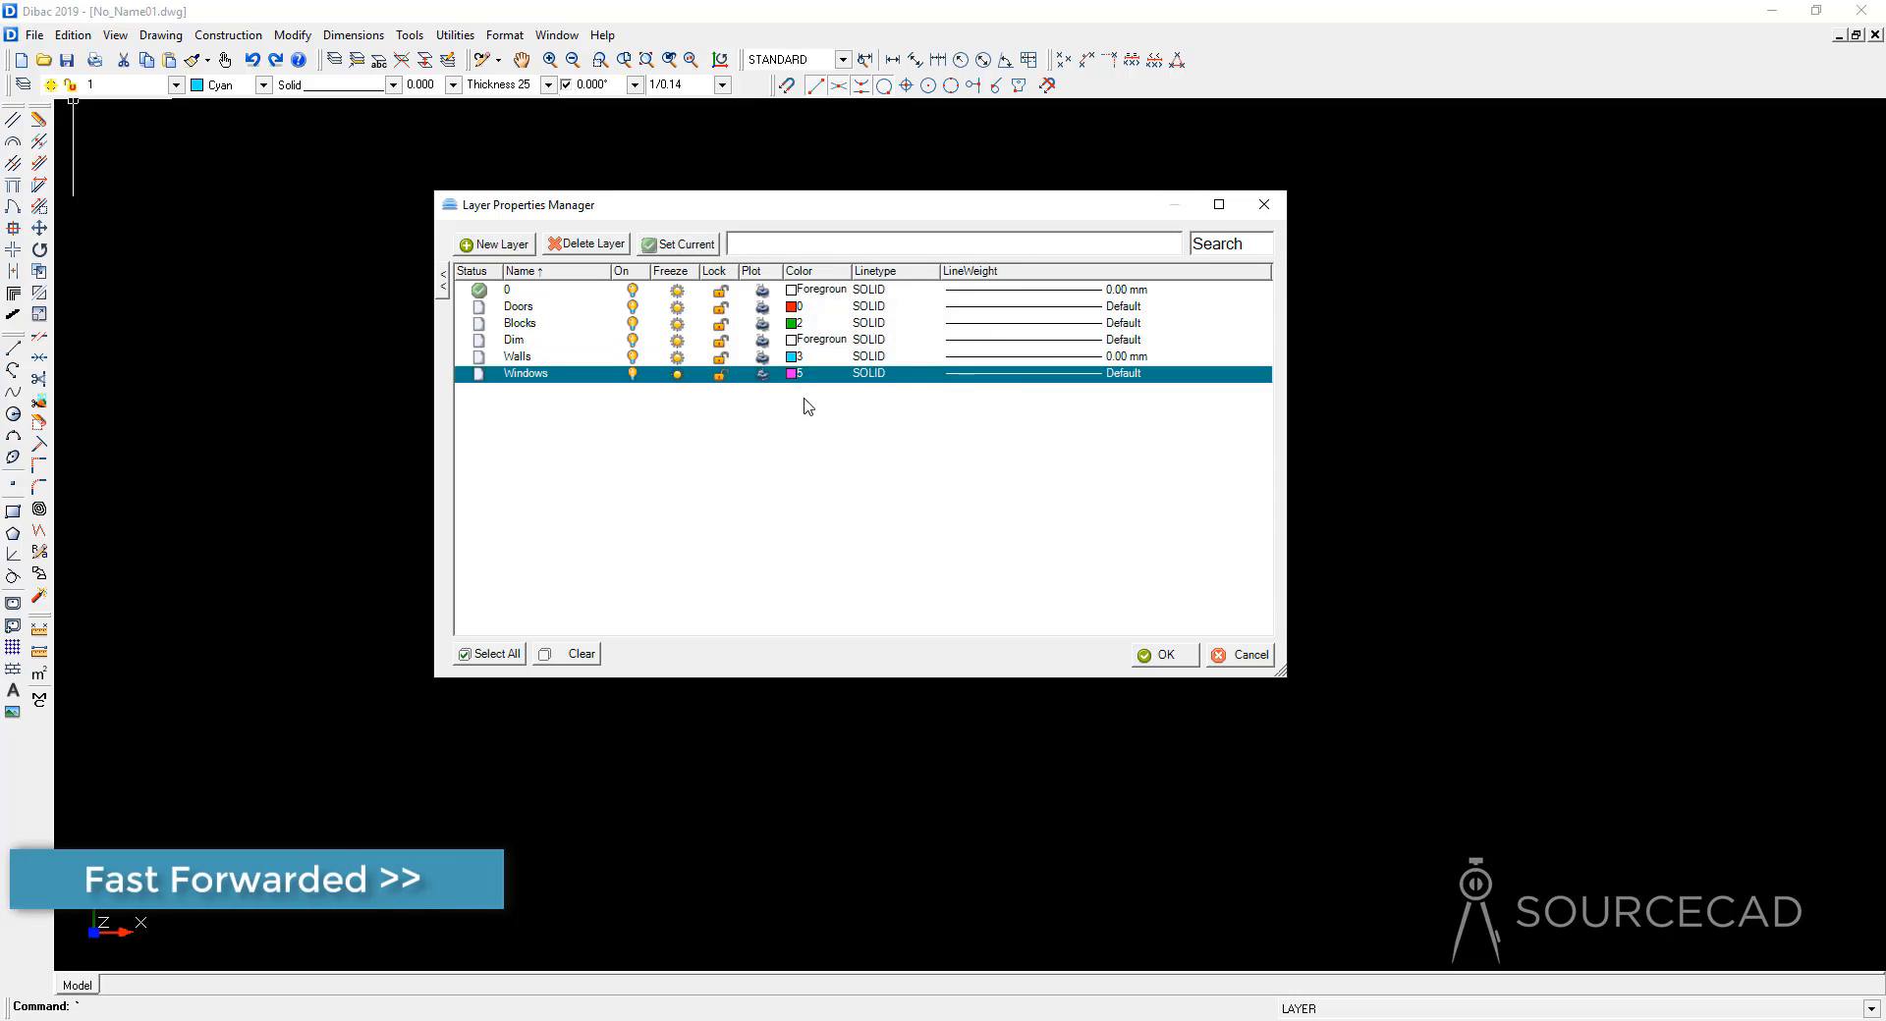
ctrl+click(792, 340)
click(790, 512)
click(870, 585)
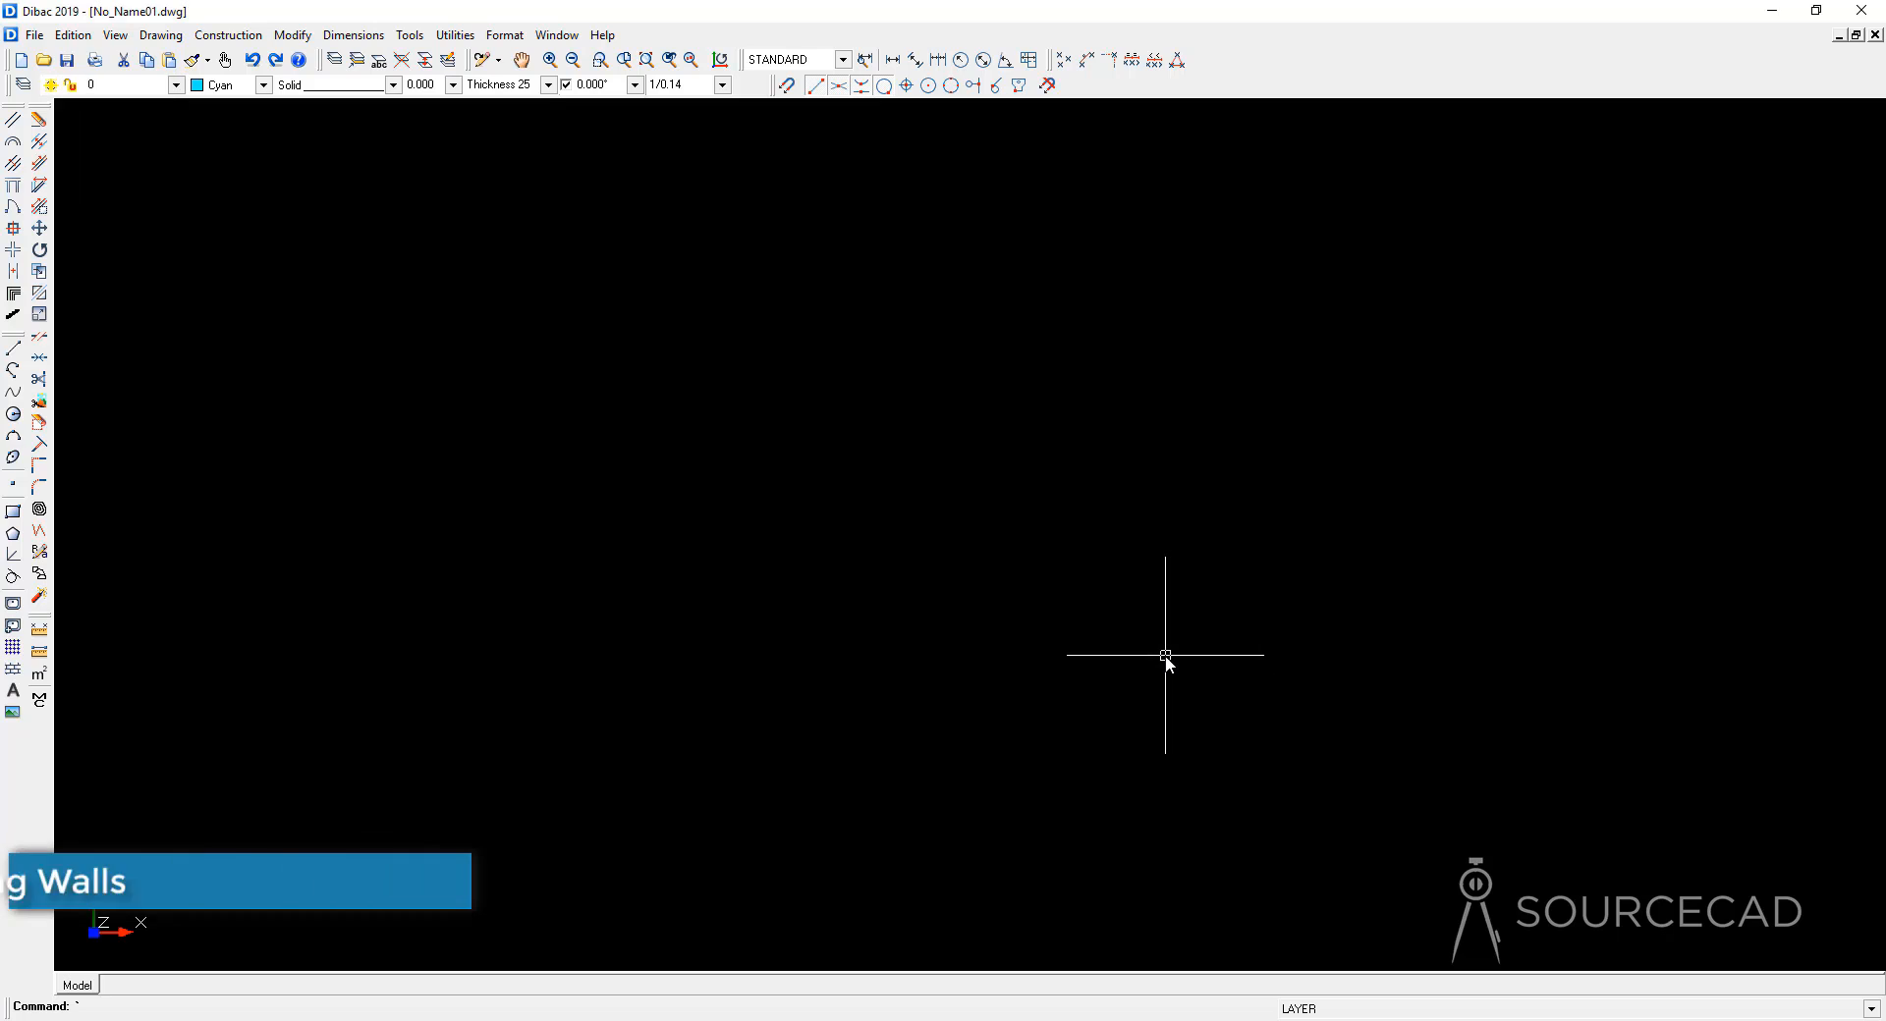
click(1162, 655)
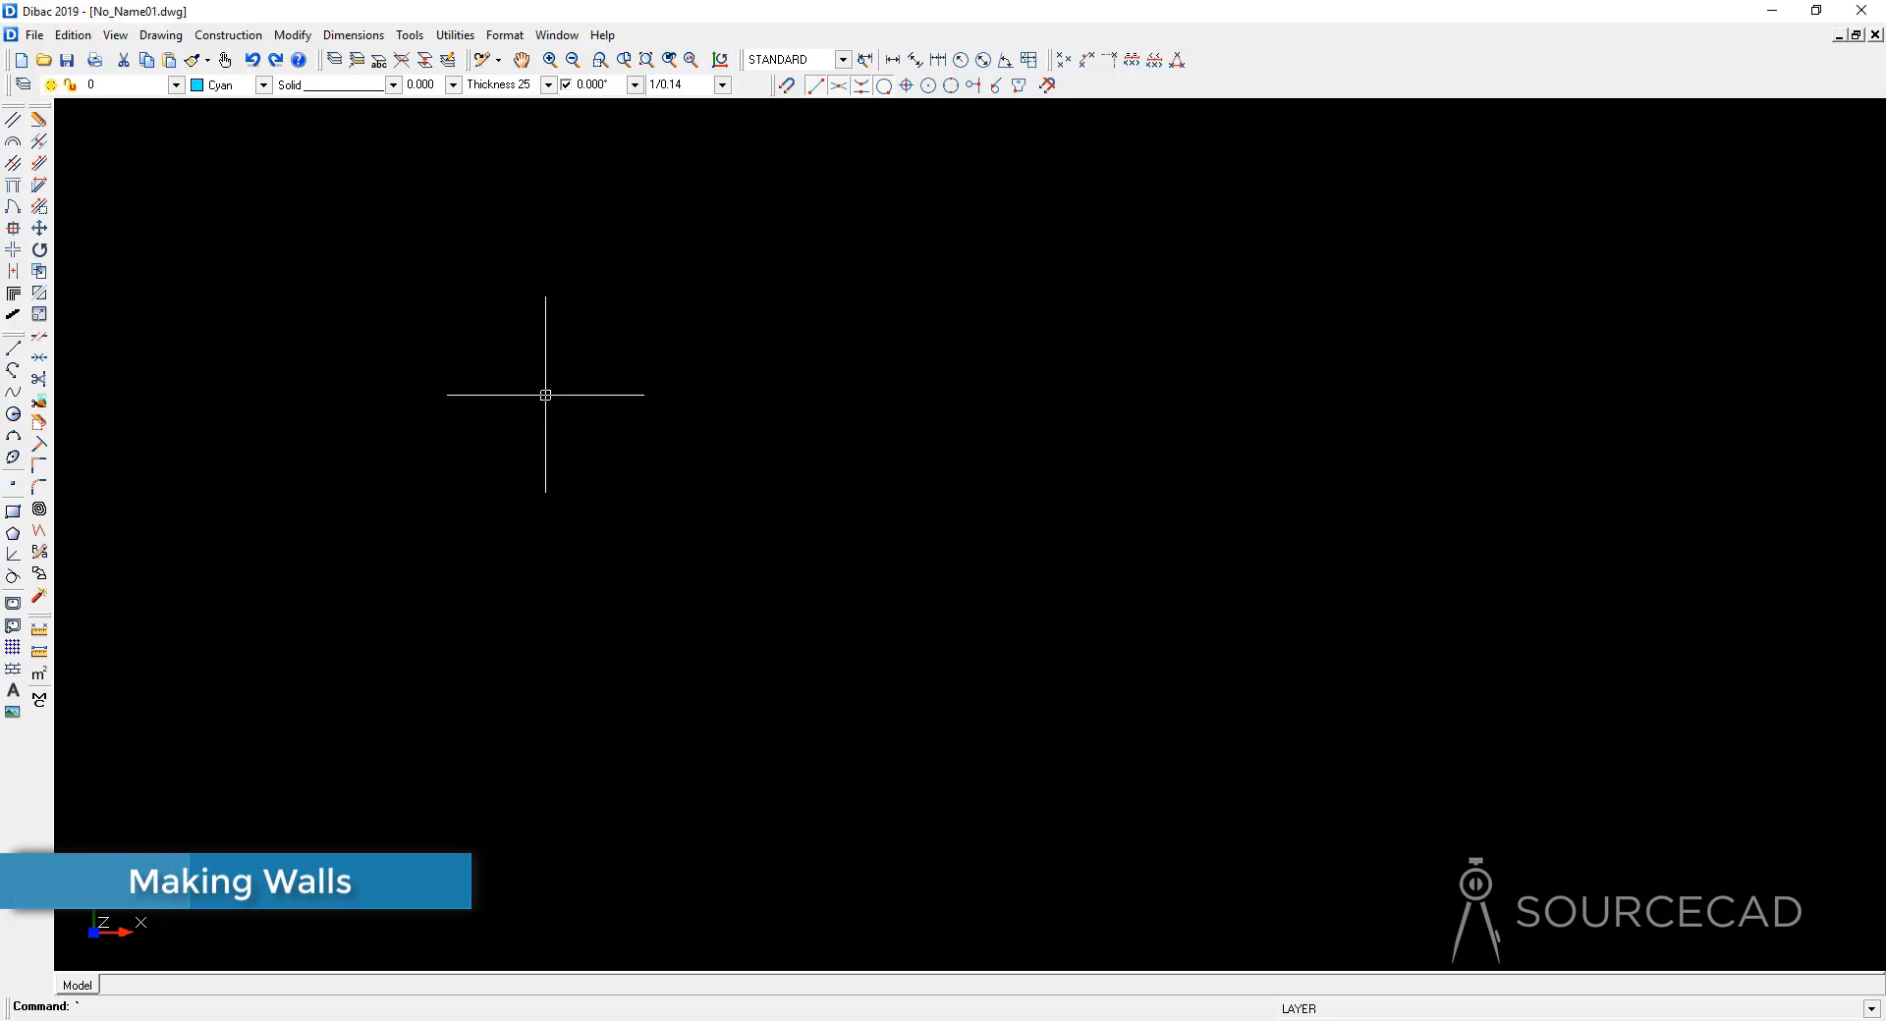
Step: Make Walls the current layer and set the wall thickness to 10
click(176, 84)
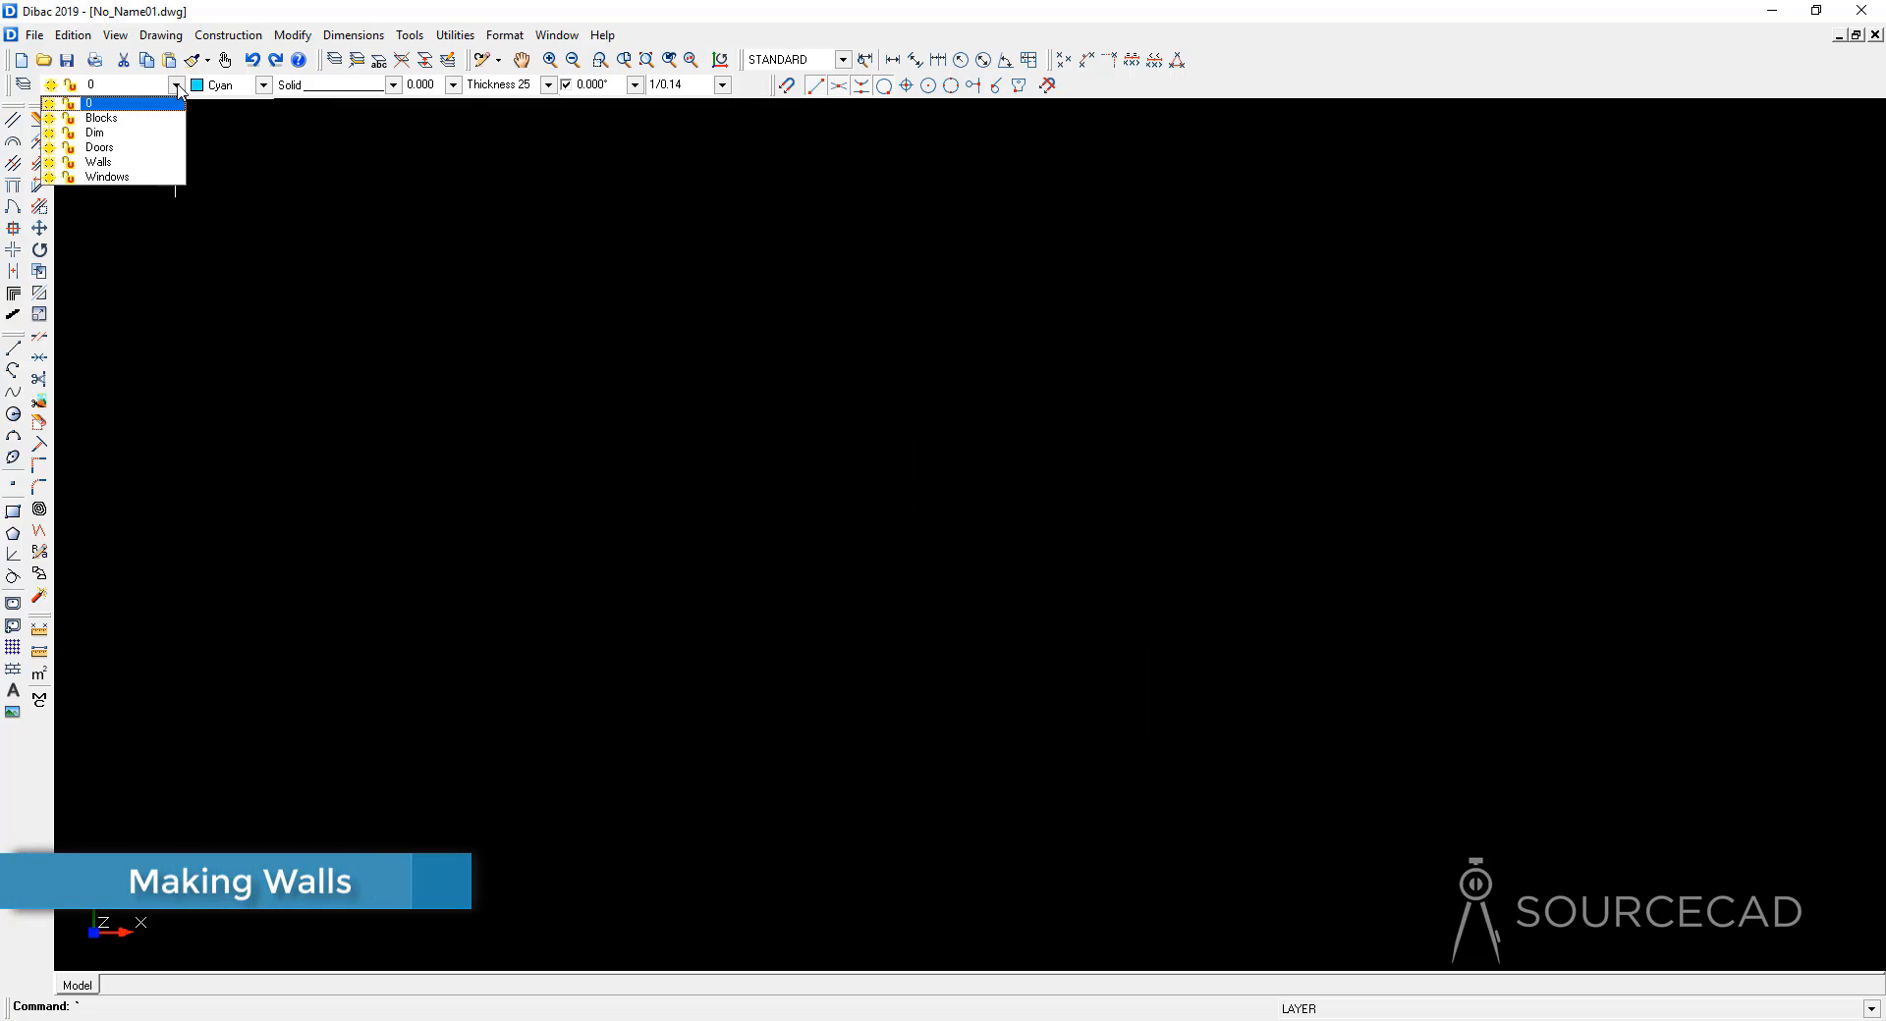
click(139, 162)
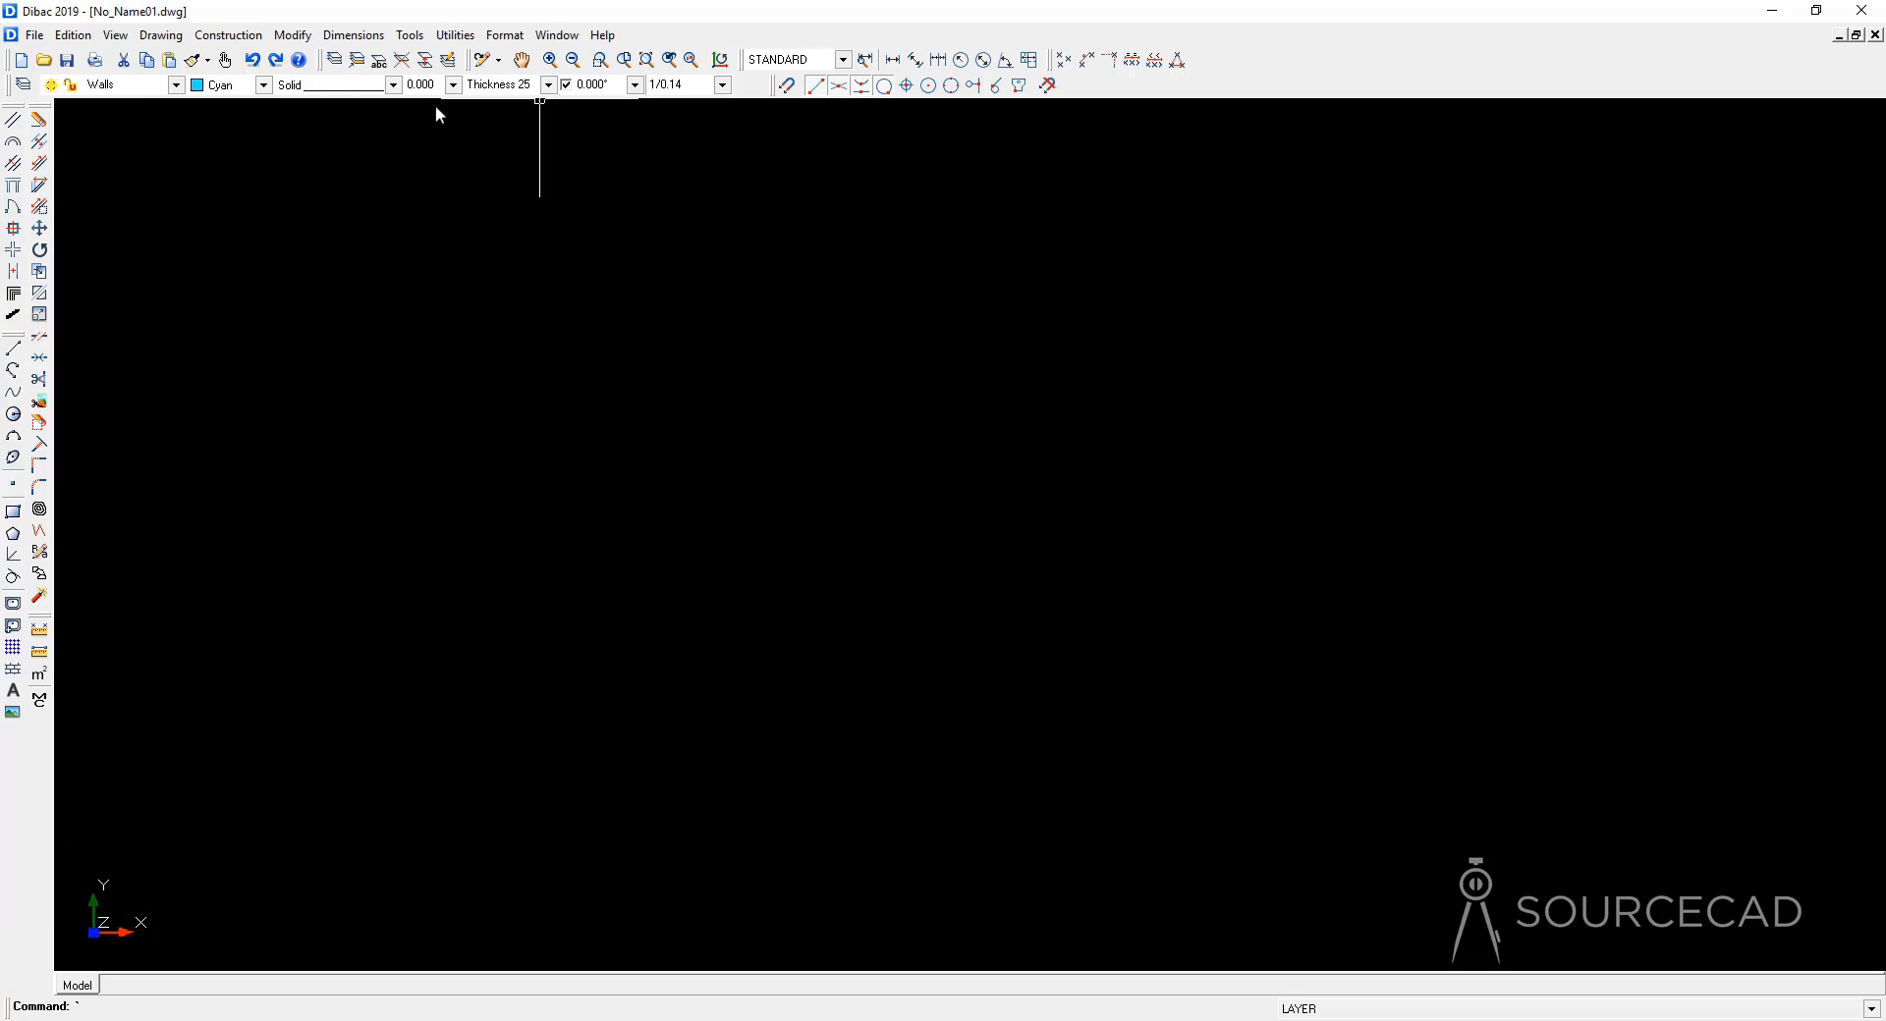
click(547, 85)
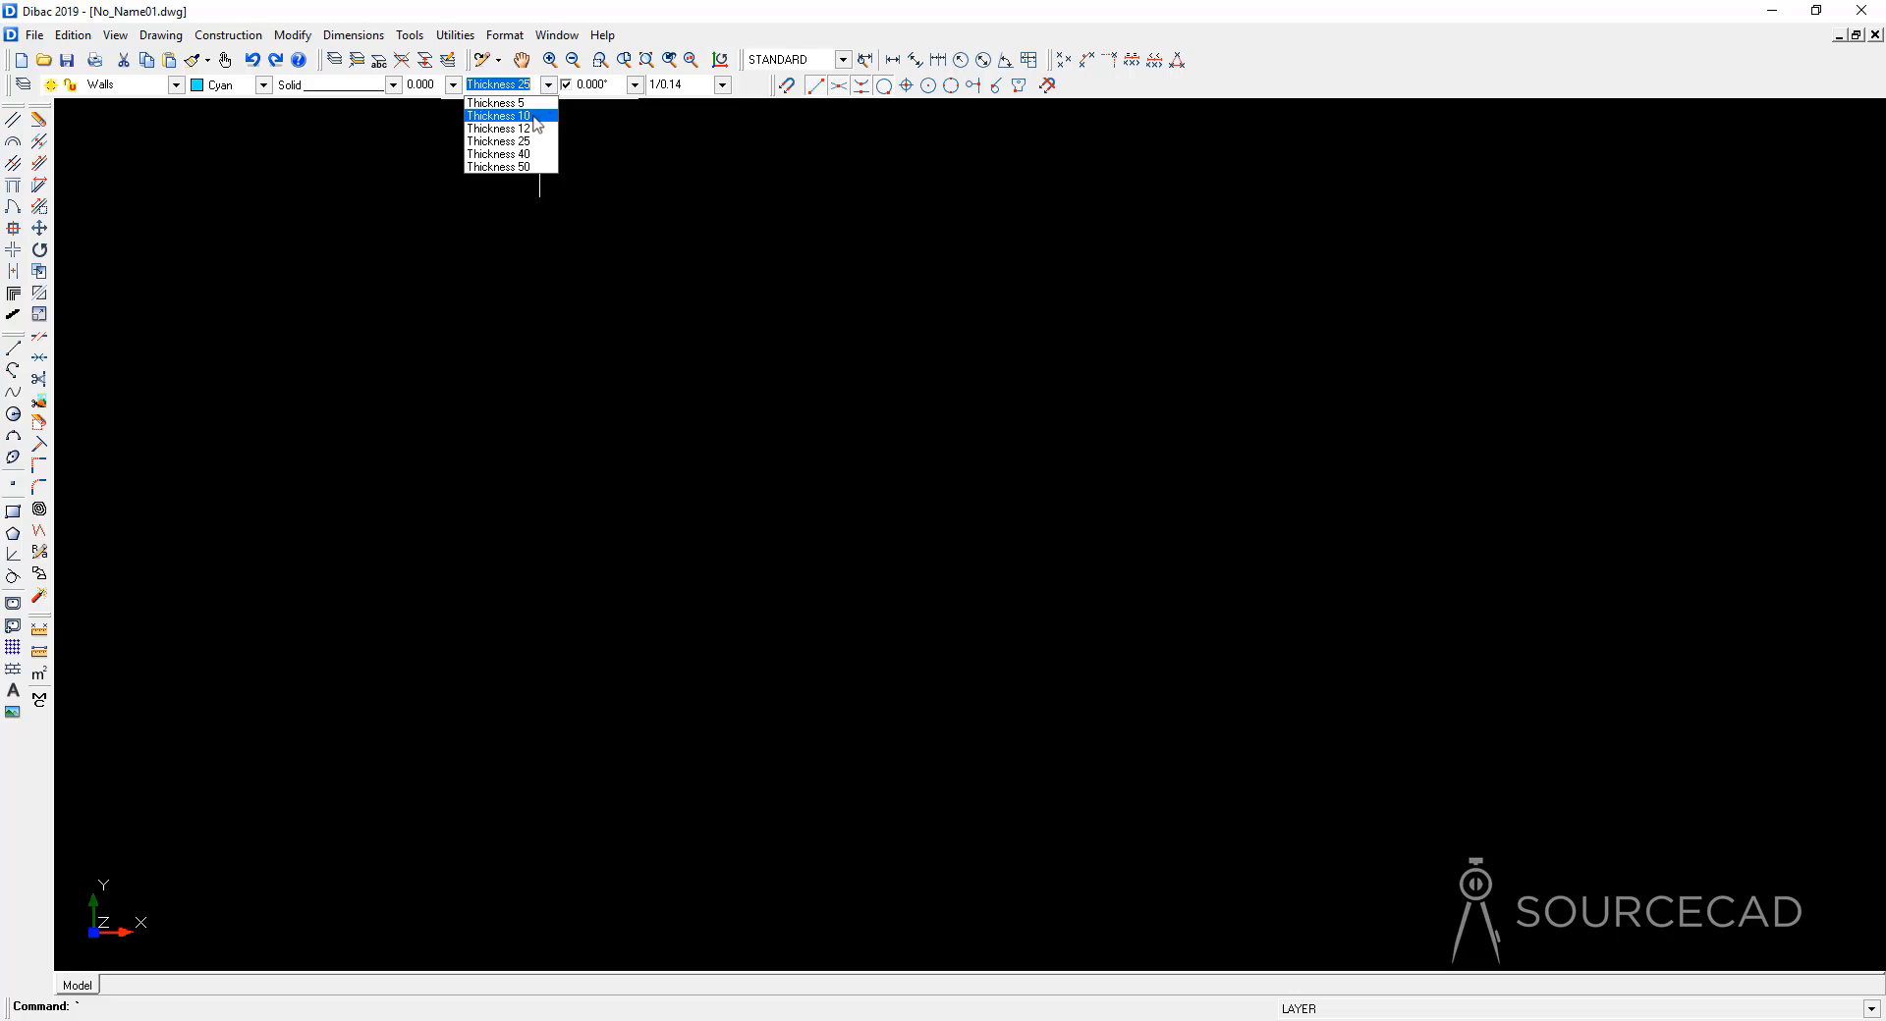
click(533, 115)
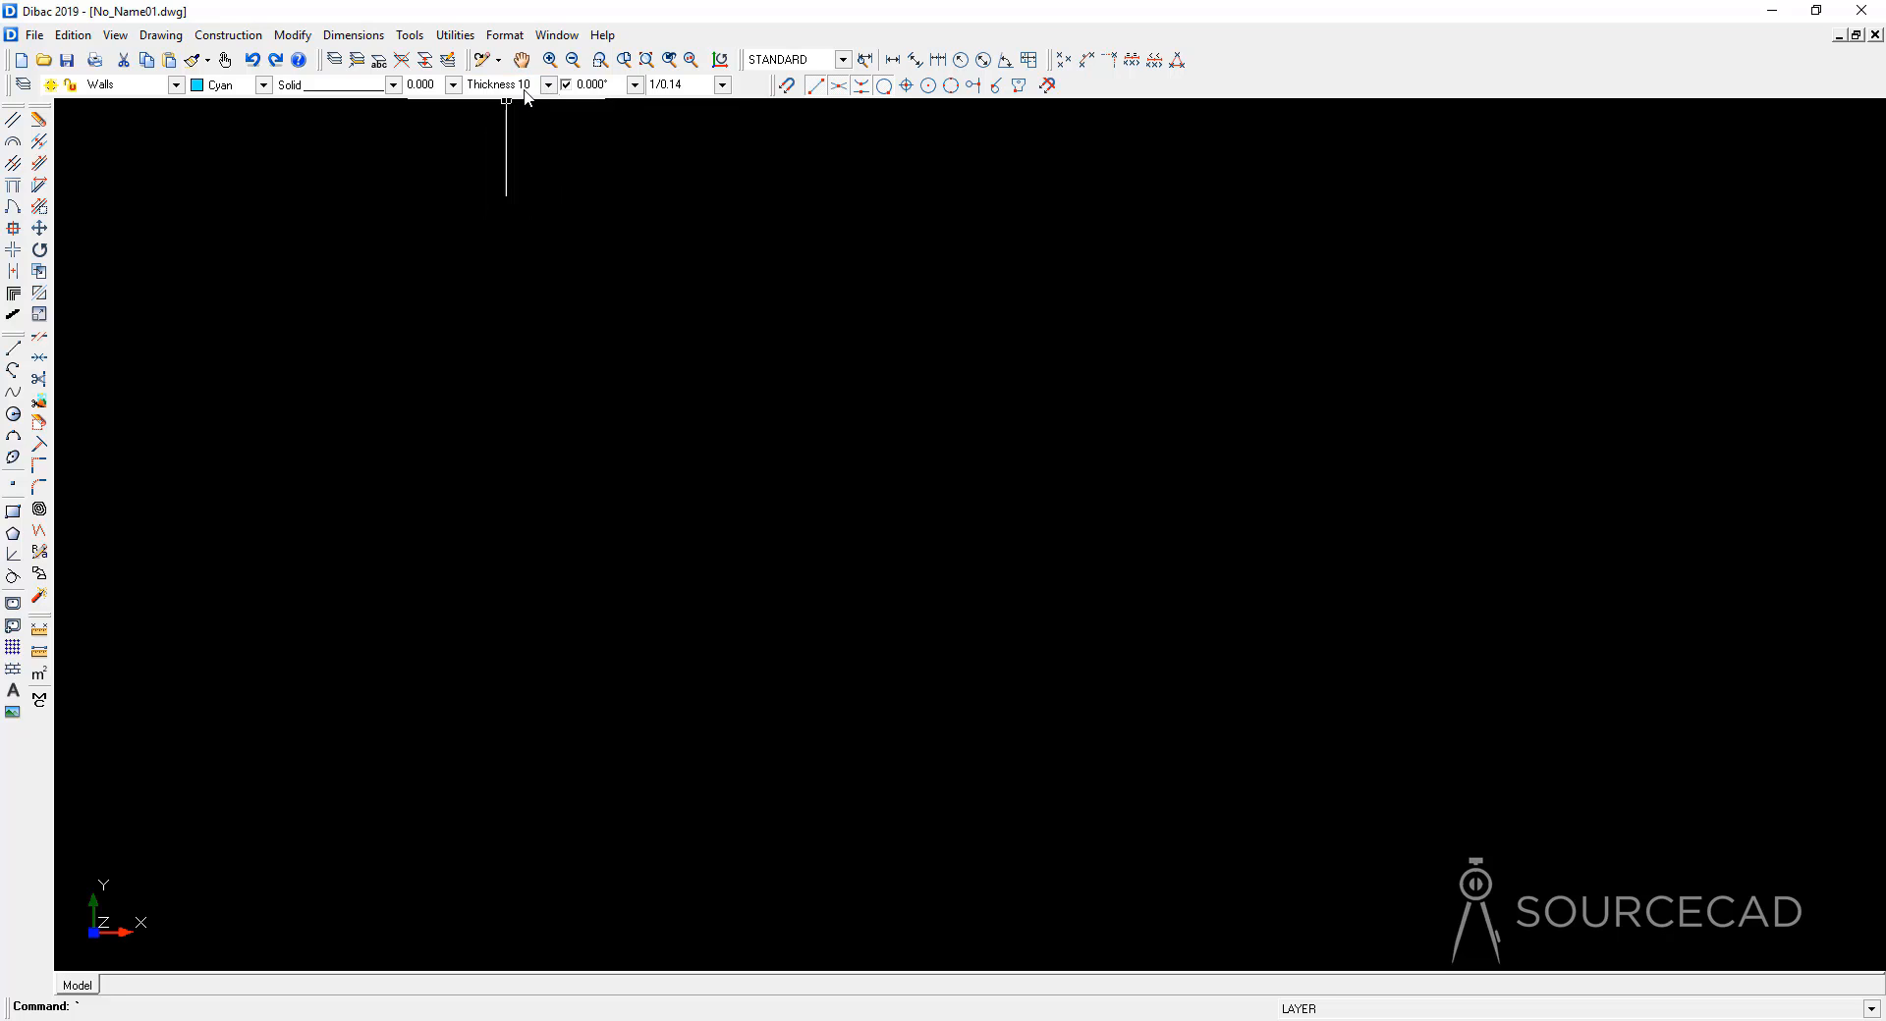
Step: Draw a horizontal wall 30' long as the upper exterior wall of the floor plan
click(14, 121)
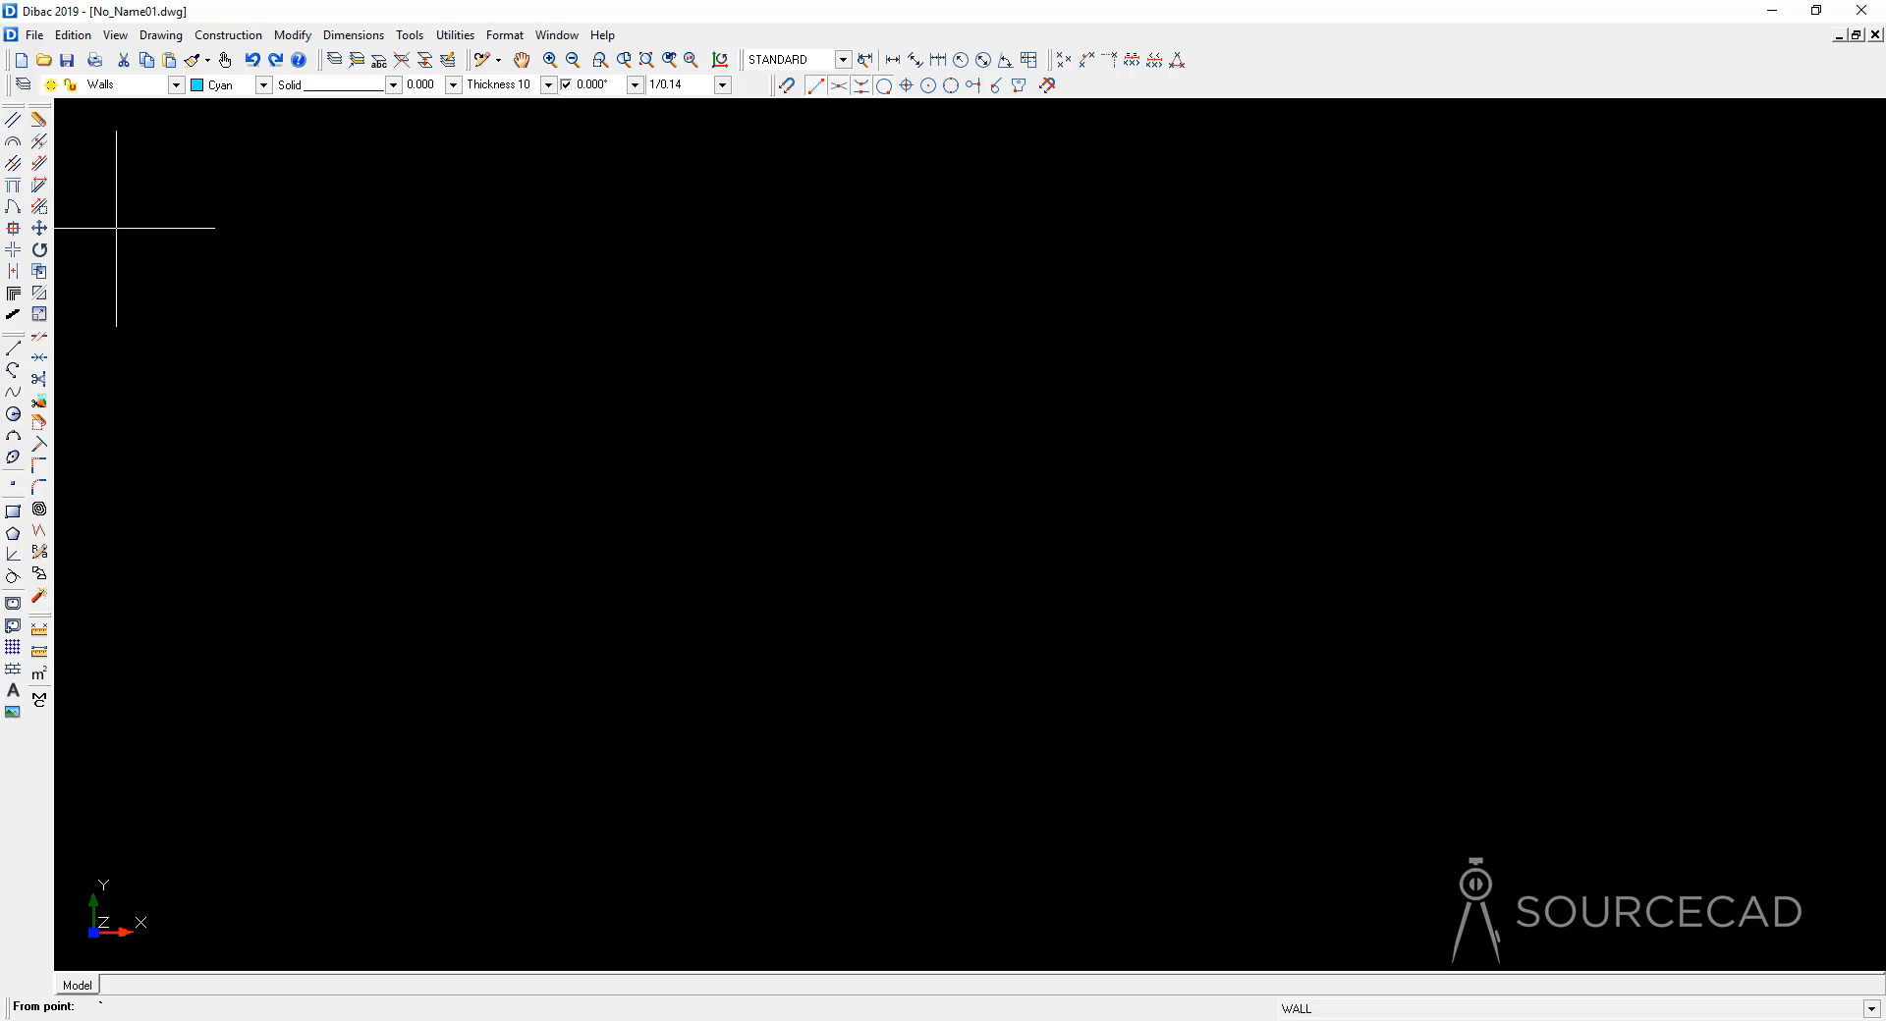
click(577, 316)
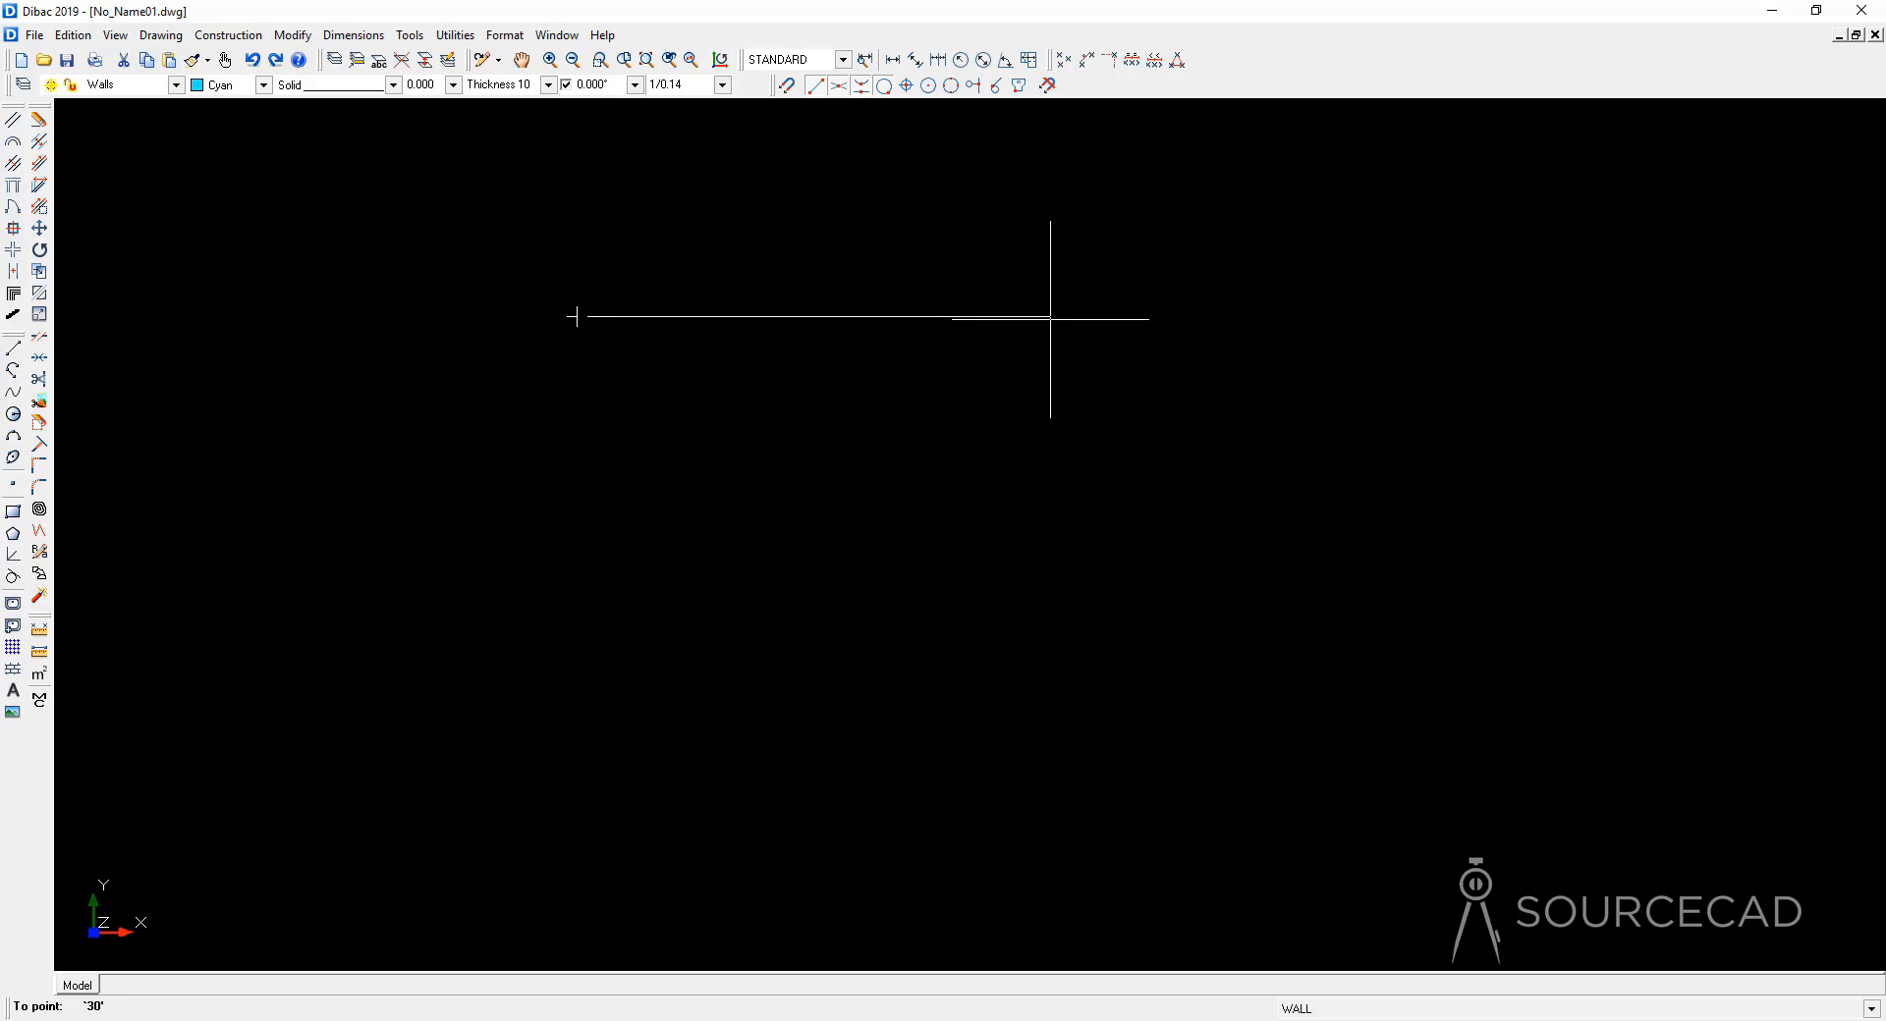
key(BackSpace)
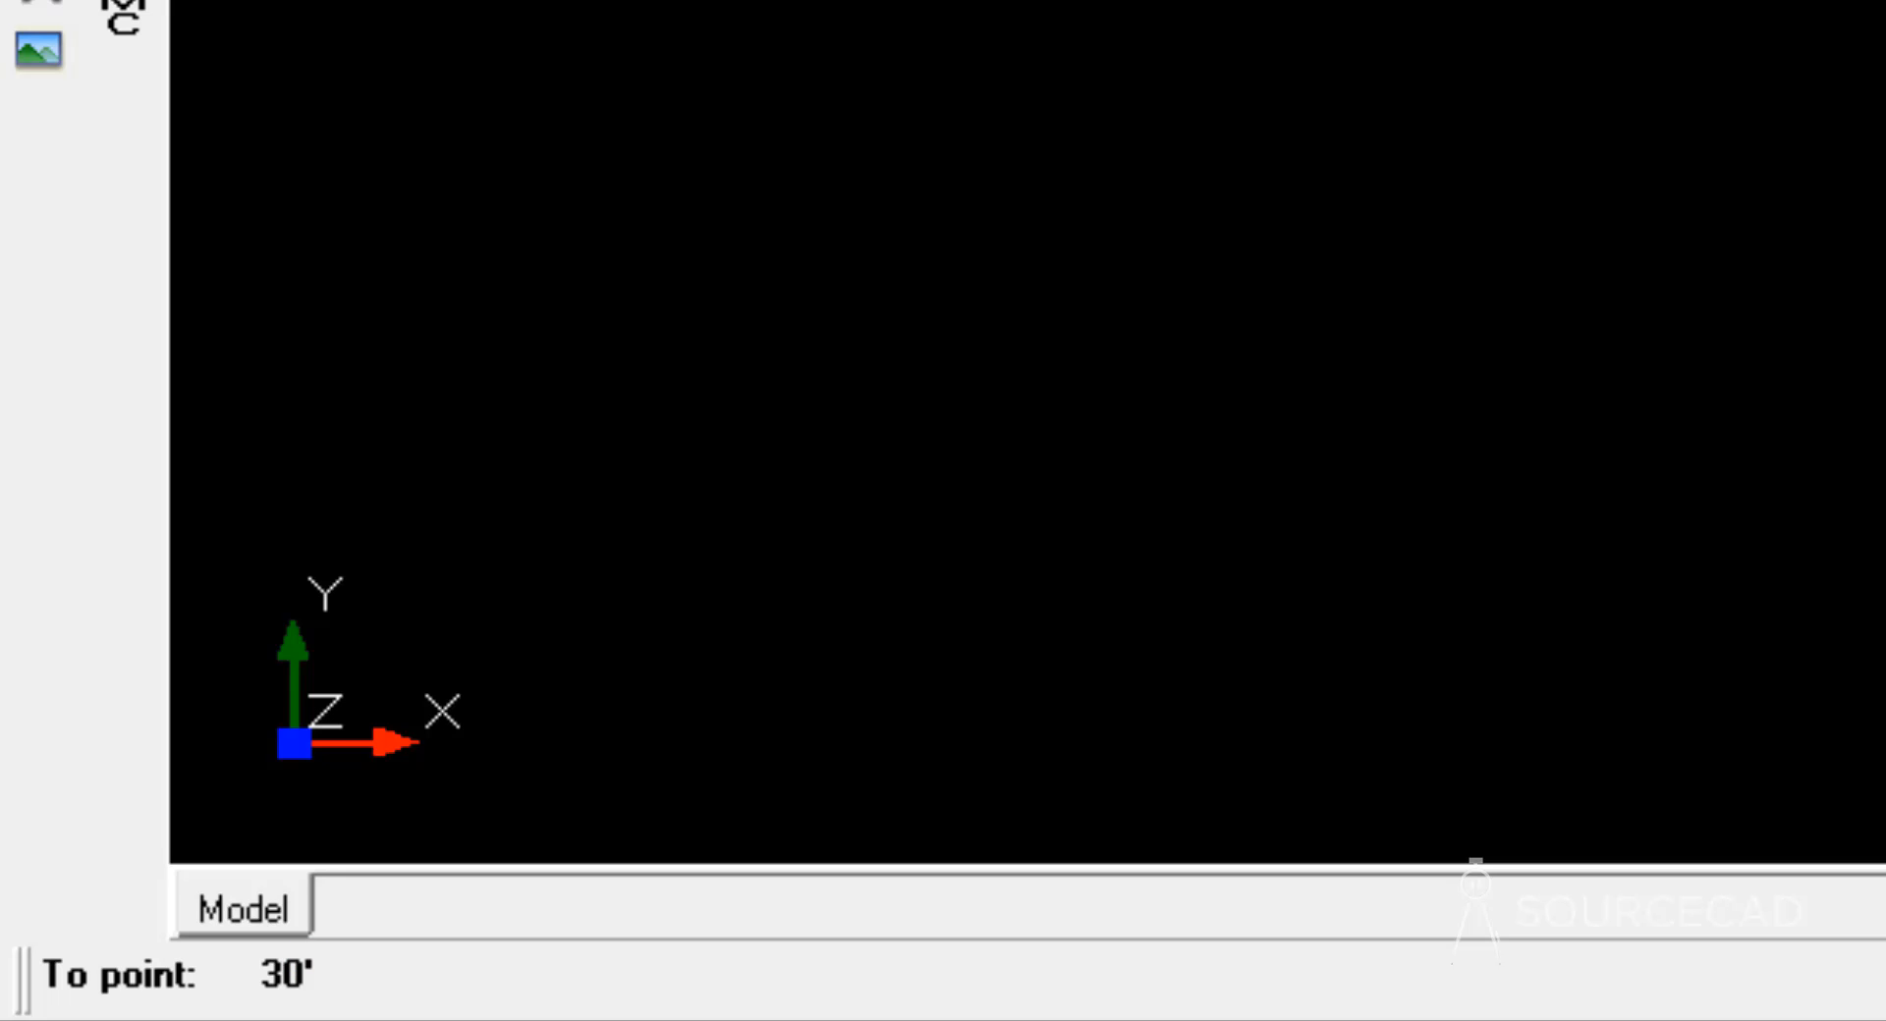
key(Return)
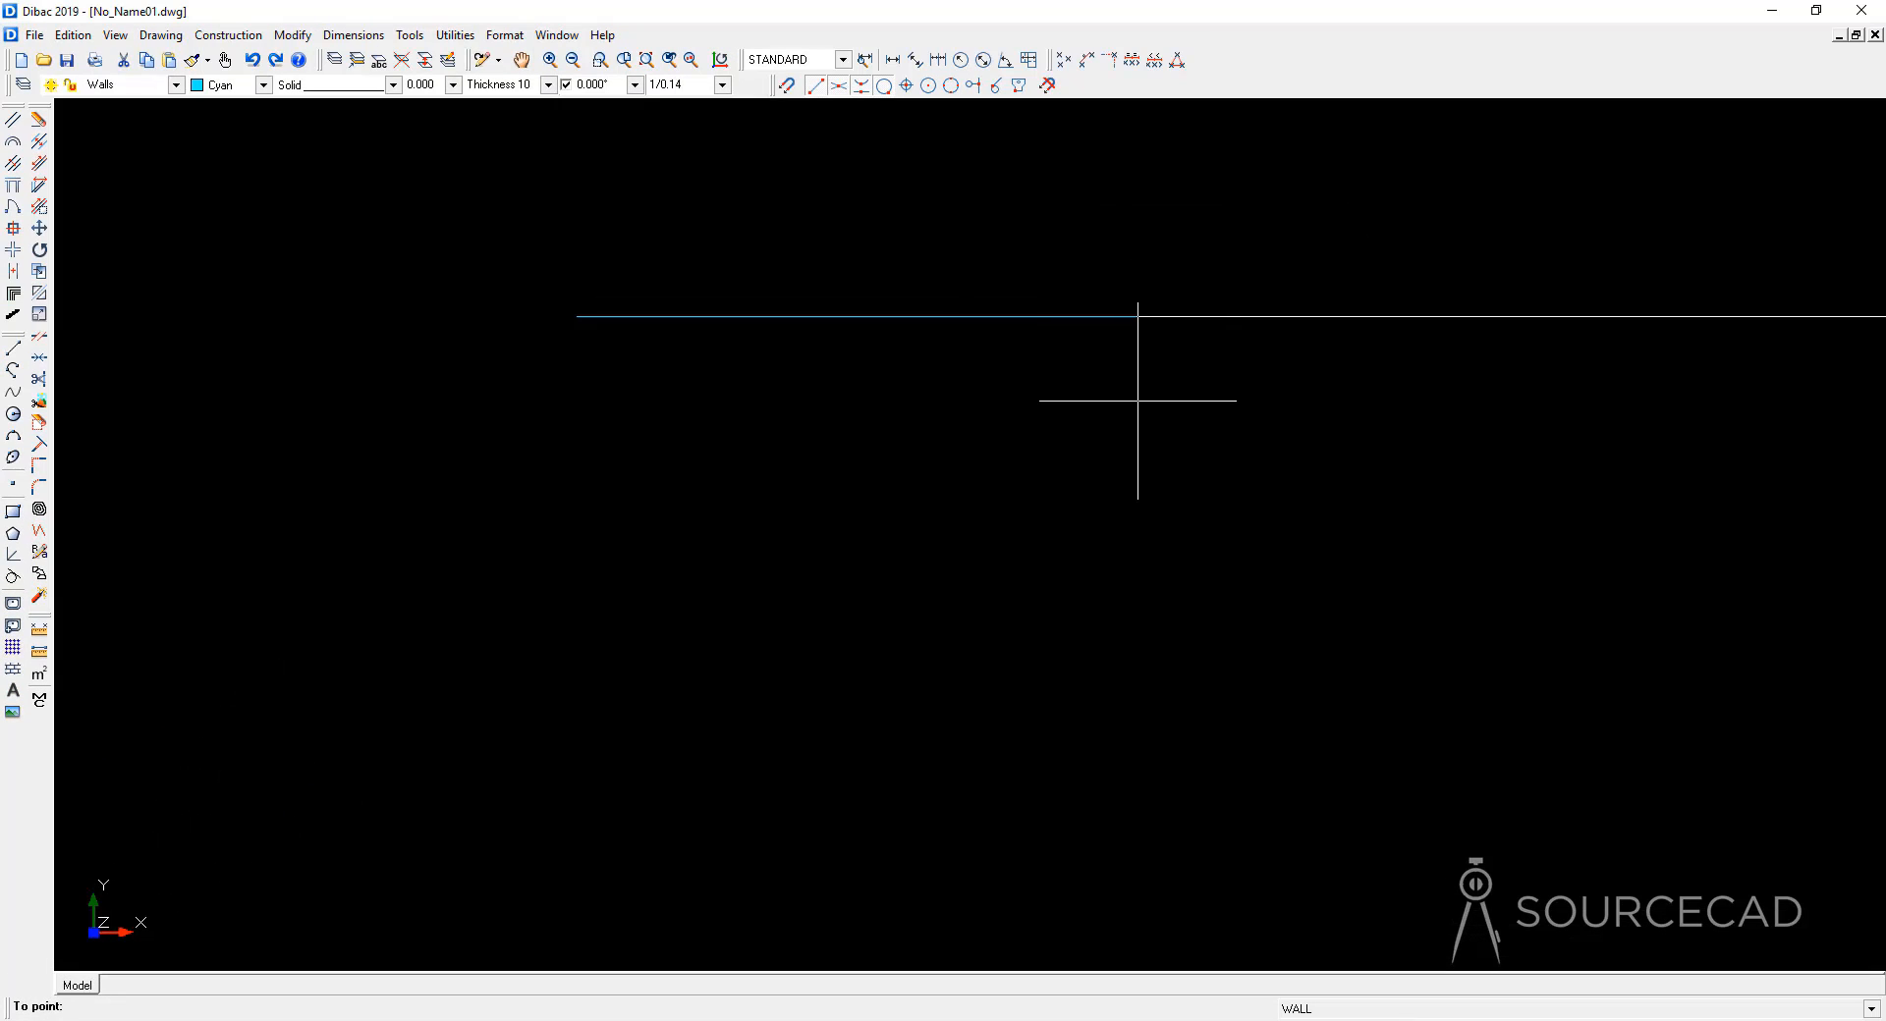
key(Escape)
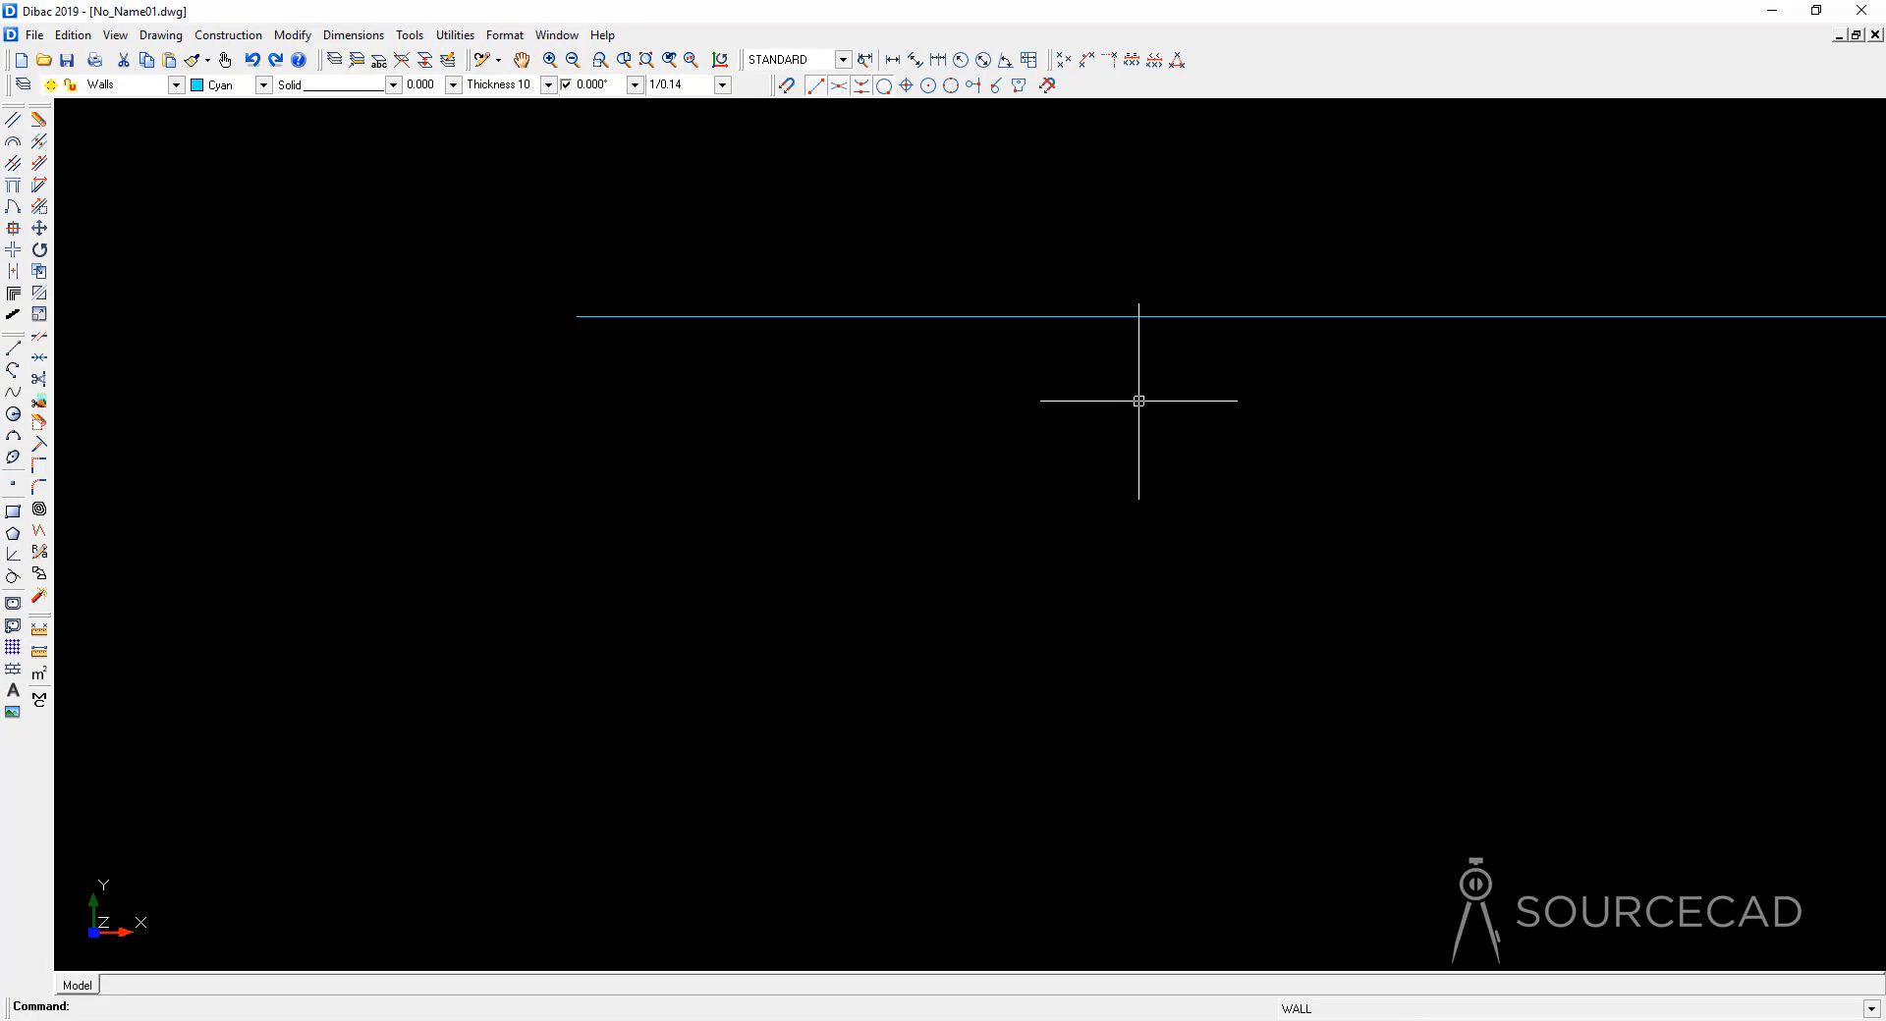
scroll(1137, 401, up, 10)
scroll(1138, 401, down, 9)
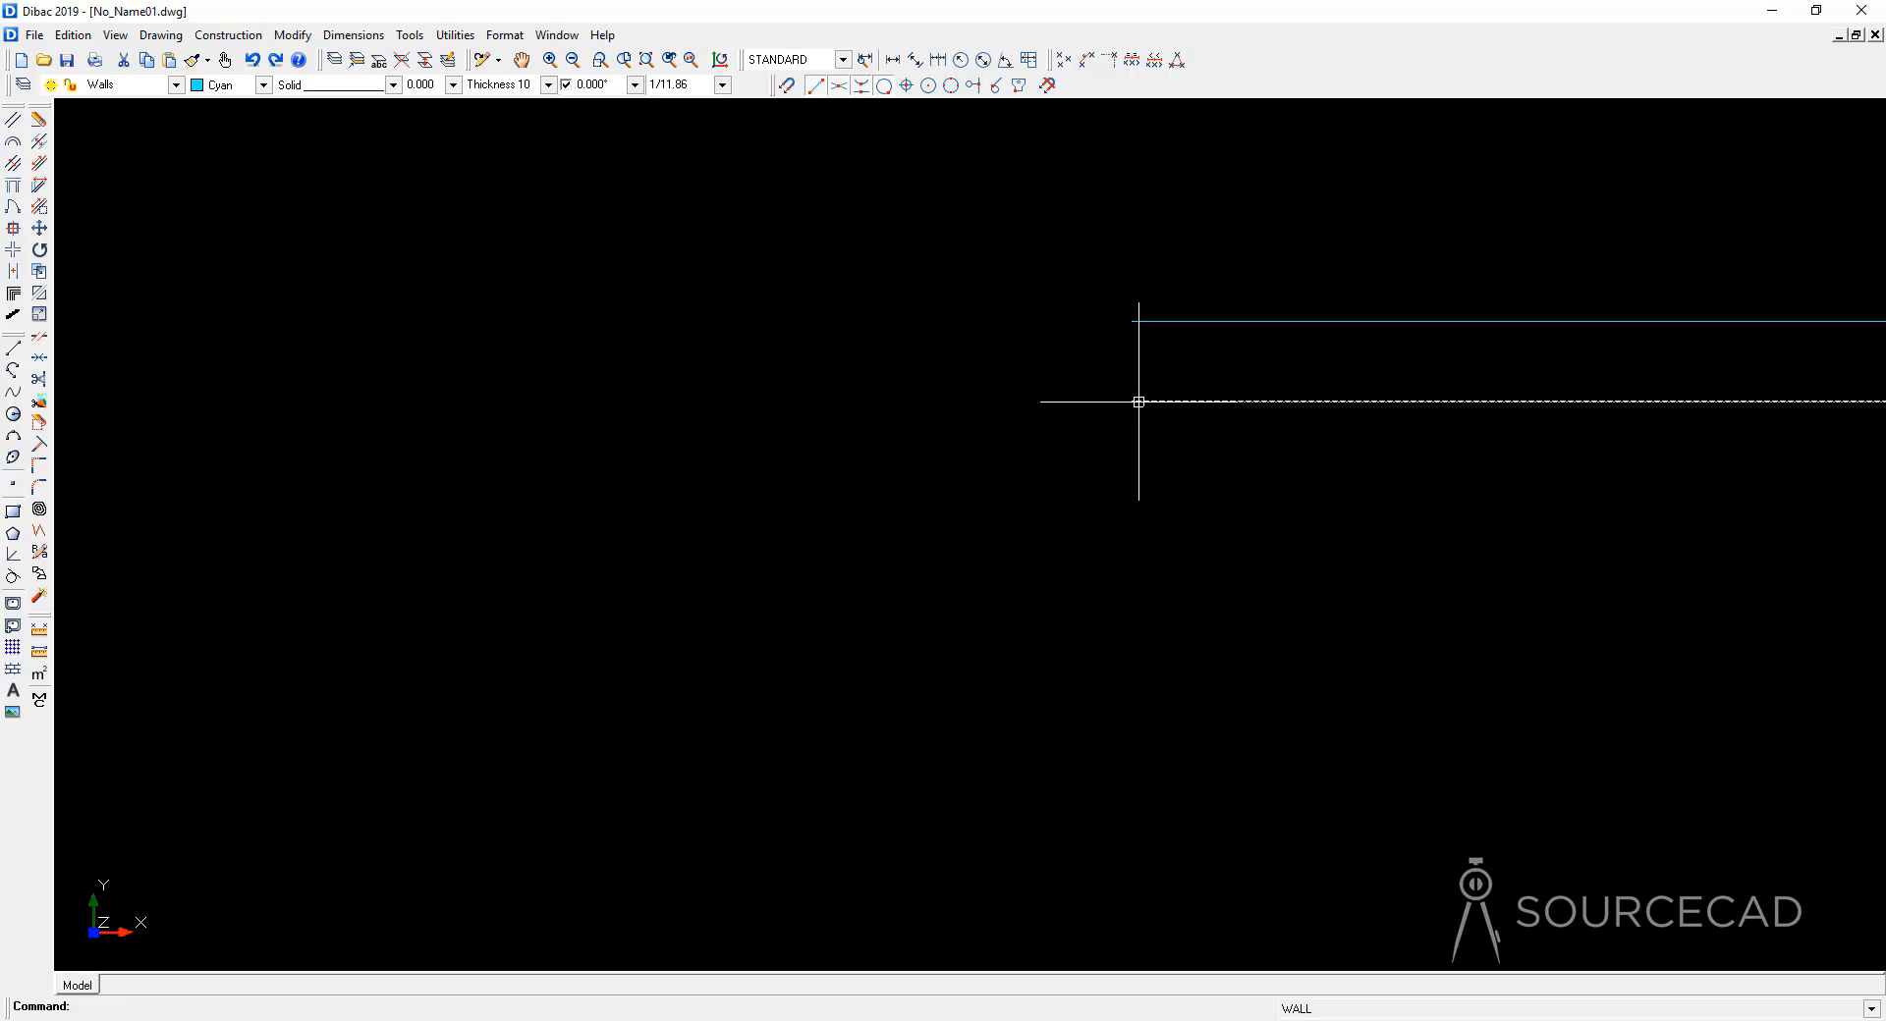
middle_drag(1397, 451, 1136, 397)
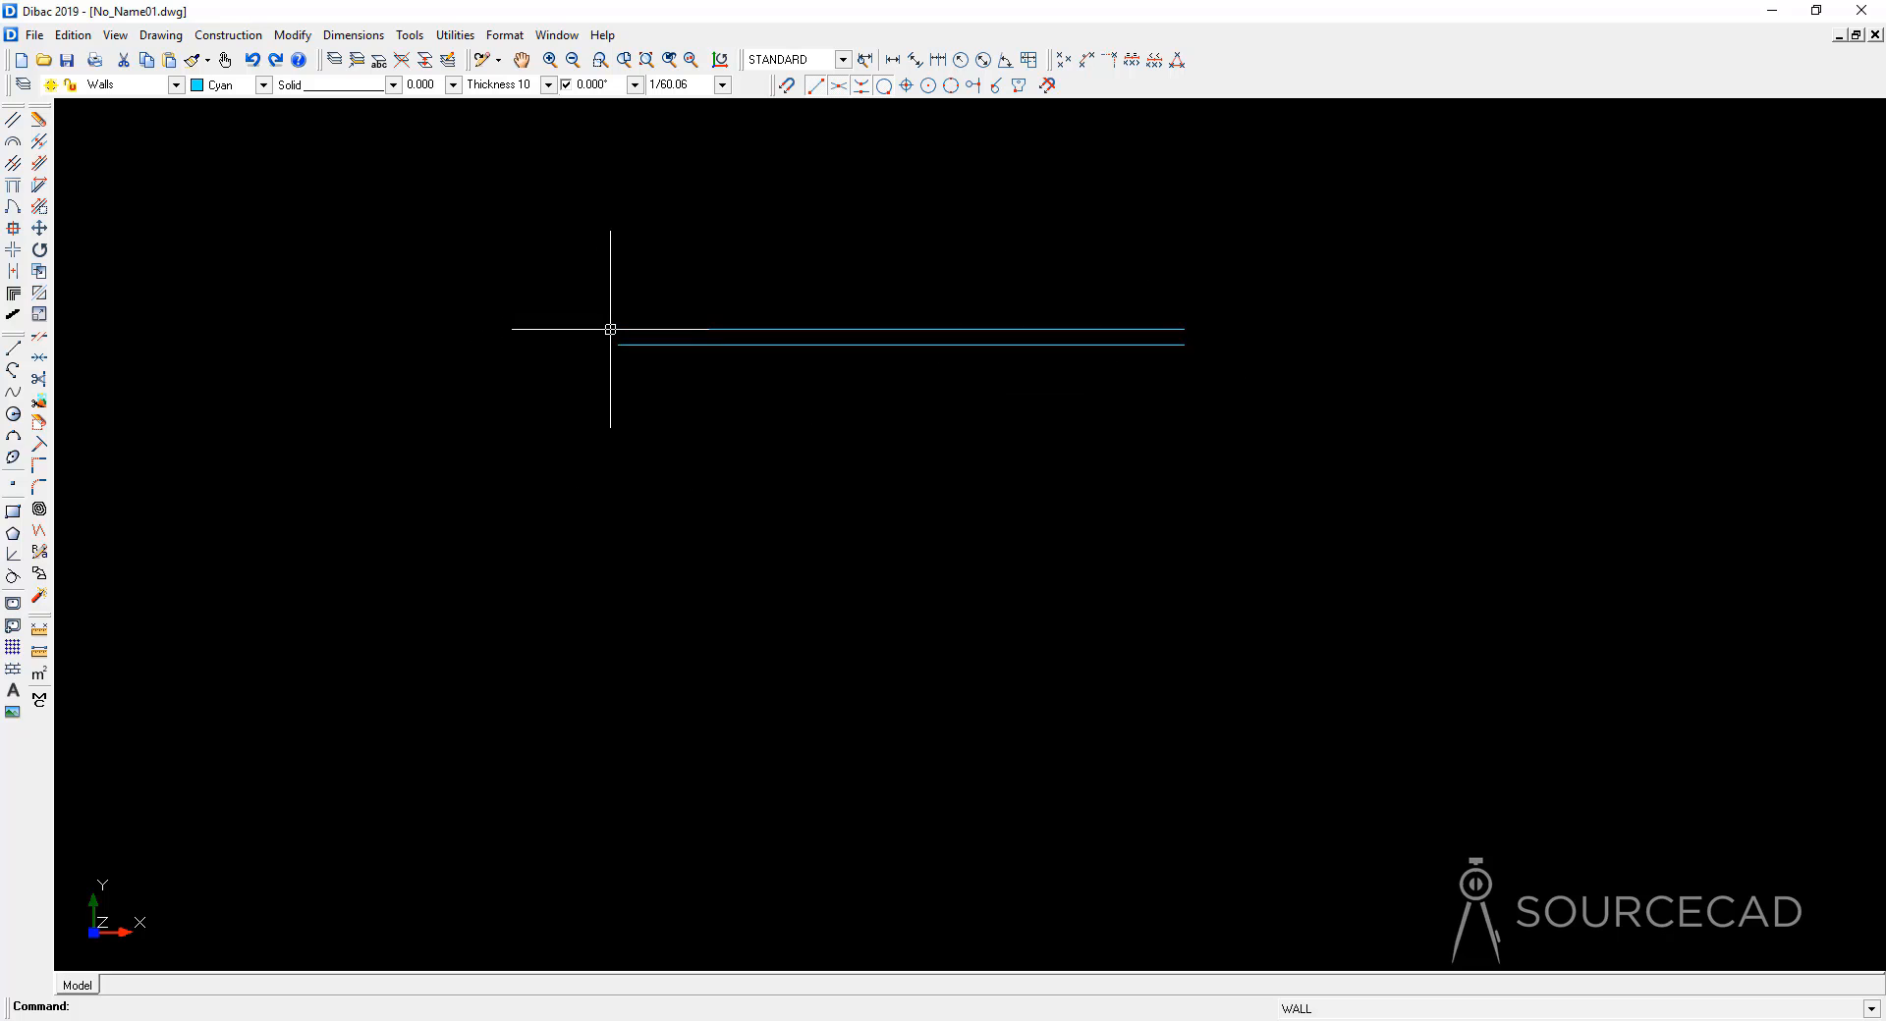
scroll(613, 340, down, 1)
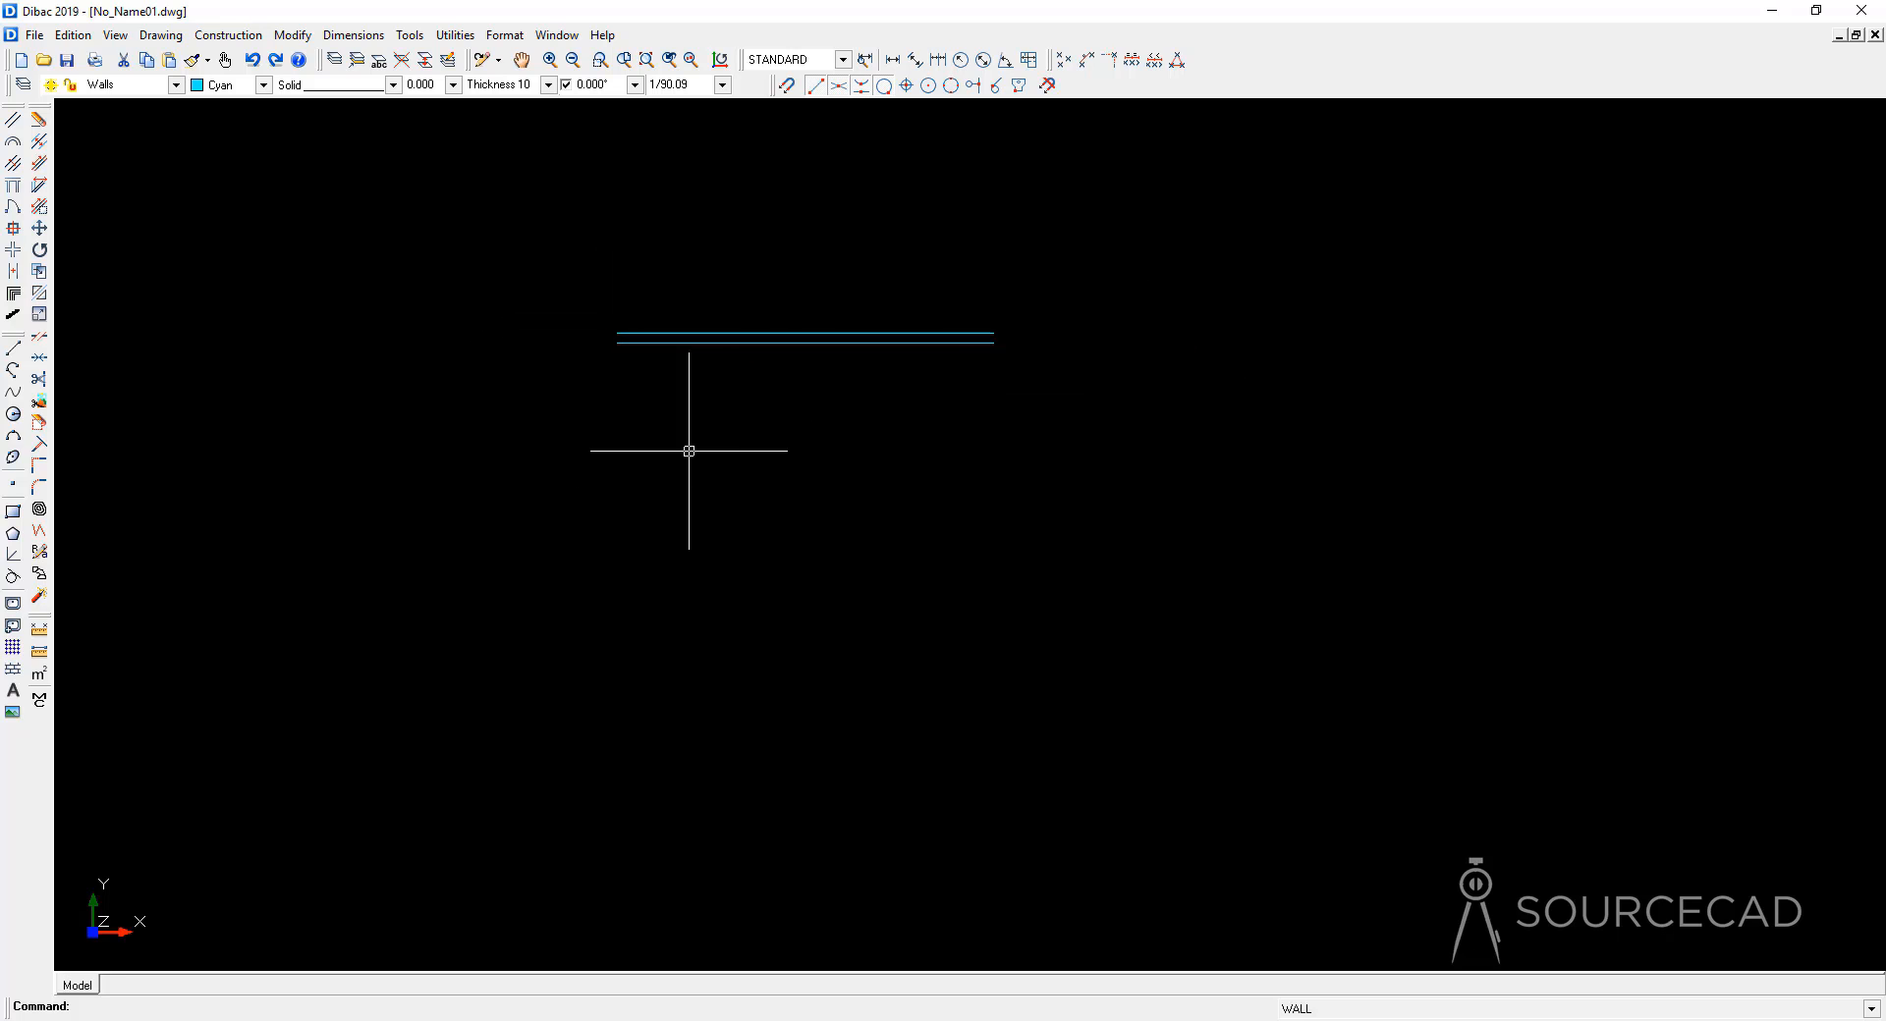
middle_drag(893, 439, 916, 347)
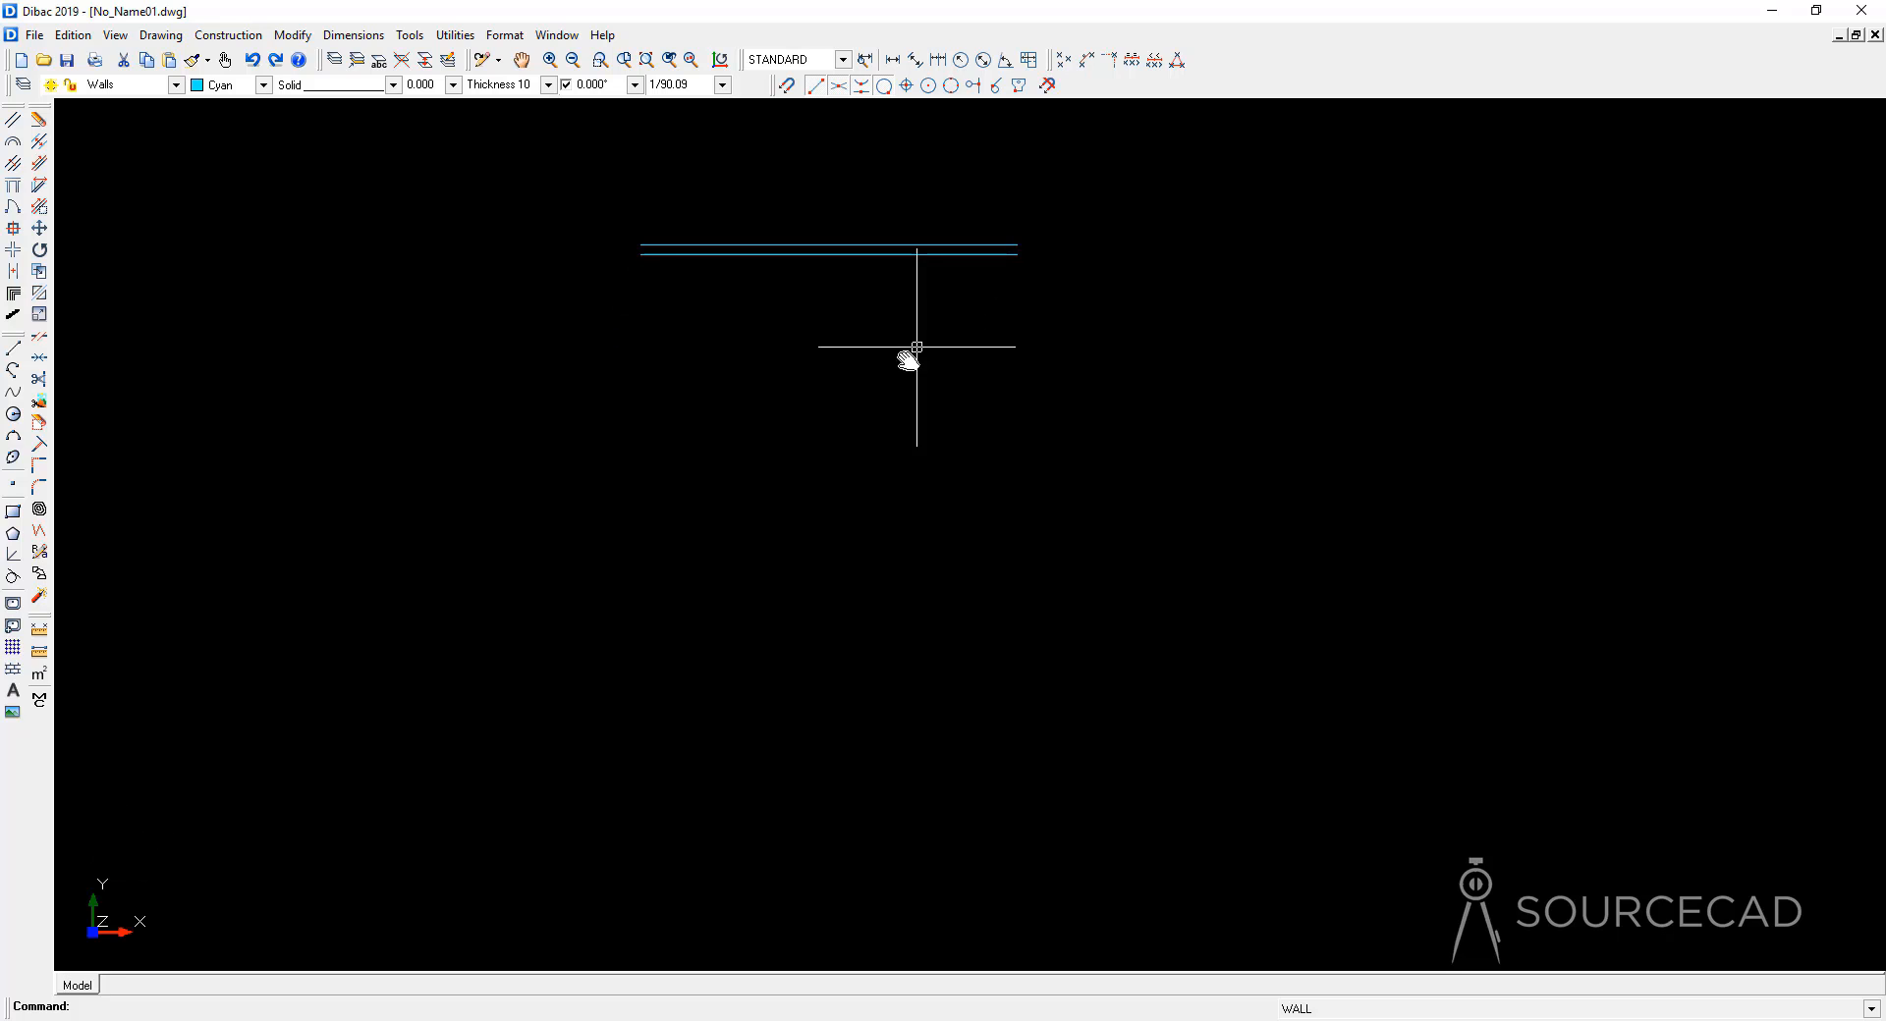
Step: Continue the exterior walls 48' down and 30' to the left, and close the rectangle at the first wall's left end
click(13, 120)
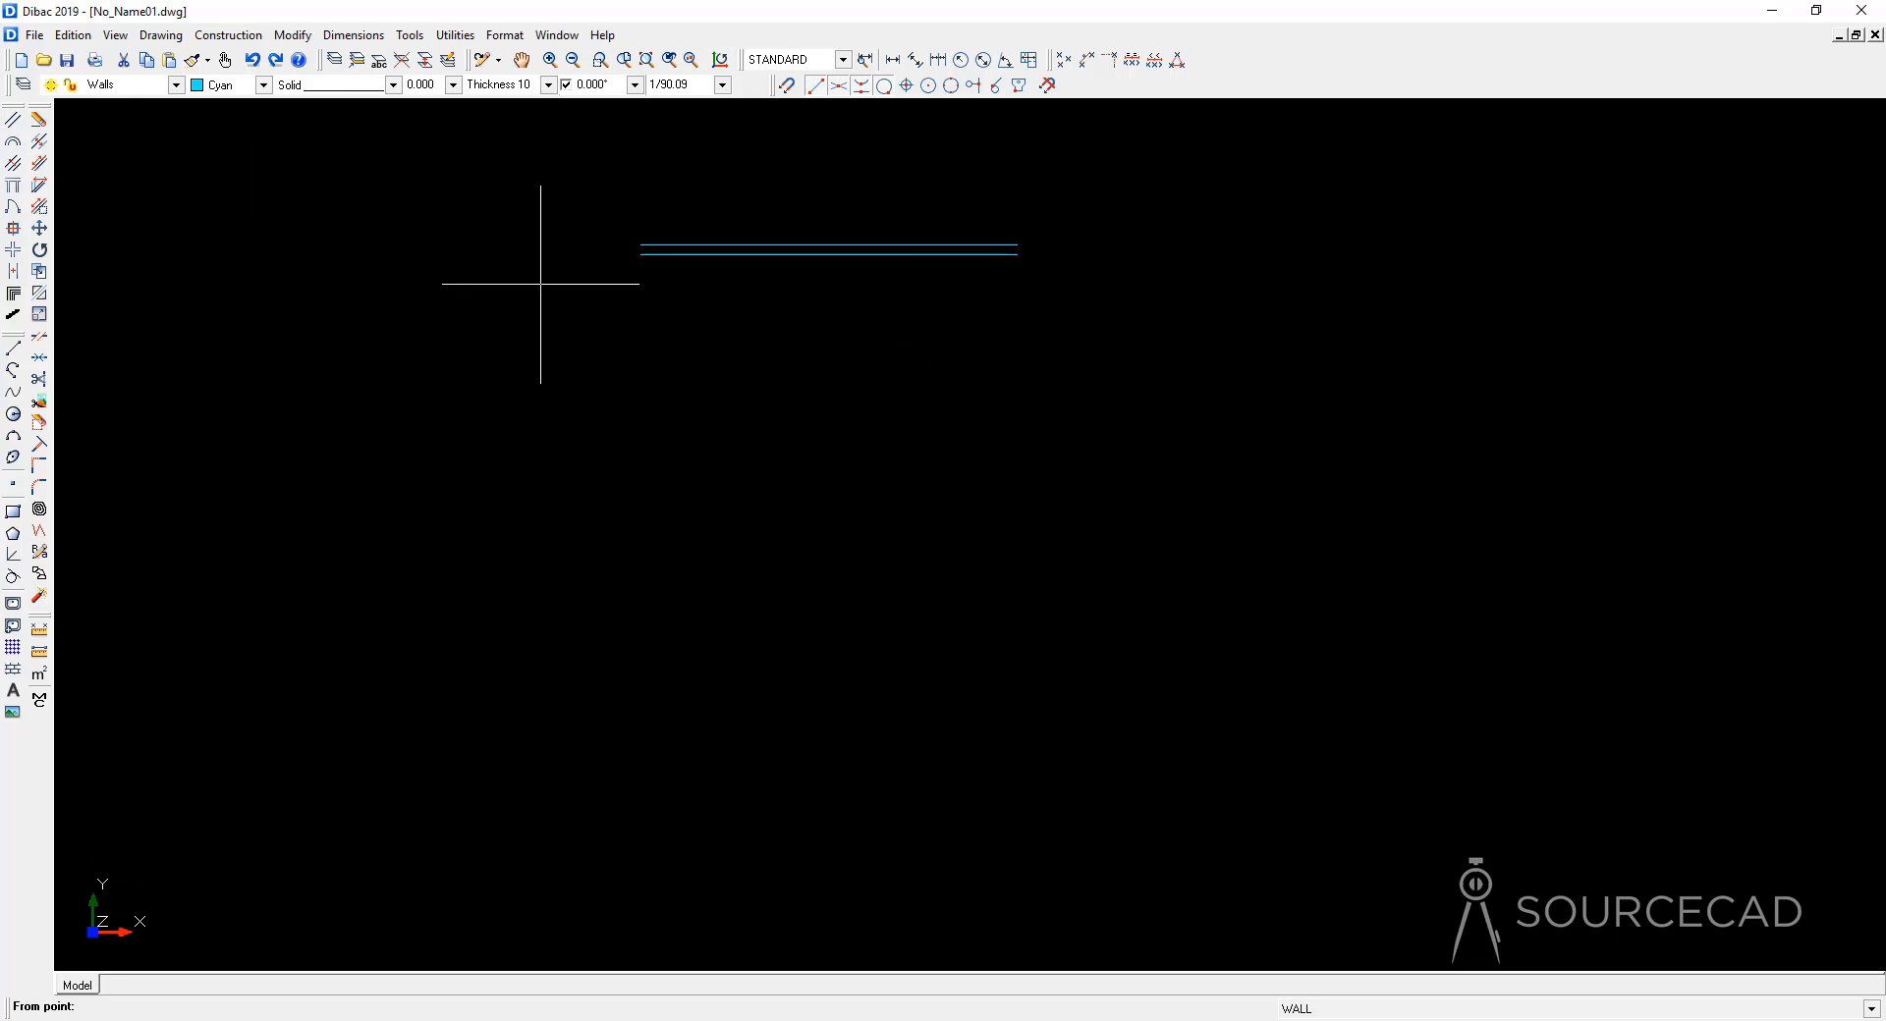
click(1017, 255)
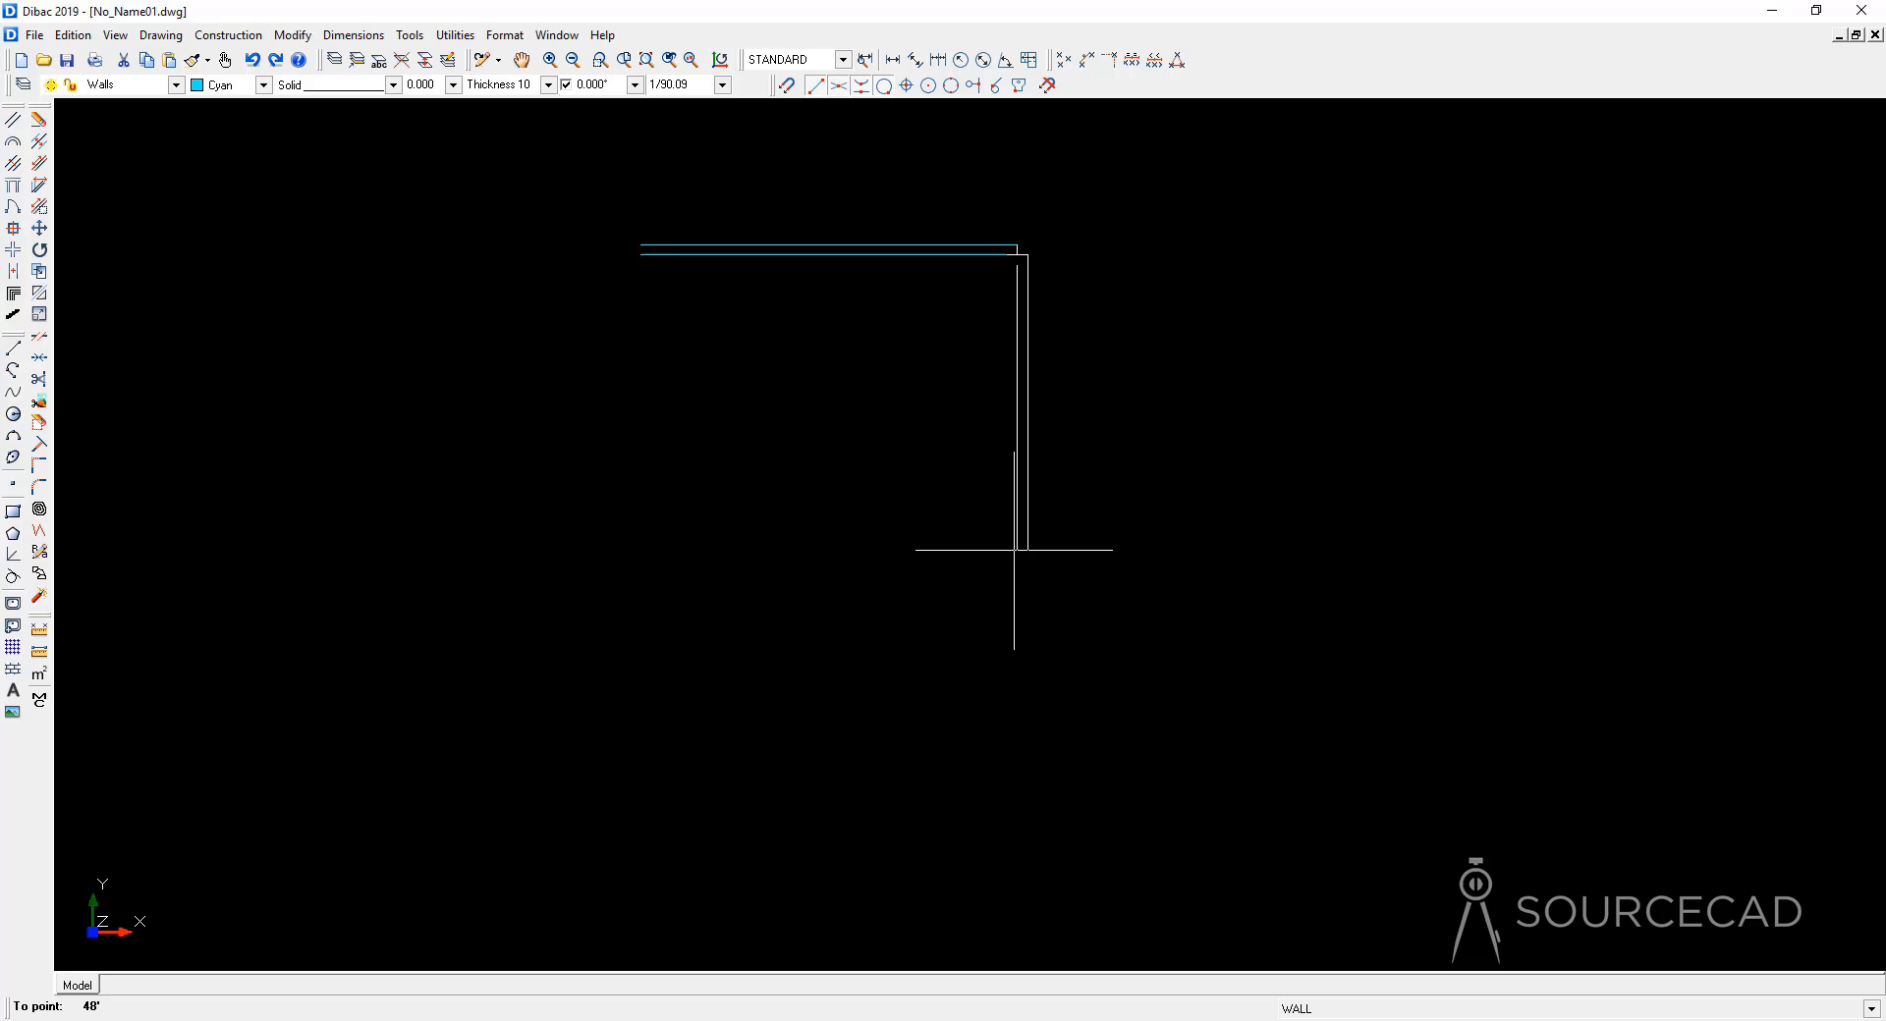
key(Return)
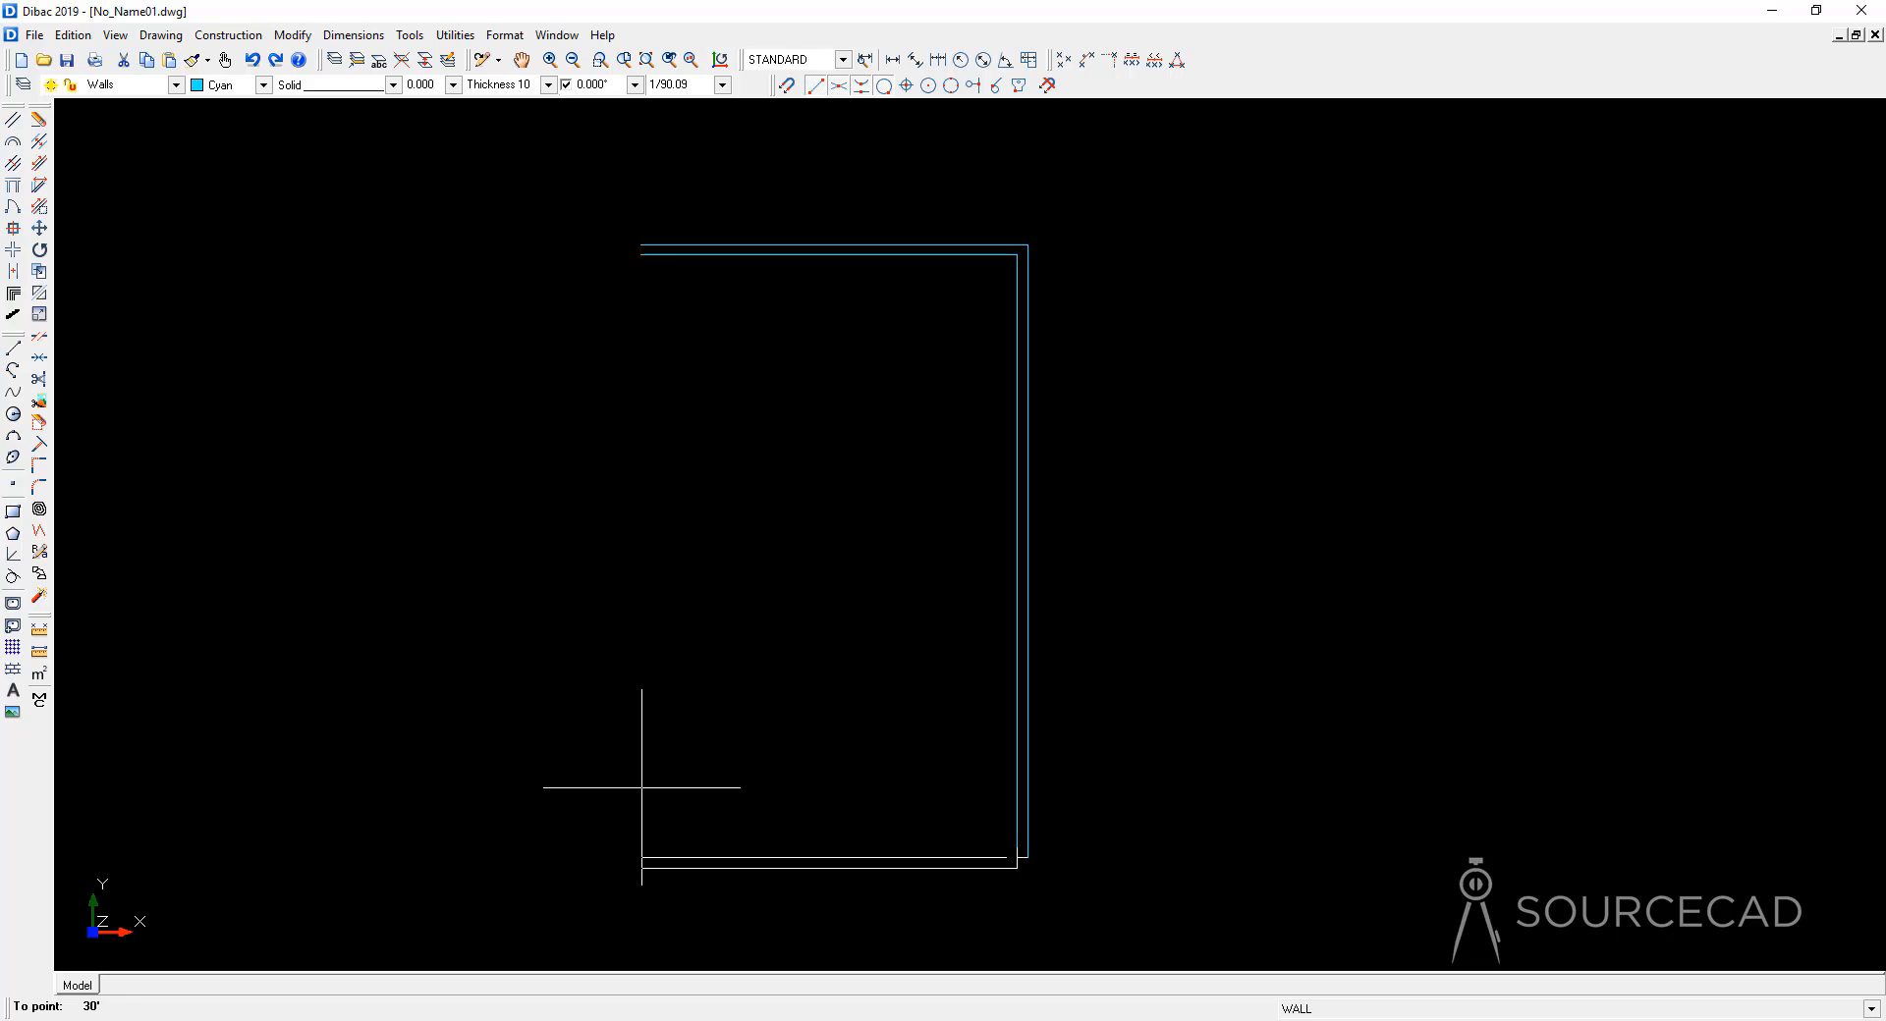
key(Return)
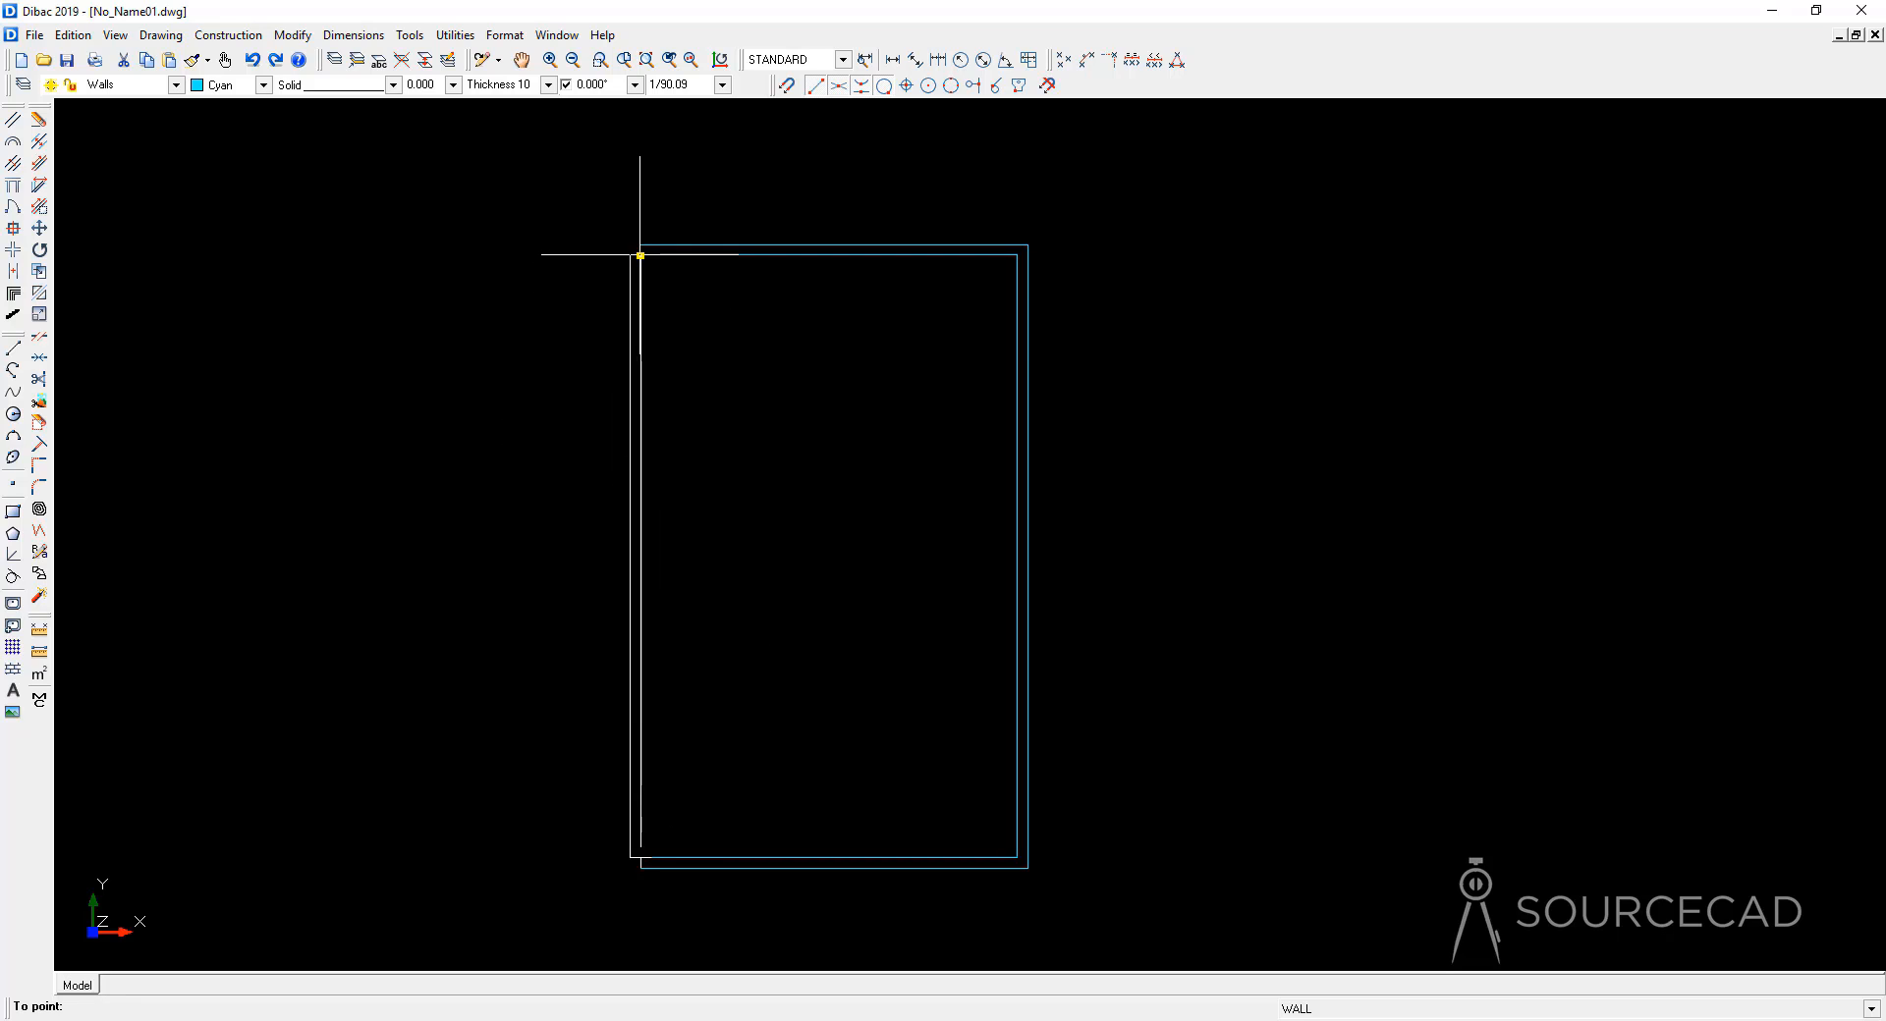
click(639, 255)
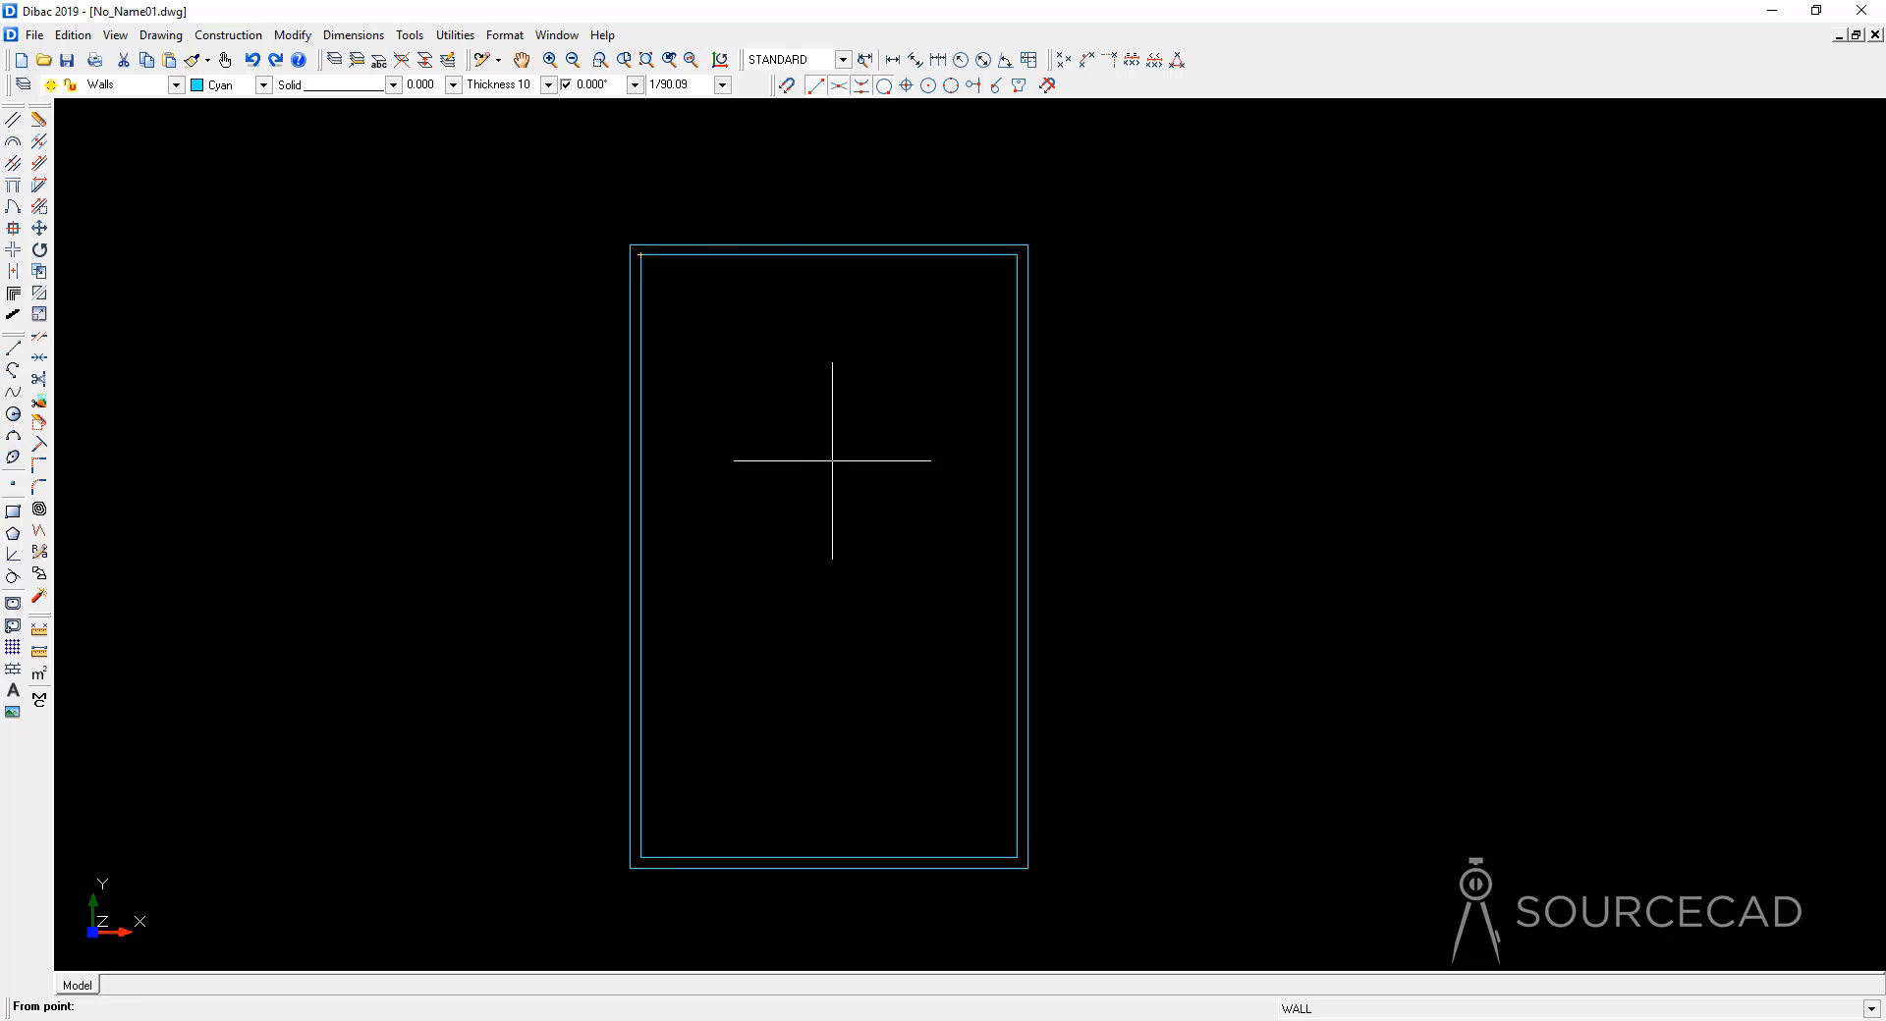
key(Escape)
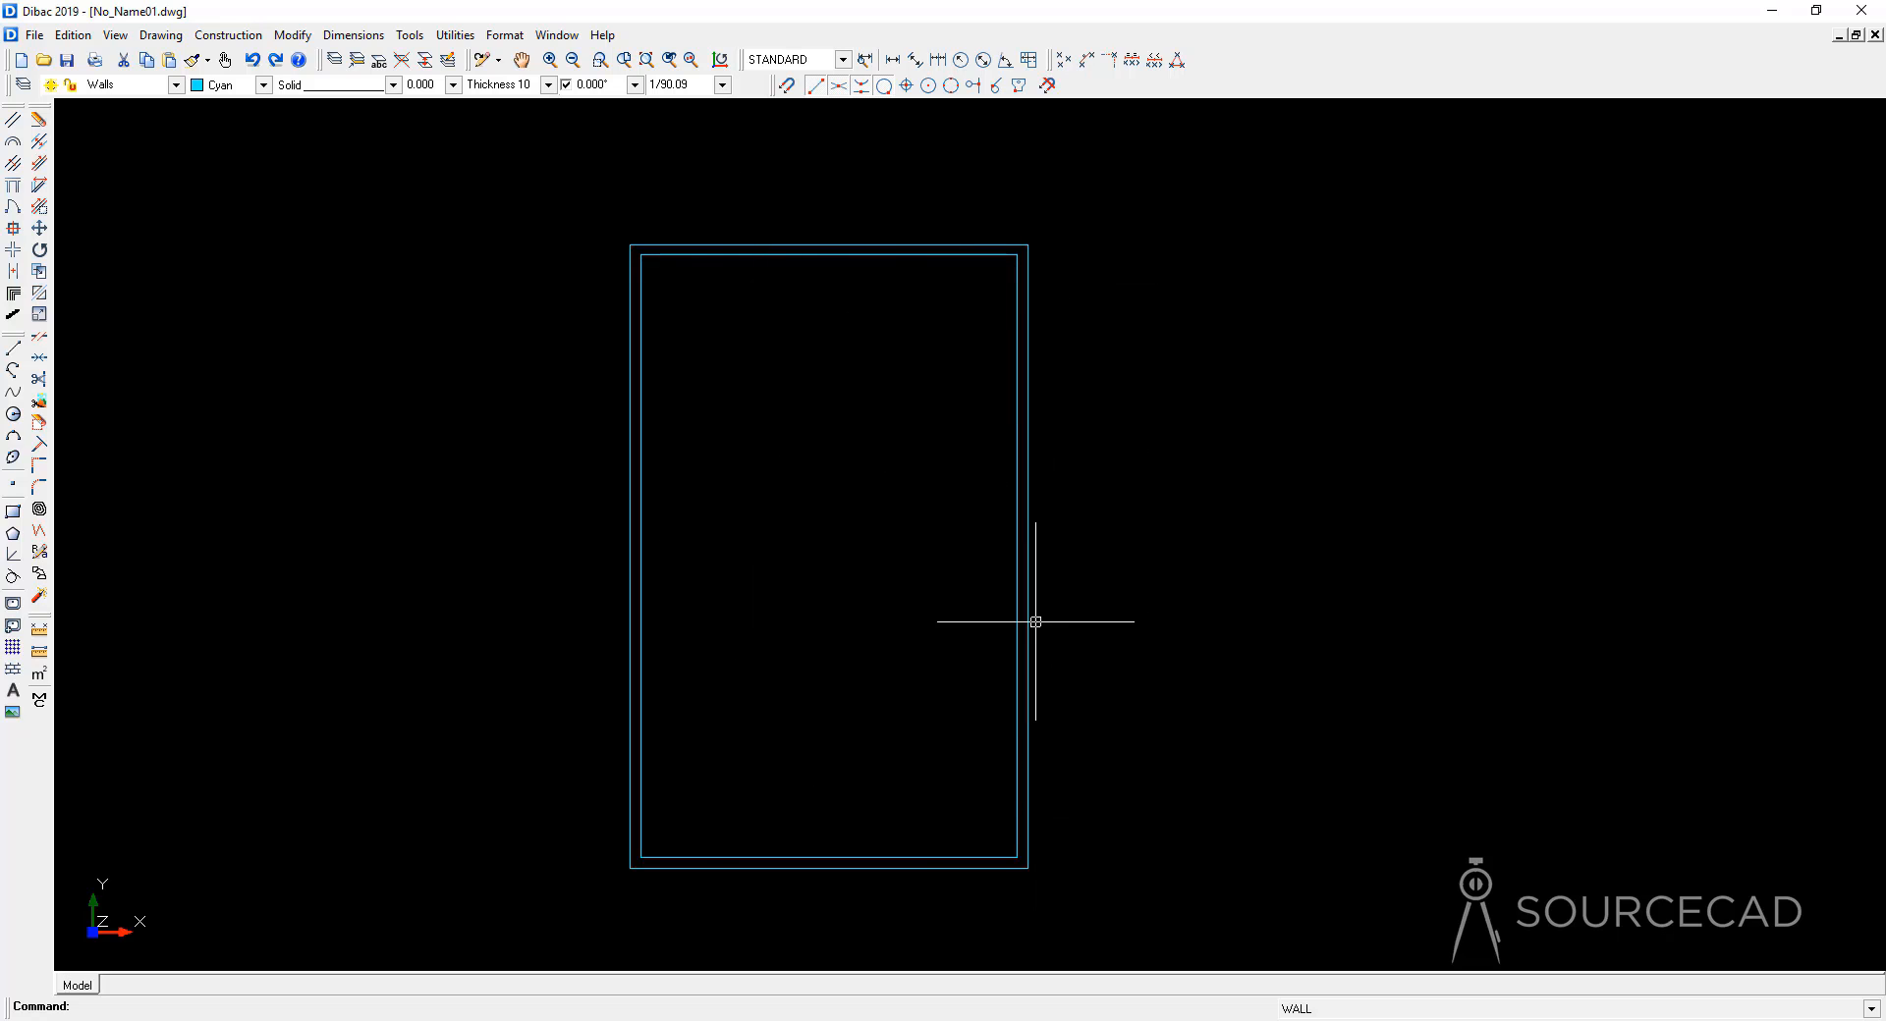
middle_drag(1151, 595, 1172, 556)
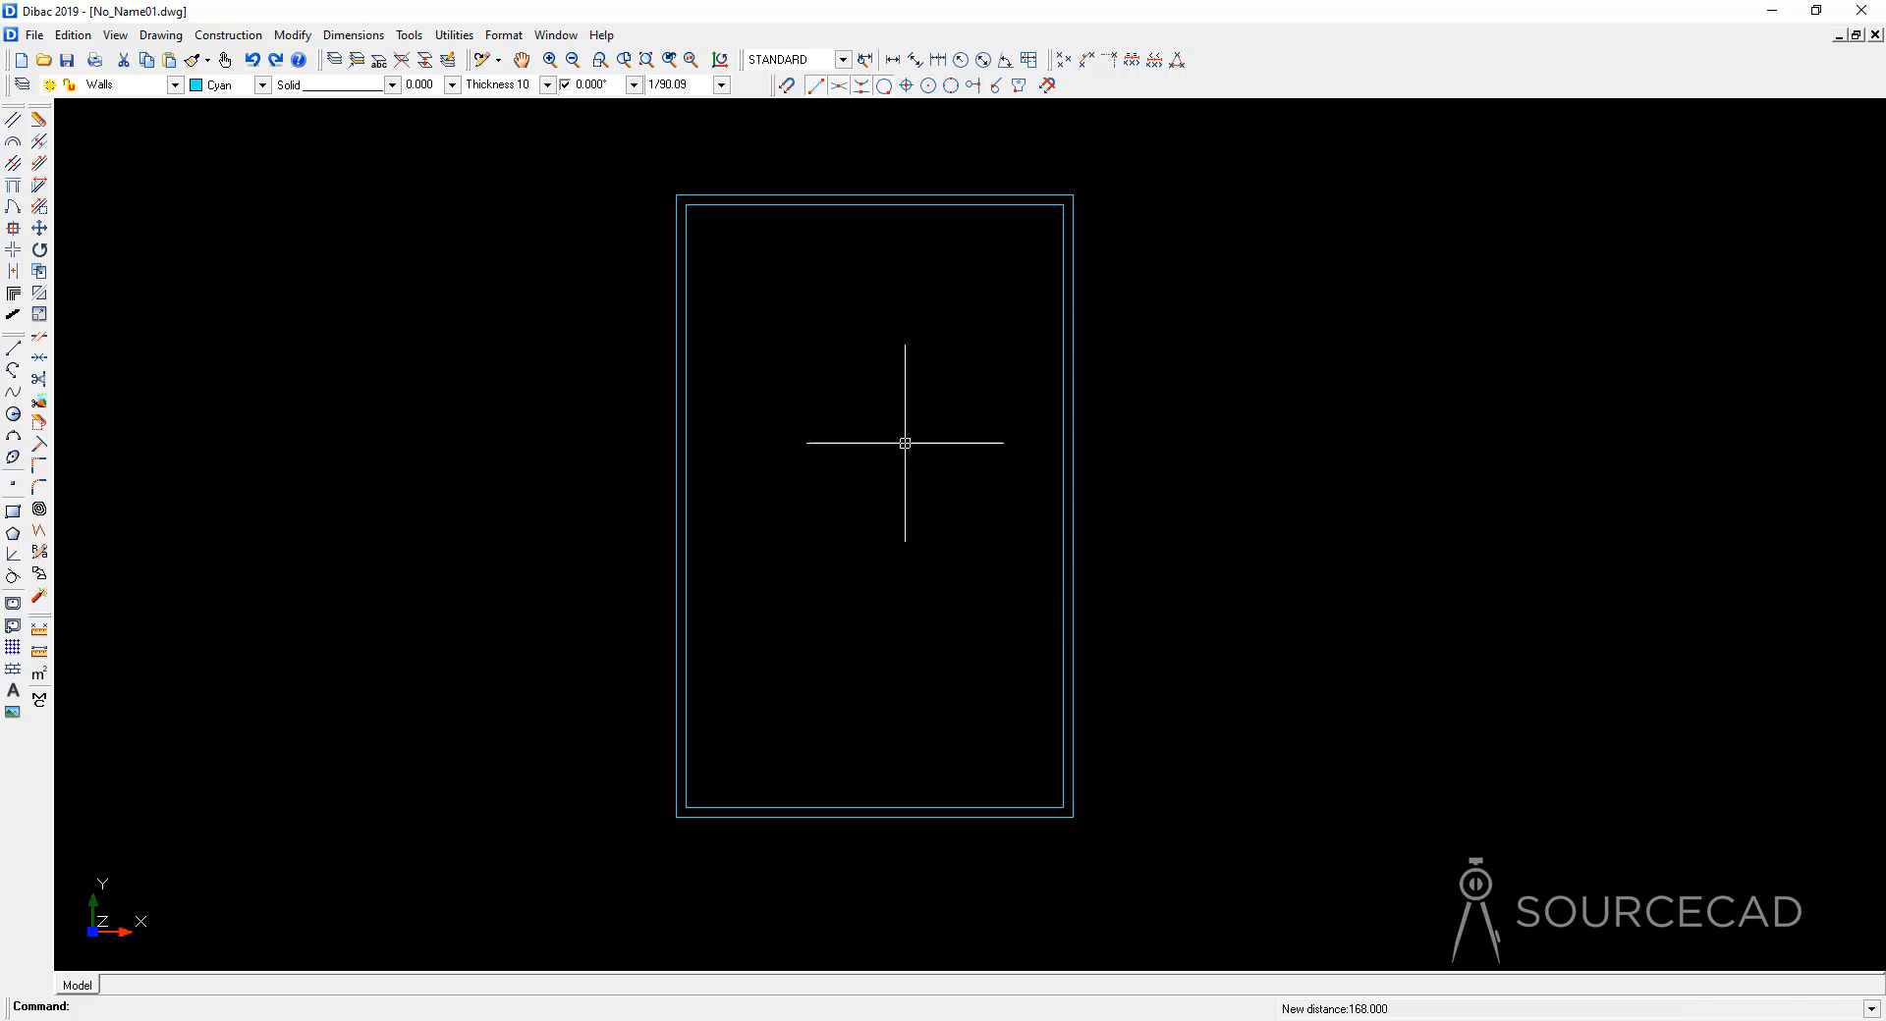
Step: Set the wall thickness to 5 and add a parallel wall 144 inches inside the right exterior wall's inner line
click(547, 84)
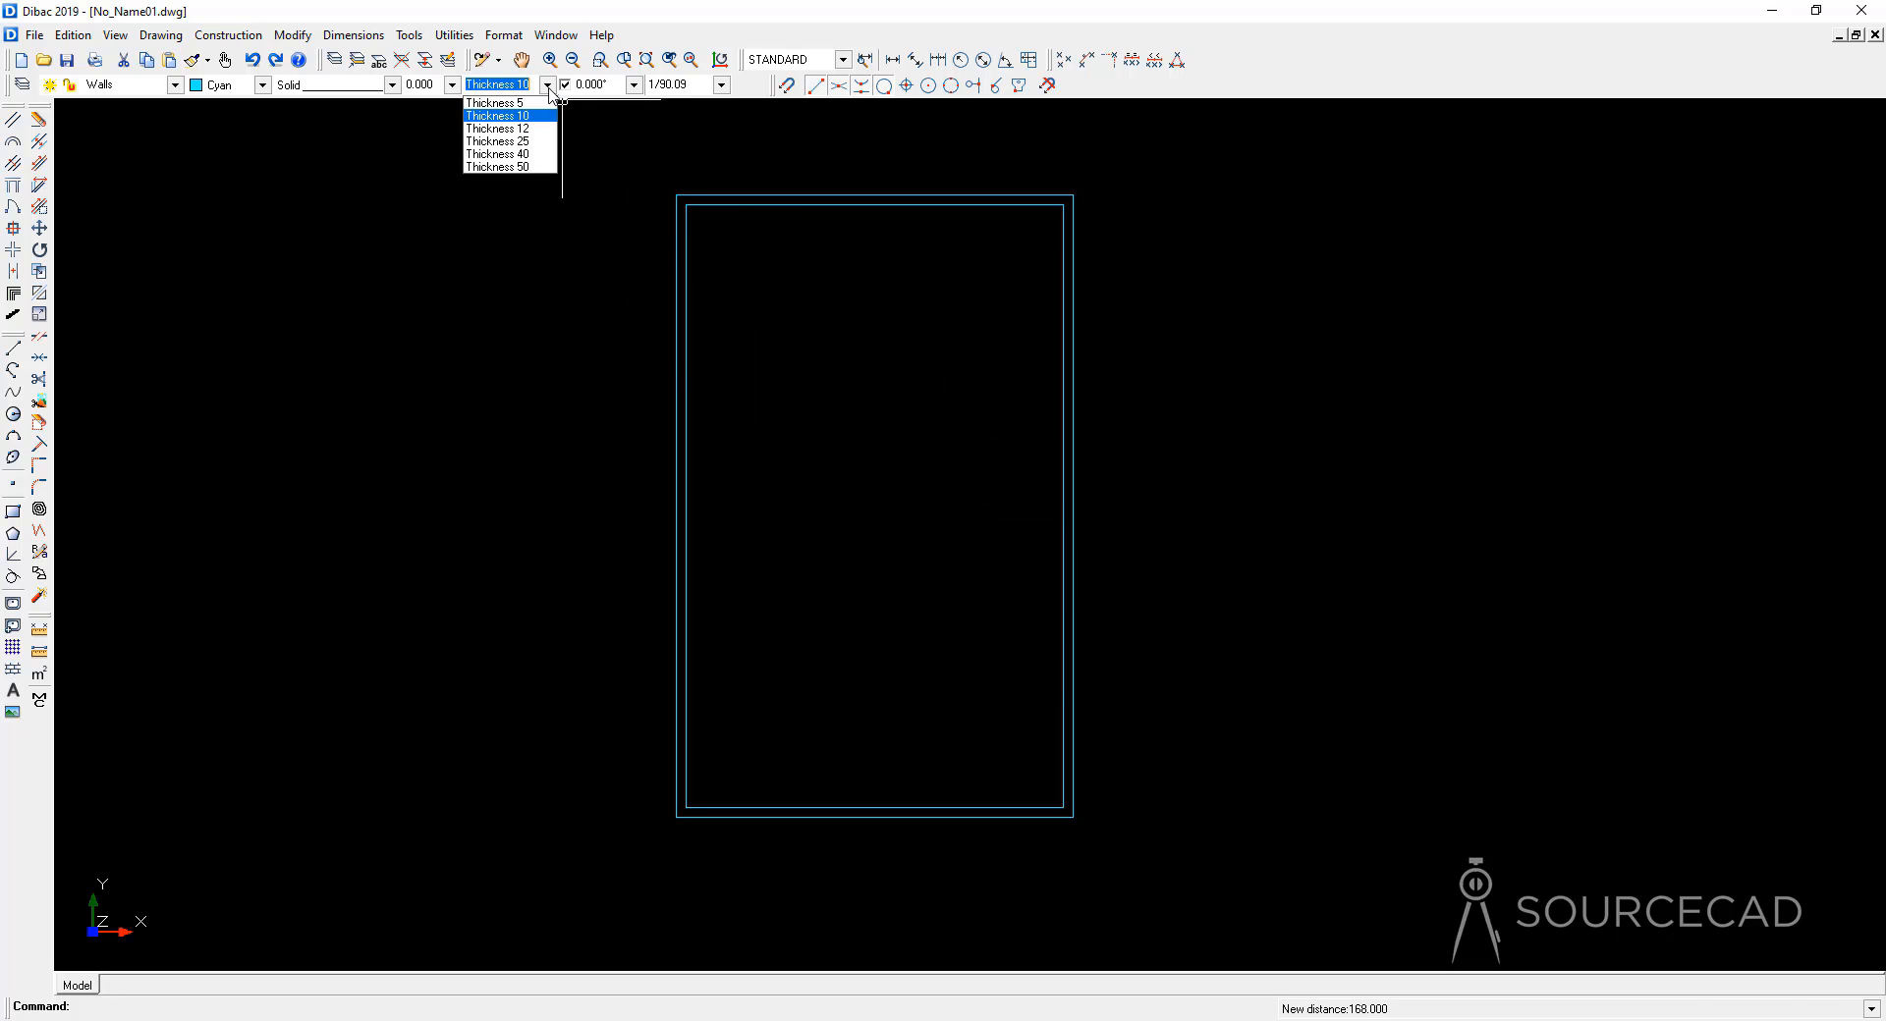
click(538, 102)
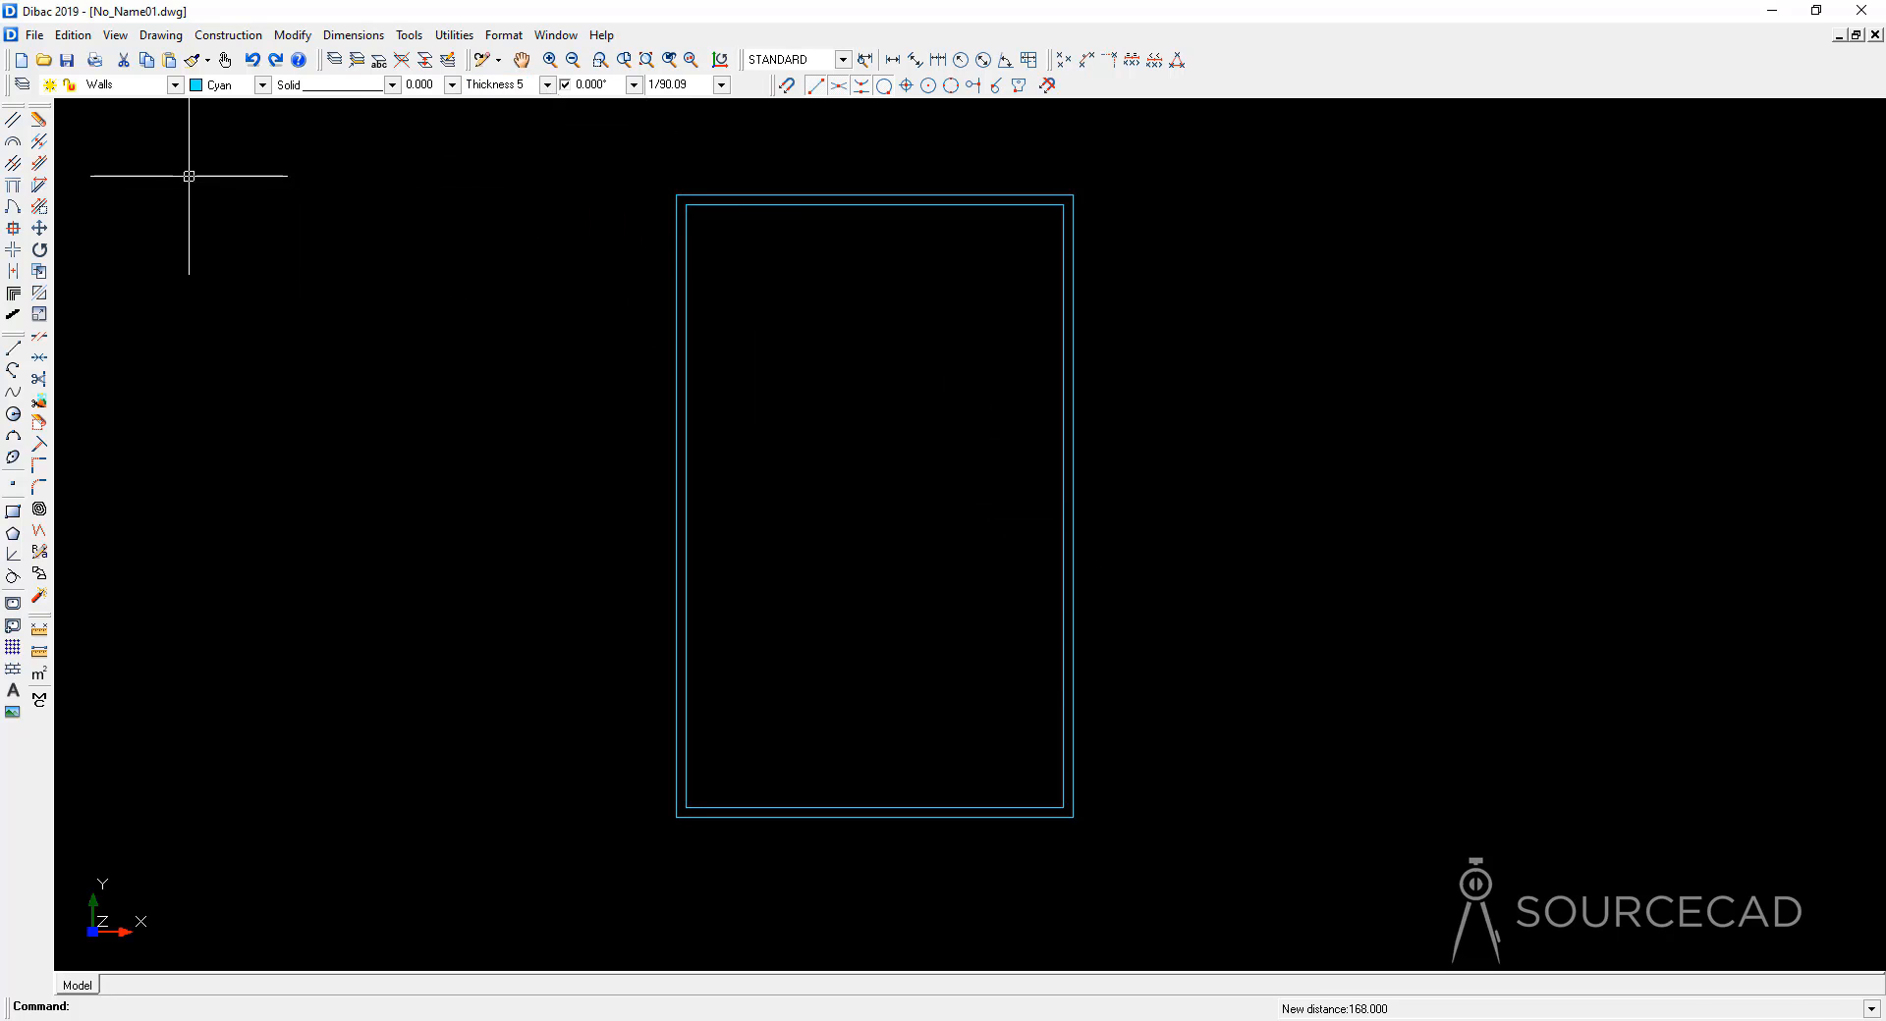
click(15, 165)
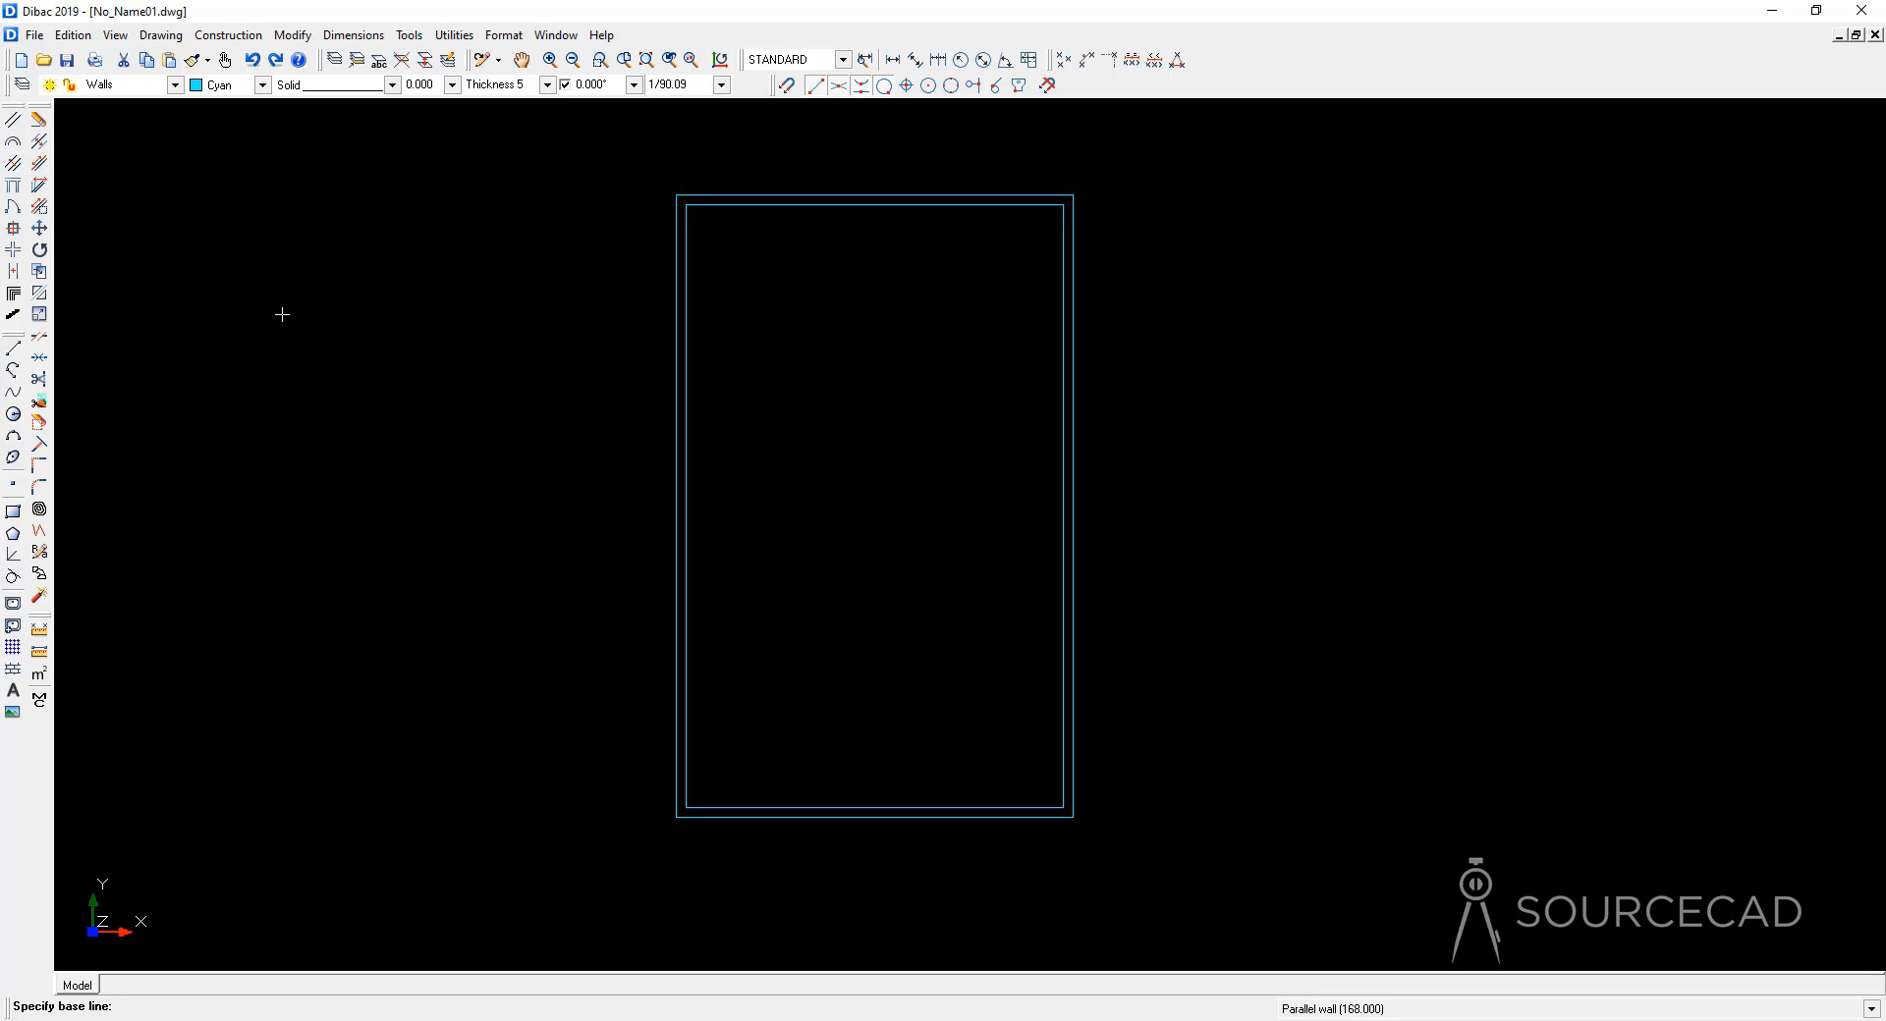
text(144)
key(Return)
click(1061, 261)
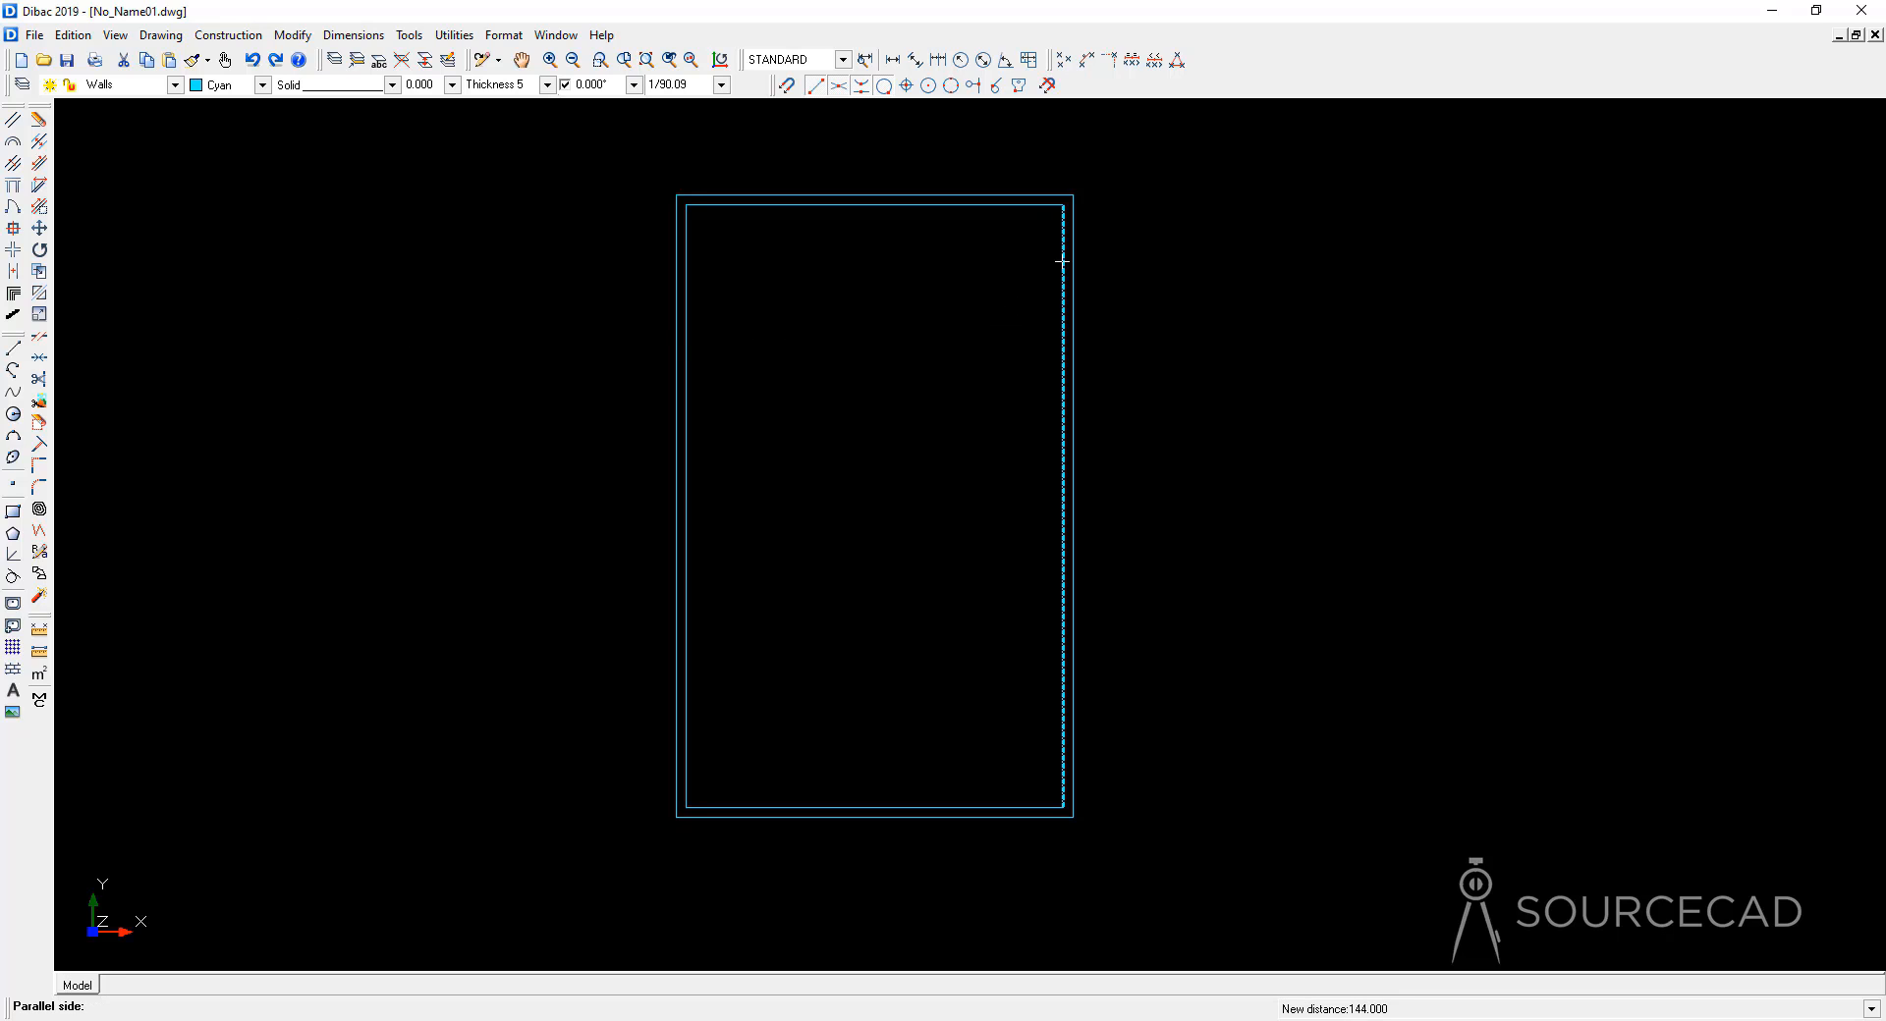
click(855, 280)
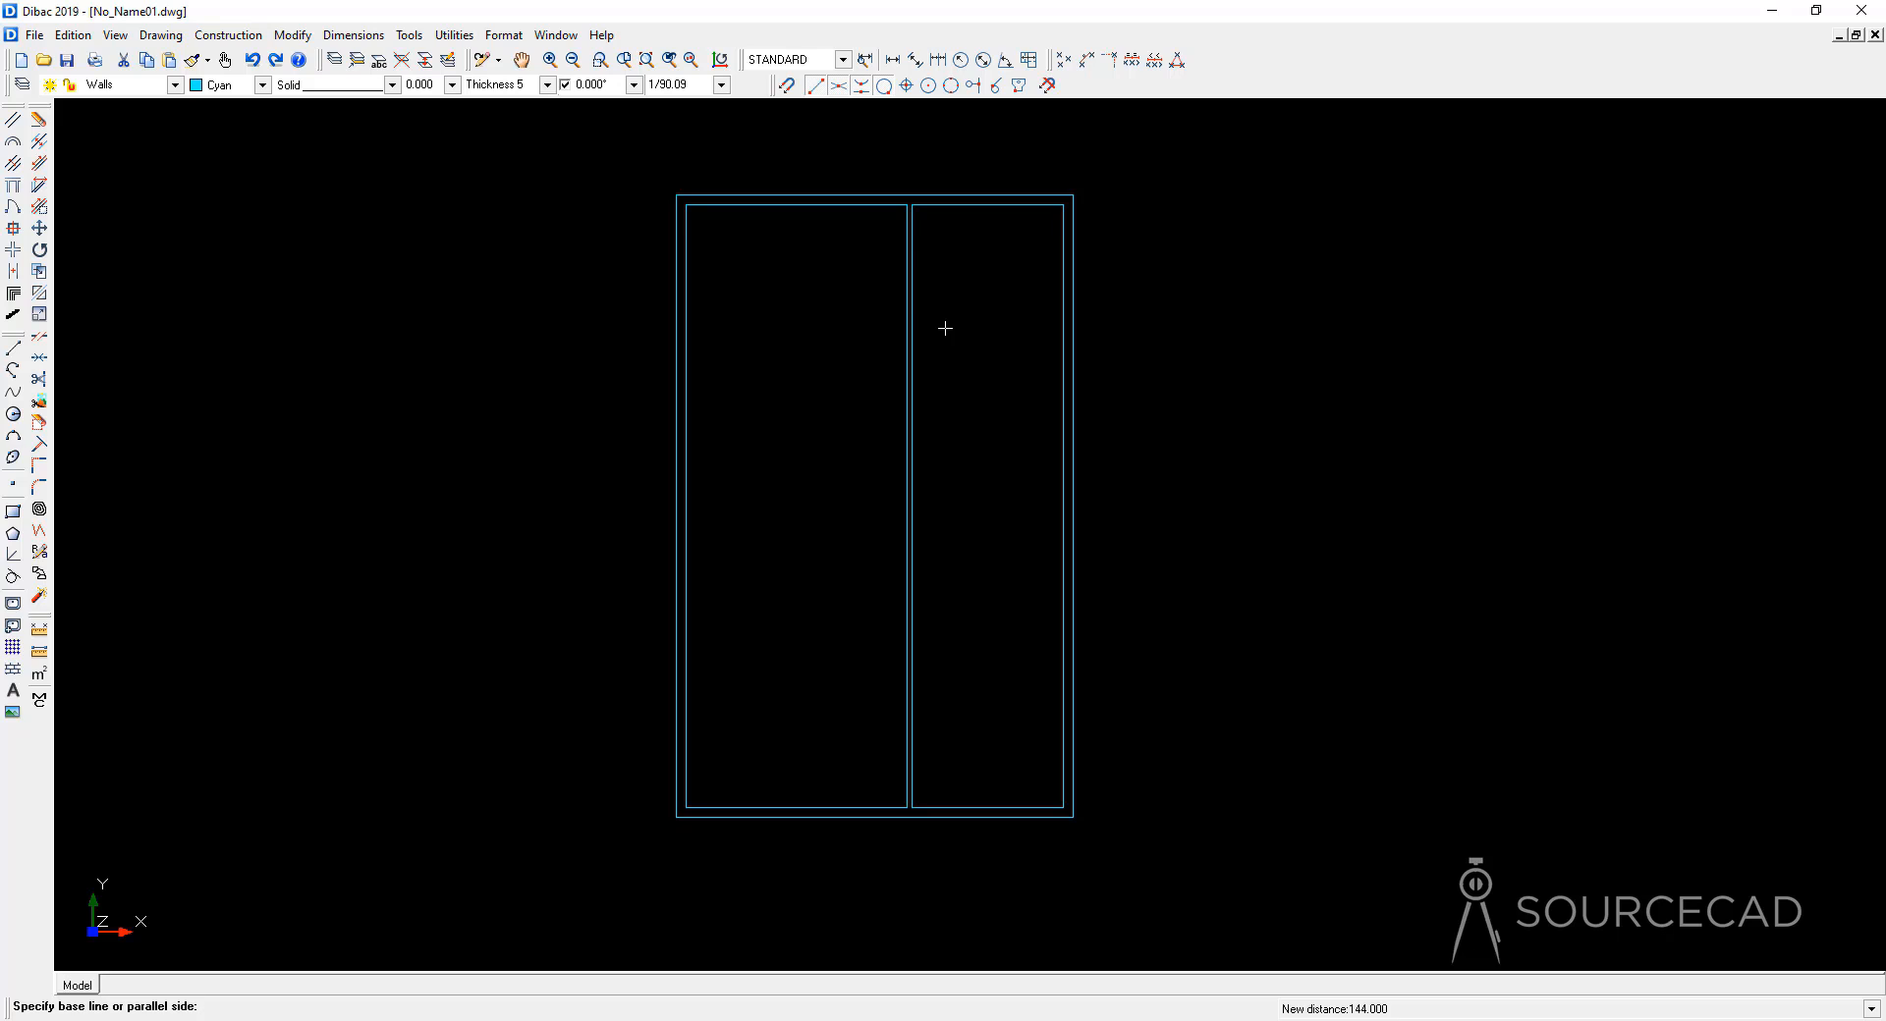
Step: Add parallel walls 144 inches above the lower exterior wall's inner line on both sides of the vertical partition
click(827, 806)
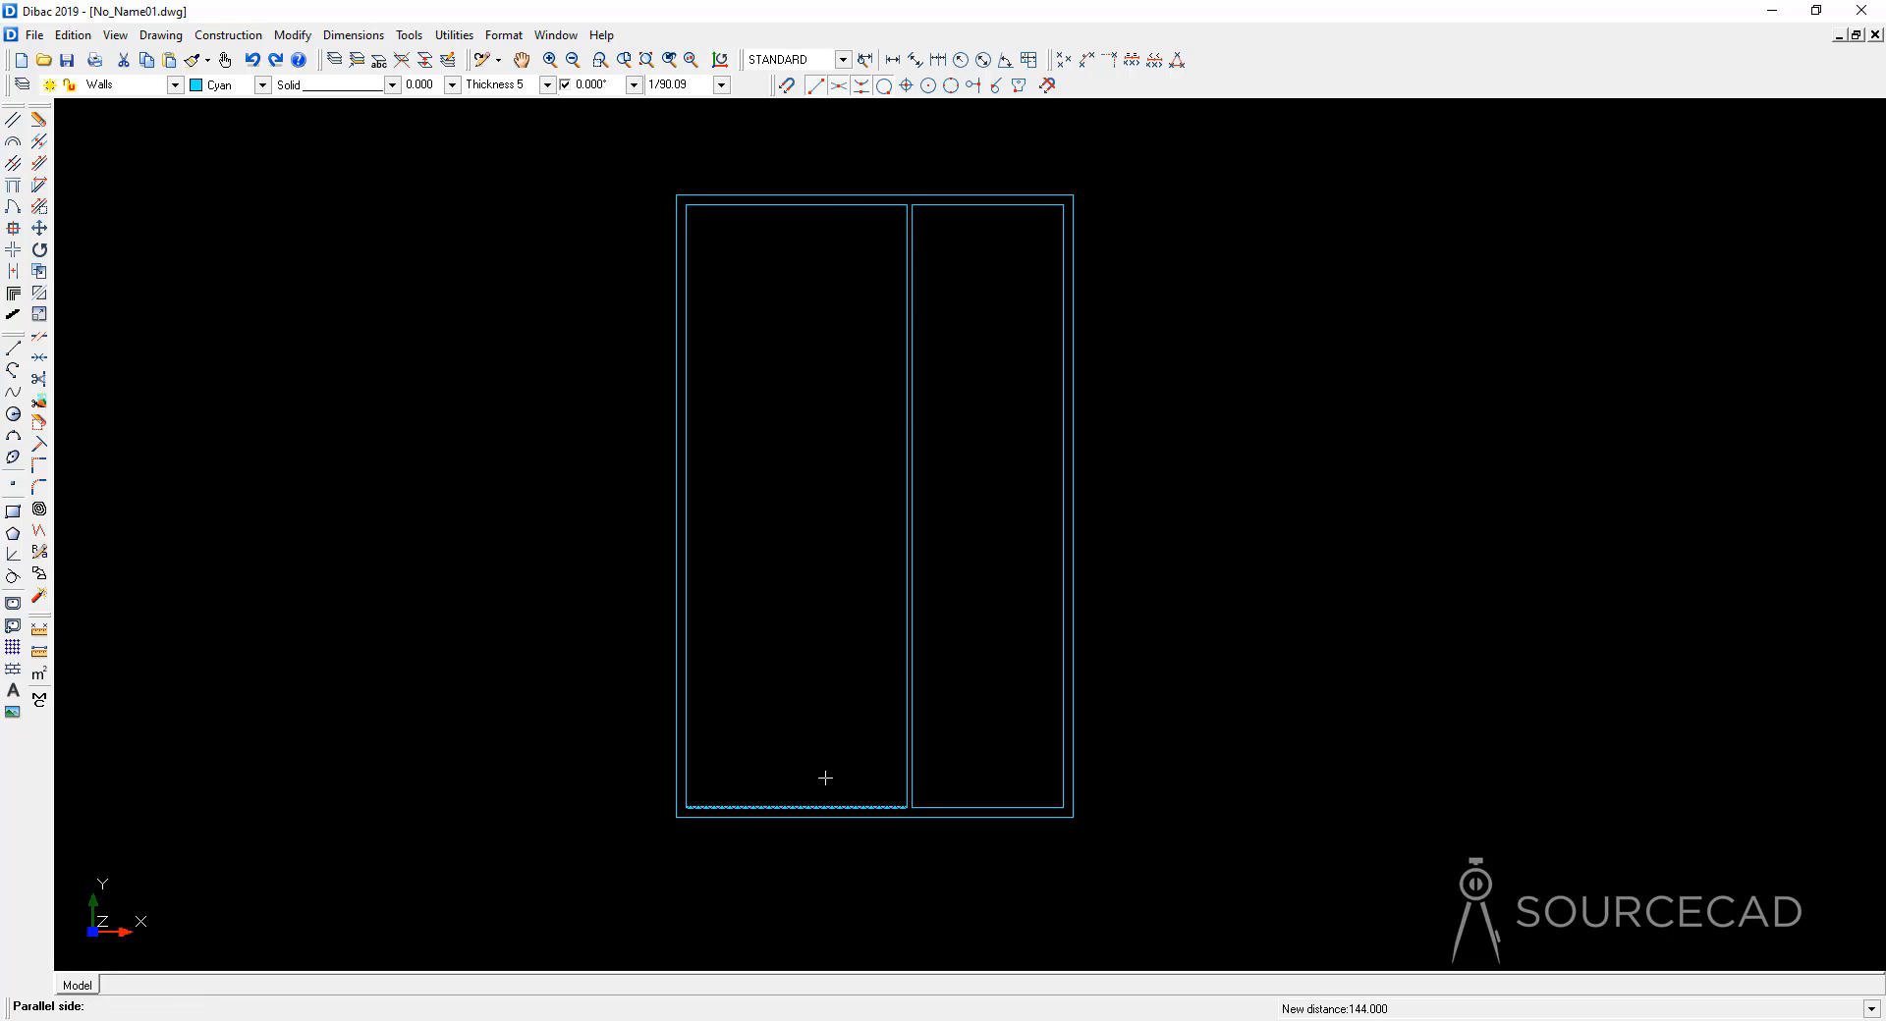
click(817, 613)
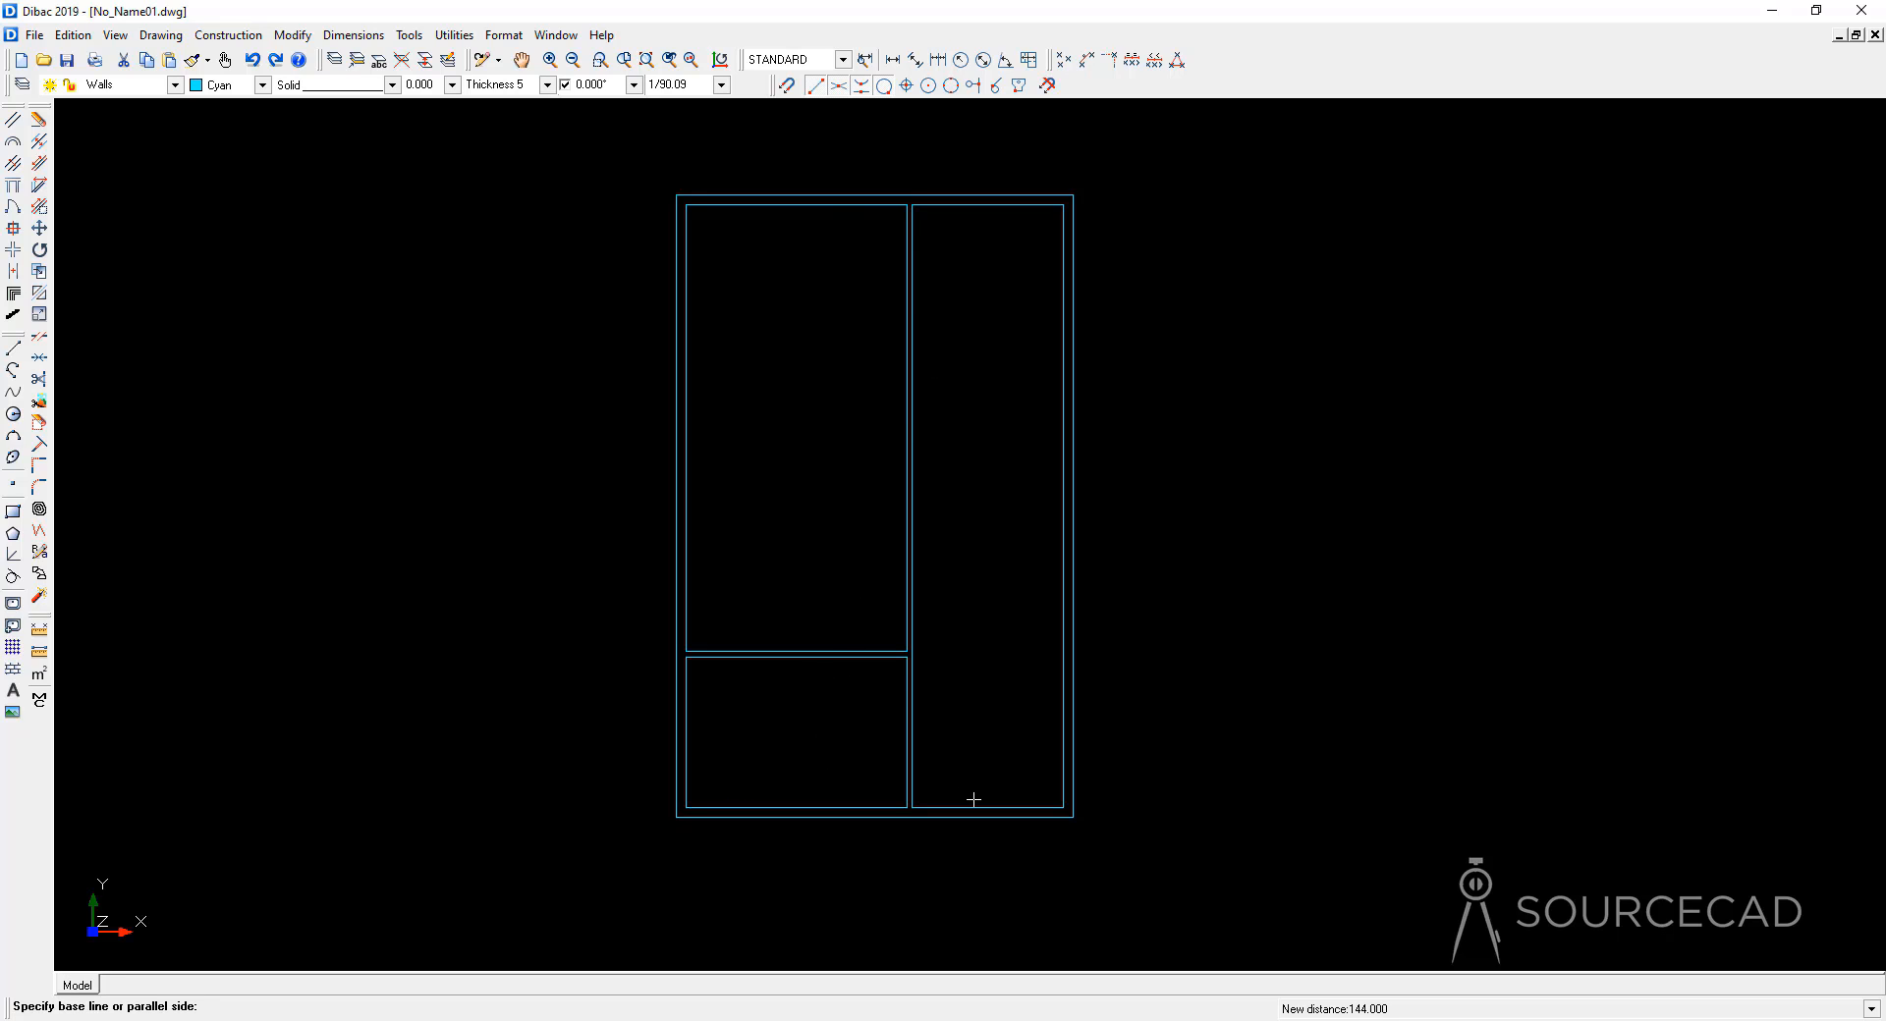
click(977, 808)
click(968, 584)
Step: Add parallel walls 168 inches below the upper exterior wall's inner line on both sides of the vertical partition
click(801, 206)
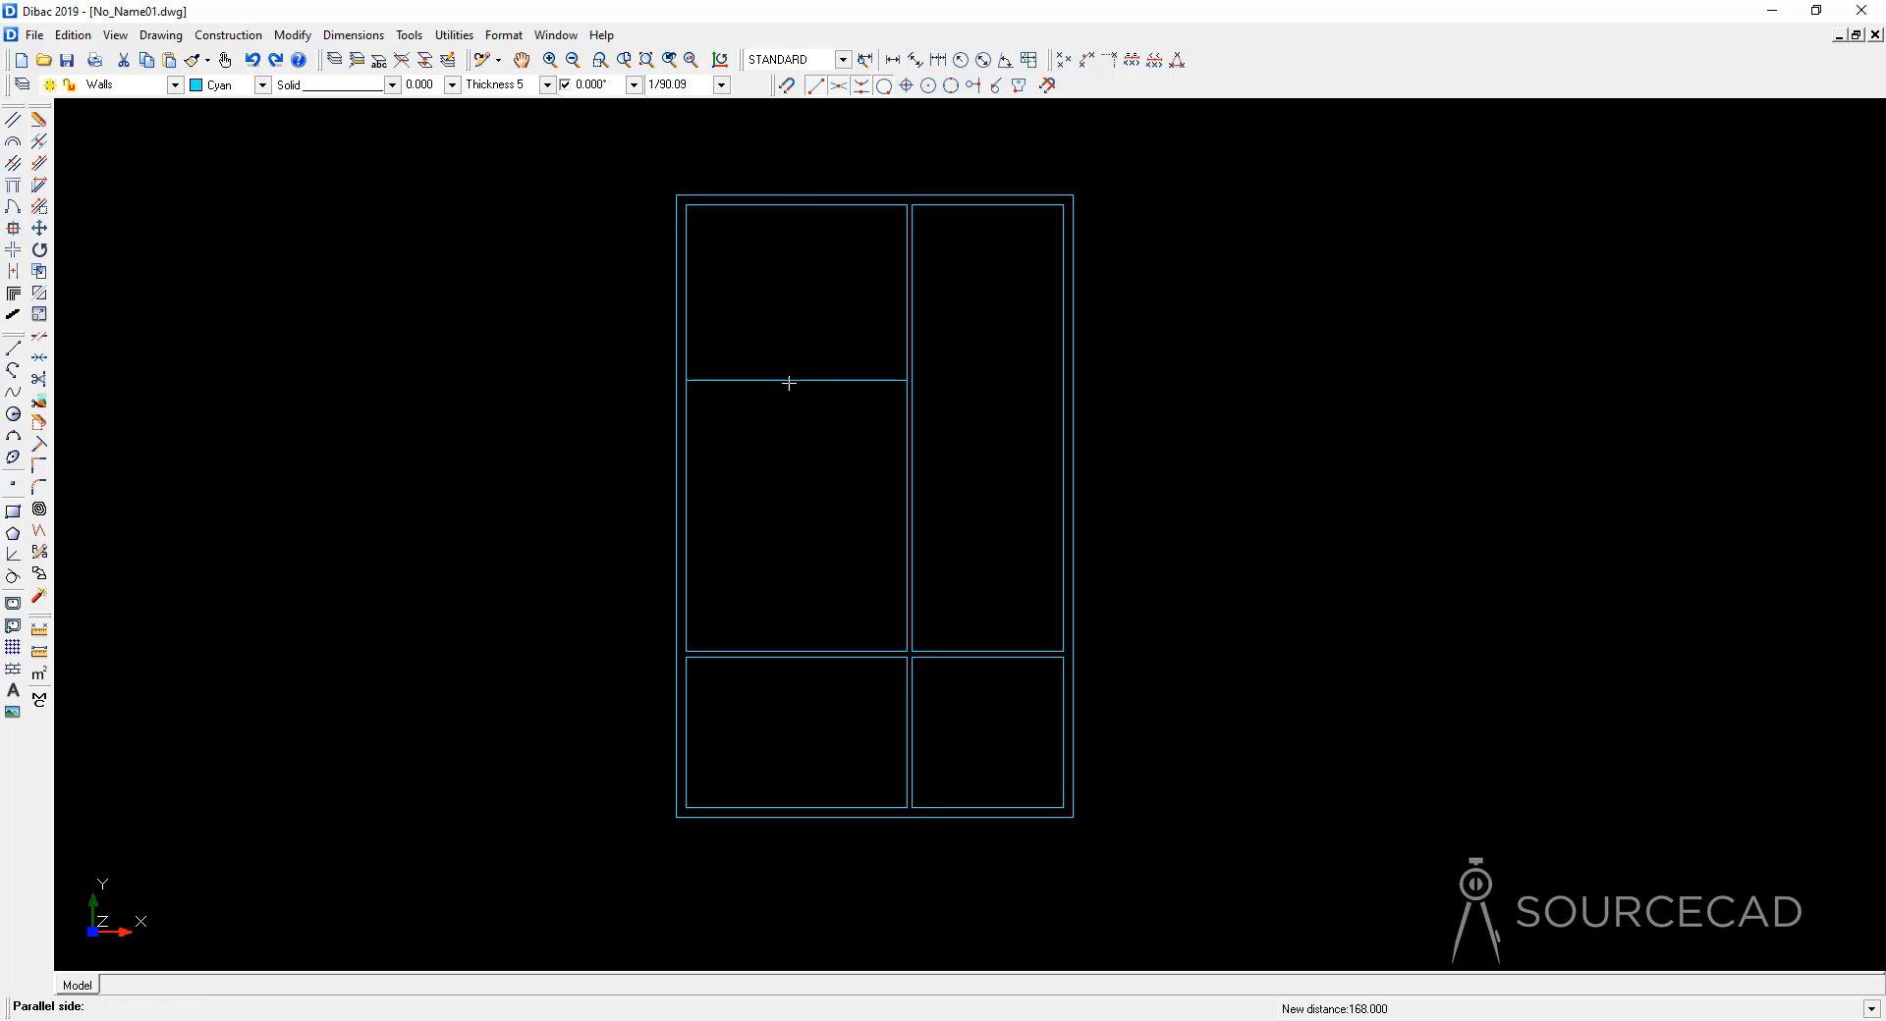
click(815, 383)
click(970, 205)
click(990, 398)
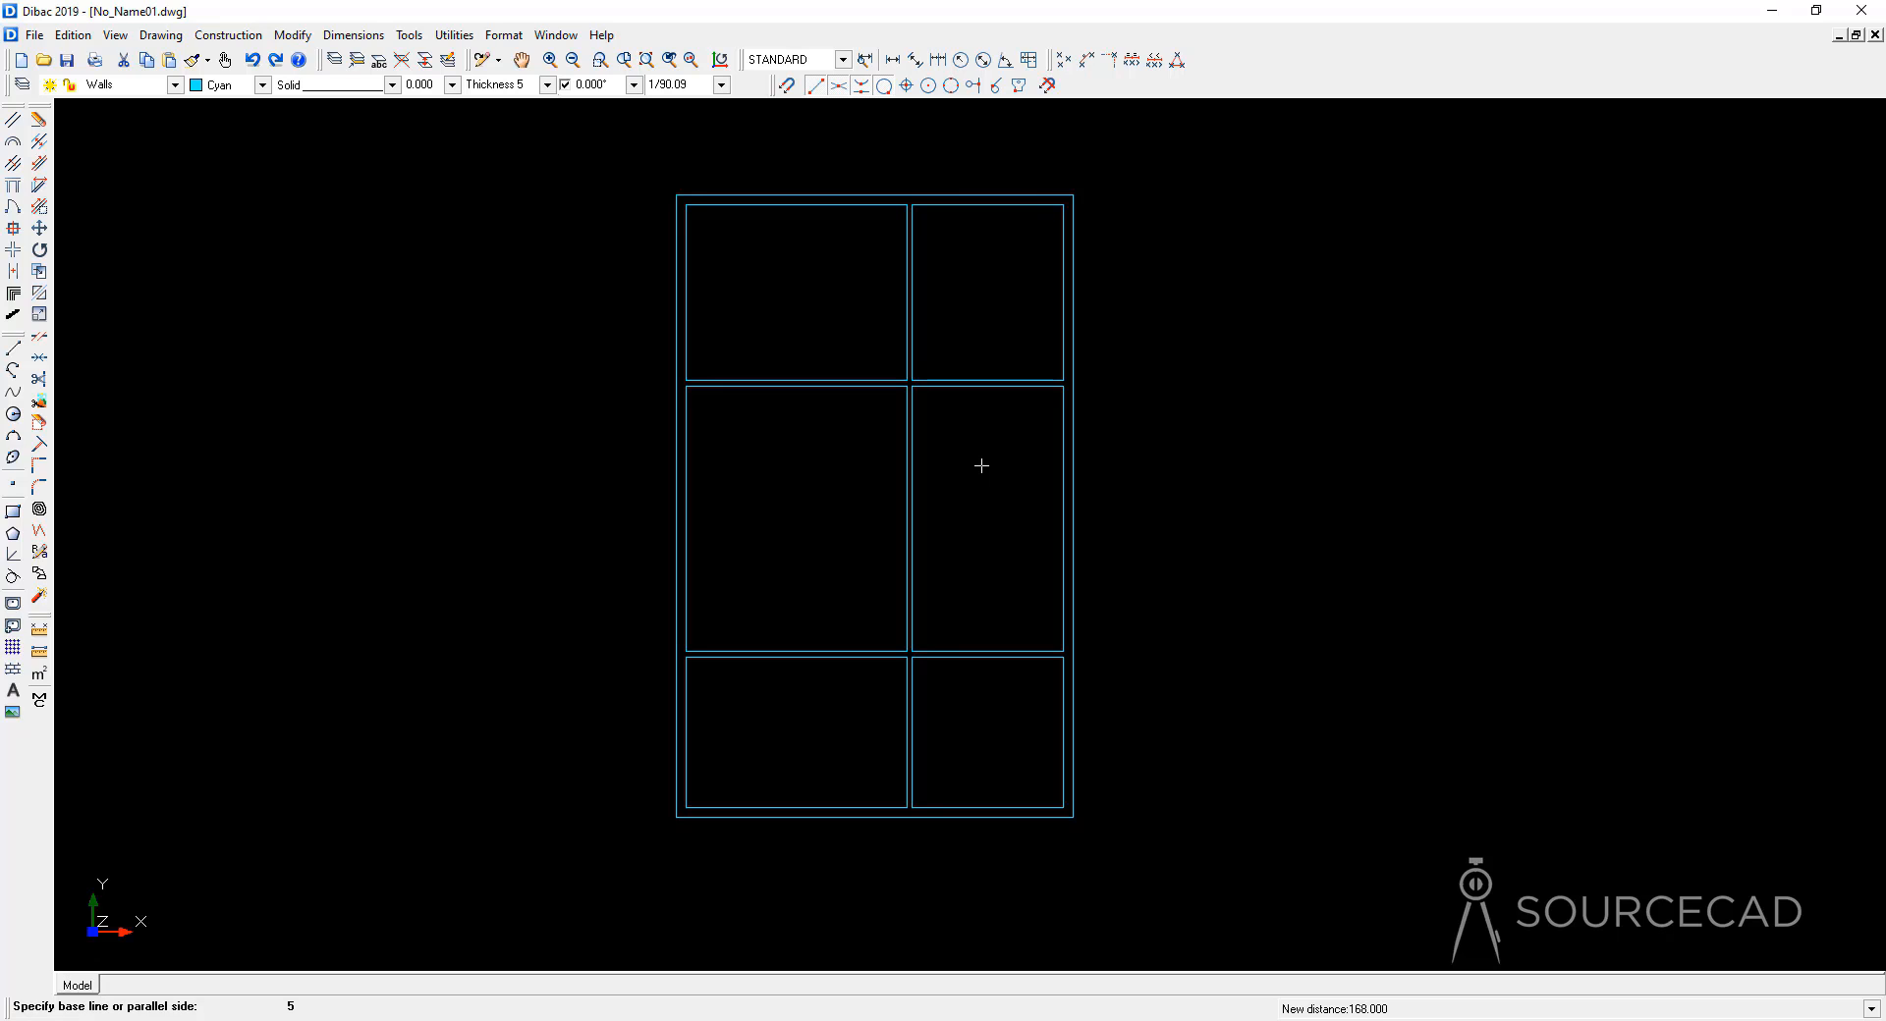
Step: Add parallel walls at a 60-inch distance left of the vertical partition and above the lower wall of the middle right room
key(Return)
click(907, 457)
click(776, 466)
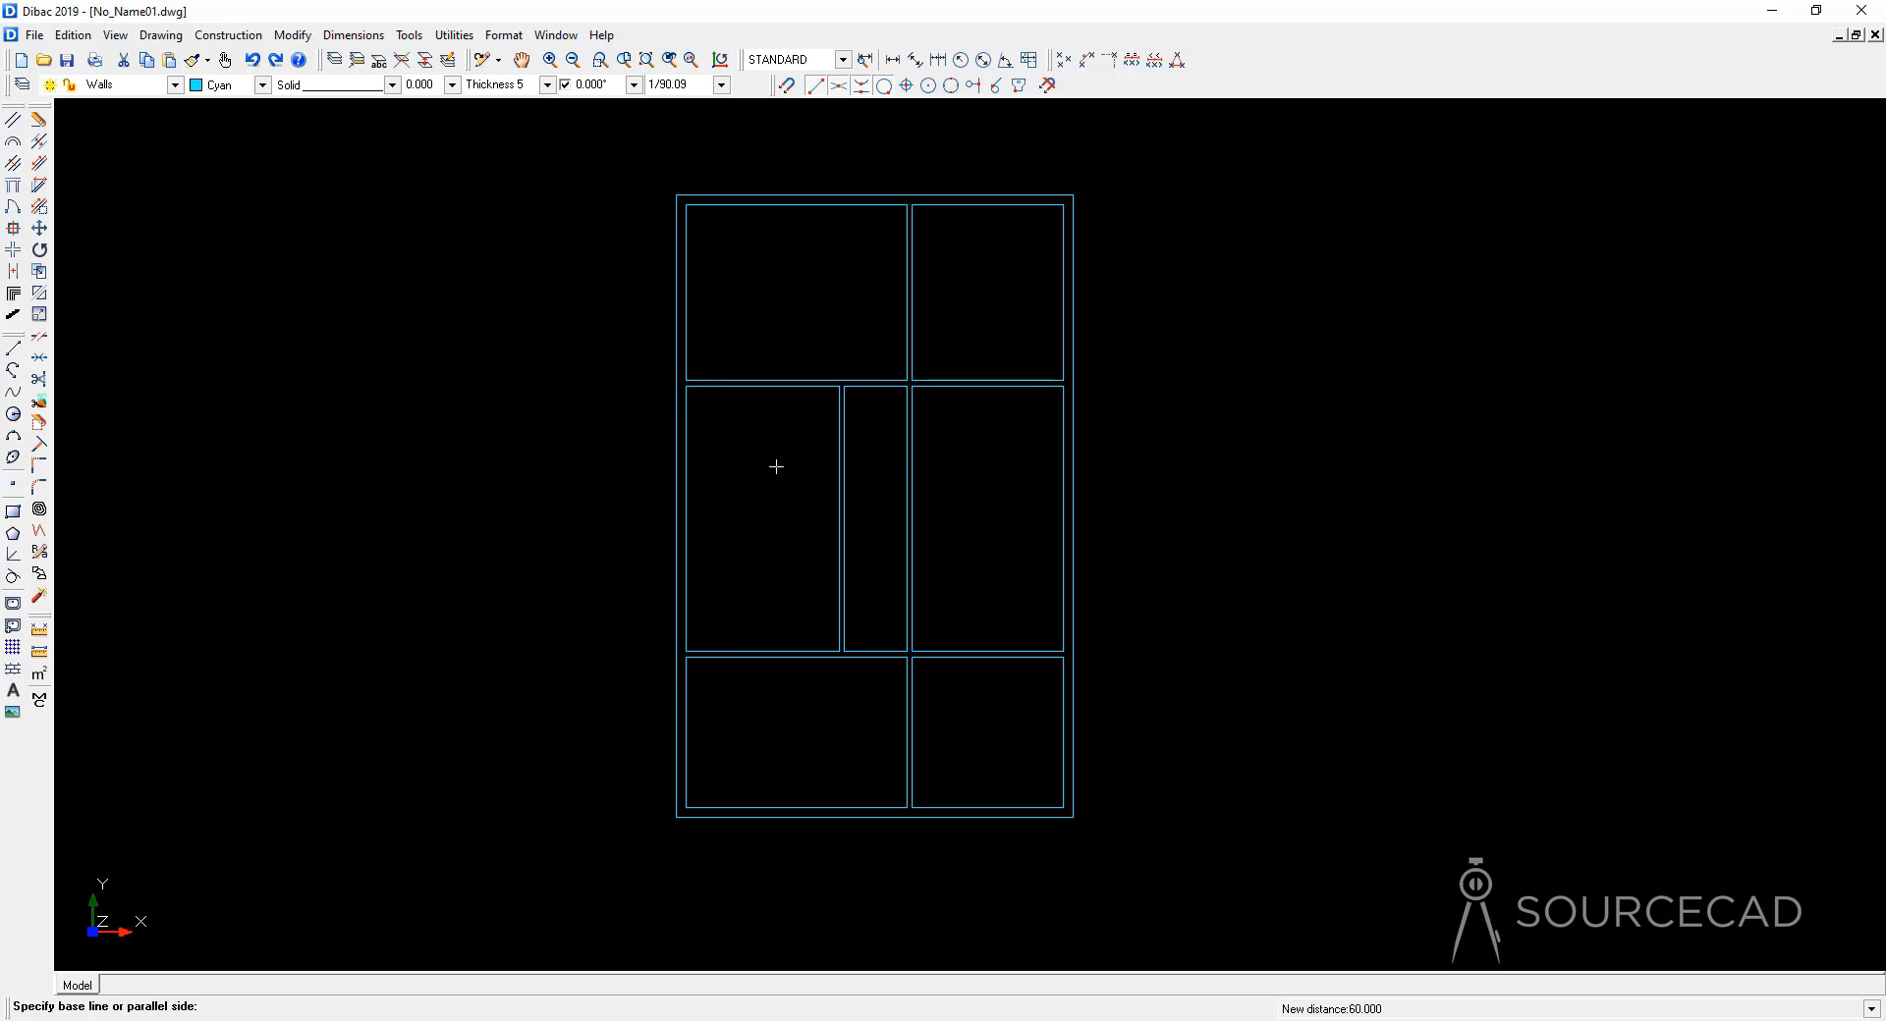
click(967, 651)
click(962, 601)
click(956, 557)
key(Escape)
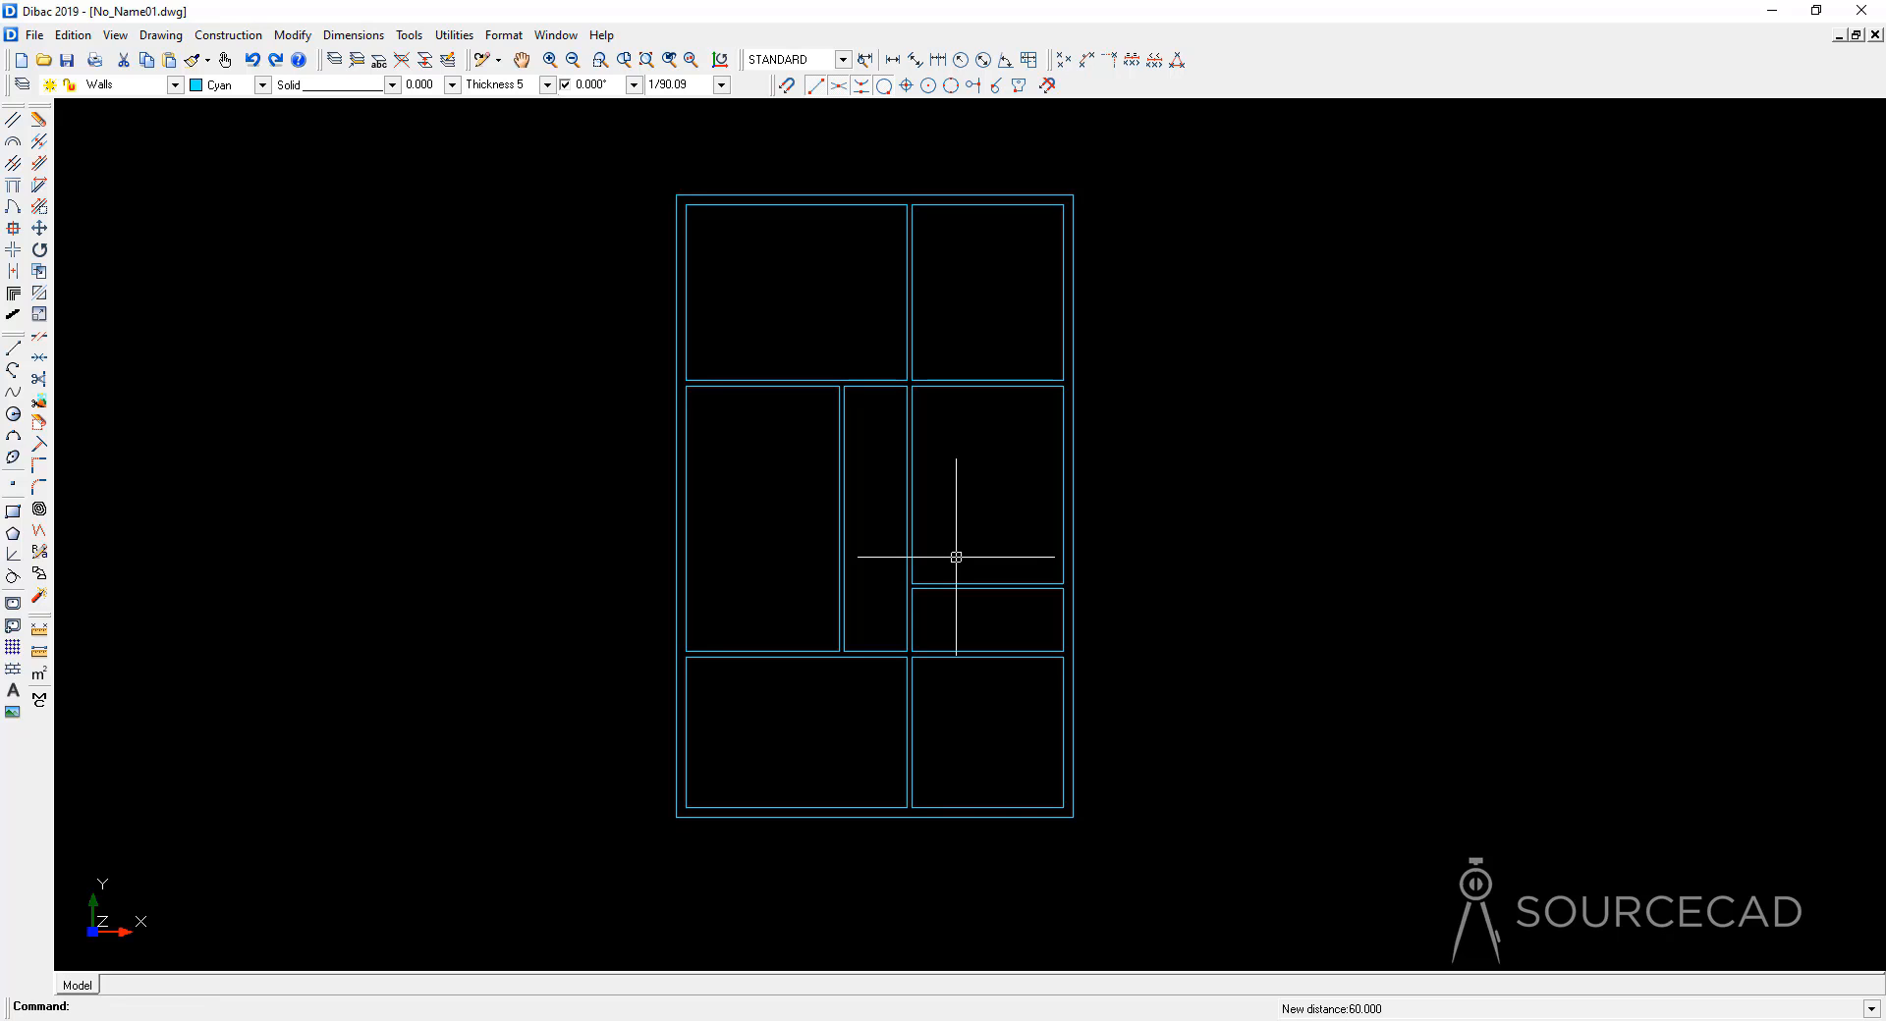
Step: Delete the wall segment above the narrow middle corridor and the wall between the two lowest right-hand rooms
click(885, 404)
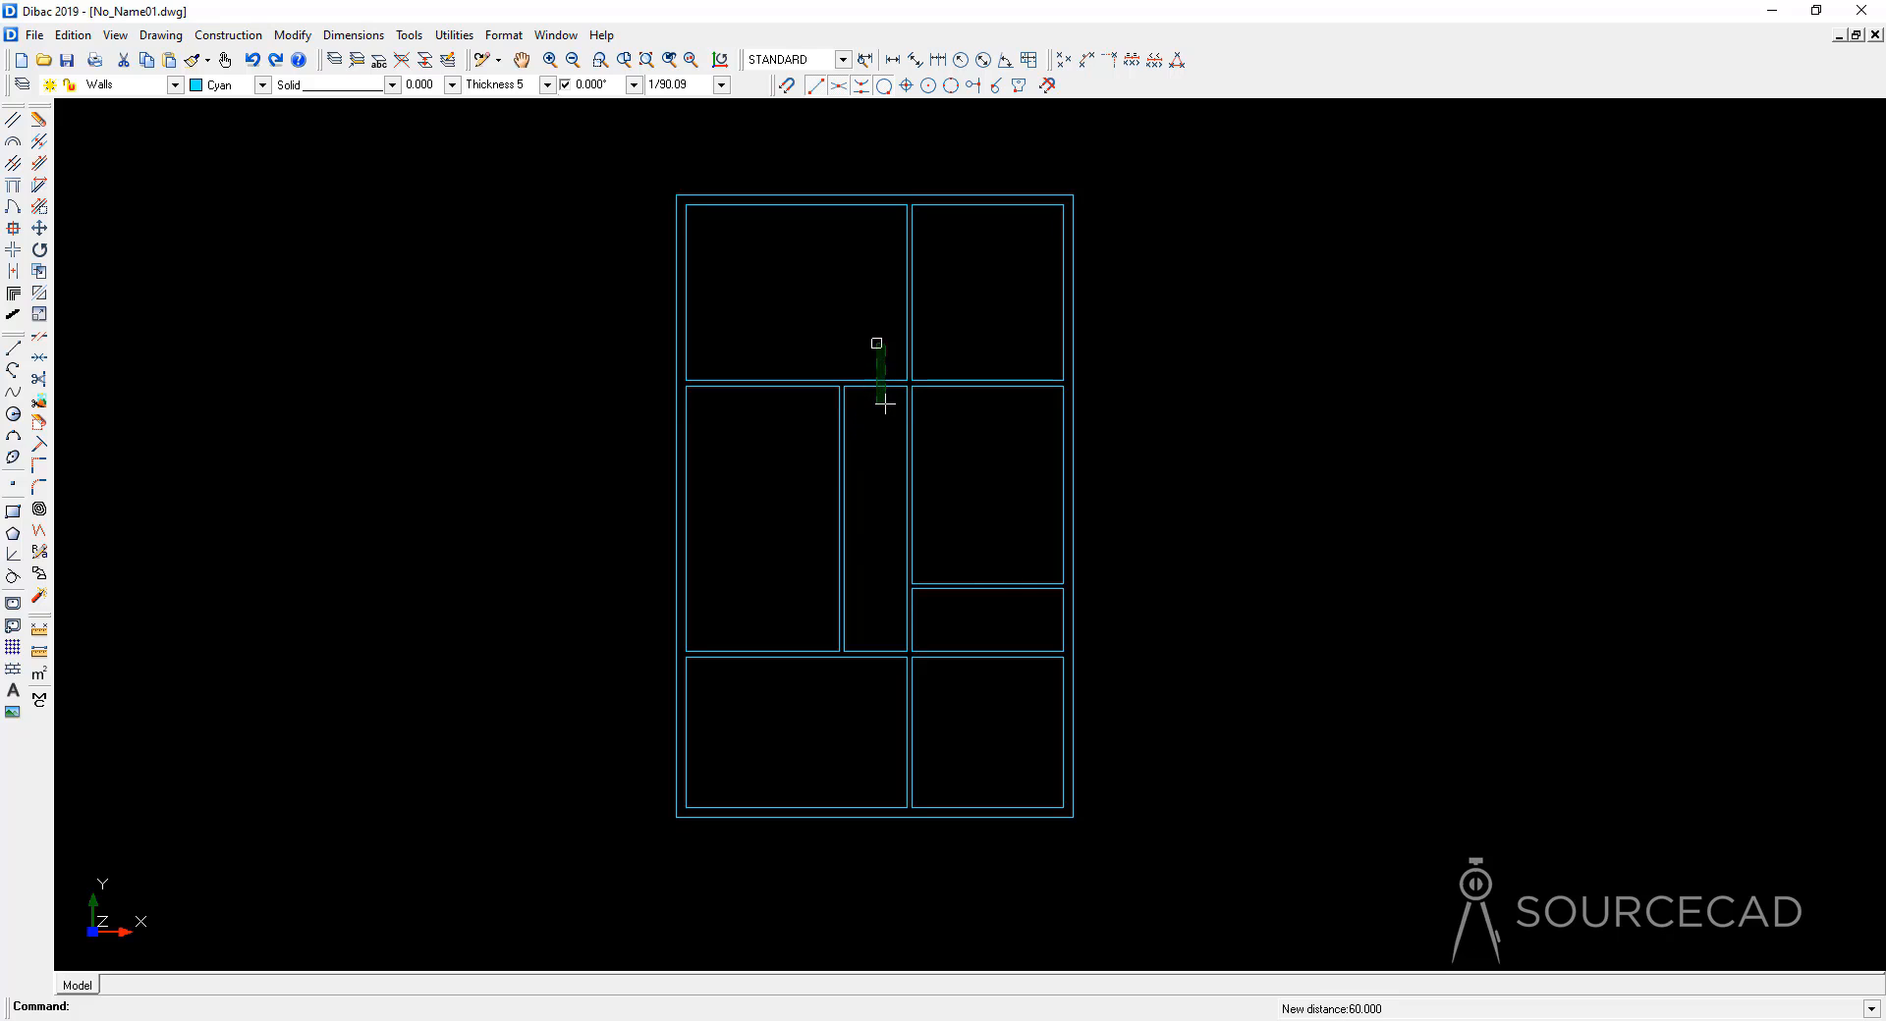
click(868, 328)
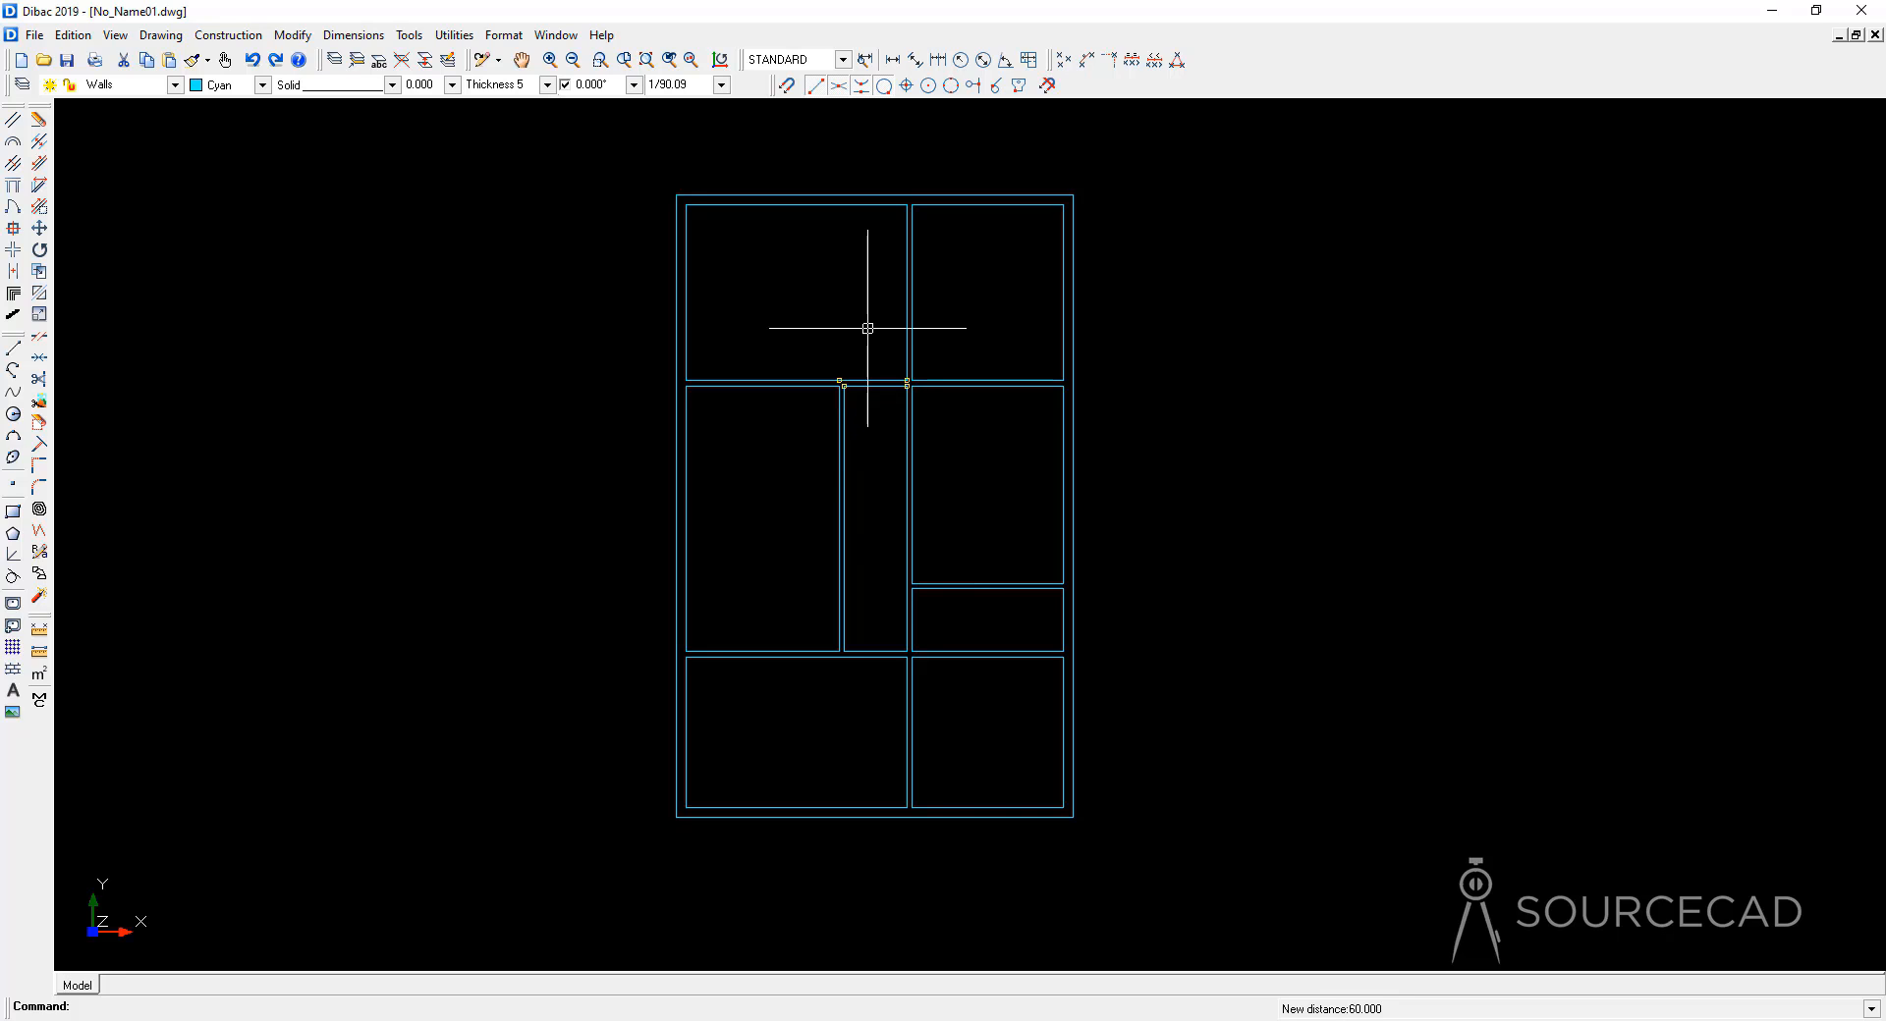
key(Delete)
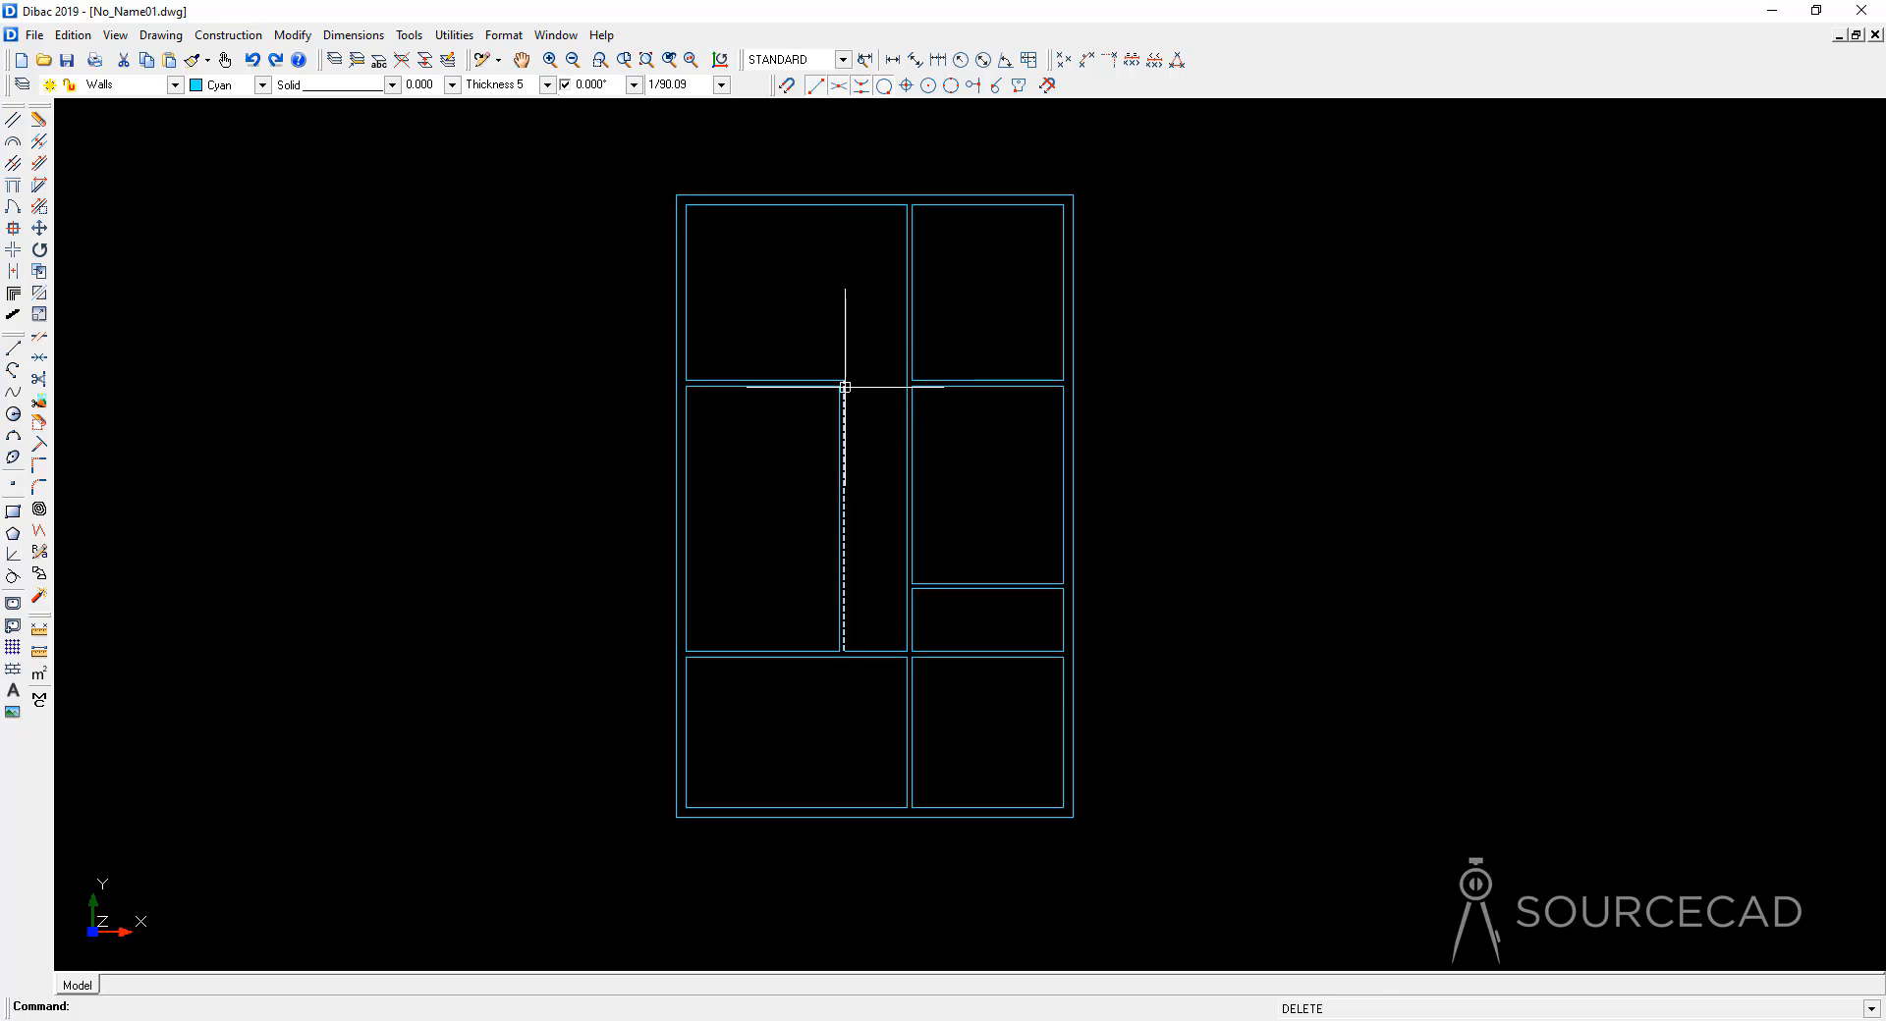
click(959, 653)
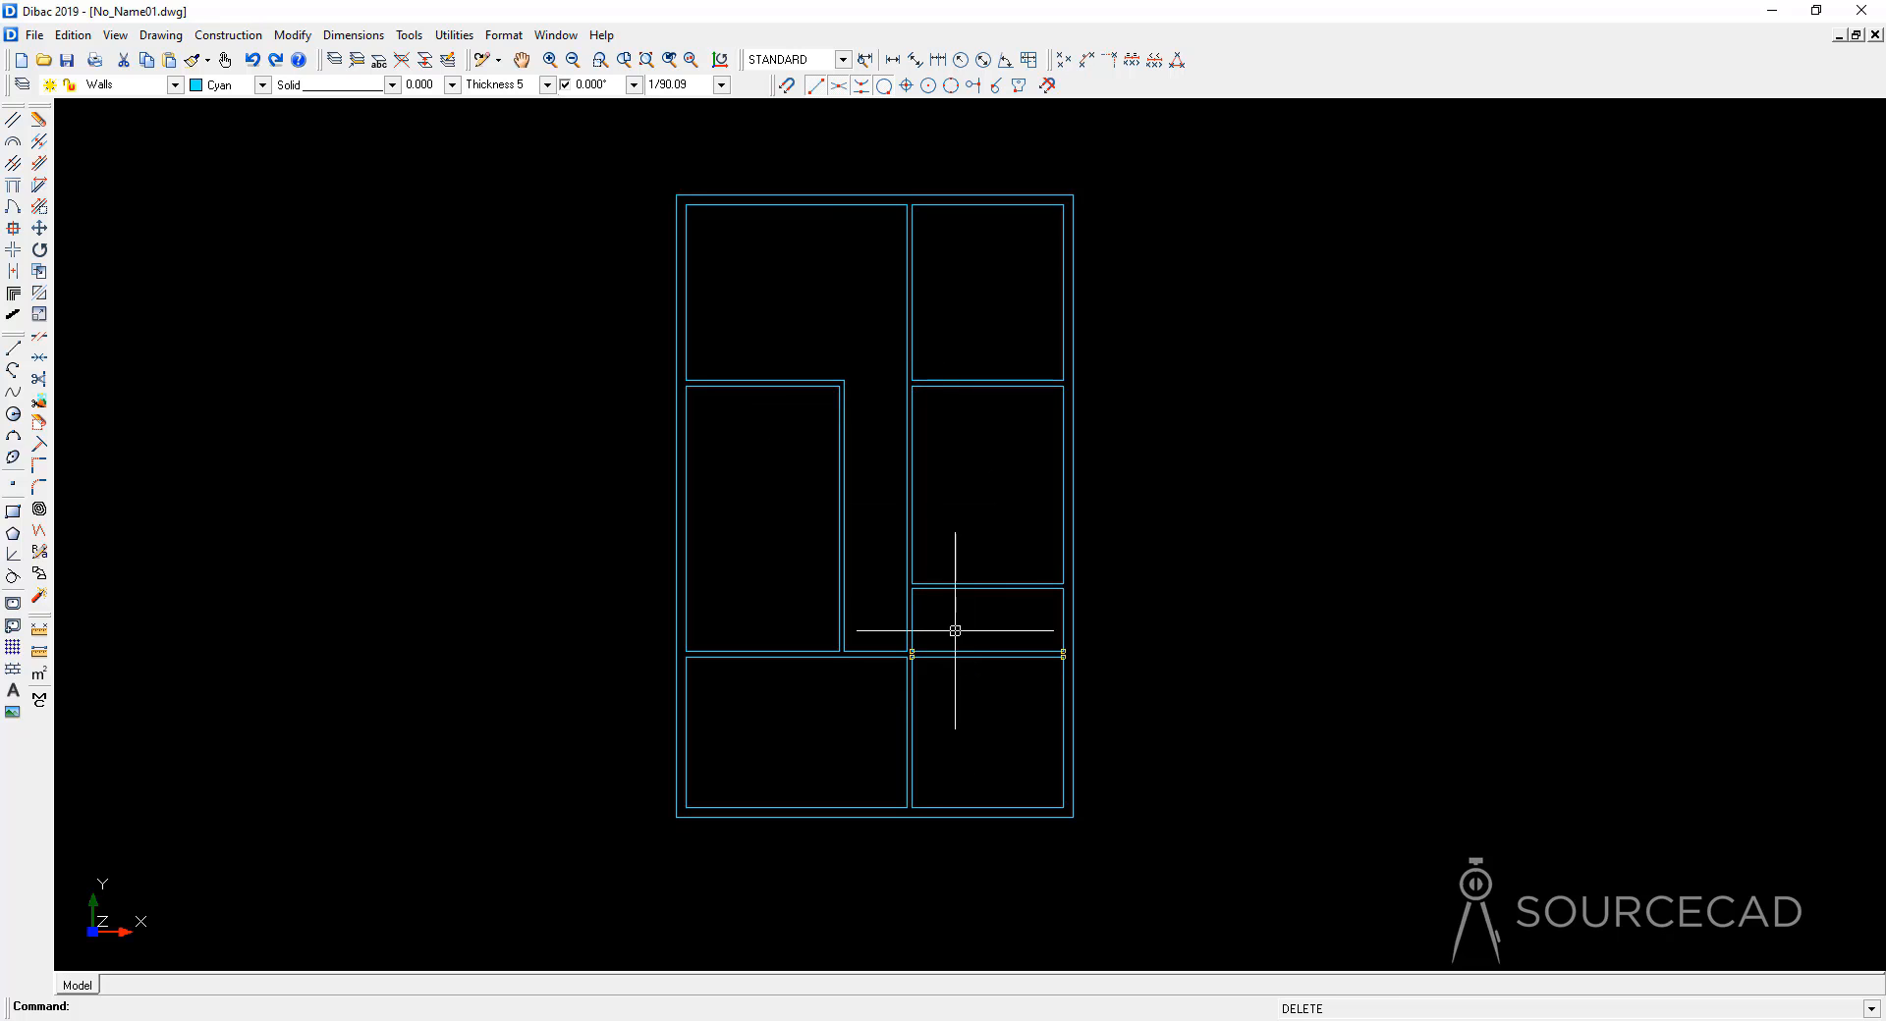
key(Delete)
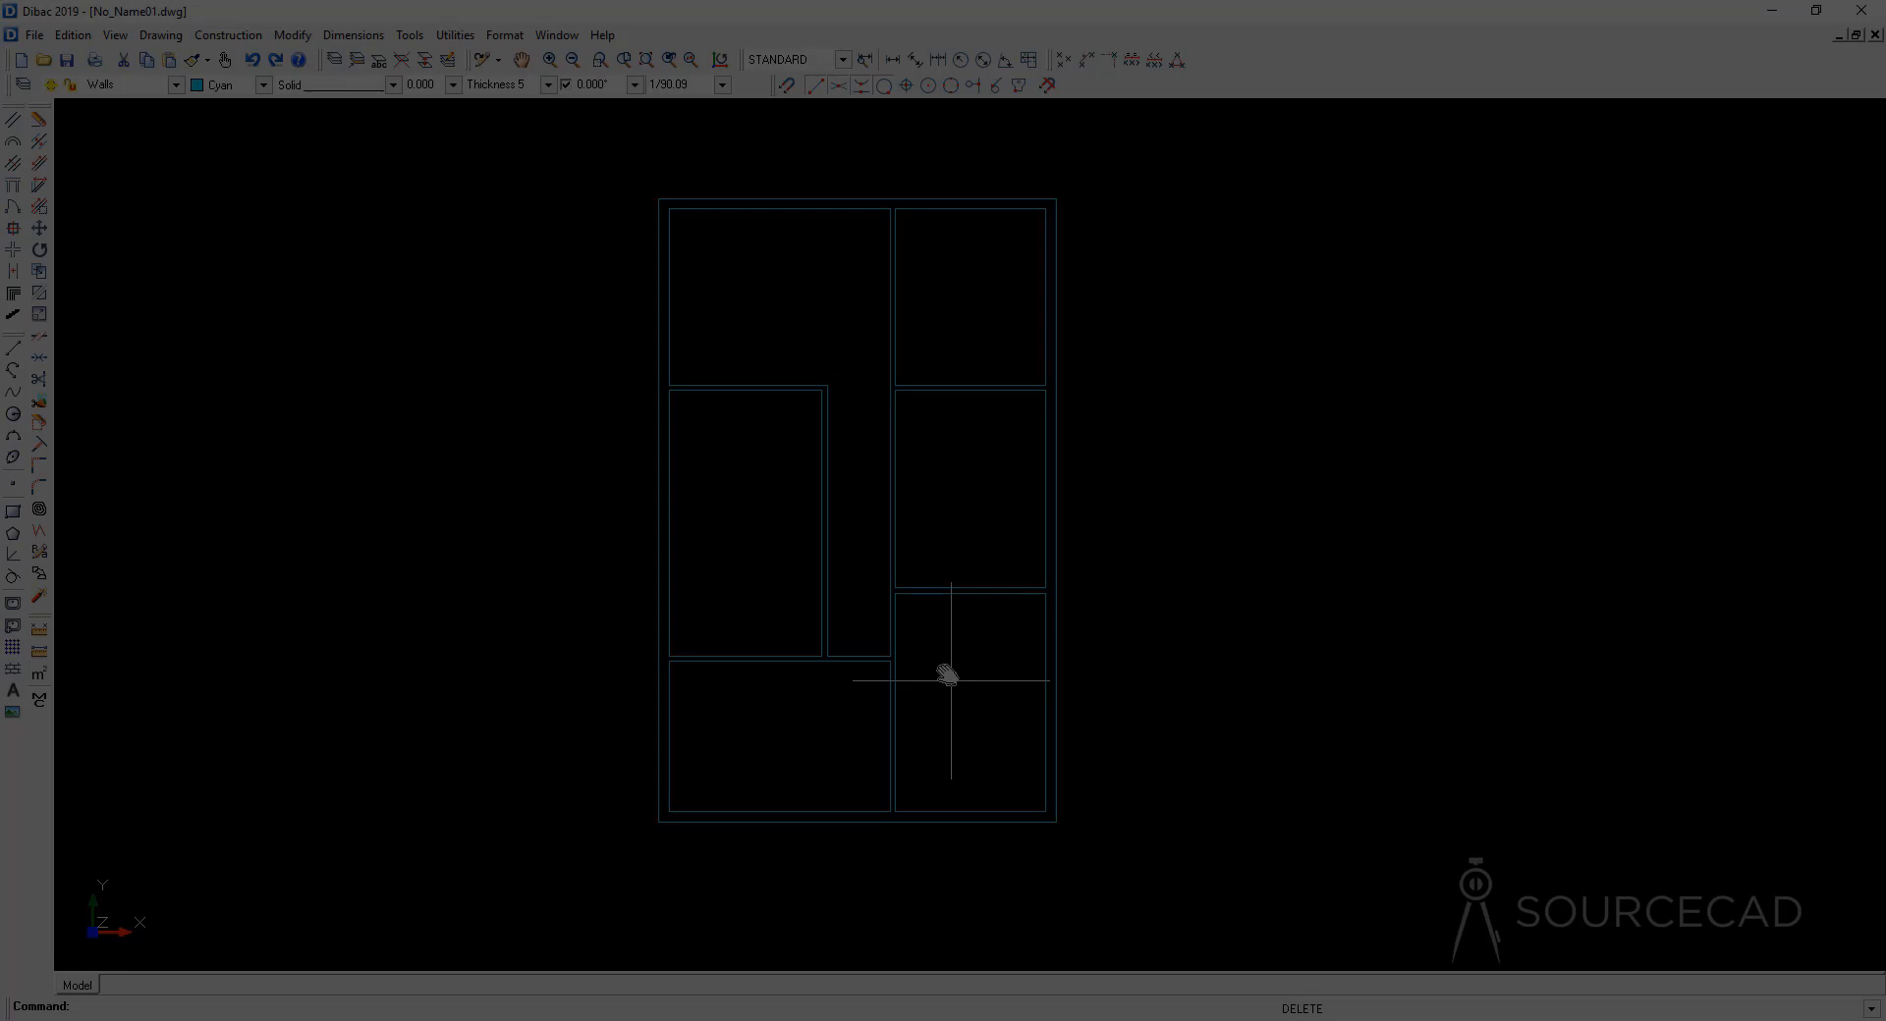
middle_drag(946, 674, 971, 746)
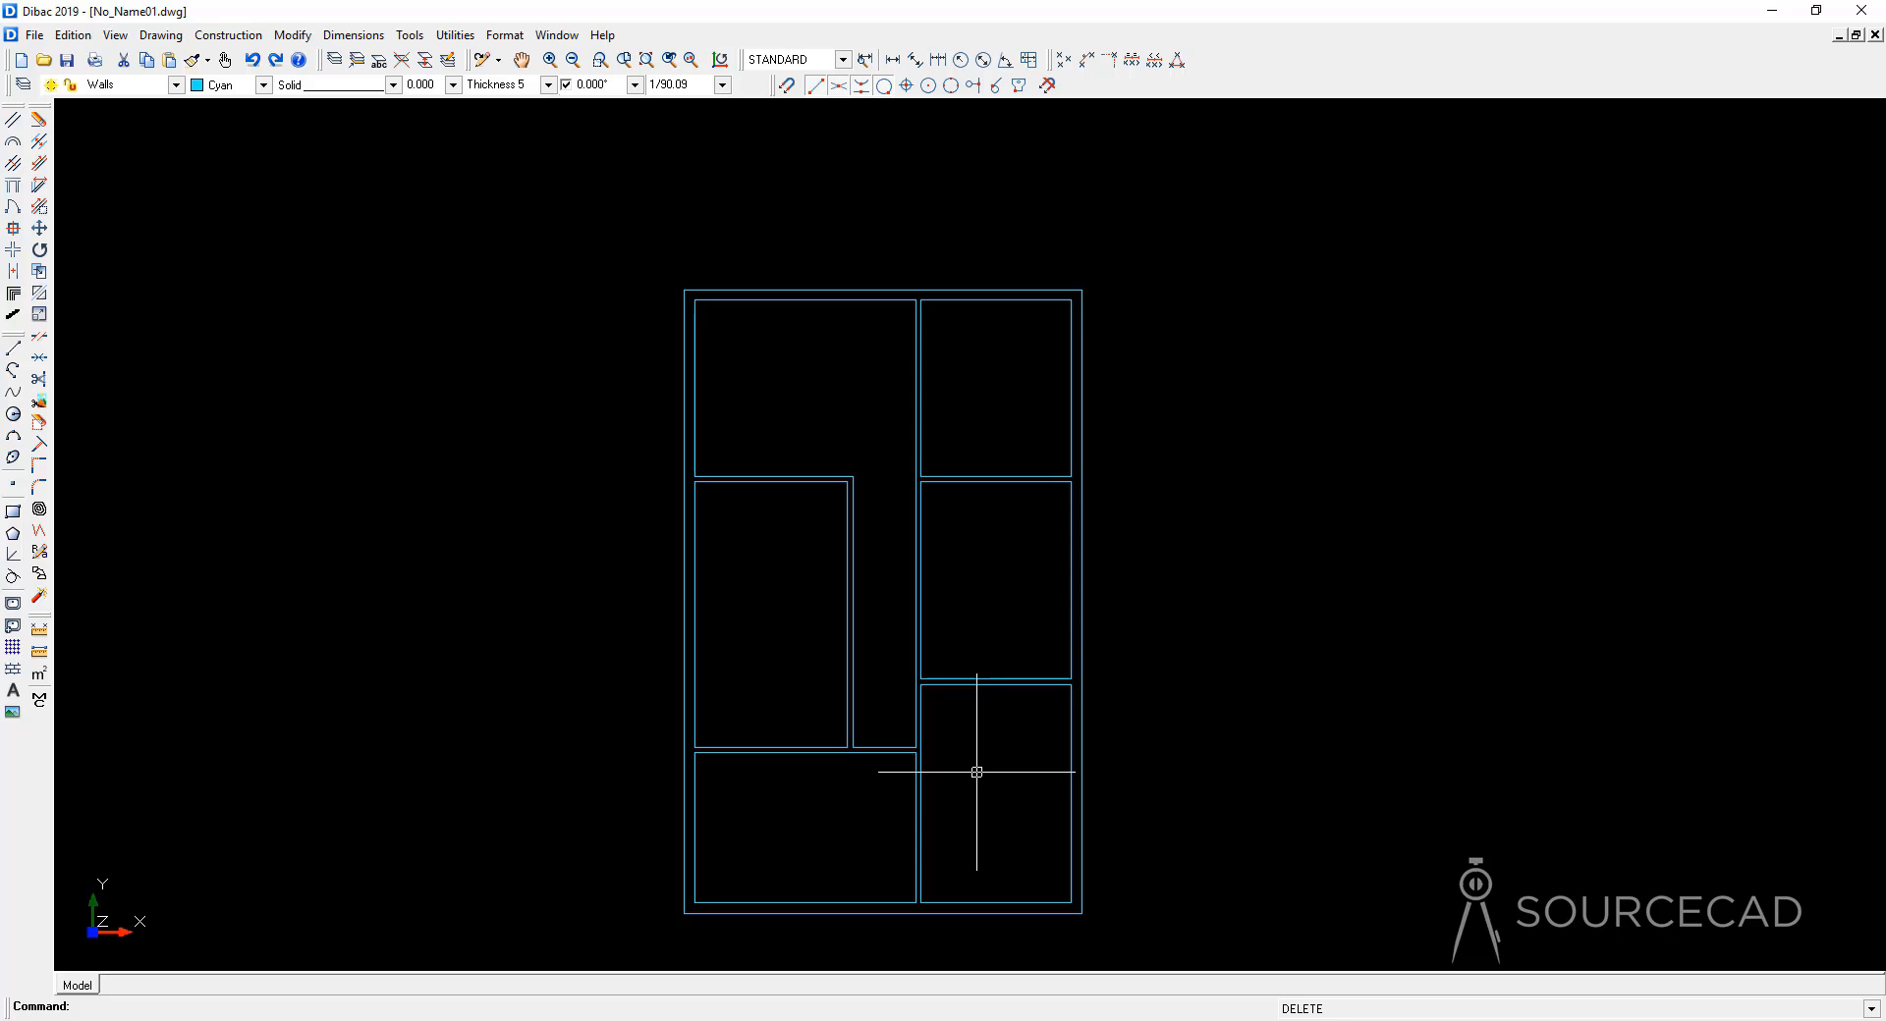
scroll(976, 772, down, 2)
middle_drag(976, 652, 977, 679)
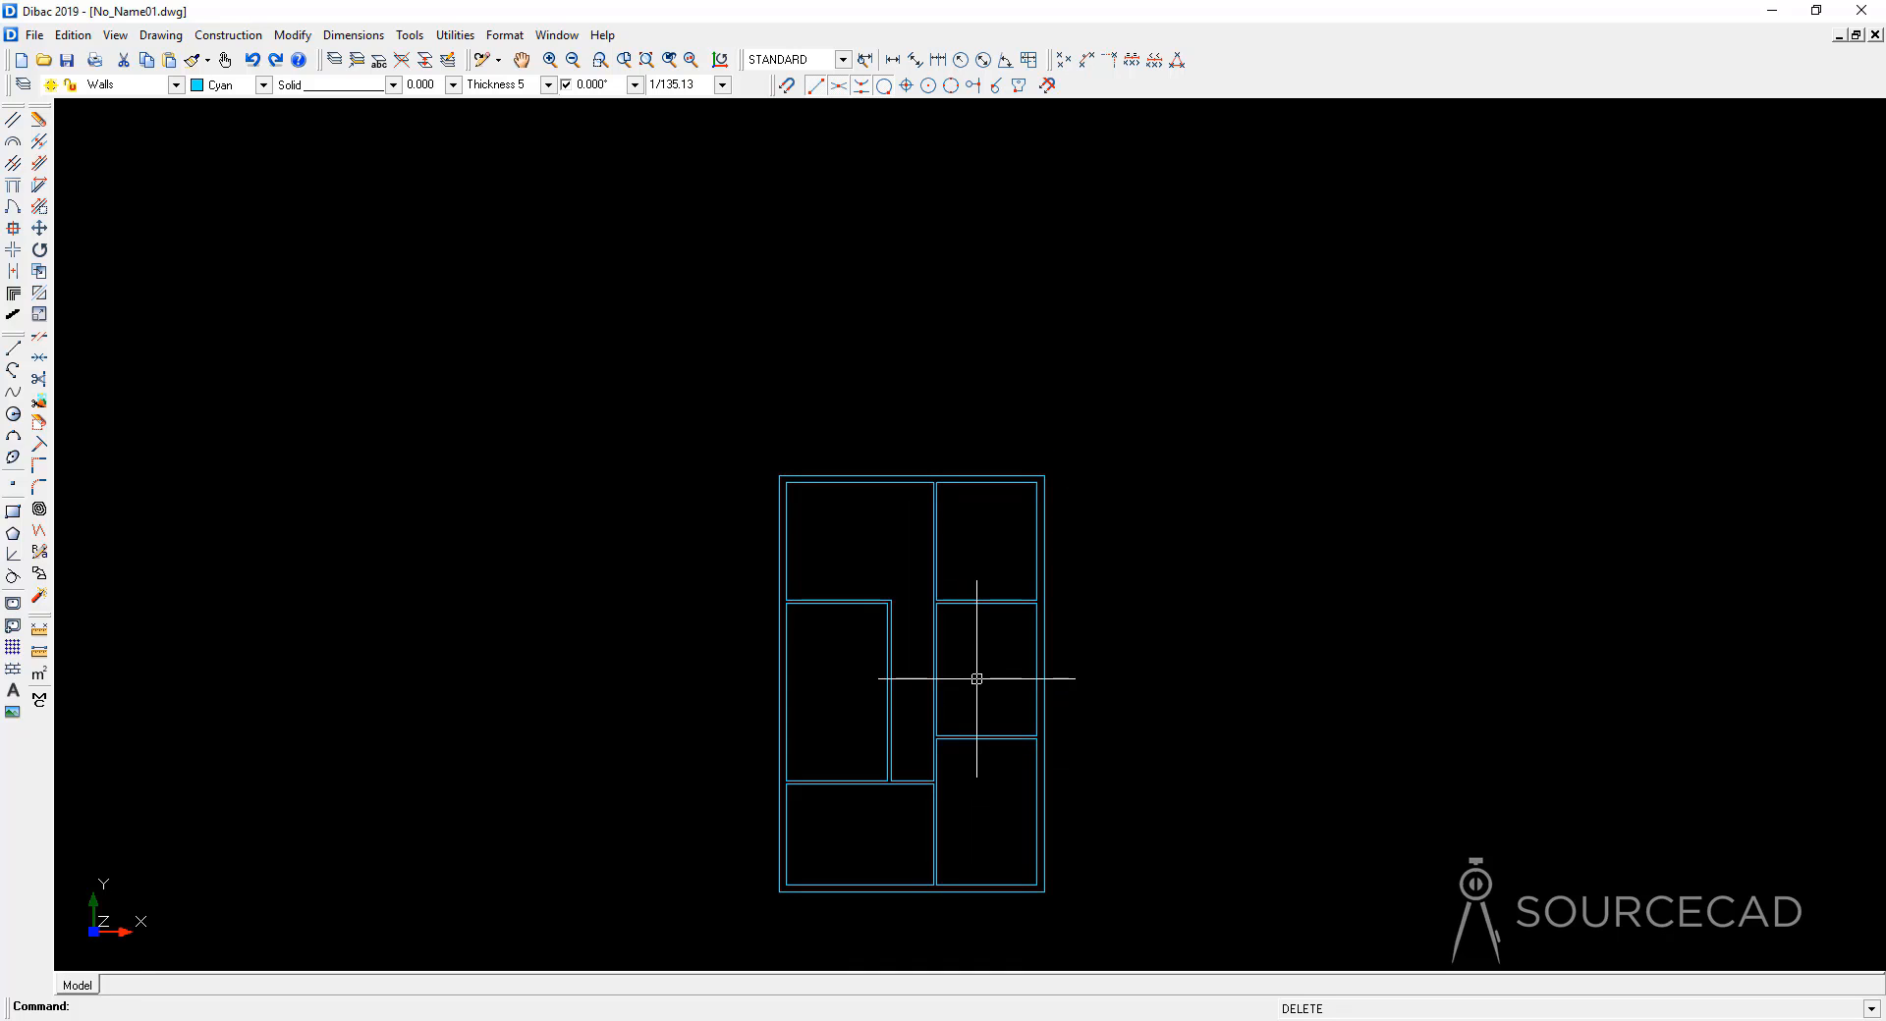
click(13, 143)
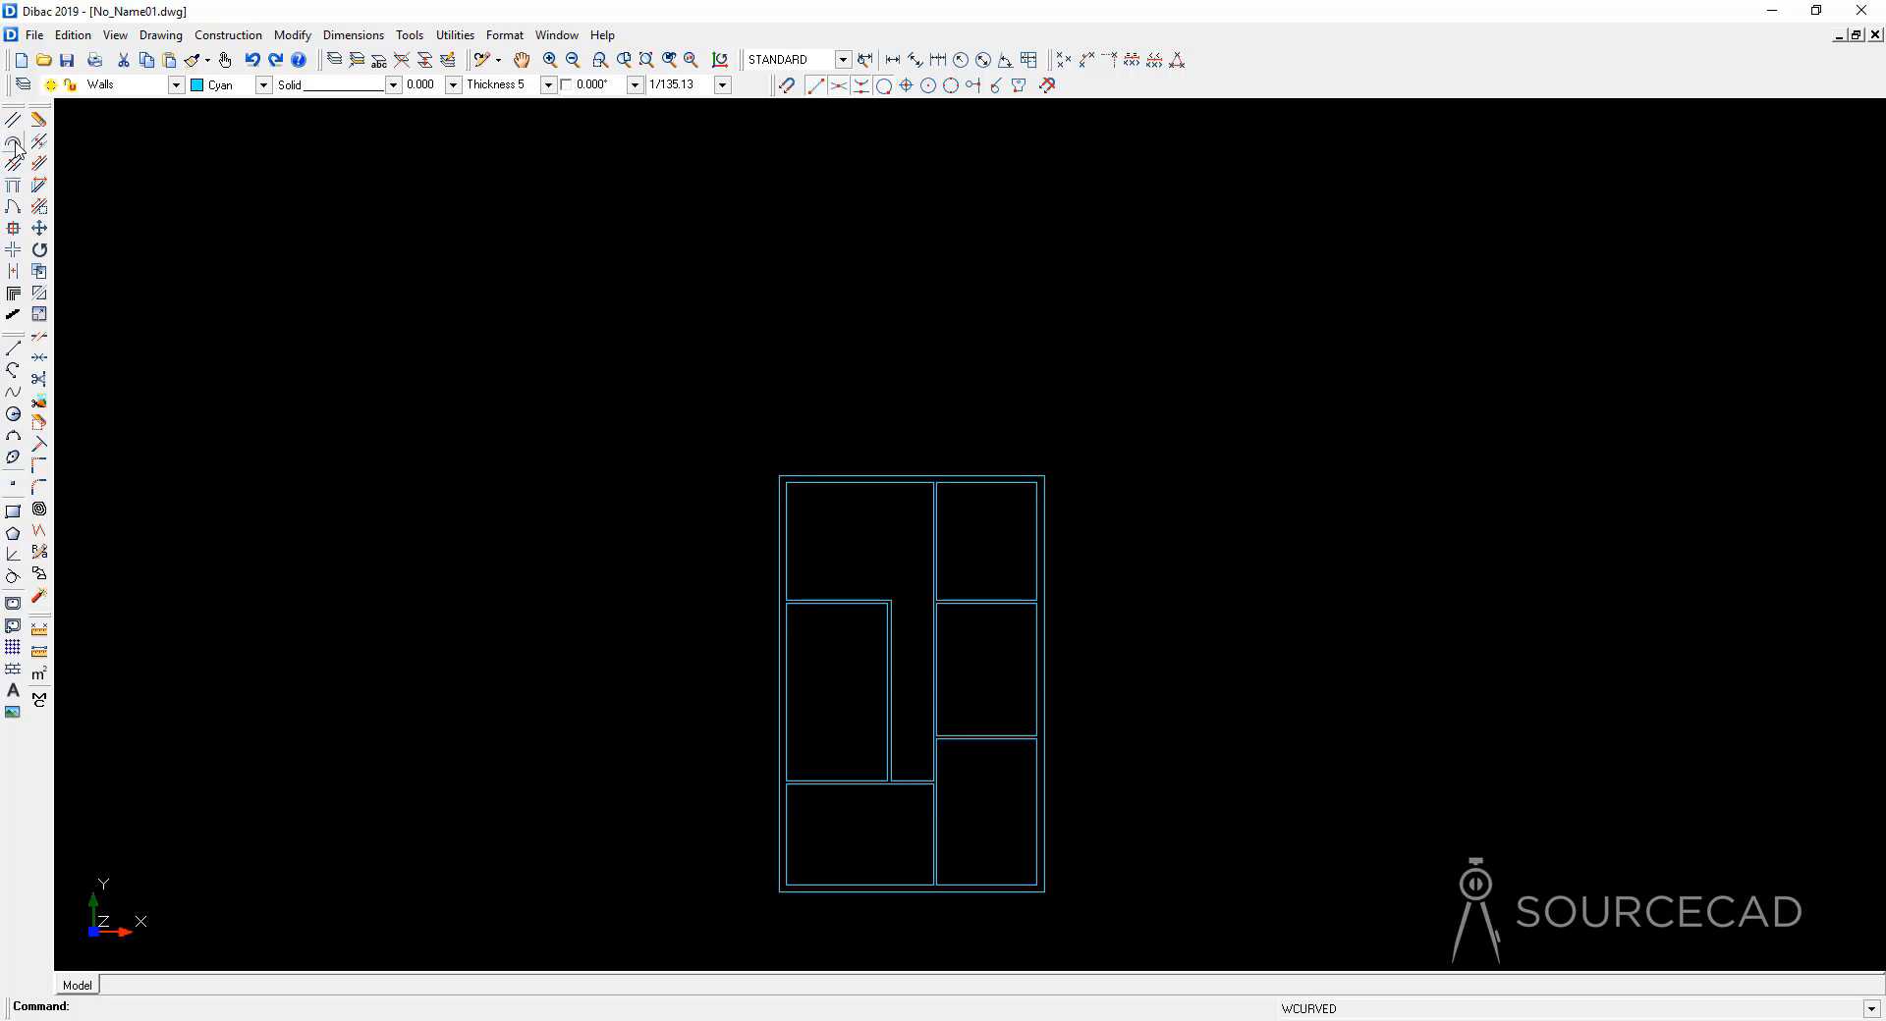
click(777, 475)
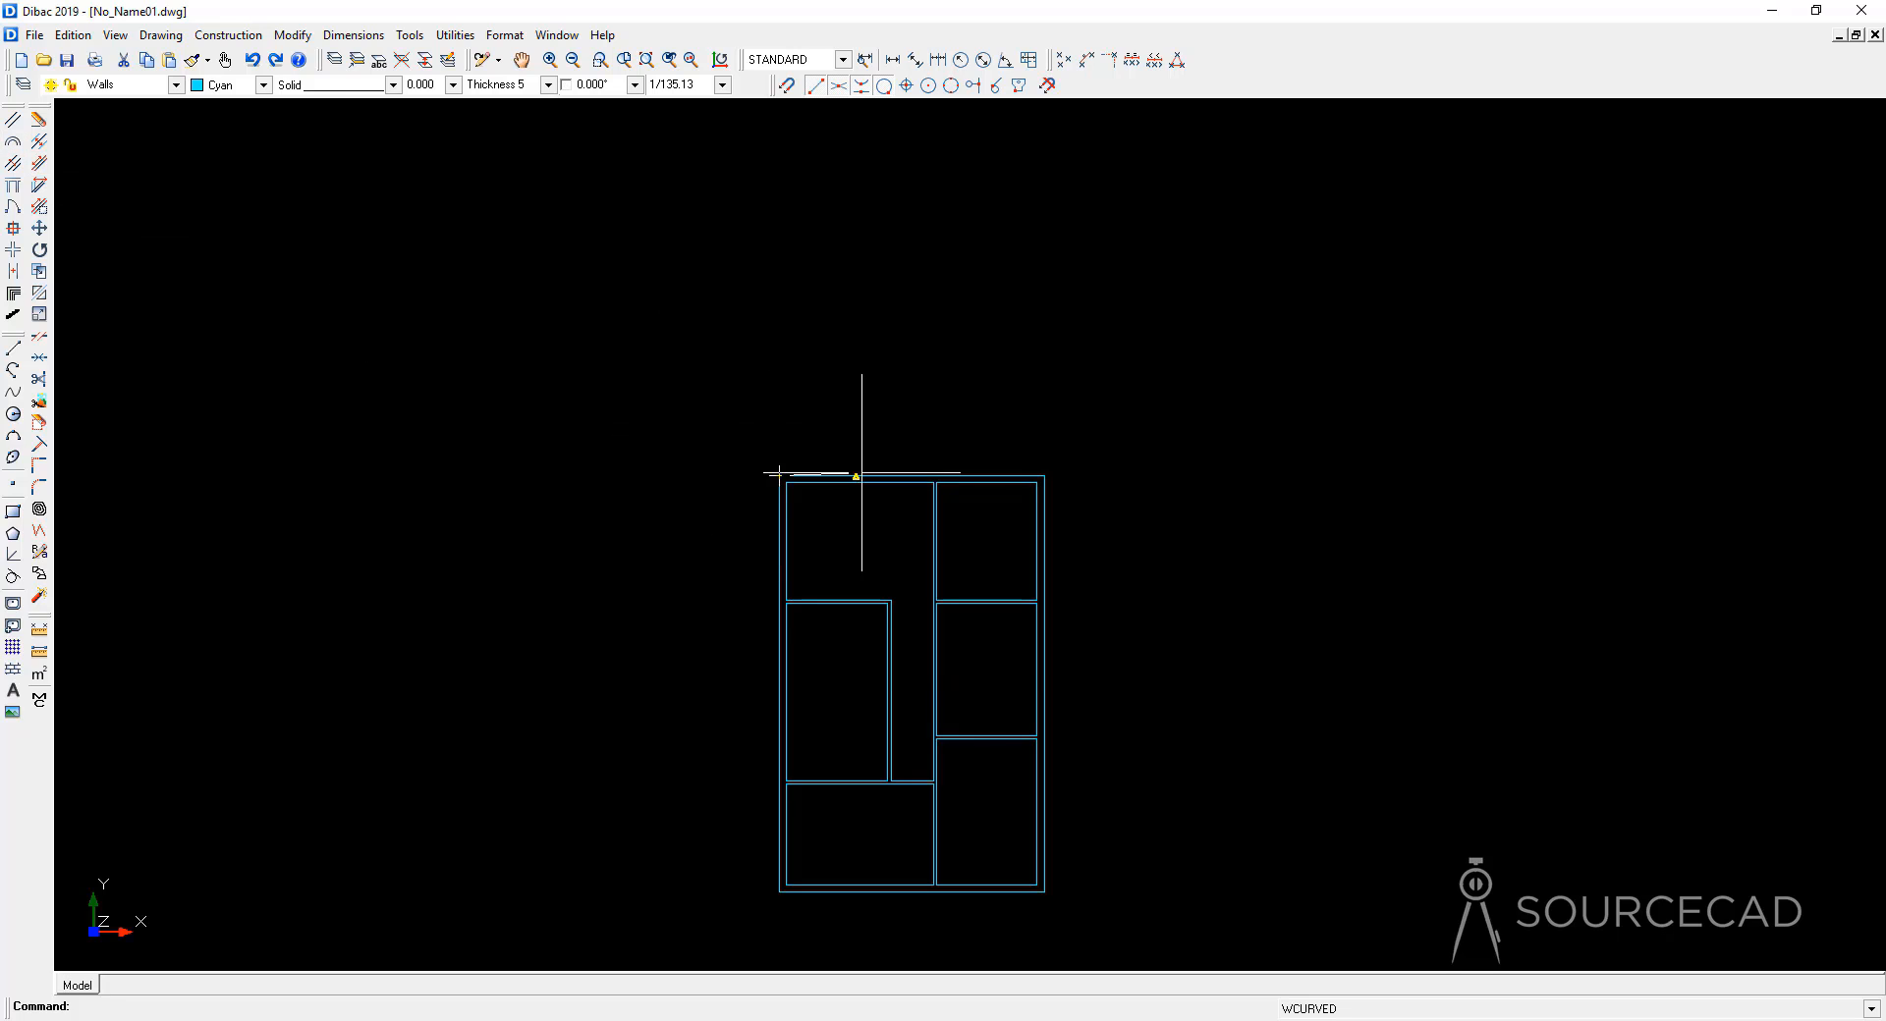
click(1044, 475)
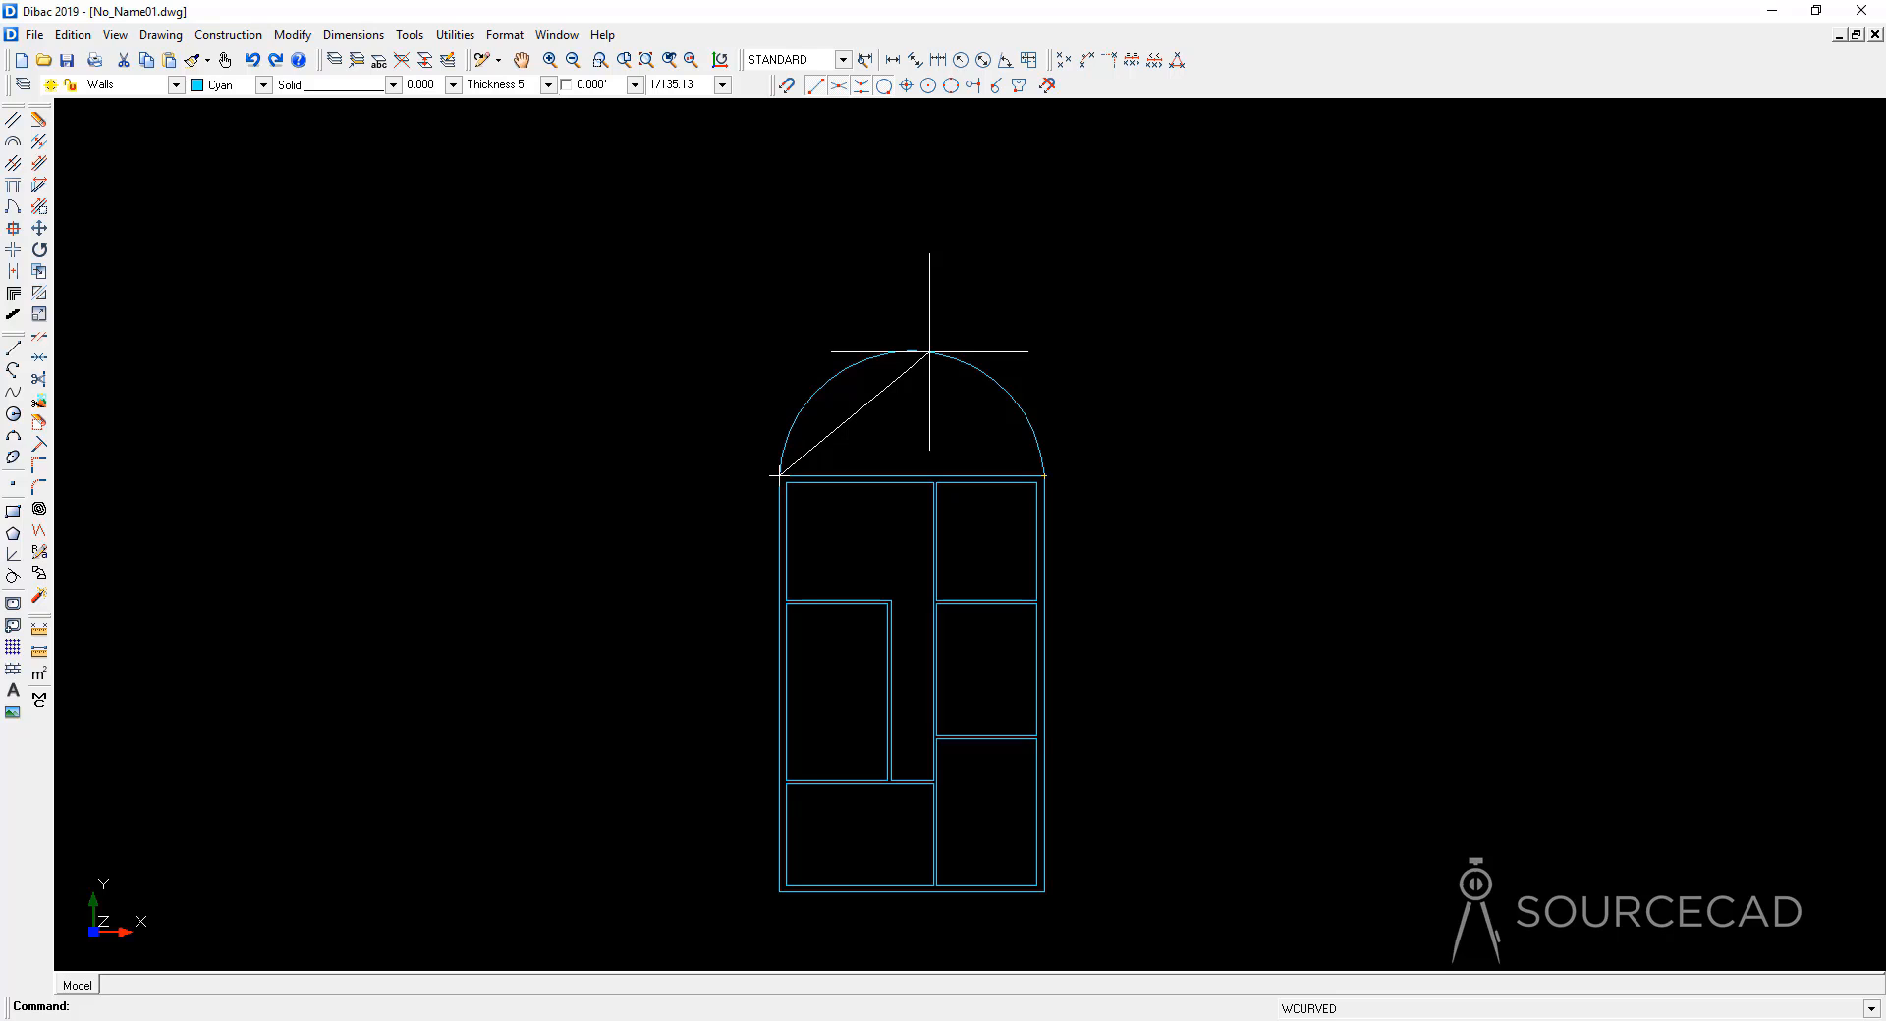
key(Escape)
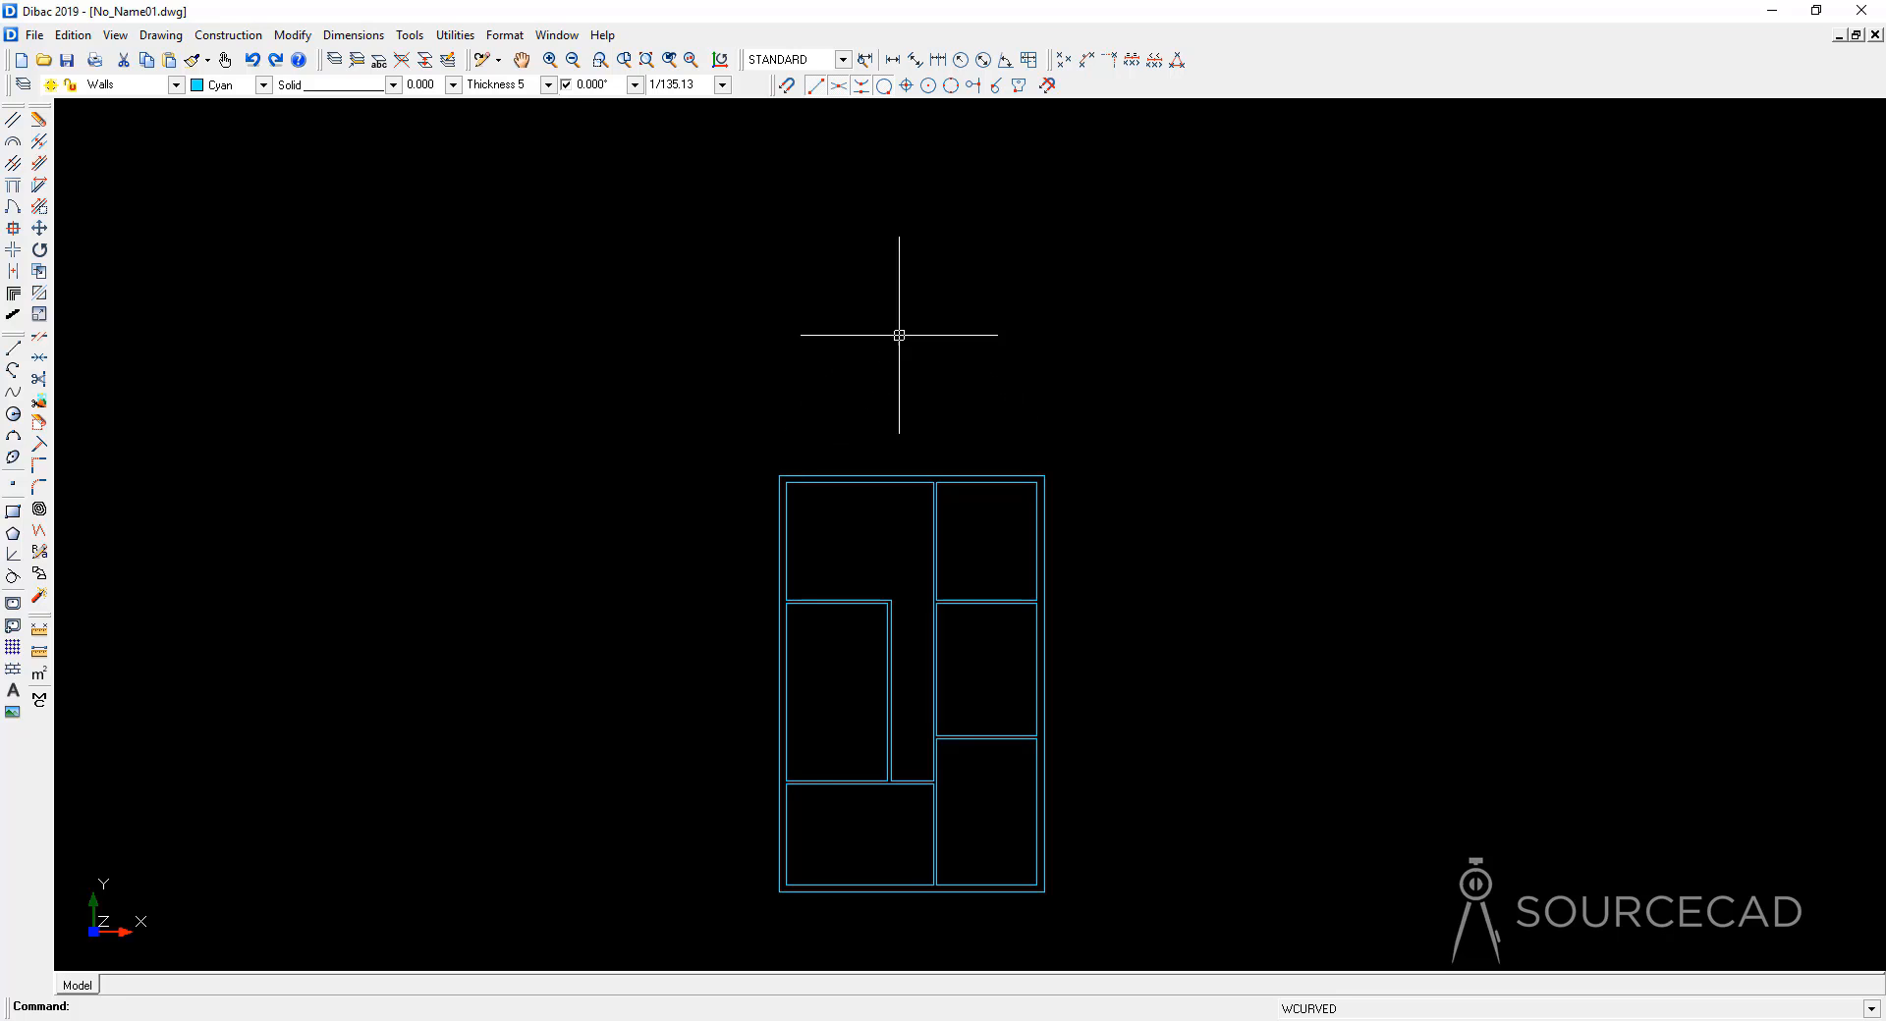
Step: Set the wall thickness to 10 and draw an outward-bulging curved wall between the upper exterior wall's outer corners, thickened inward
click(554, 85)
click(538, 115)
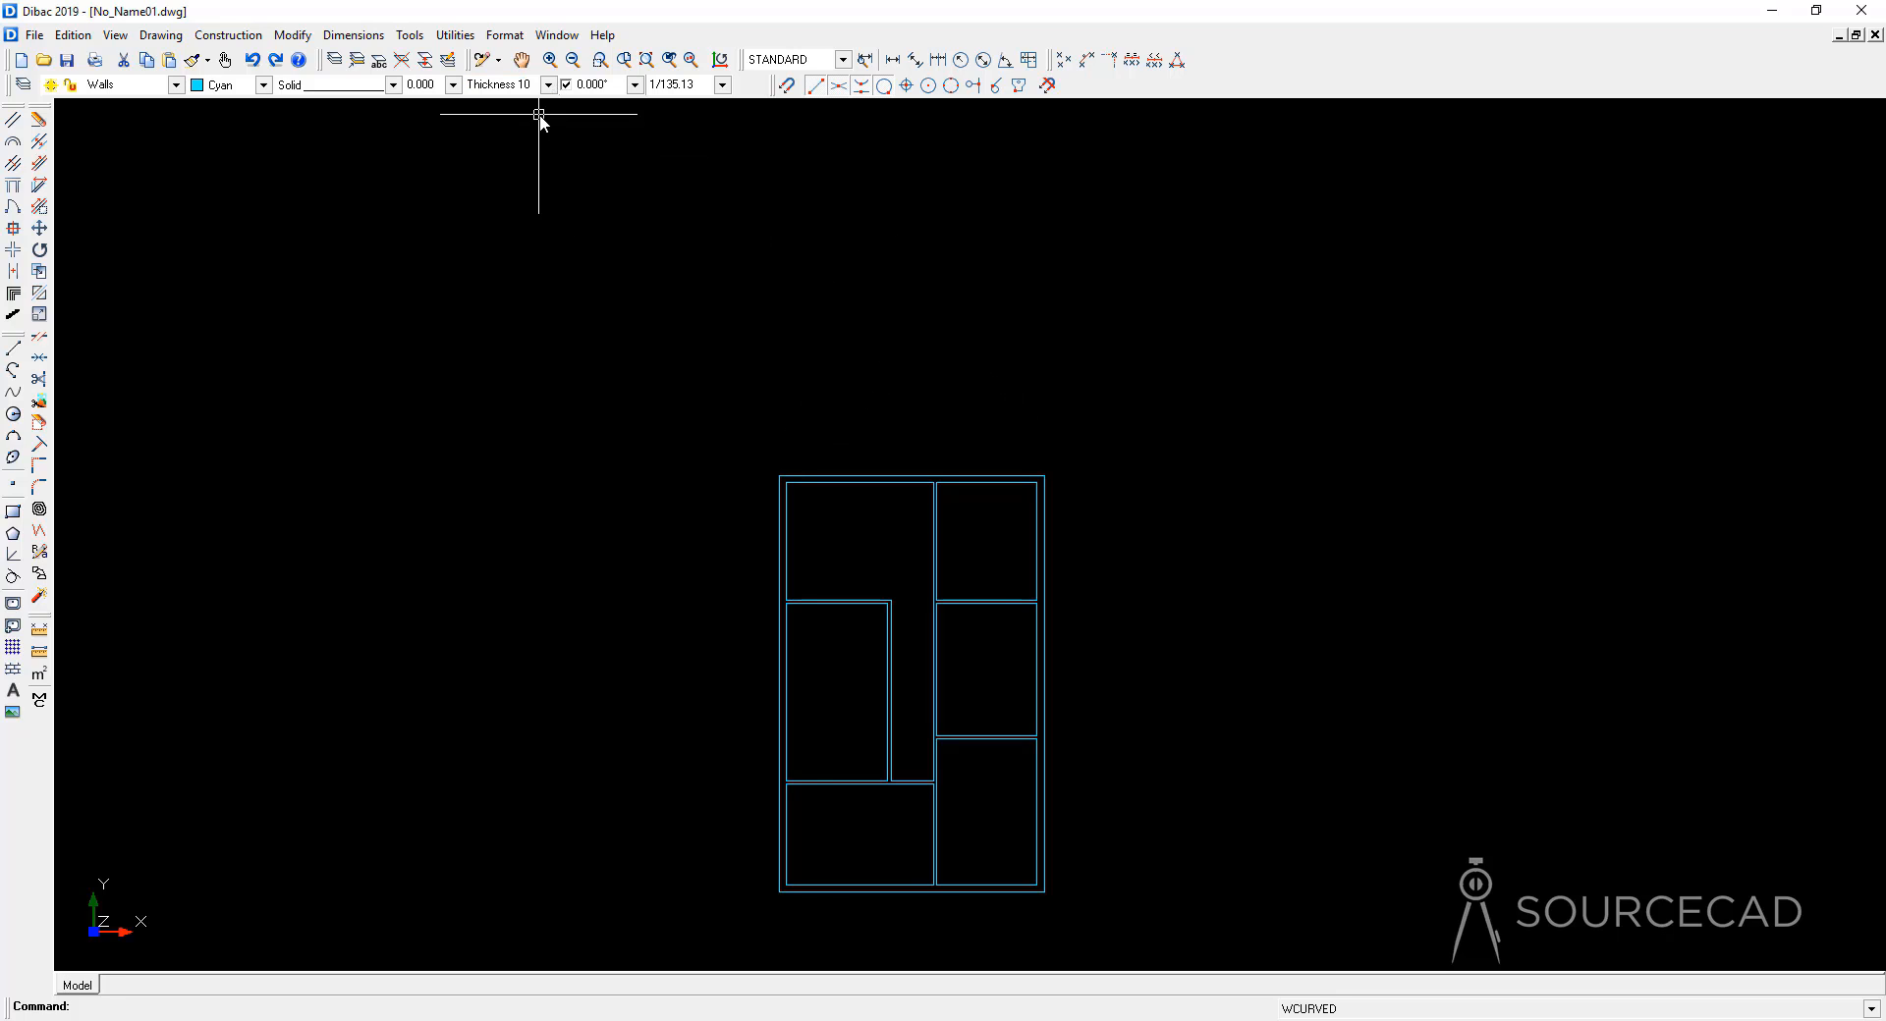
click(14, 143)
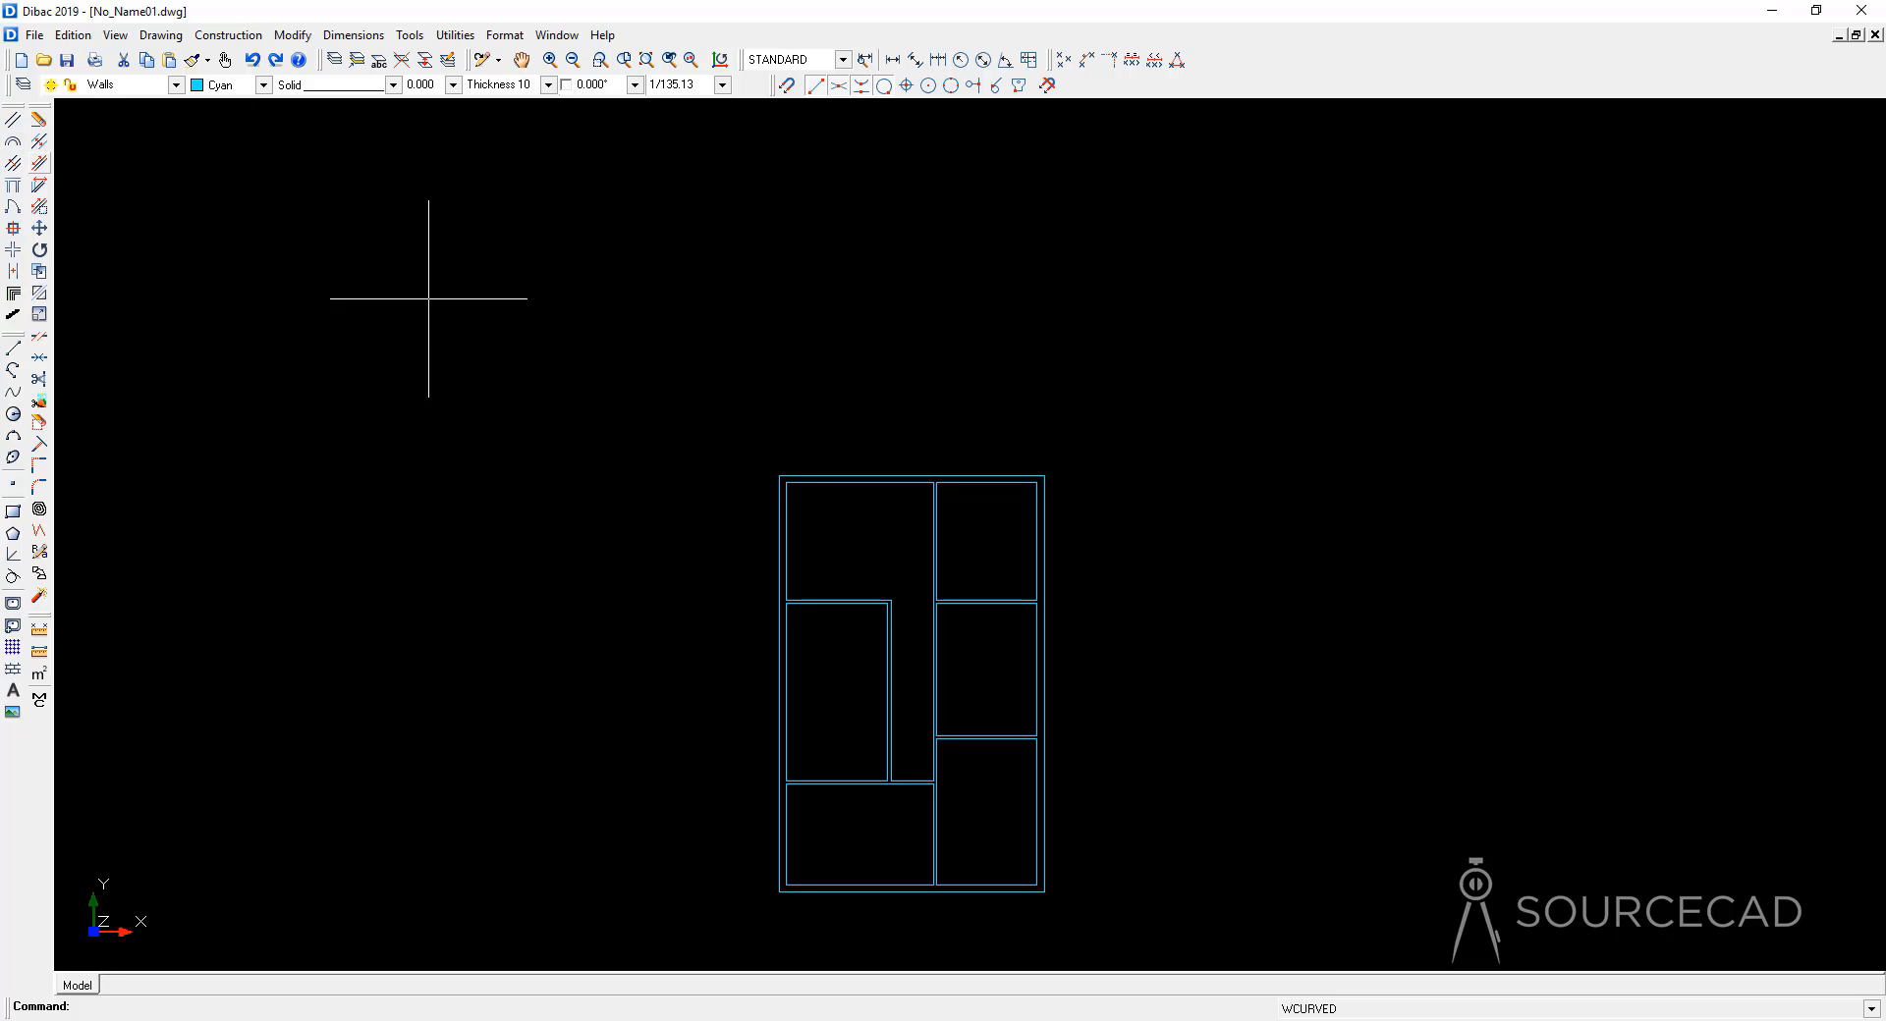
click(775, 477)
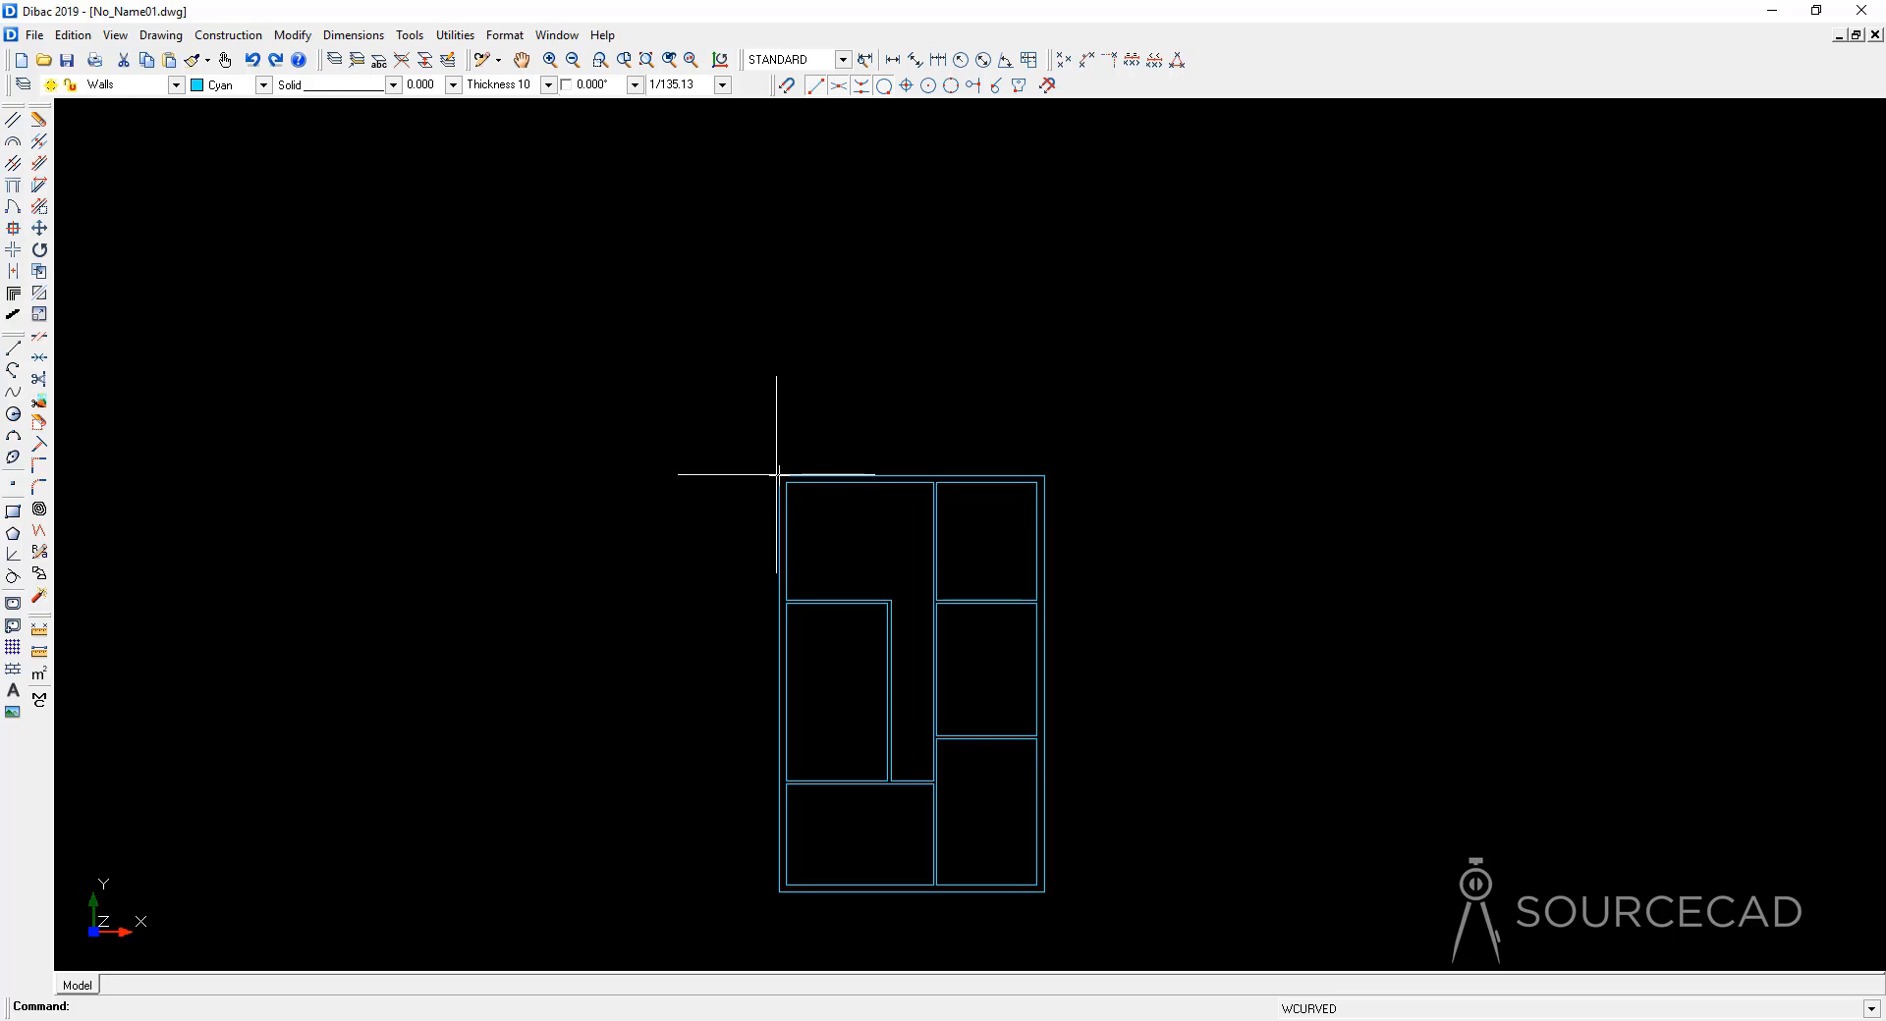
click(1043, 477)
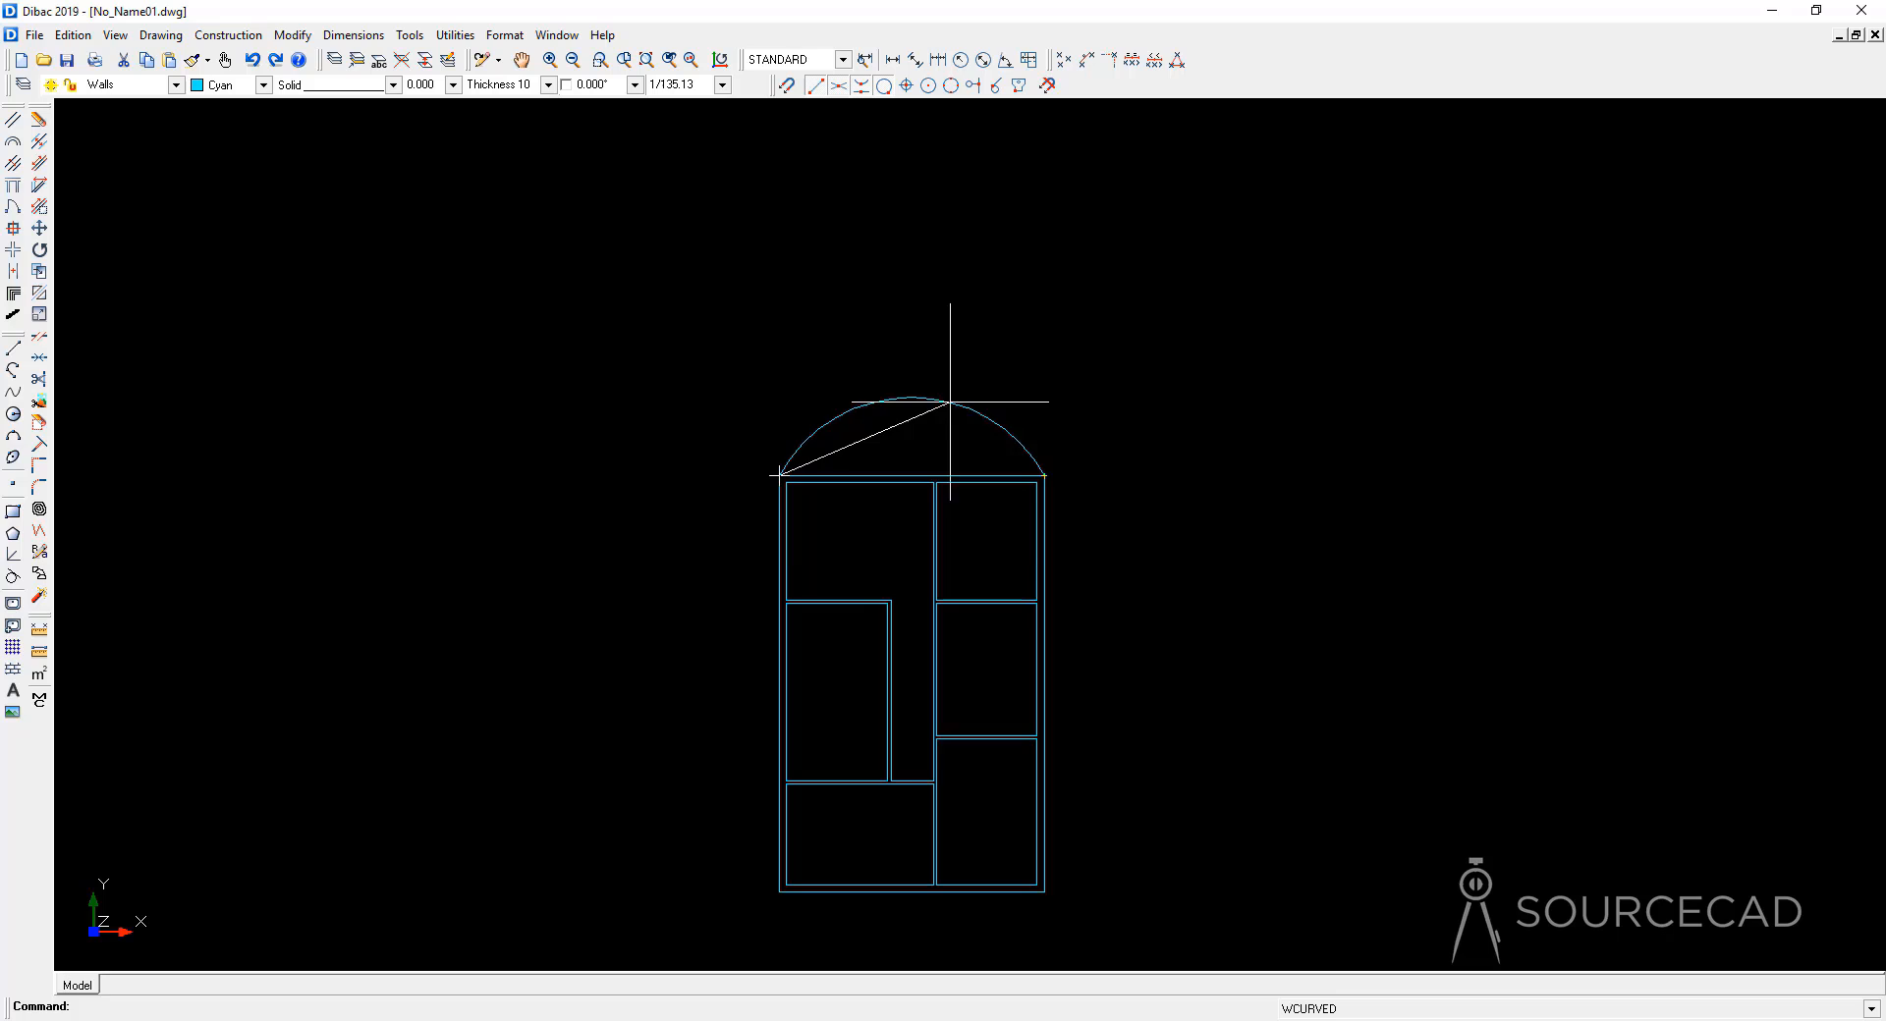
click(927, 356)
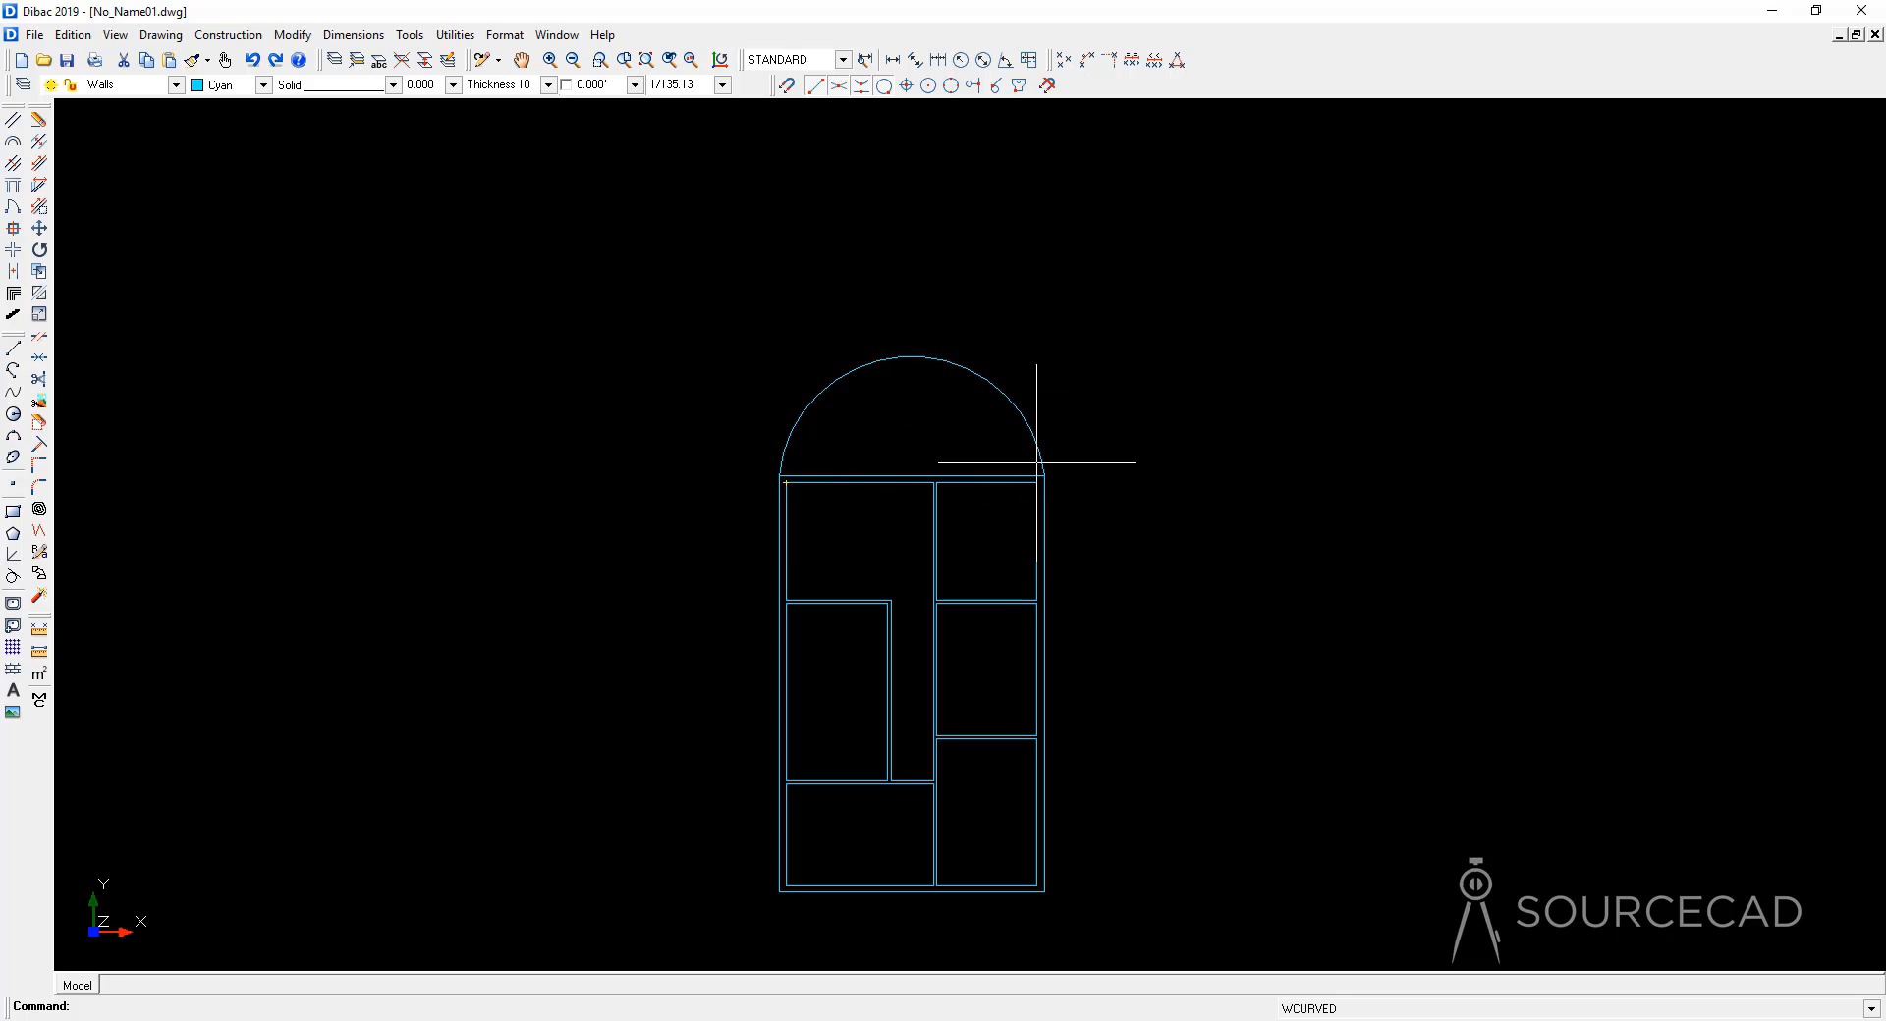
click(923, 373)
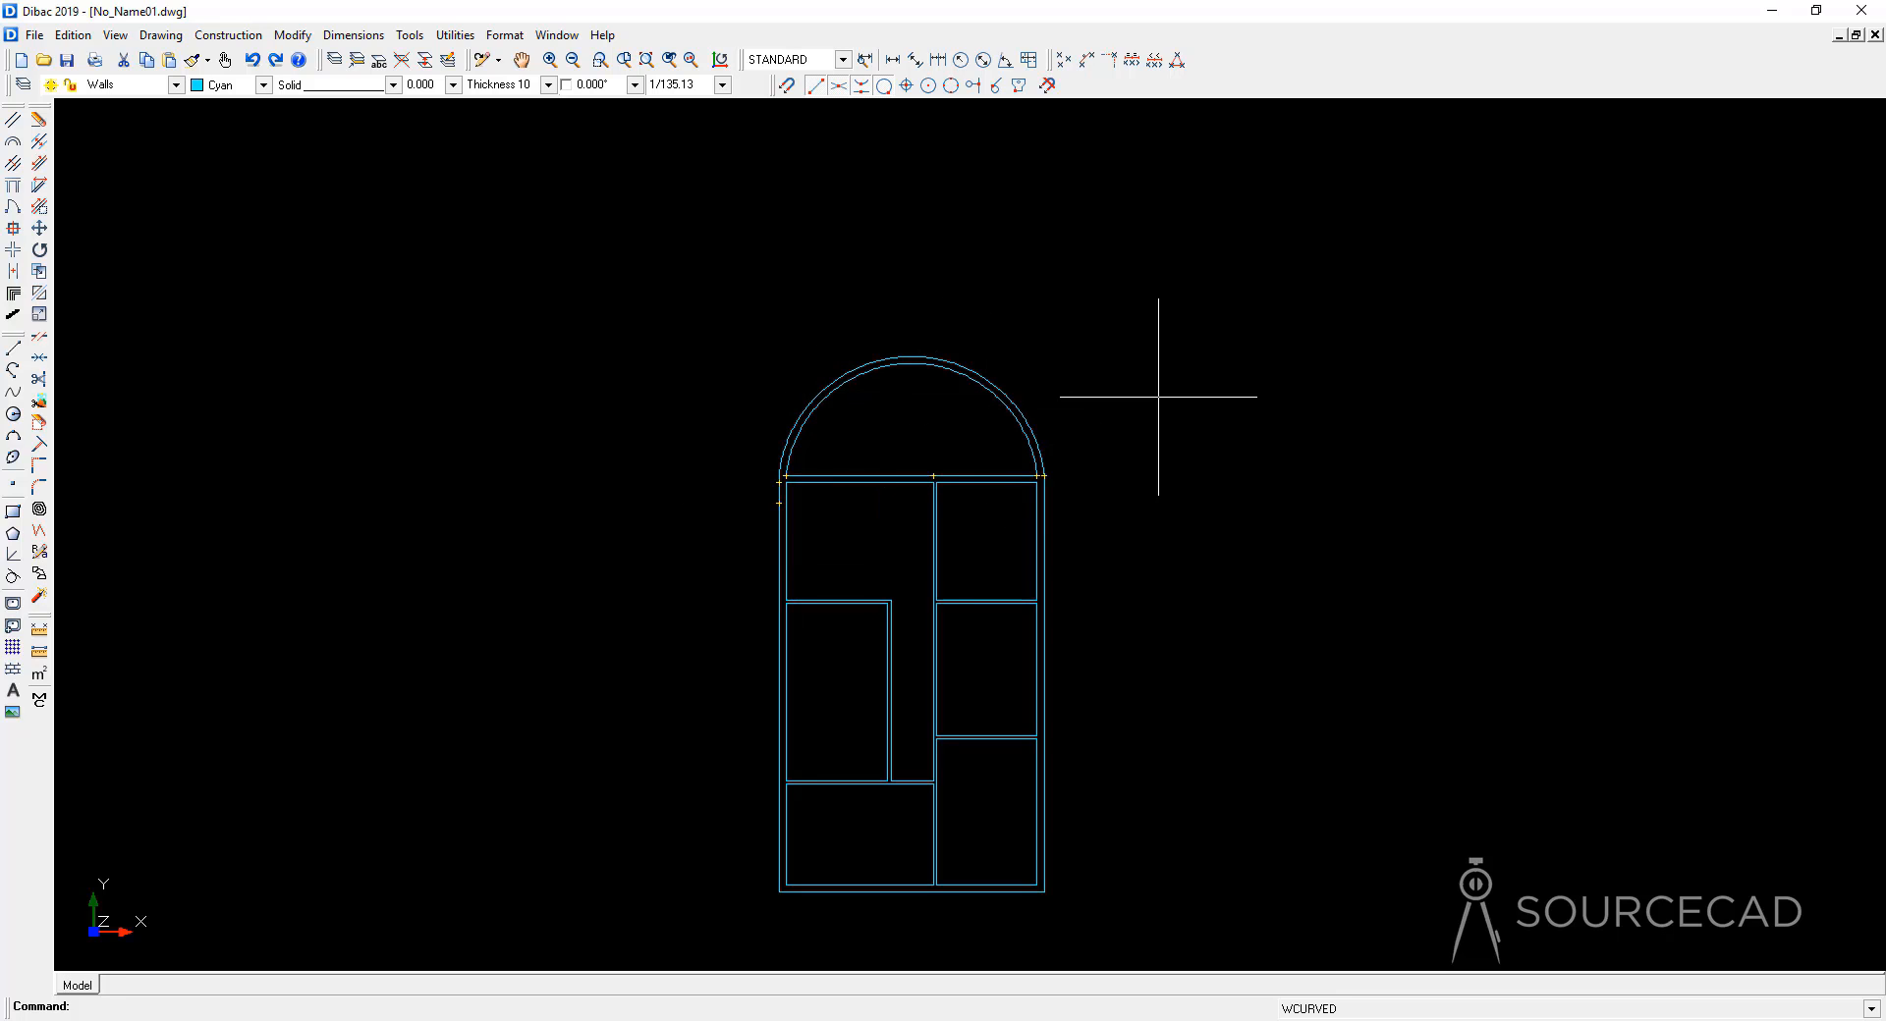
key(Escape)
Step: Draw a vertical wall from the upper exterior wall, in line with the central partition's left line, up to the curved wall
scroll(934, 467, up, 5)
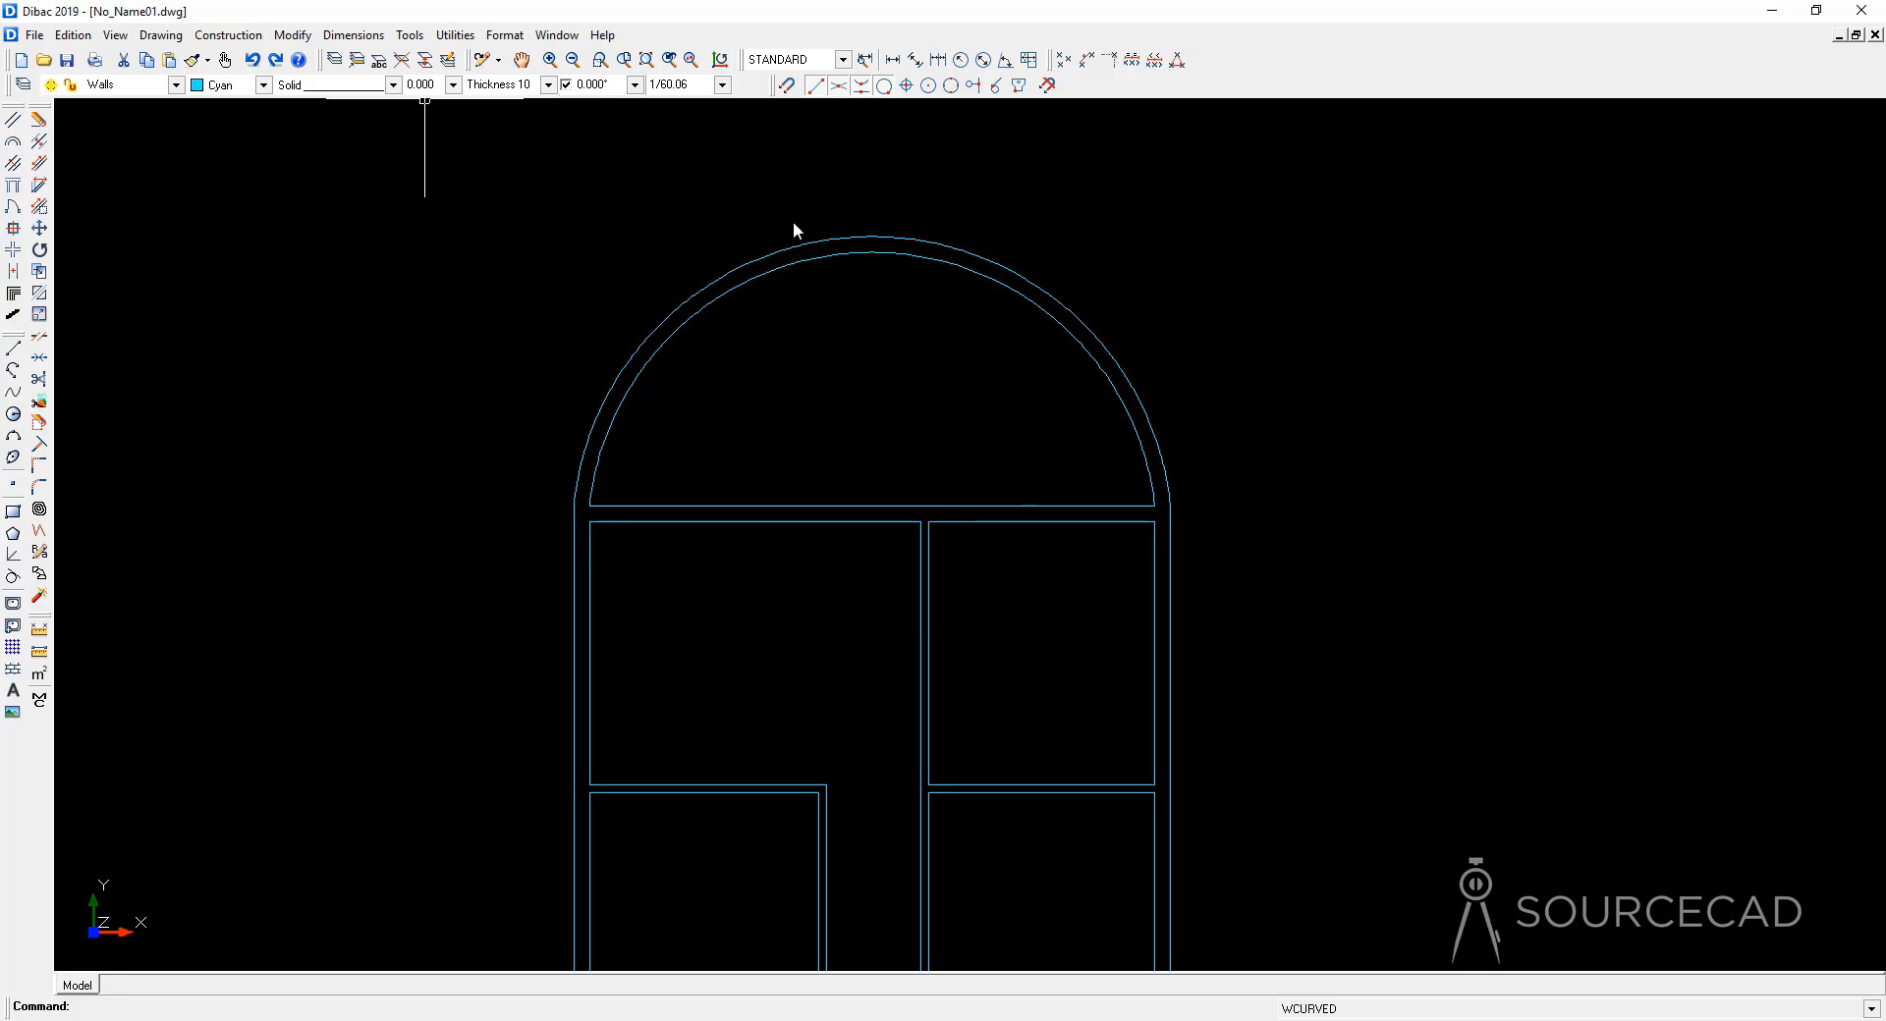
click(13, 121)
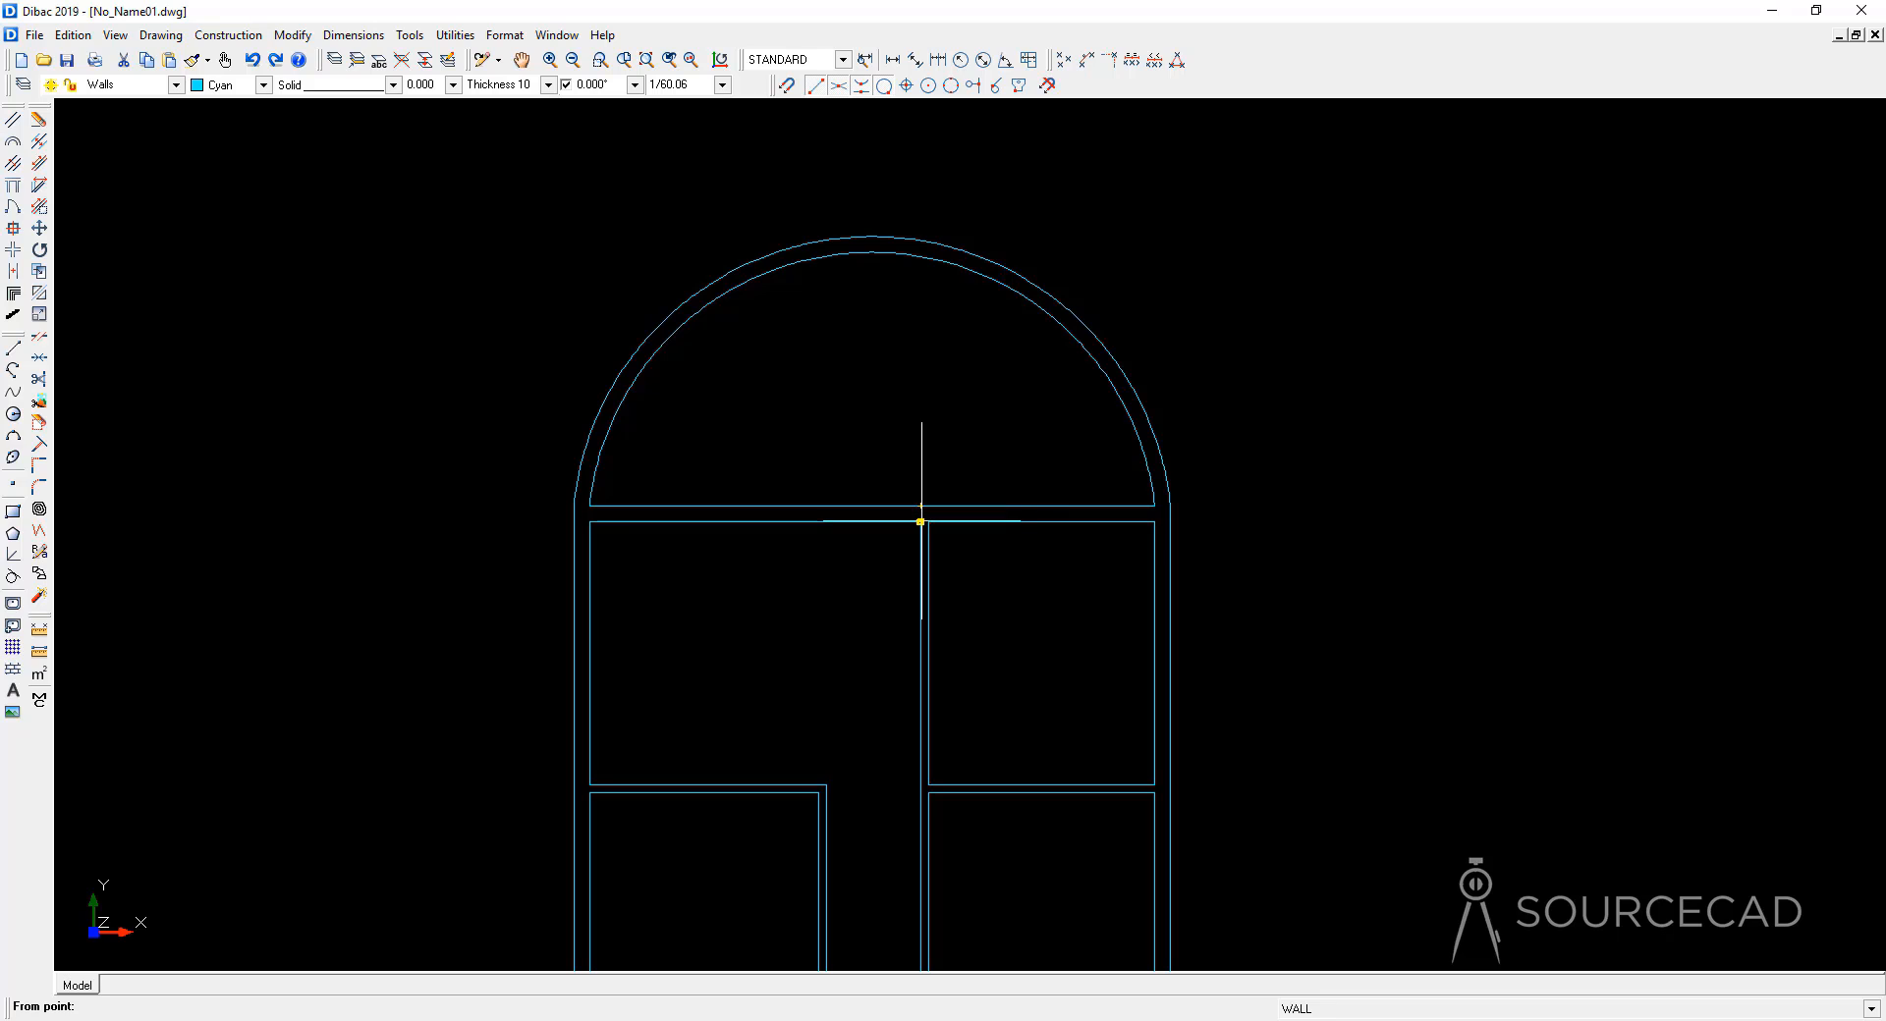
click(921, 508)
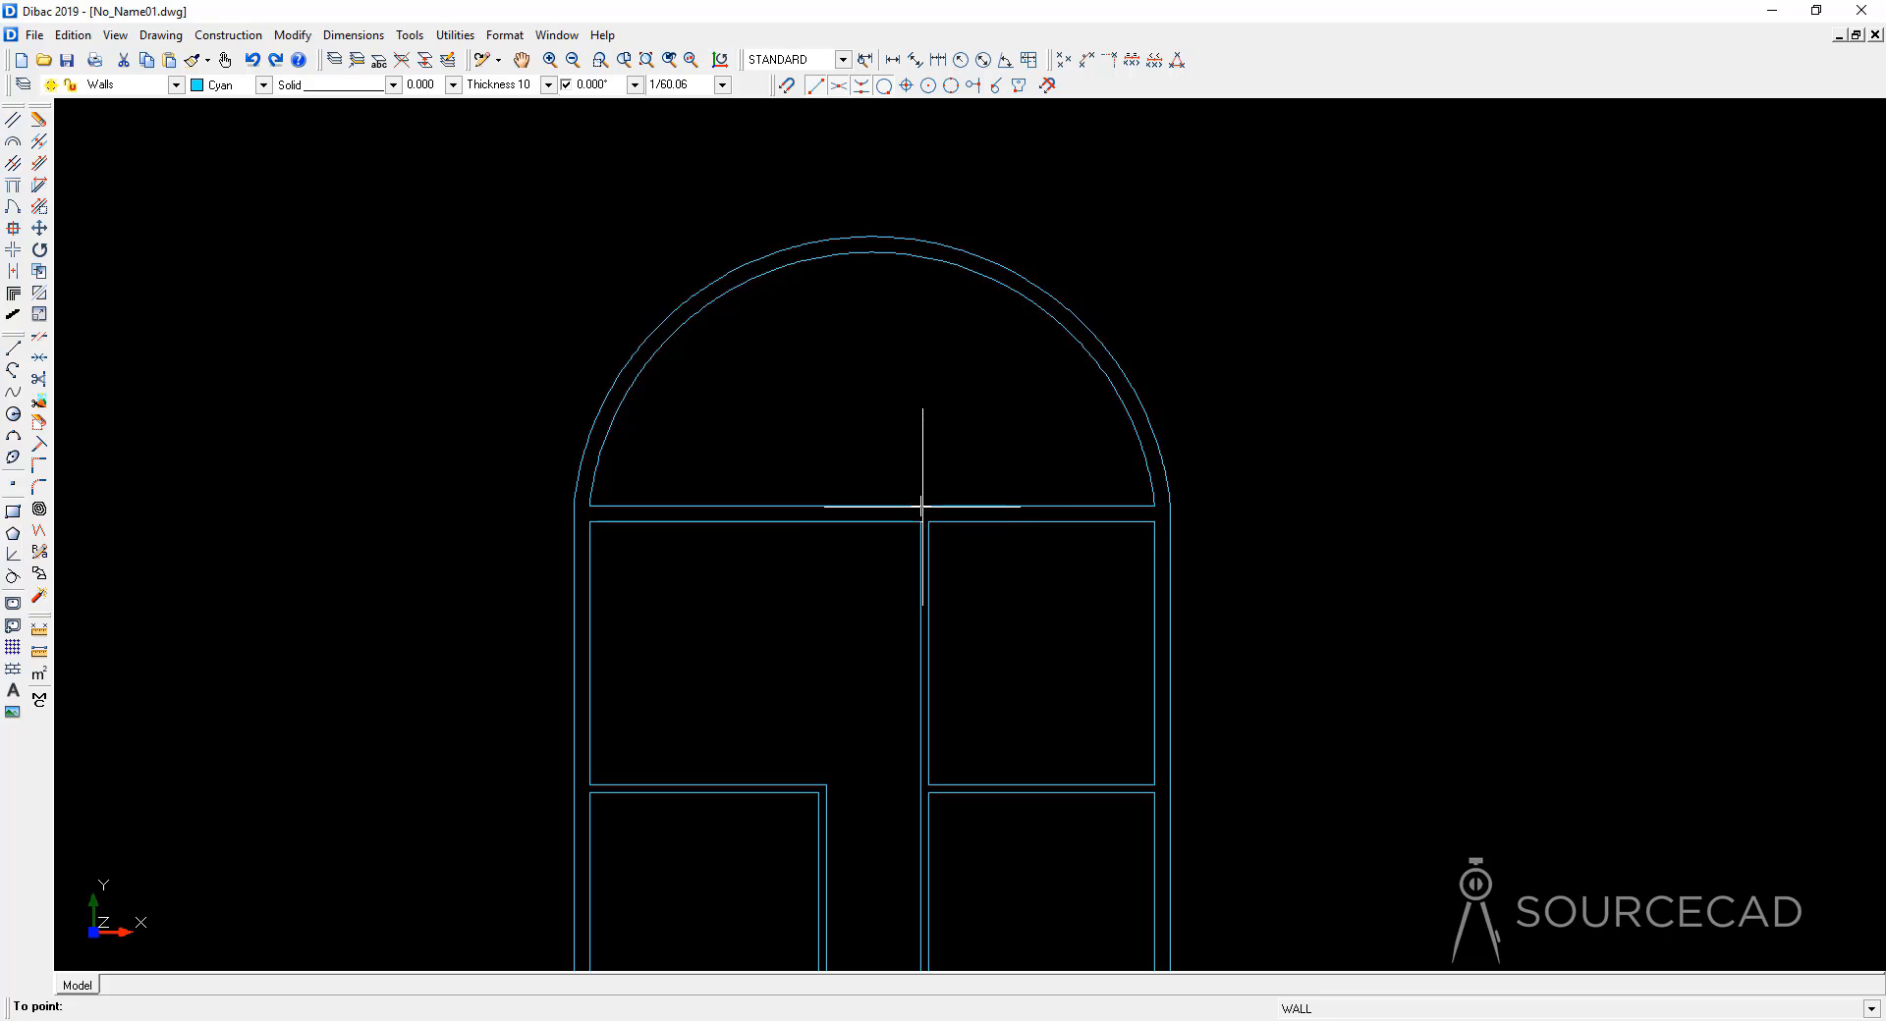
click(919, 255)
key(Escape)
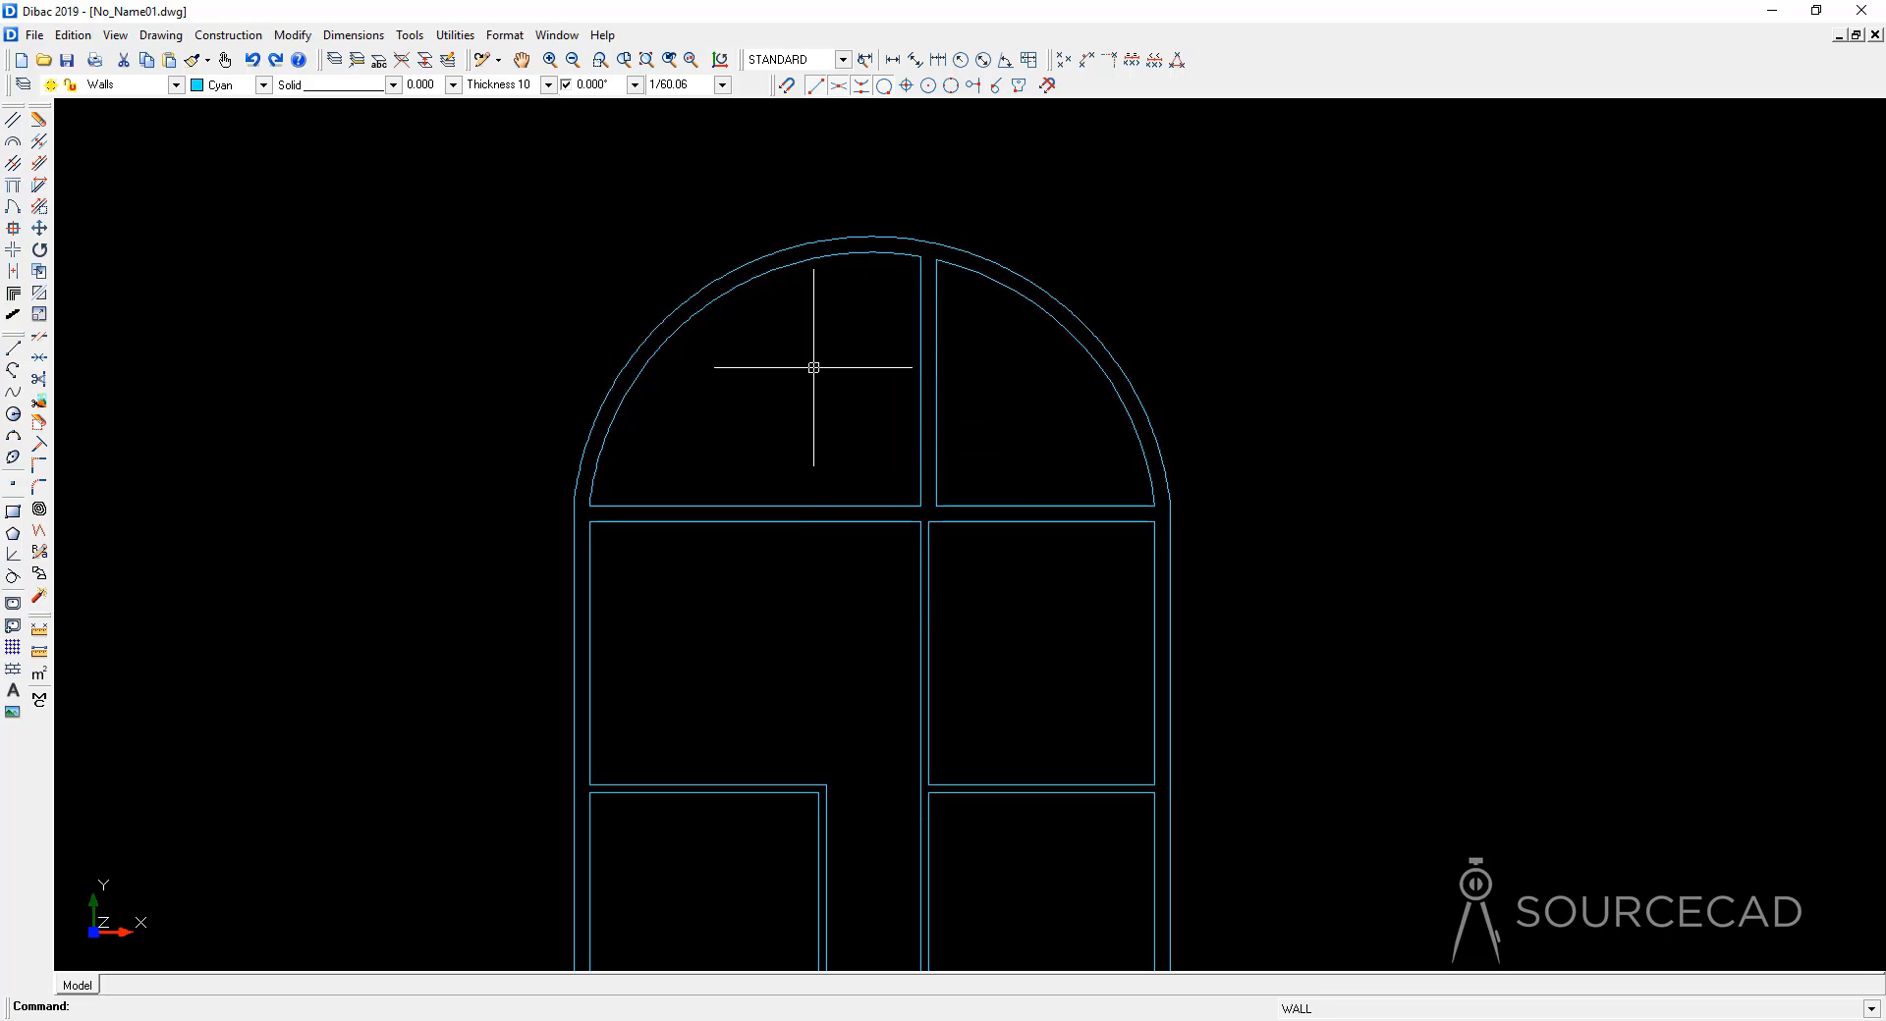
Step: Delete the part of the curved wall to the right of the new vertical wall
scroll(1031, 591, down, 2)
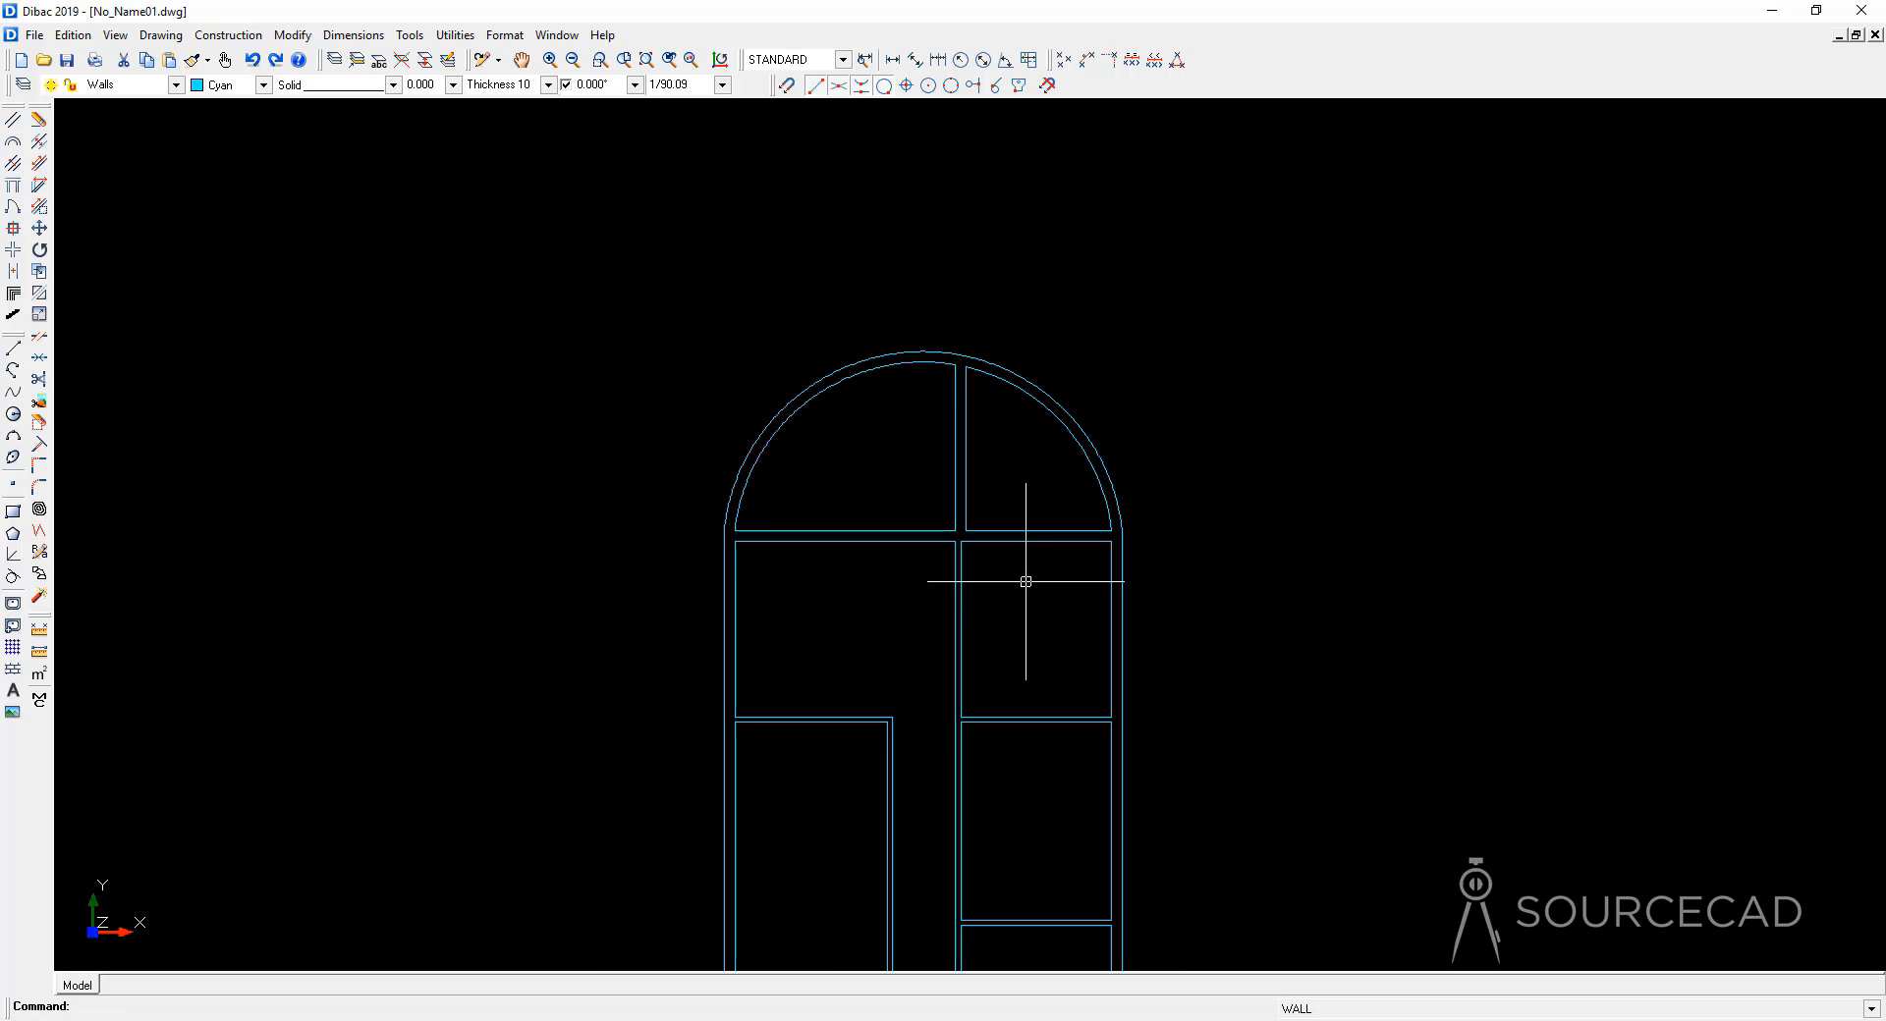
middle_drag(1023, 580, 901, 574)
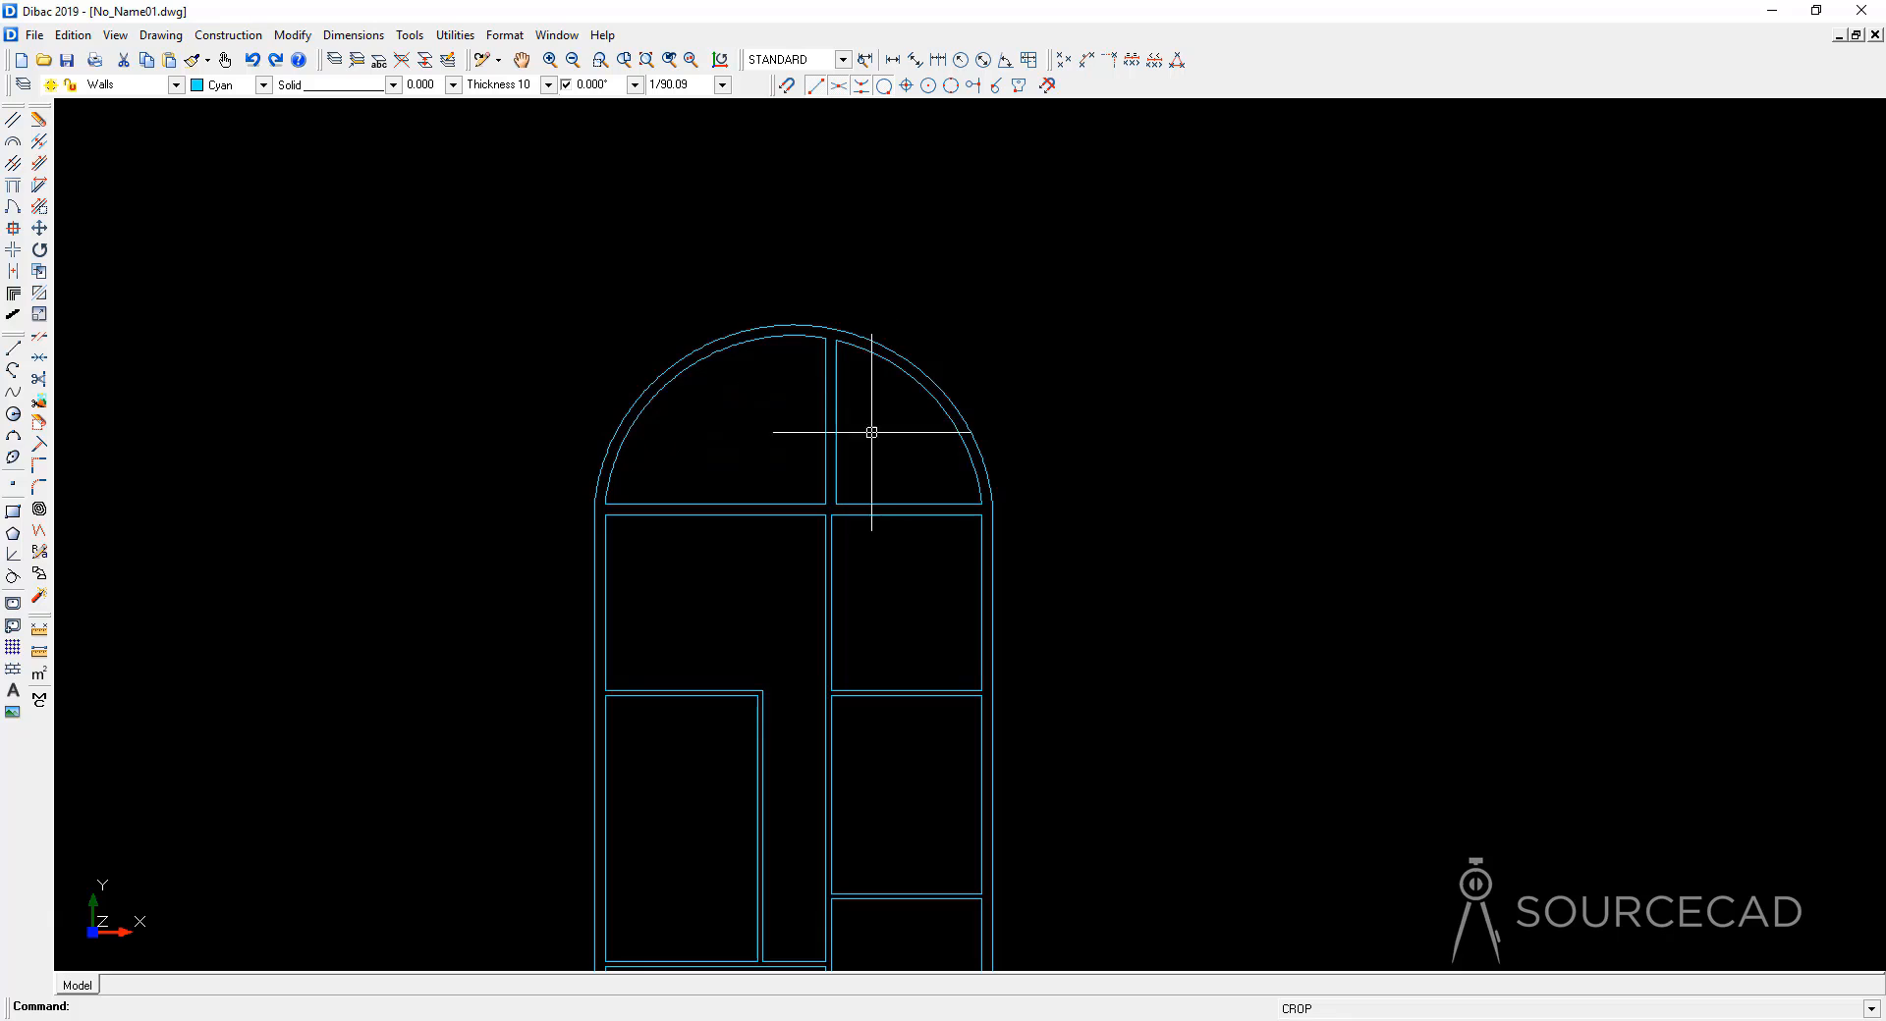
click(879, 344)
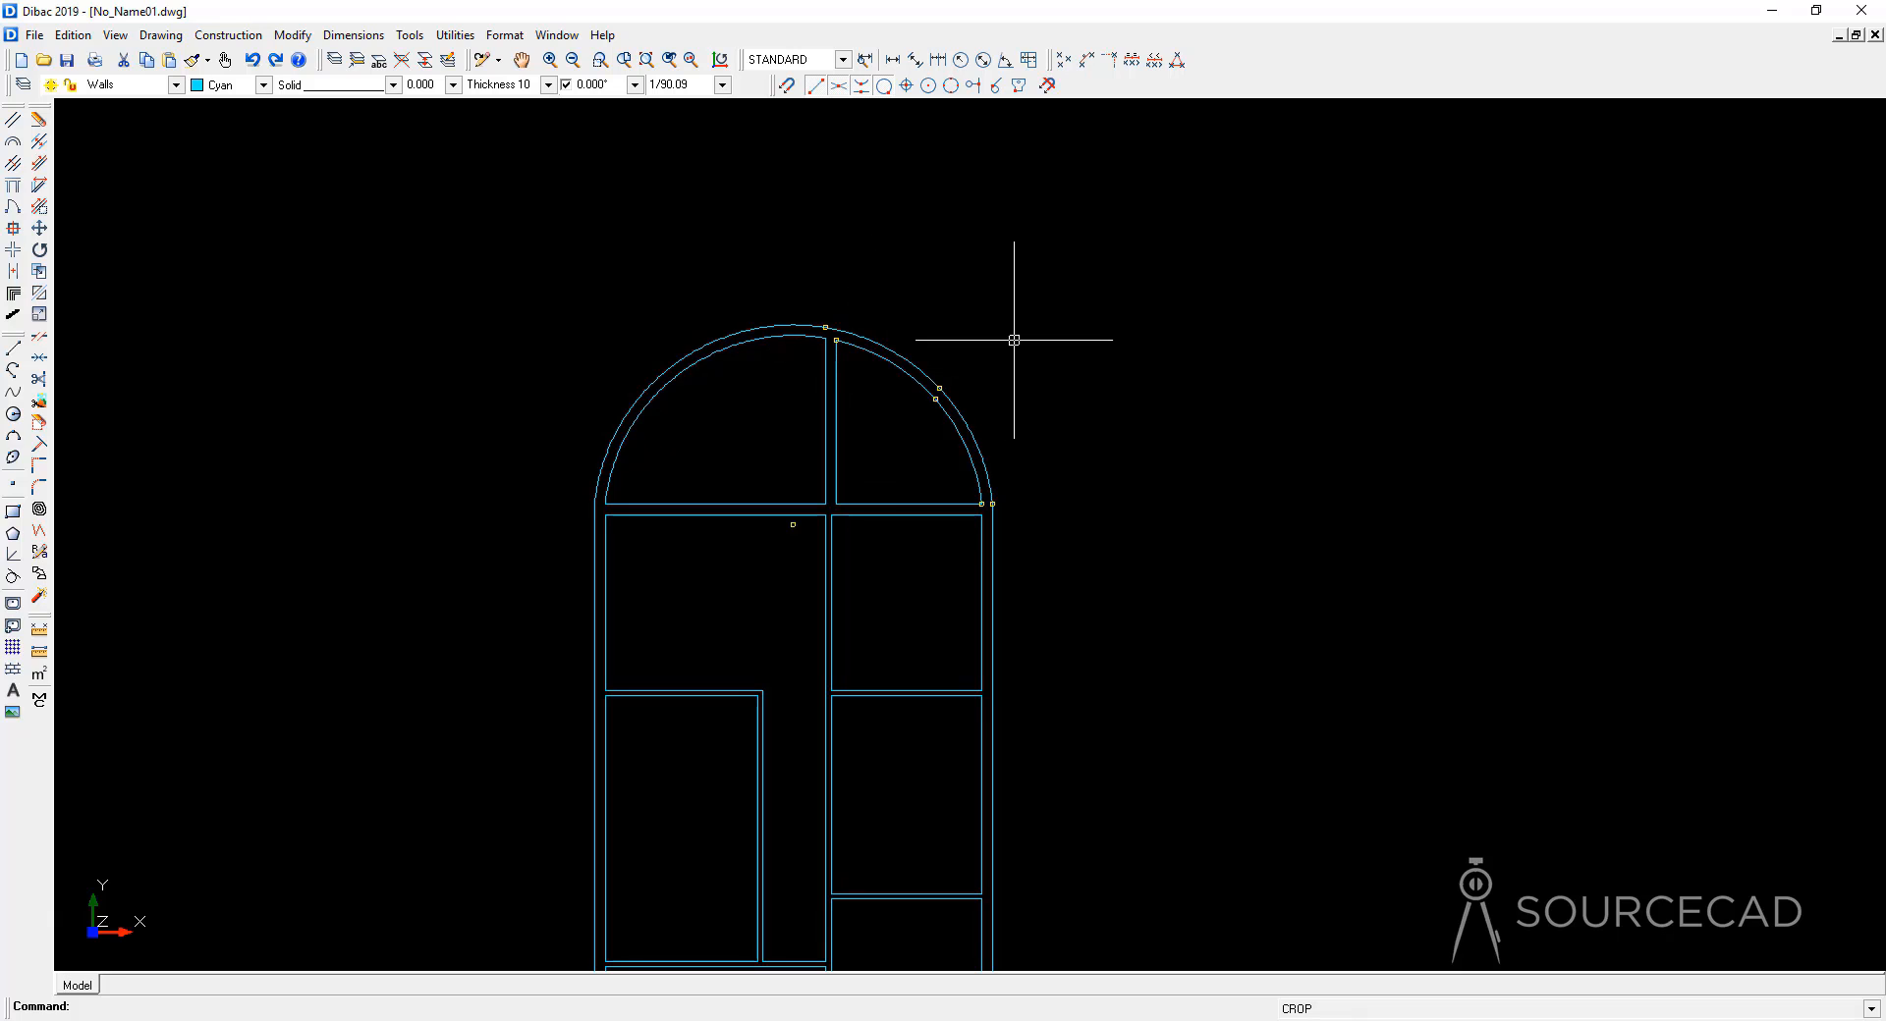
key(Delete)
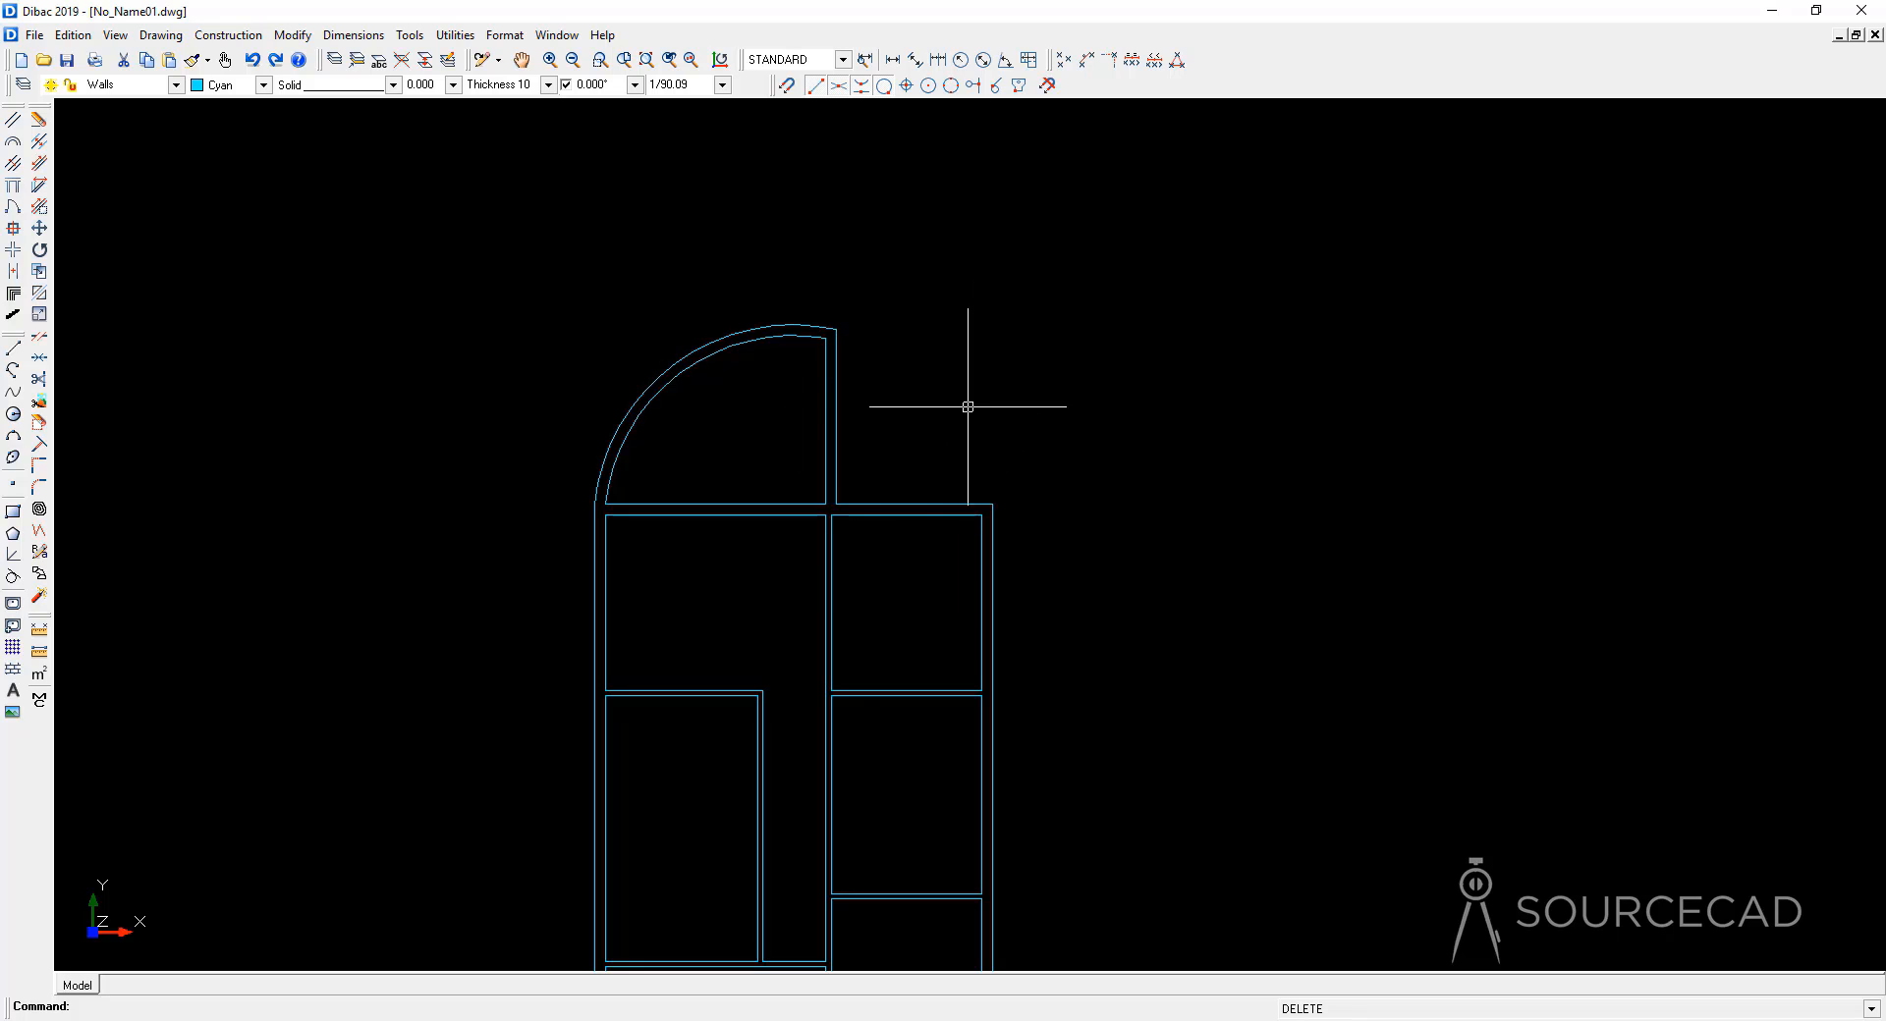
Step: Delete the horizontal wall segment between the curved area and the upper left room
scroll(1081, 510, down, 1)
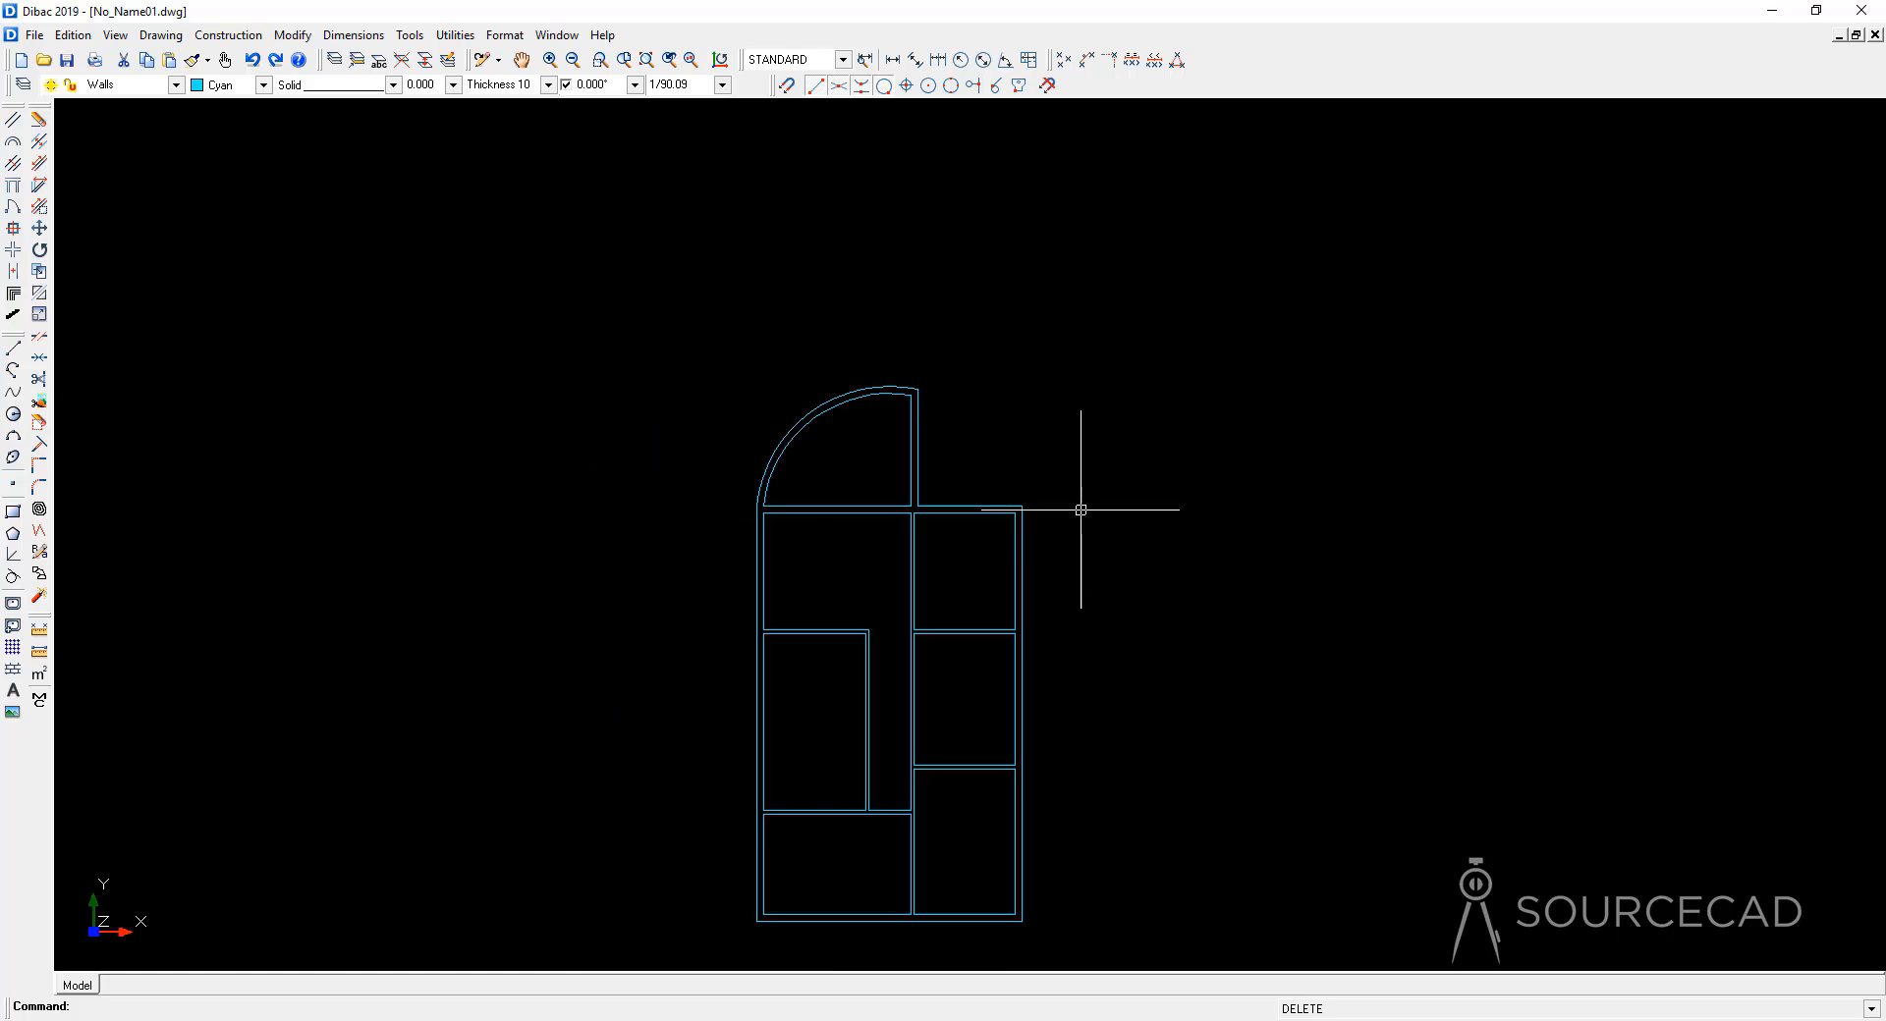
middle_drag(1107, 716, 1139, 613)
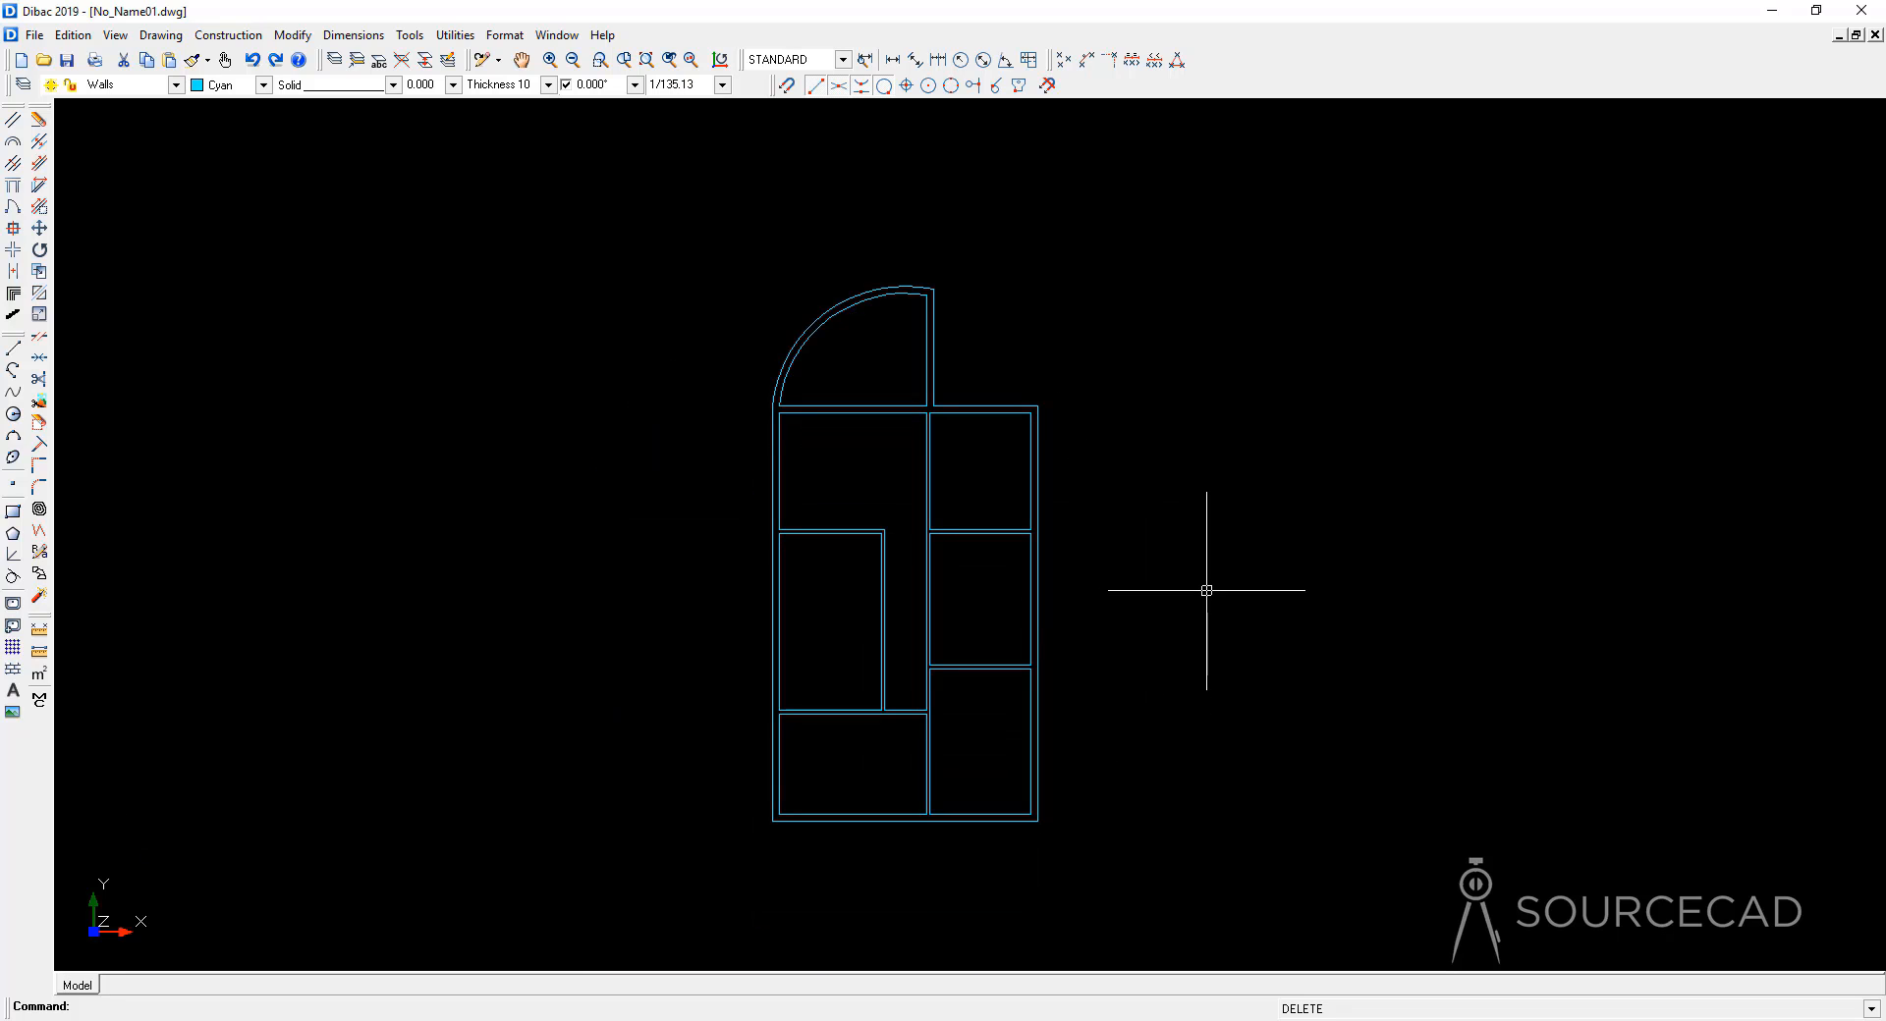
click(850, 414)
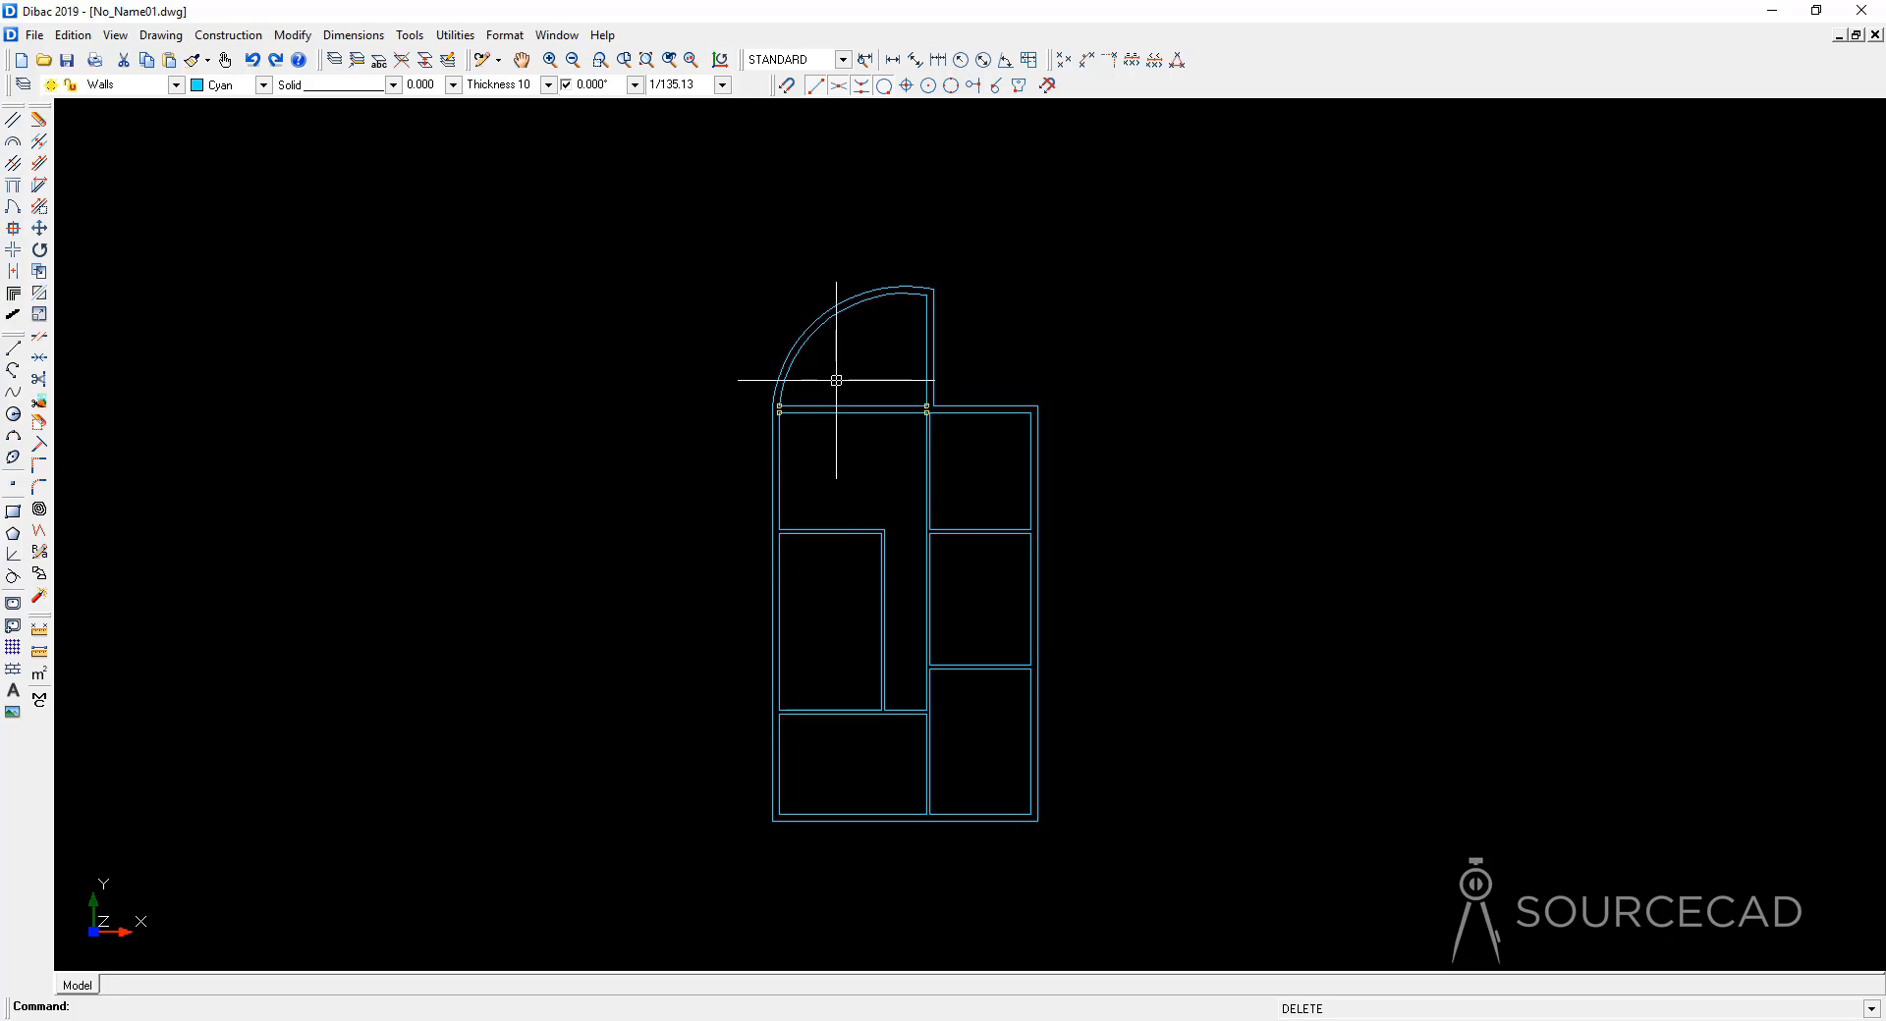
key(Delete)
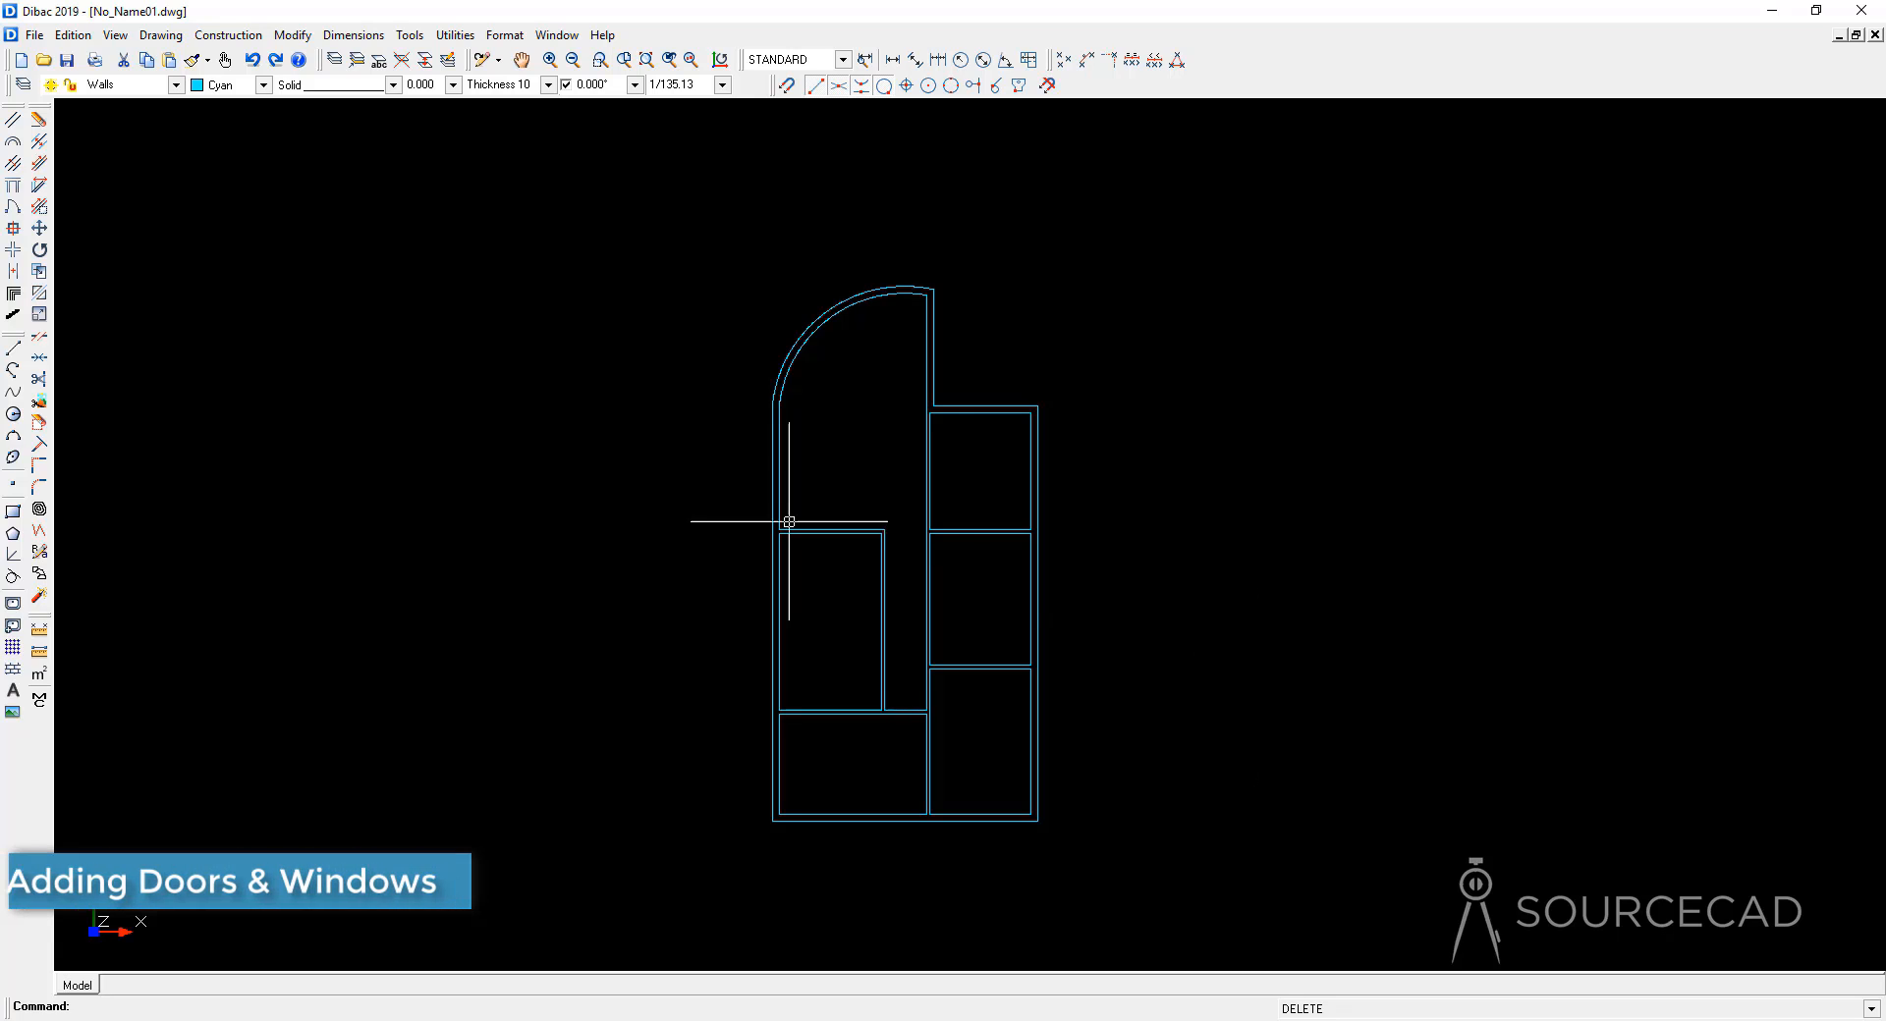
Step: Set up a single interior door with a main slab width of 36, leave its placement, and make Doors the current layer
click(13, 206)
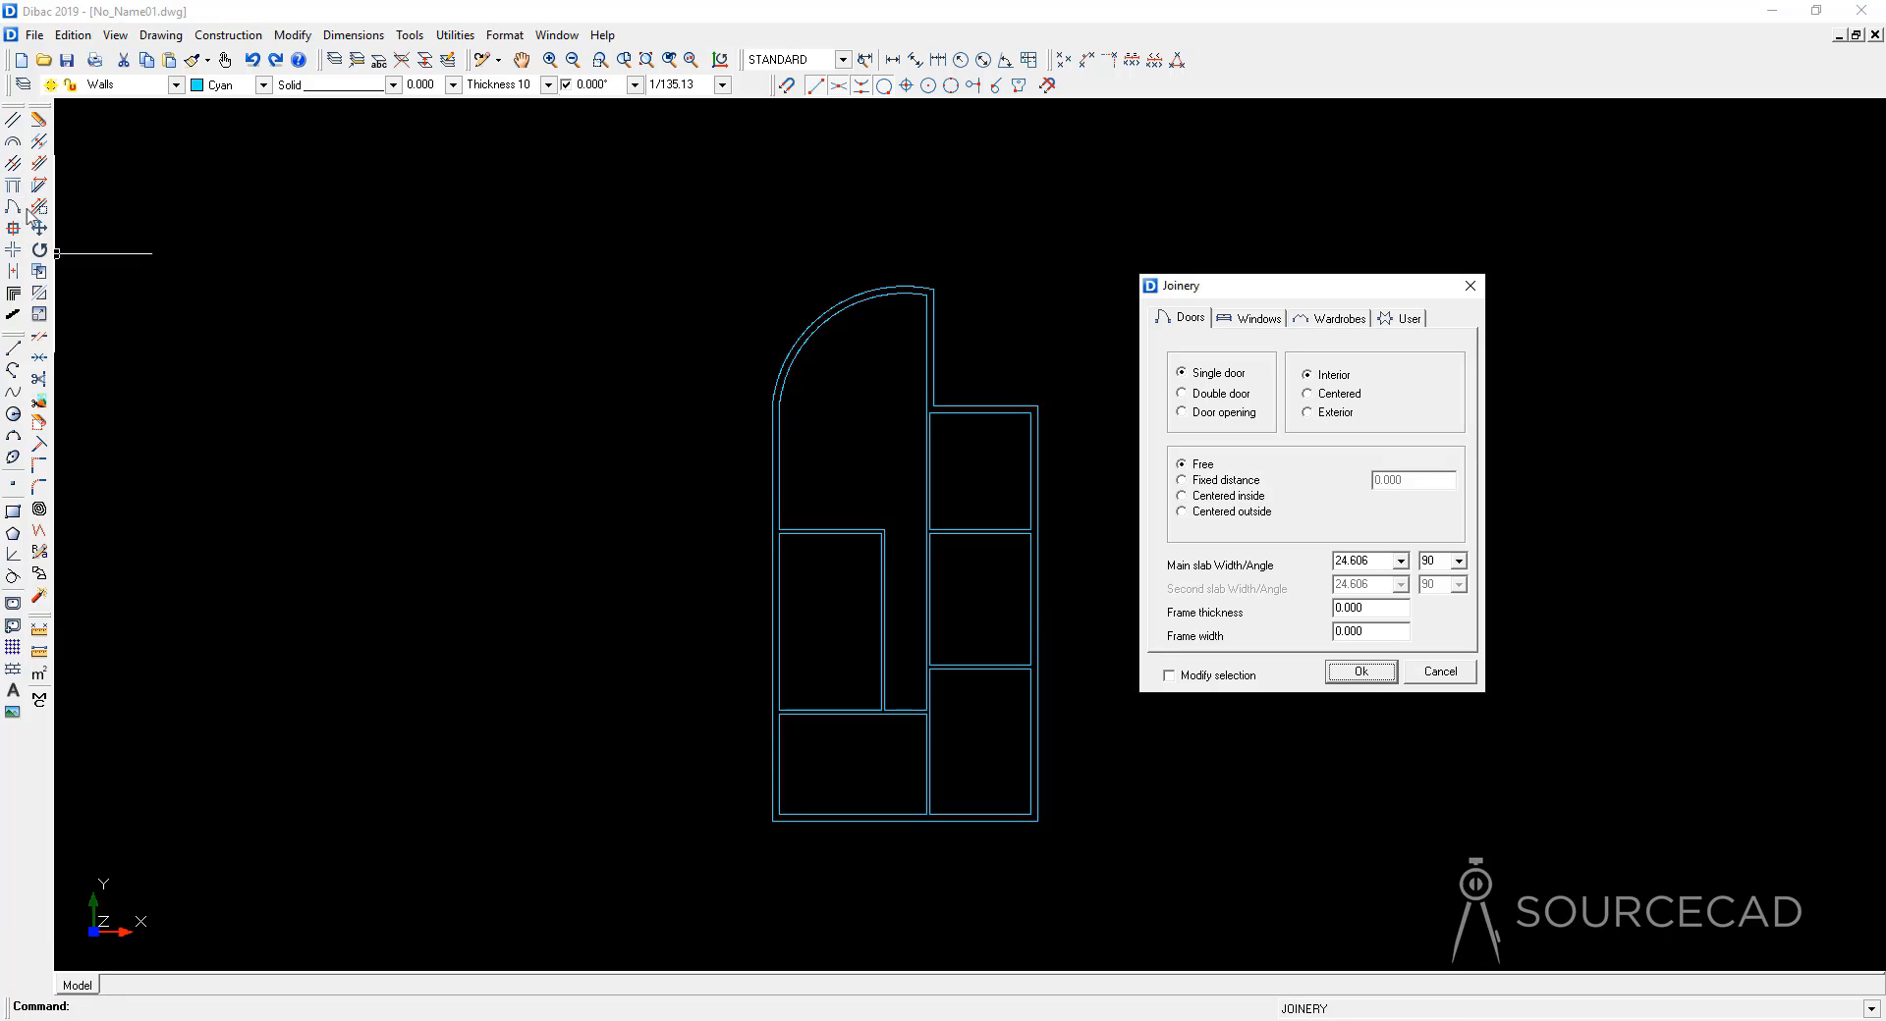
click(1411, 319)
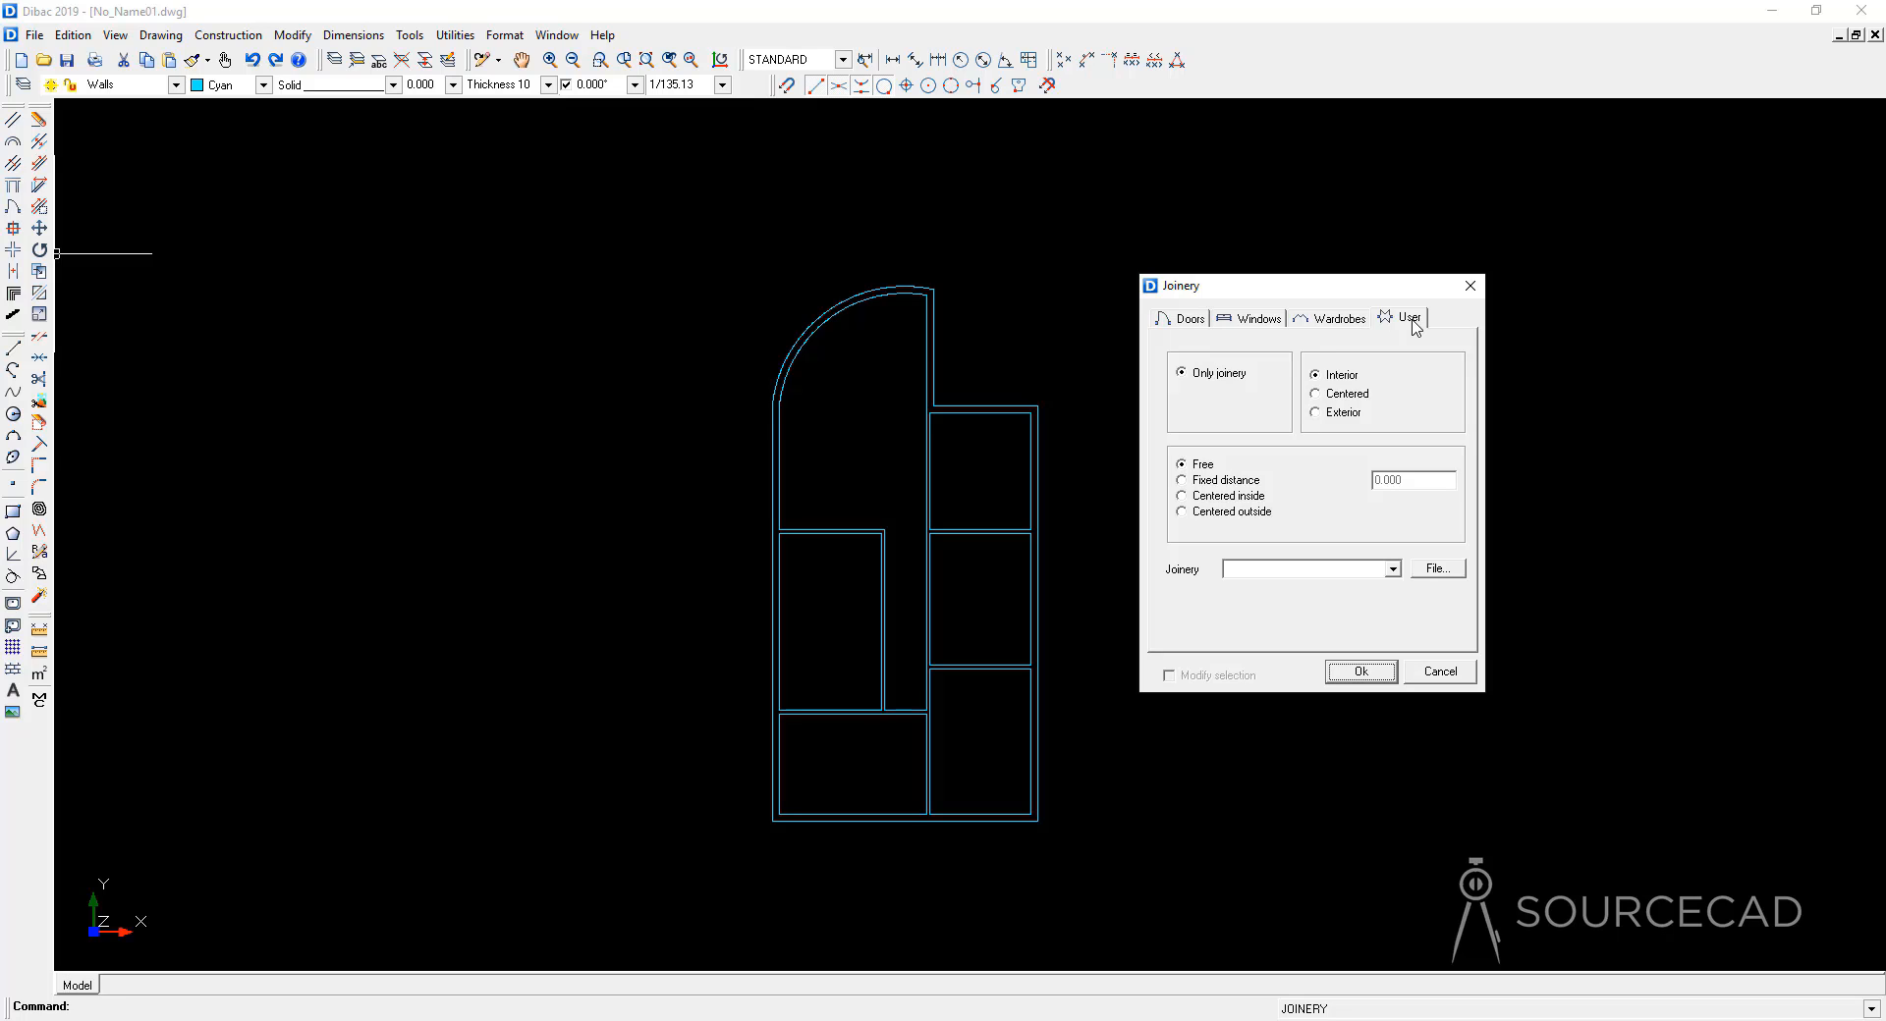
click(1187, 320)
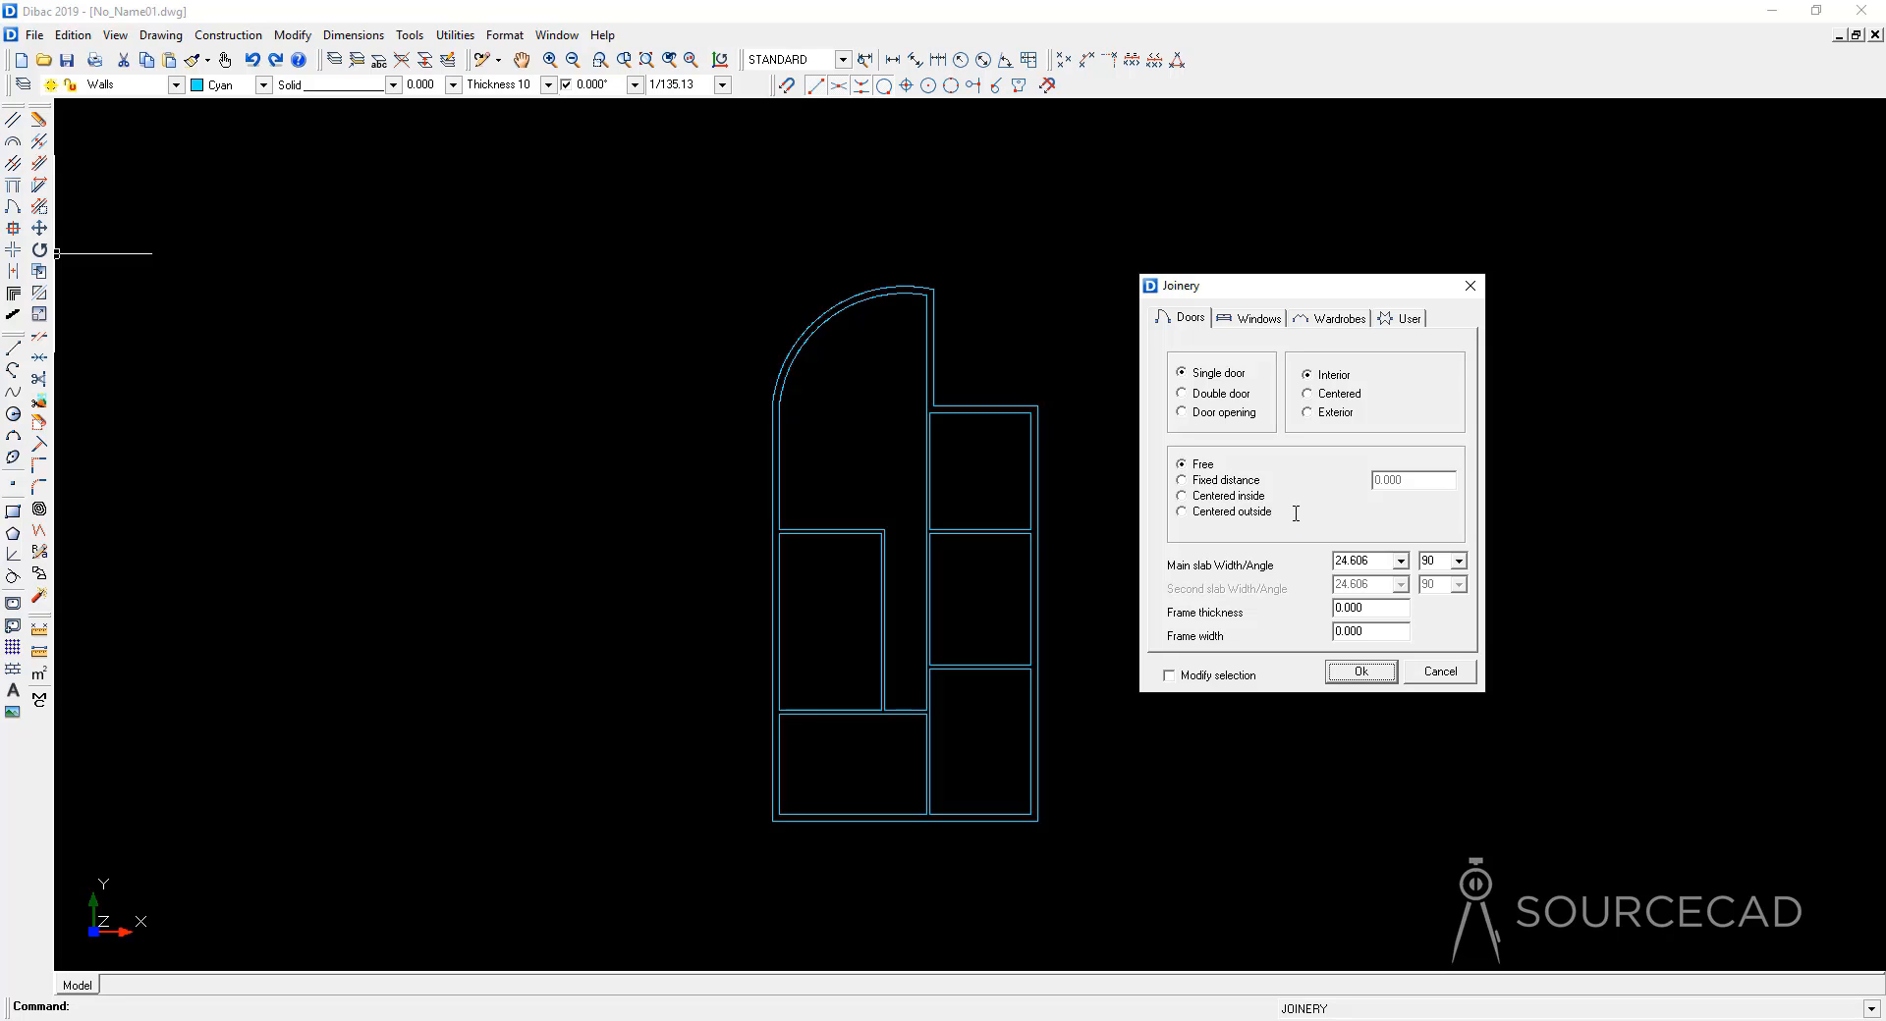
double_click(1380, 561)
text(36)
click(1386, 607)
click(1360, 672)
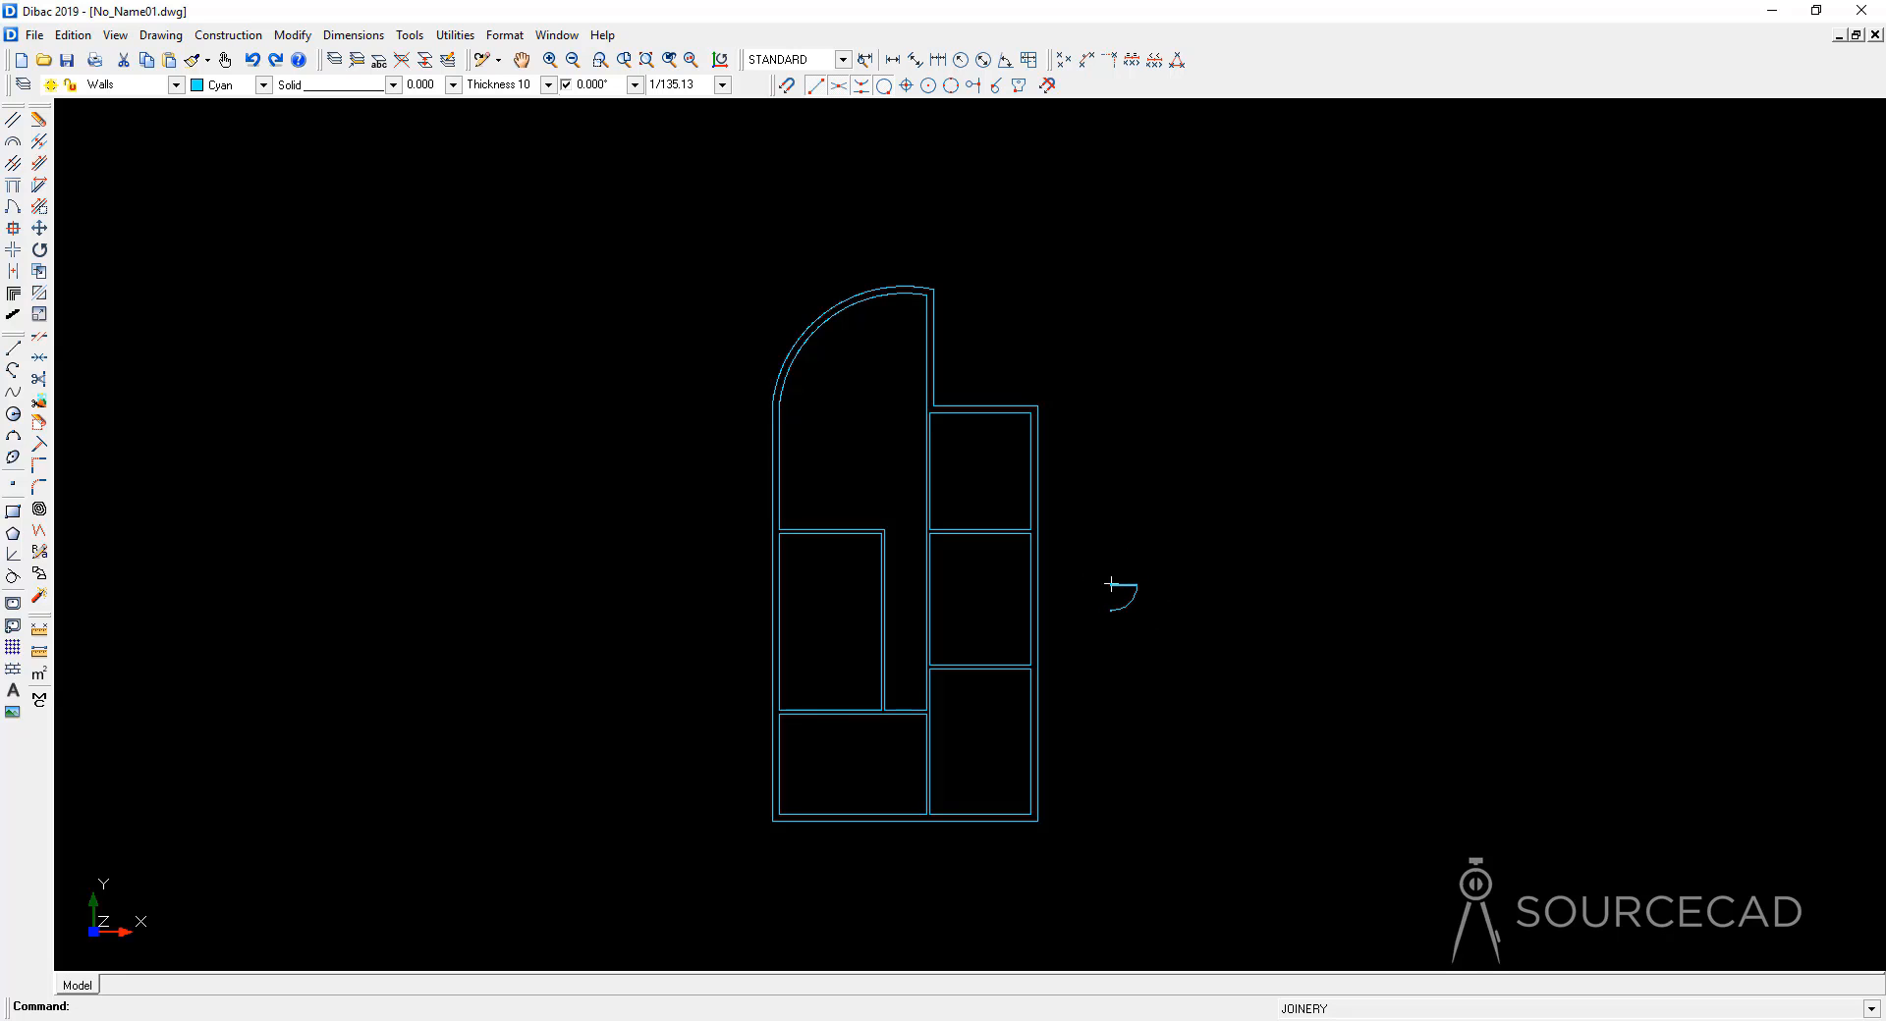
key(Escape)
click(177, 86)
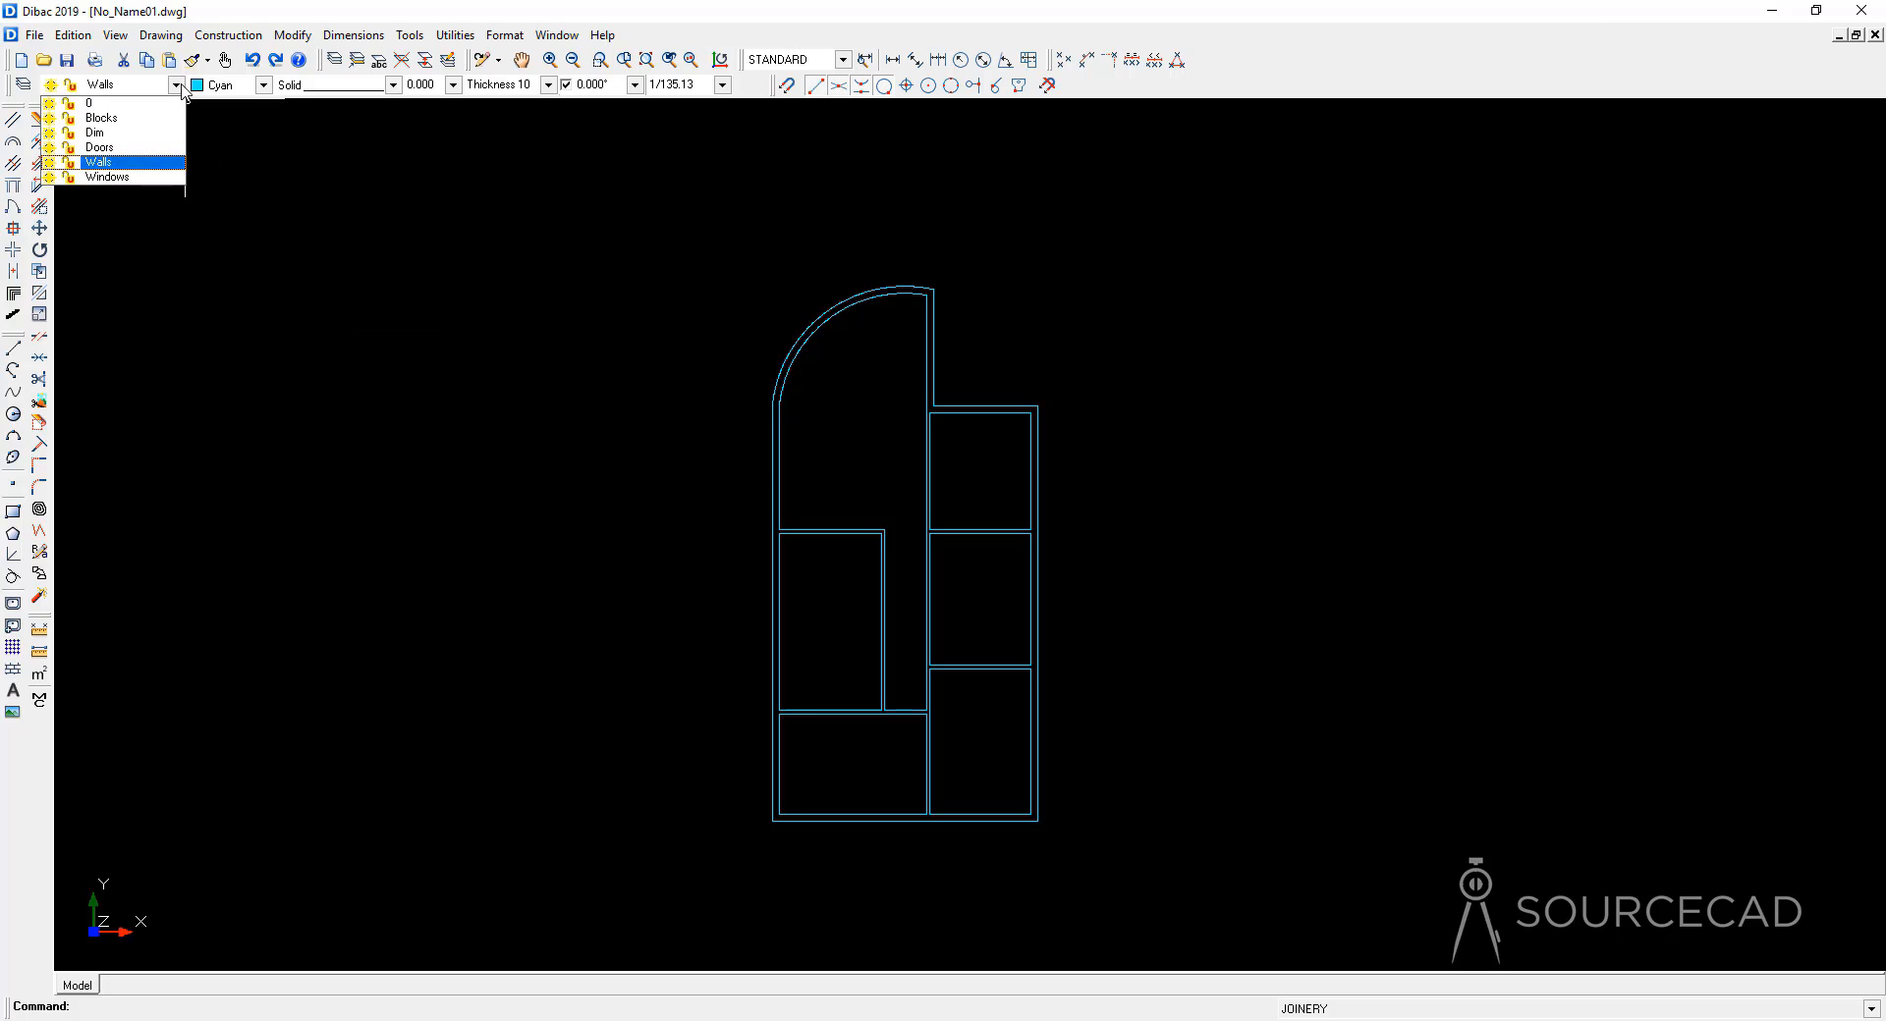
click(134, 146)
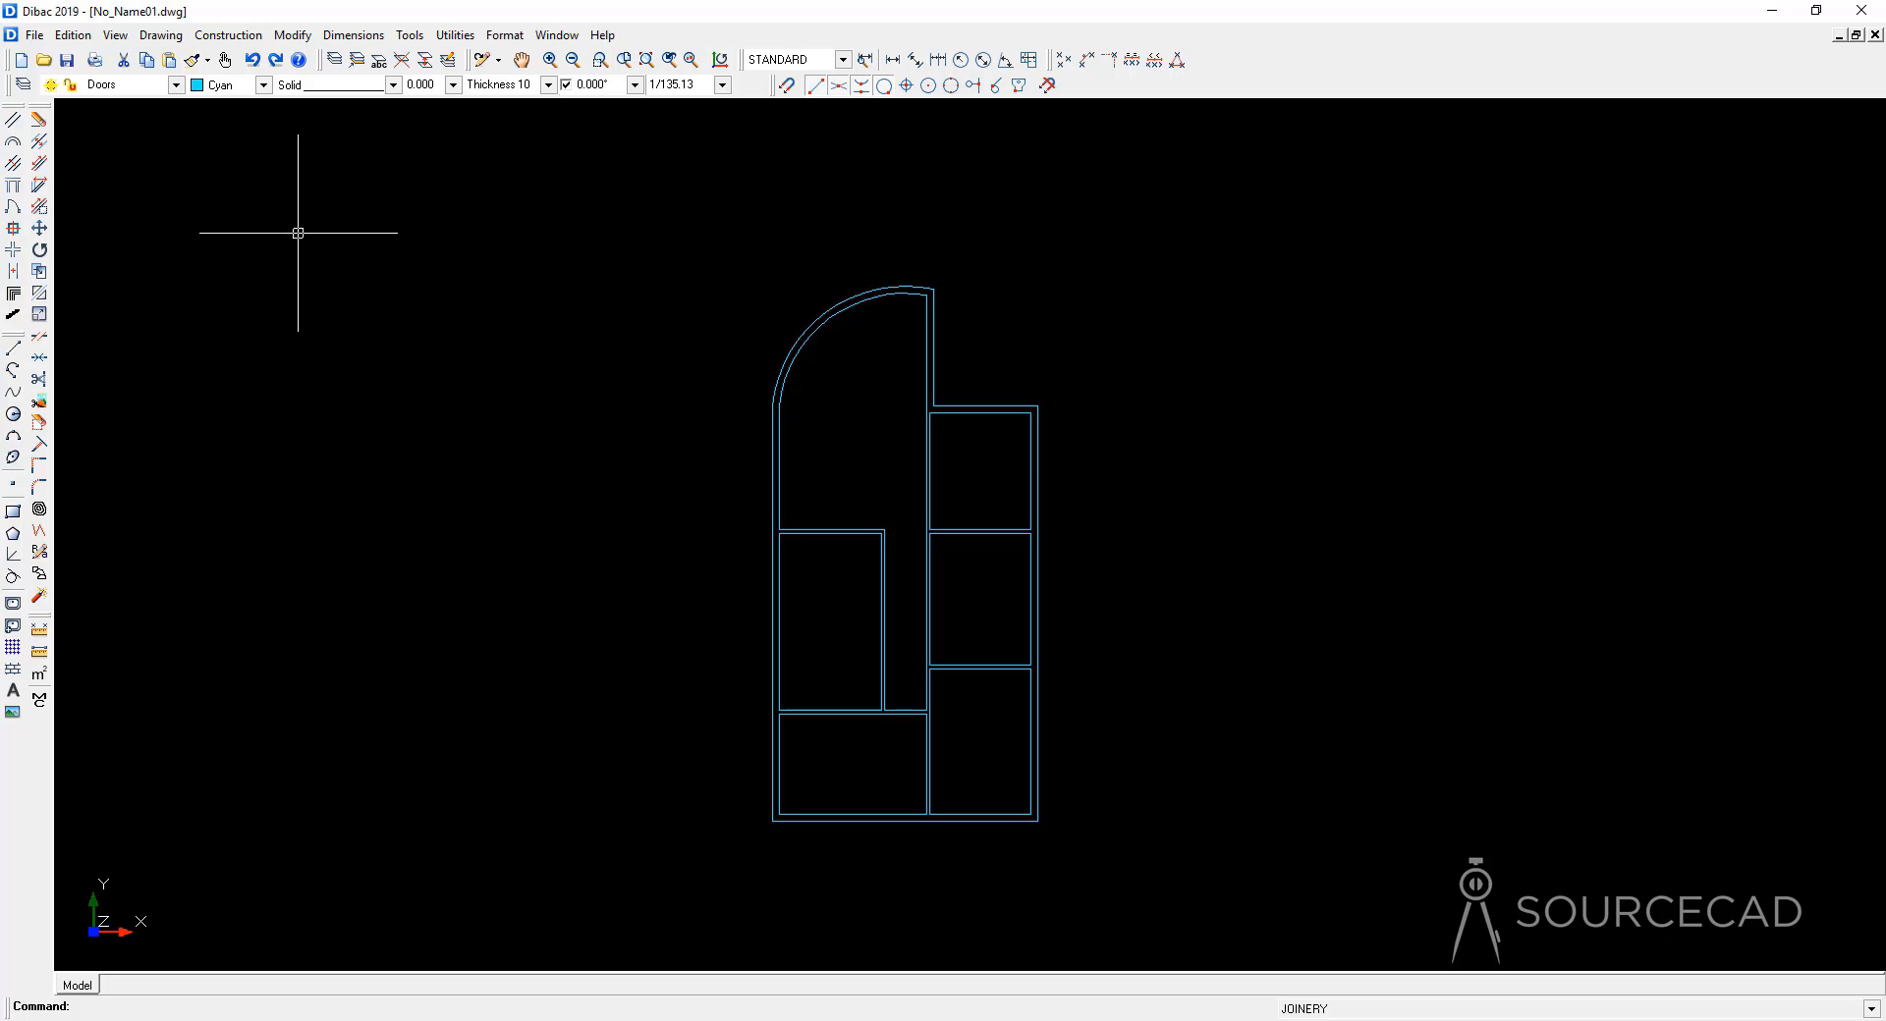
Step: Set the object colour to Layer and insert a 36 single interior door in the upper right room's left wall, near its lower corner
click(263, 85)
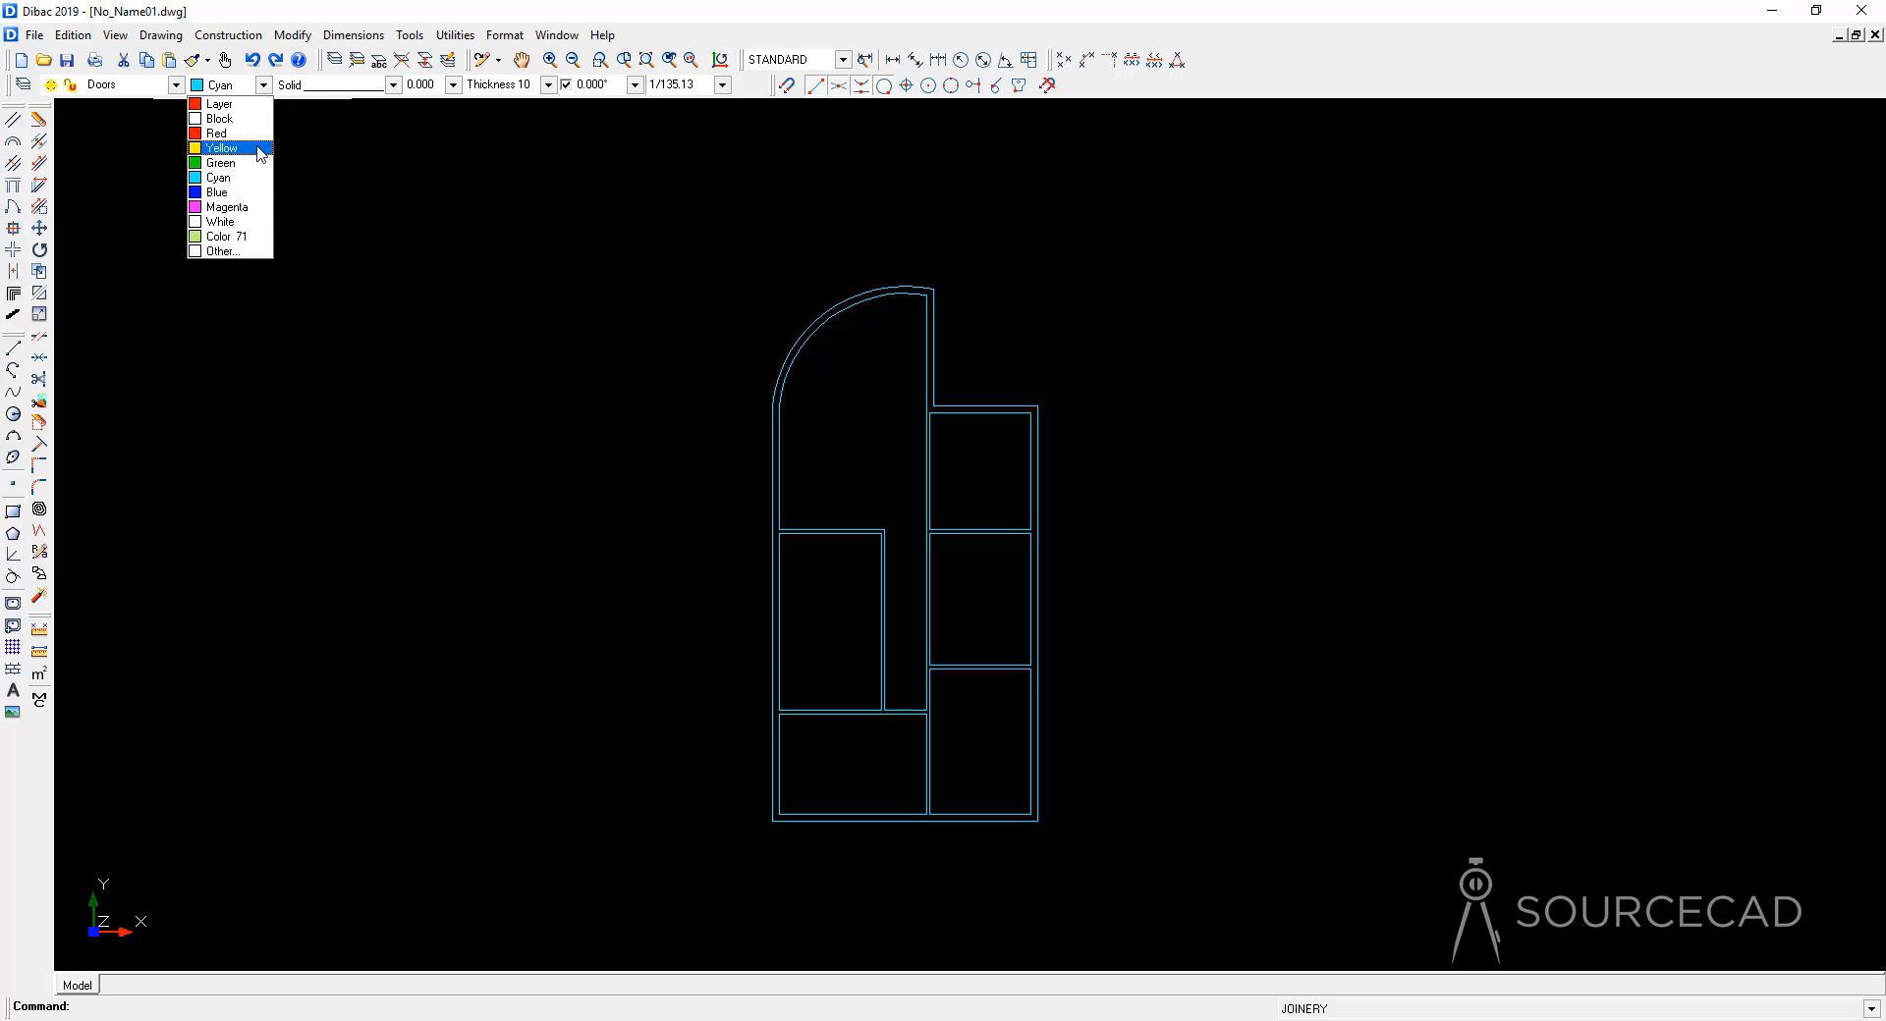
click(236, 104)
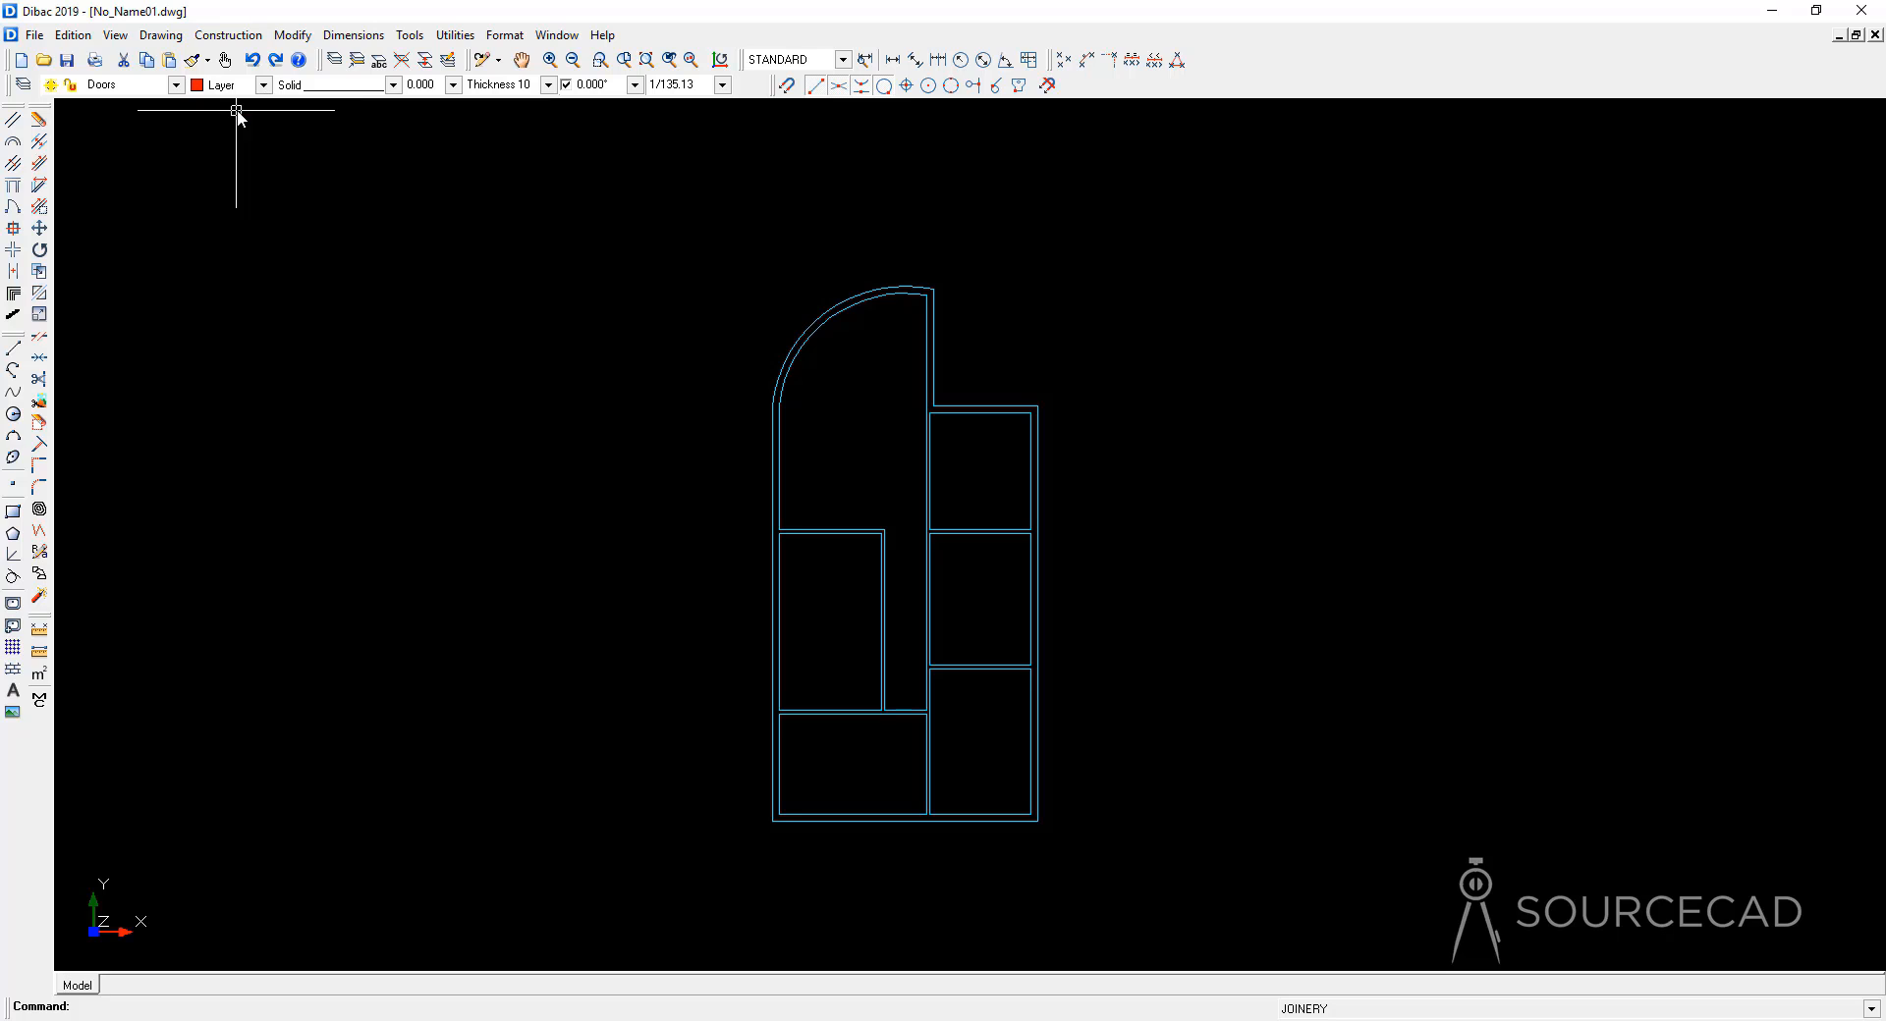
click(13, 207)
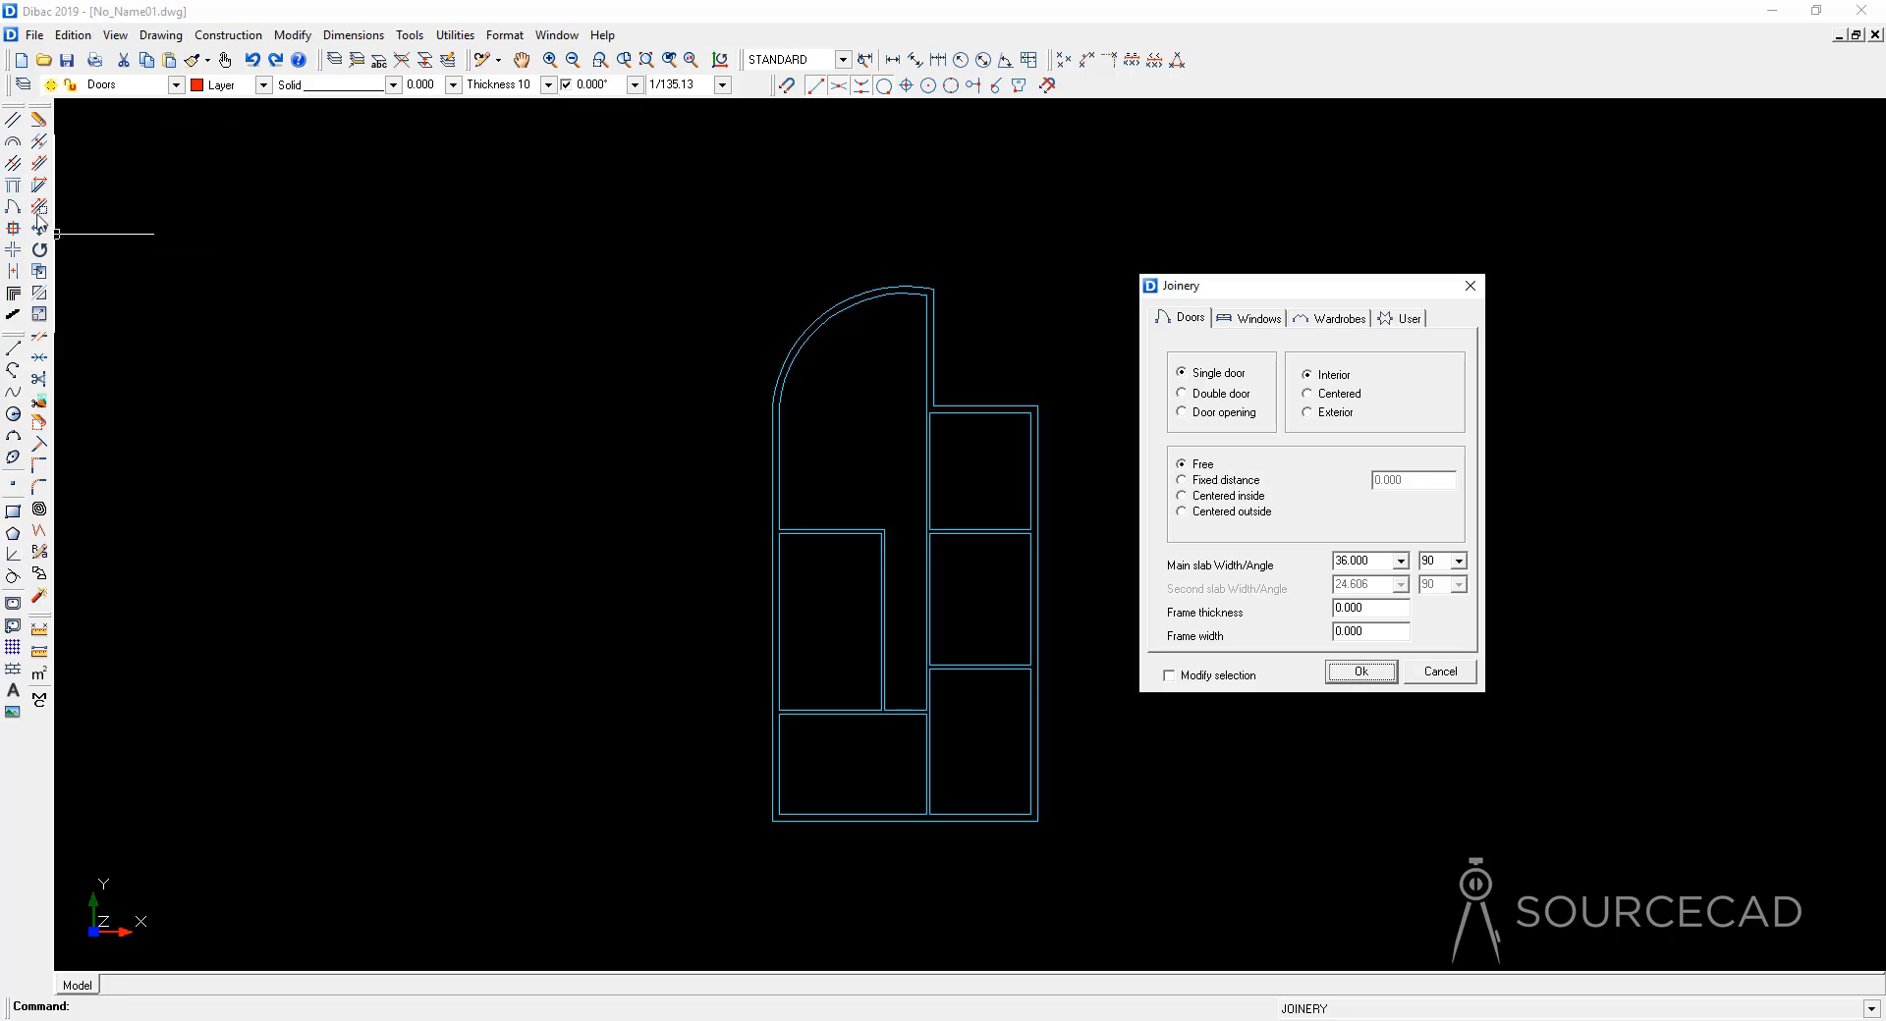
click(1361, 672)
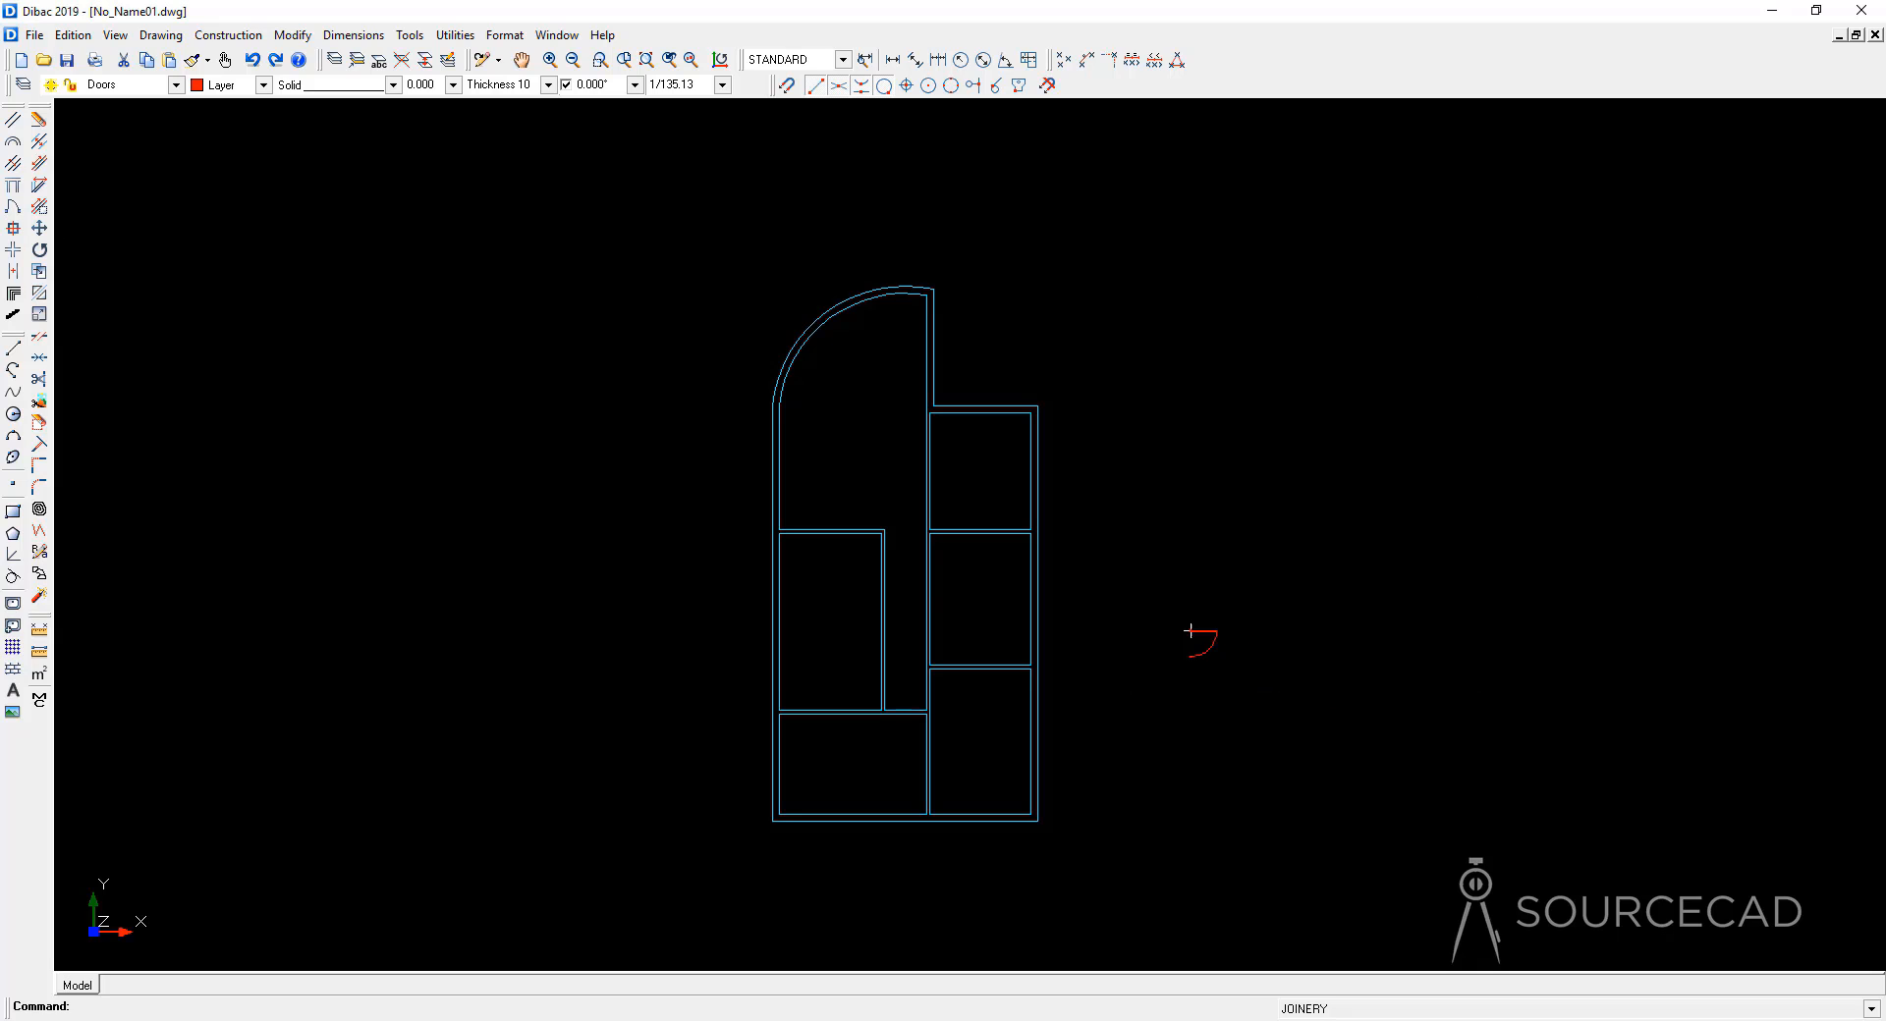
scroll(923, 518, up, 3)
scroll(924, 519, up, 1)
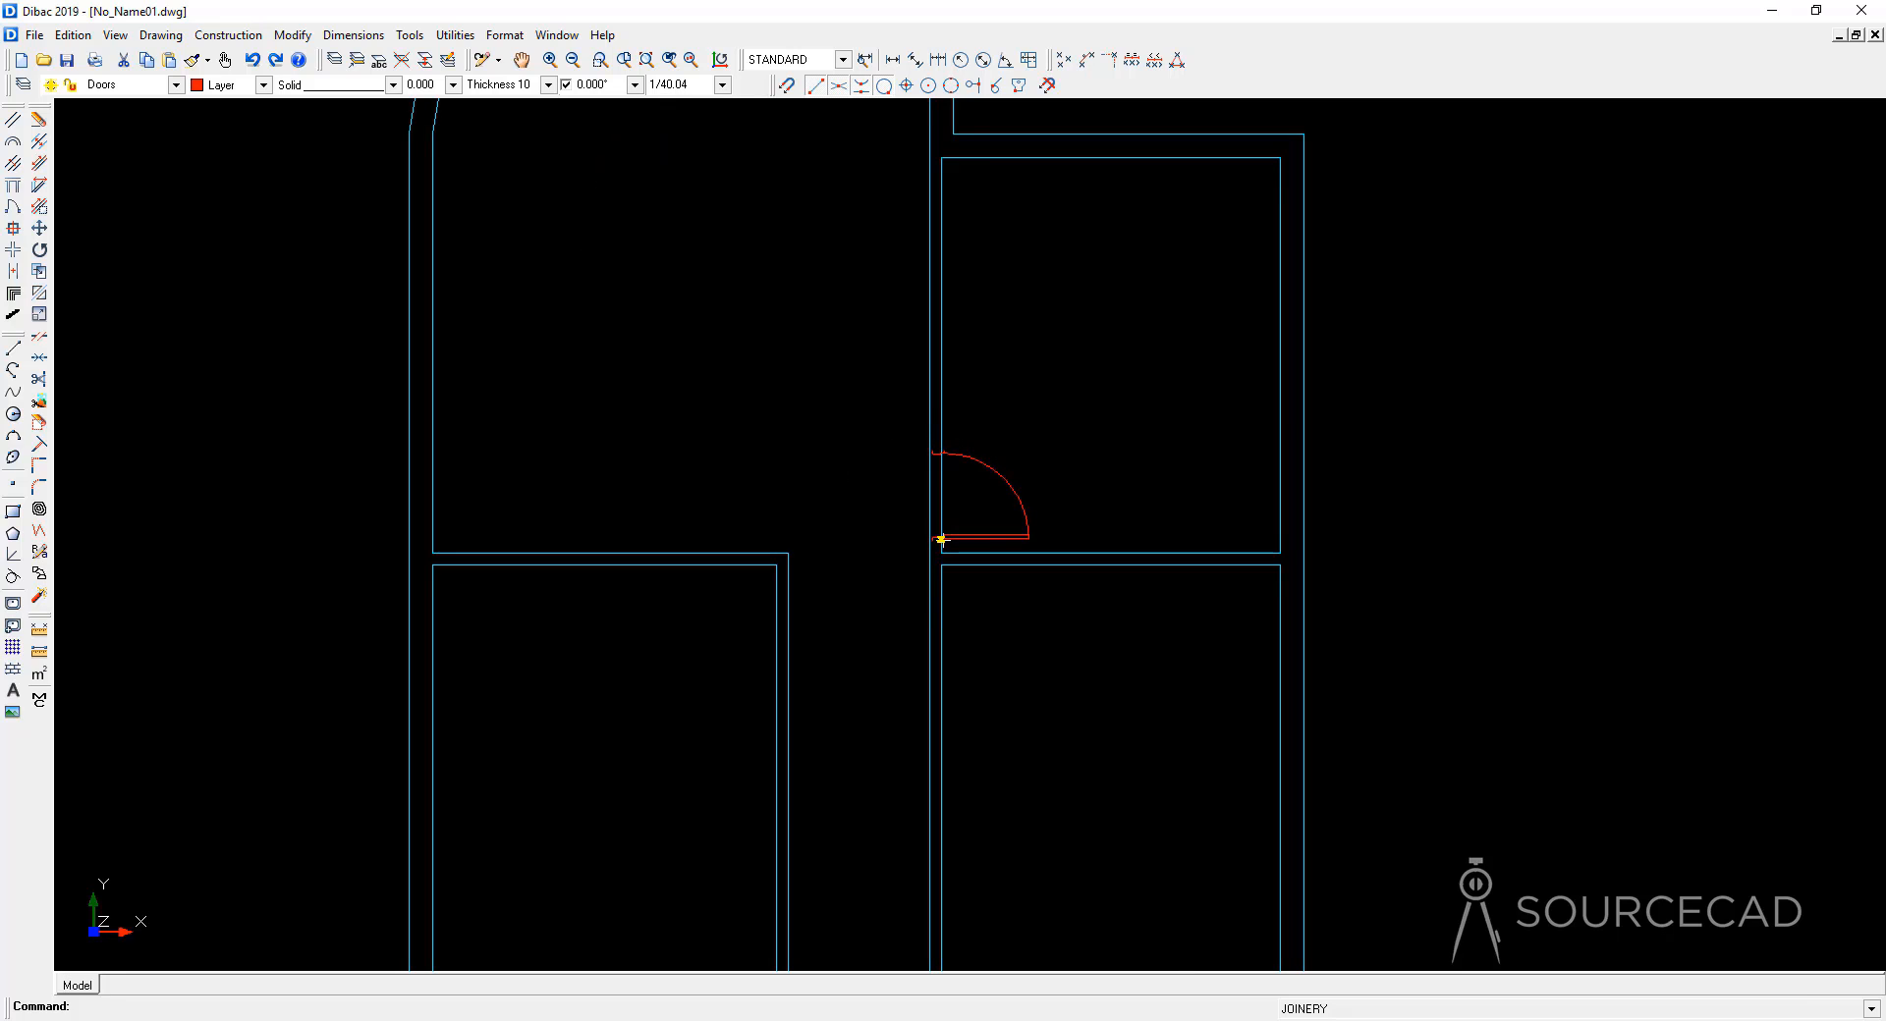
click(941, 539)
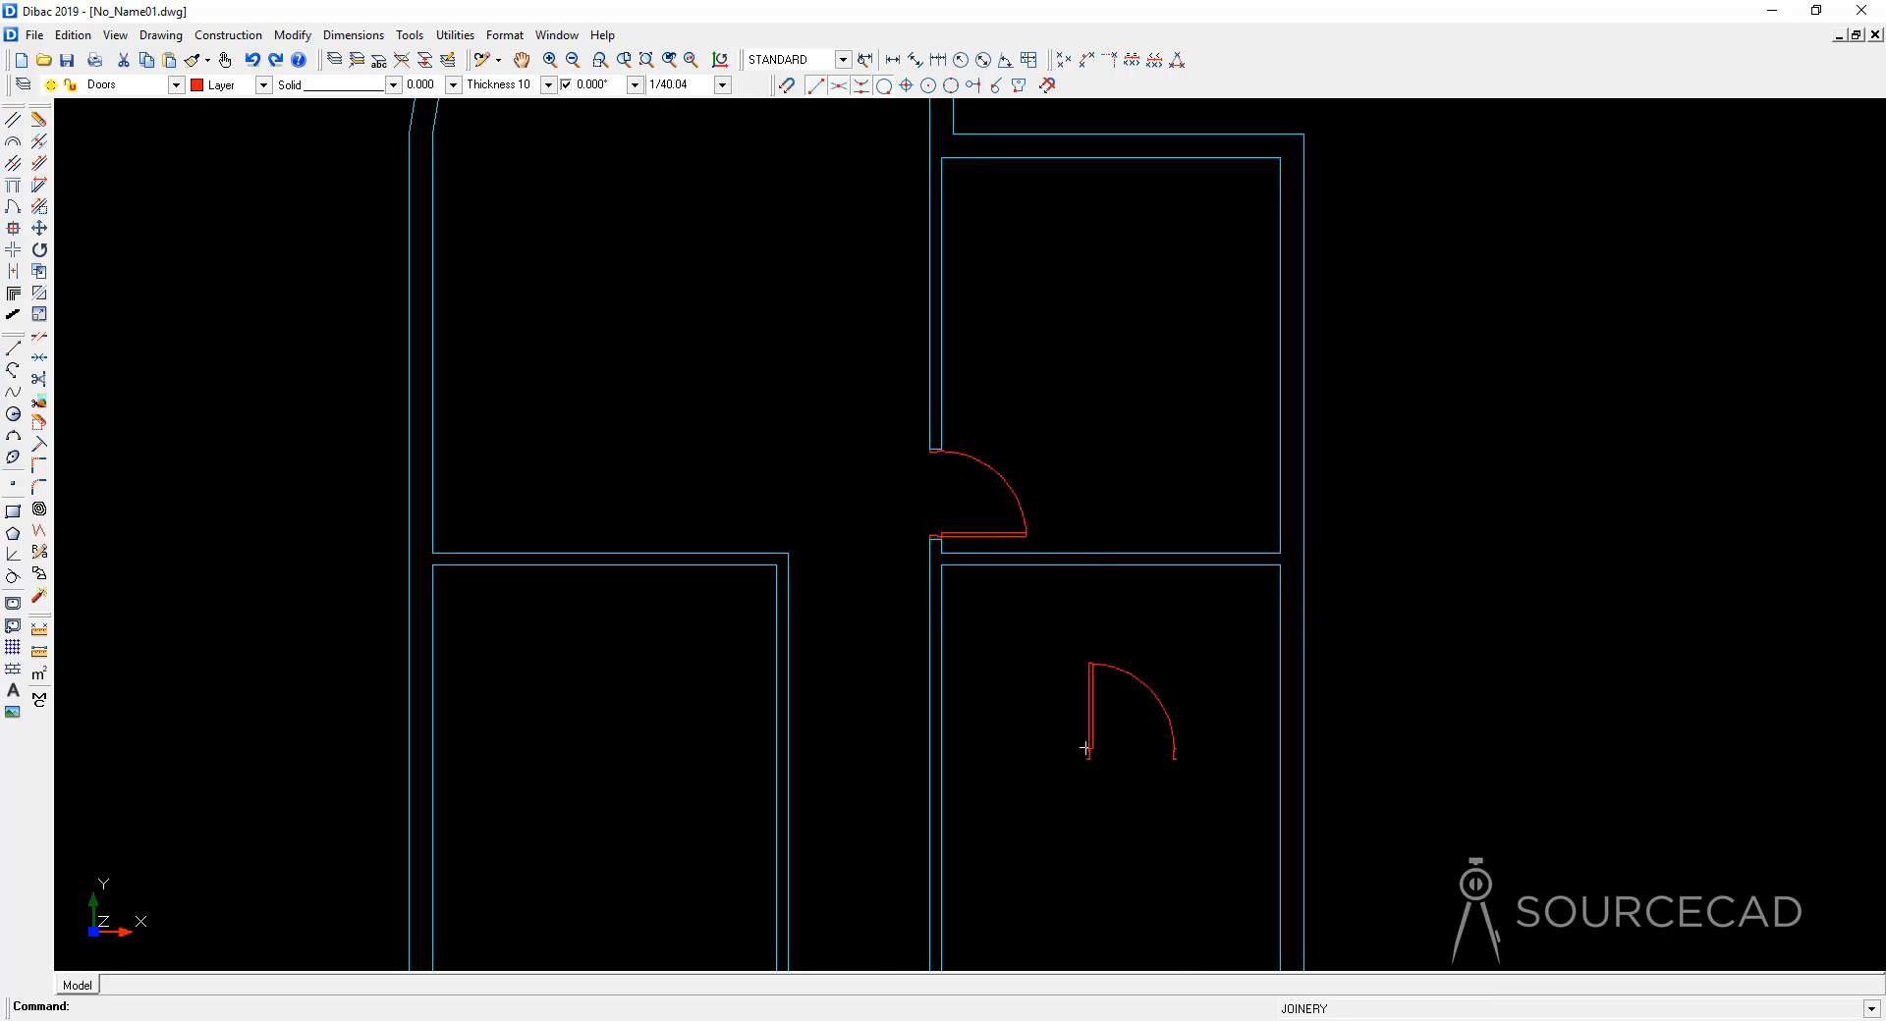
Step: Place single doors from the corridor into the lower right room and the lower left room, close to the corridor's end
scroll(1065, 750, down, 1)
middle_drag(1053, 553, 1052, 551)
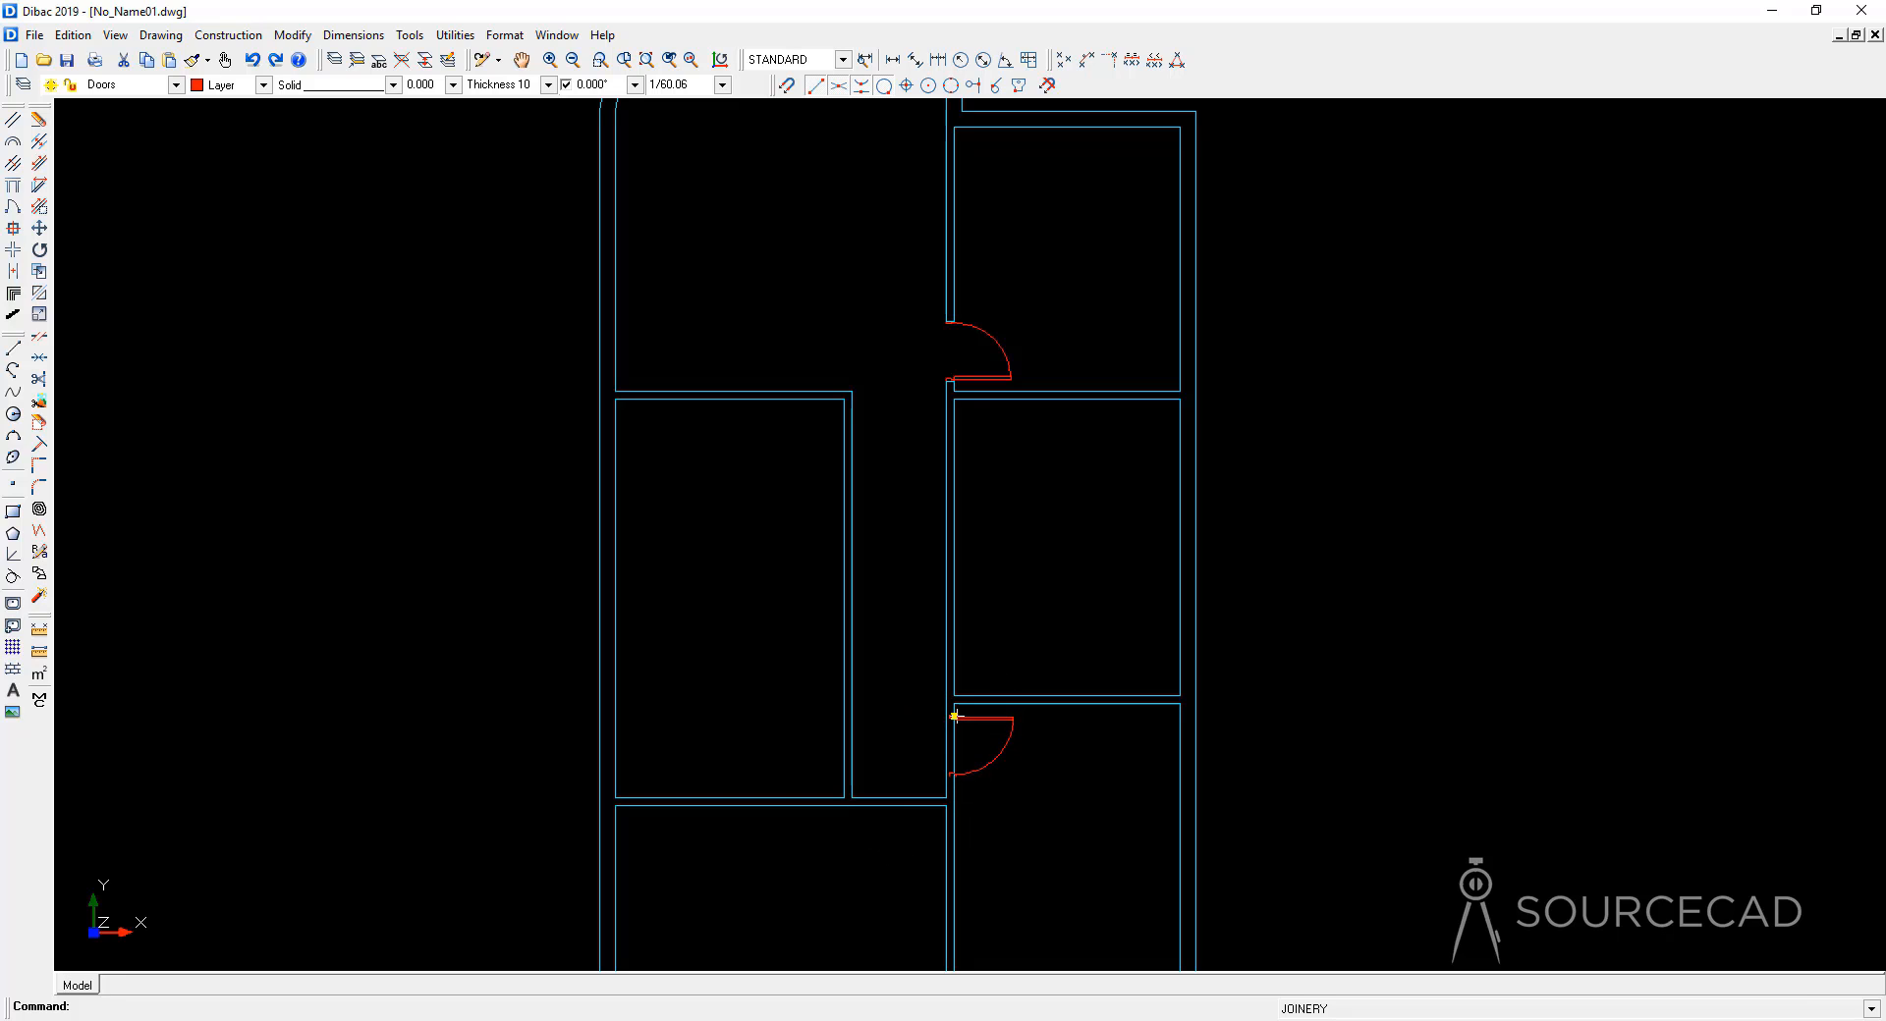
middle_drag(956, 714, 955, 571)
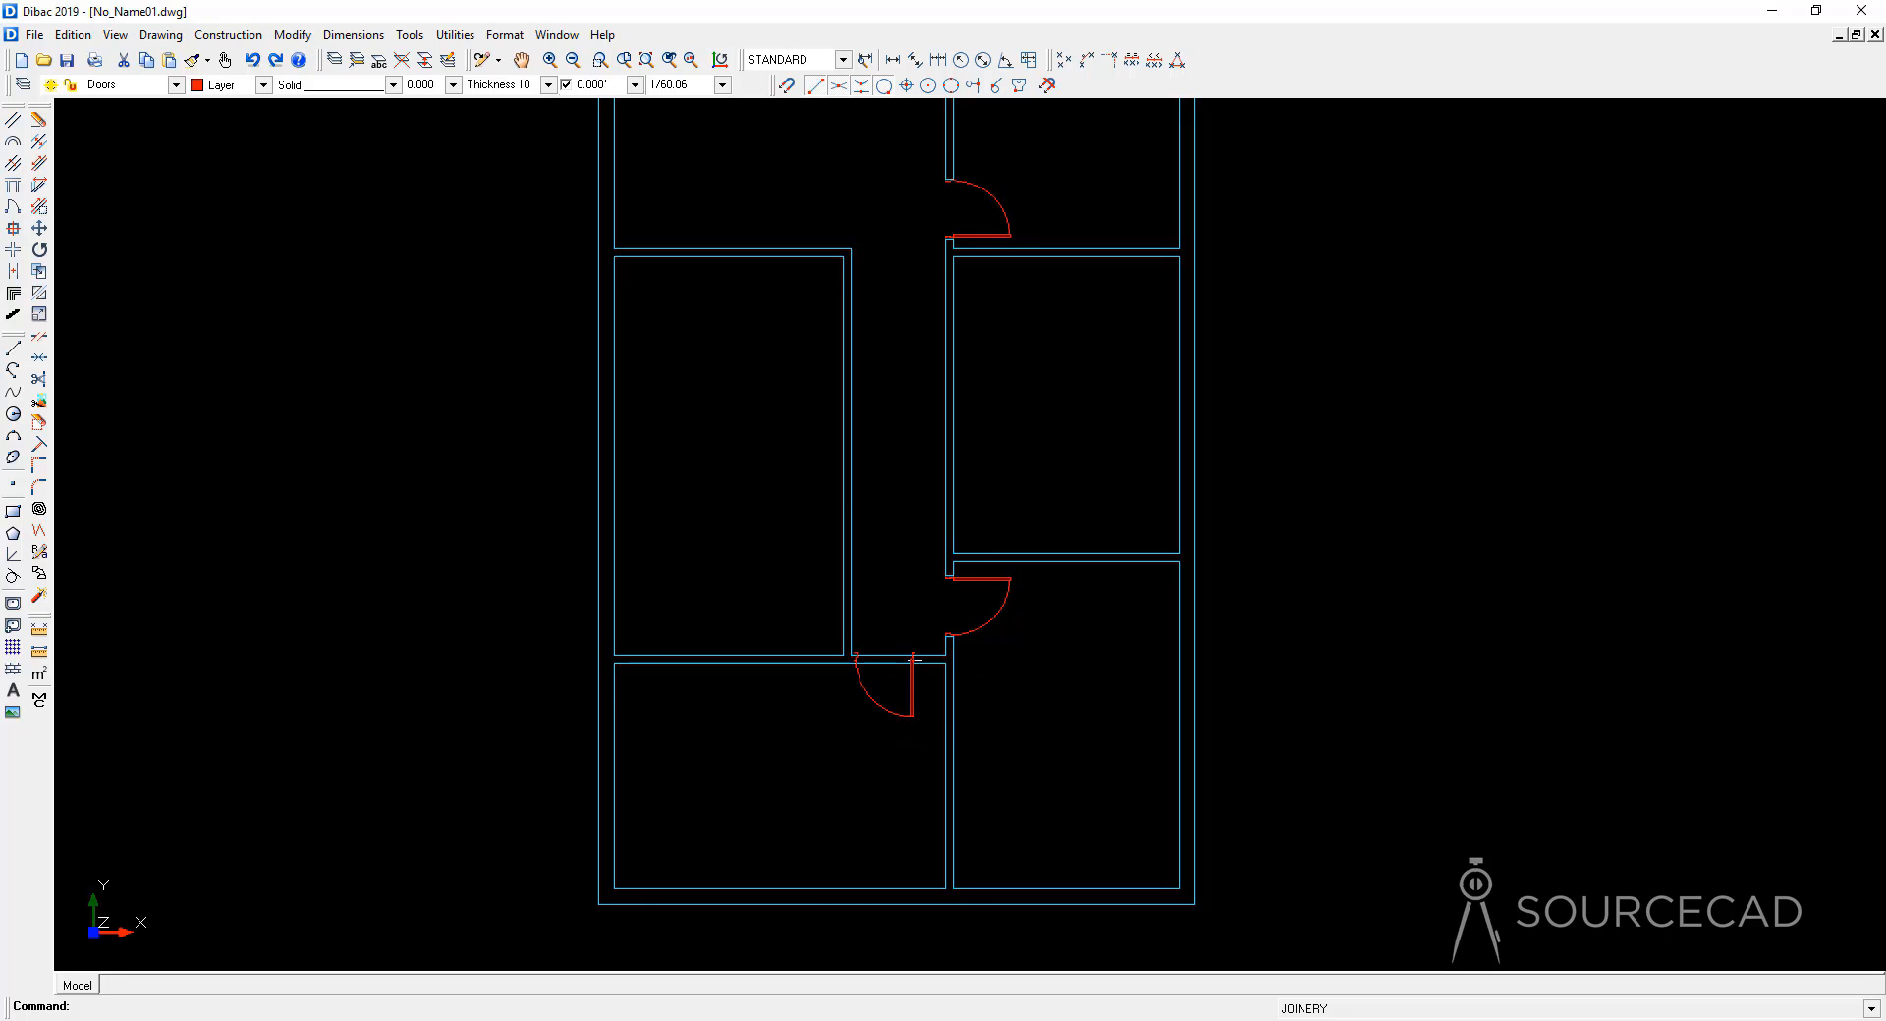
click(934, 668)
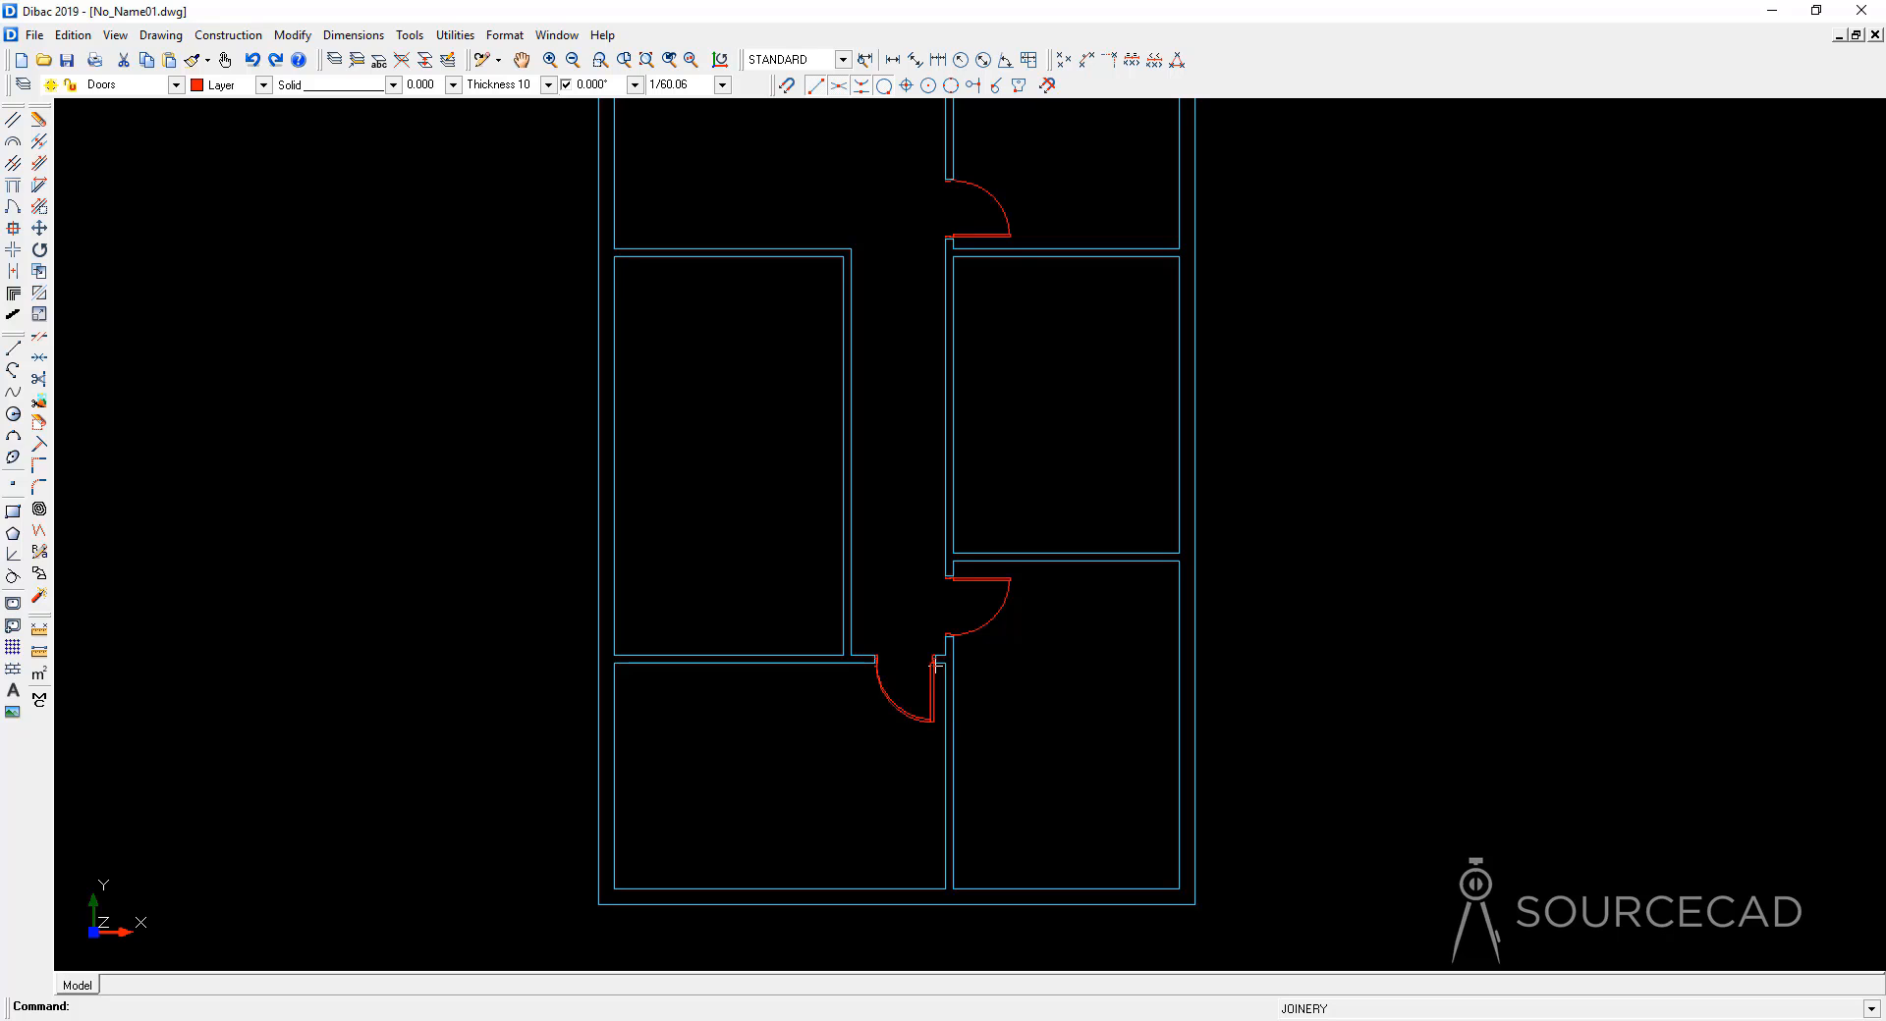
Step: Place single doors in the middle left room's corridor wall near its upper corner and in the middle right room's corridor wall near its lower corner
middle_drag(774, 444, 774, 568)
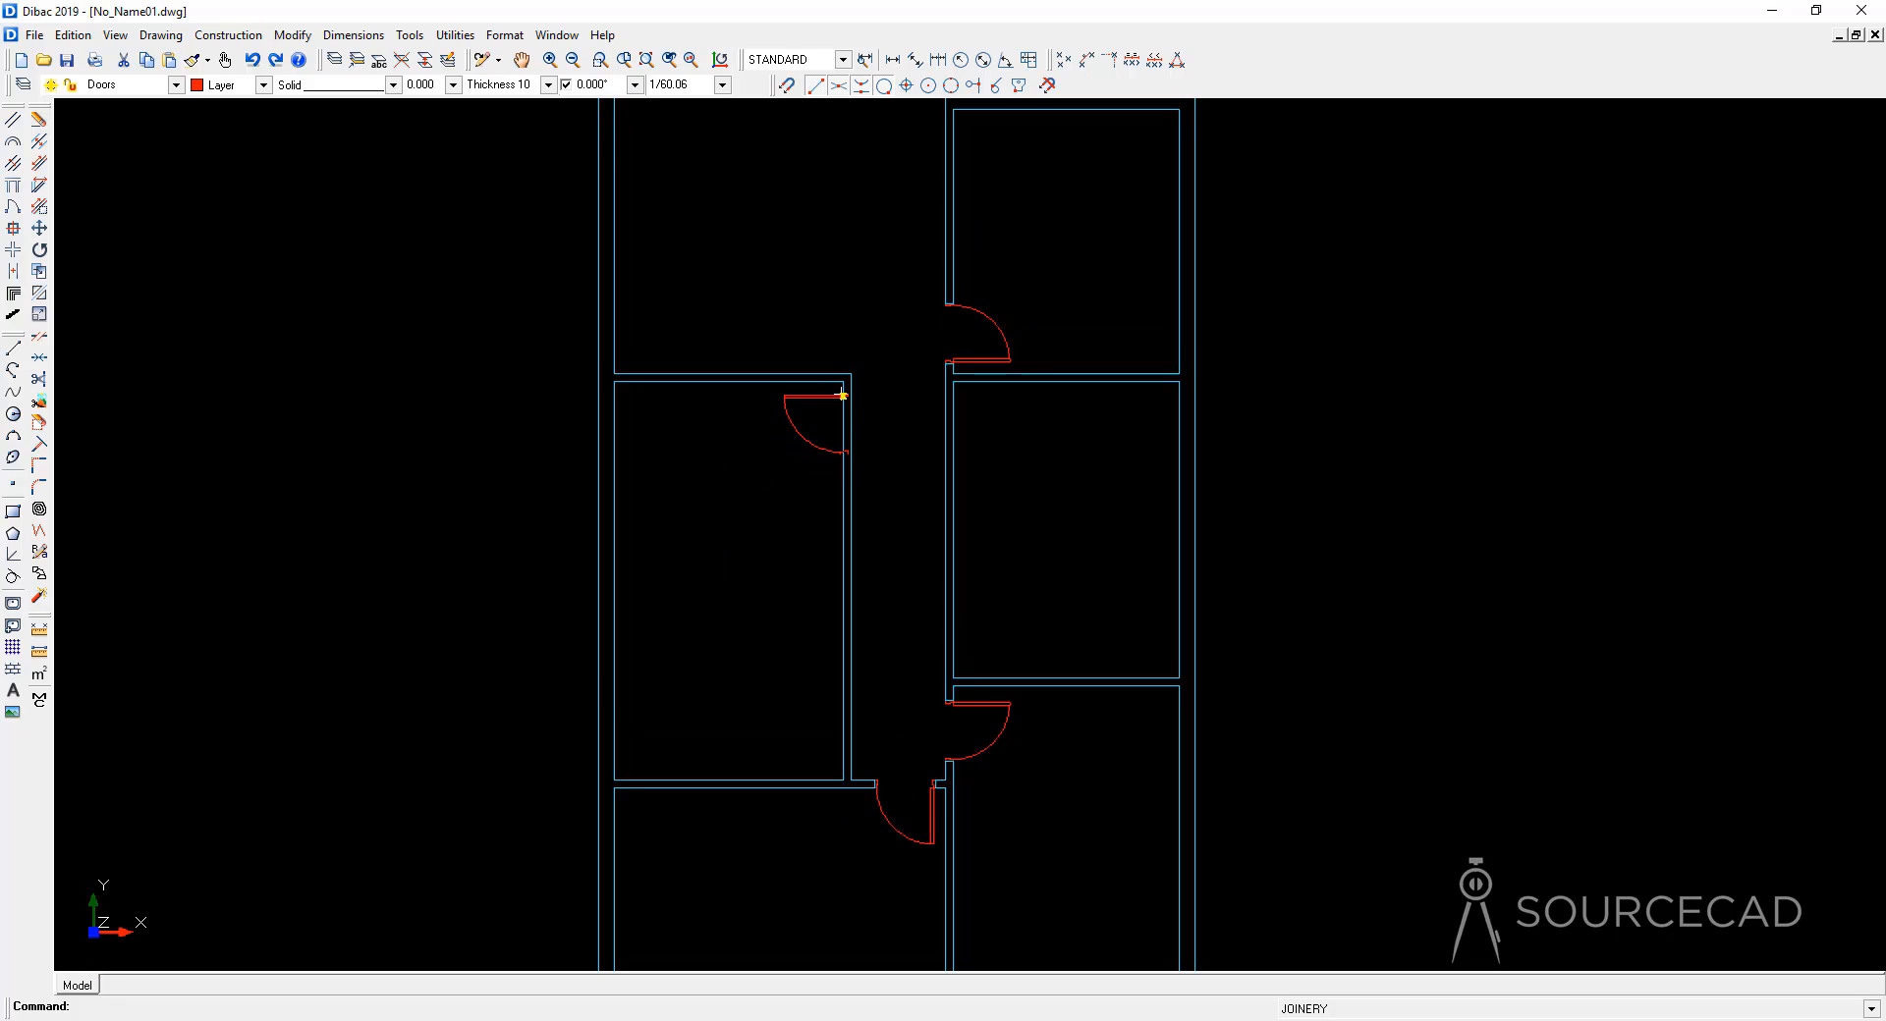
click(843, 393)
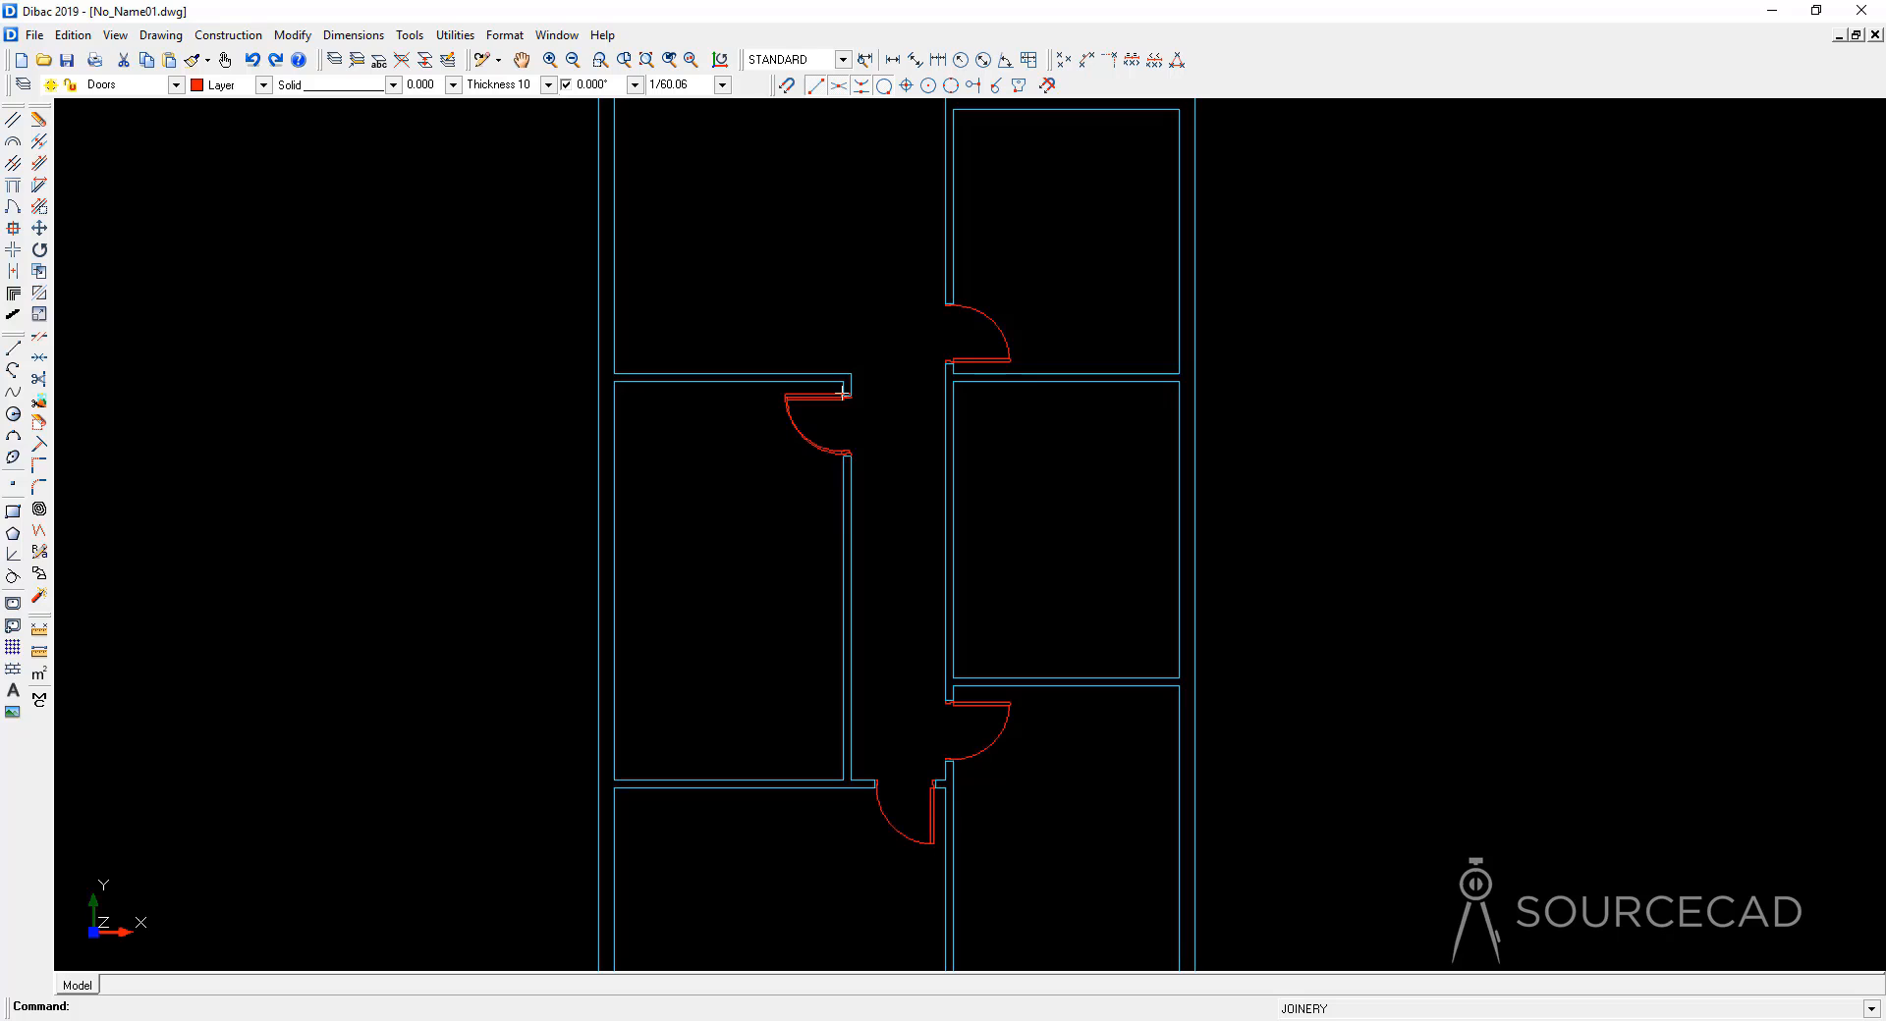
click(952, 666)
scroll(1039, 532, down, 2)
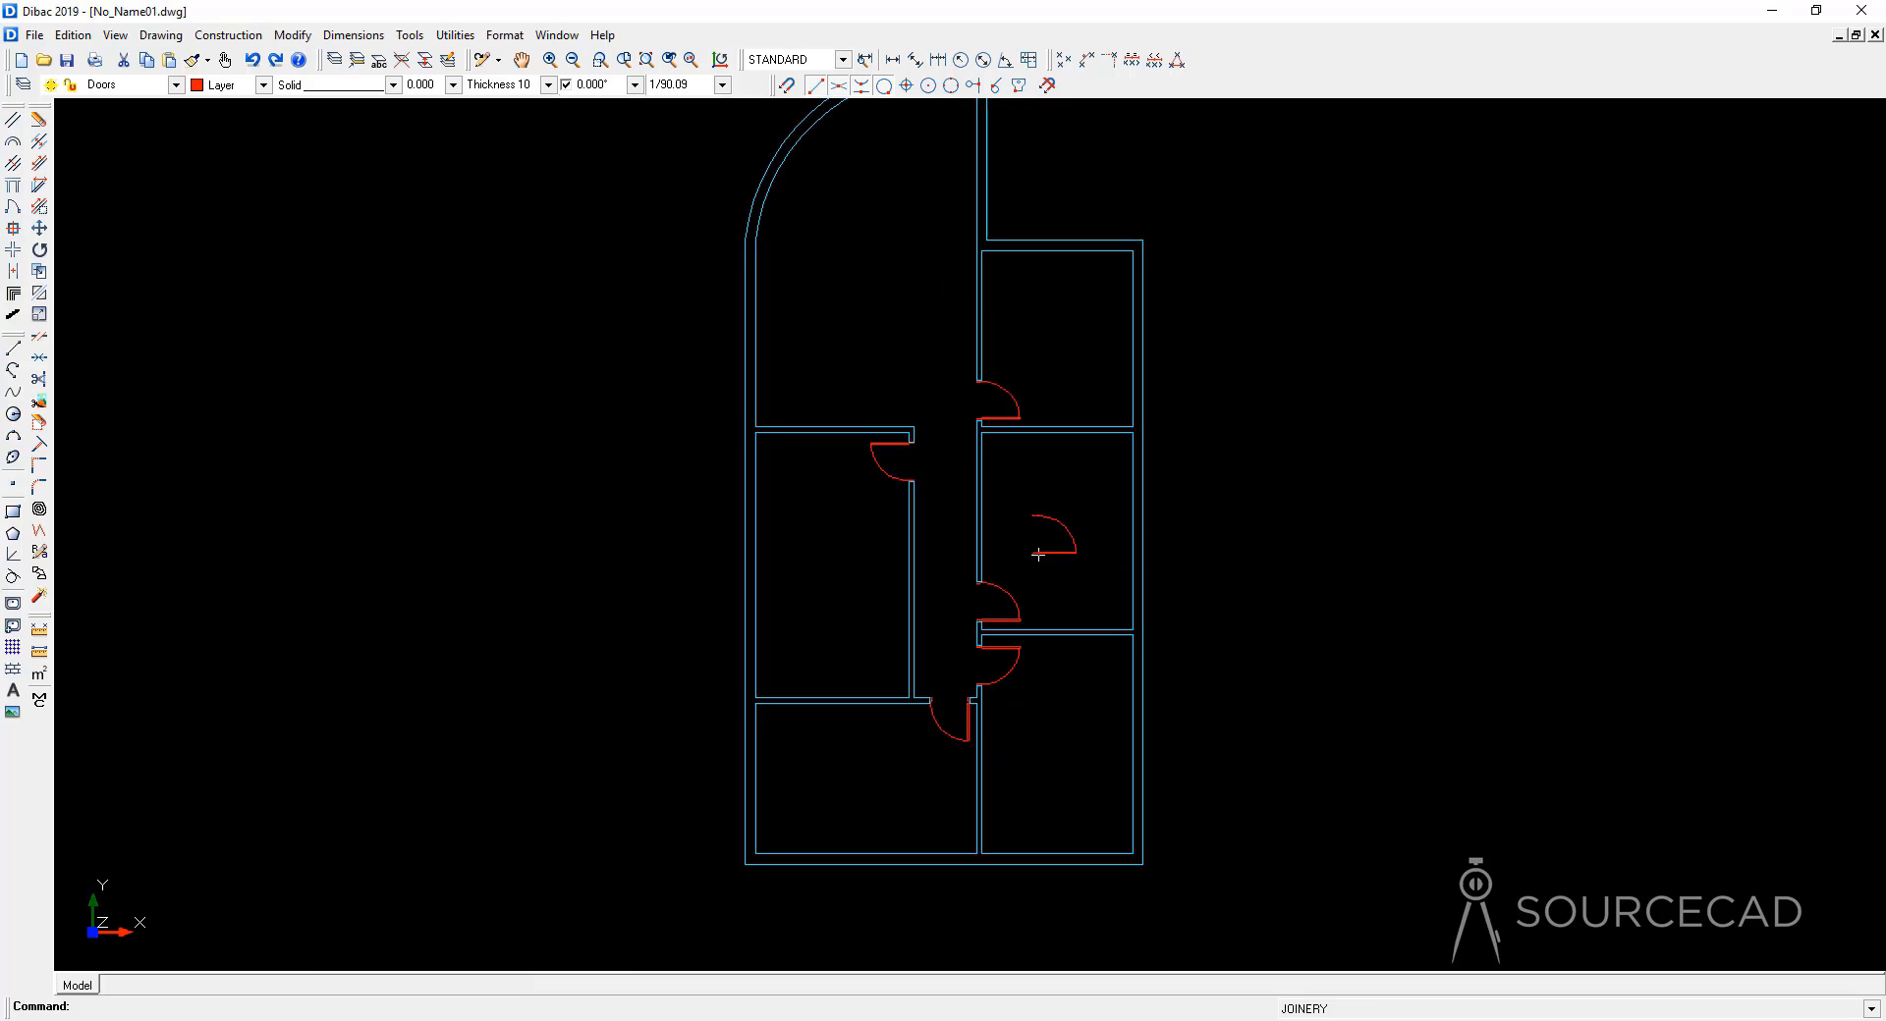
middle_drag(1039, 533, 1022, 584)
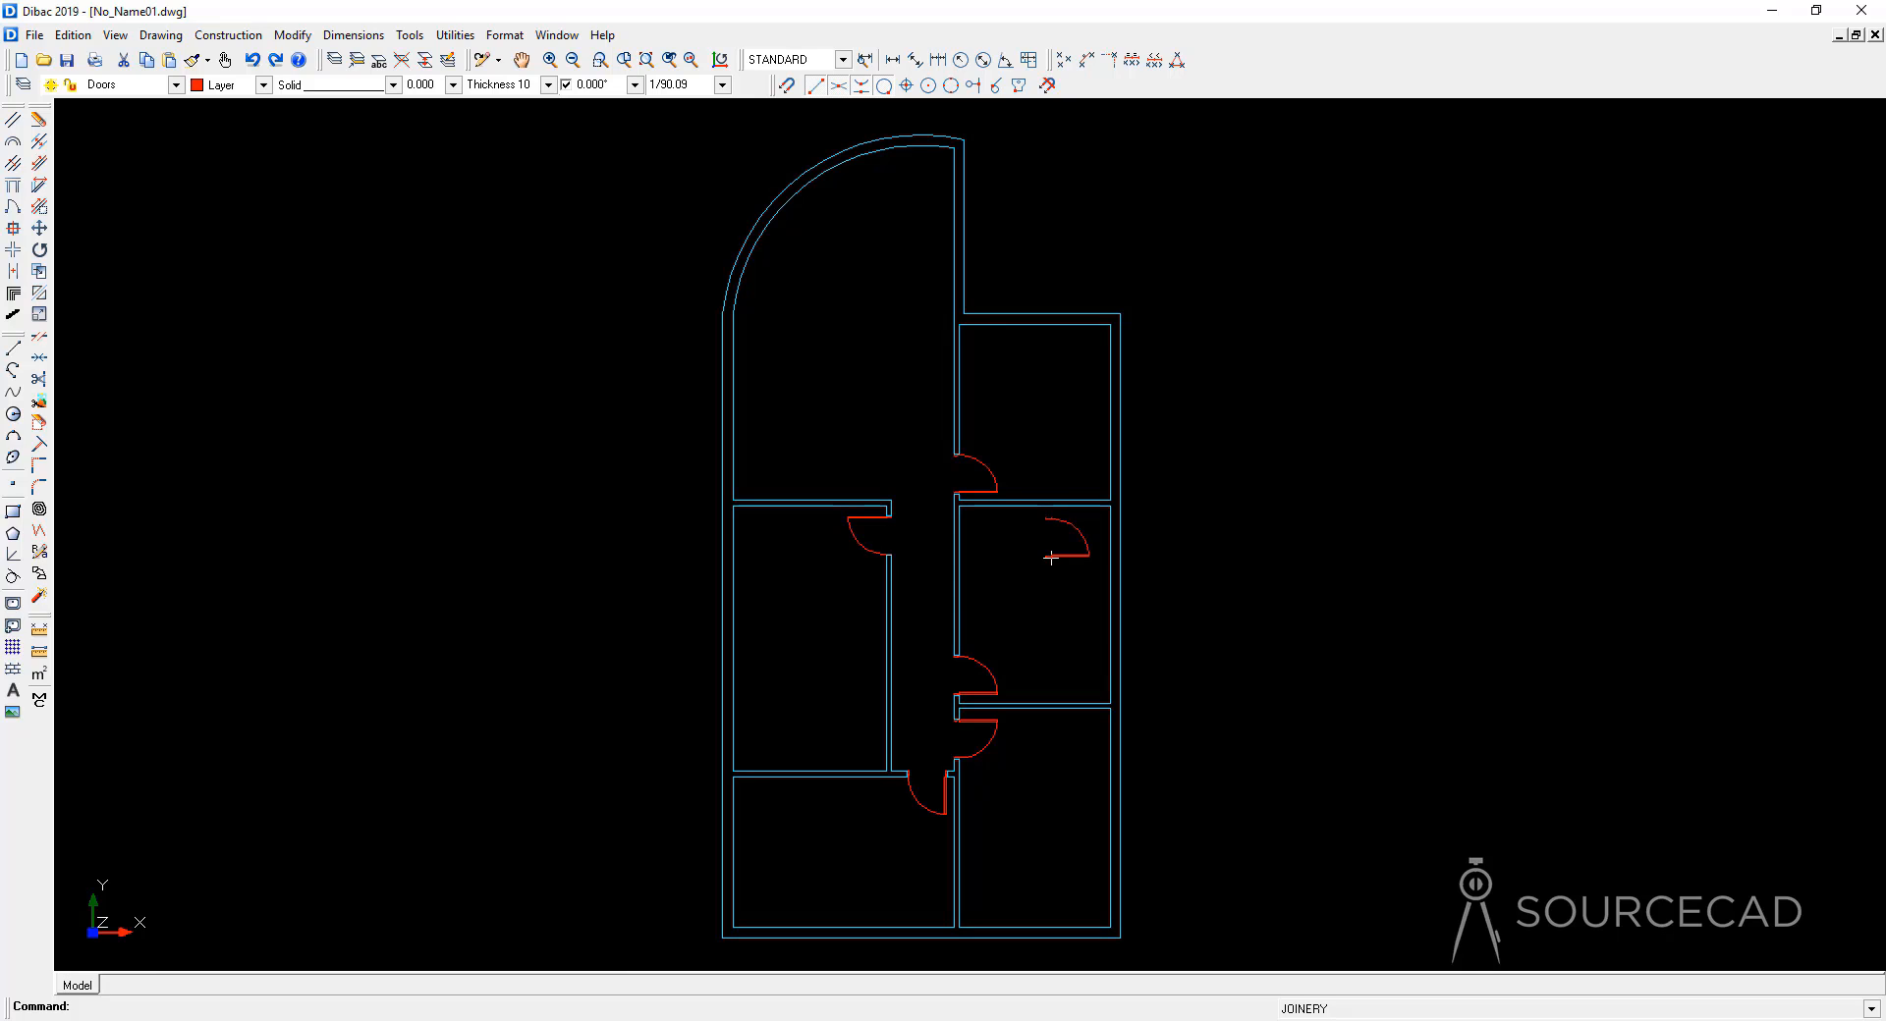
key(Escape)
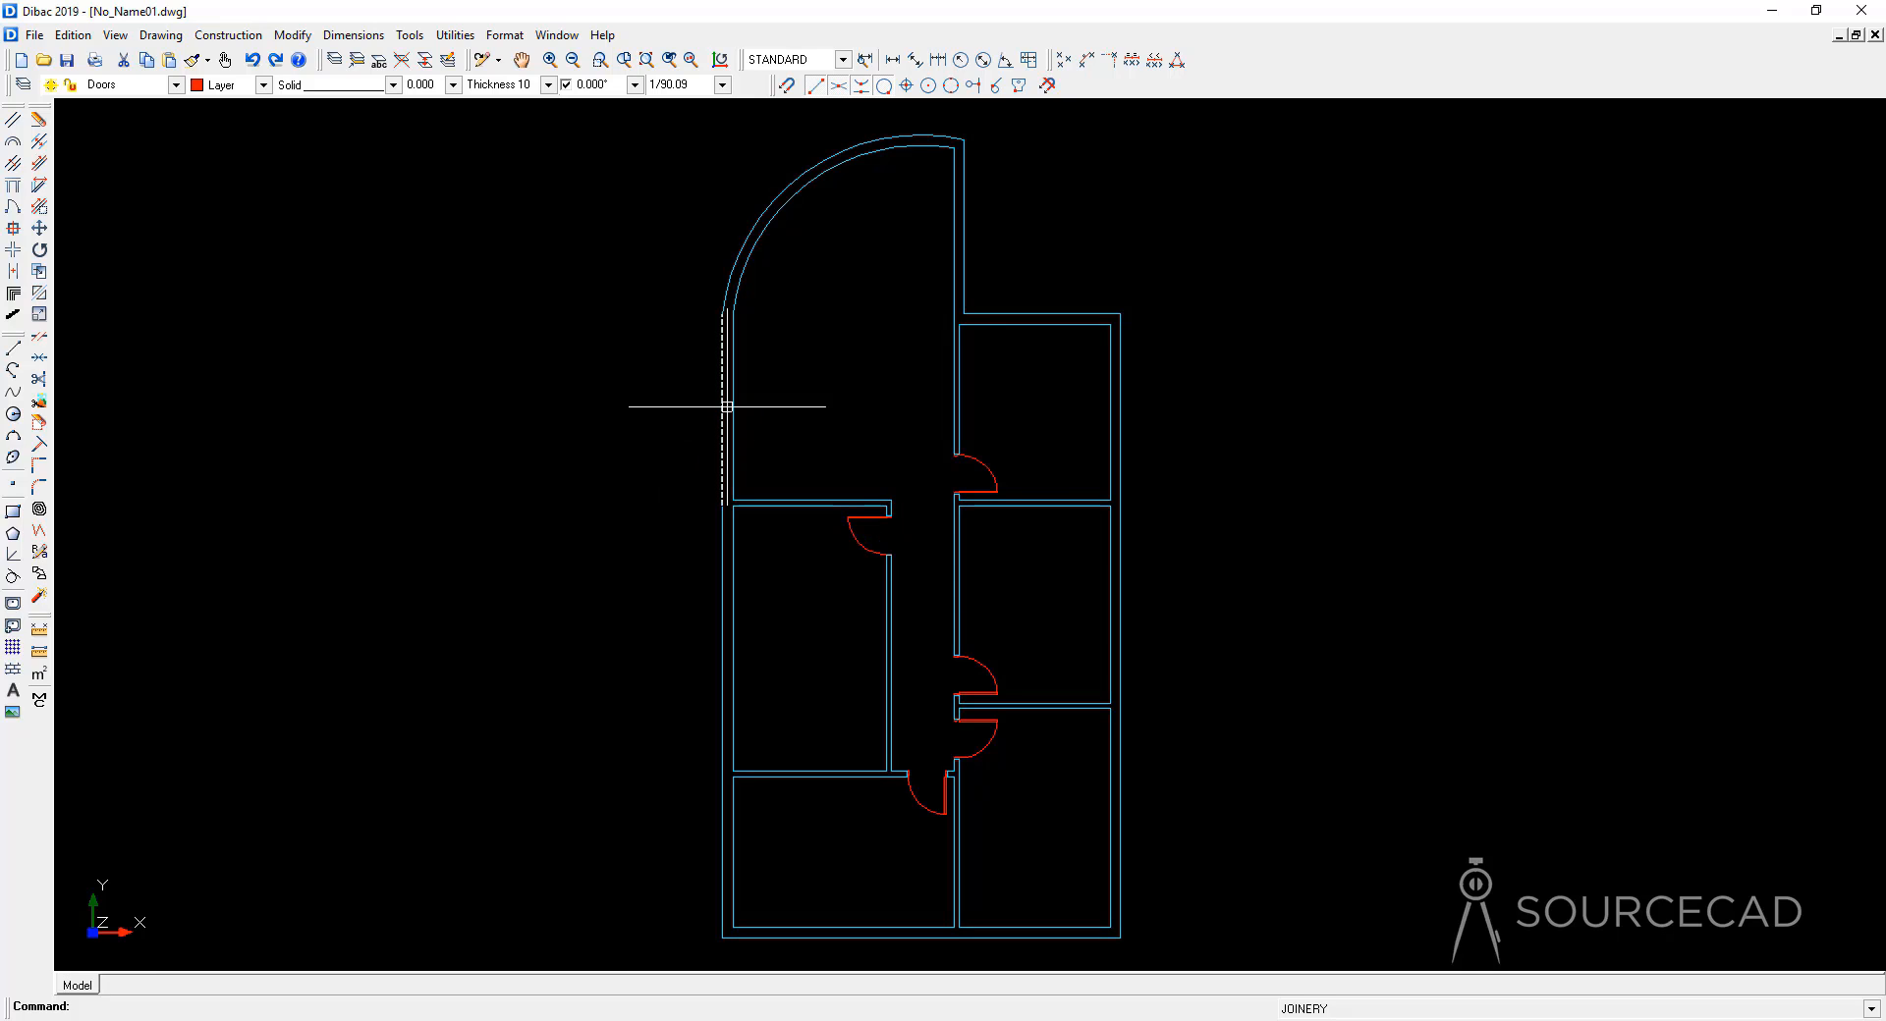
Step: Insert a double interior door with main and second slab widths of 26 in the left exterior wall, just below the curved wall
click(11, 208)
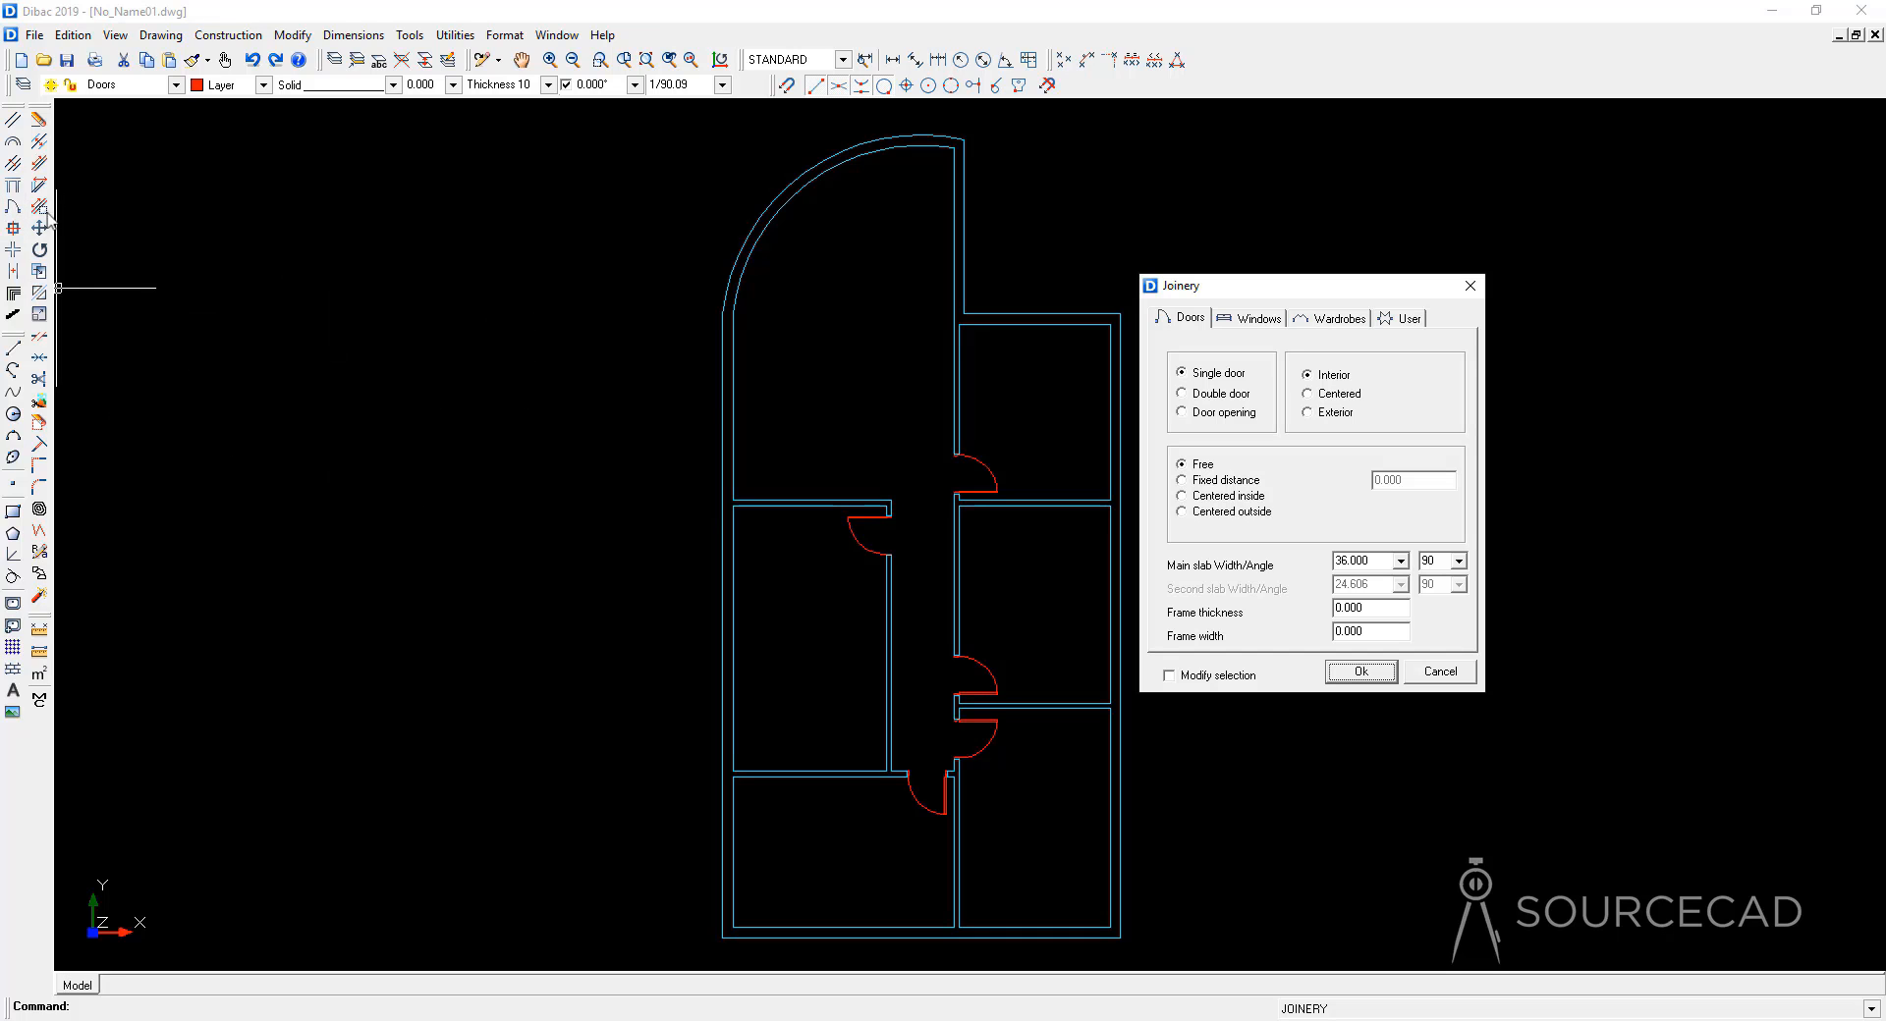
click(1182, 394)
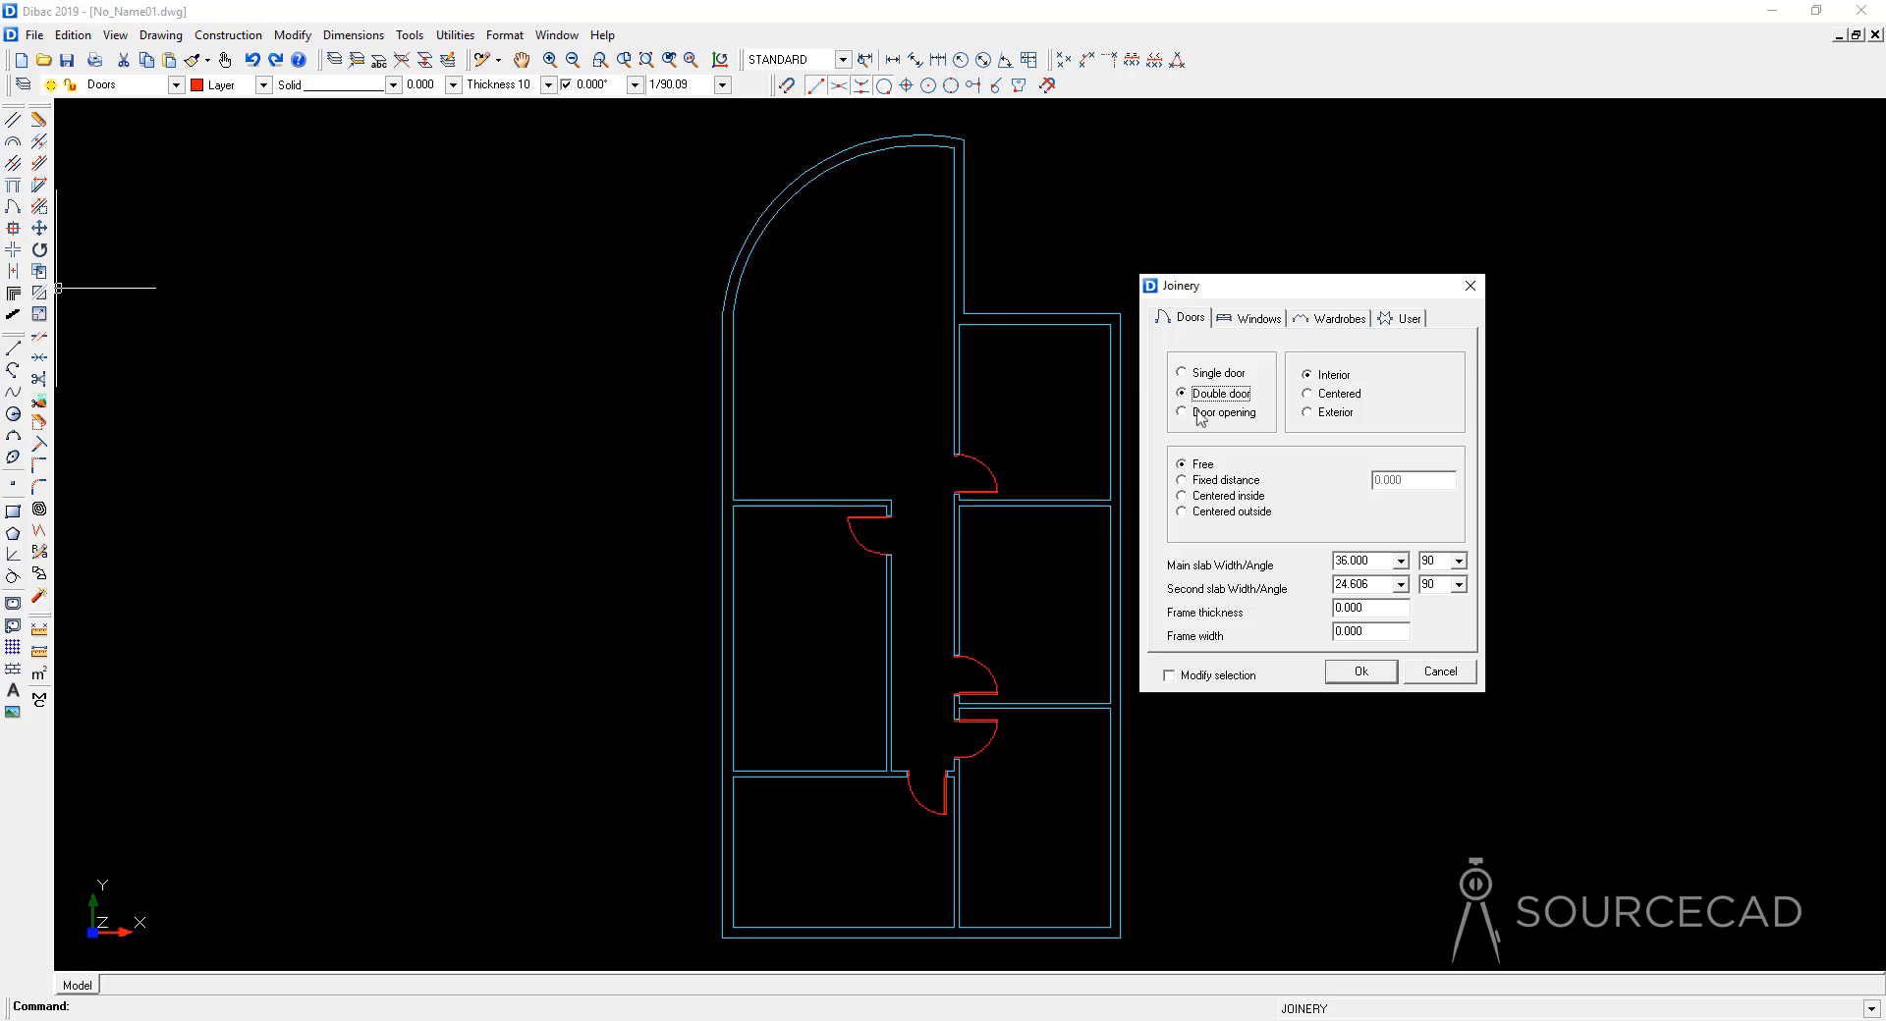
click(1373, 585)
text(36)
click(1337, 676)
text(26)
click(1355, 584)
click(1358, 673)
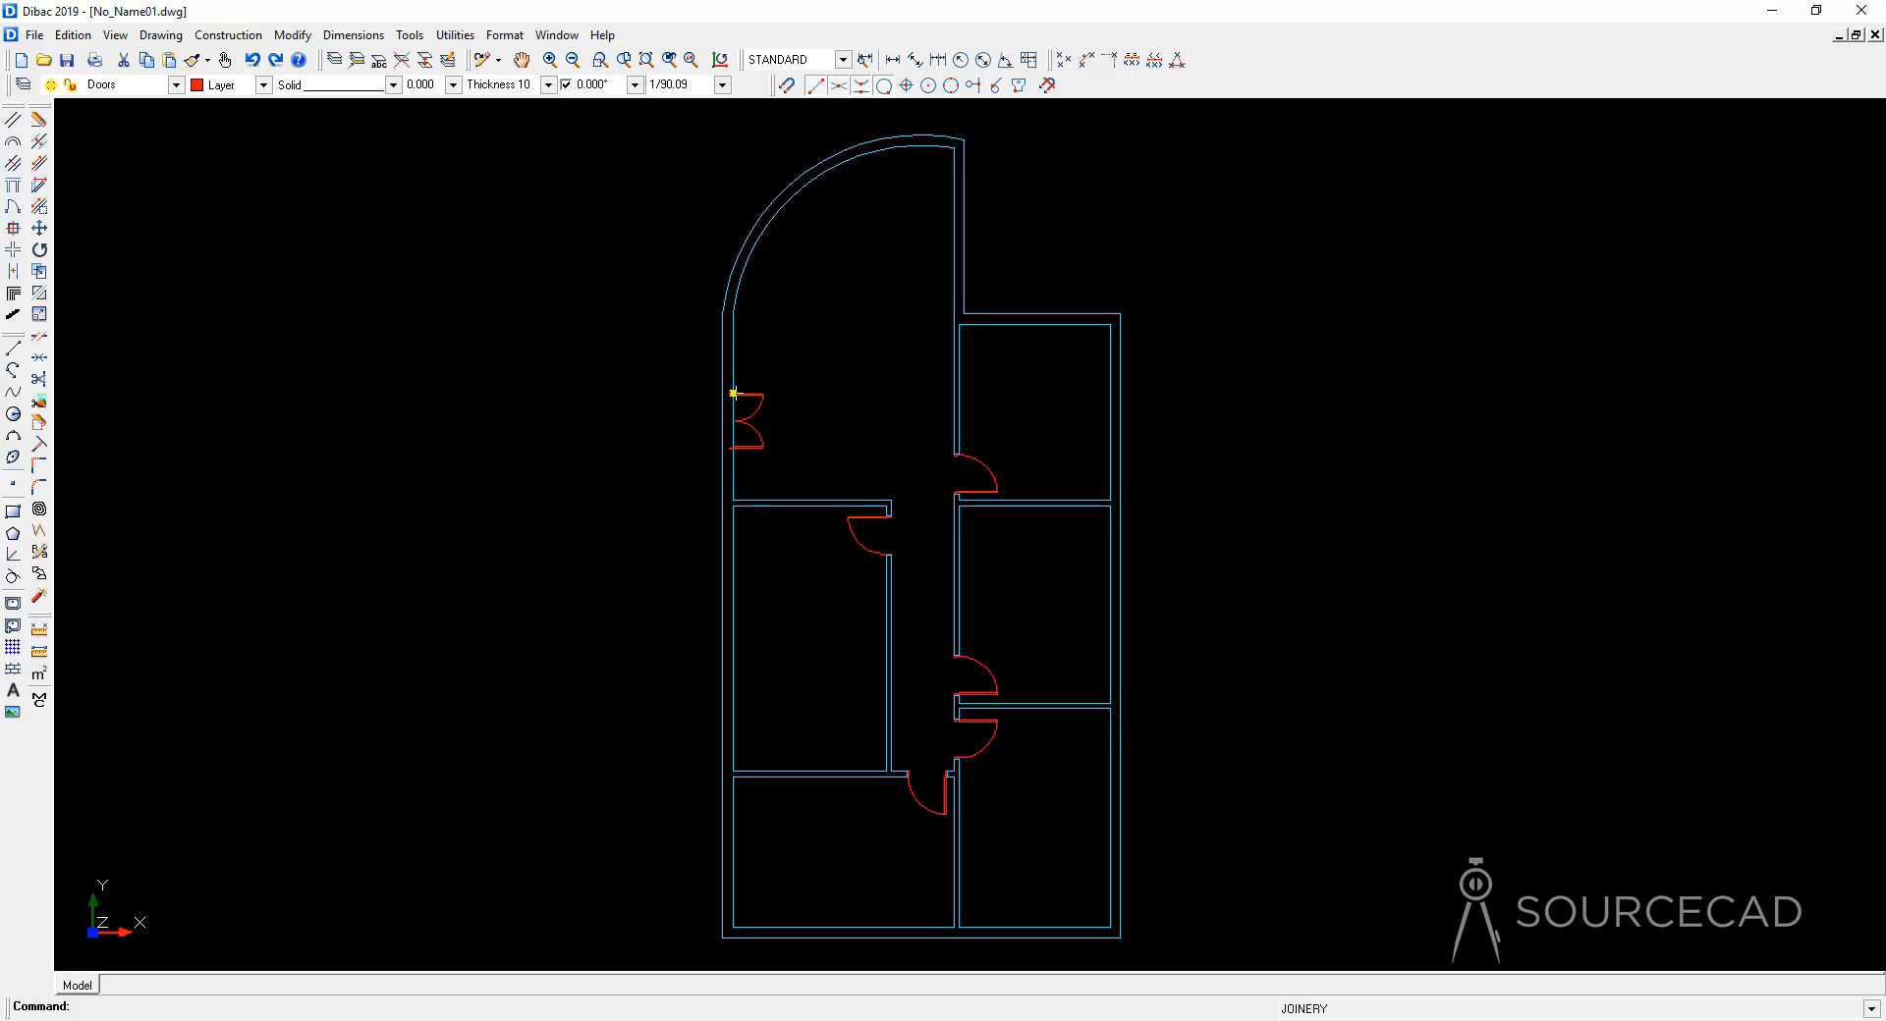
click(734, 395)
key(Escape)
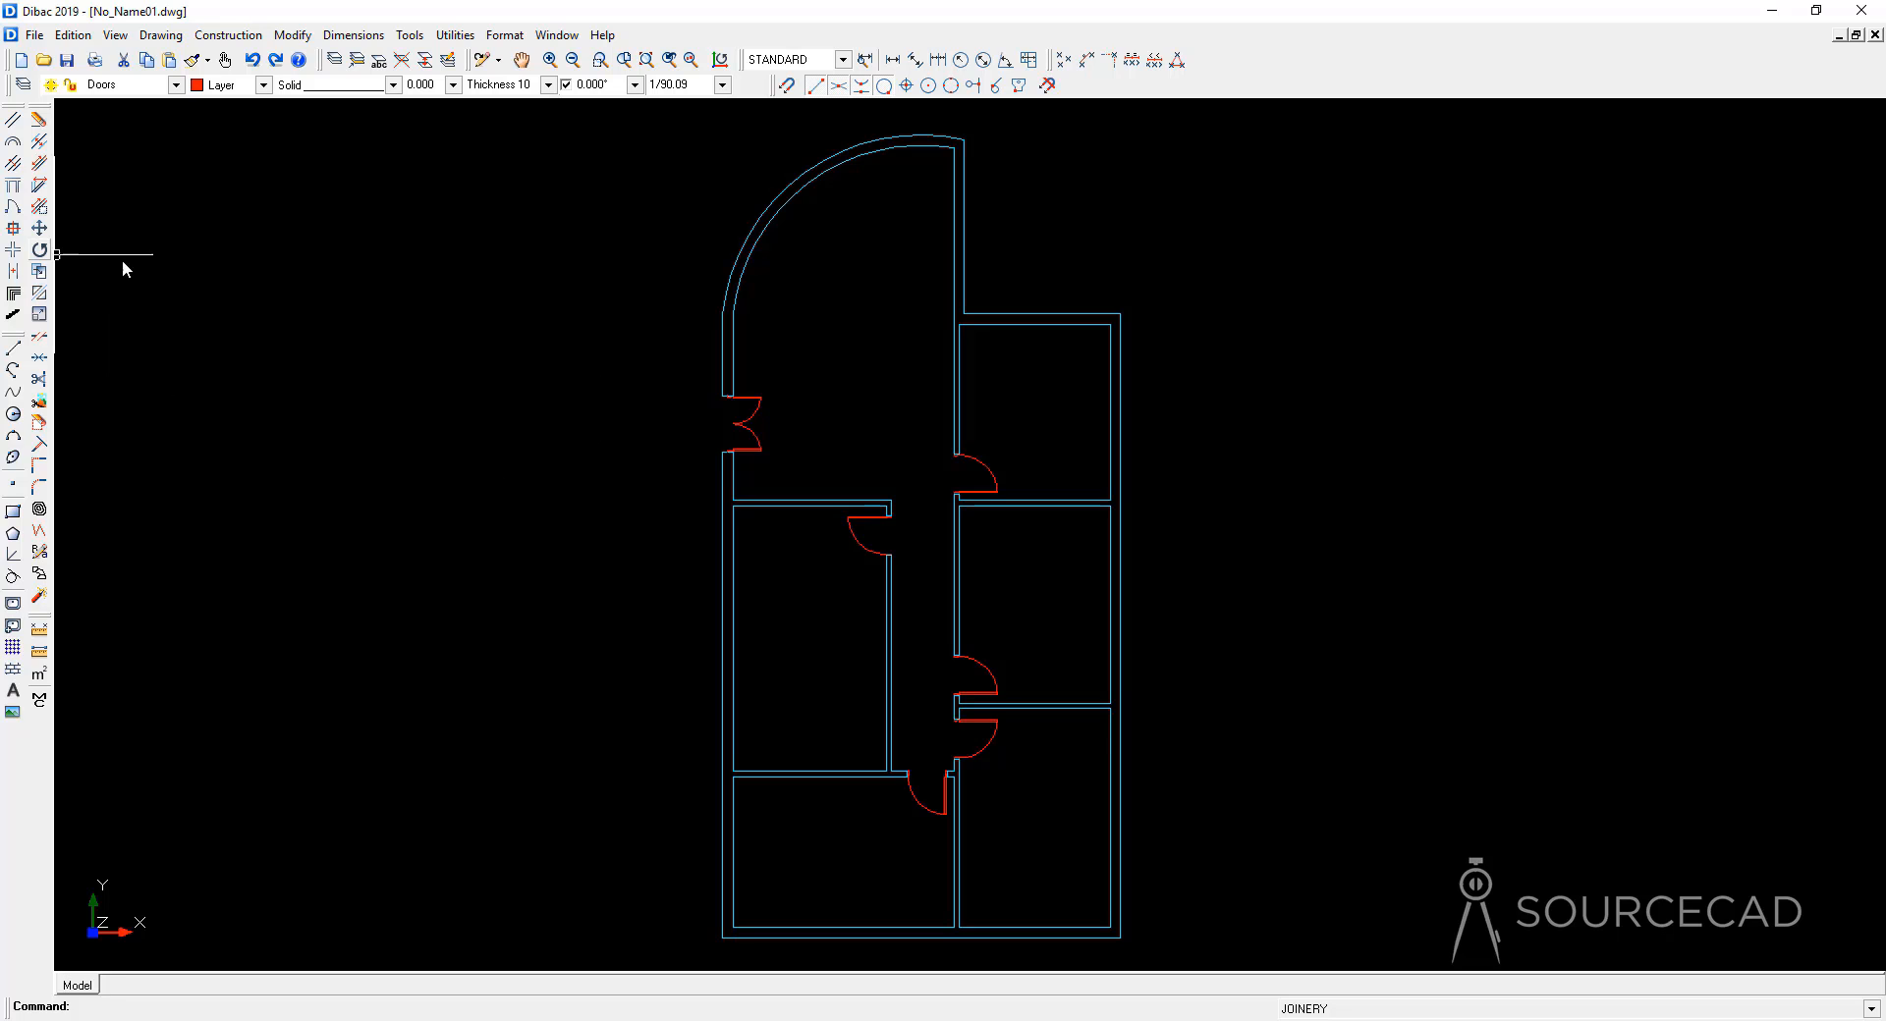
Step: Switch the joinery type to windows, look through the window types and choose Sill nosing
click(13, 210)
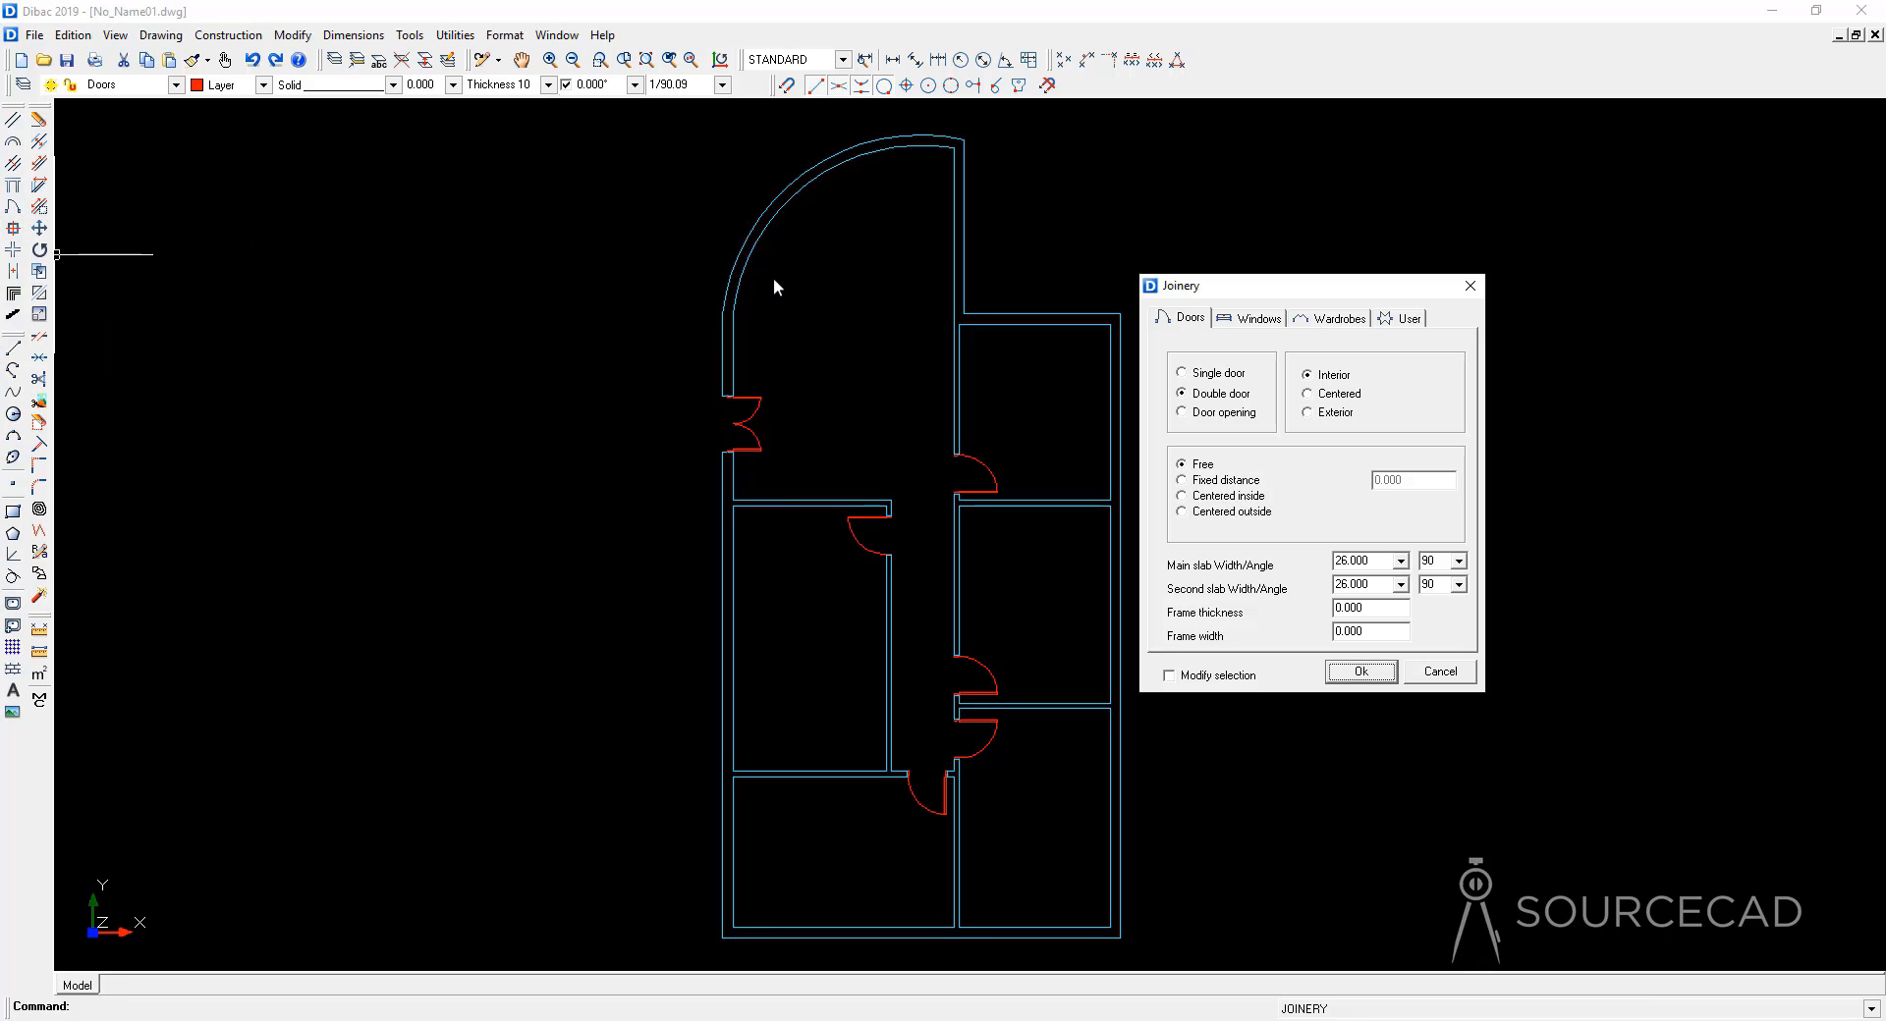
click(1234, 320)
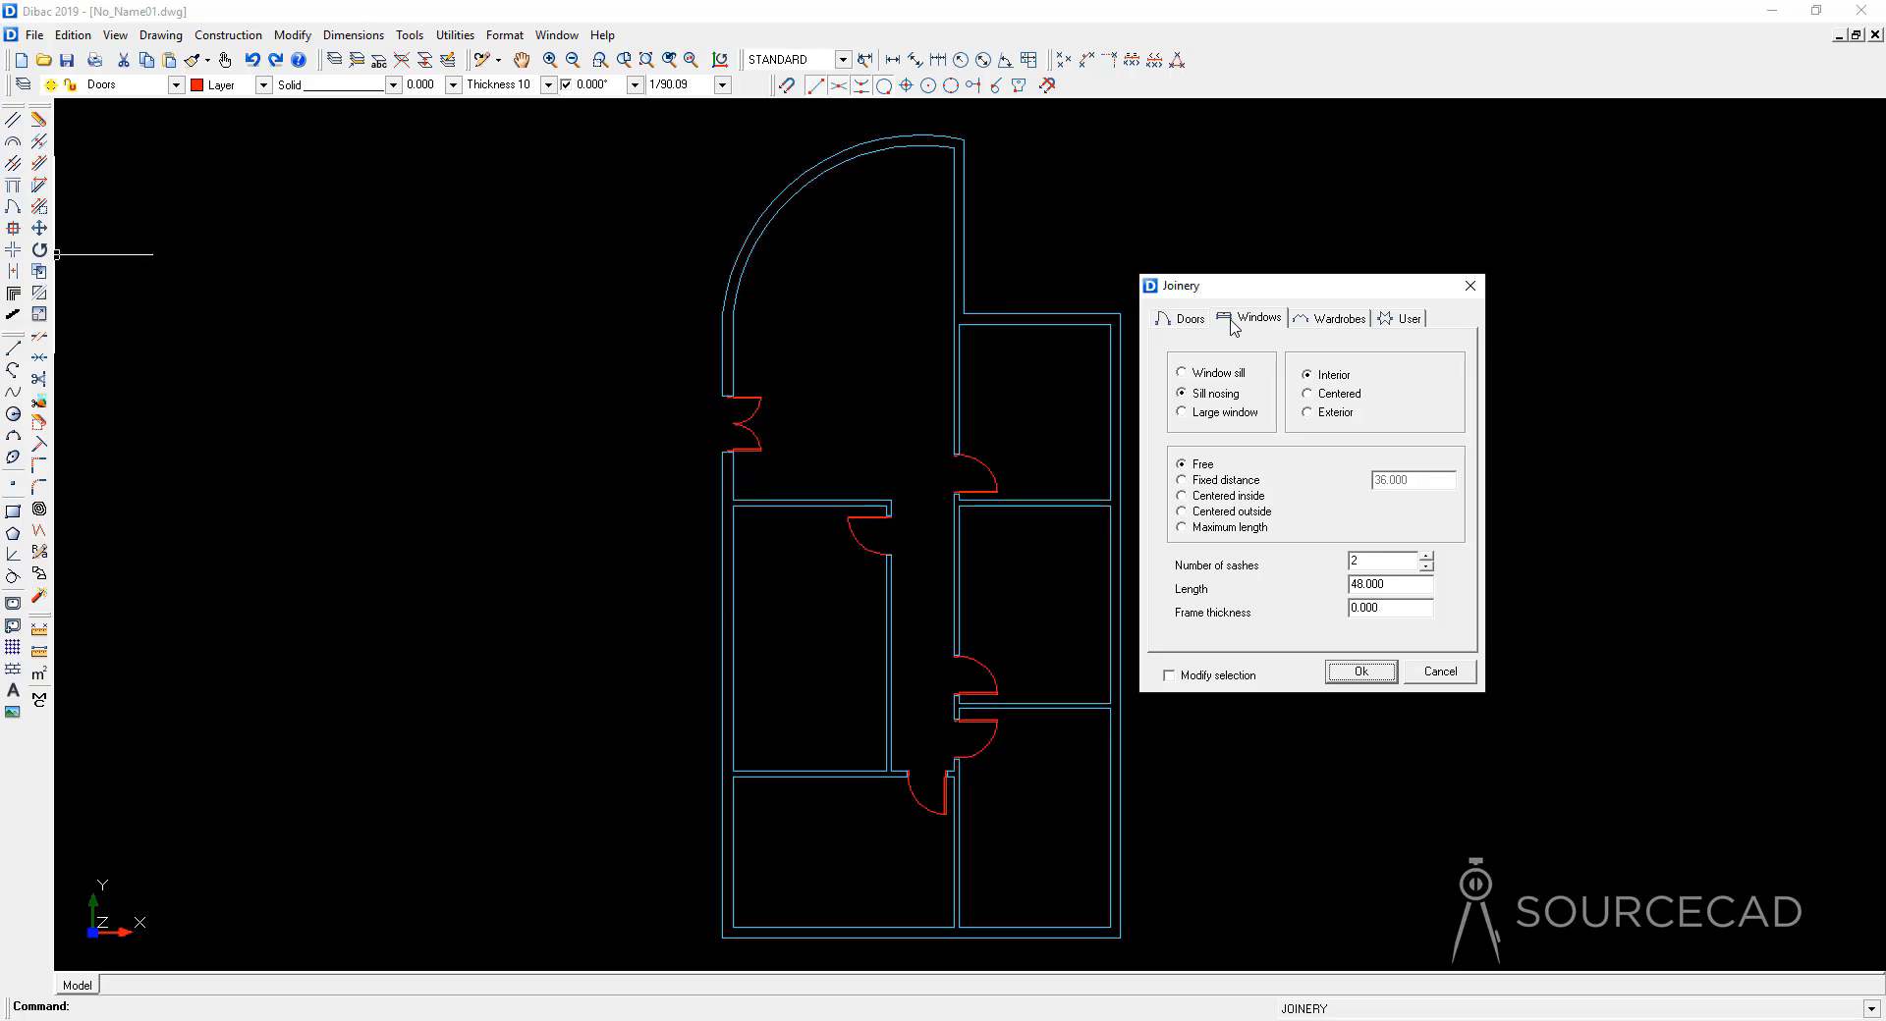
click(1222, 377)
click(1226, 395)
click(1225, 414)
click(1228, 396)
click(1362, 673)
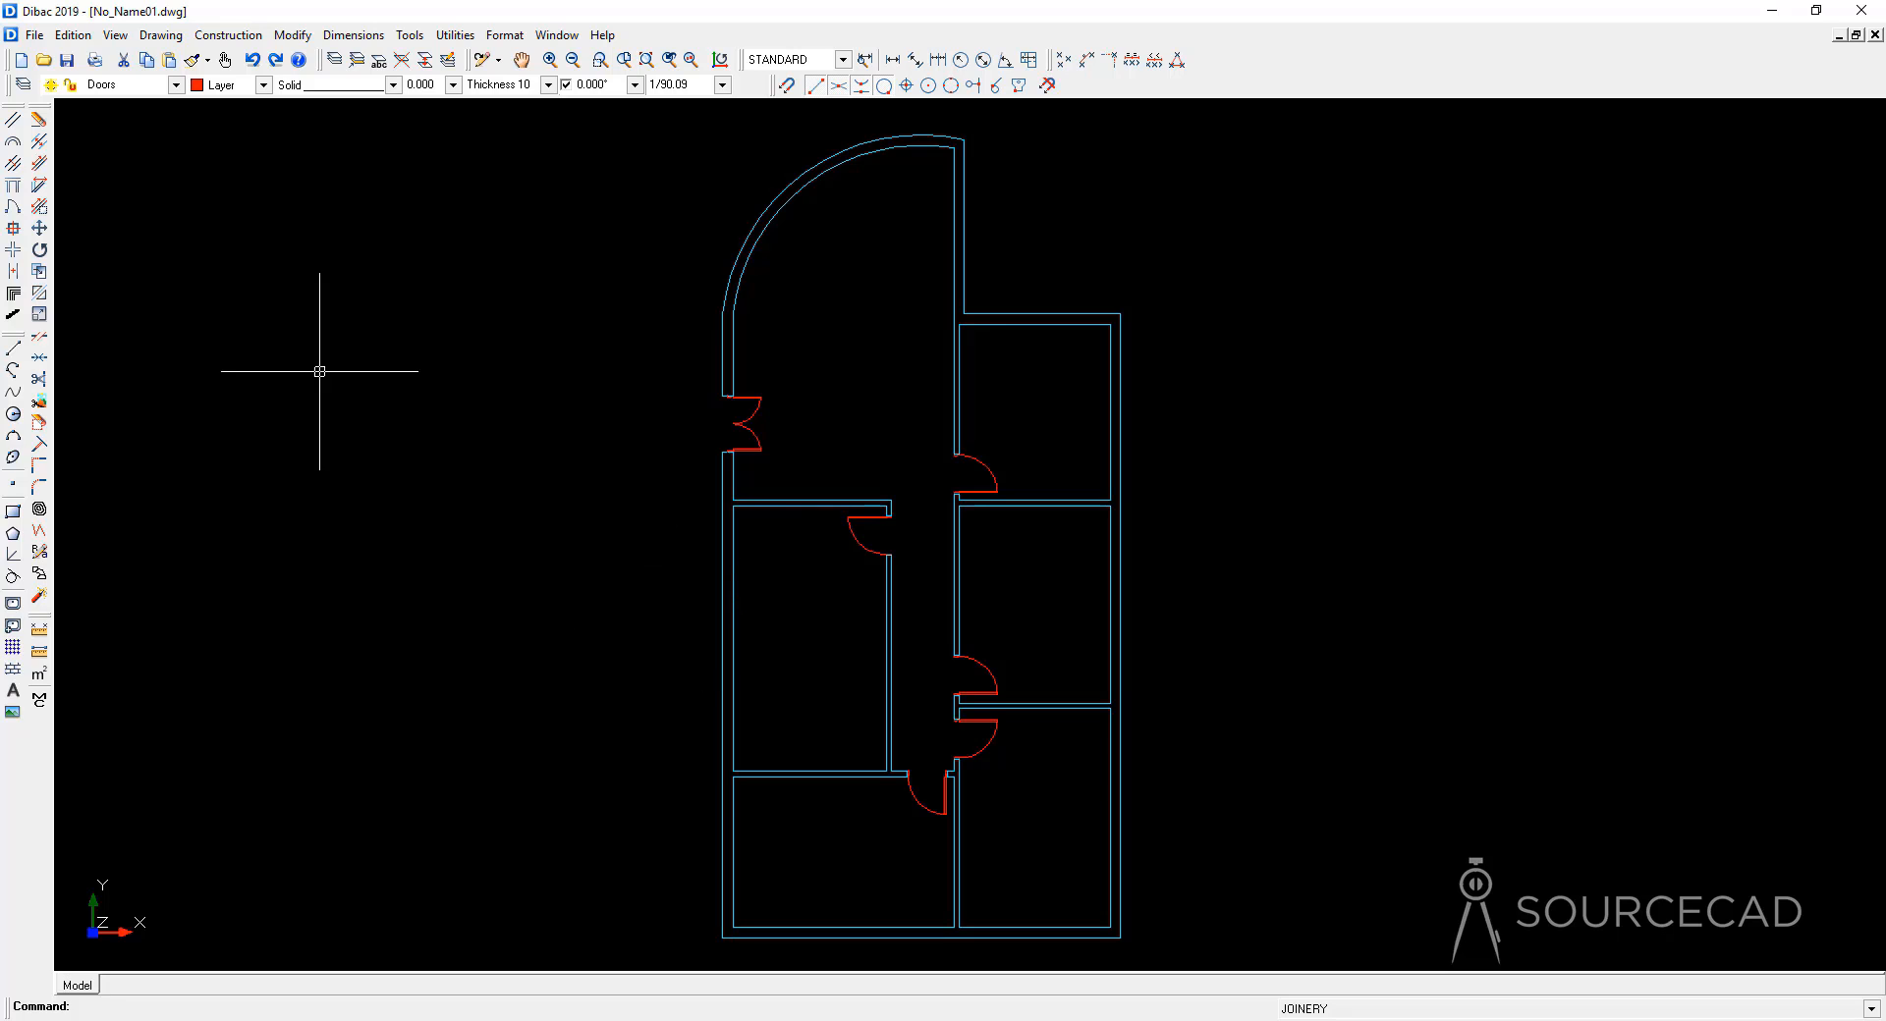
Step: Make Windows the current layer and insert a 48-long, two-sash Sill nosing window on the outer face of the middle left room's exterior wall
click(176, 86)
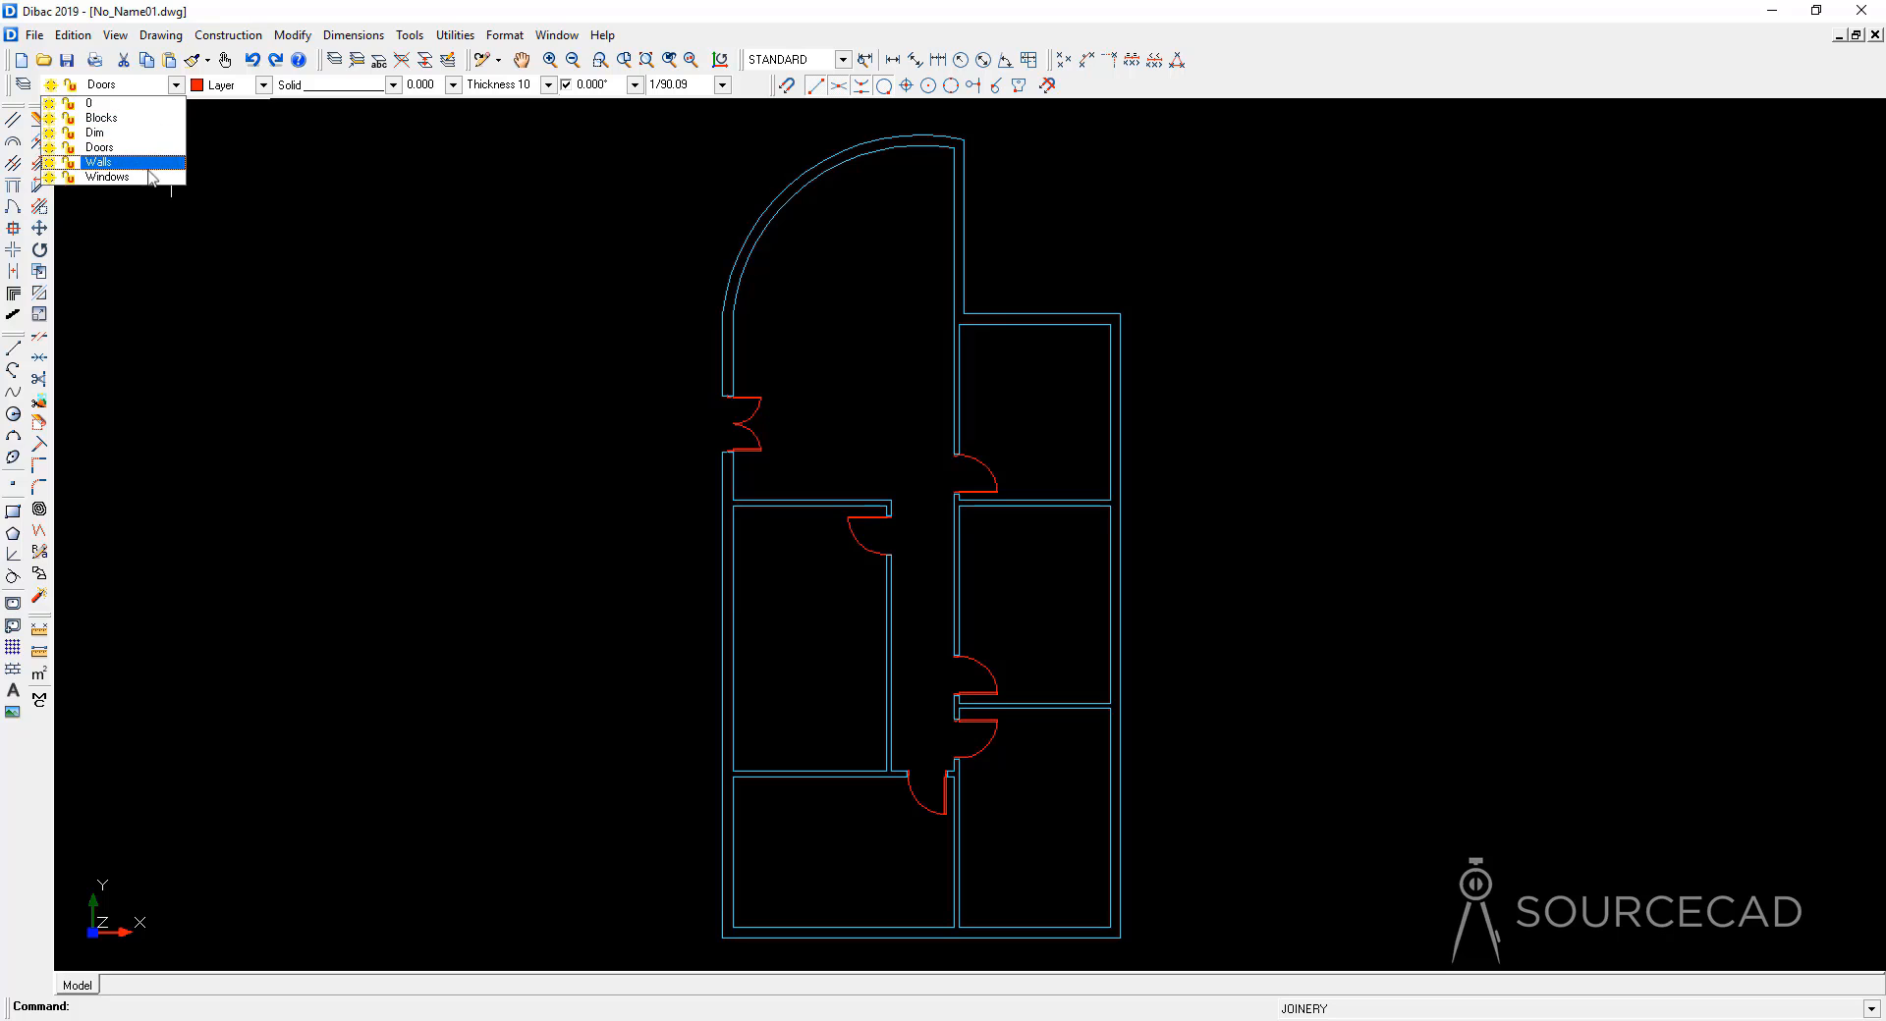
click(147, 164)
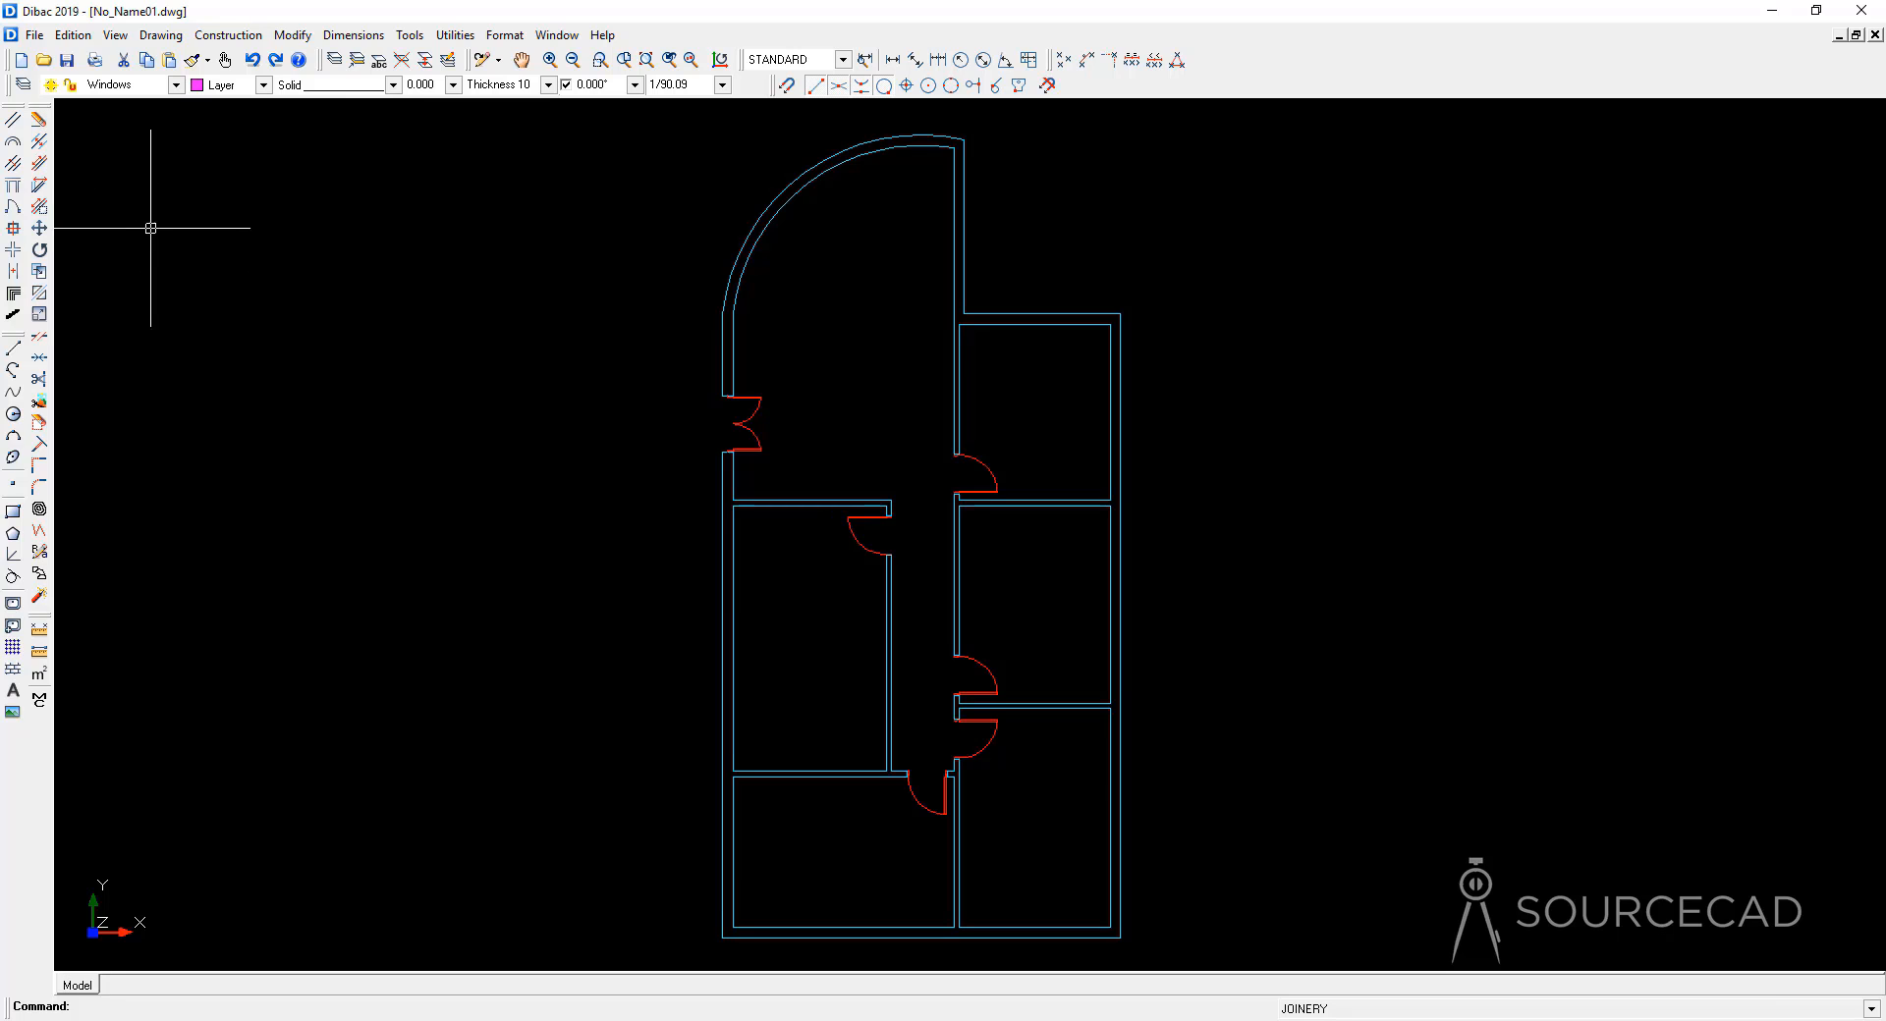
click(11, 217)
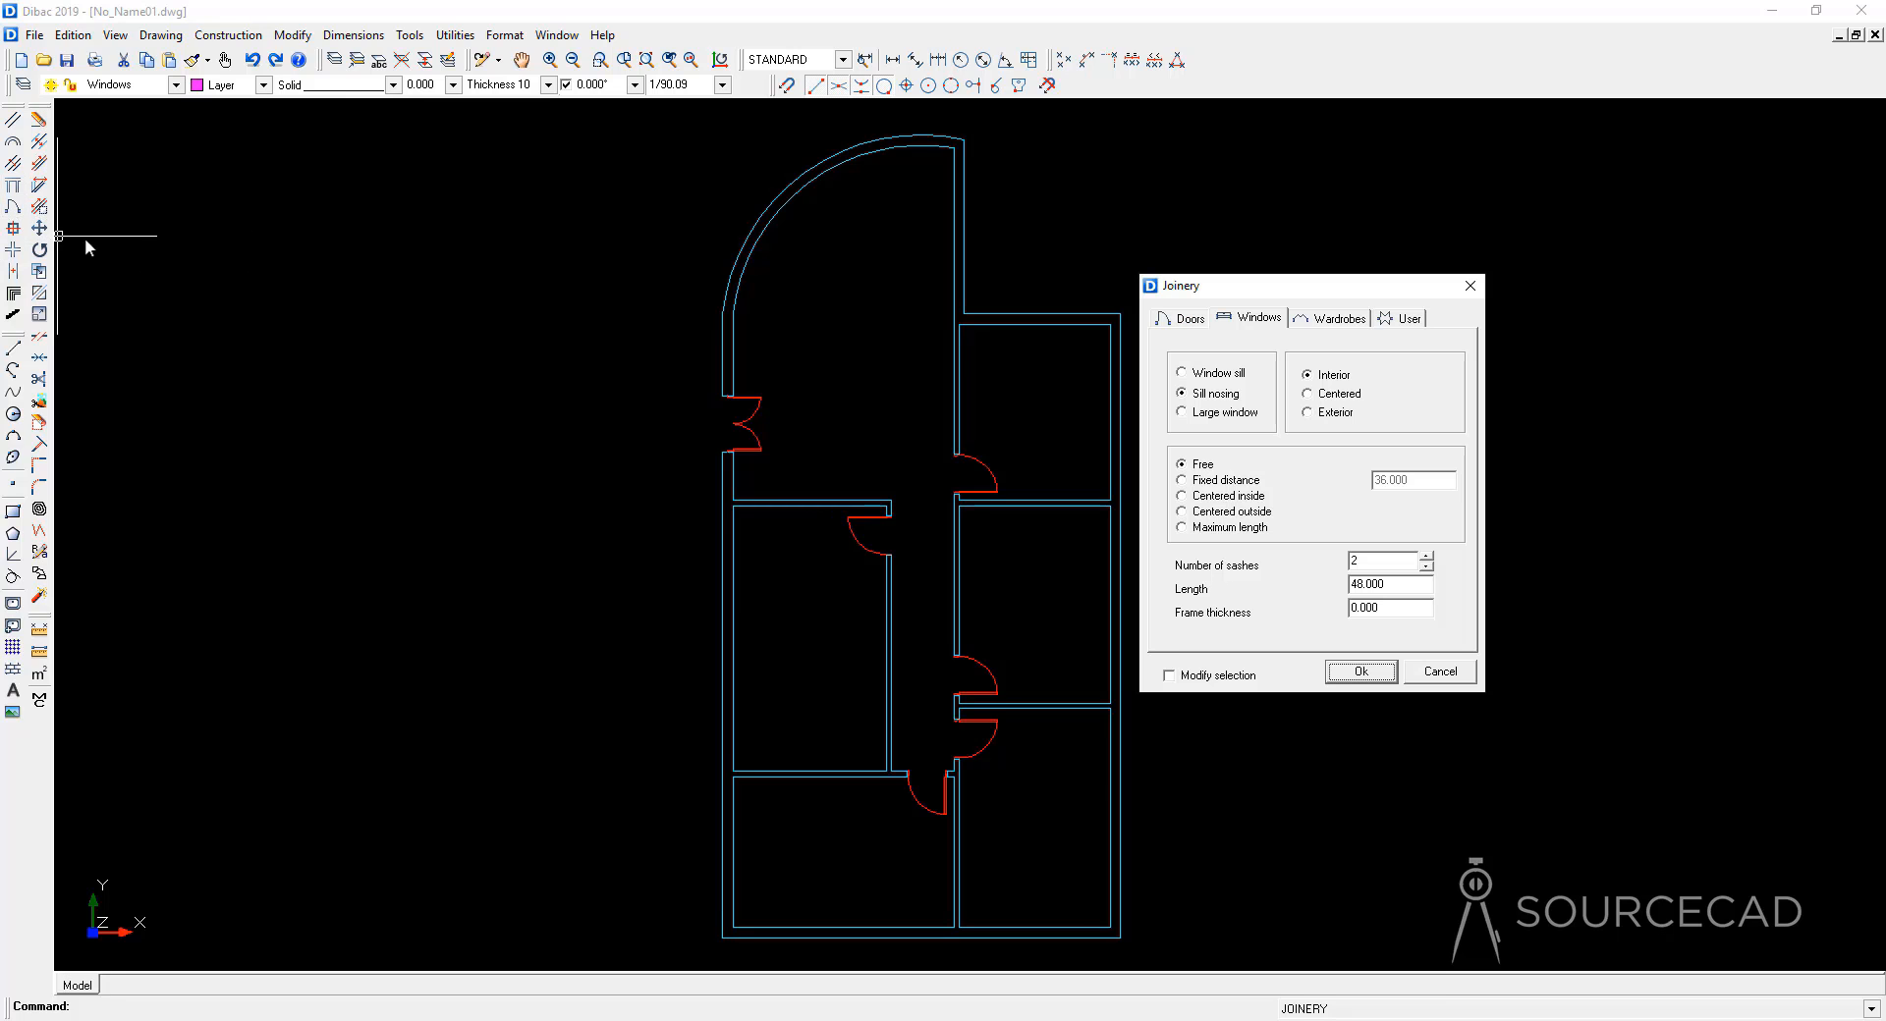
click(1365, 671)
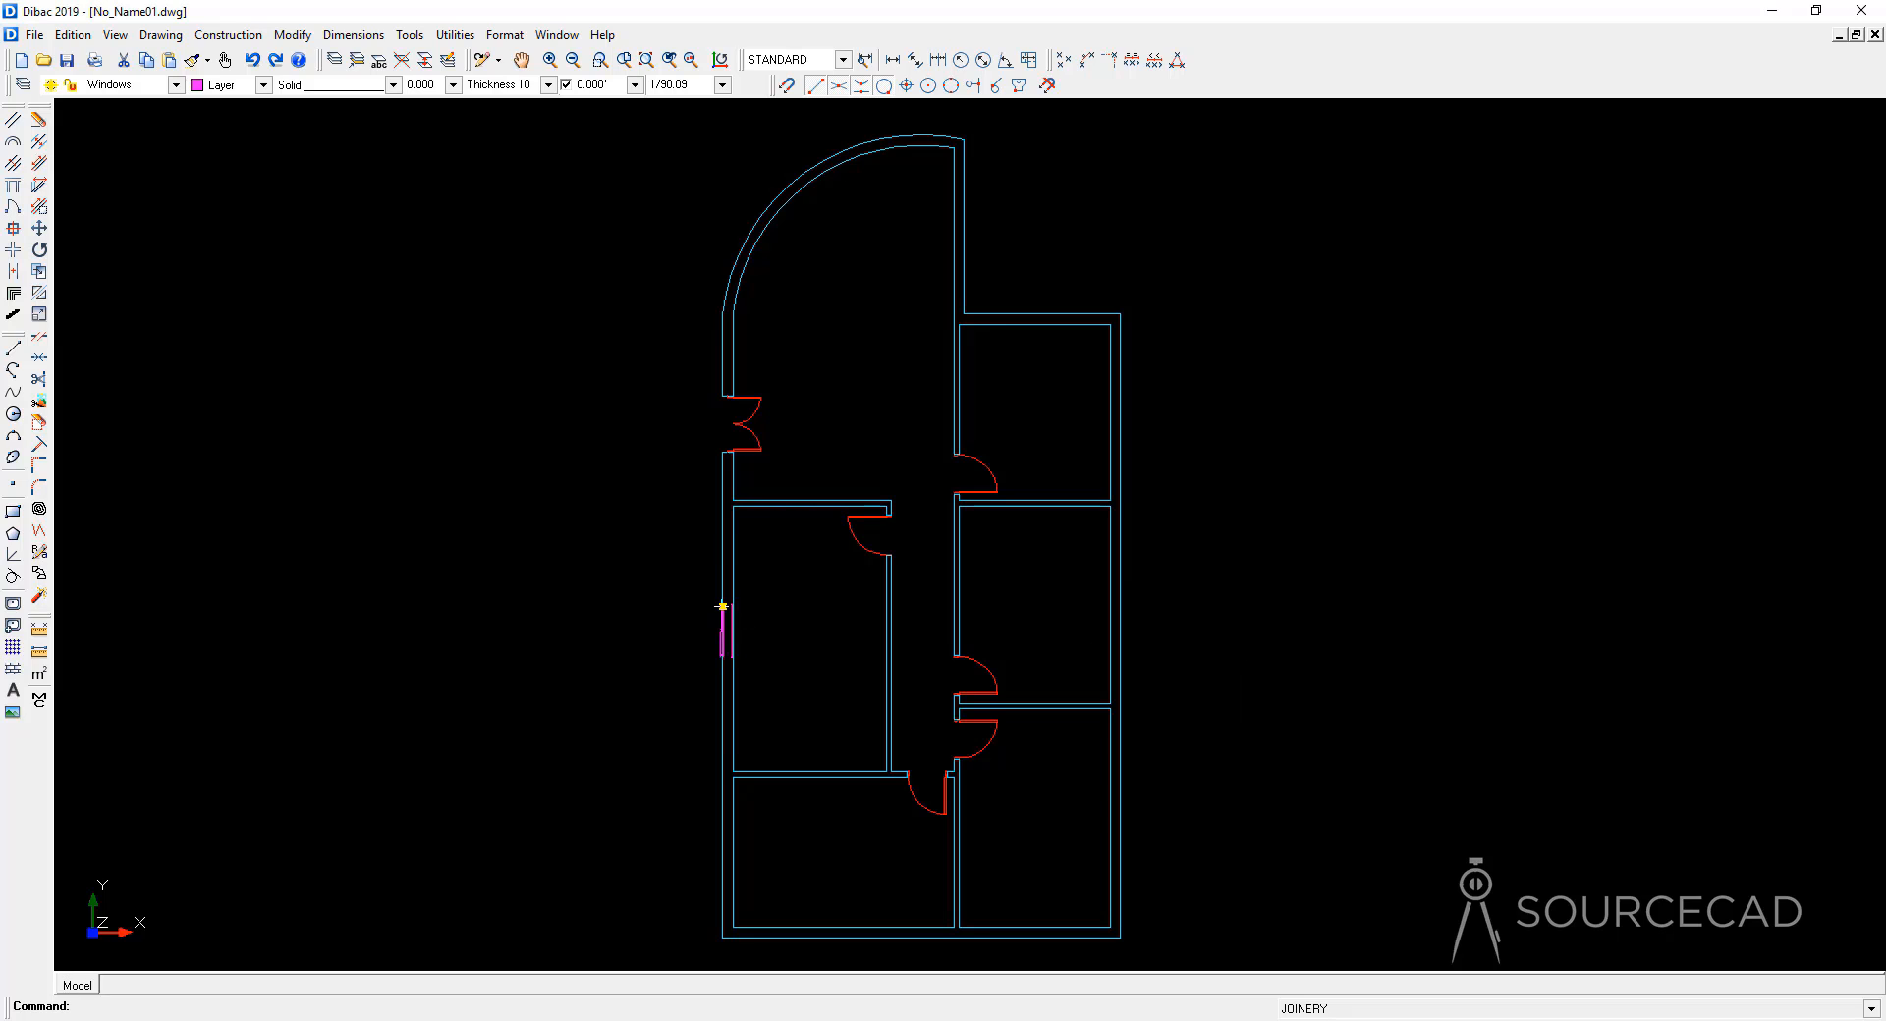
click(723, 606)
Step: Place the same window in the exterior wall of each of the three right rooms and in the vertical wall closing the curved area
click(1110, 624)
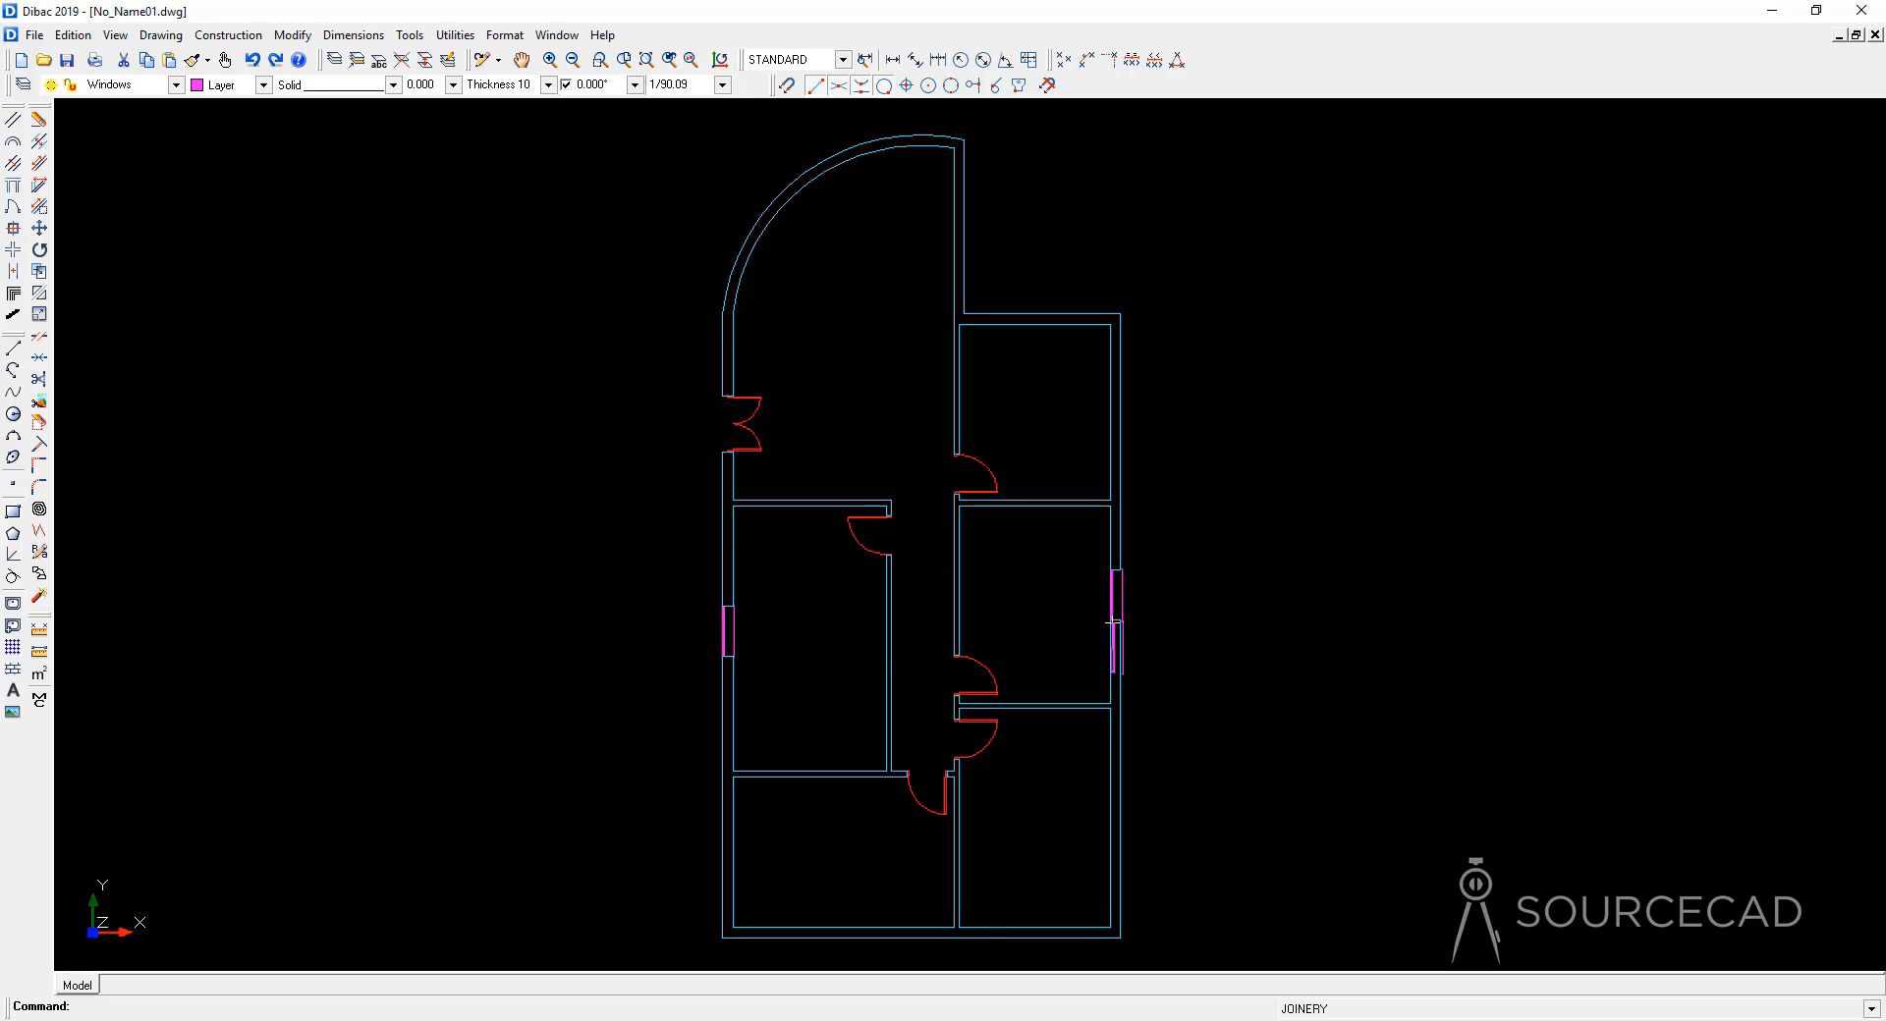
click(1110, 432)
click(1110, 812)
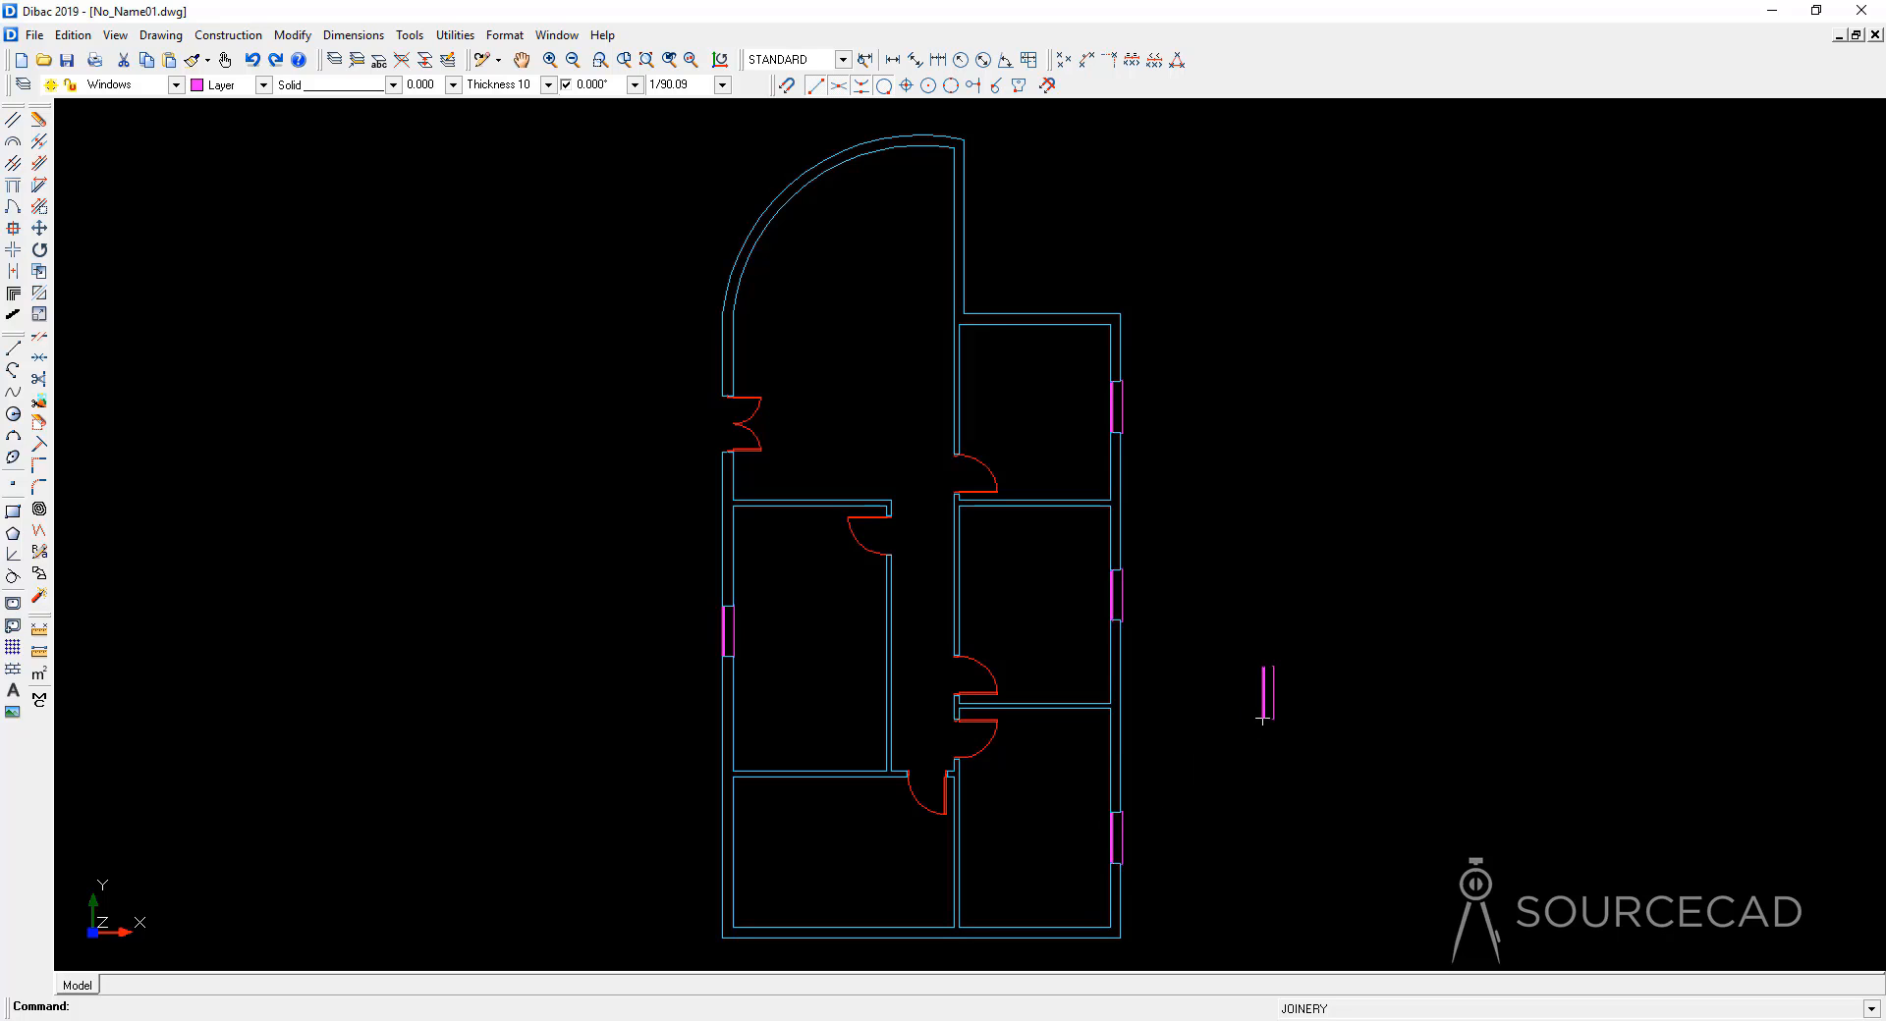
click(953, 251)
key(Escape)
Step: Delete the window in the middle left room's exterior wall
scroll(1110, 408, up, 5)
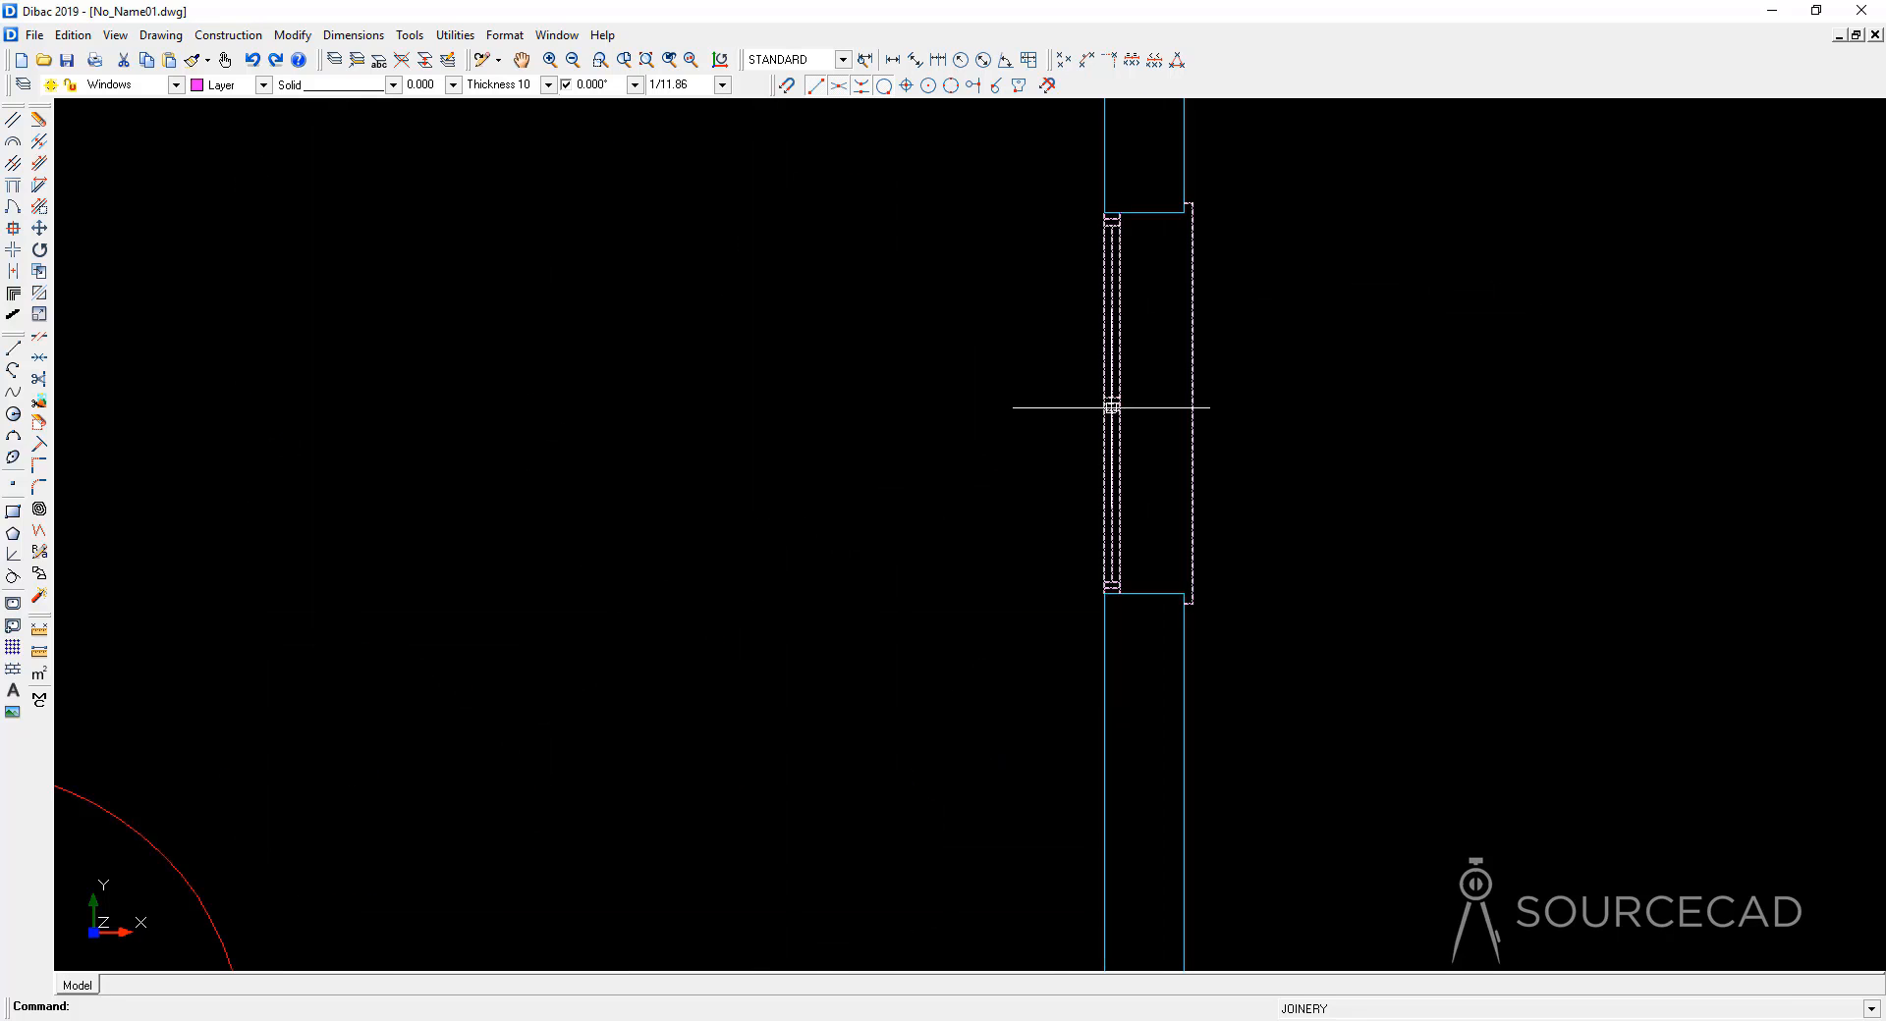
scroll(1092, 421, down, 3)
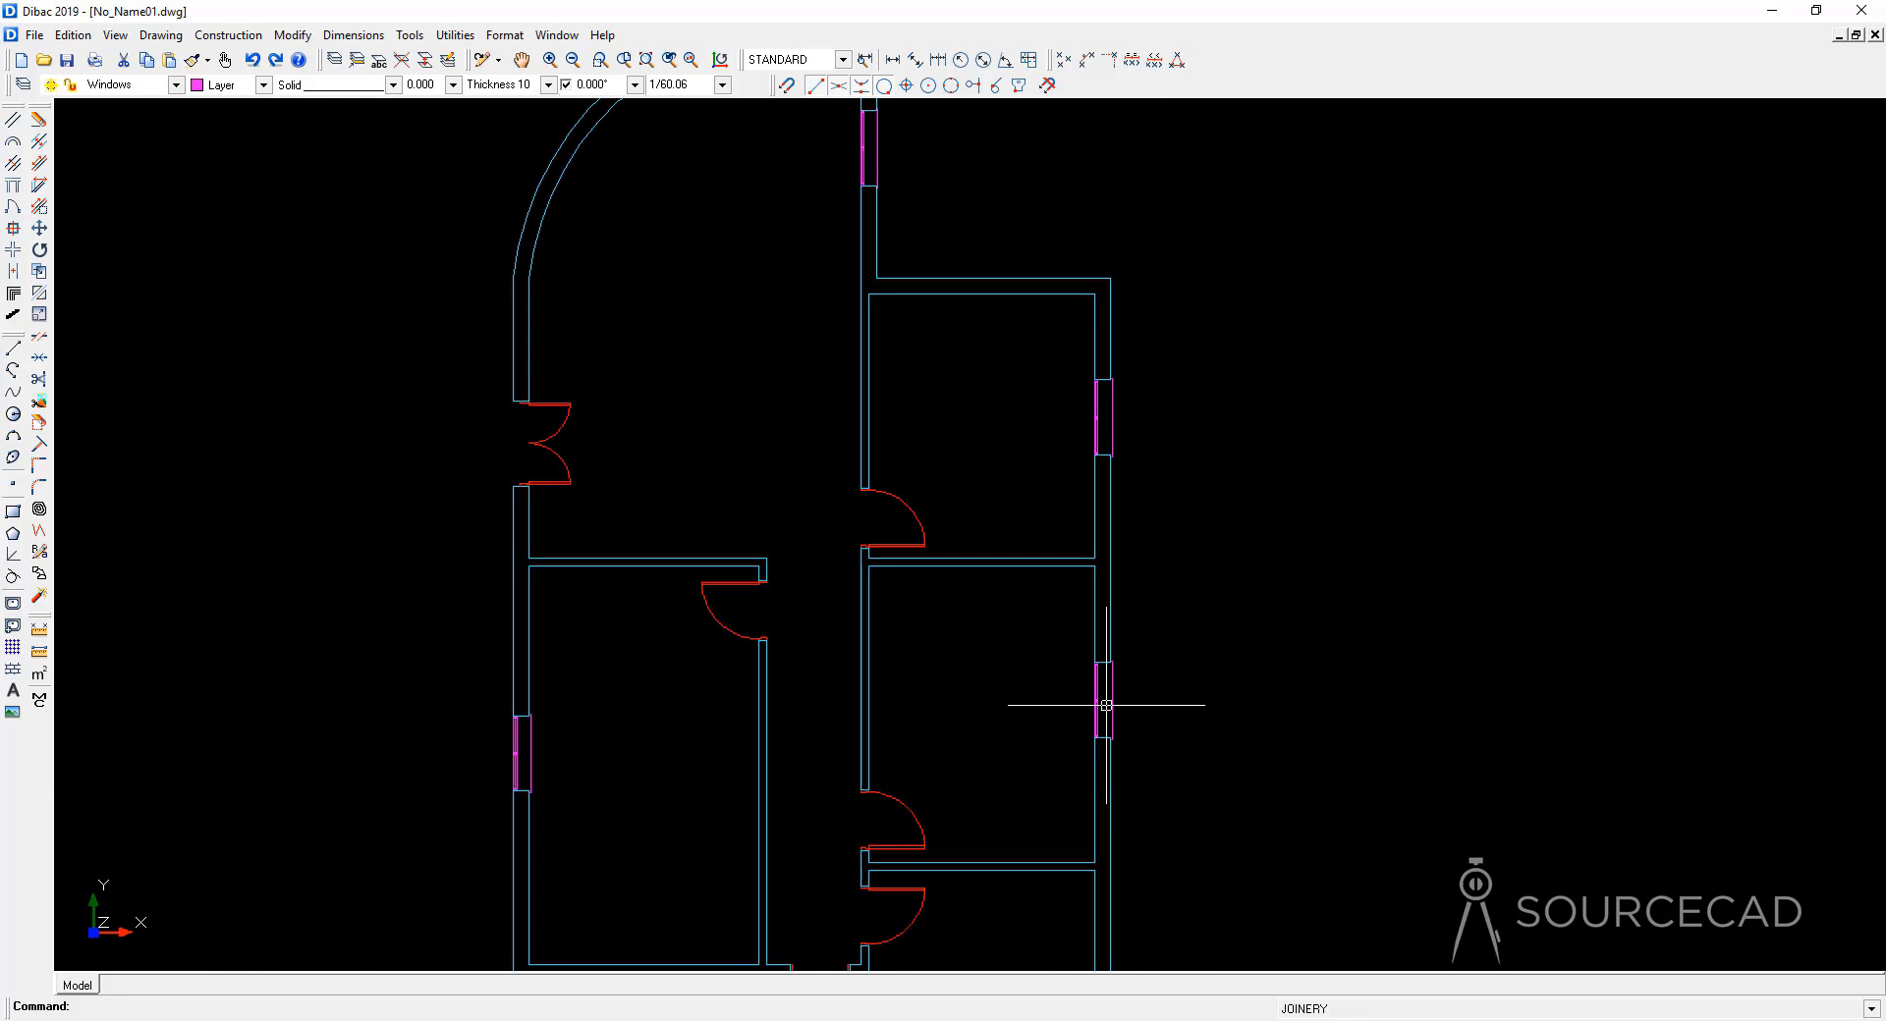
click(518, 748)
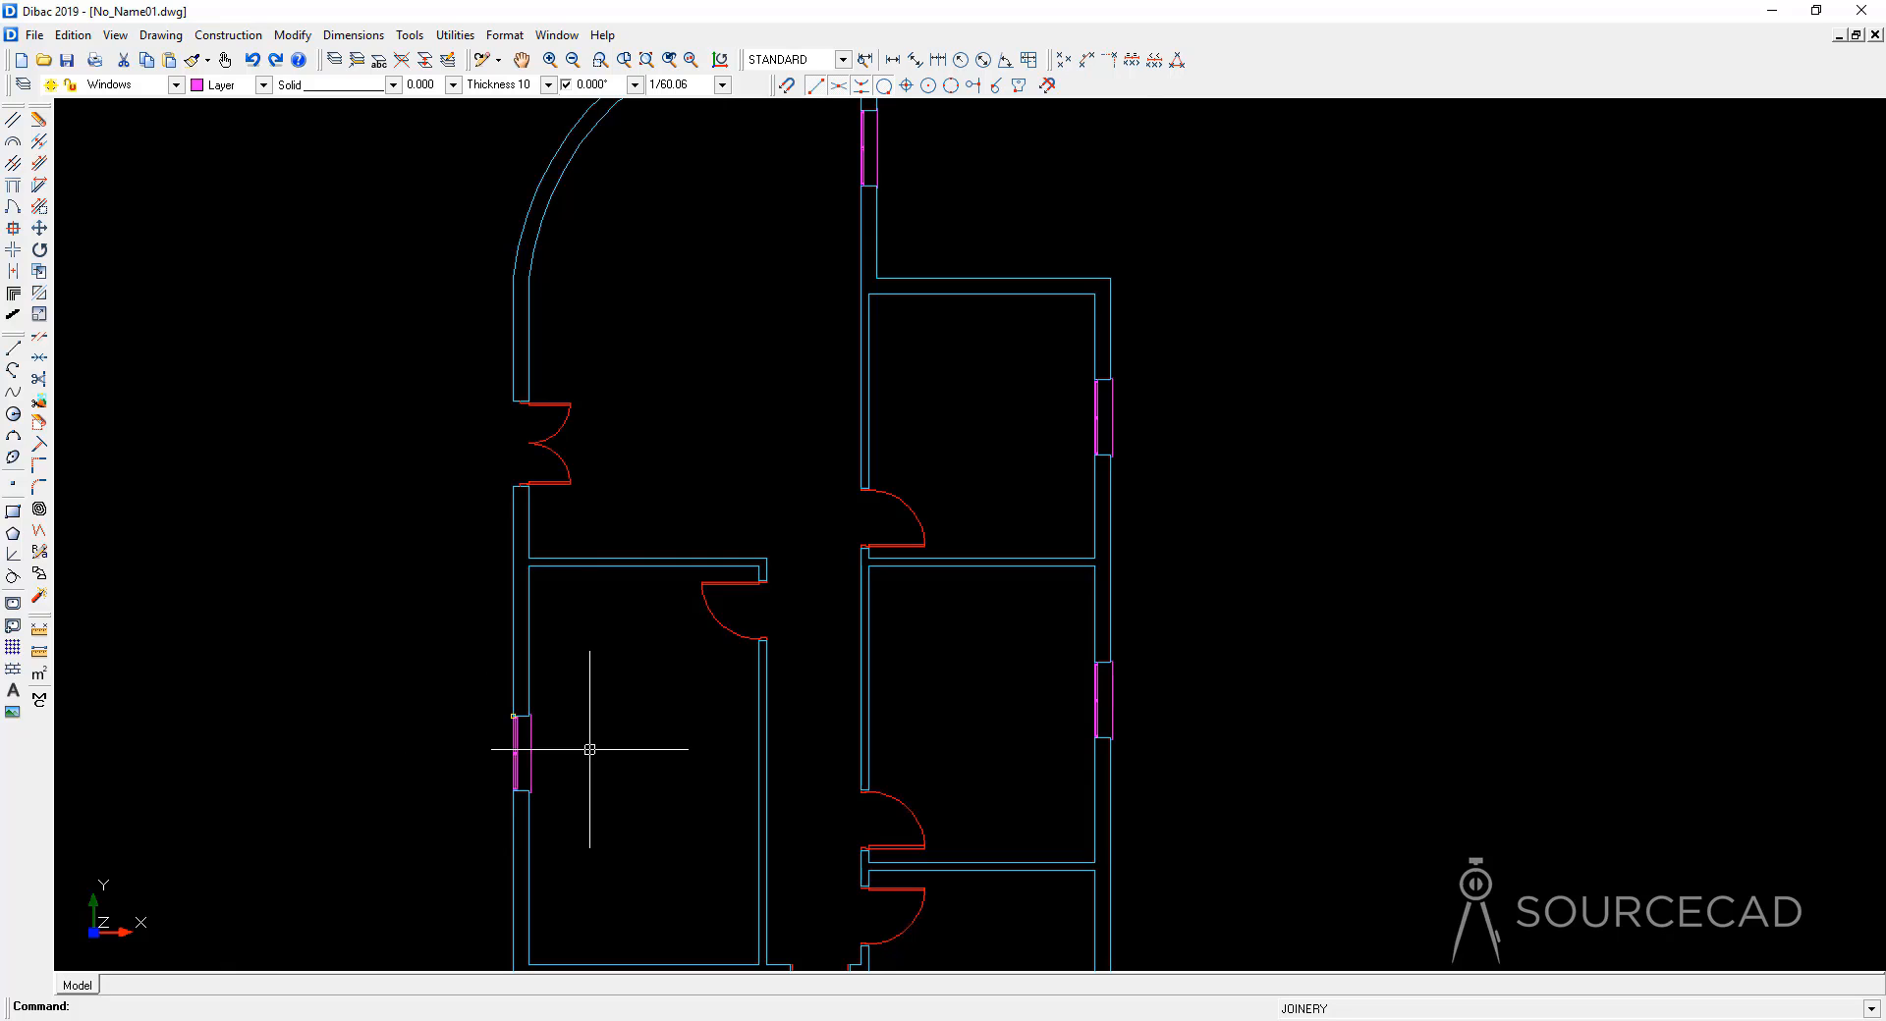
key(Delete)
Step: Insert a 48-long, two-sash Sill nosing window in the middle left room's exterior wall, placed from the wall's inner face
click(17, 215)
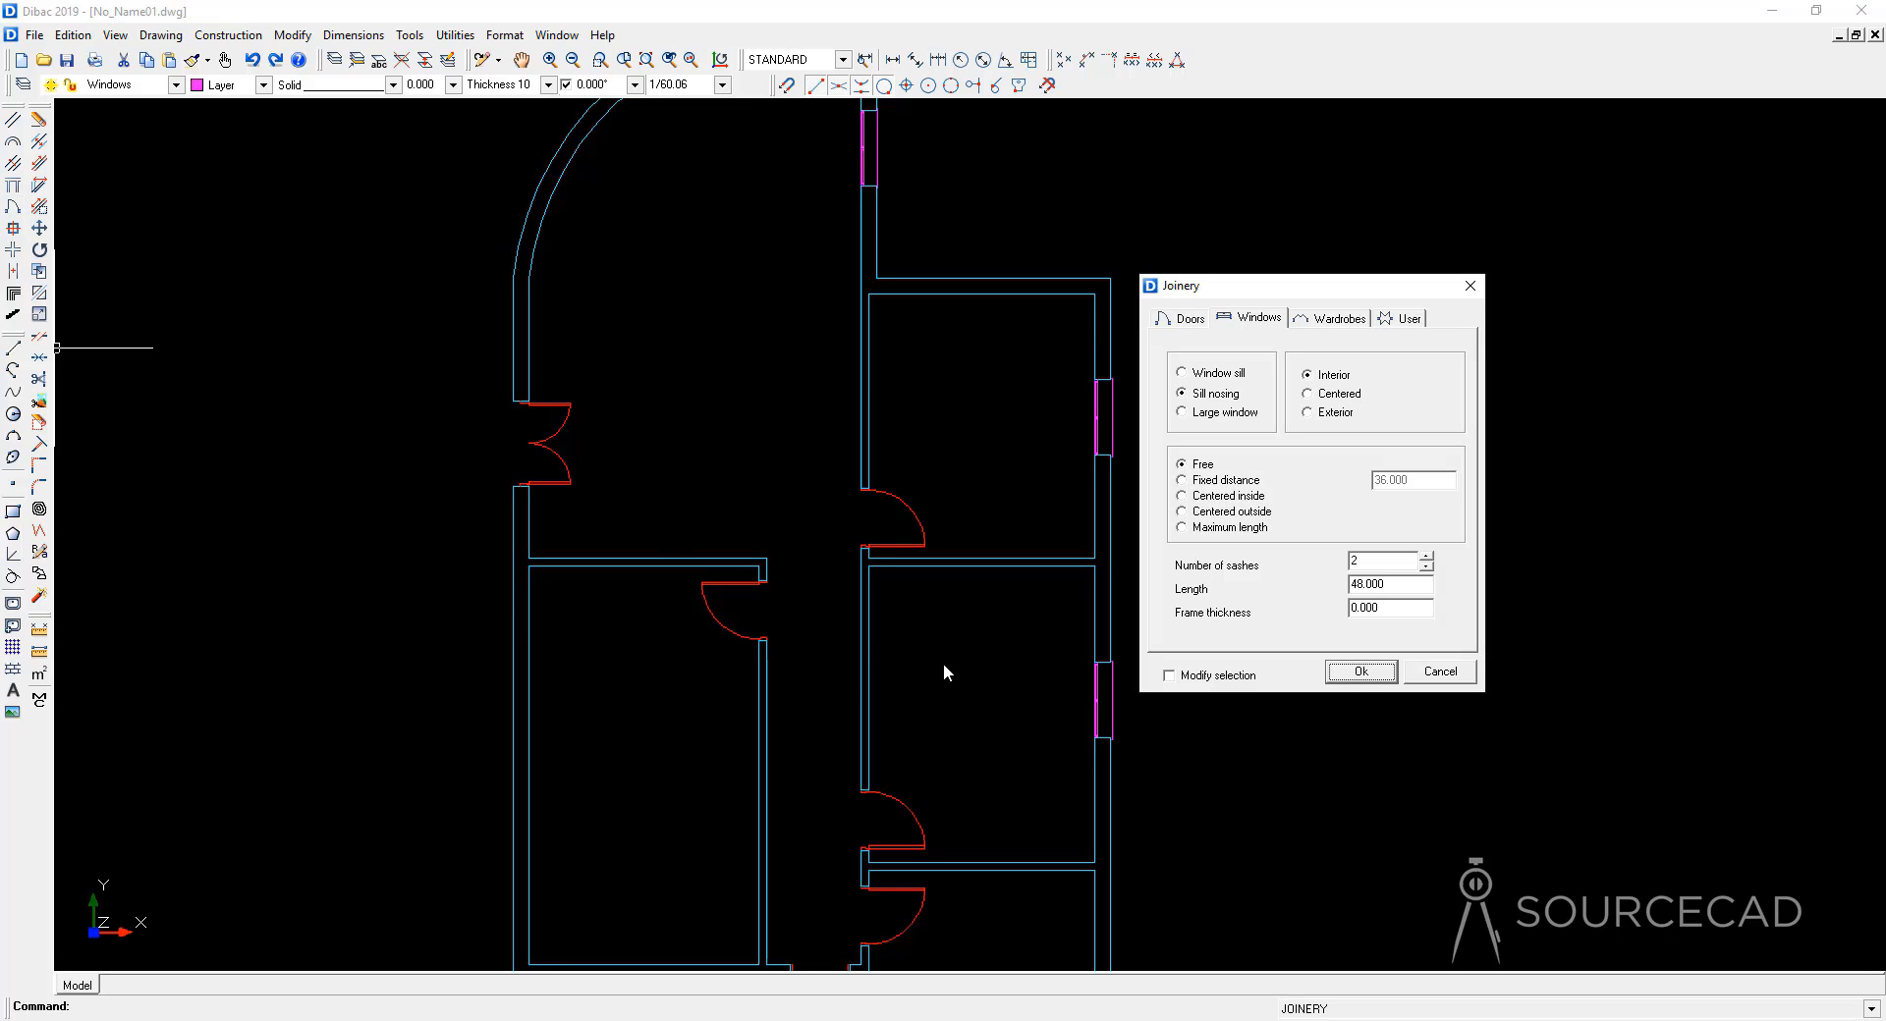
click(1345, 673)
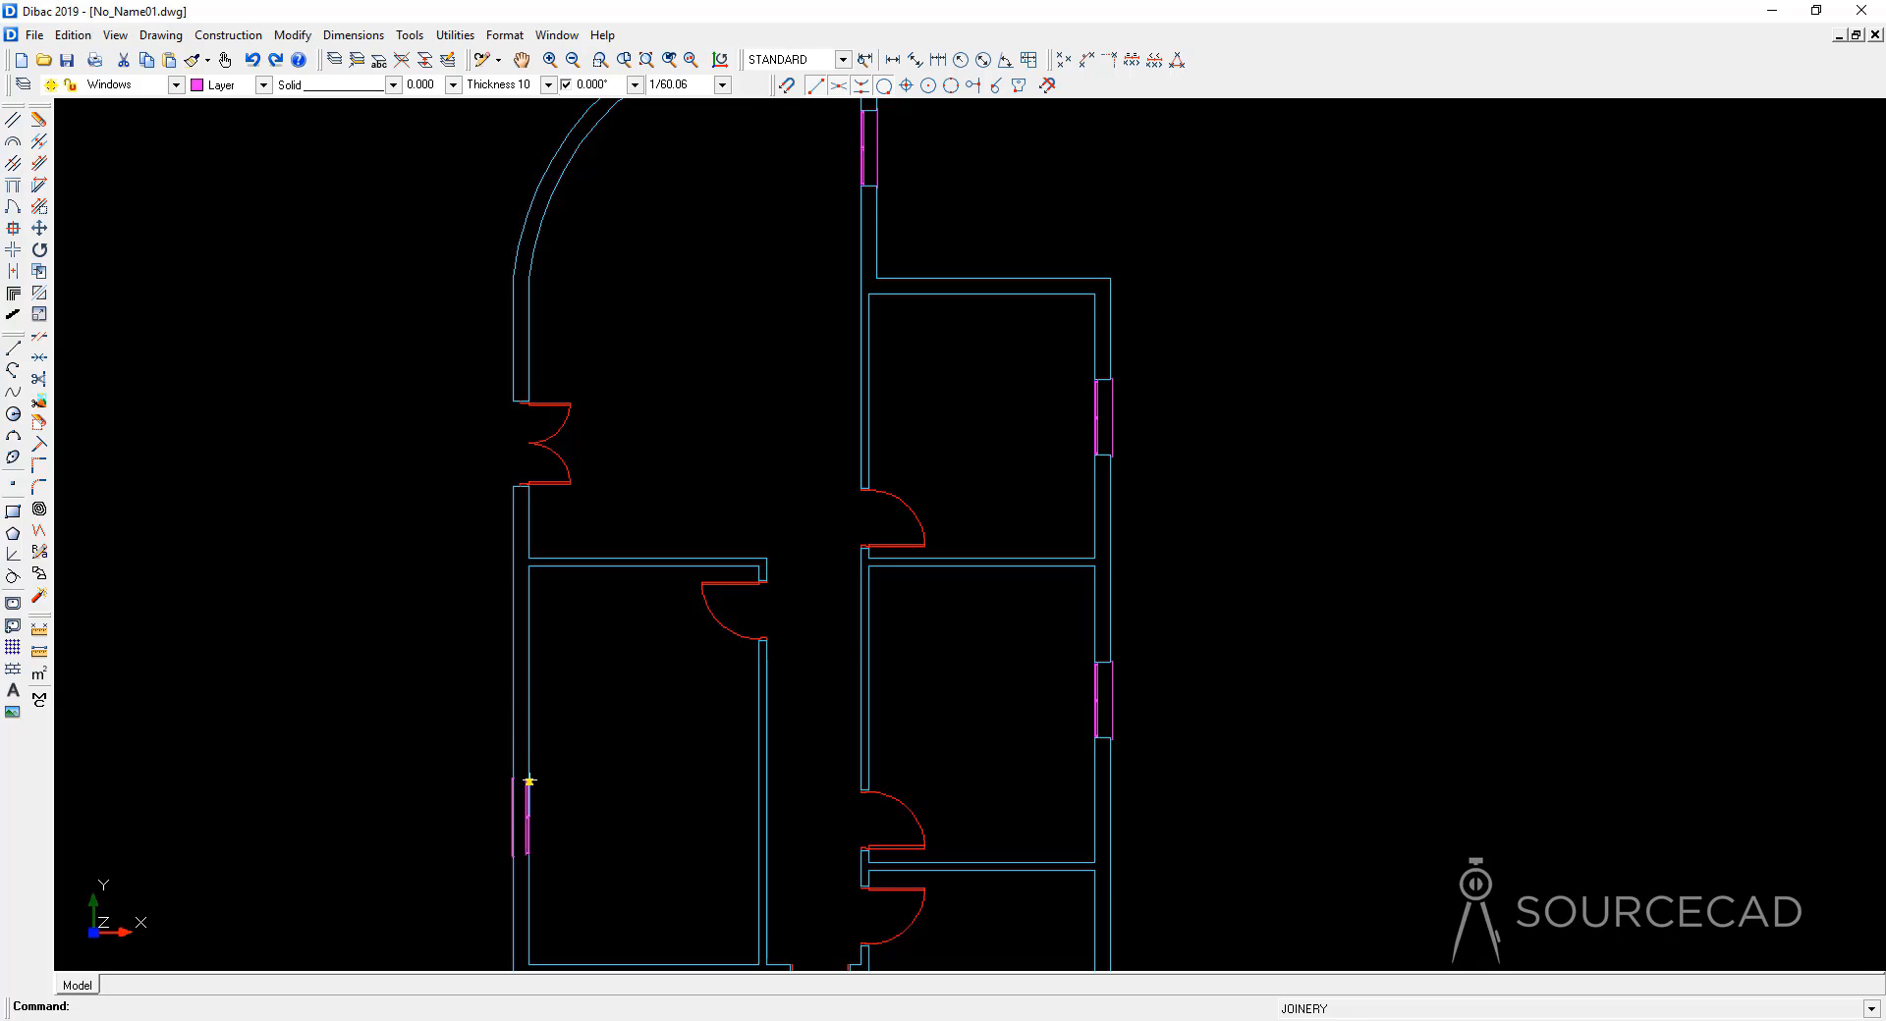
click(529, 782)
mouse_move(472, 833)
middle_down()
mouse_move(586, 685)
mouse_move(552, 779)
middle_up()
scroll(630, 715, up, 3)
scroll(663, 707, down, 3)
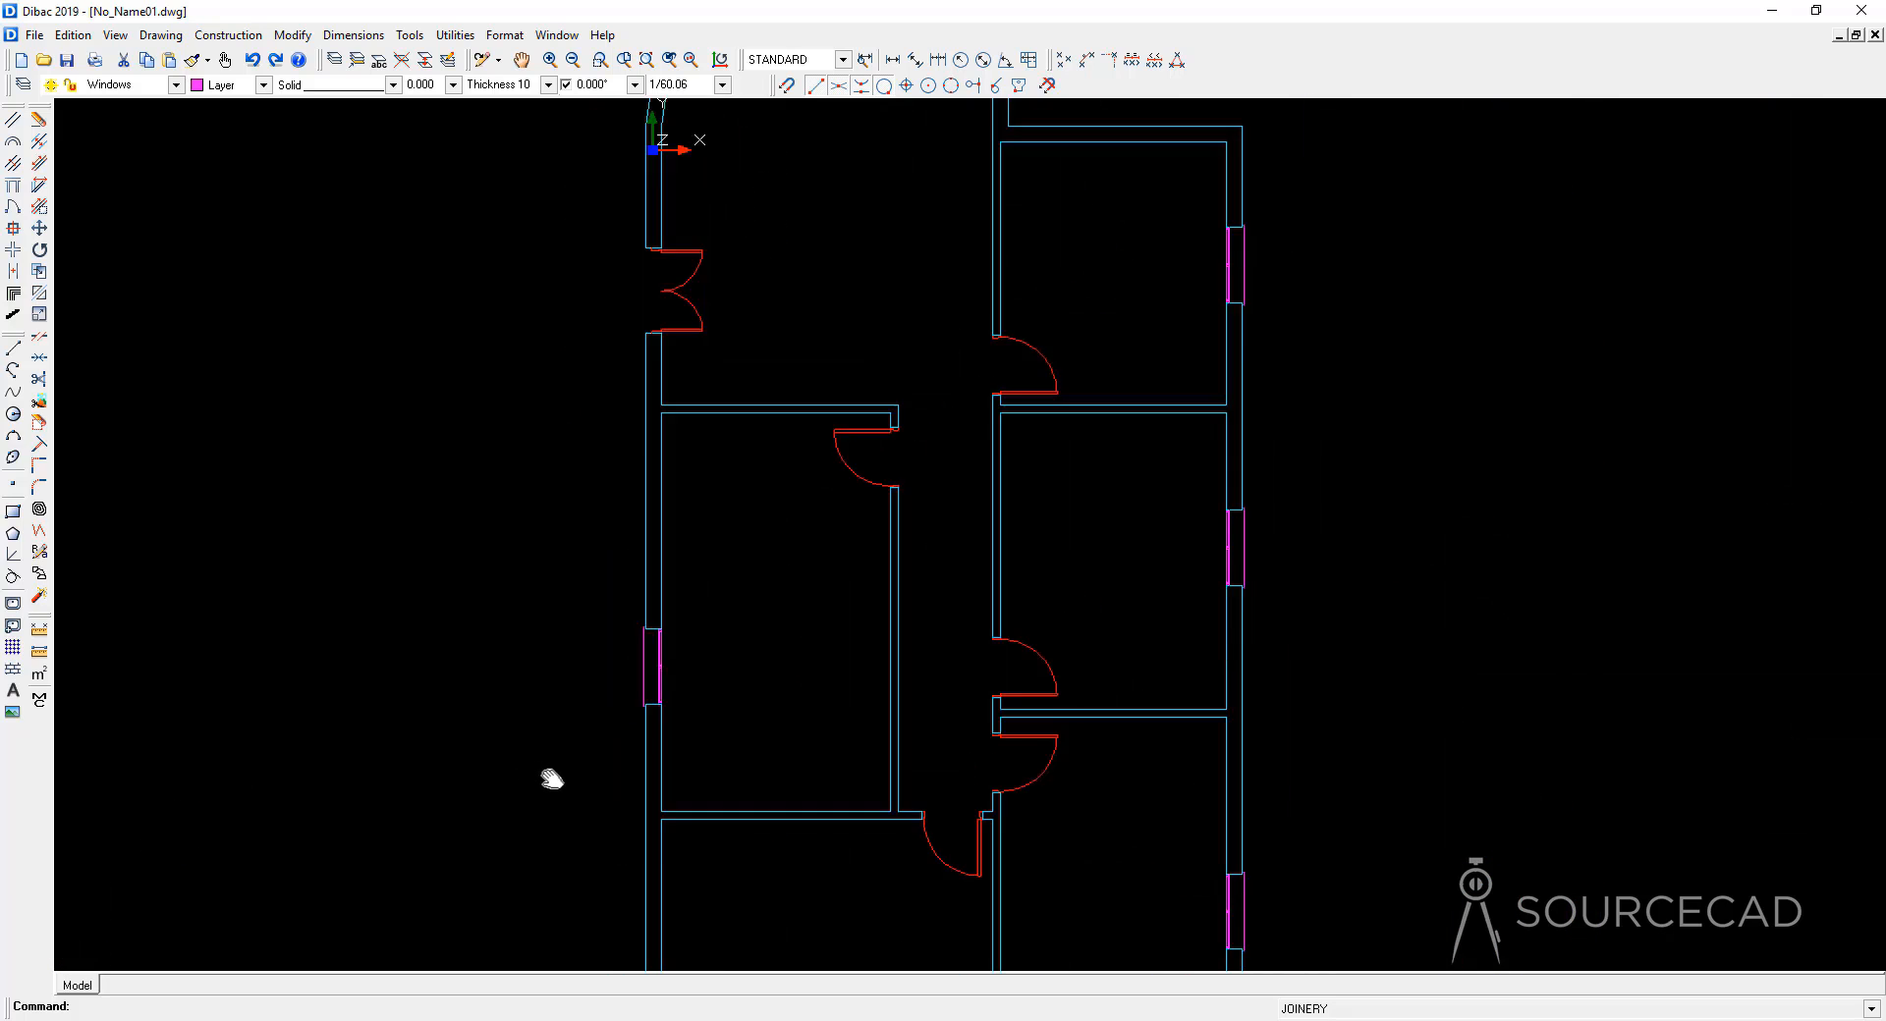
Step: Place the same window in the lower exterior wall of the lower left room
mouse_move(834, 565)
middle_down()
mouse_move(663, 820)
mouse_move(691, 795)
mouse_move(743, 503)
middle_up()
middle_drag(1058, 827, 1080, 658)
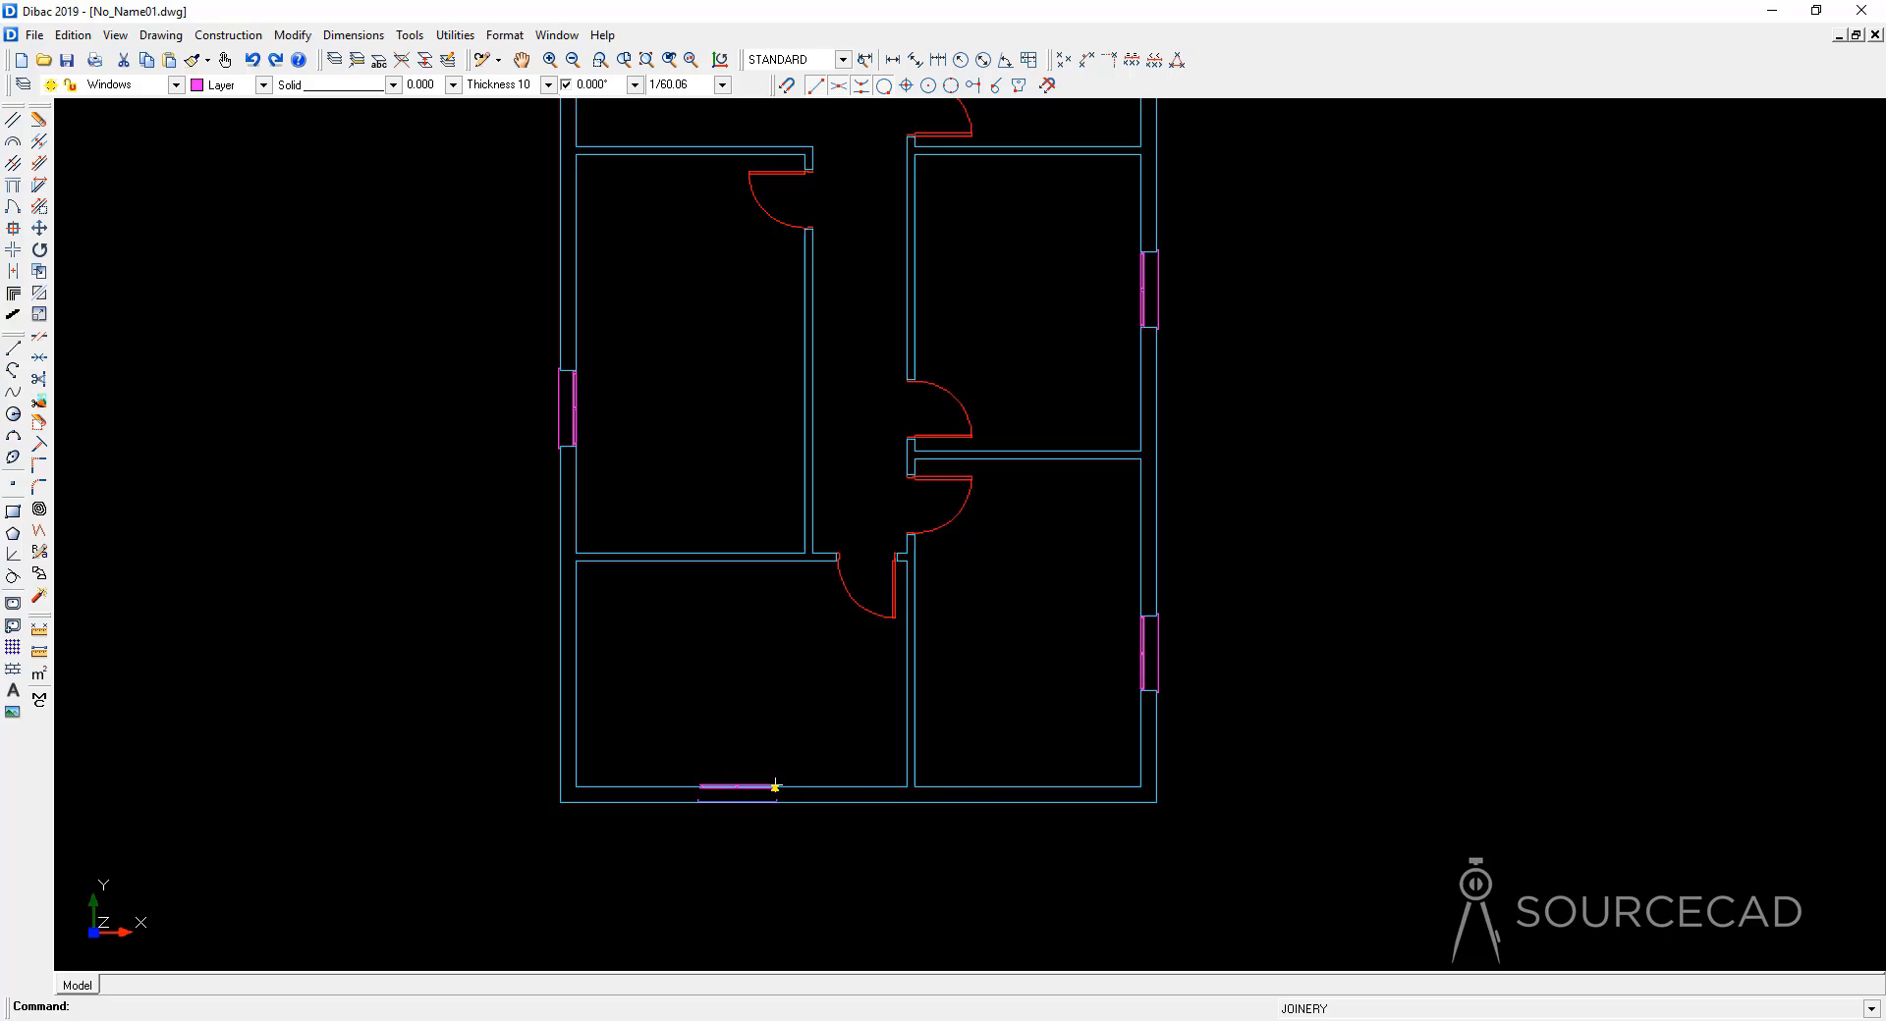
click(776, 786)
scroll(803, 703, down, 2)
middle_drag(1229, 629, 1220, 671)
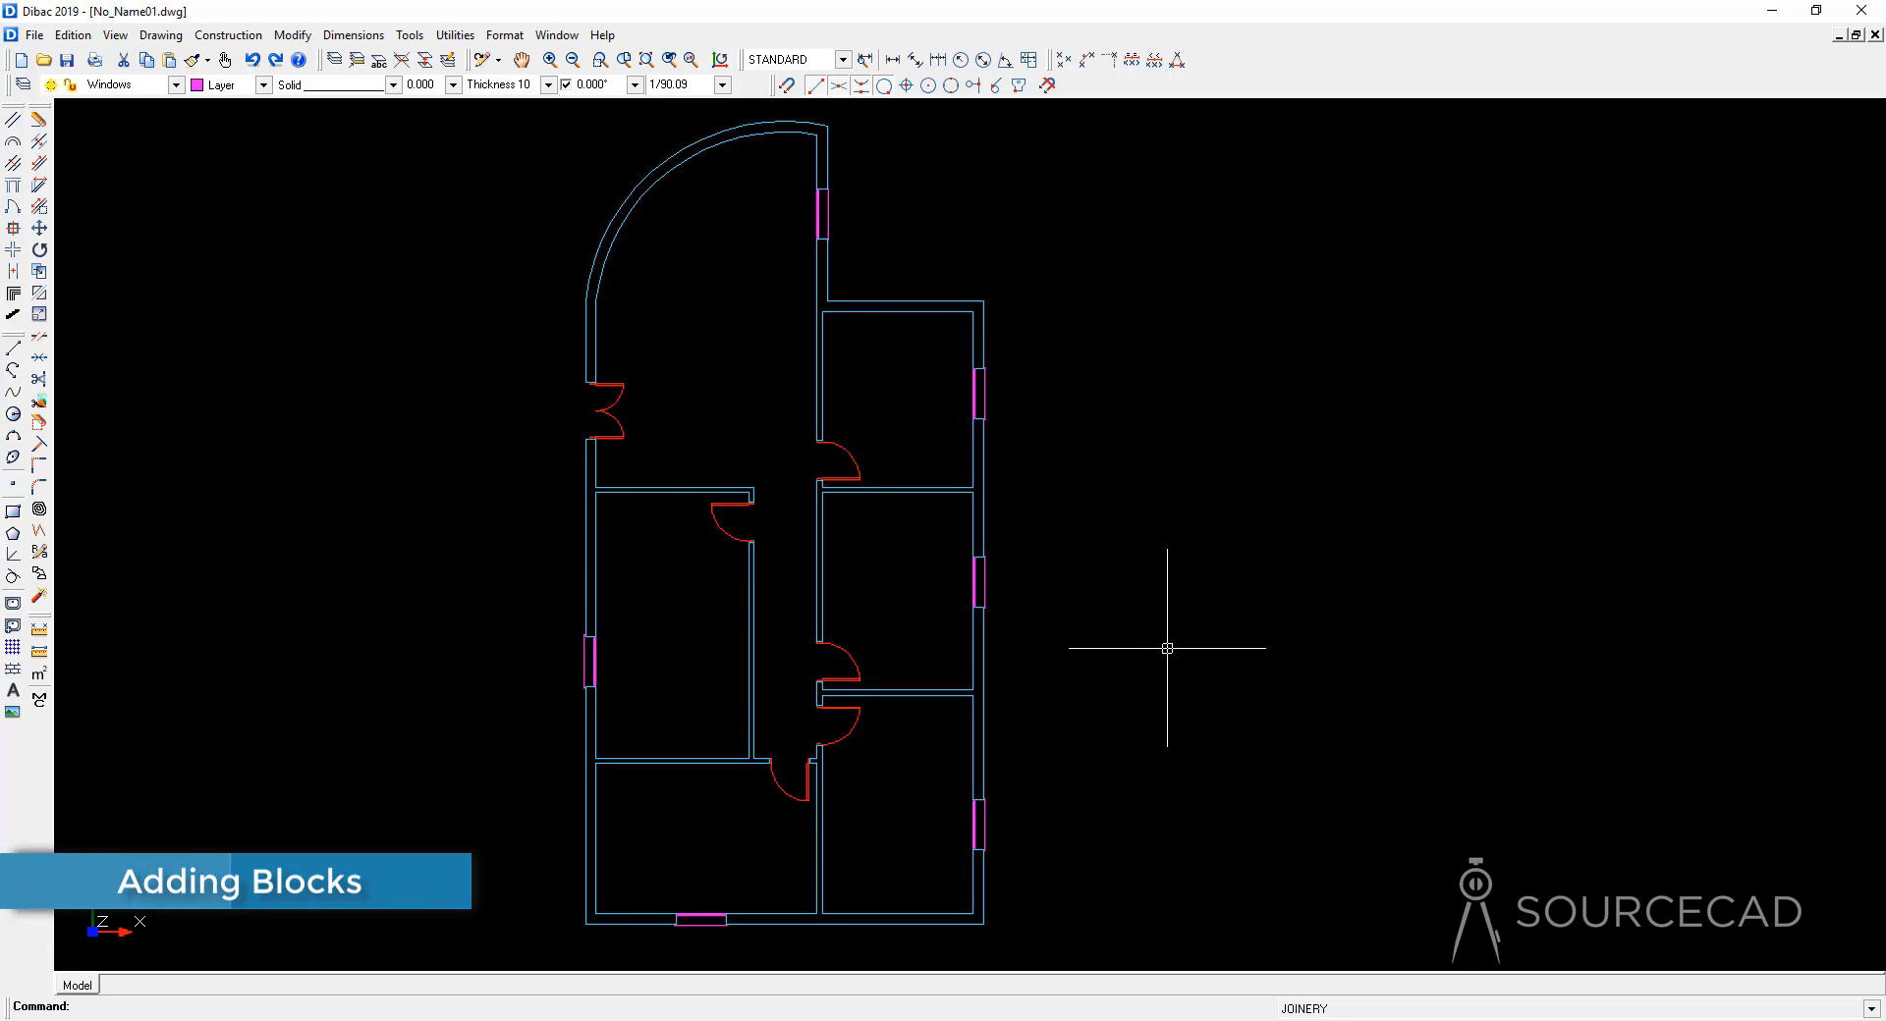
Step: Make Blocks the current layer and open the file browser for inserting a block
click(175, 85)
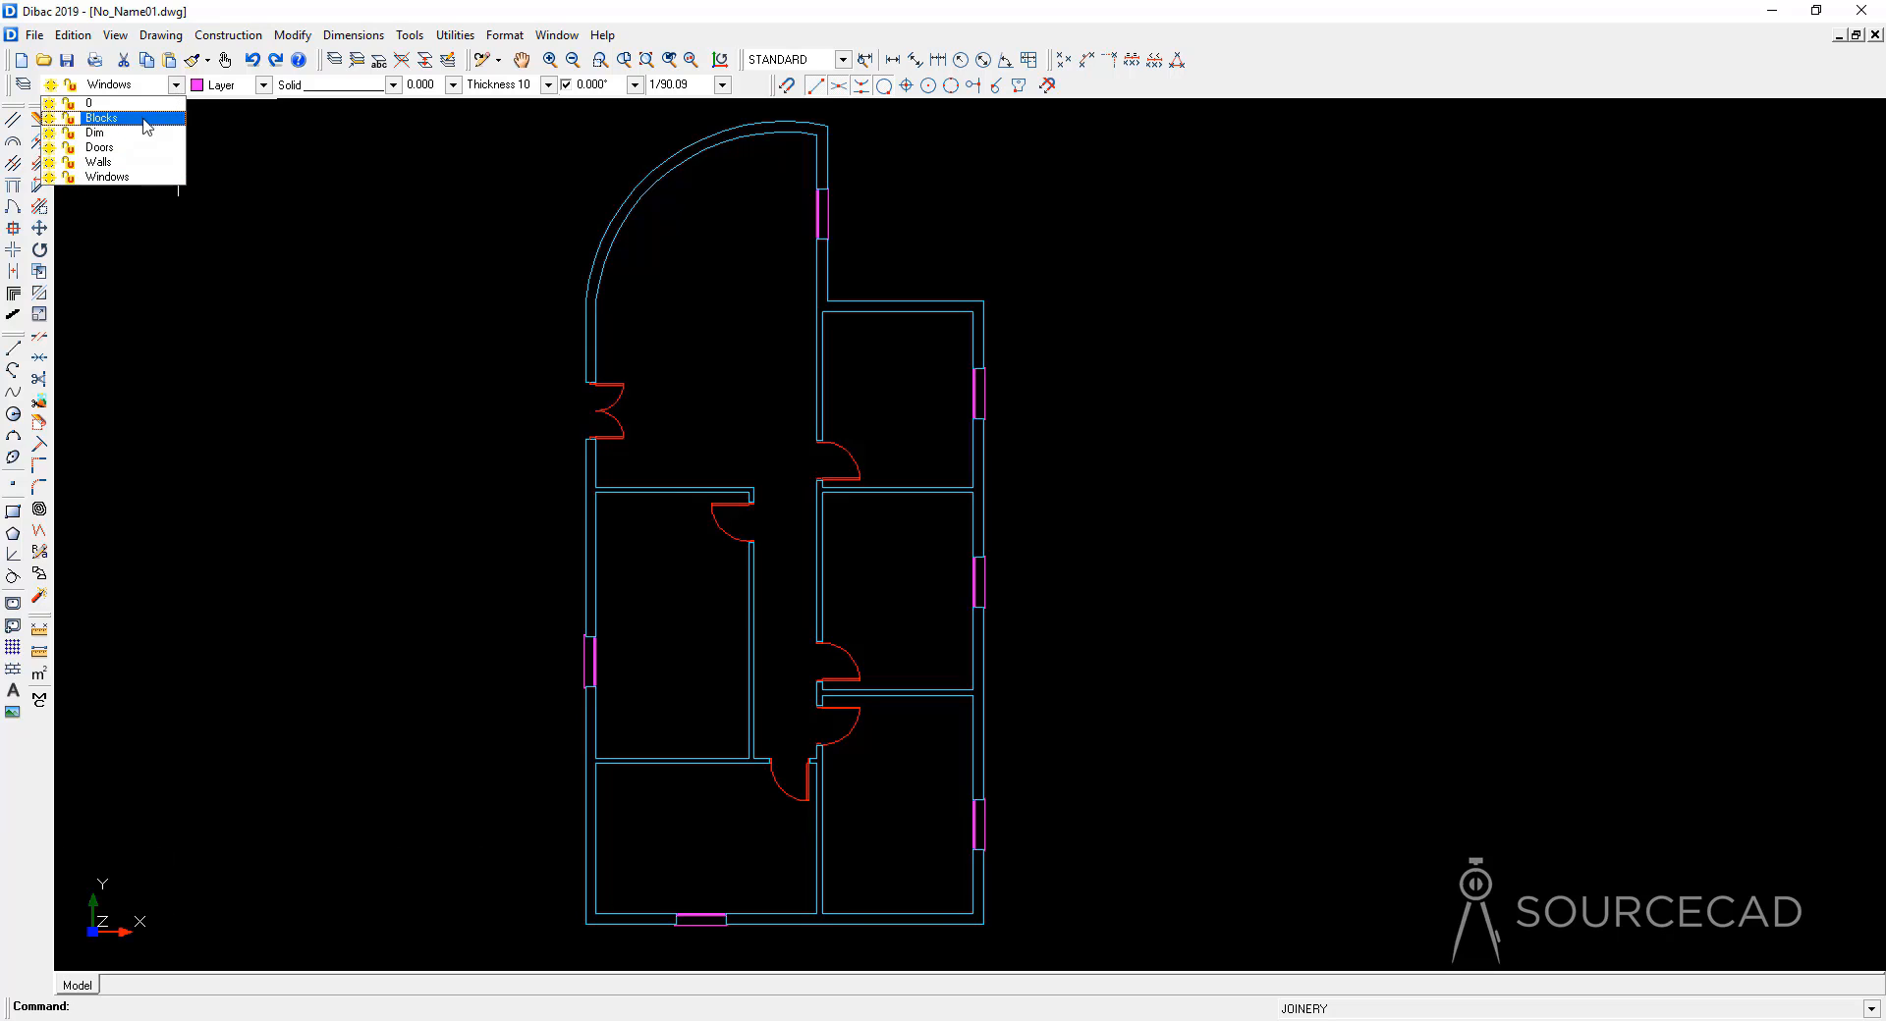
click(146, 119)
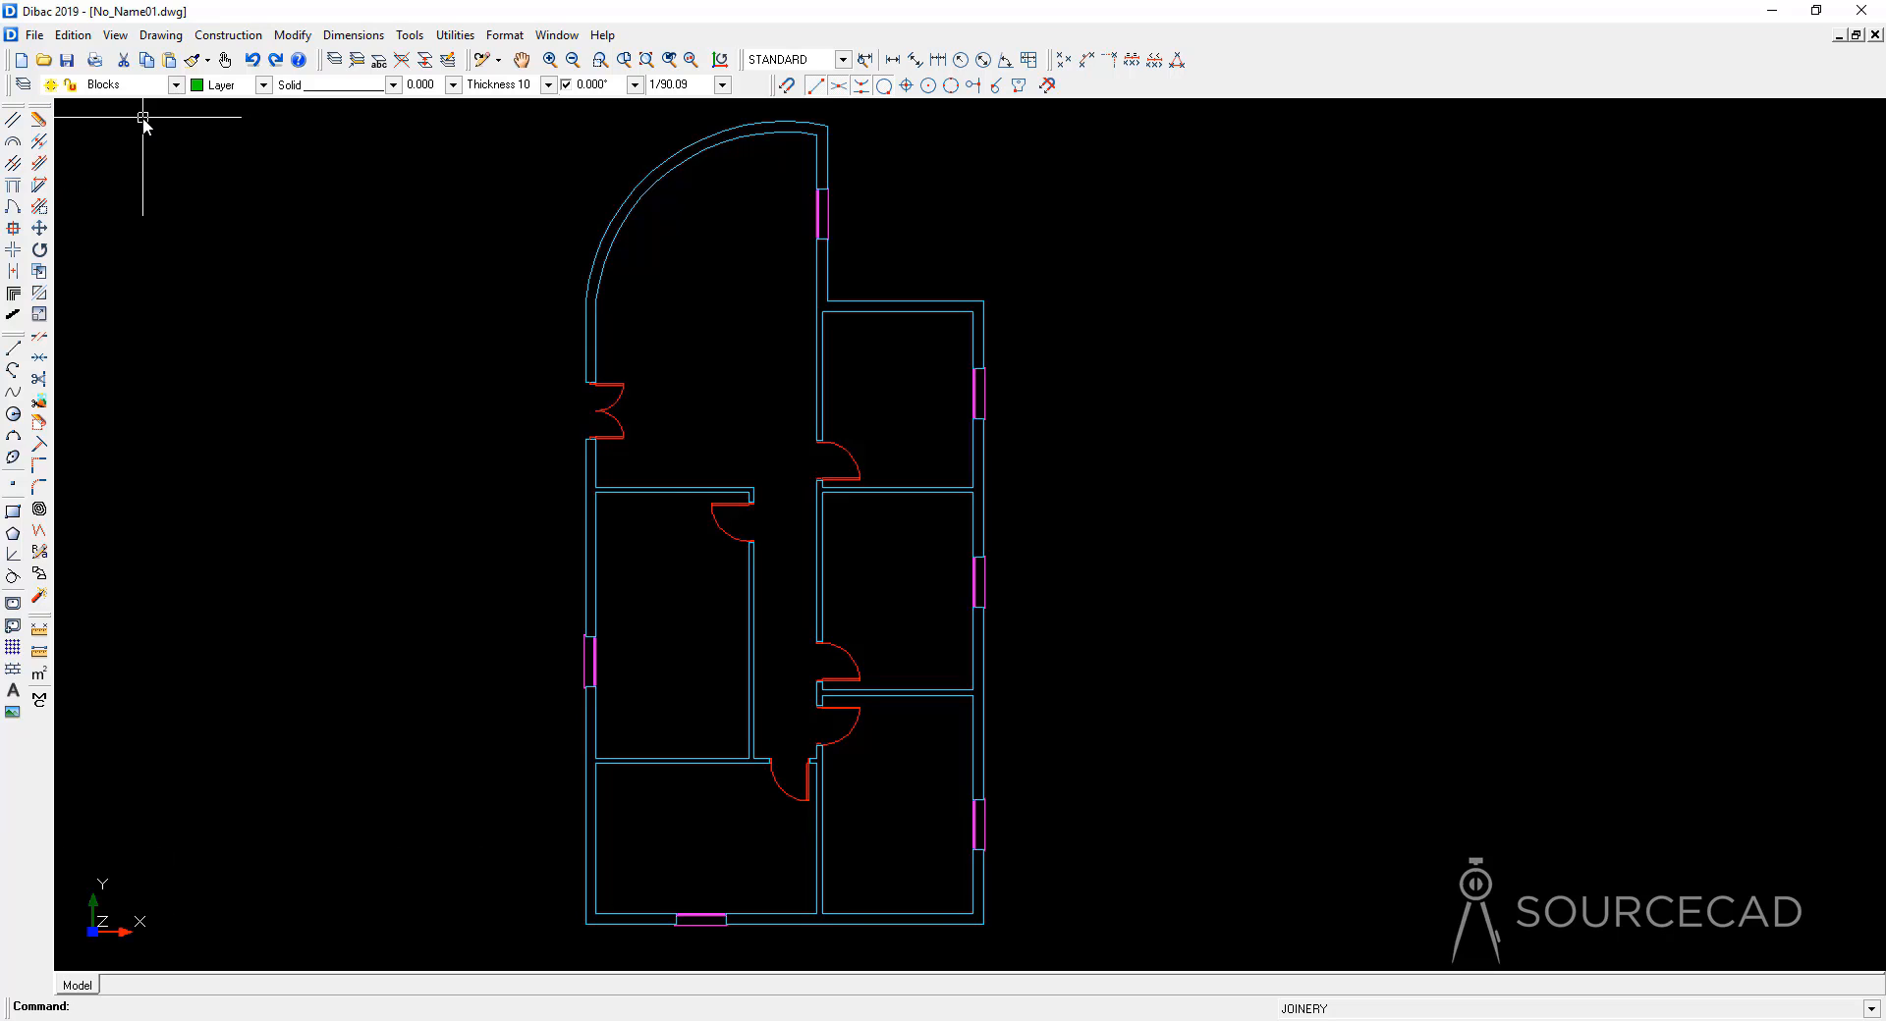
click(15, 605)
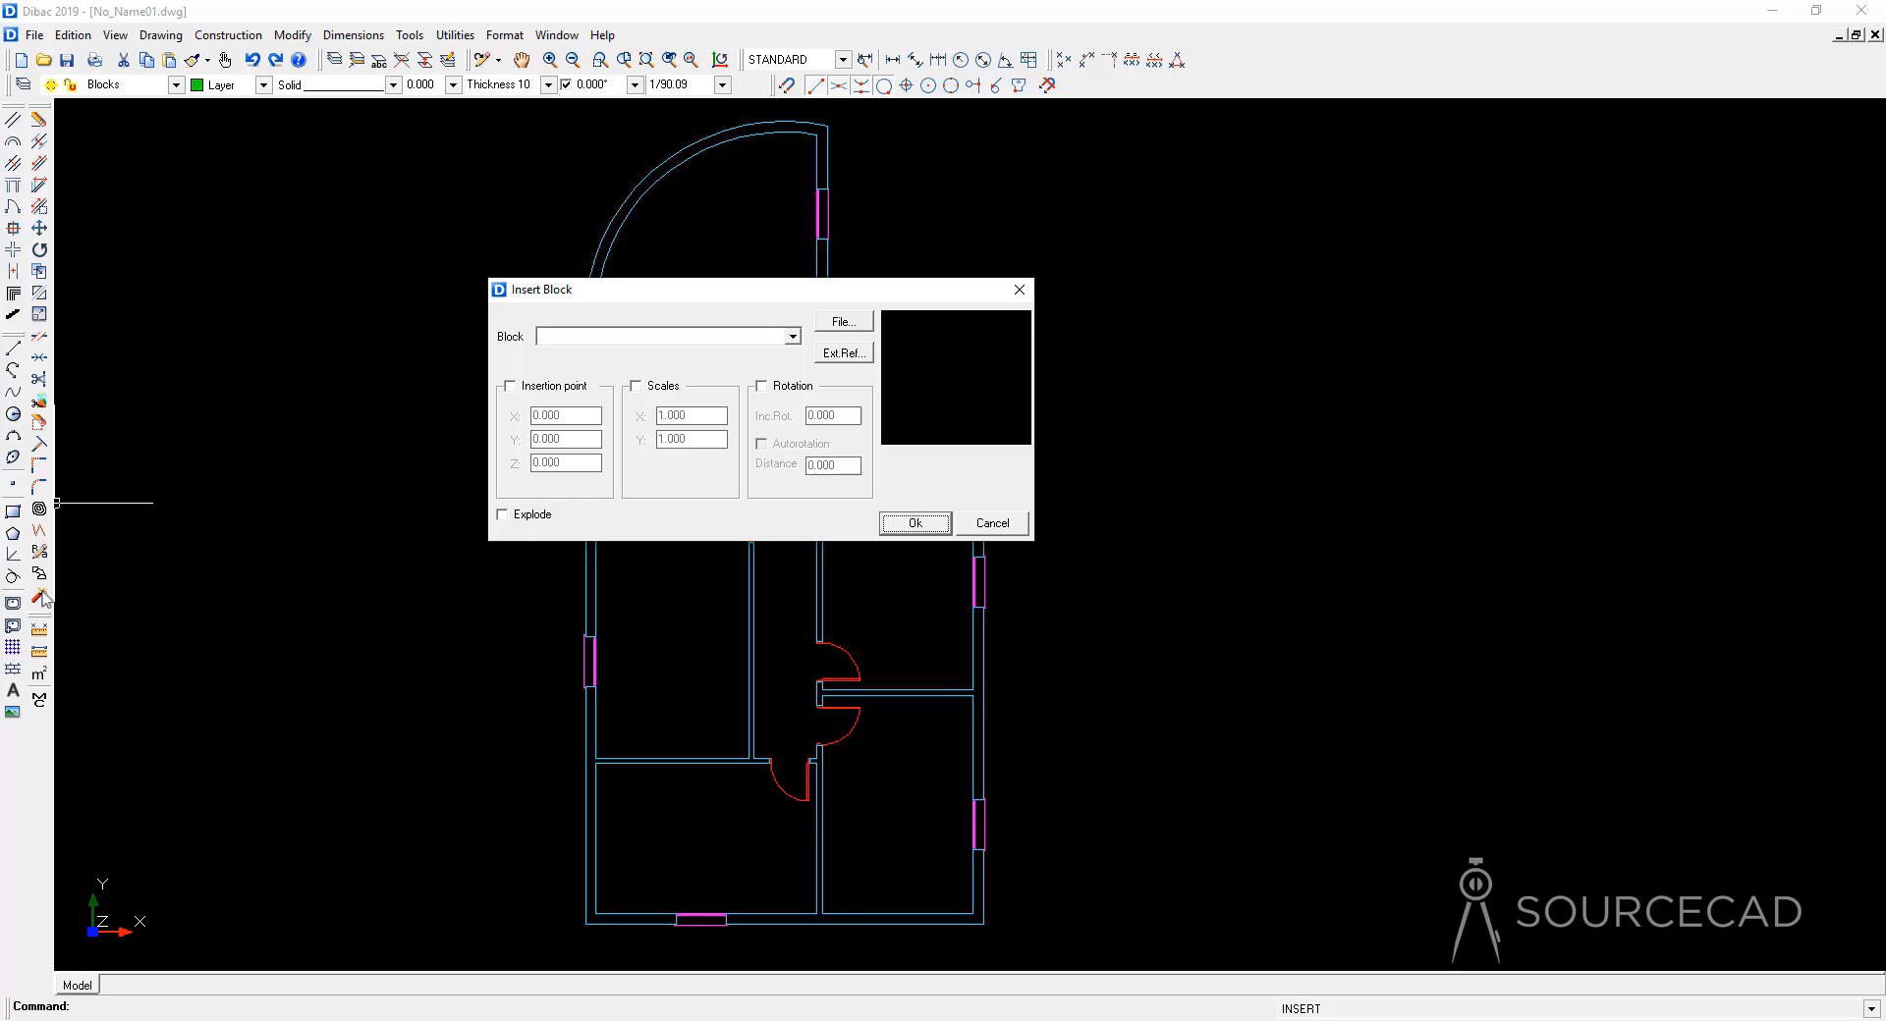
drag(632, 297, 1143, 345)
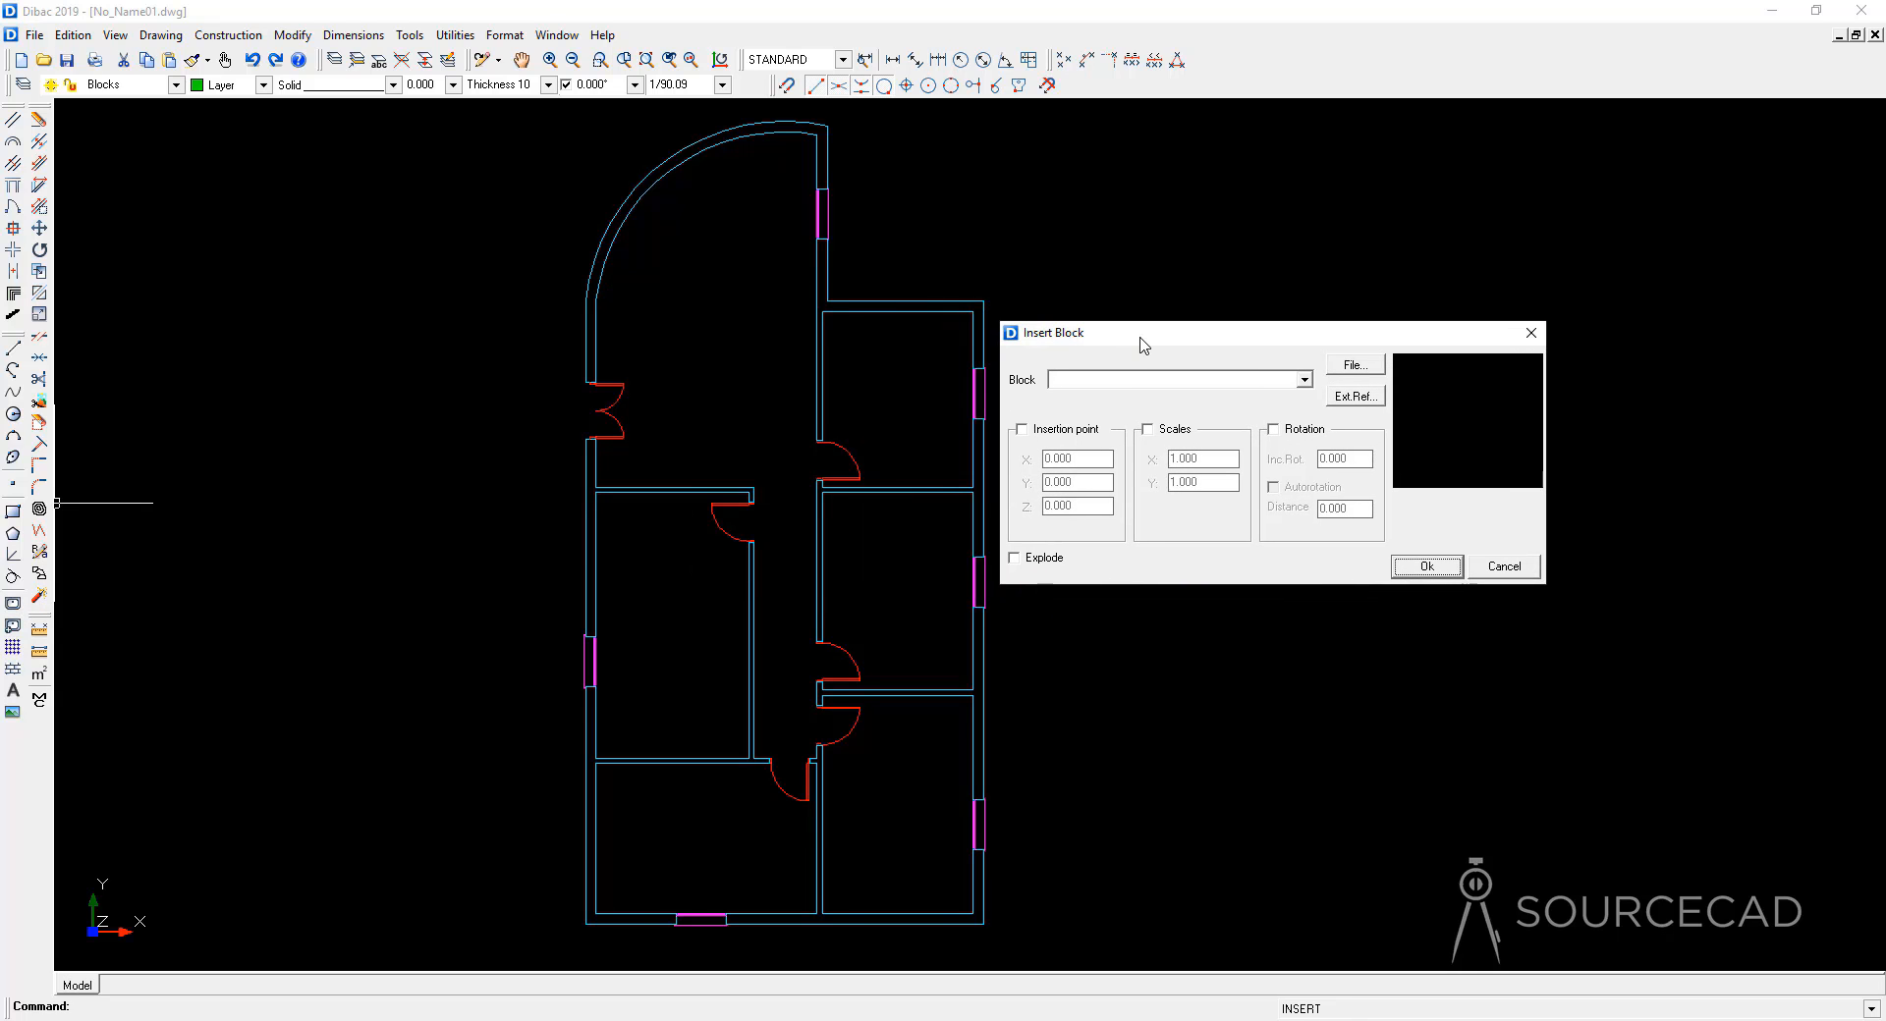
click(1355, 365)
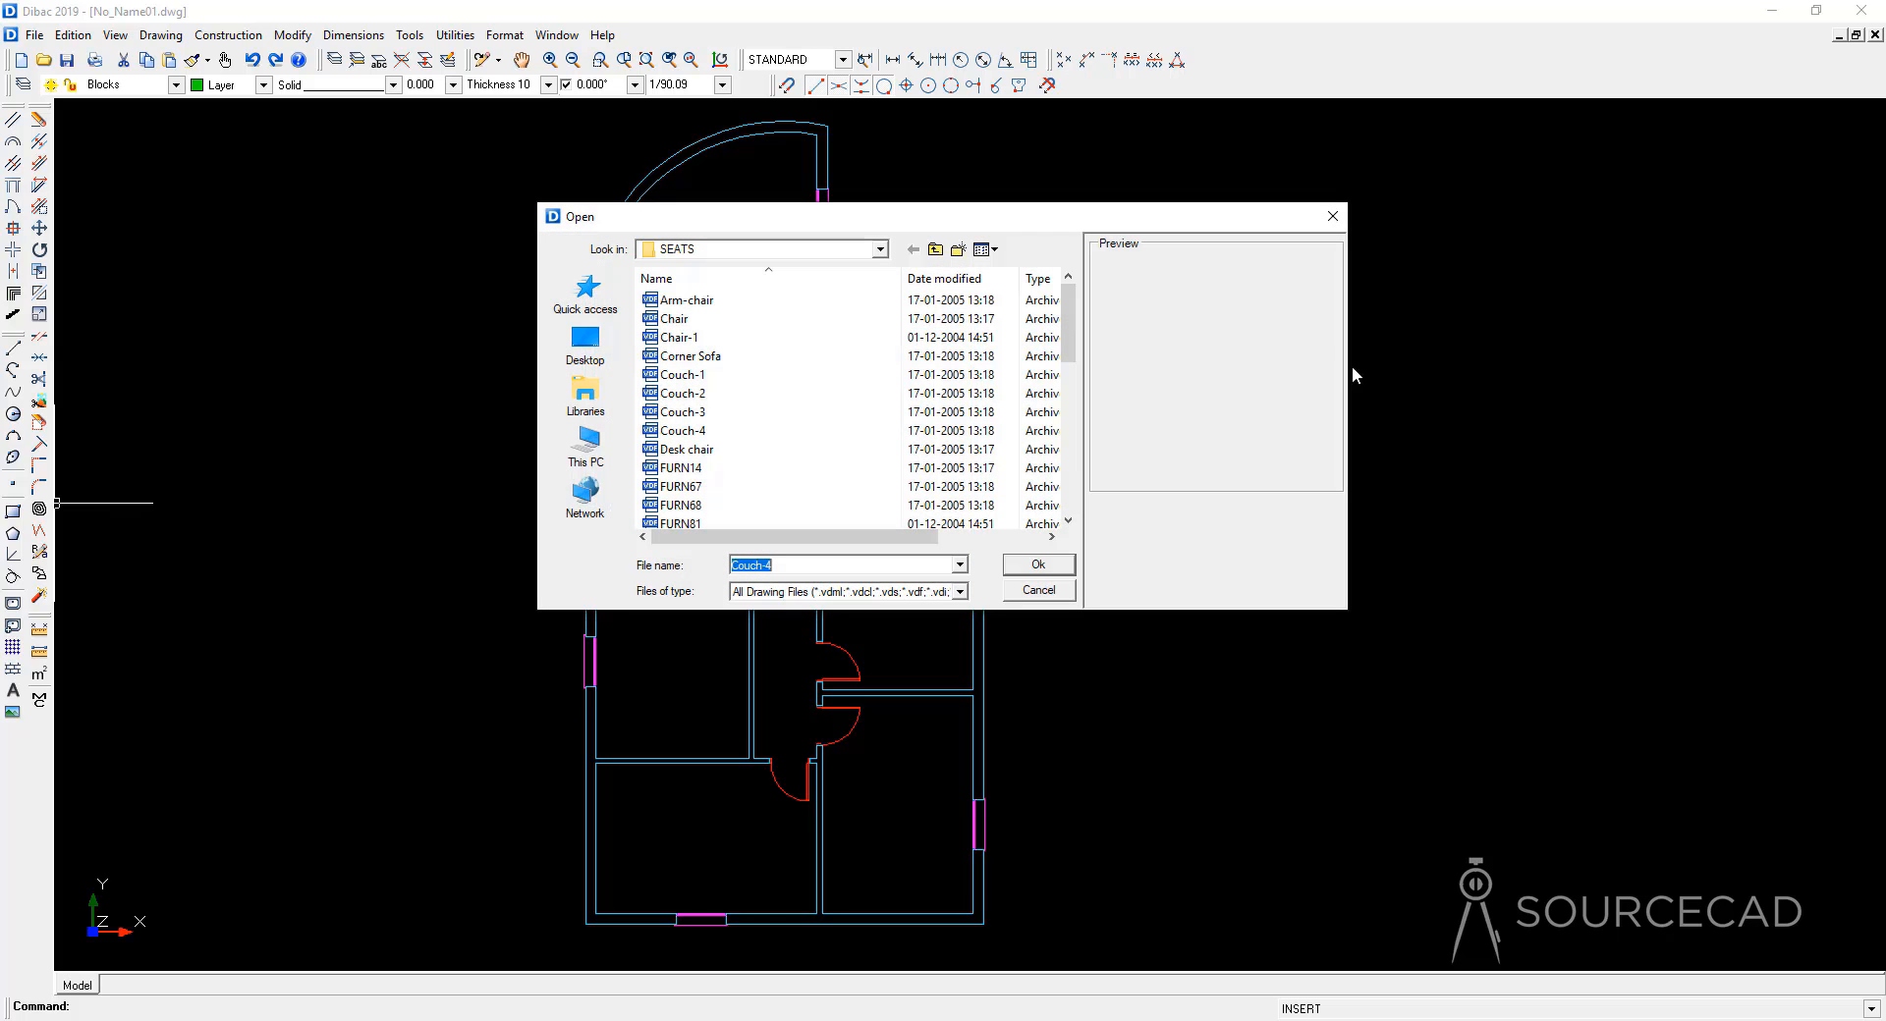
drag(776, 225, 1273, 259)
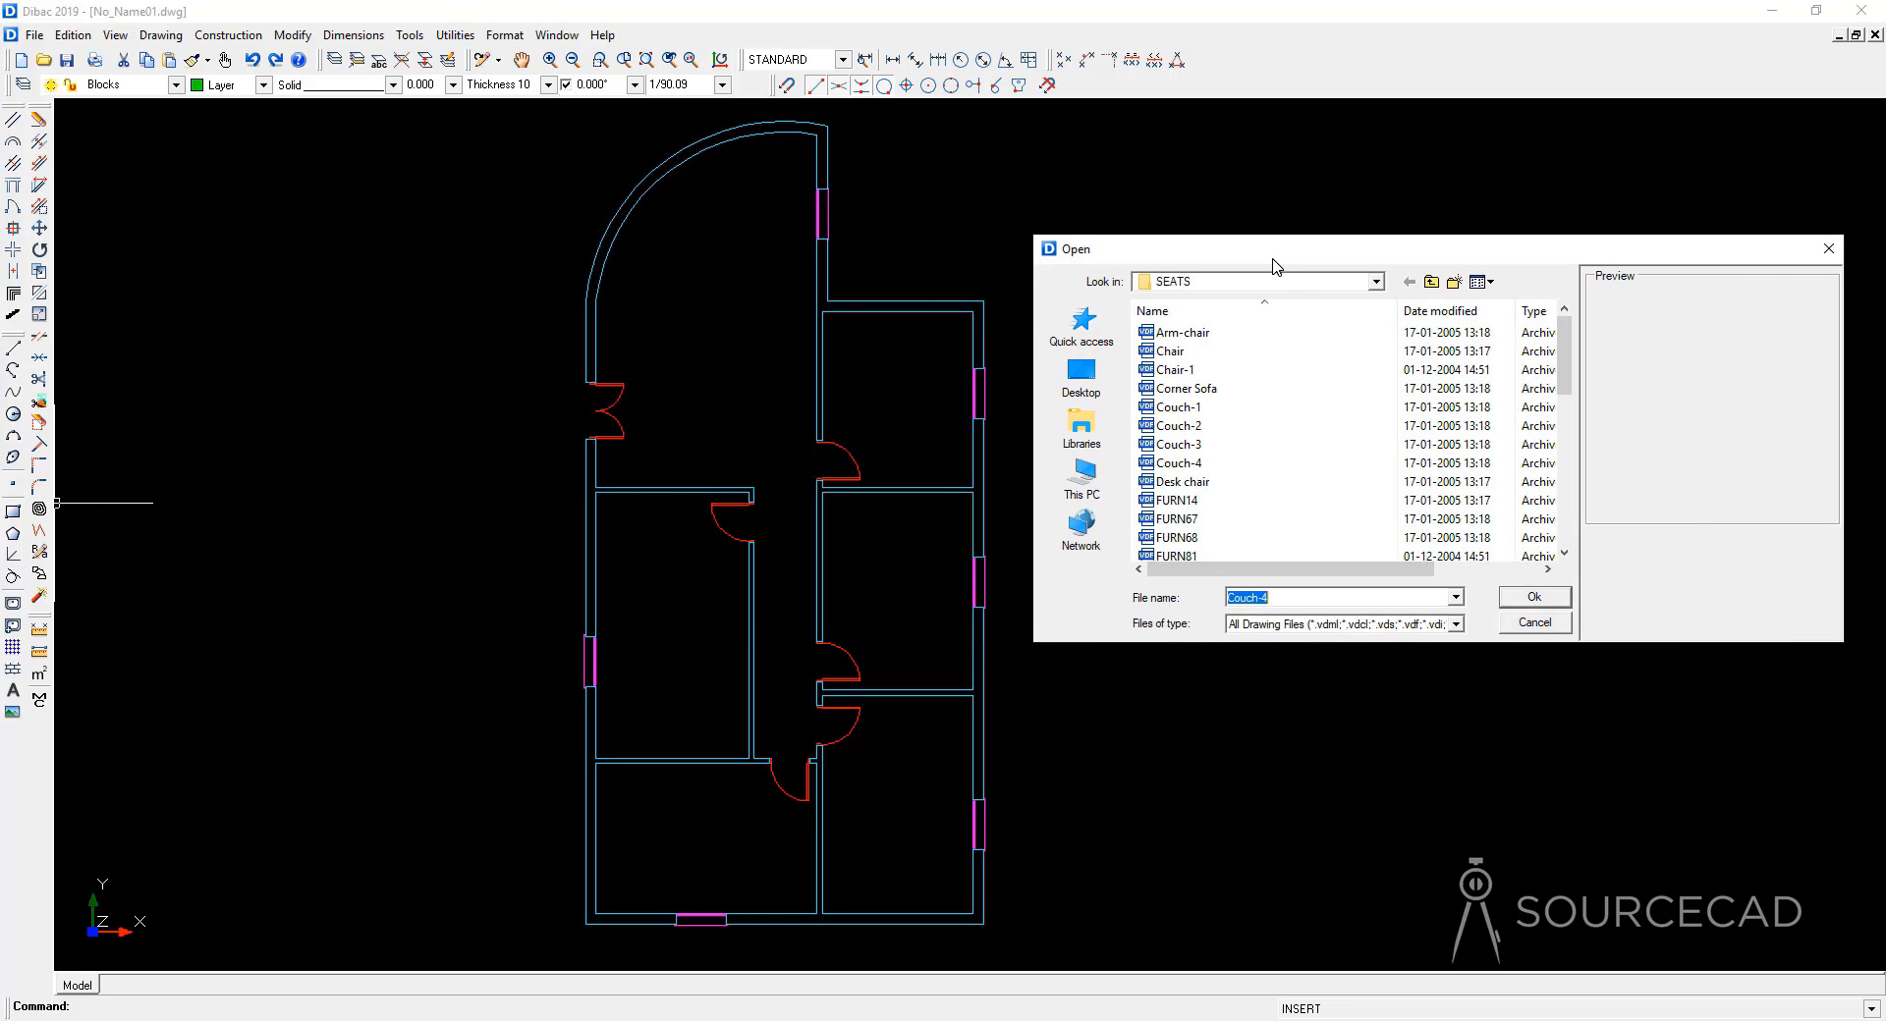
Step: Look through the block library from the Dibac6 folder down through Objet2d and FURNITURE to SEATS
click(1376, 282)
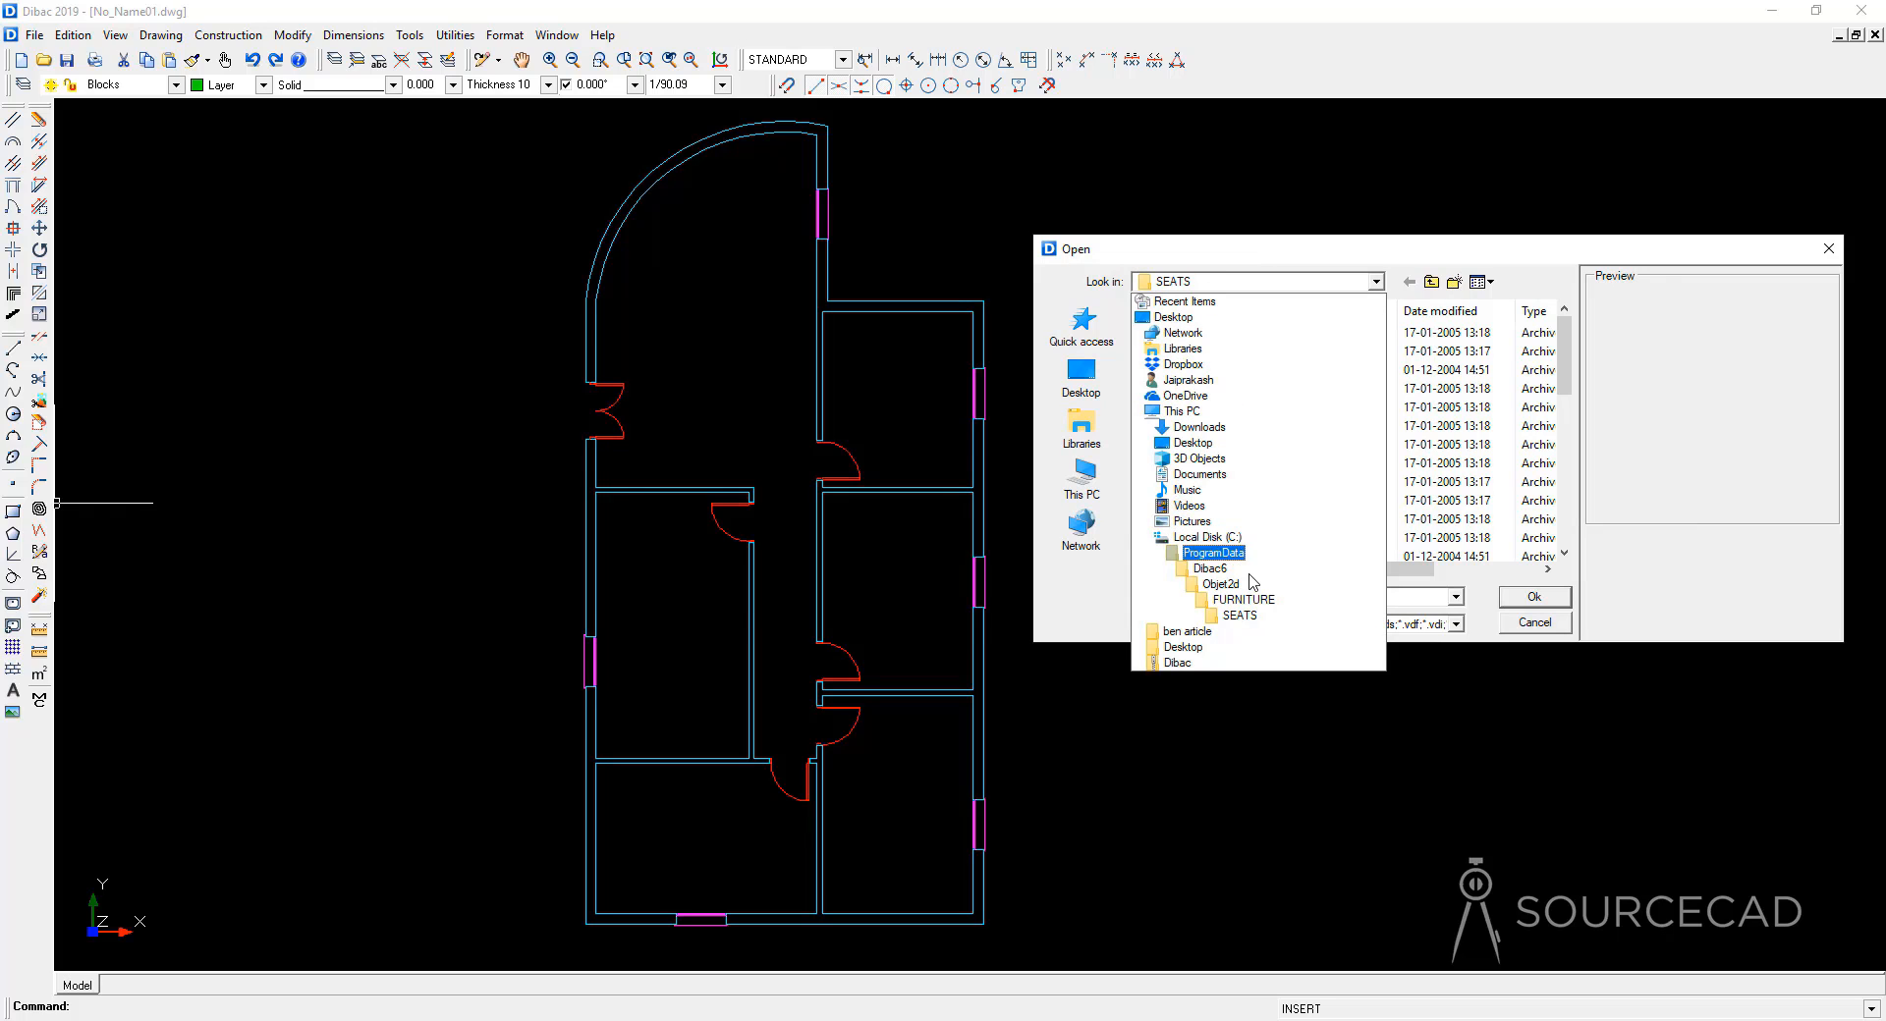
click(1210, 569)
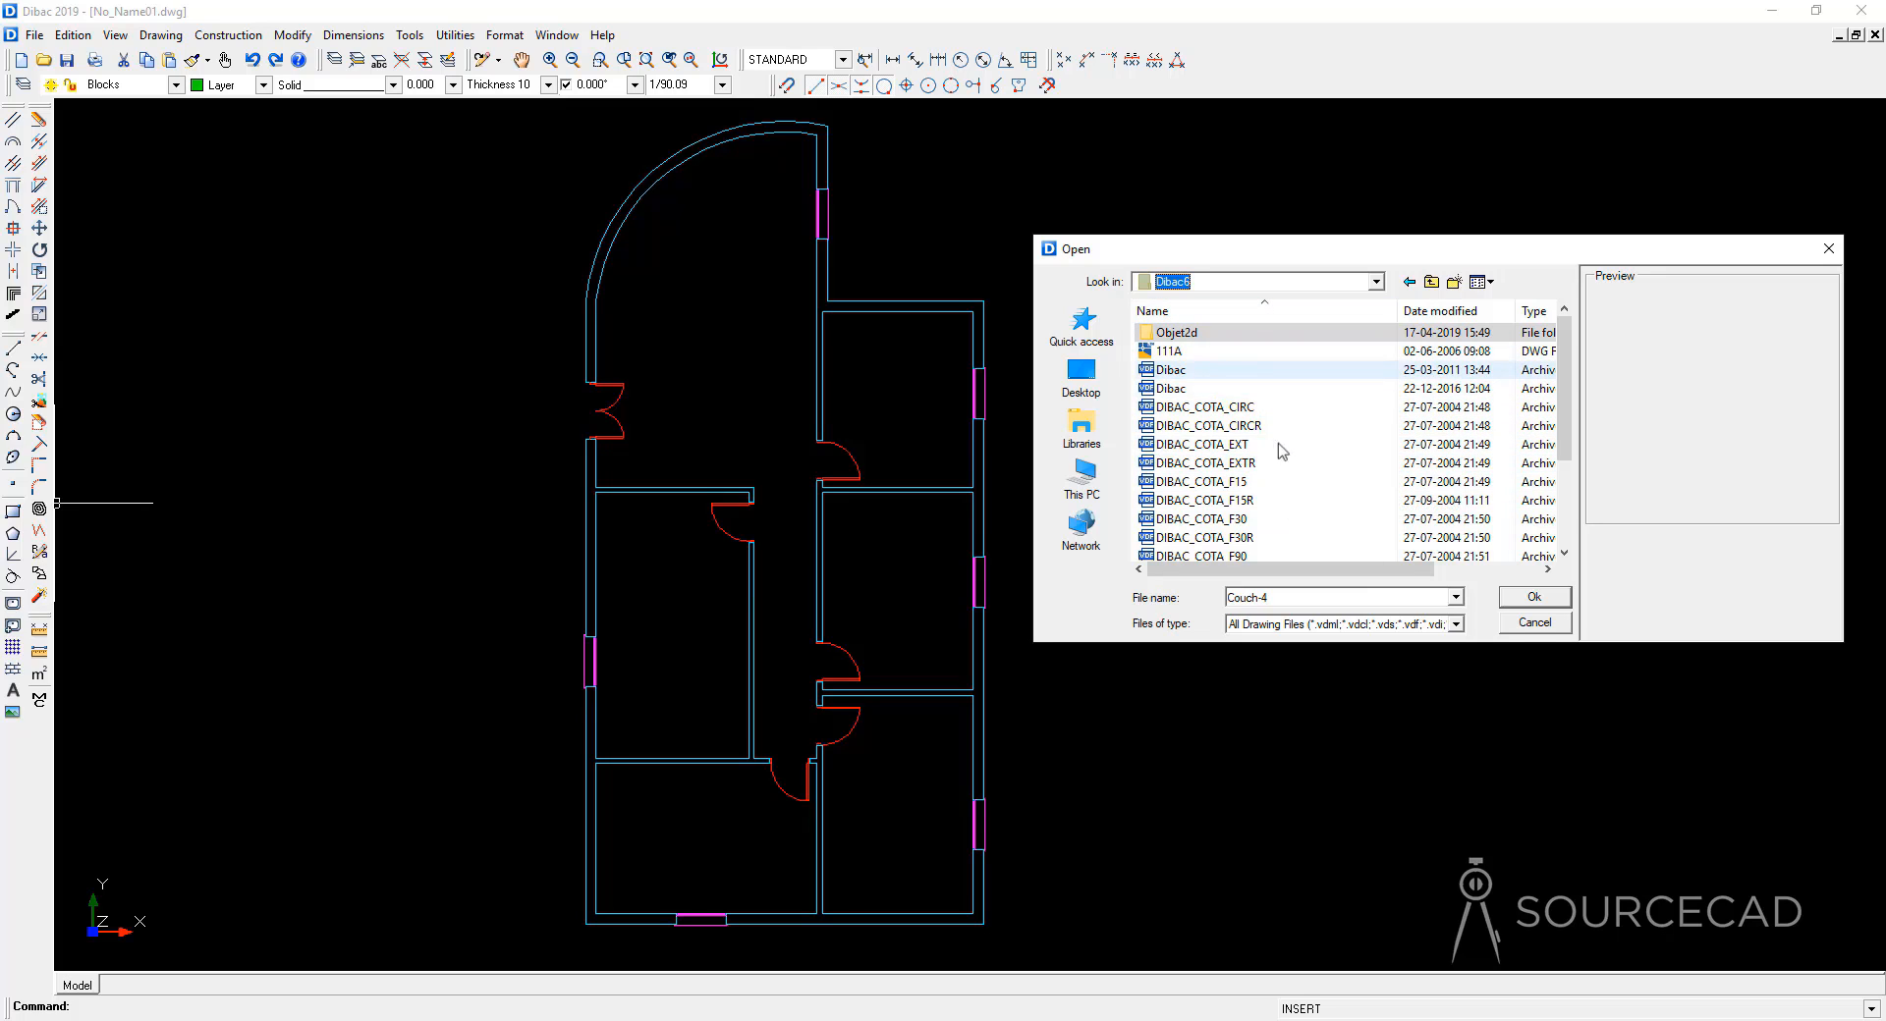
click(1221, 371)
click(1213, 425)
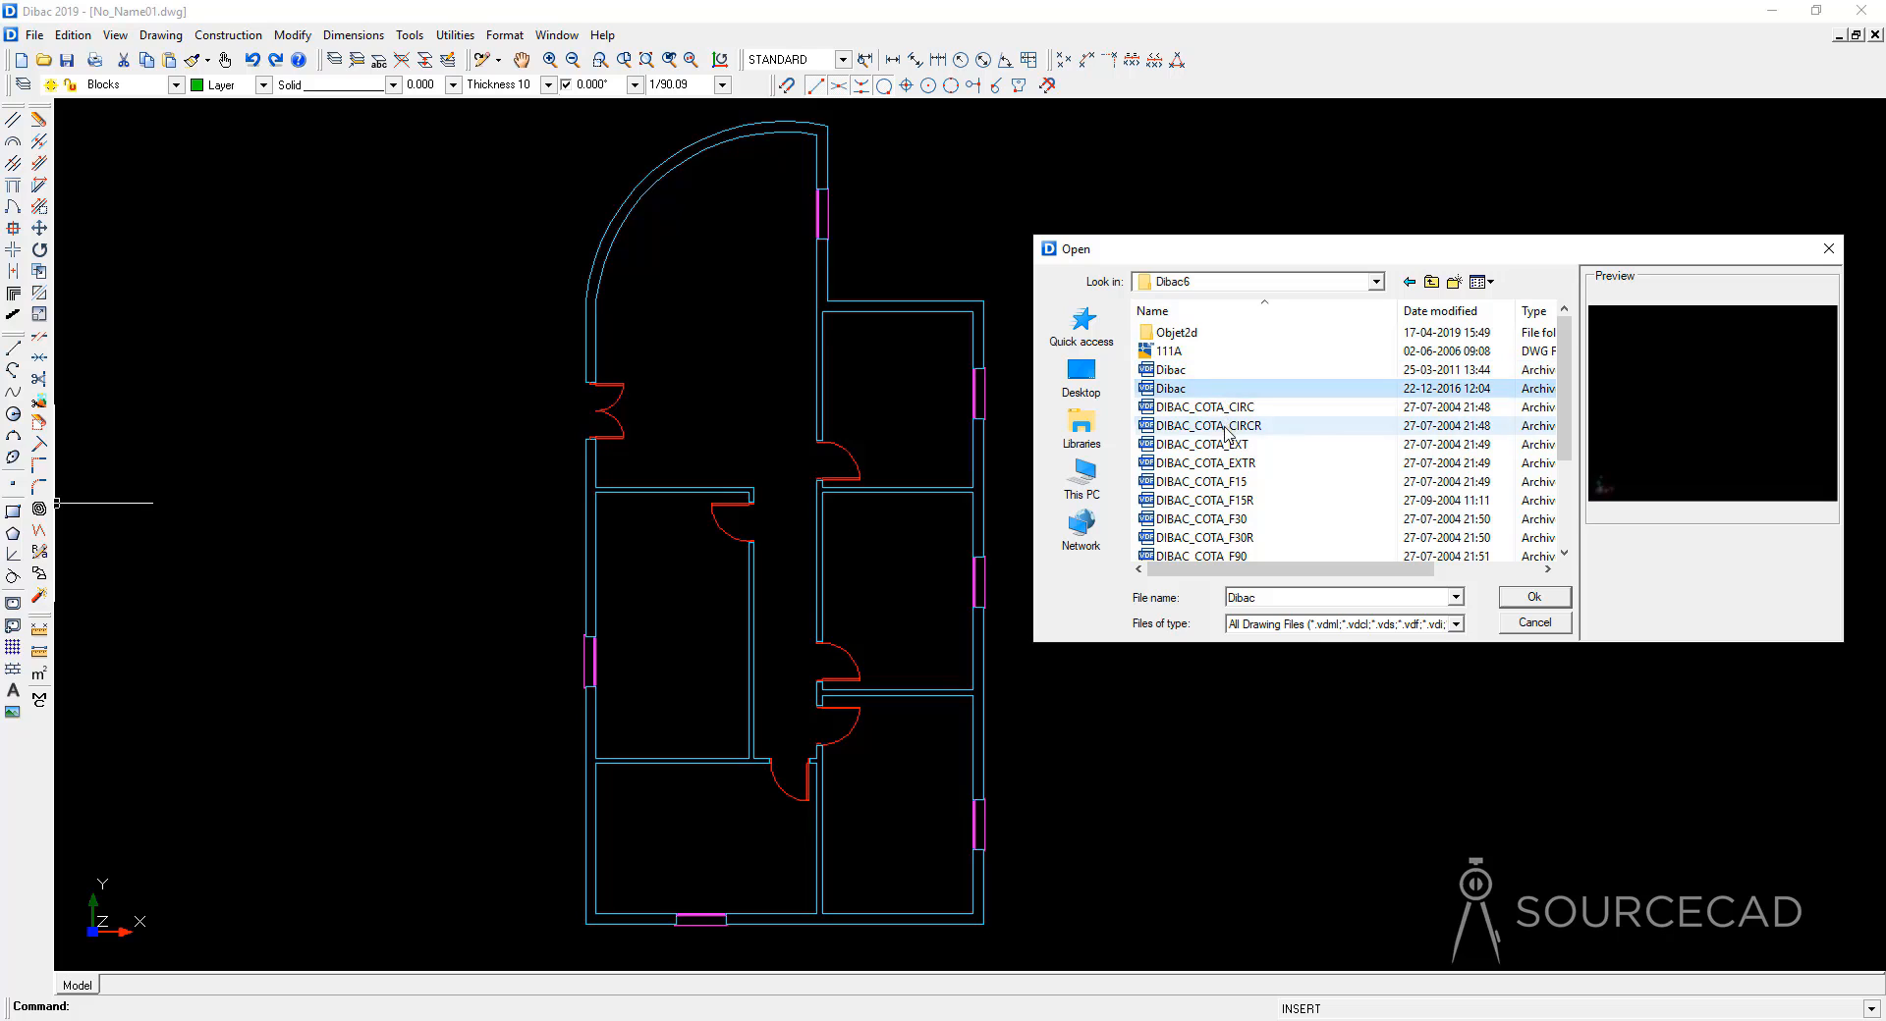
click(1208, 481)
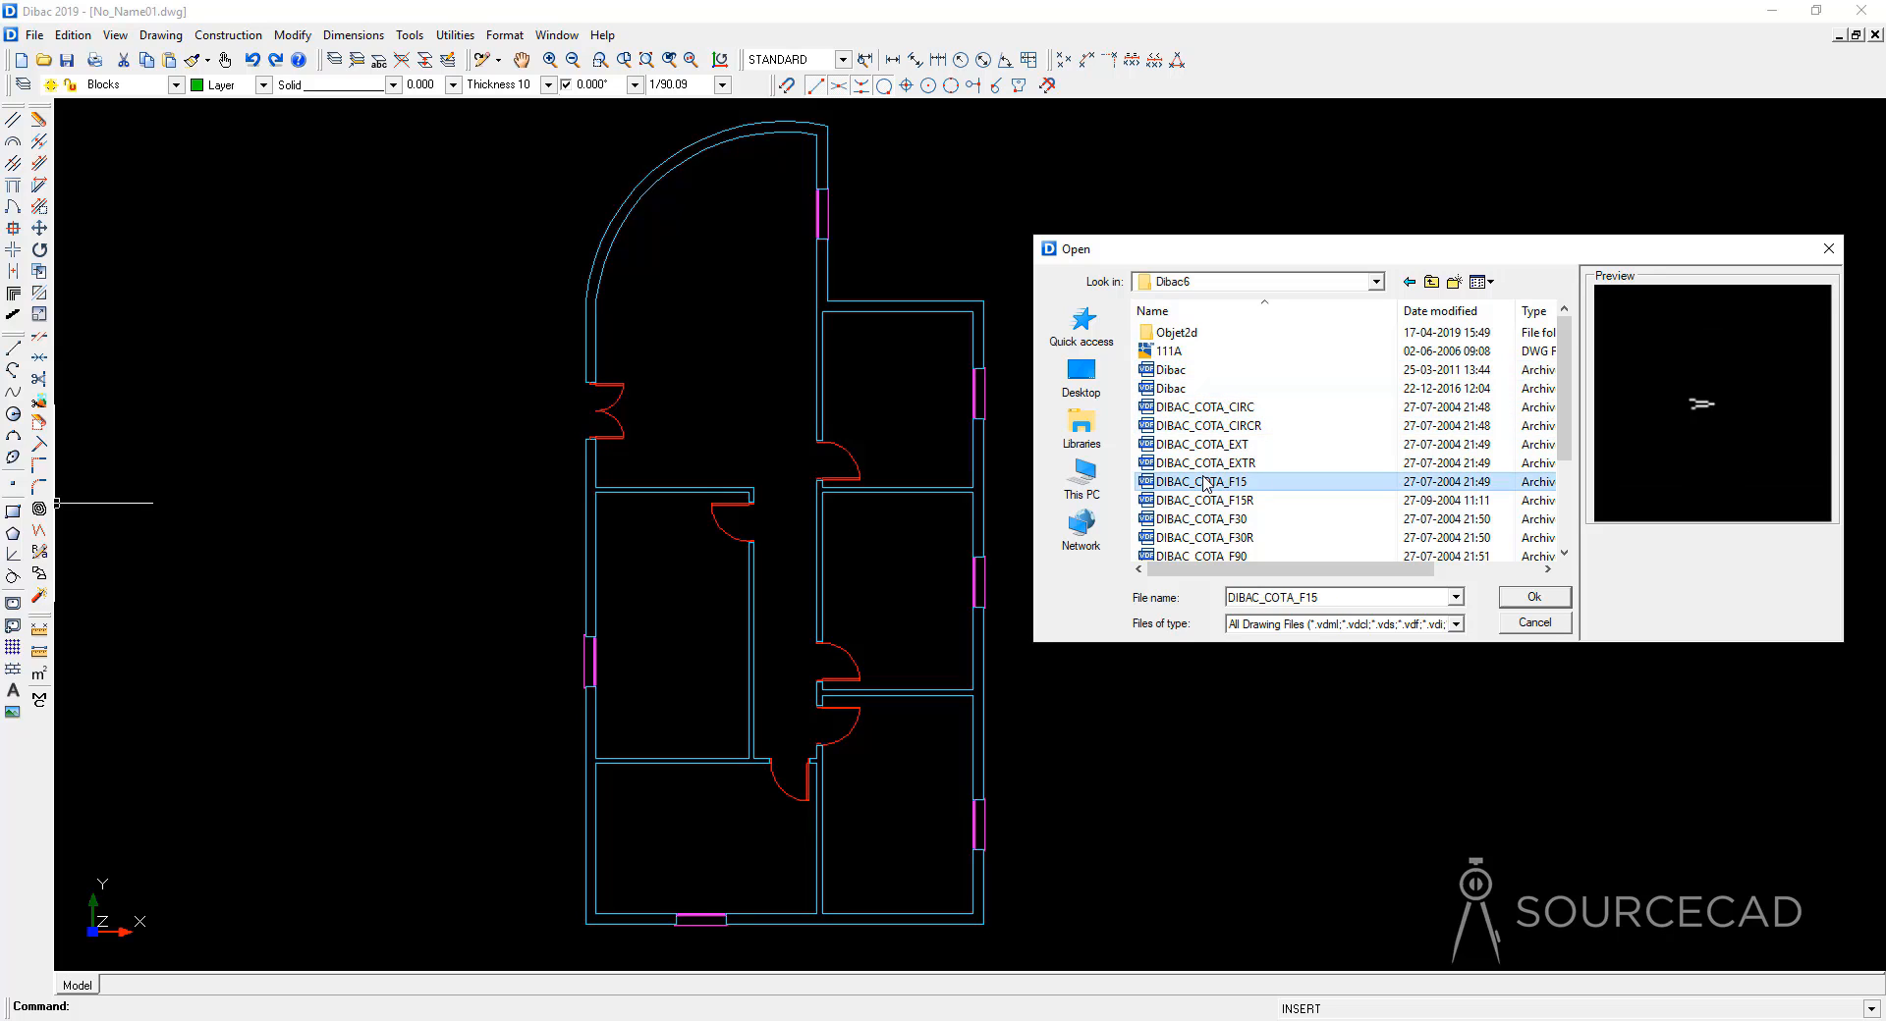
double_click(1208, 334)
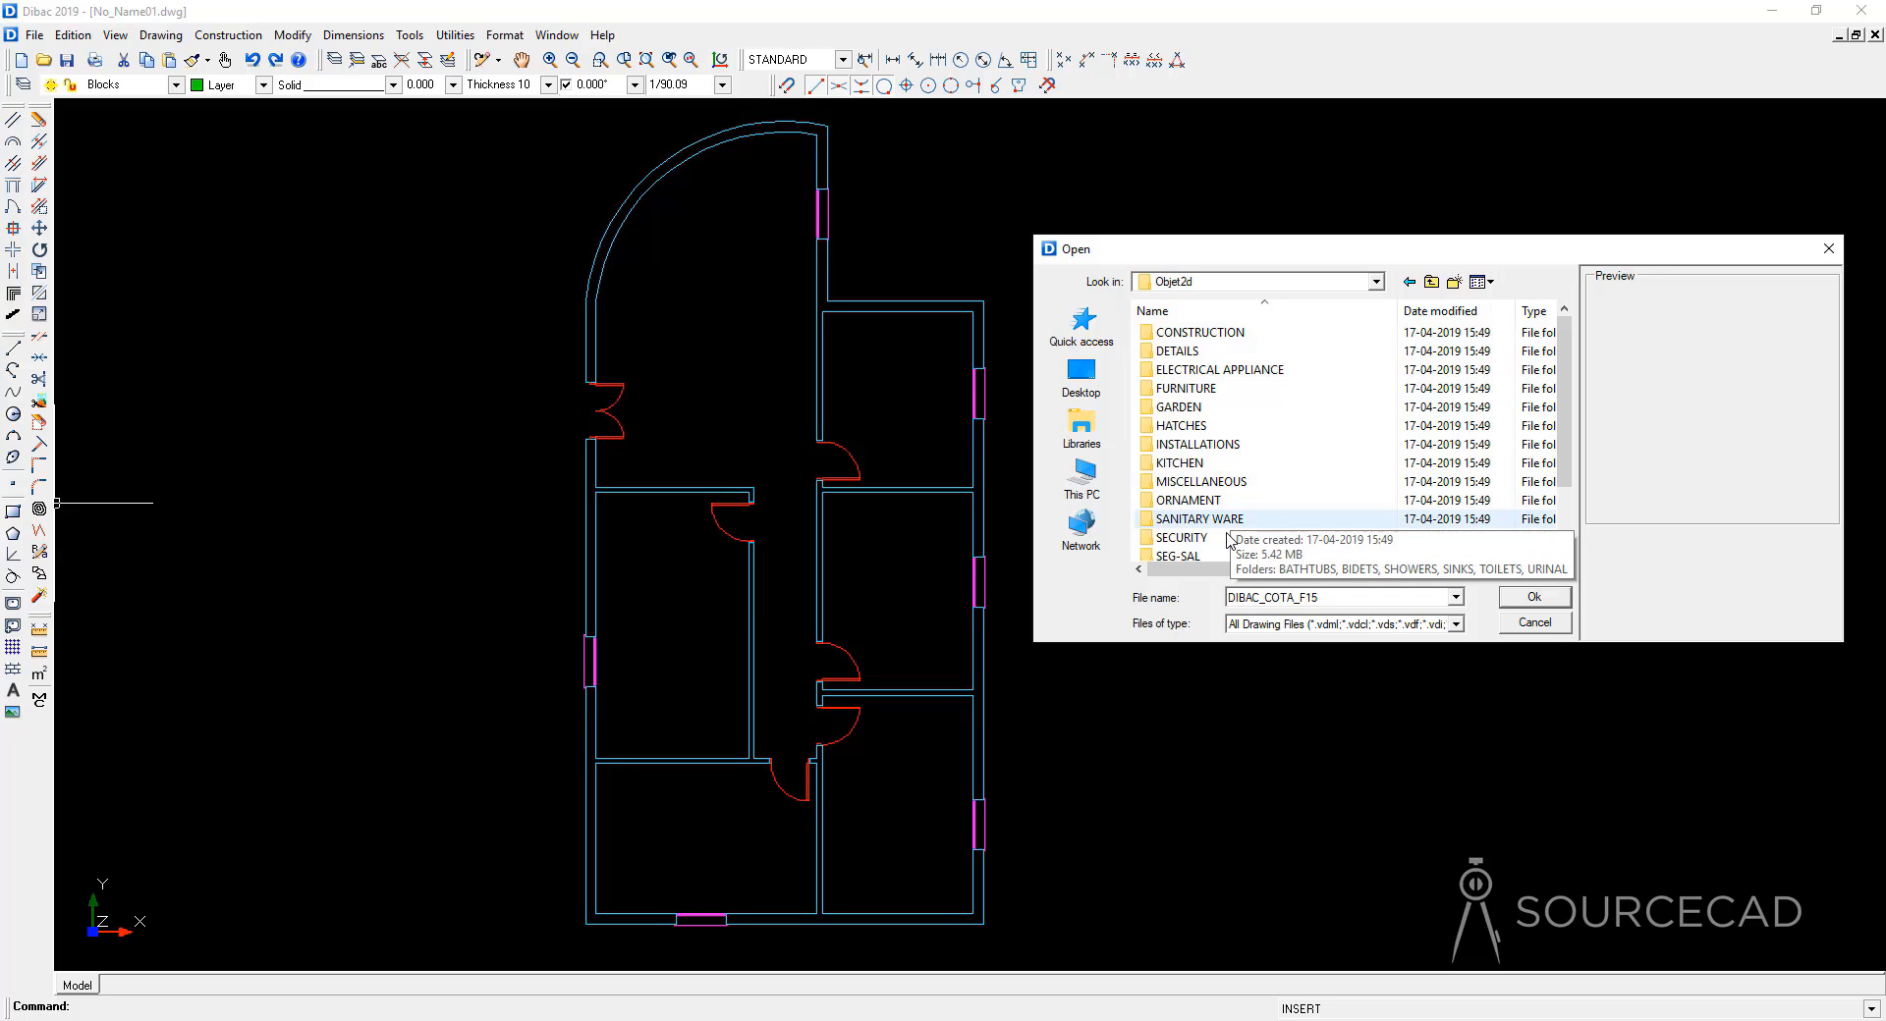
double_click(1186, 388)
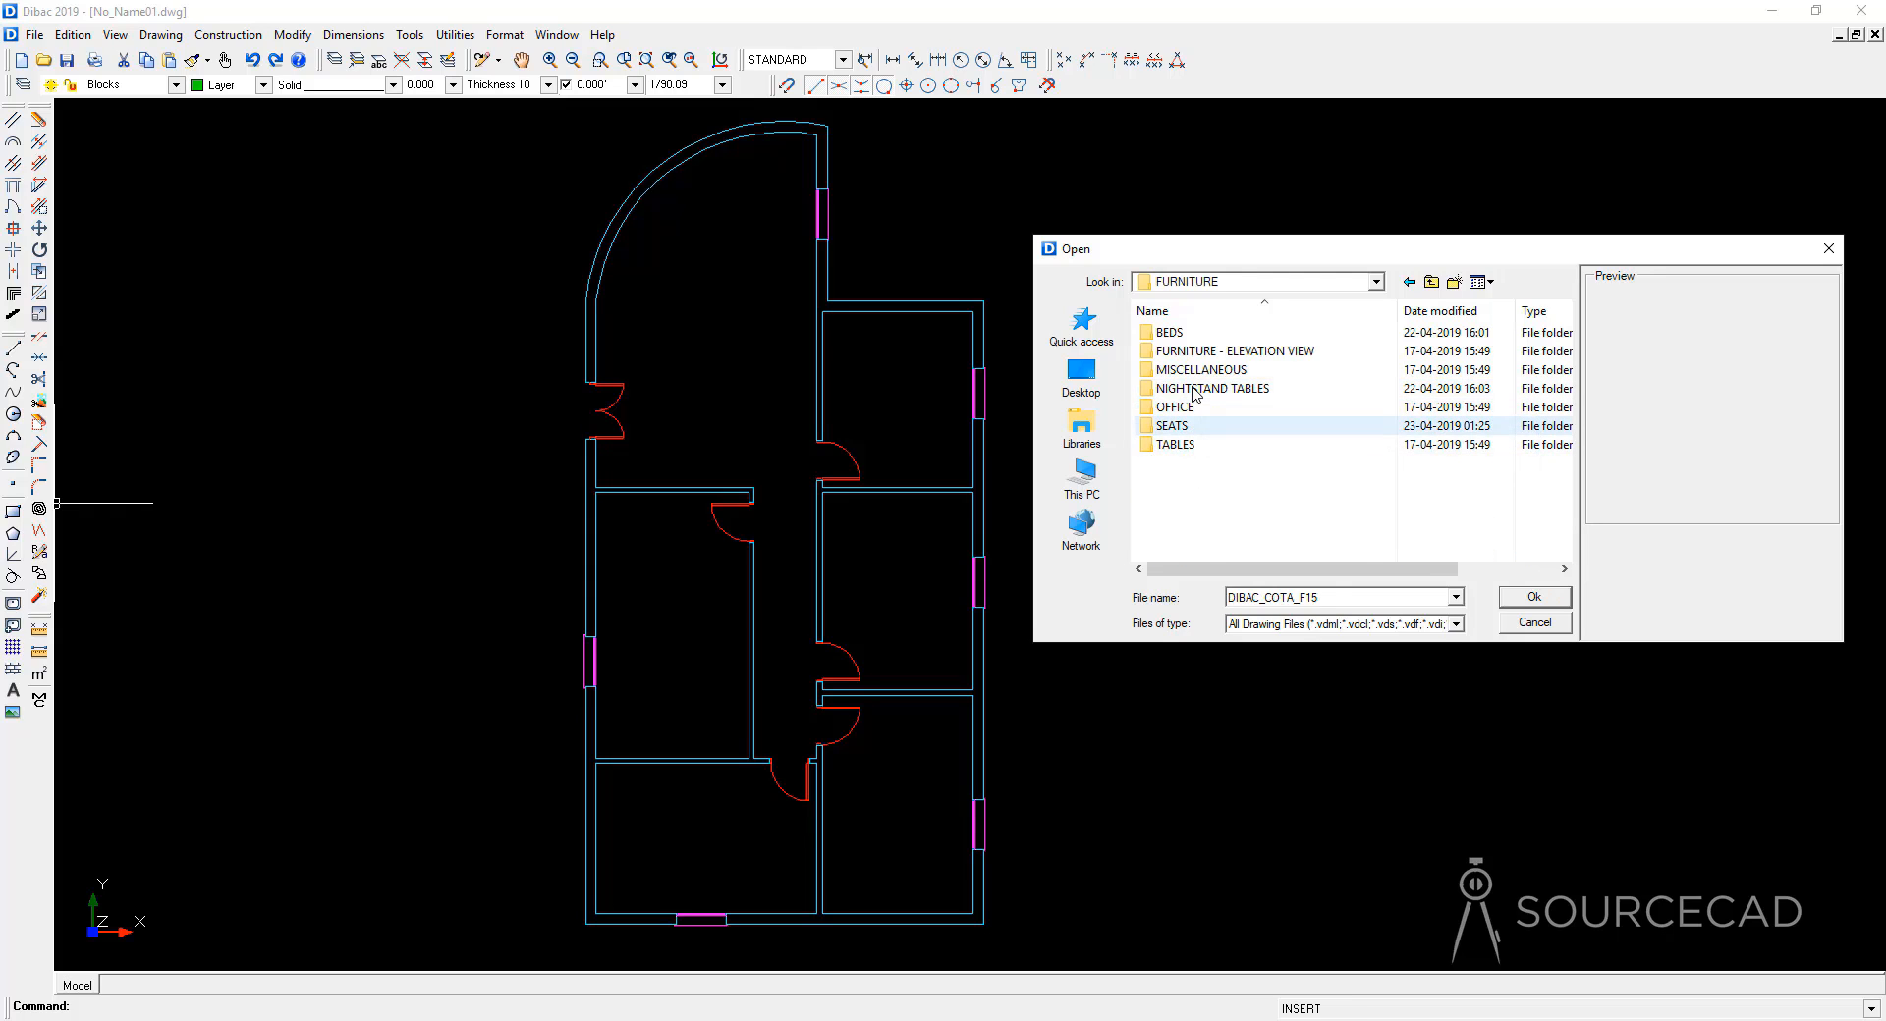
double_click(1178, 425)
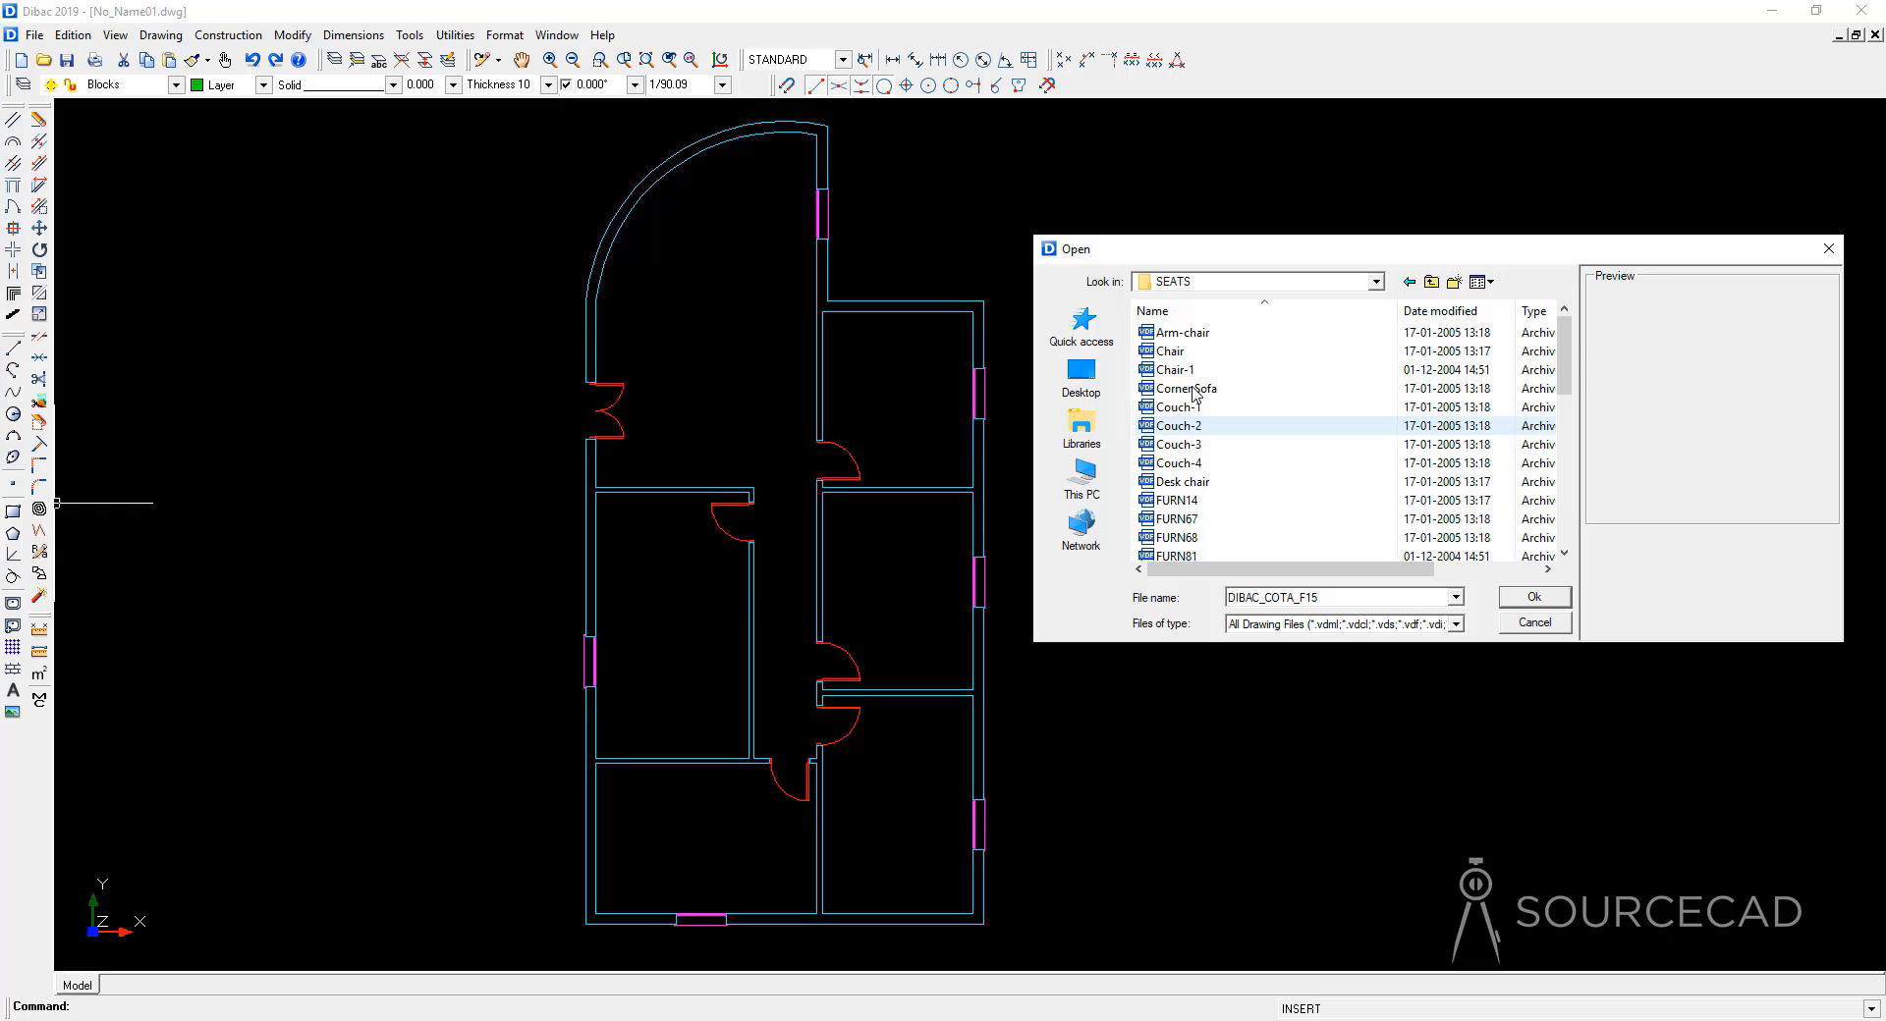
Step: Insert the Couch-3 block in the curved room, rotated so its backrest faces the top of the plan
click(1228, 462)
click(1227, 449)
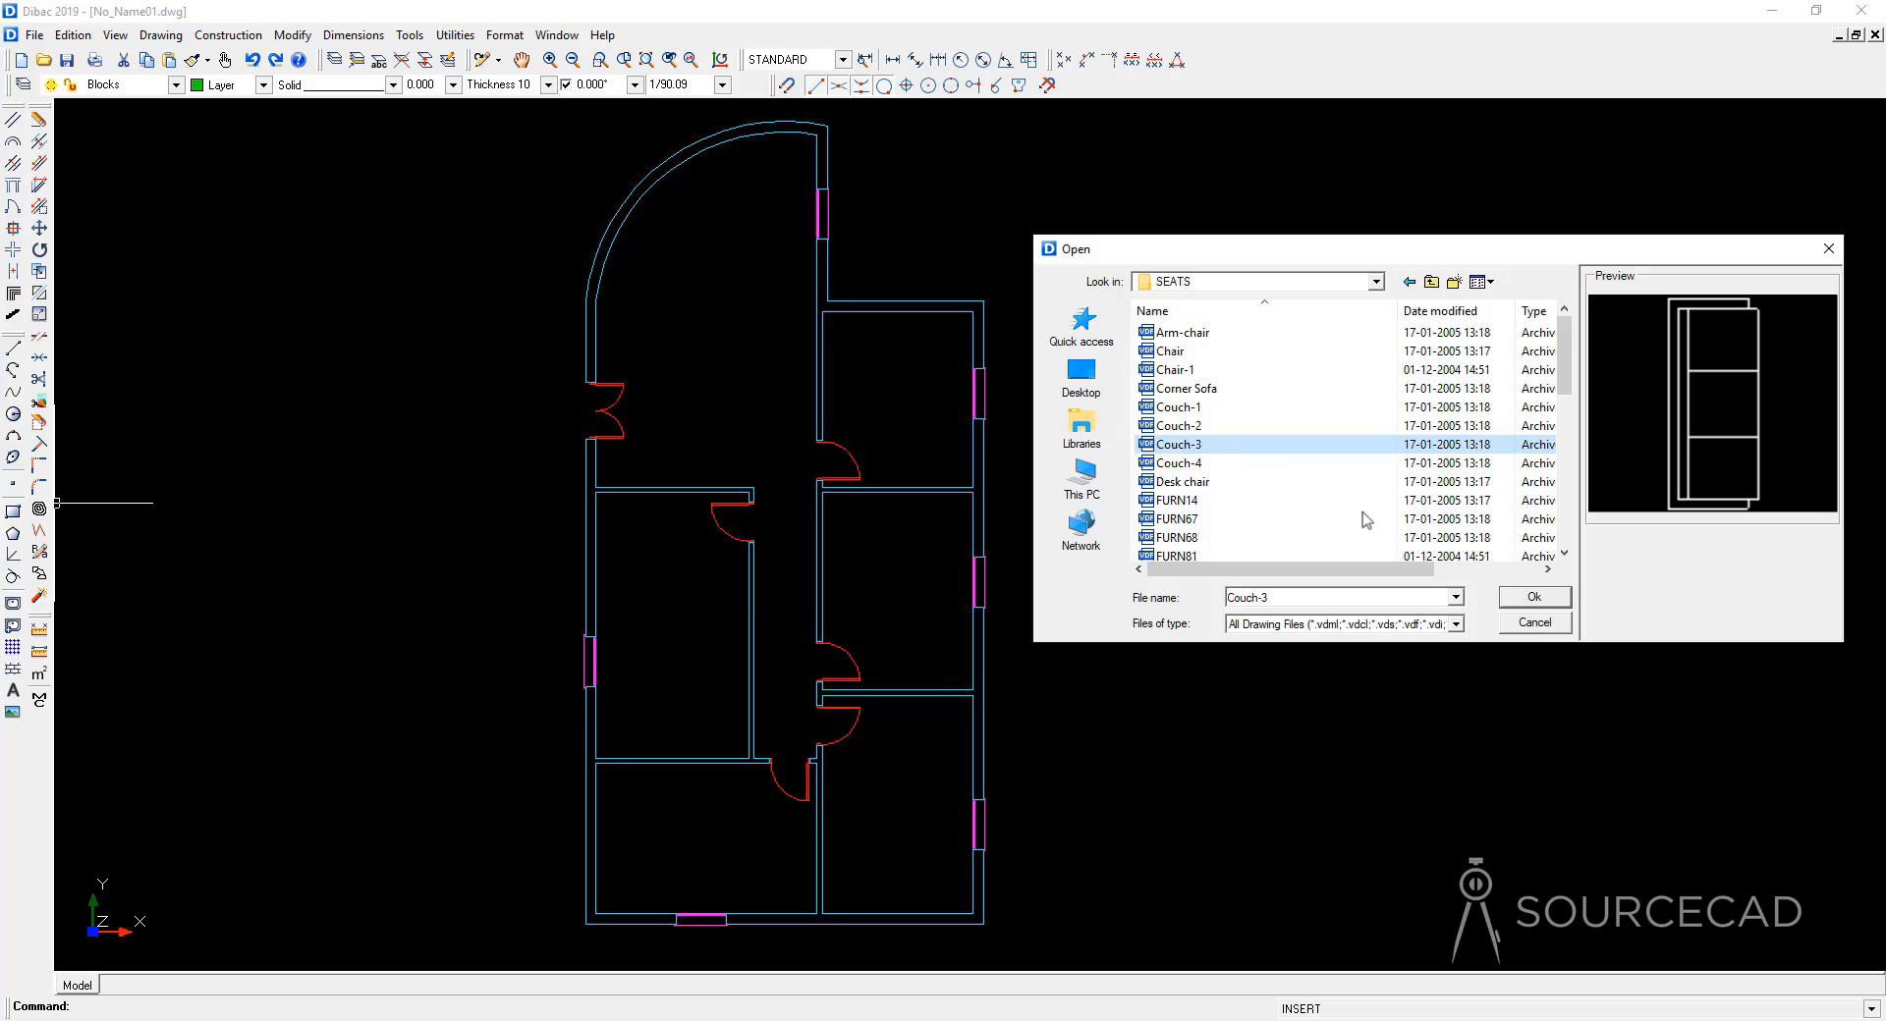
click(1538, 595)
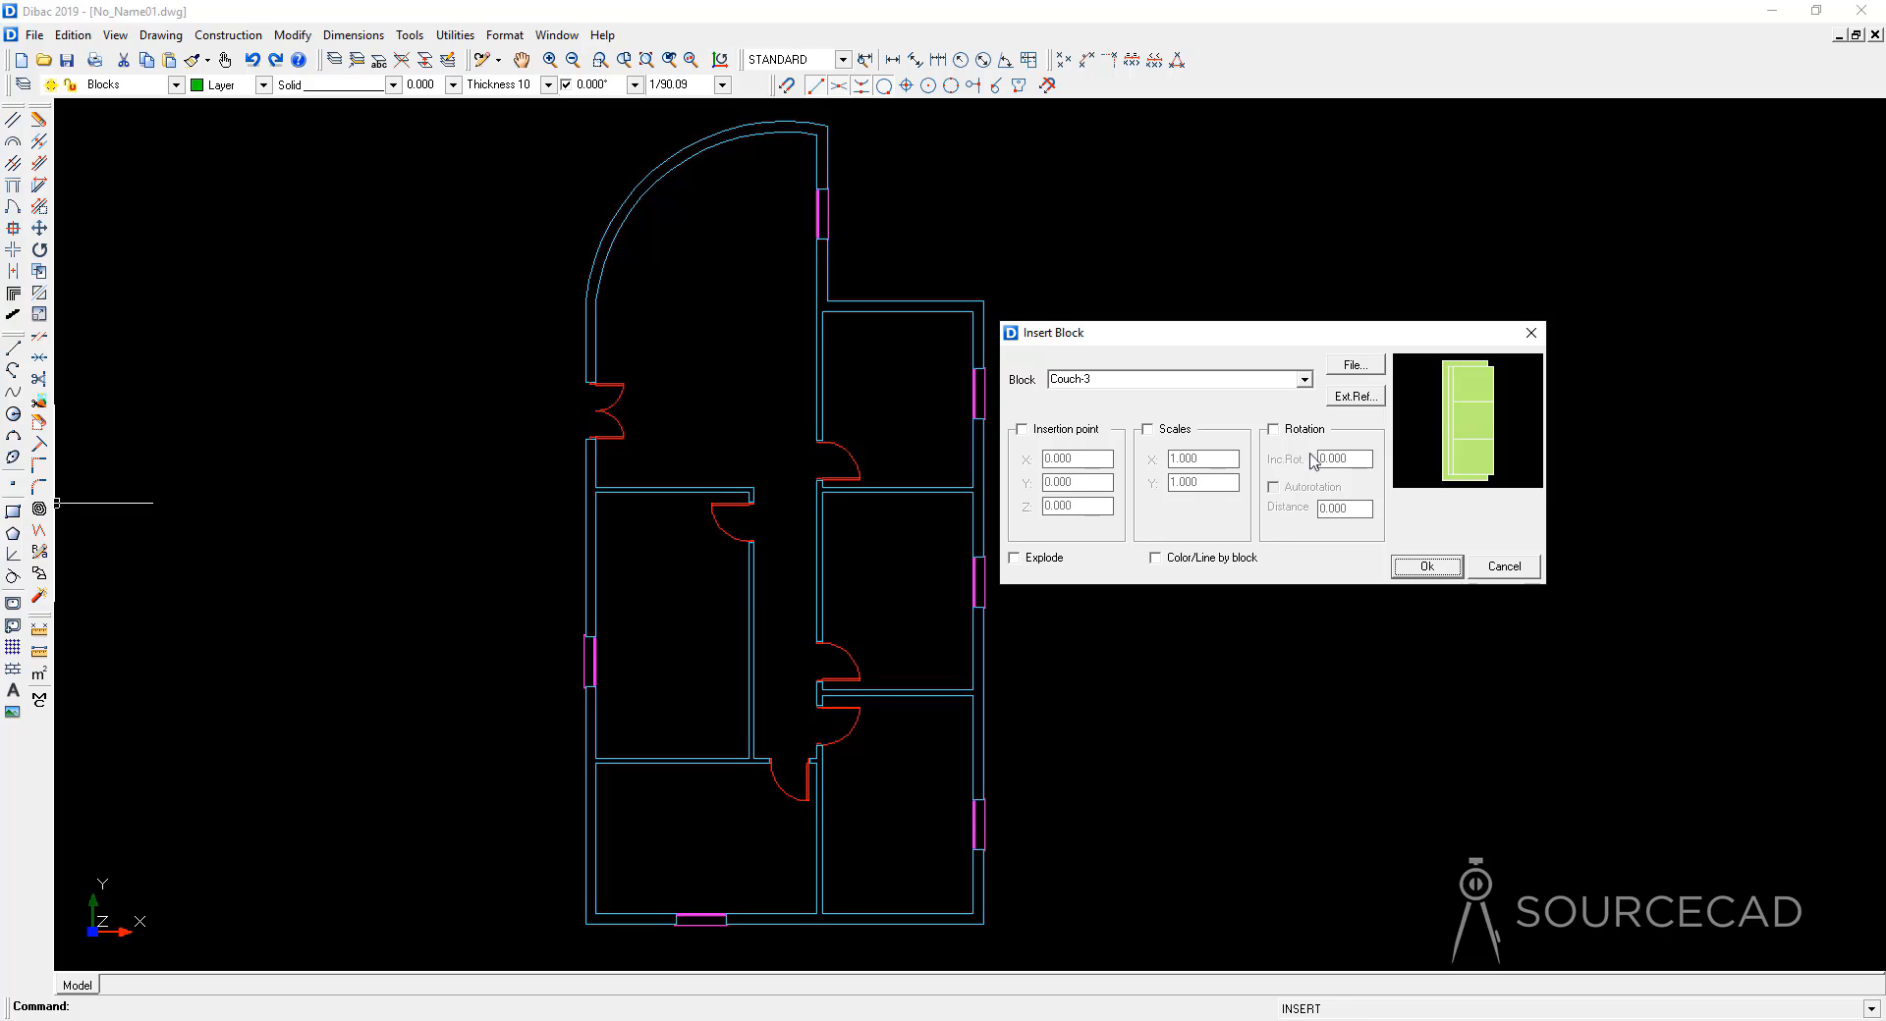
click(1425, 568)
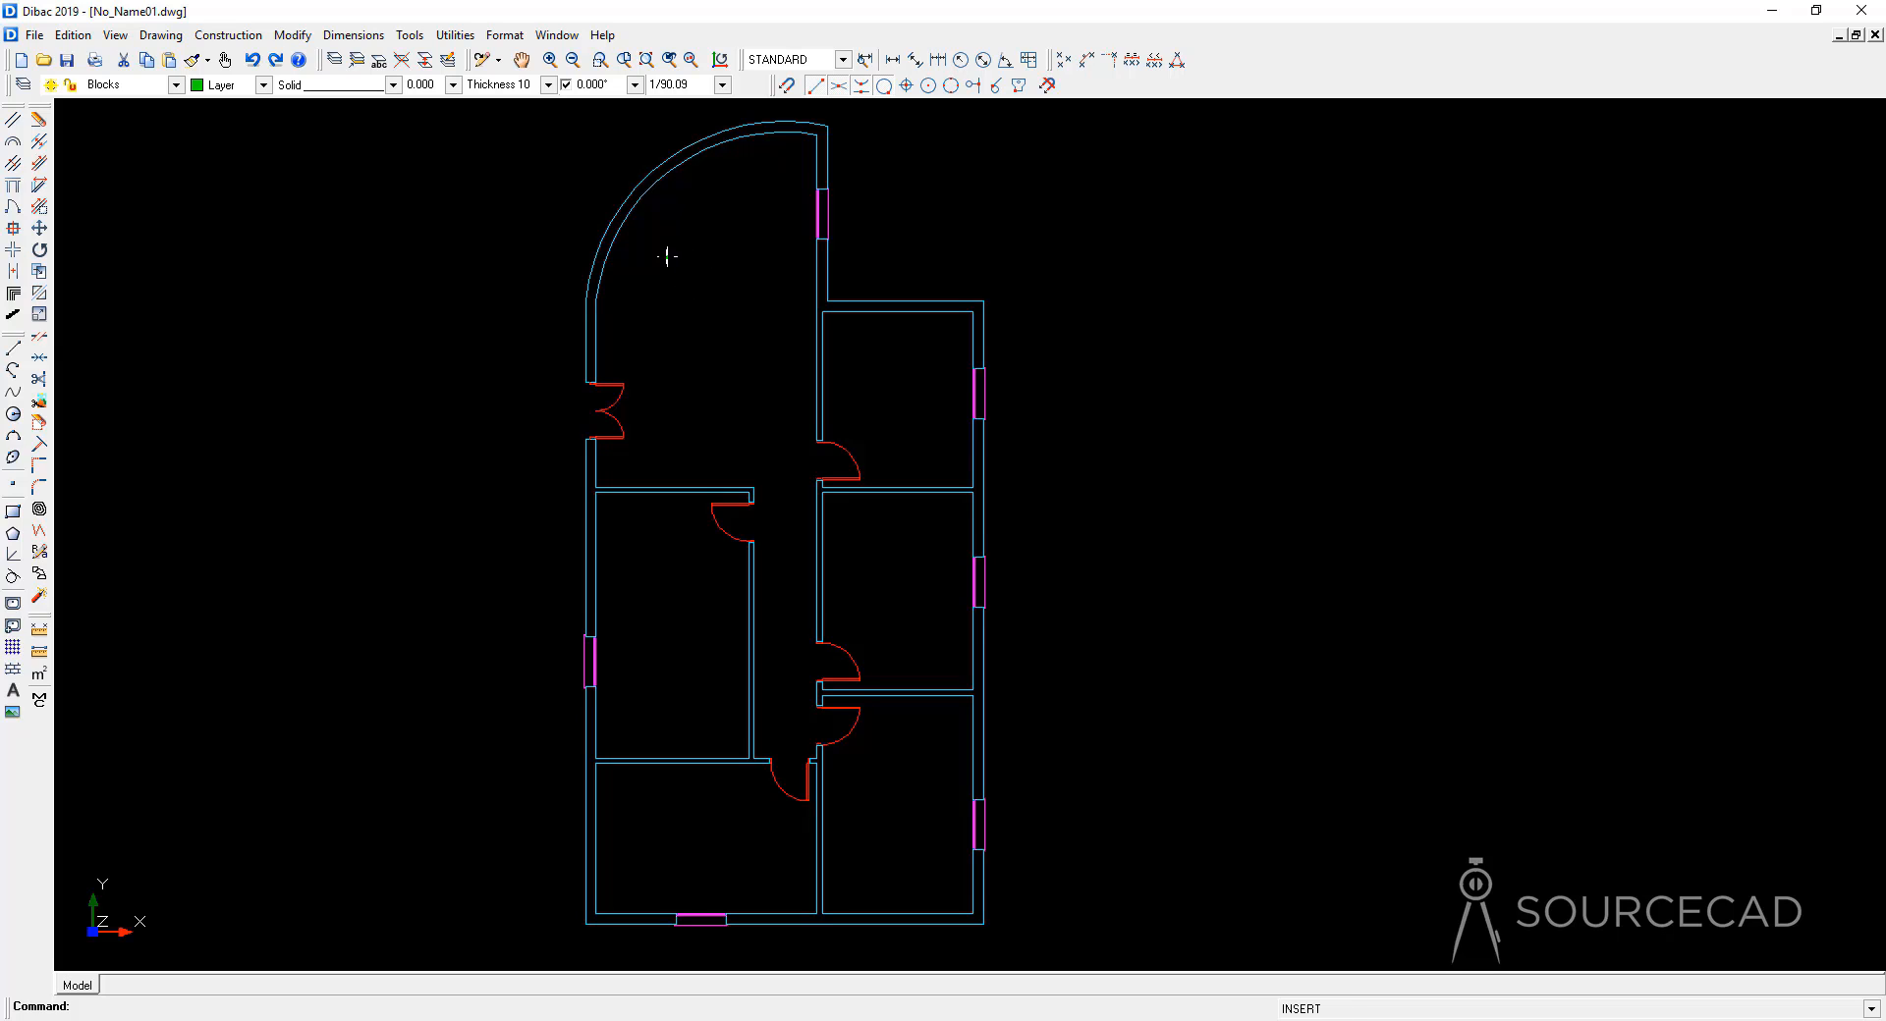
click(747, 258)
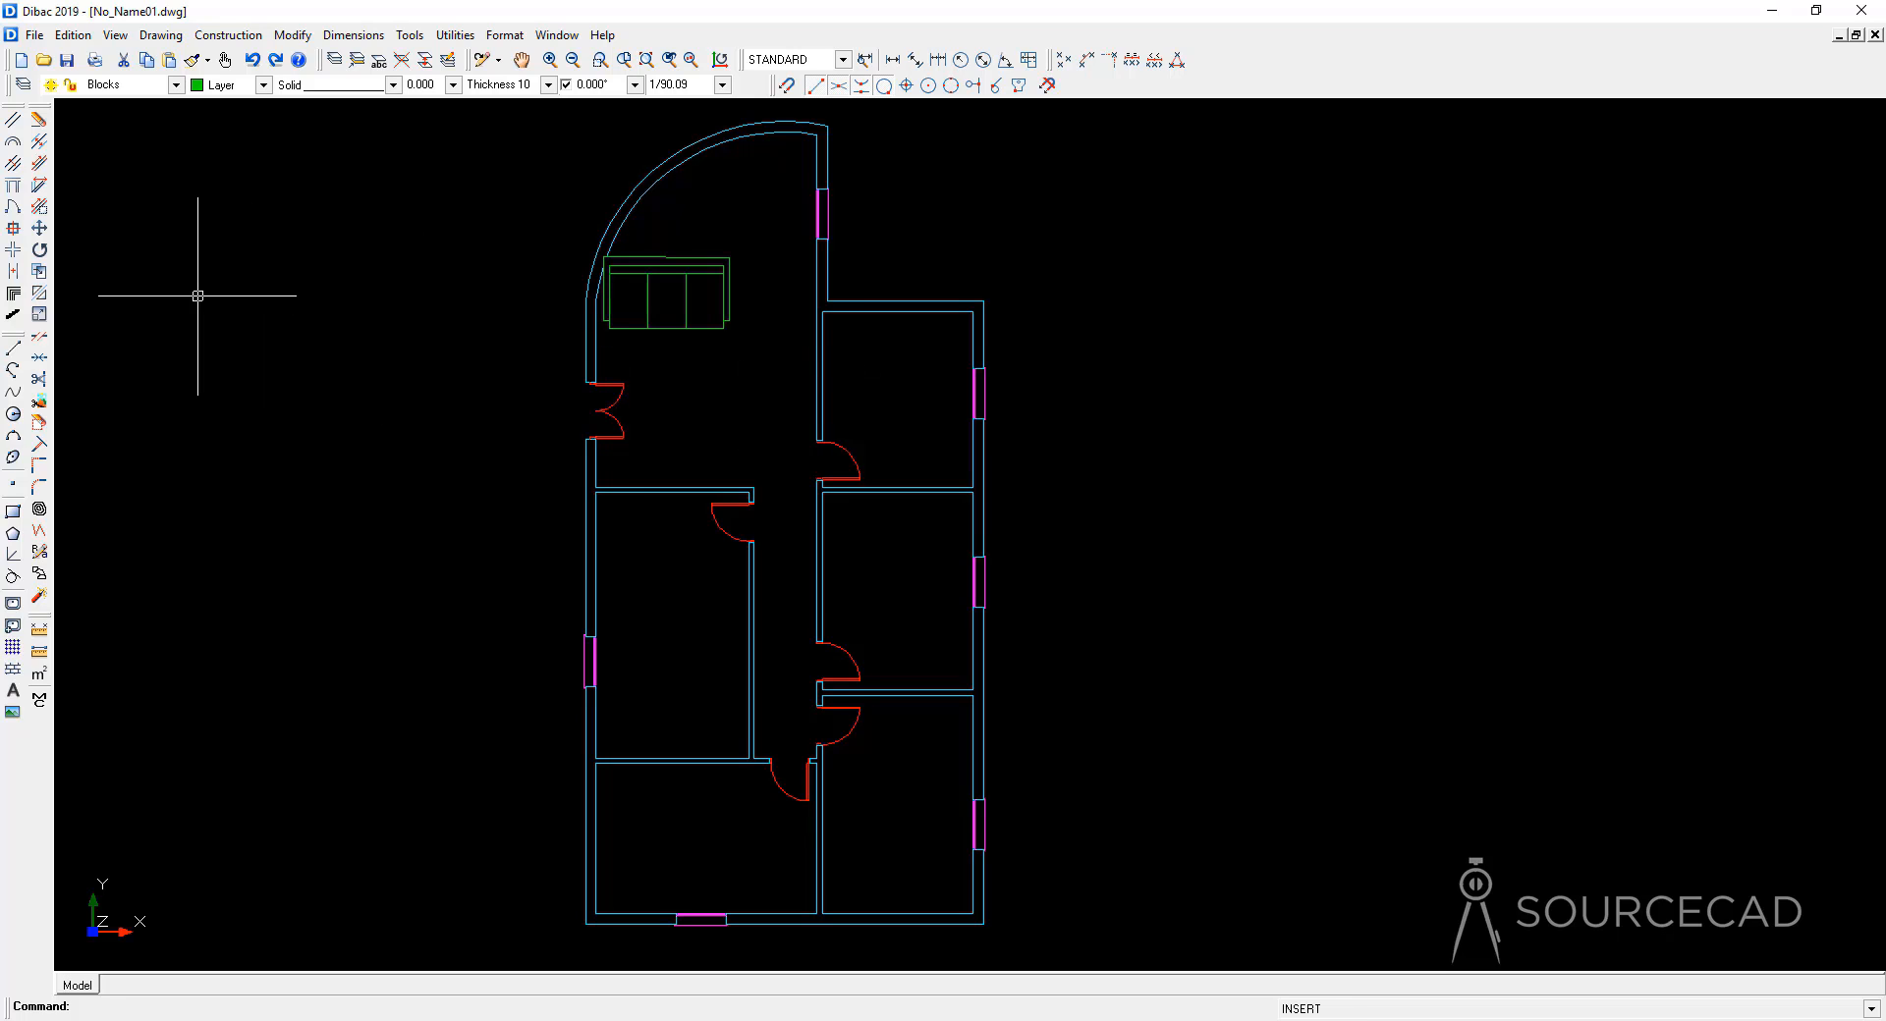
Step: Scale the couch by 0.6 about its lower right seat corner and move it up within the curved room
click(39, 315)
click(655, 306)
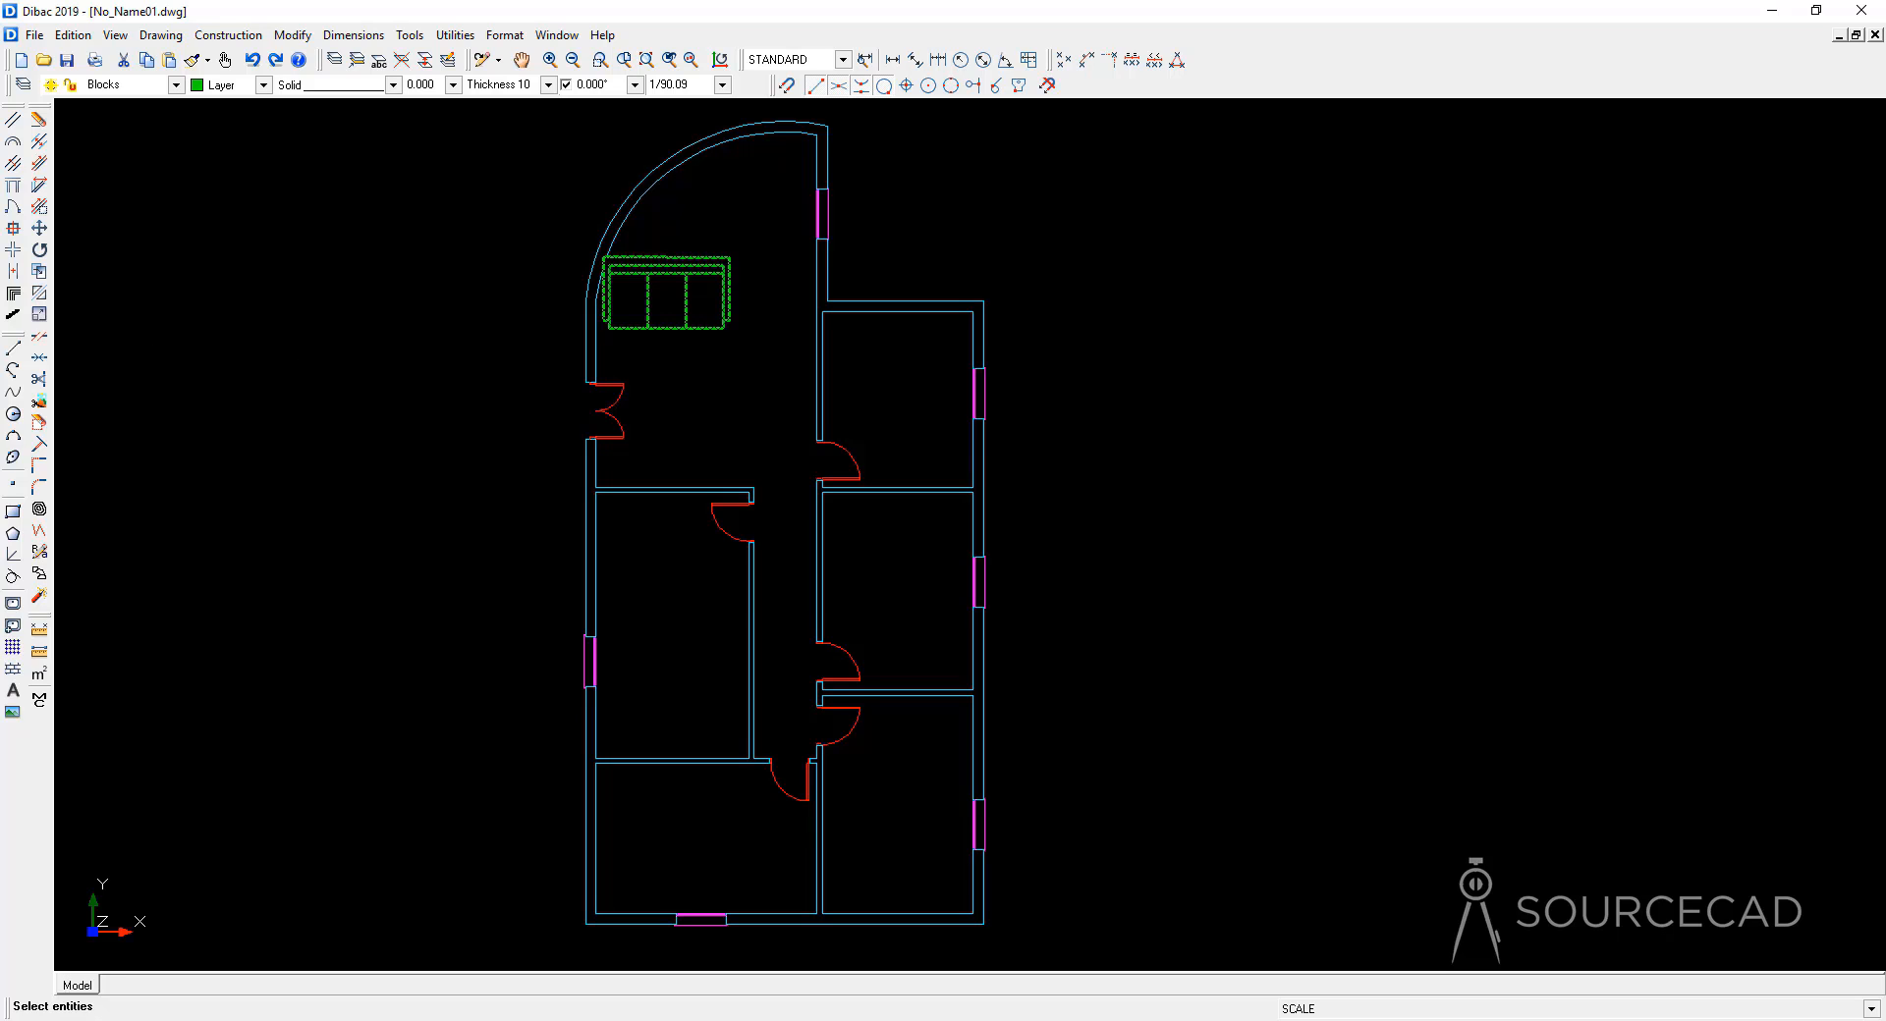
right_click(655, 306)
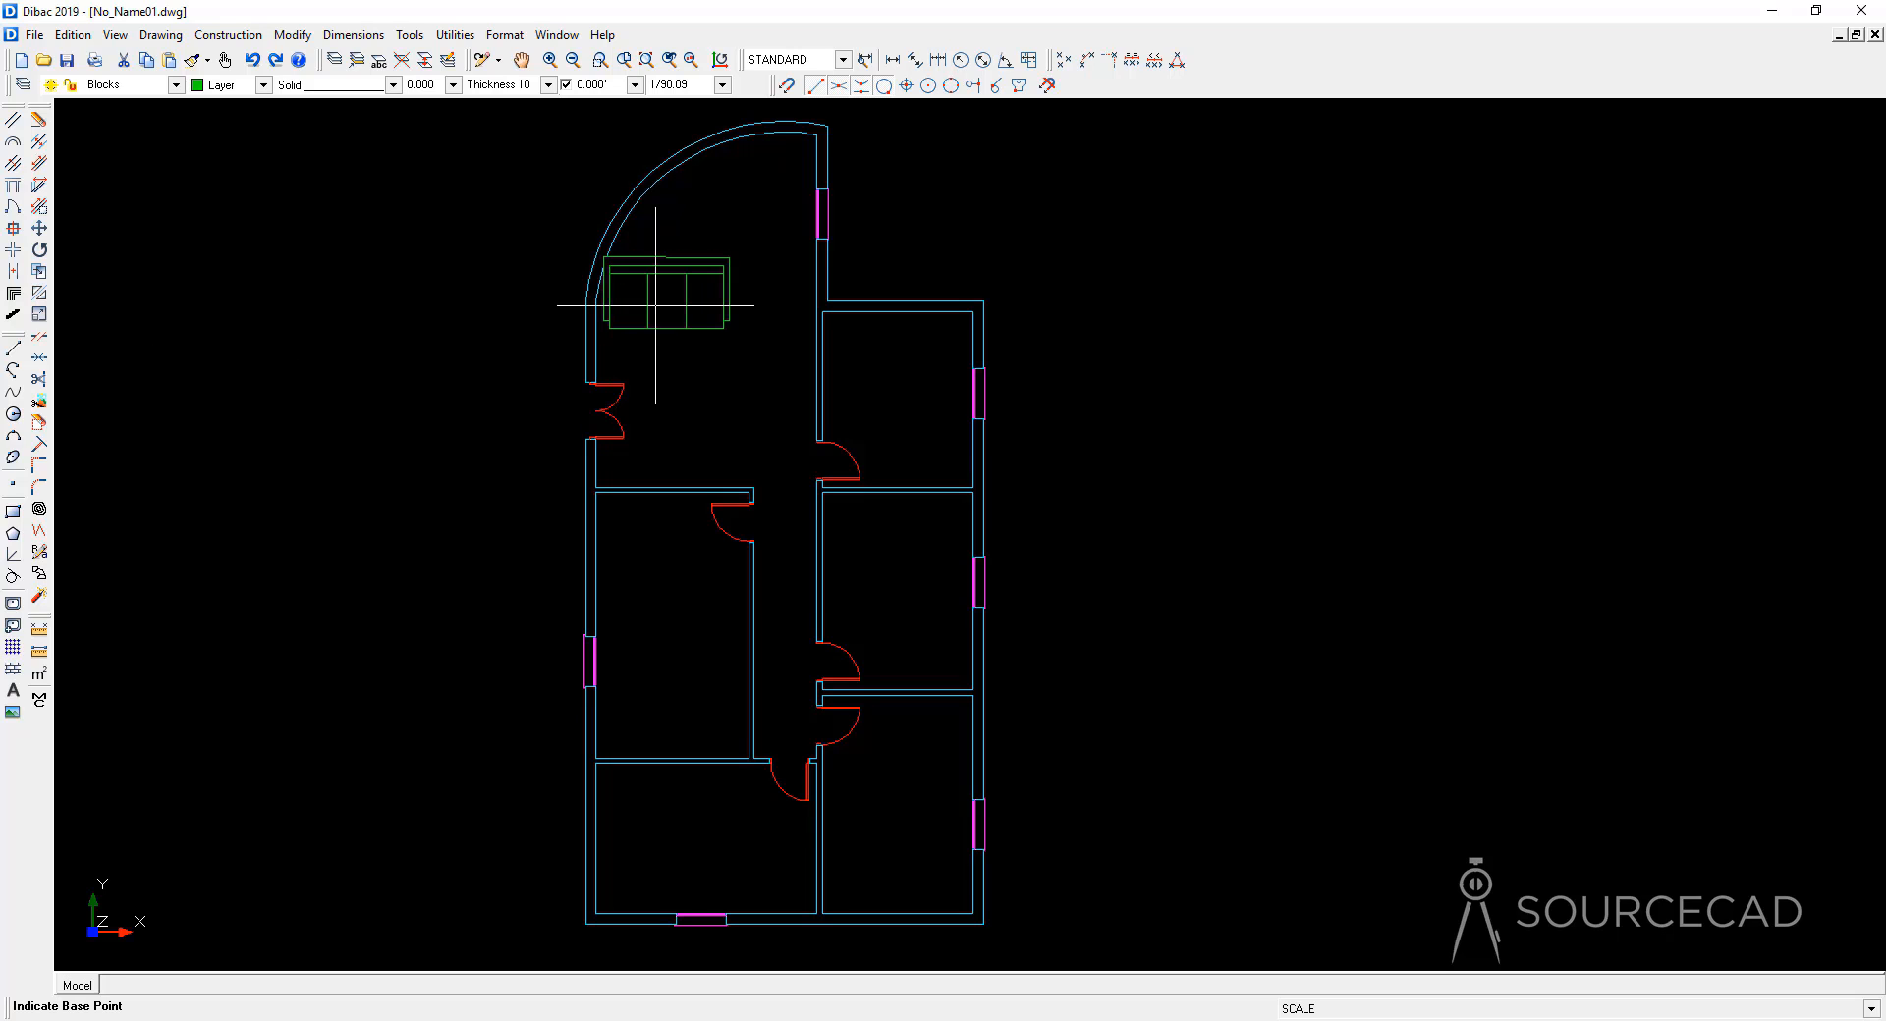
click(724, 329)
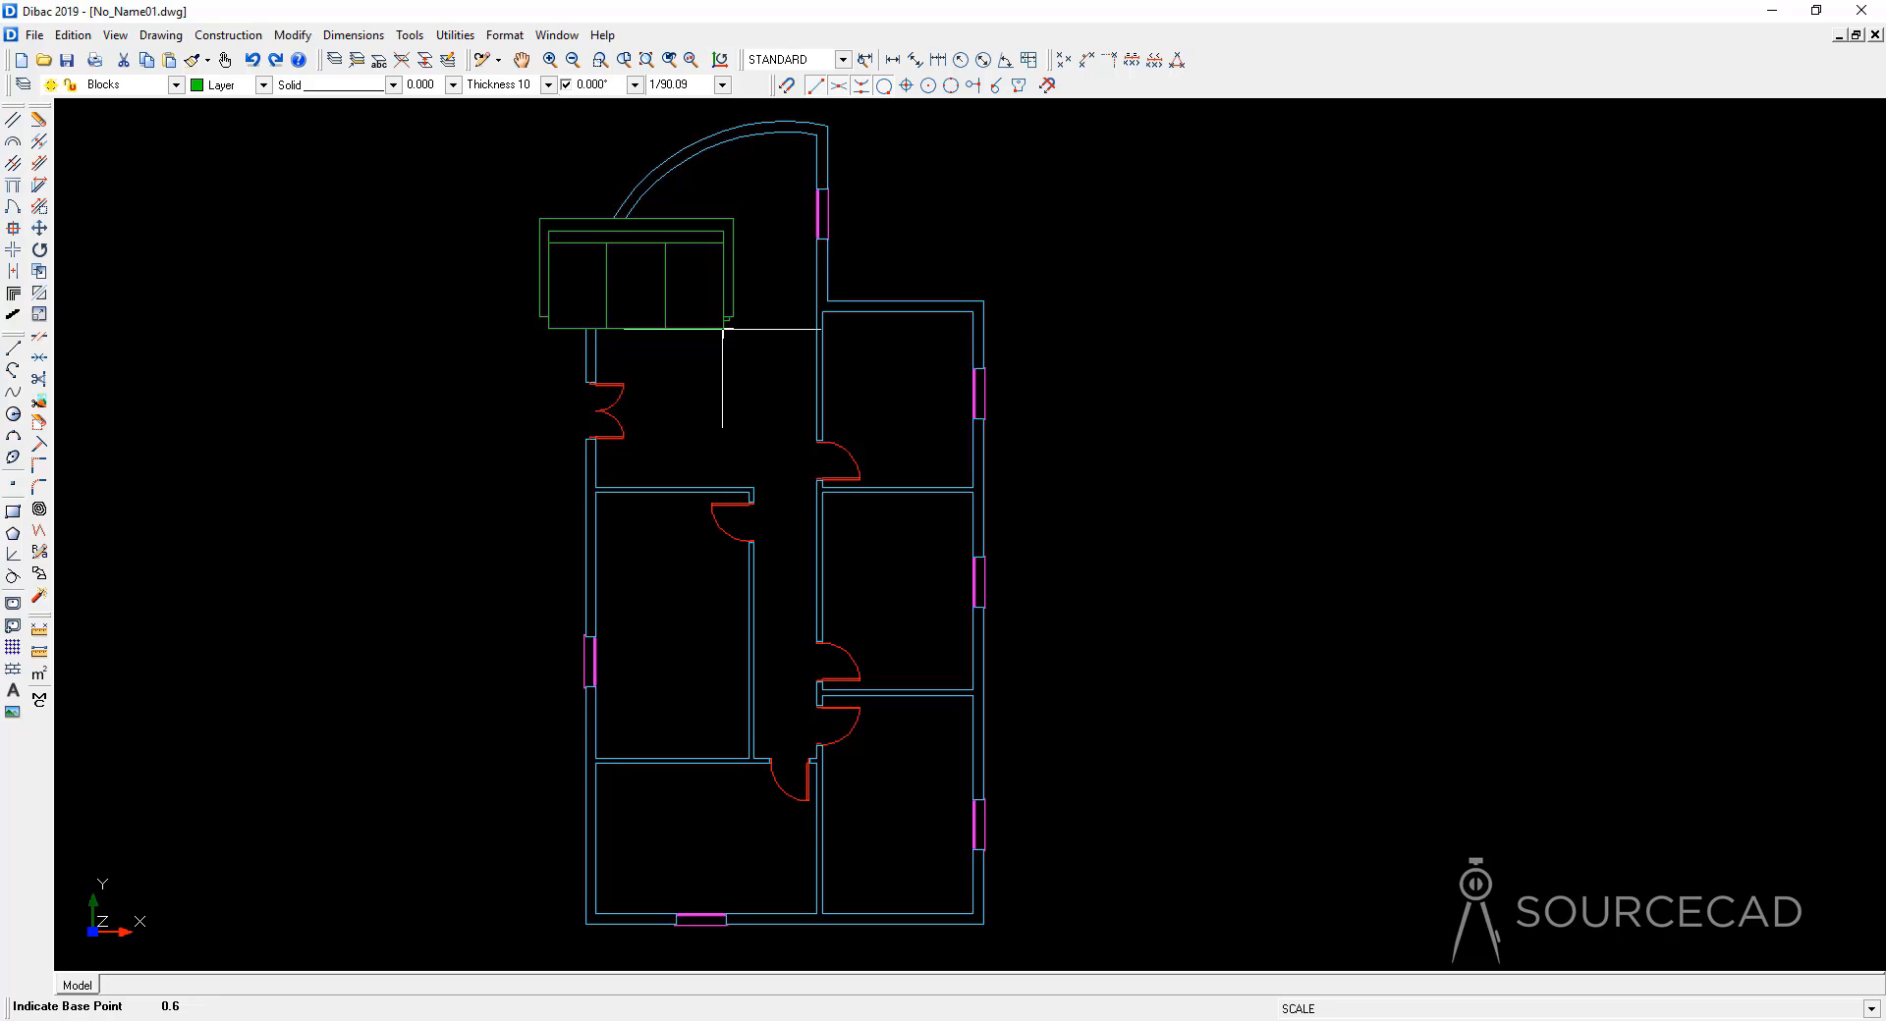
text(0.6)
key(Return)
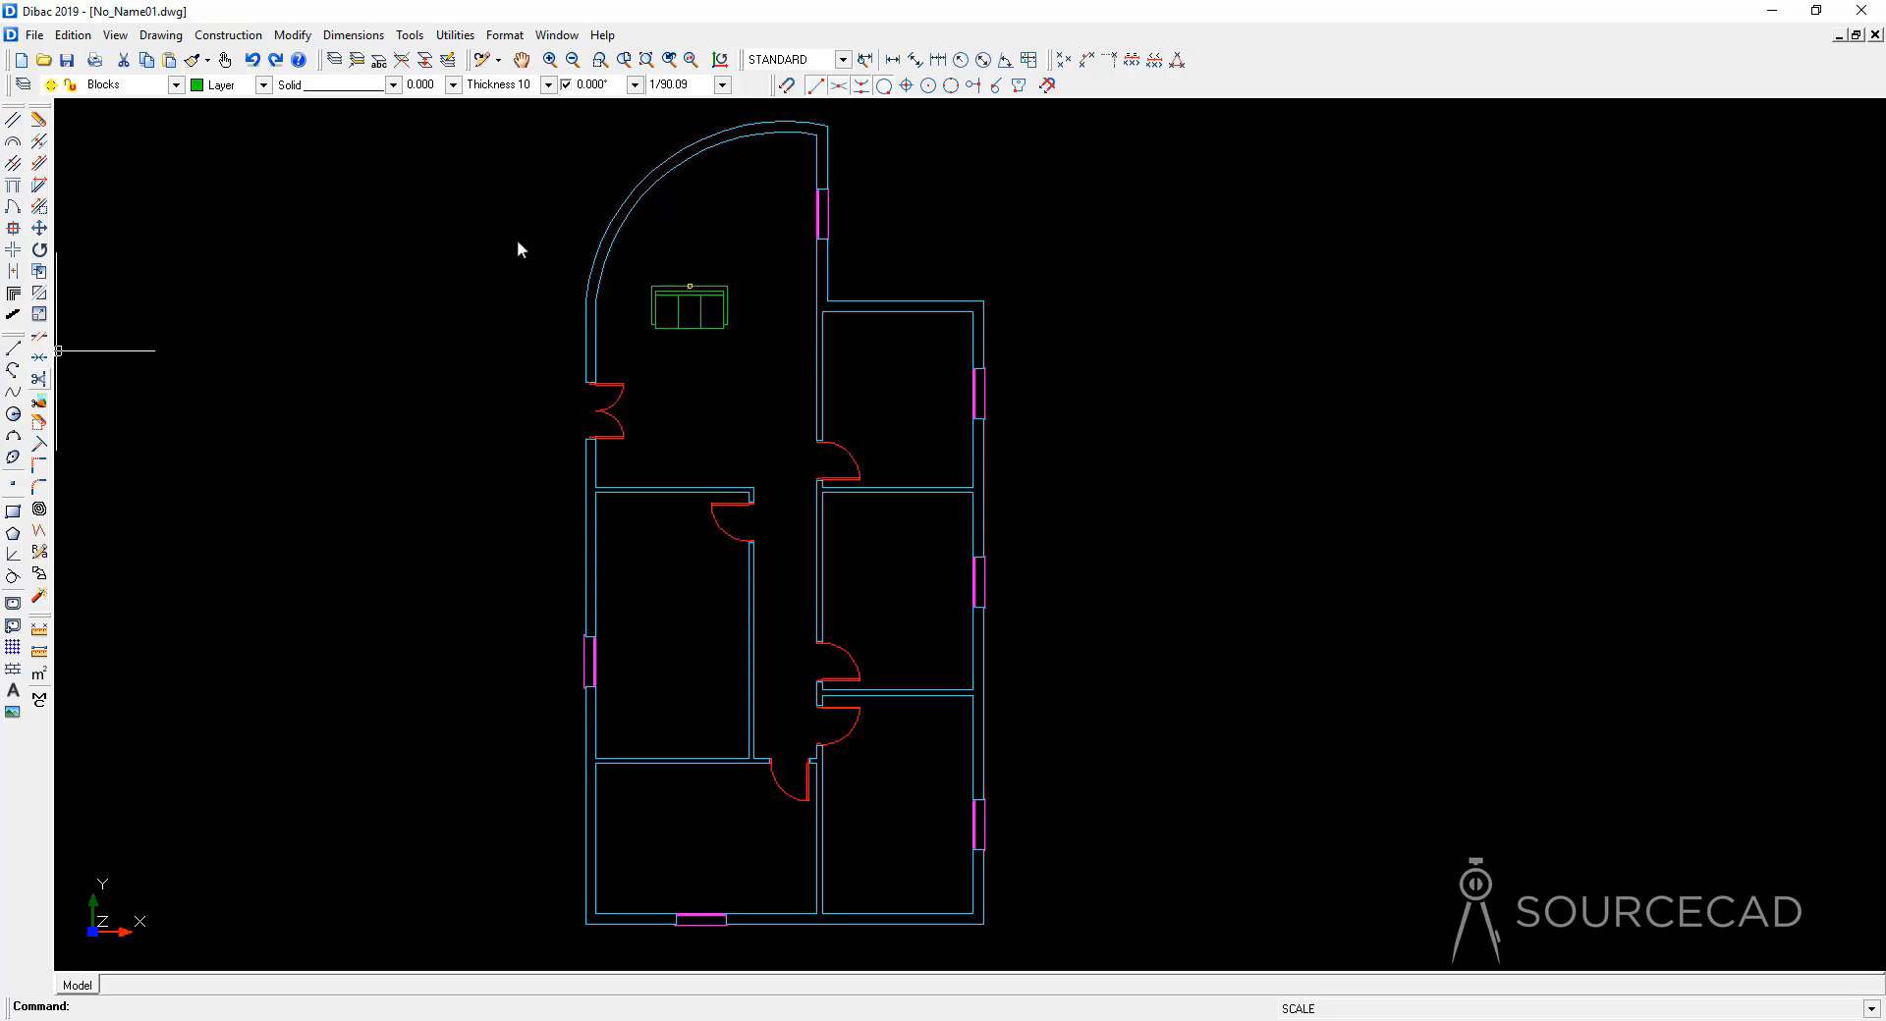
click(39, 228)
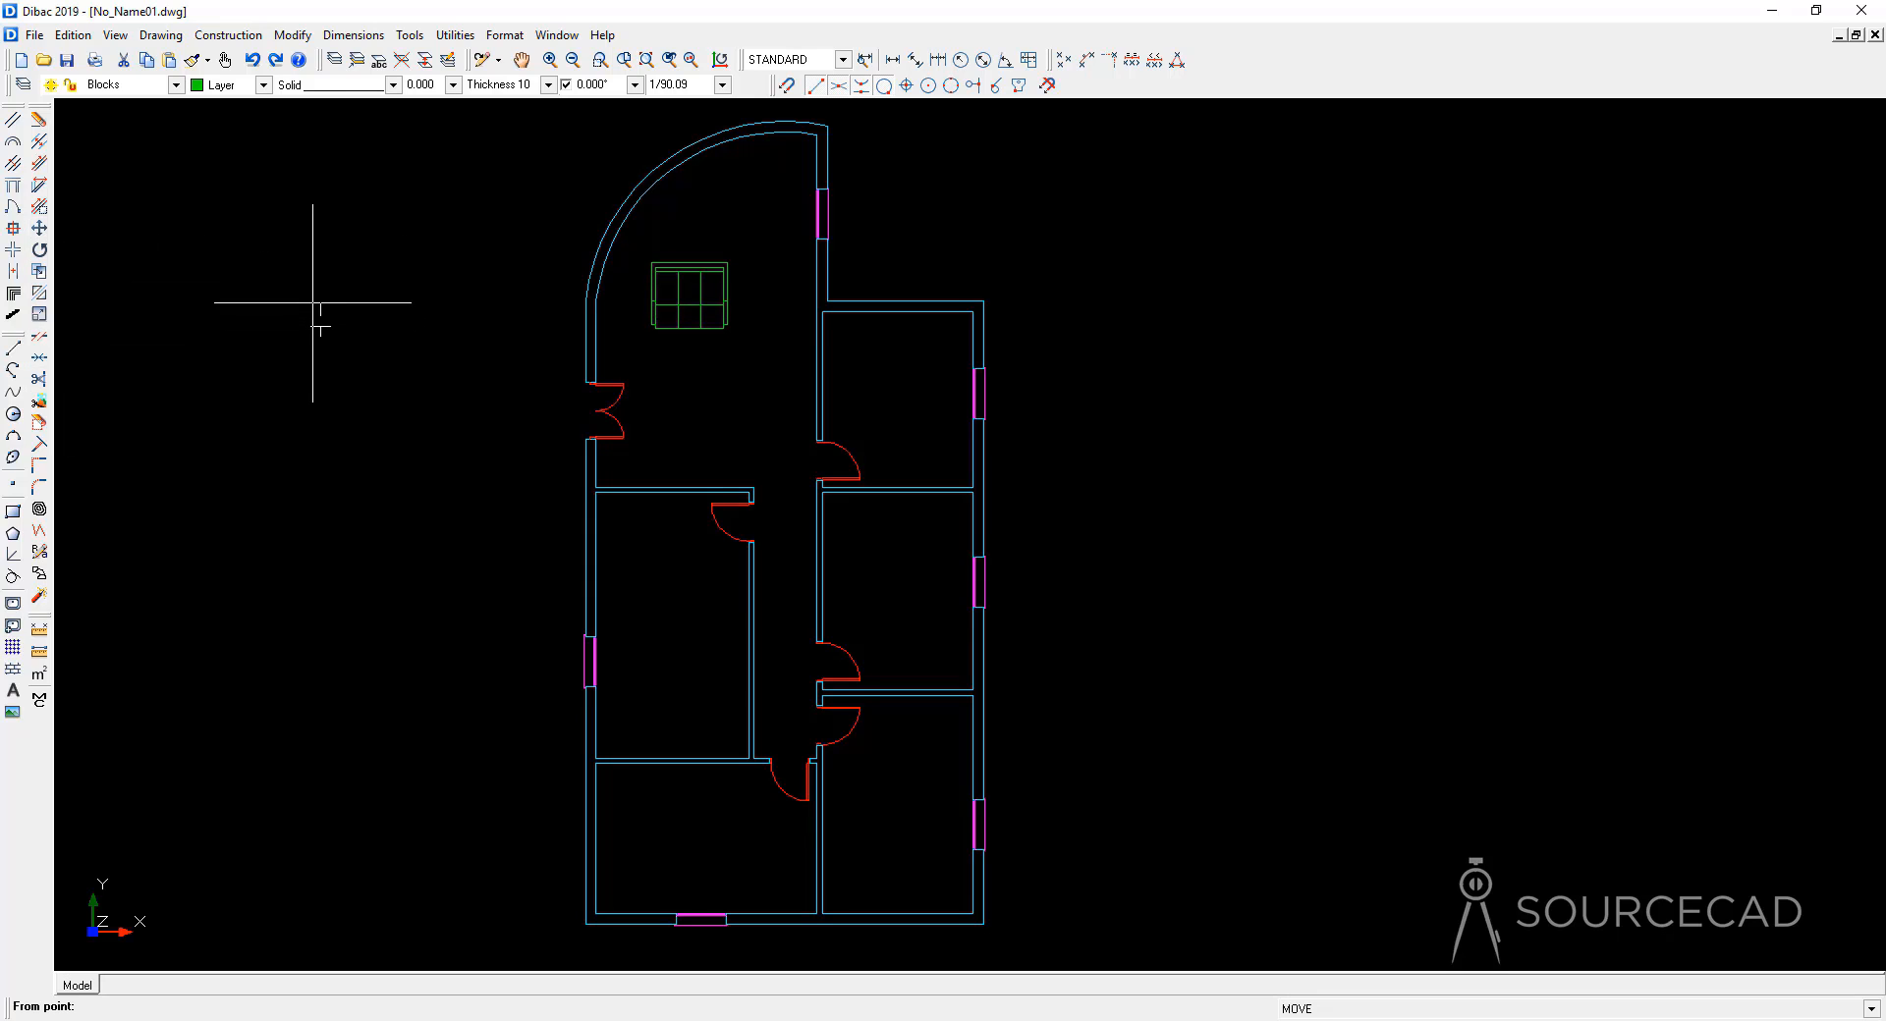
key(Escape)
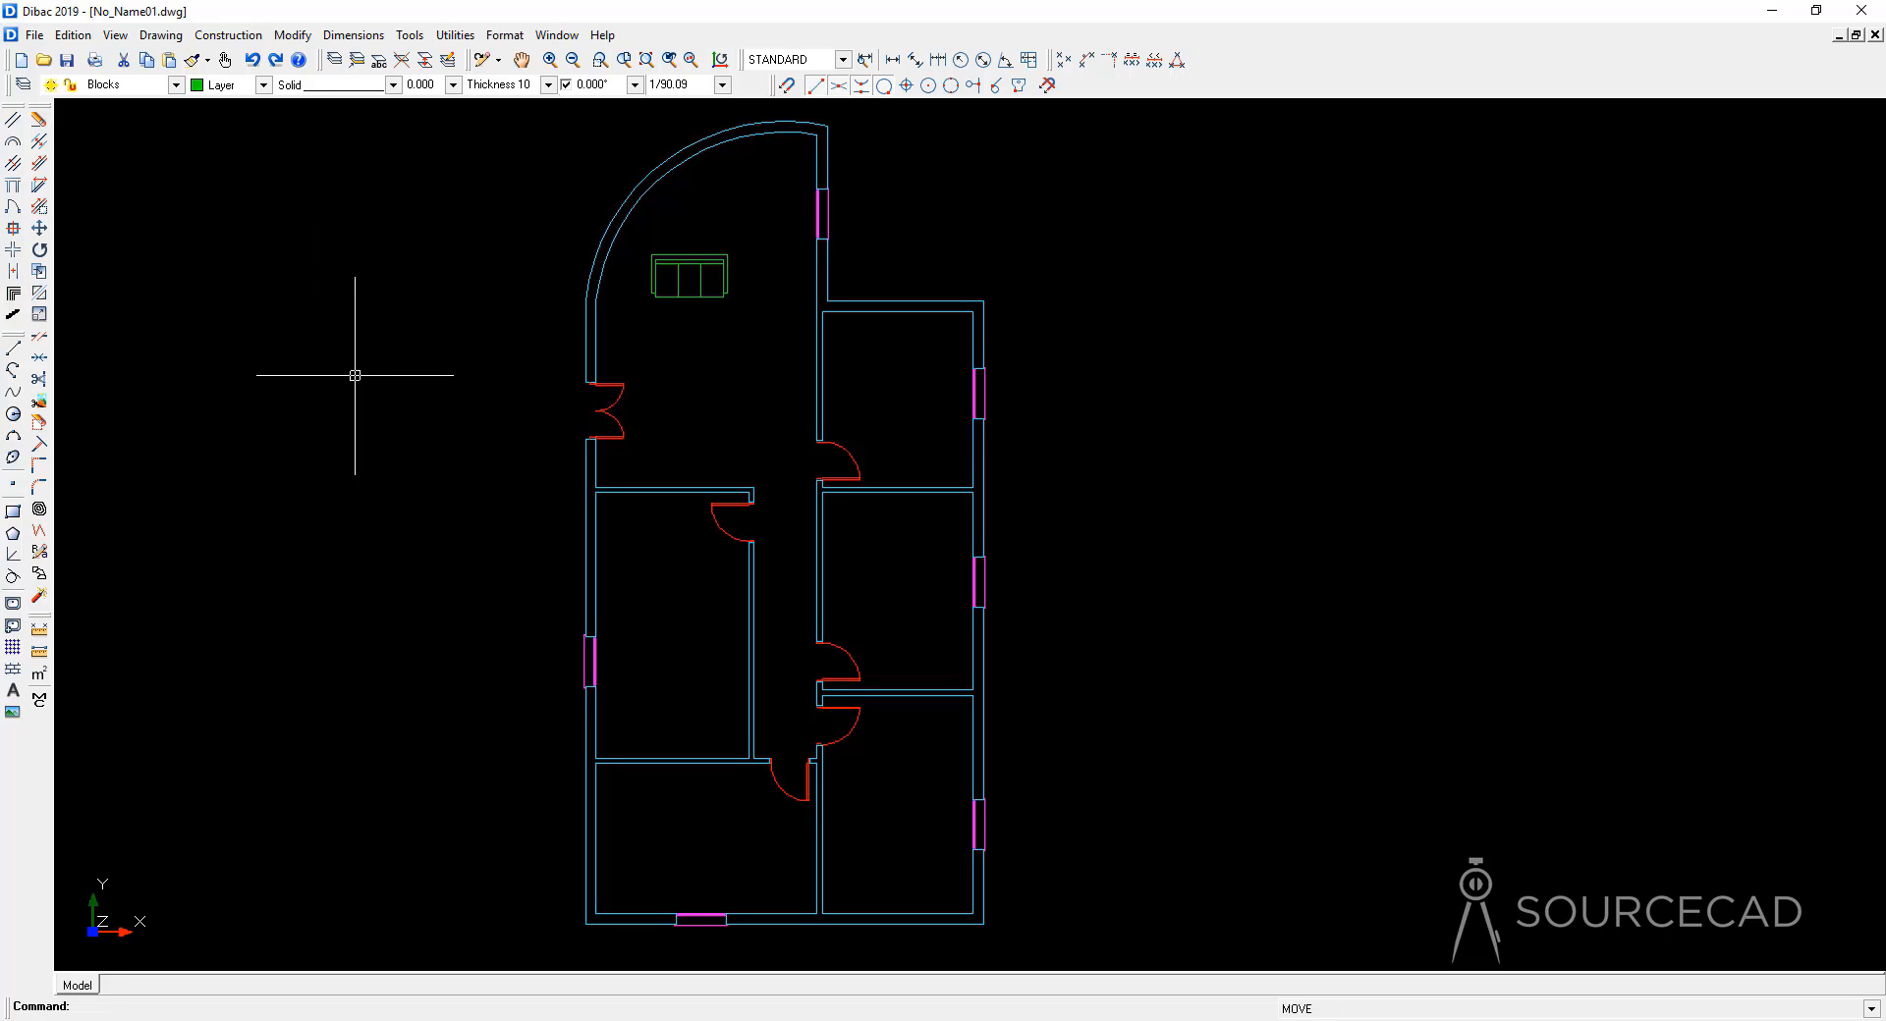
Step: Load the B-135-1 bed block from the FURNITURE library's BEDS folder for insertion
click(13, 603)
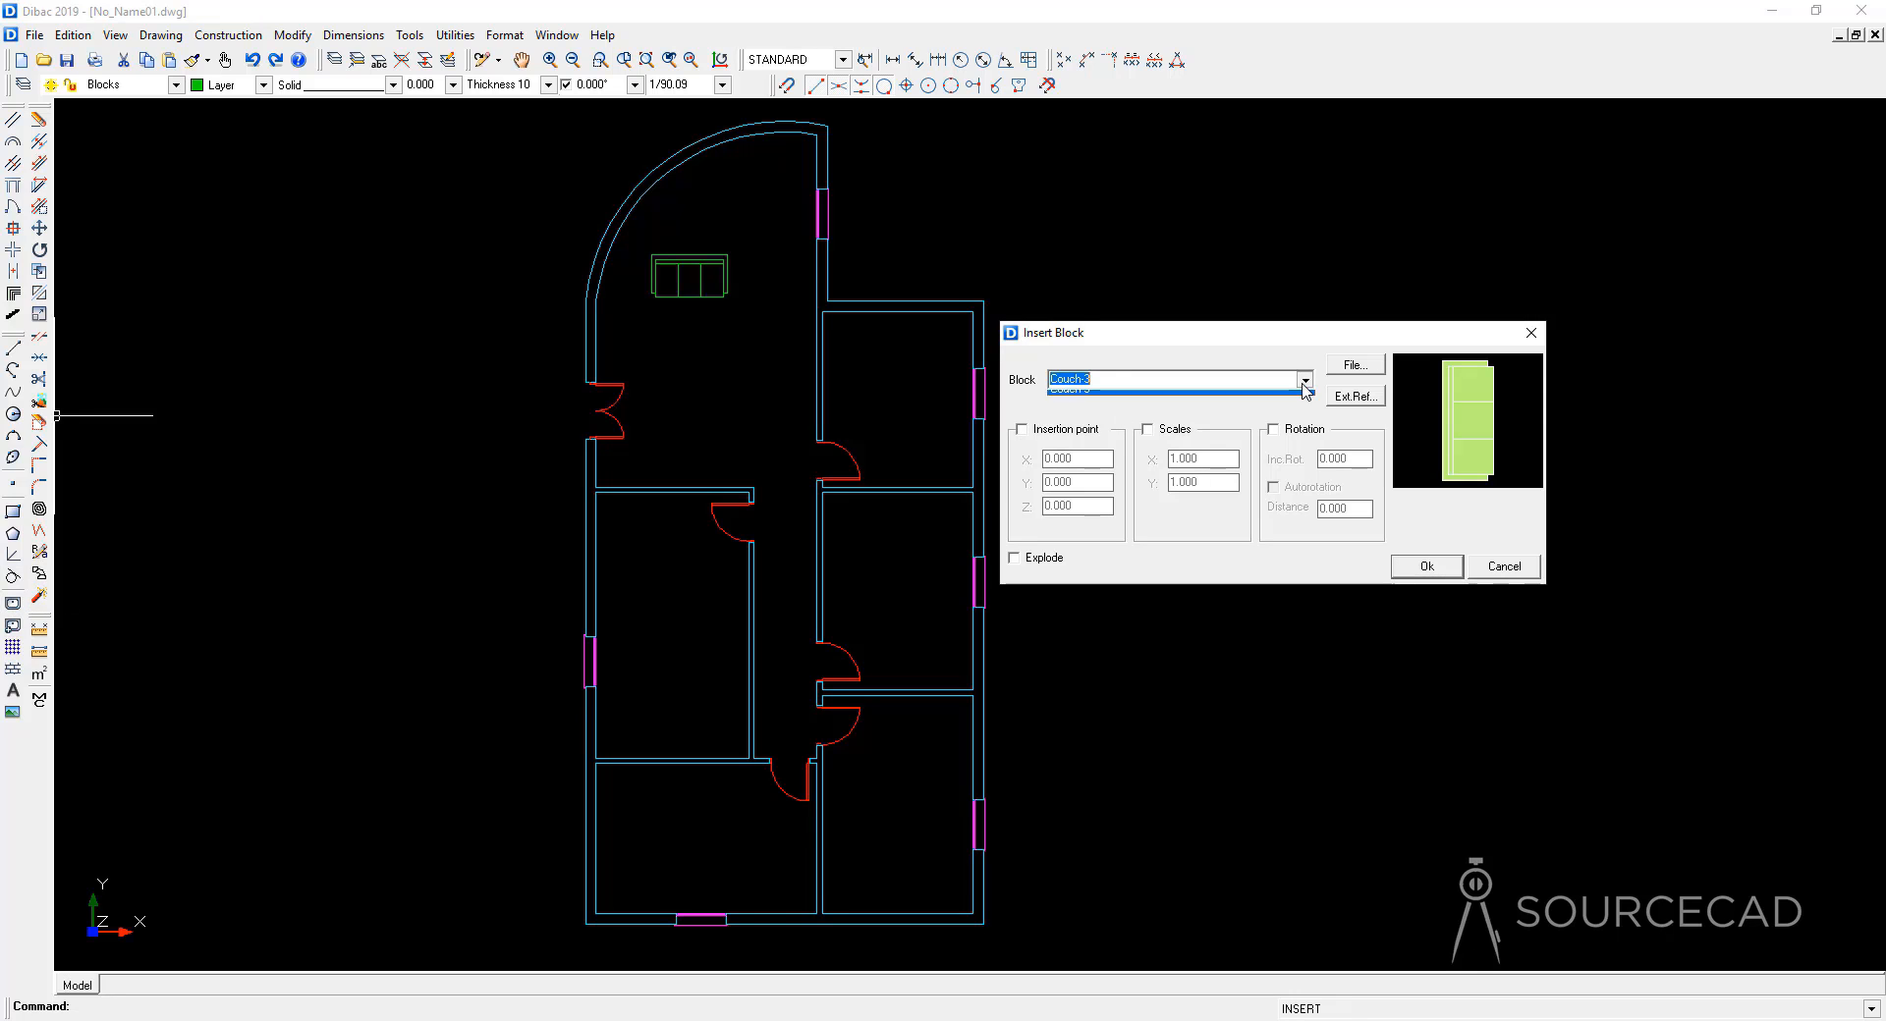
click(1355, 364)
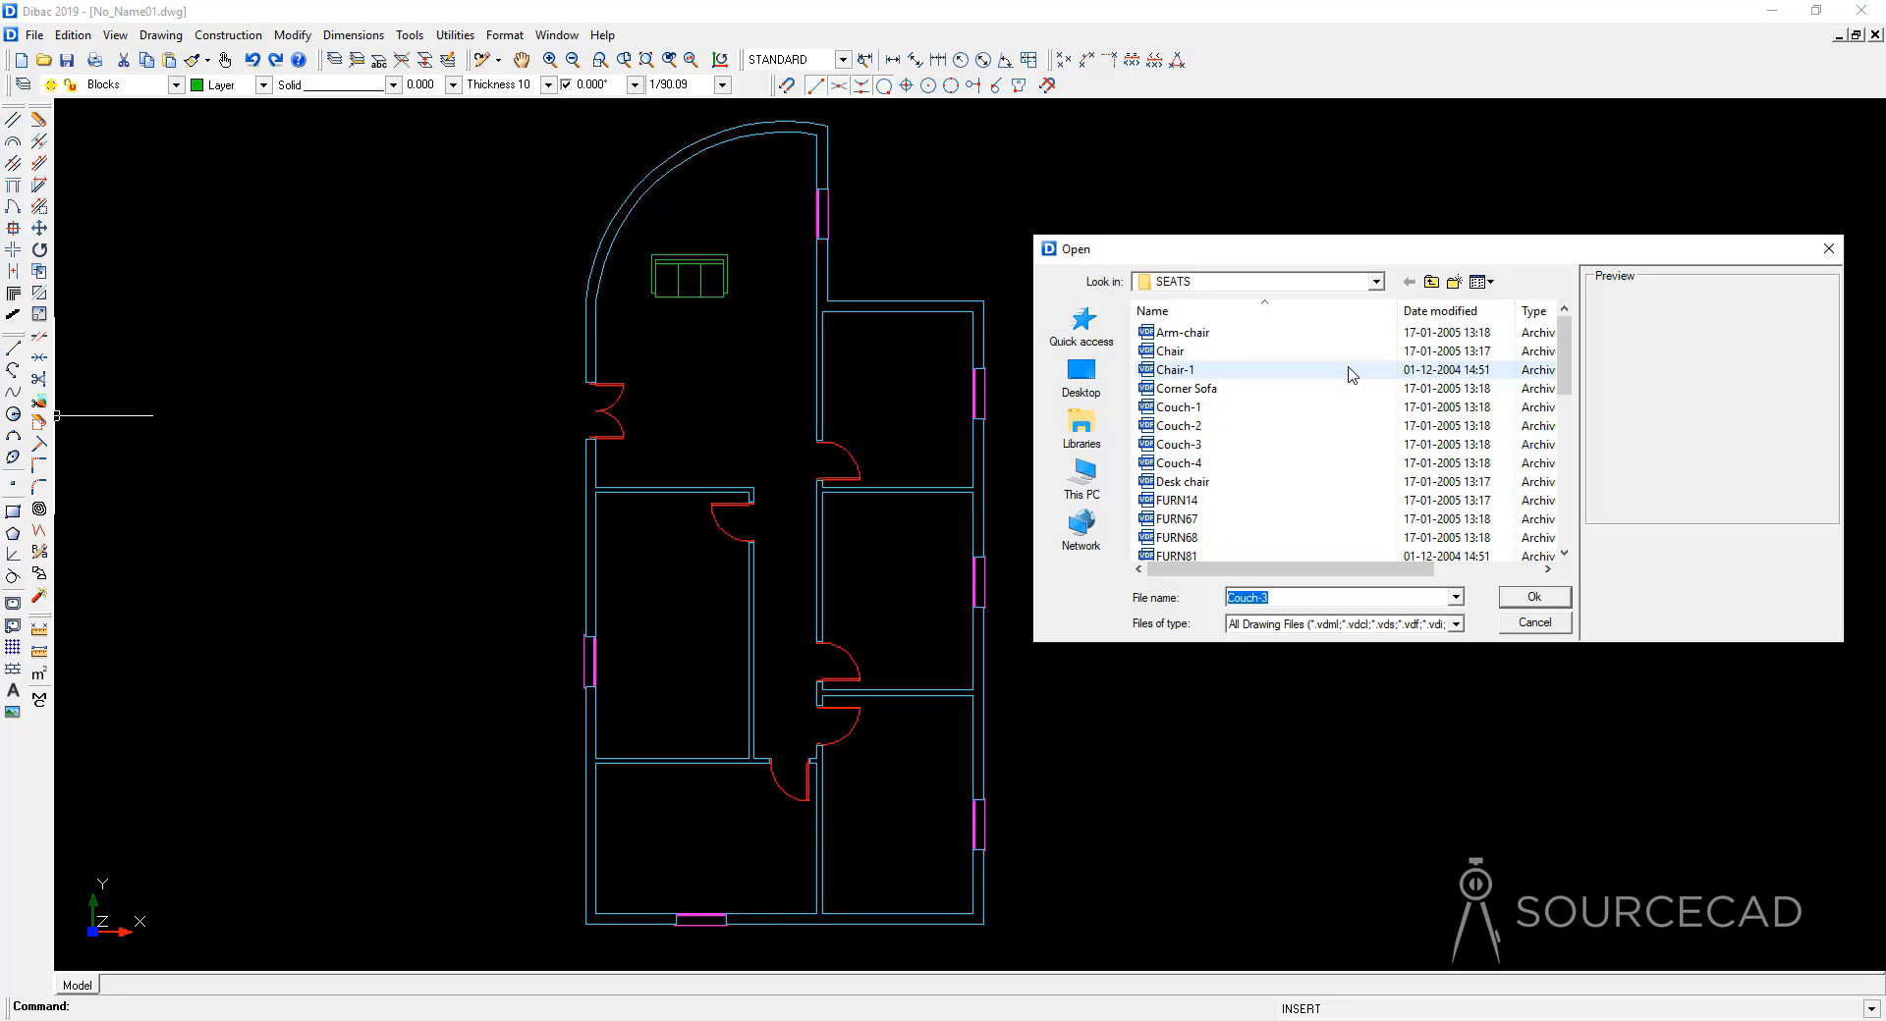
click(1376, 283)
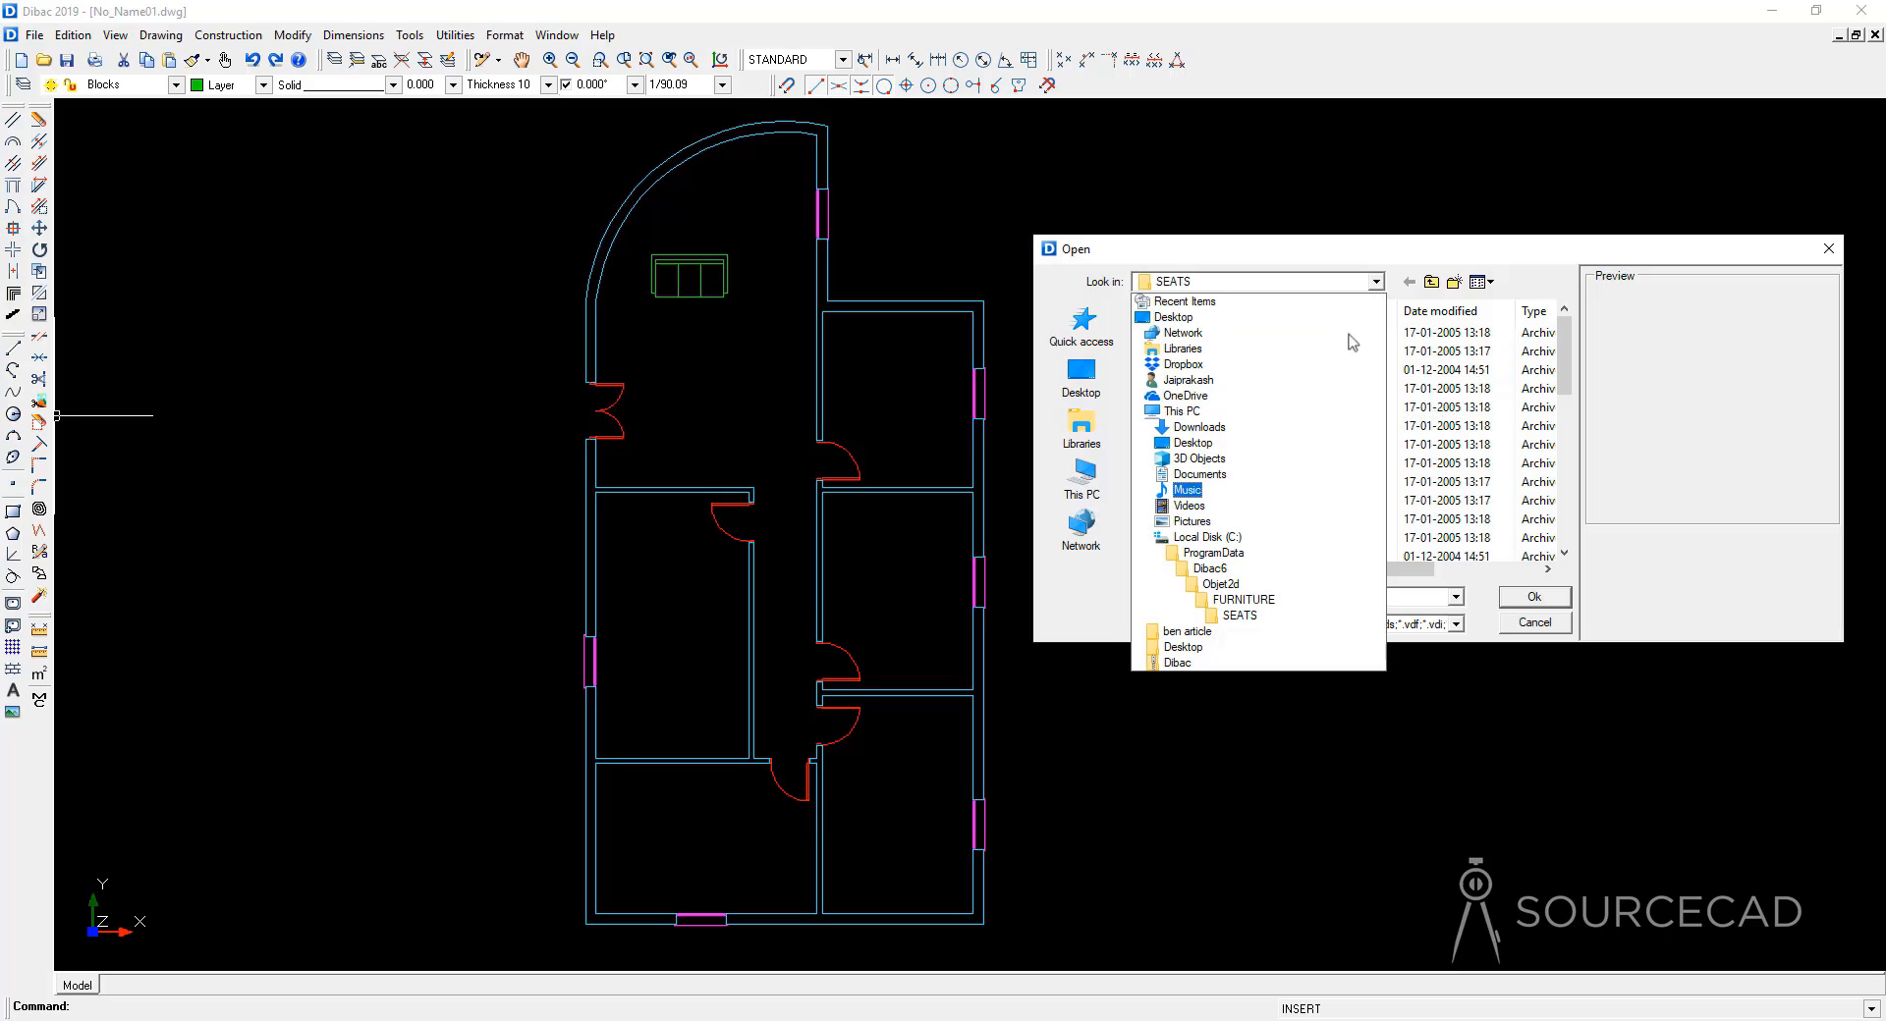
click(1243, 599)
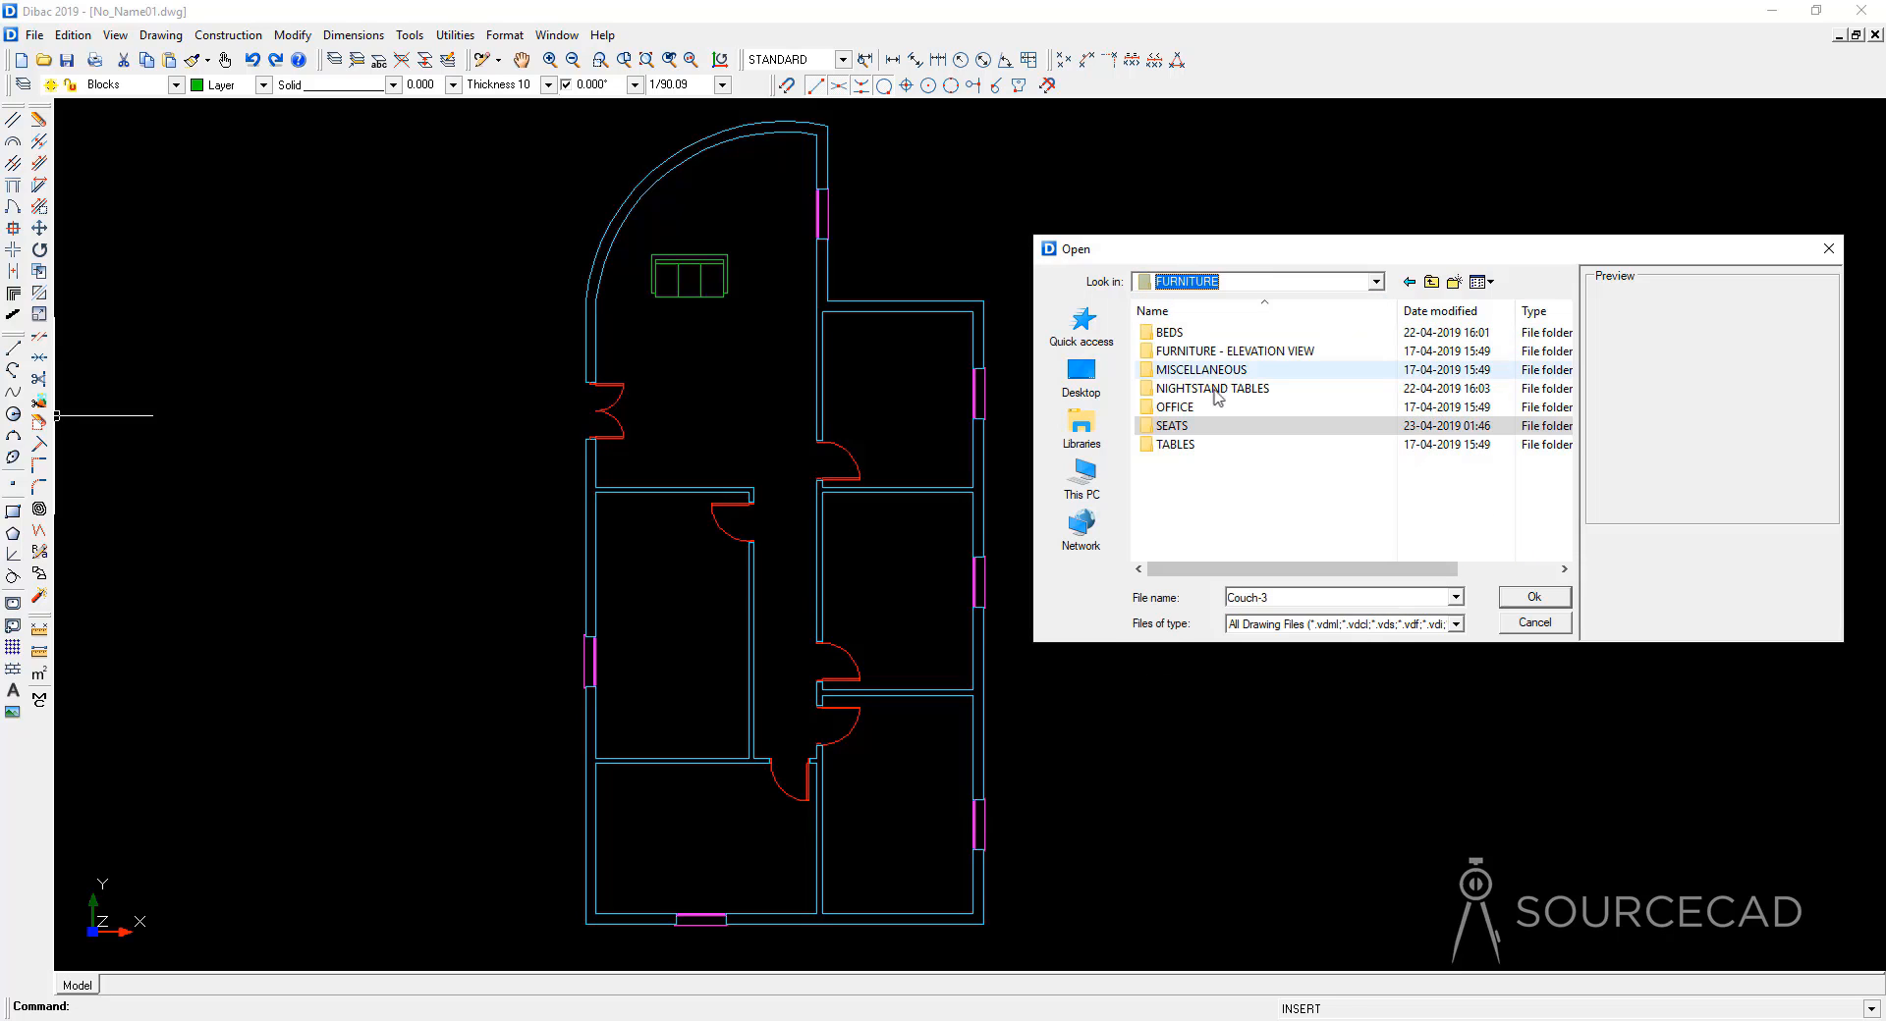
double_click(1208, 335)
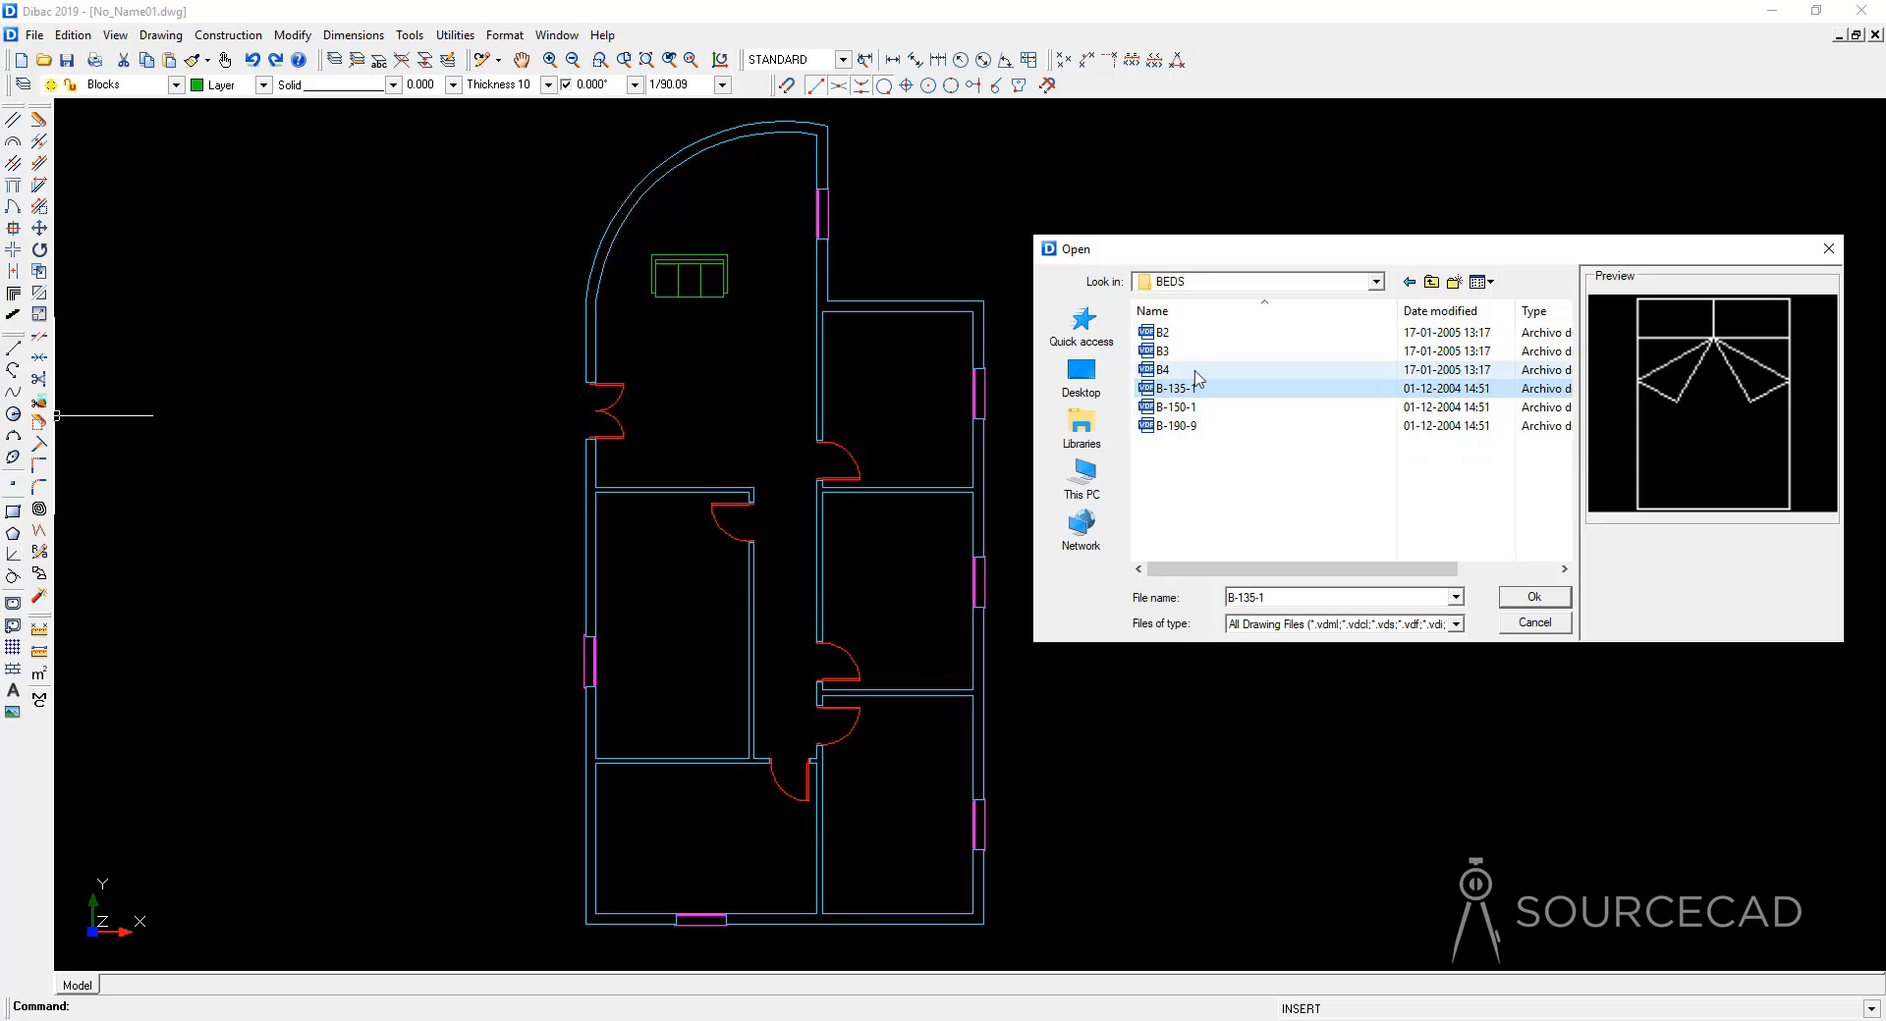
click(1196, 372)
click(1201, 391)
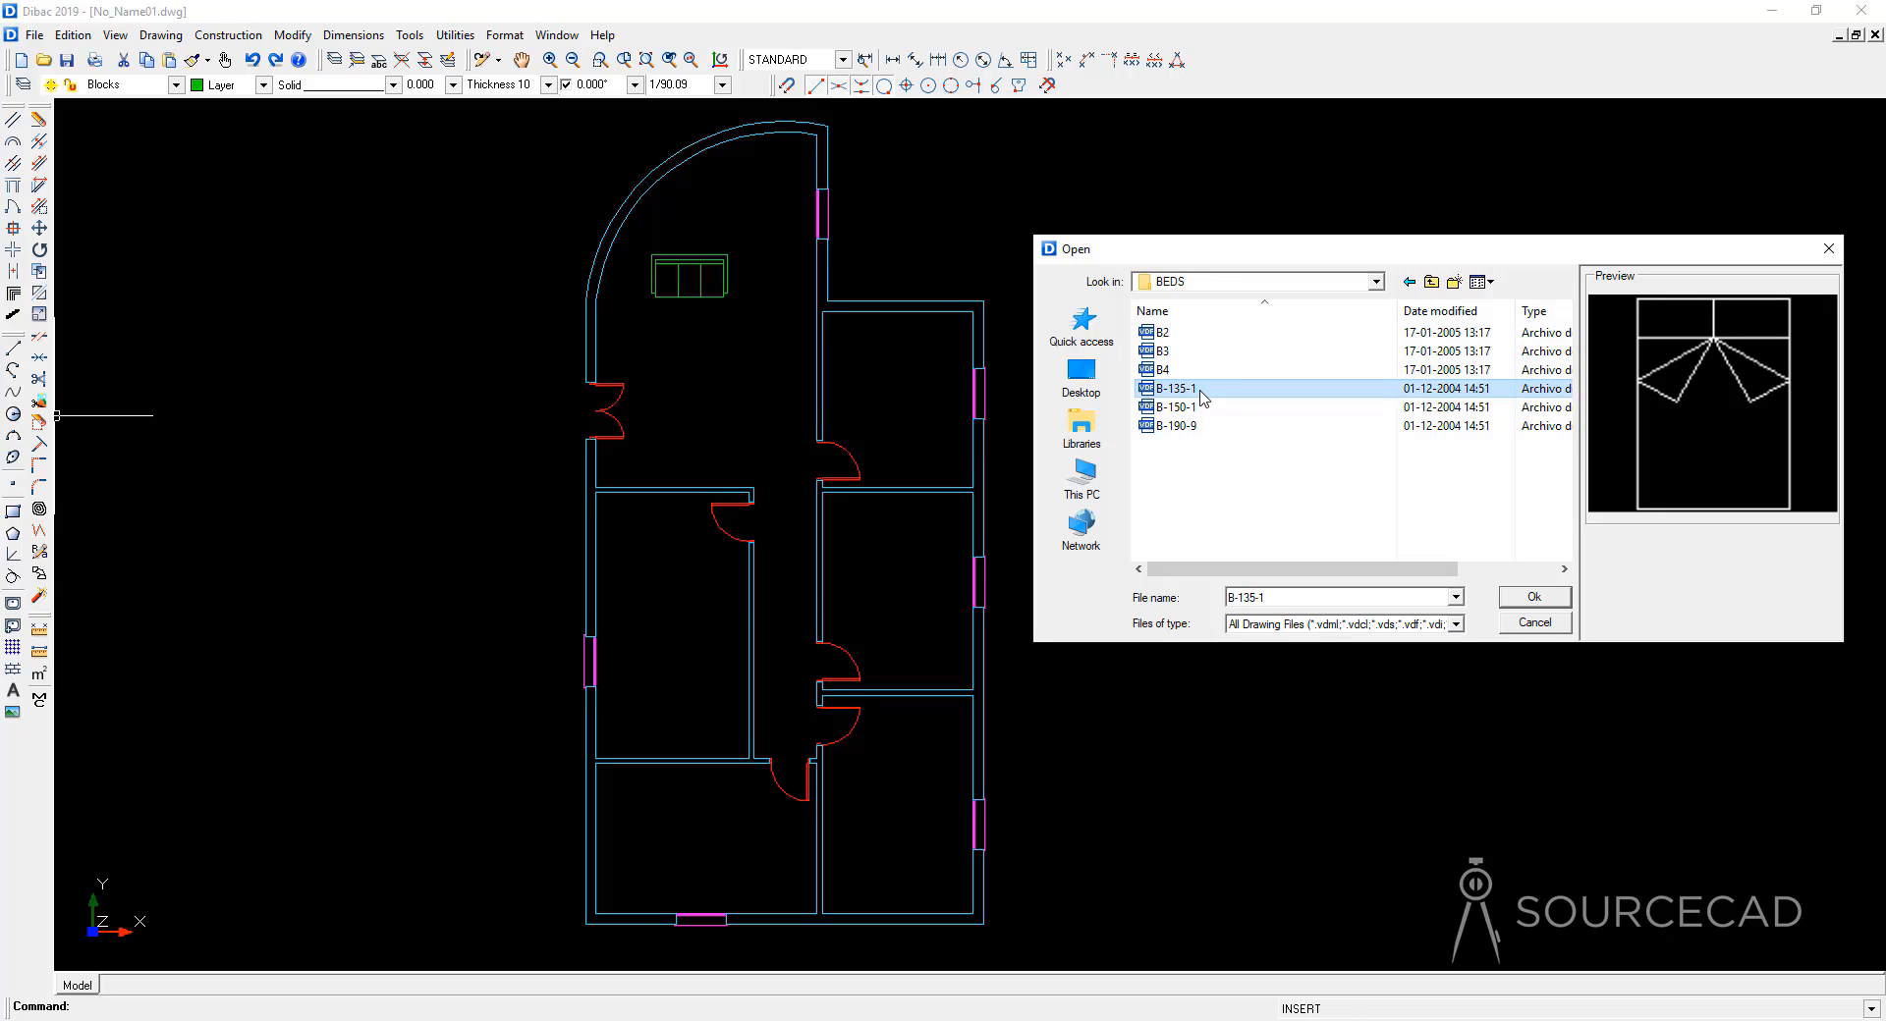
click(1534, 596)
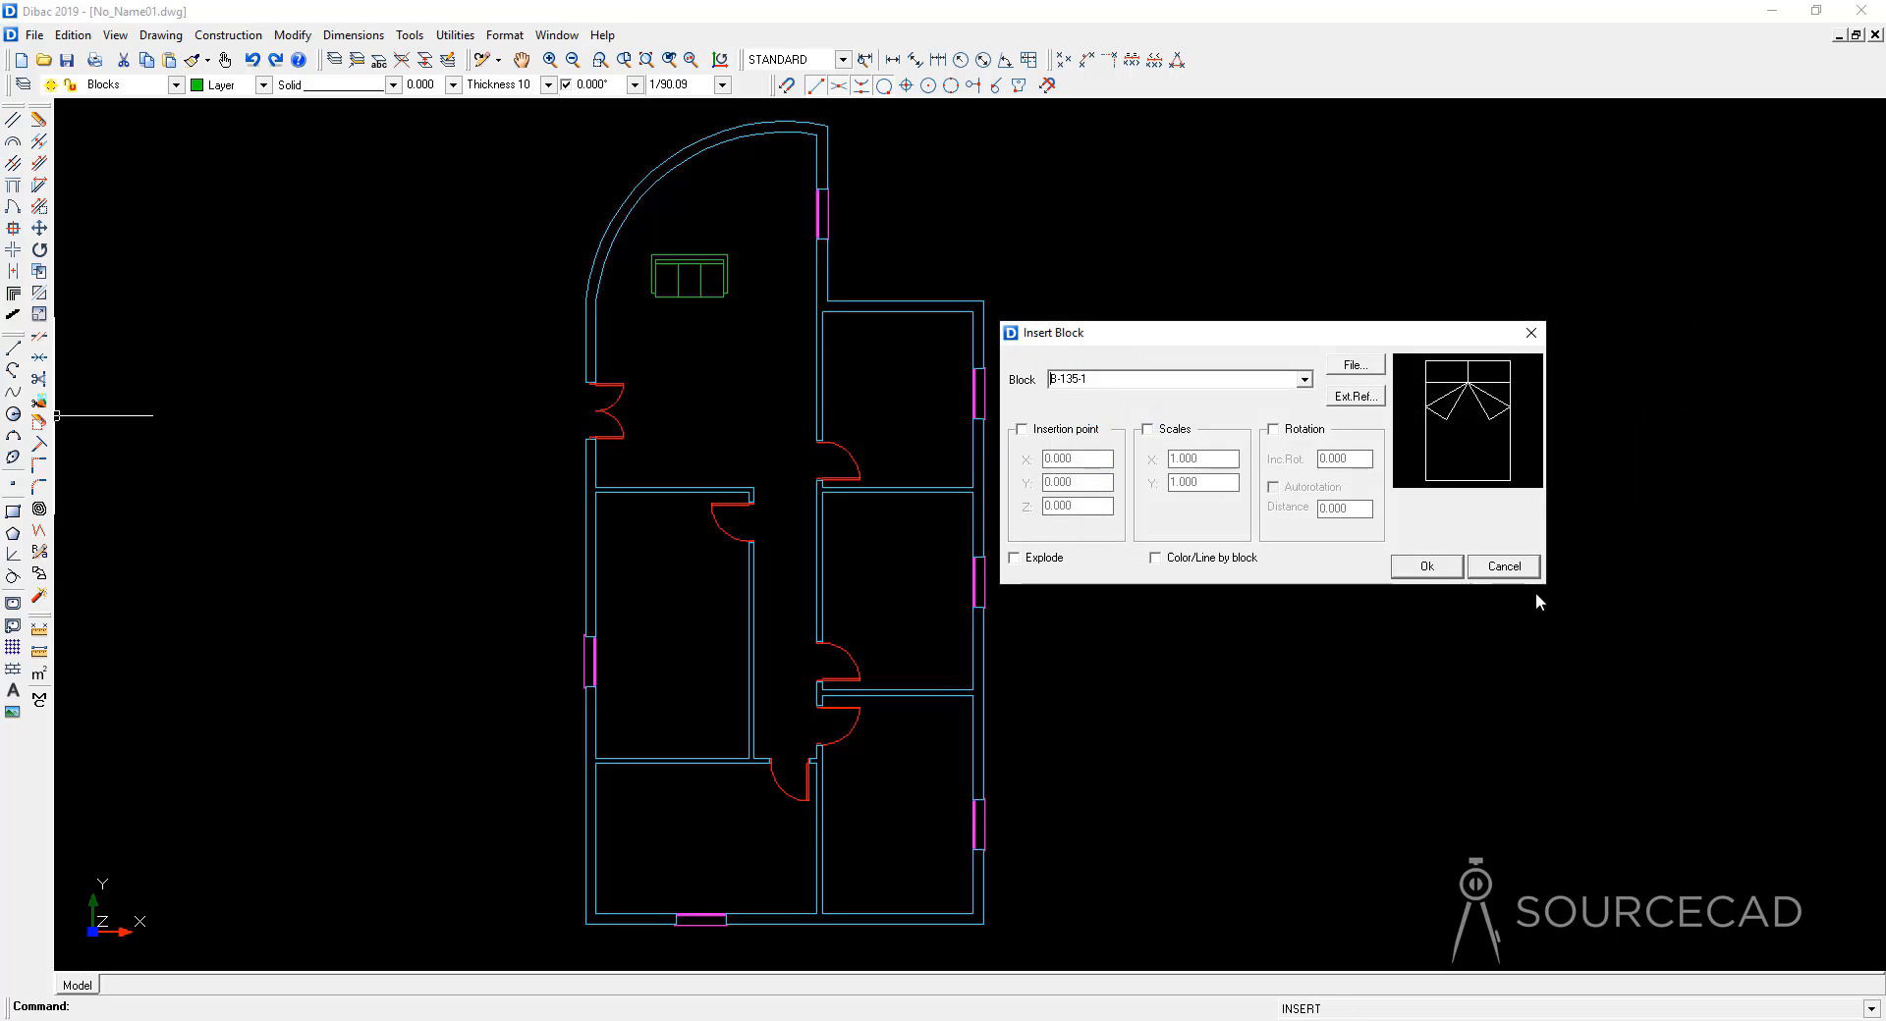
Step: Place the bed in the lower left room with its head toward the left exterior wall, and move it closer to that wall
click(1427, 567)
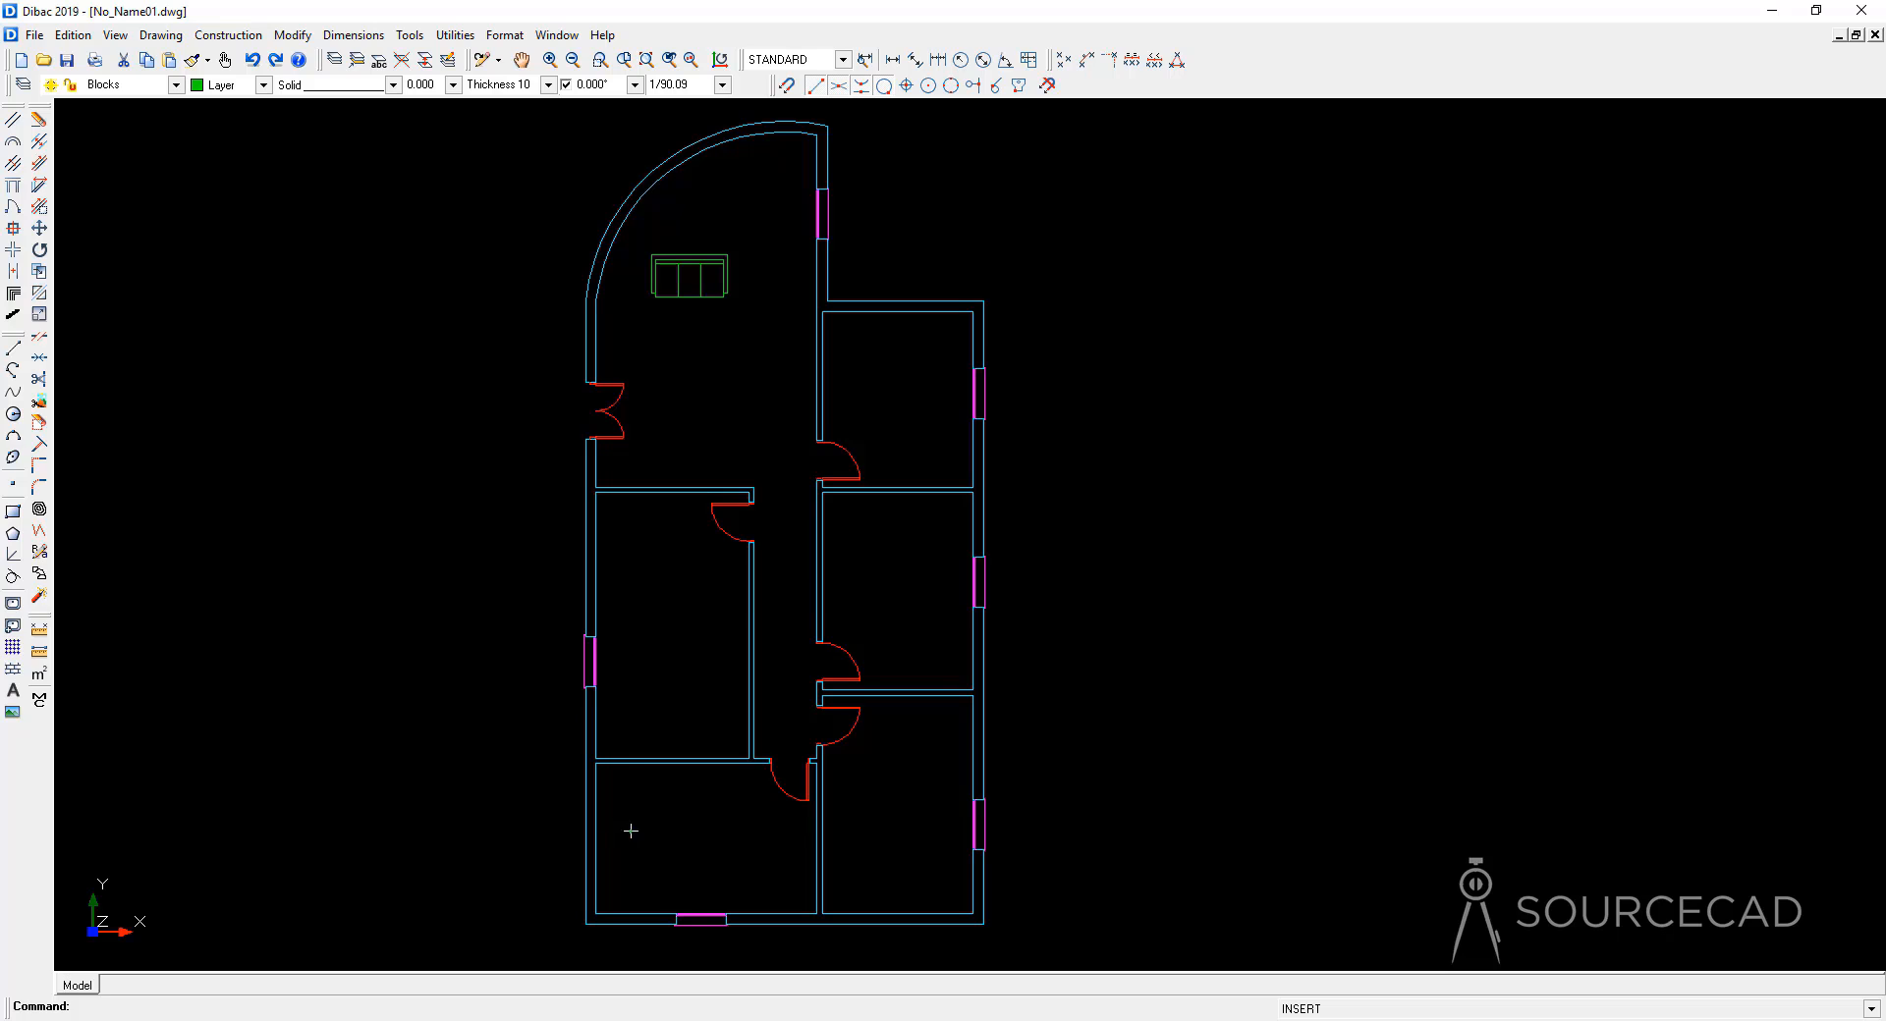
click(616, 863)
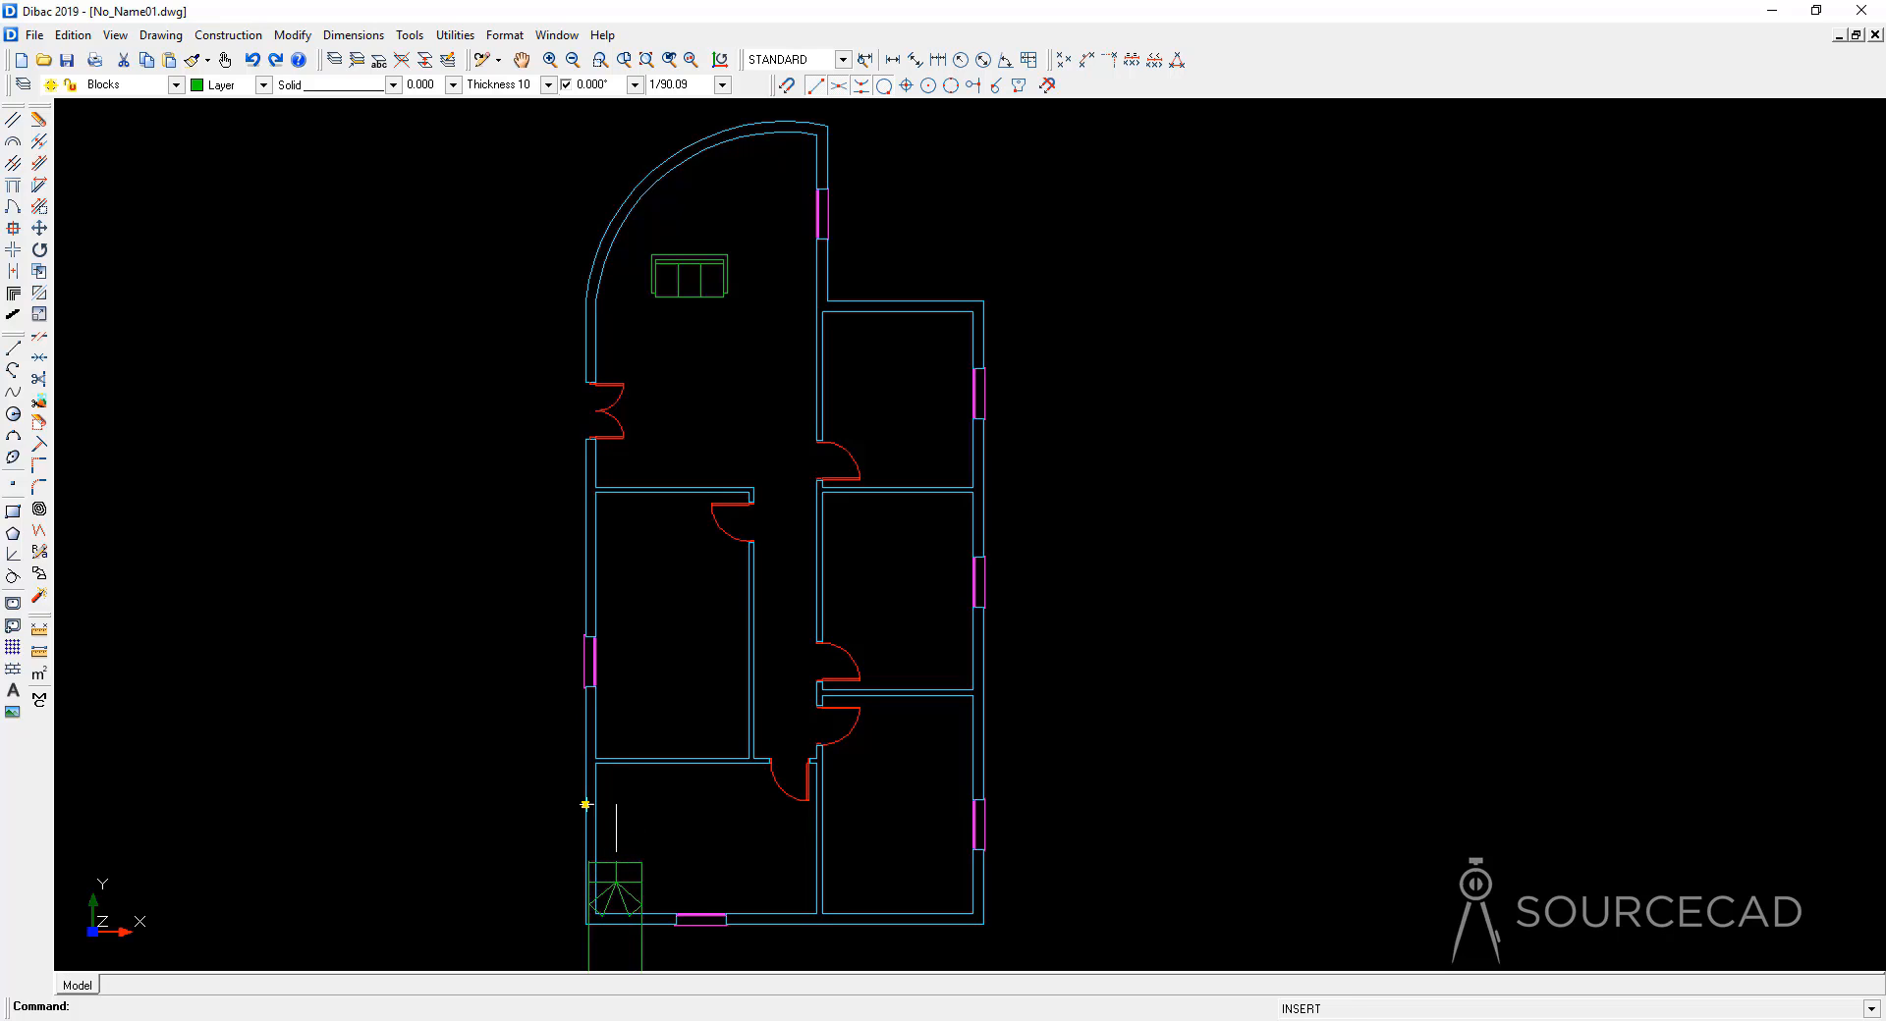
click(609, 823)
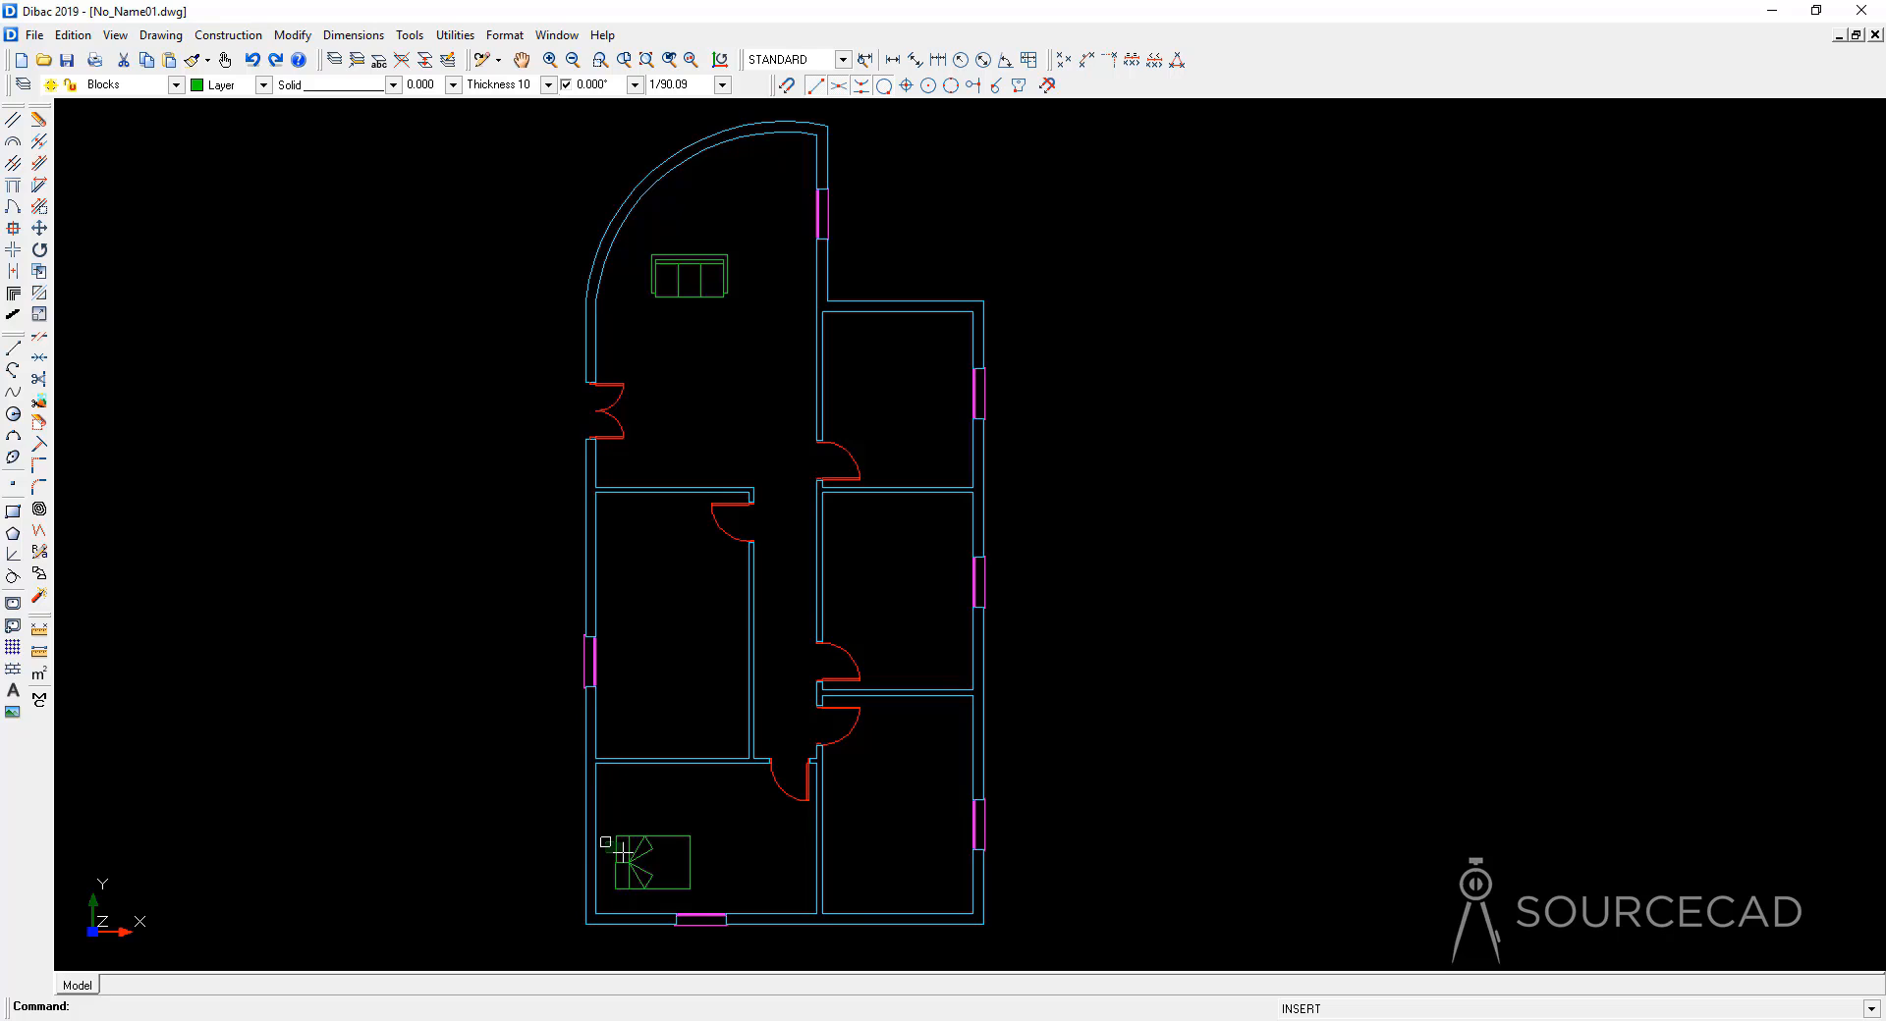
click(39, 228)
click(499, 864)
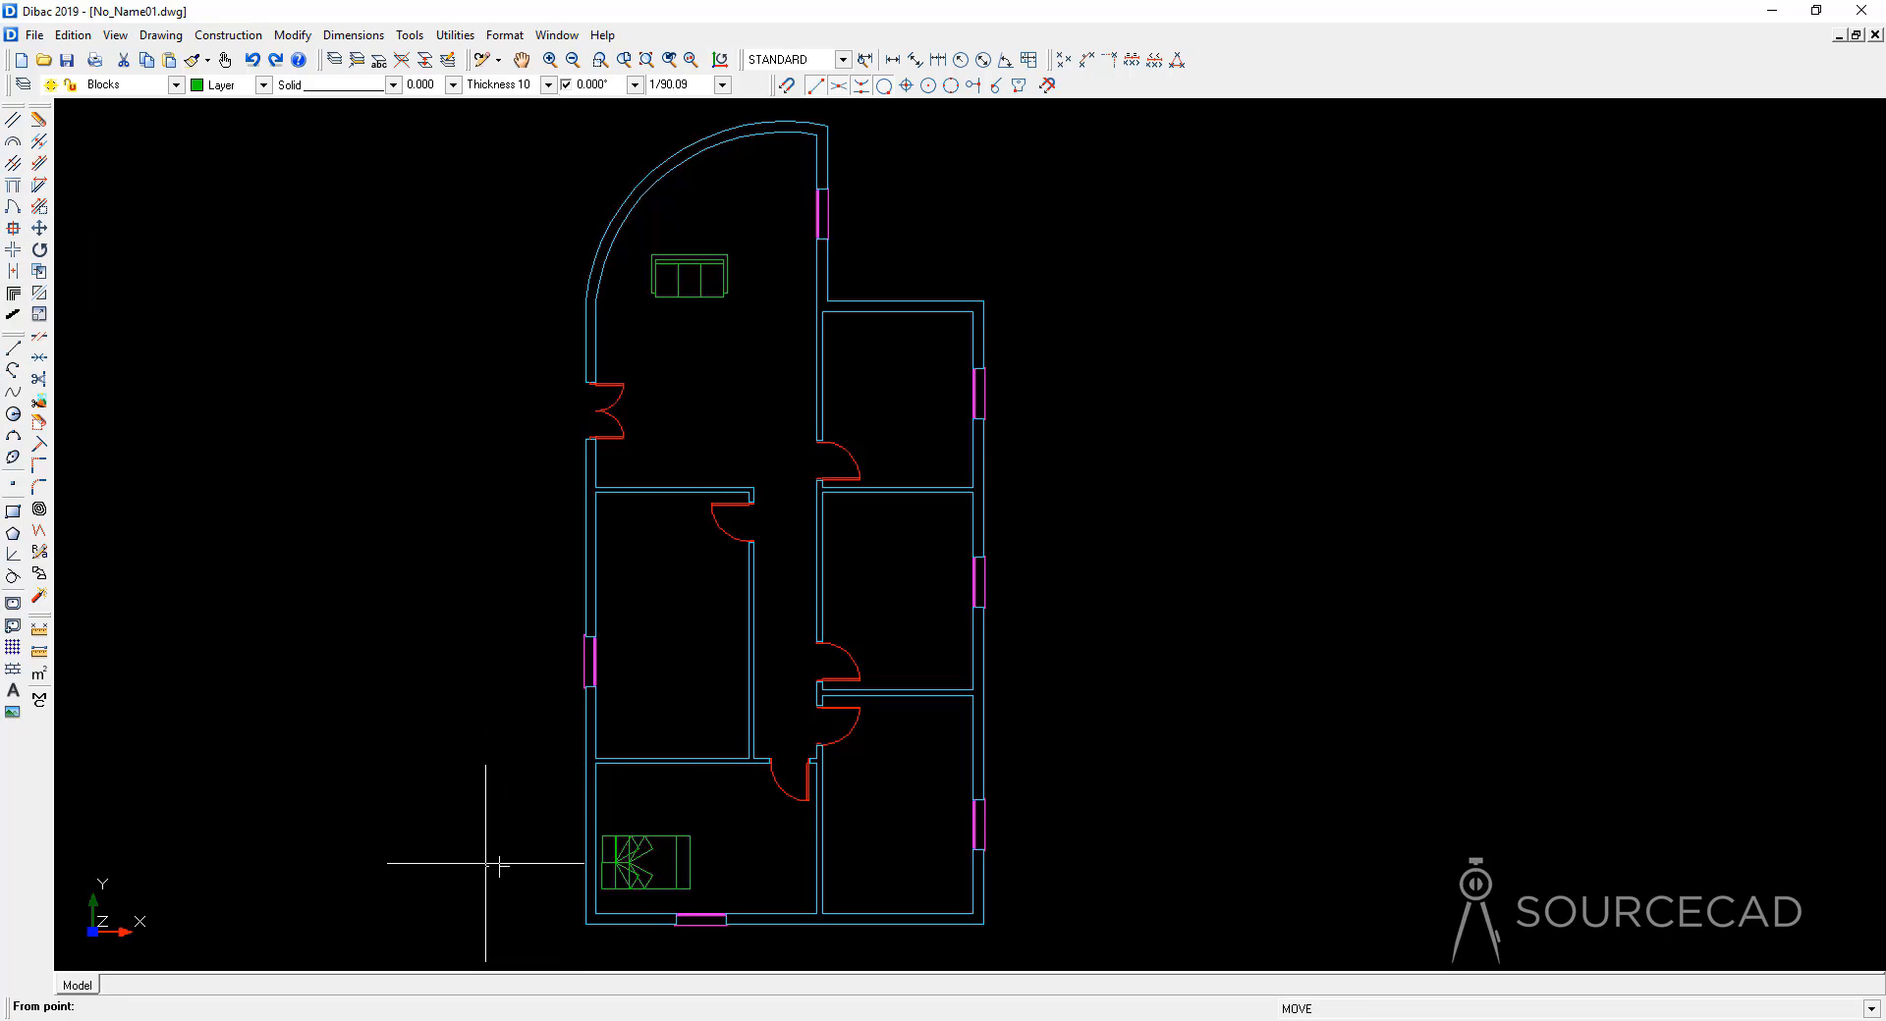
click(486, 863)
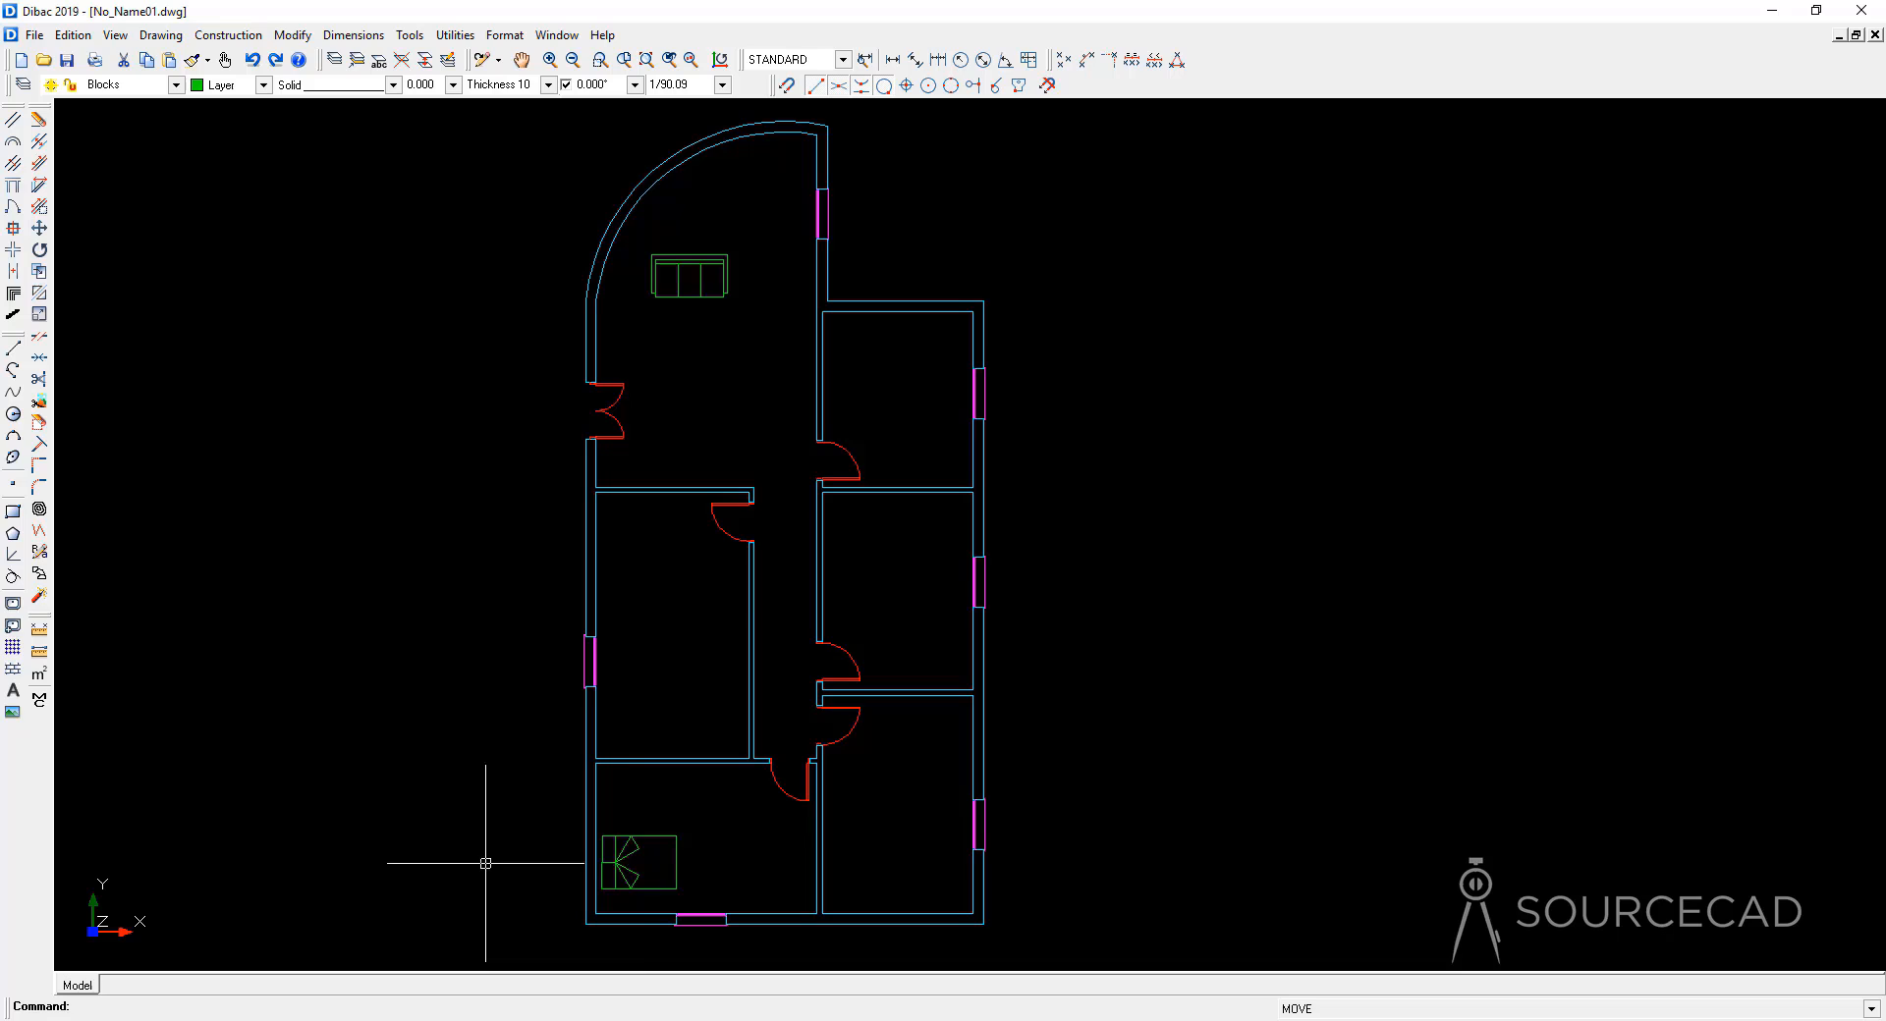
Step: Move the bed in the lower left room slightly up, keeping it beside the left exterior wall
click(38, 232)
click(433, 693)
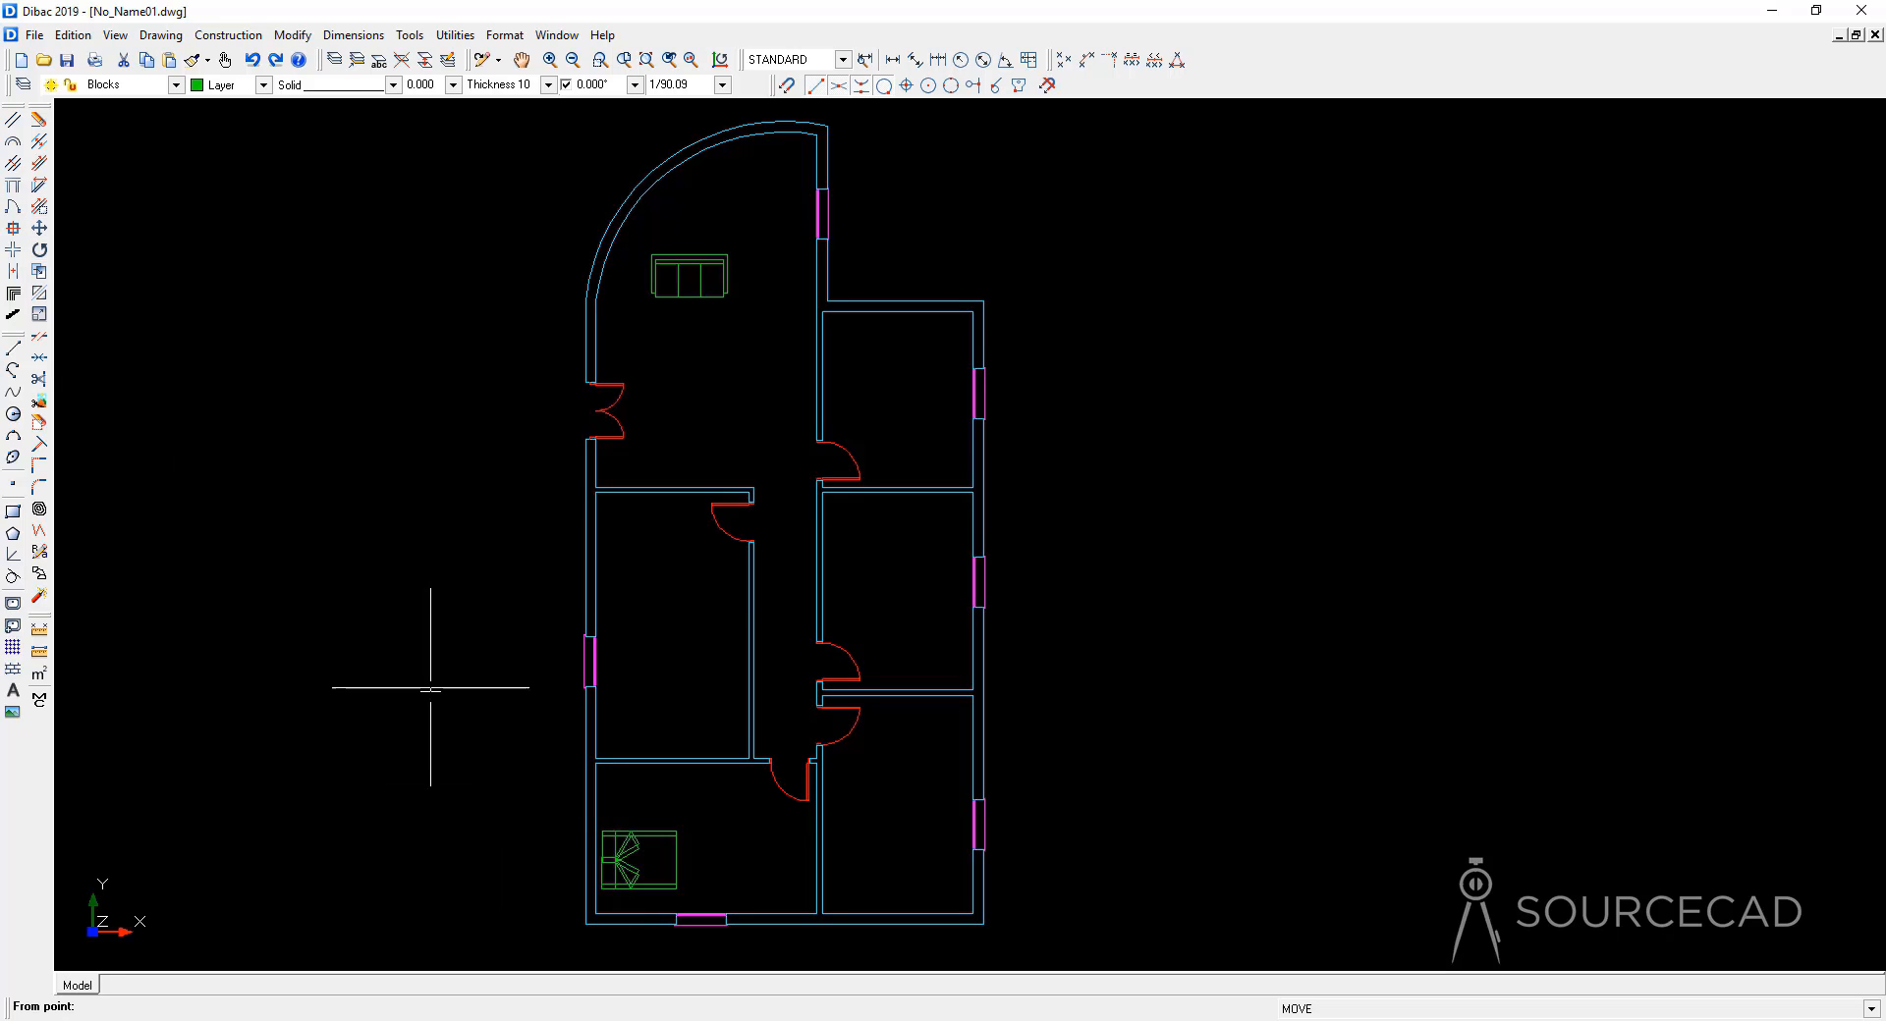
click(431, 676)
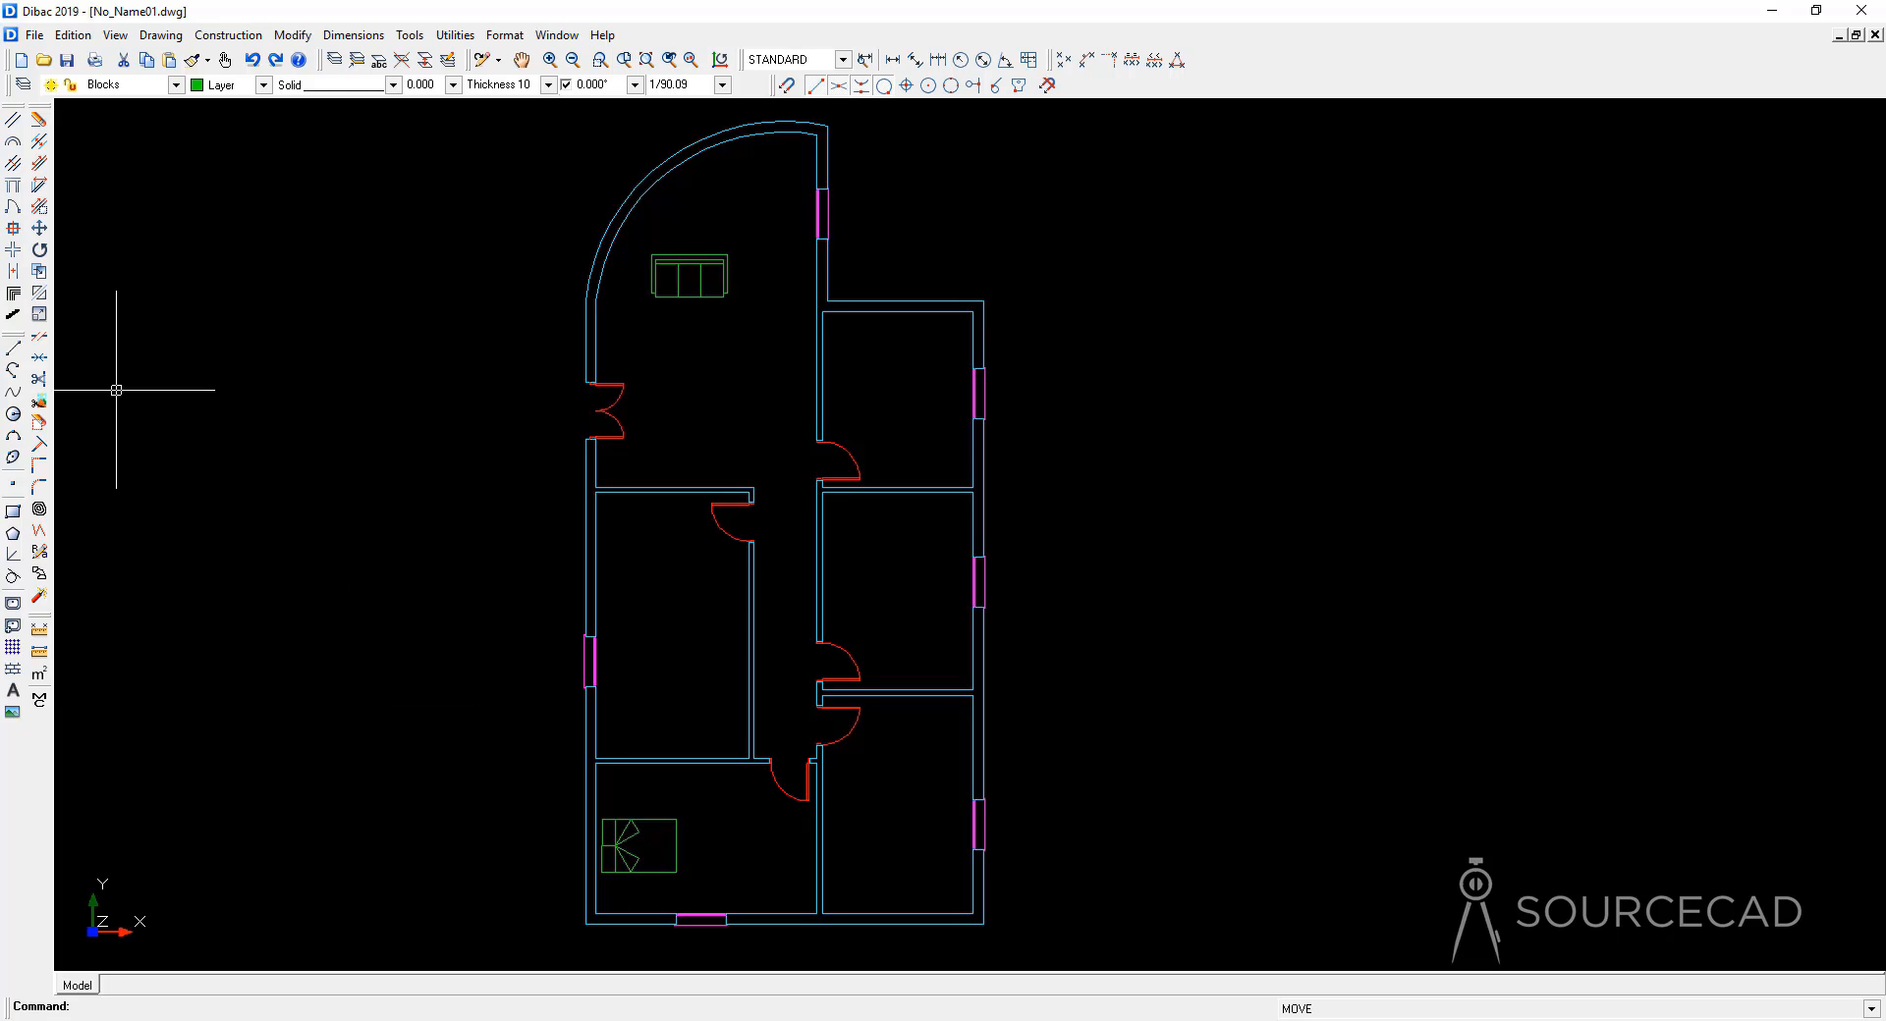
Step: Copy the lower left room's bed into the left room above it and into the lower right room
click(40, 272)
click(629, 845)
key(Return)
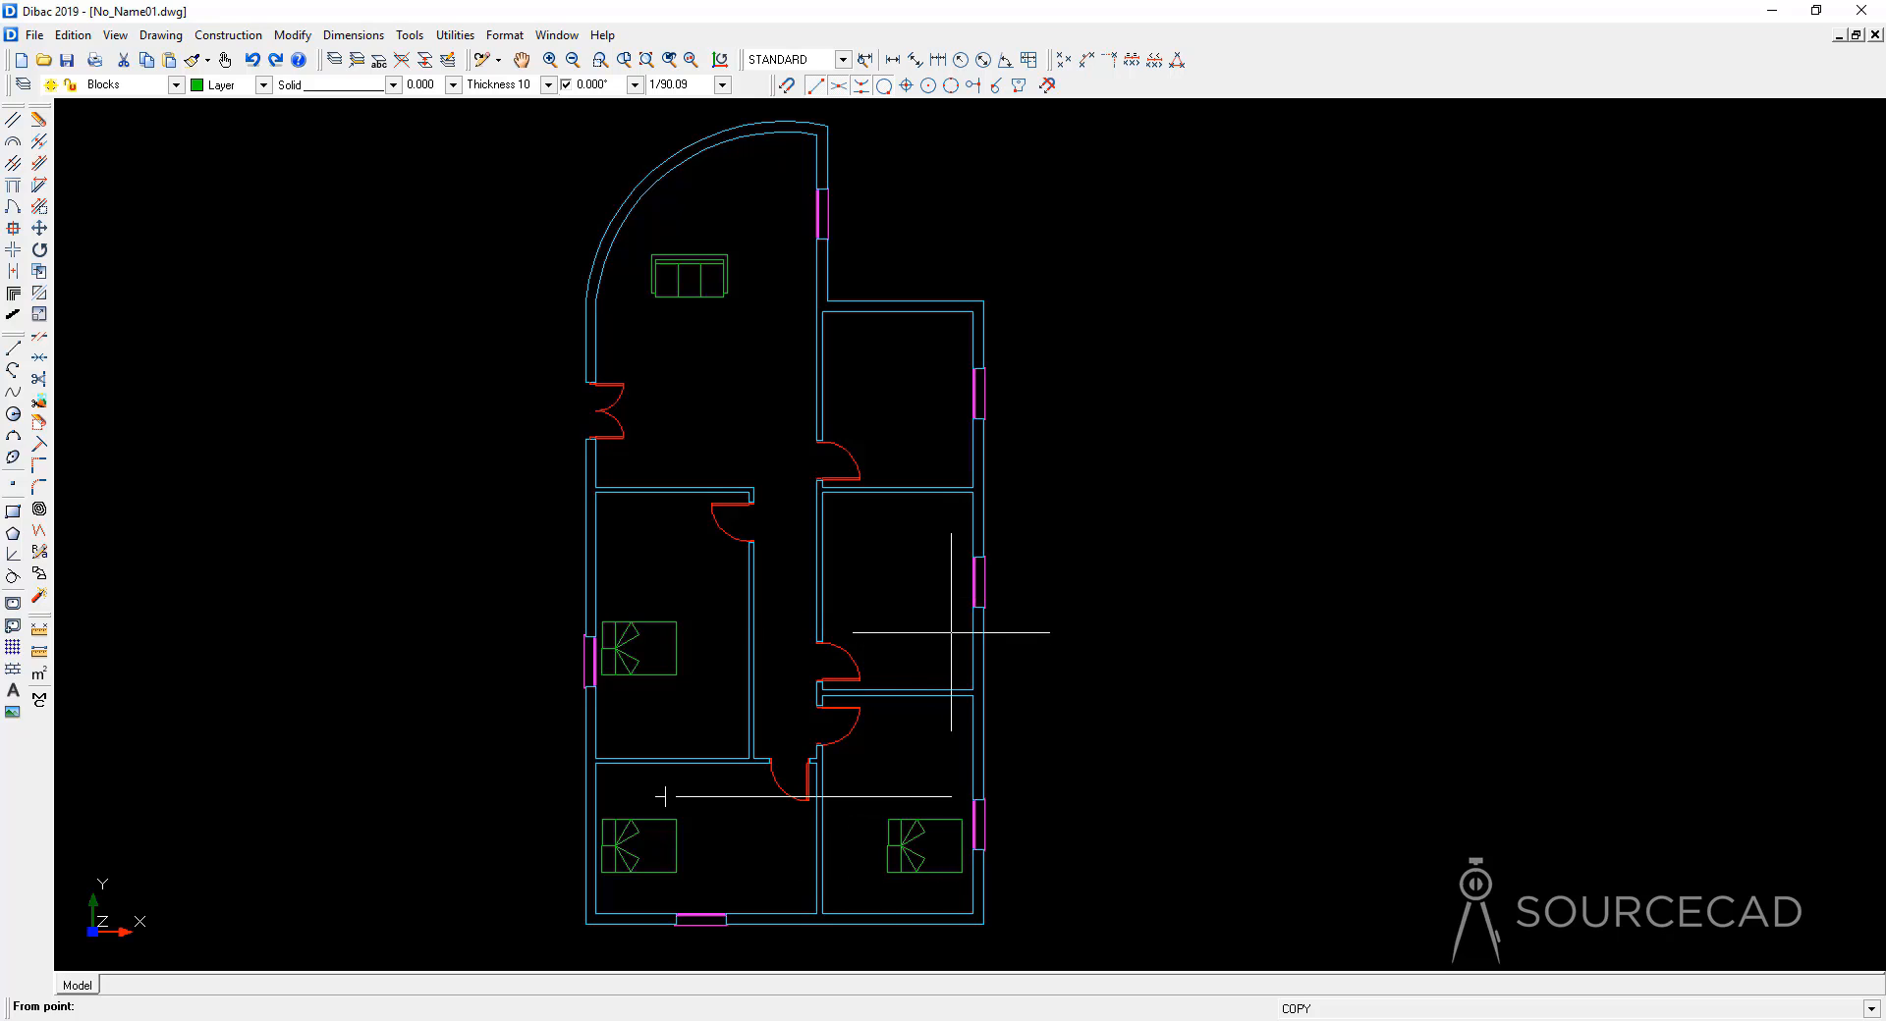
key(Escape)
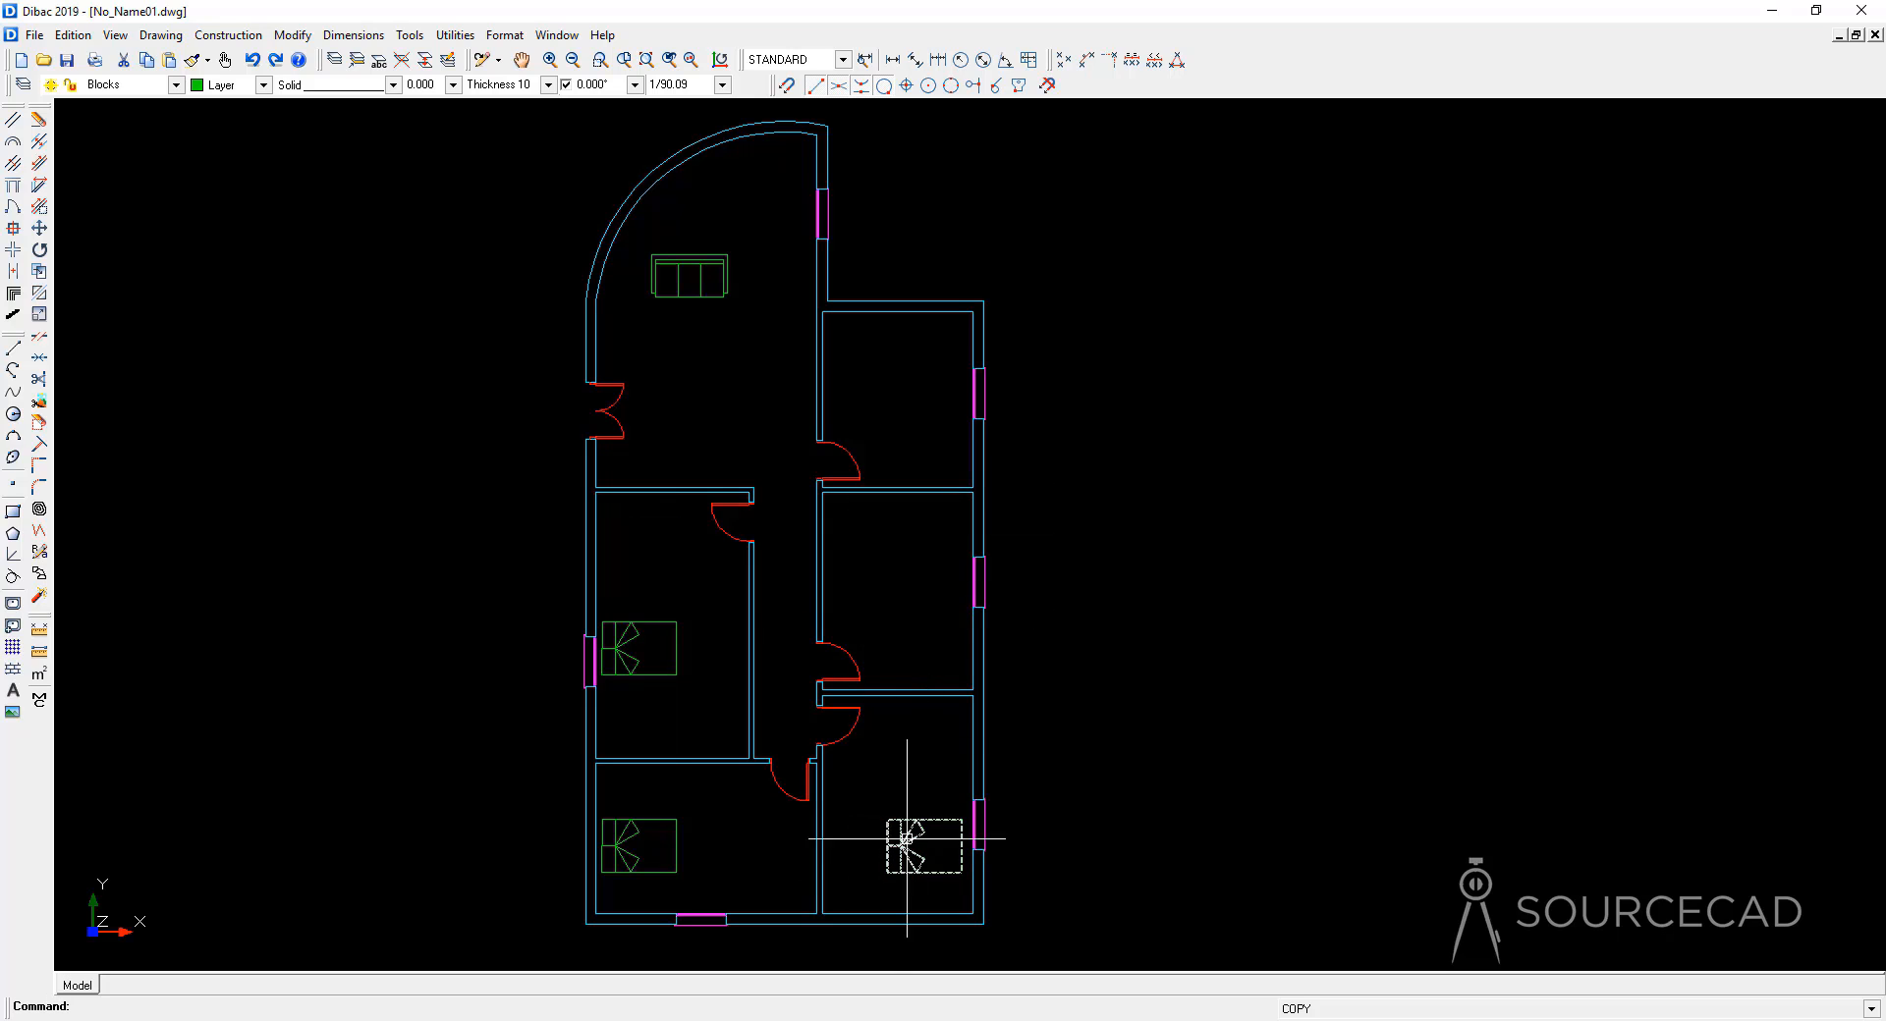
Step: Turn the lower right room's bed by 180° about its right edge midpoint and move it inside, with its head near the right exterior wall
click(905, 839)
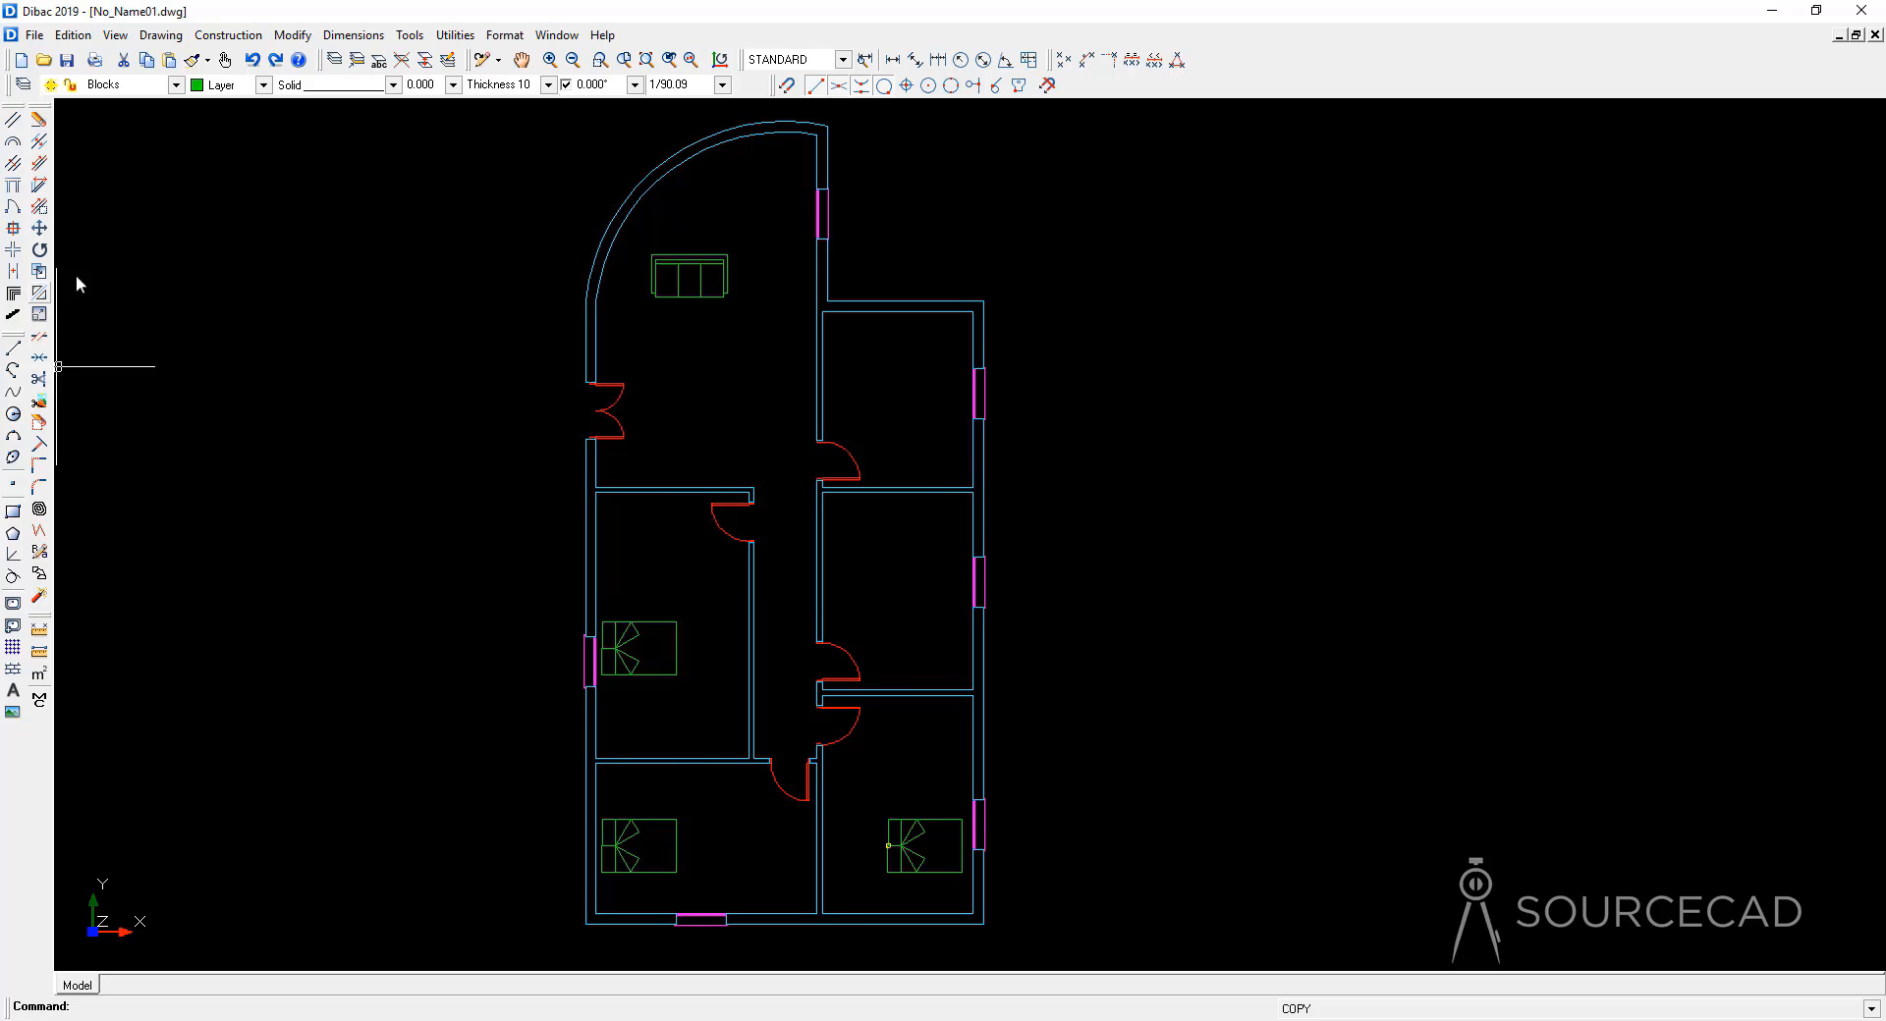
click(39, 249)
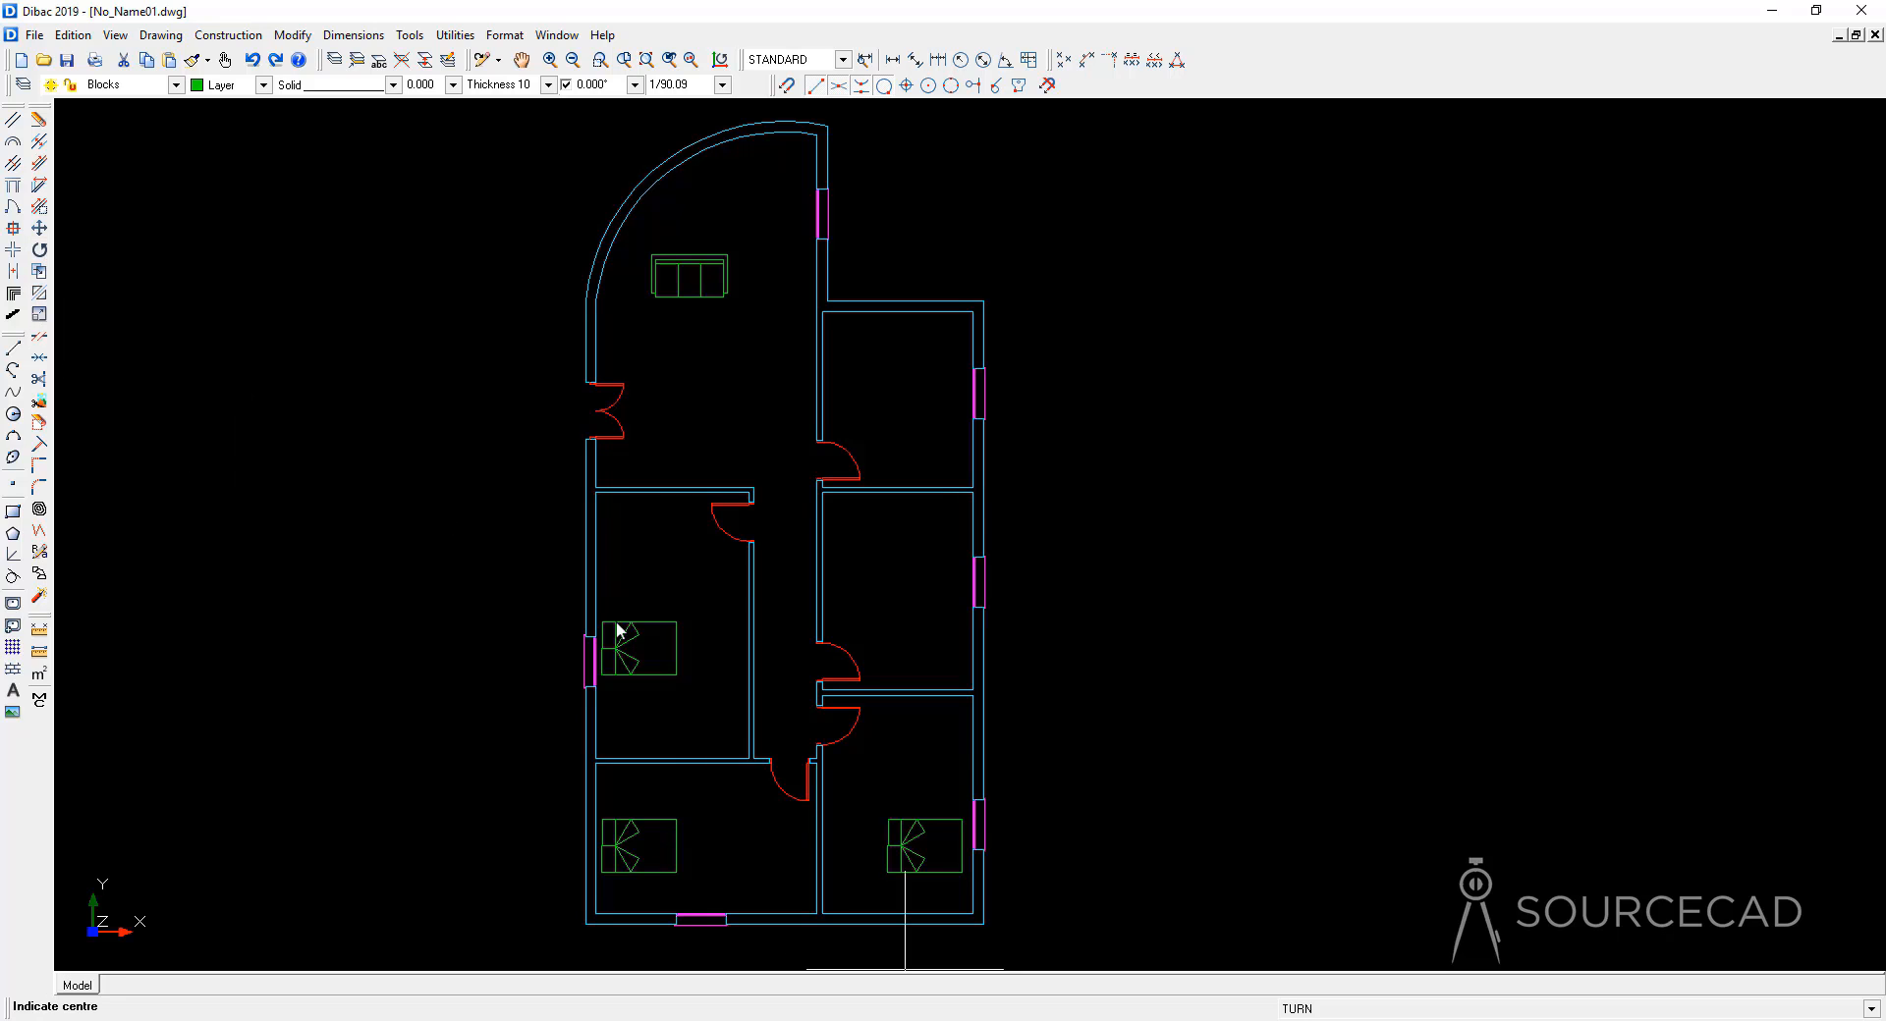
click(962, 845)
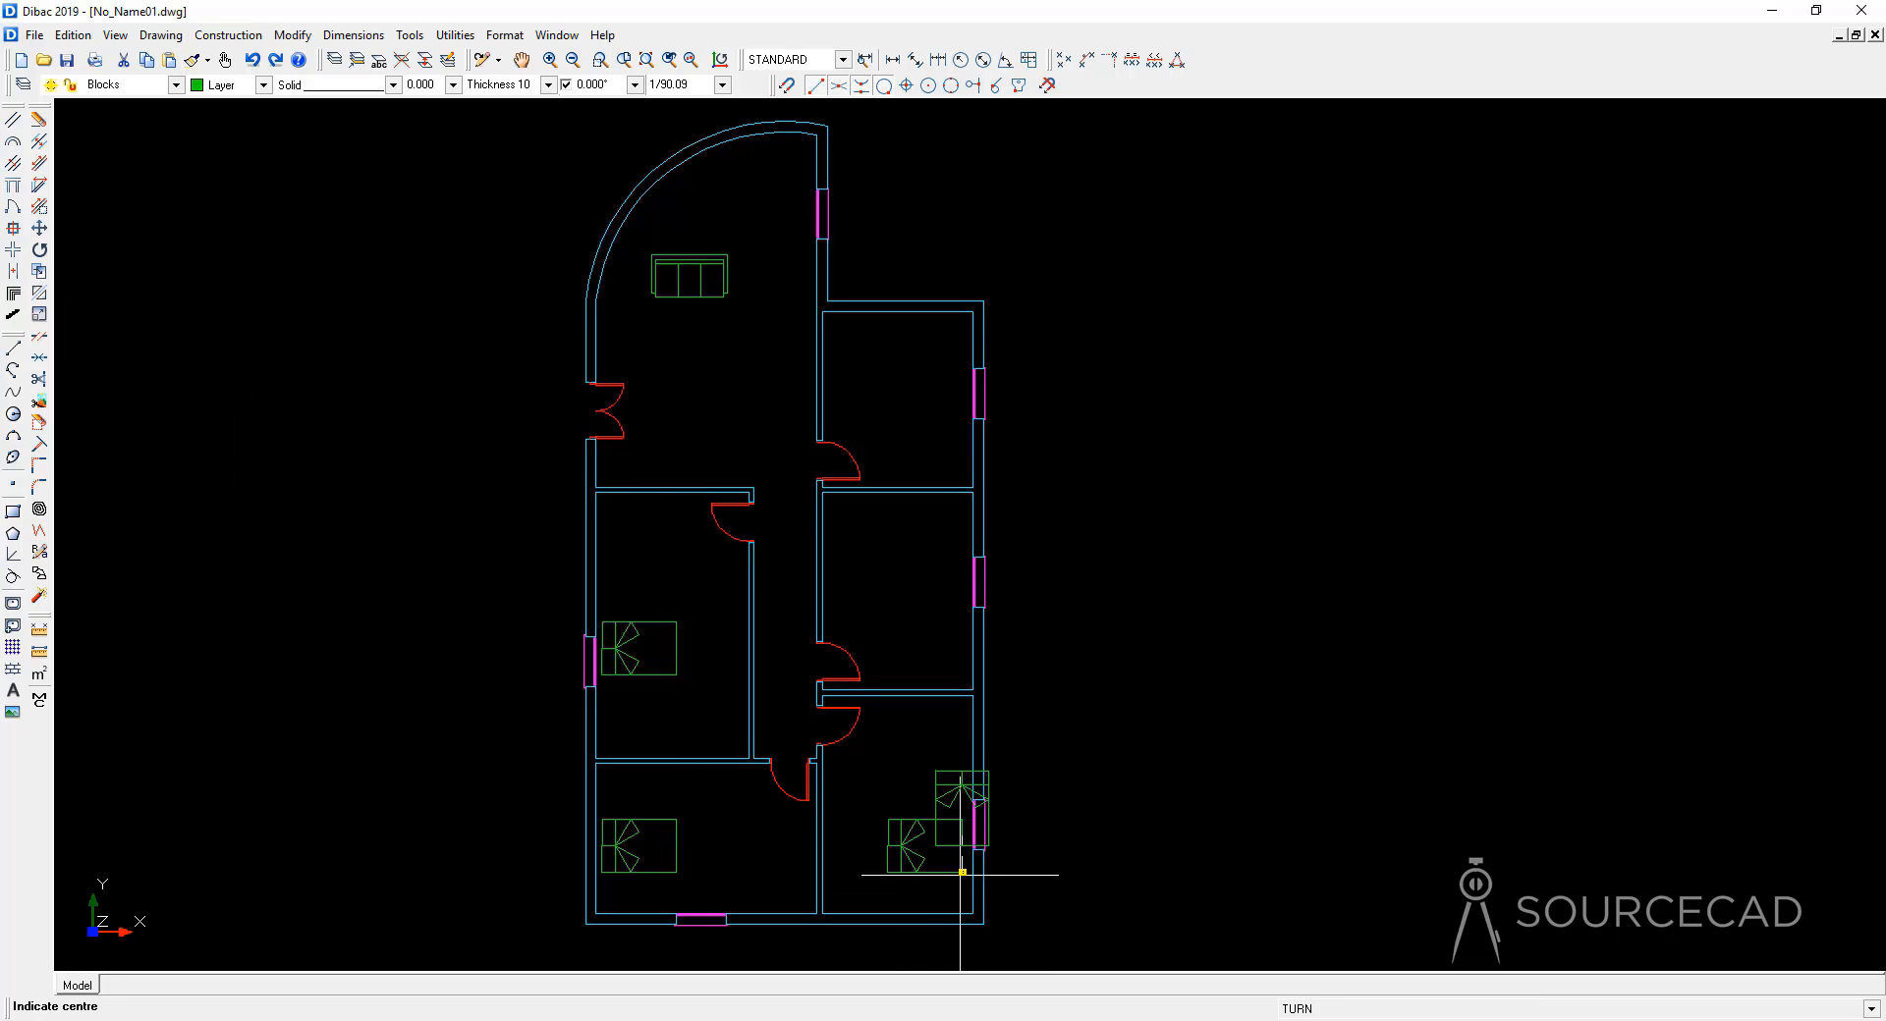
click(915, 848)
key(Escape)
click(961, 847)
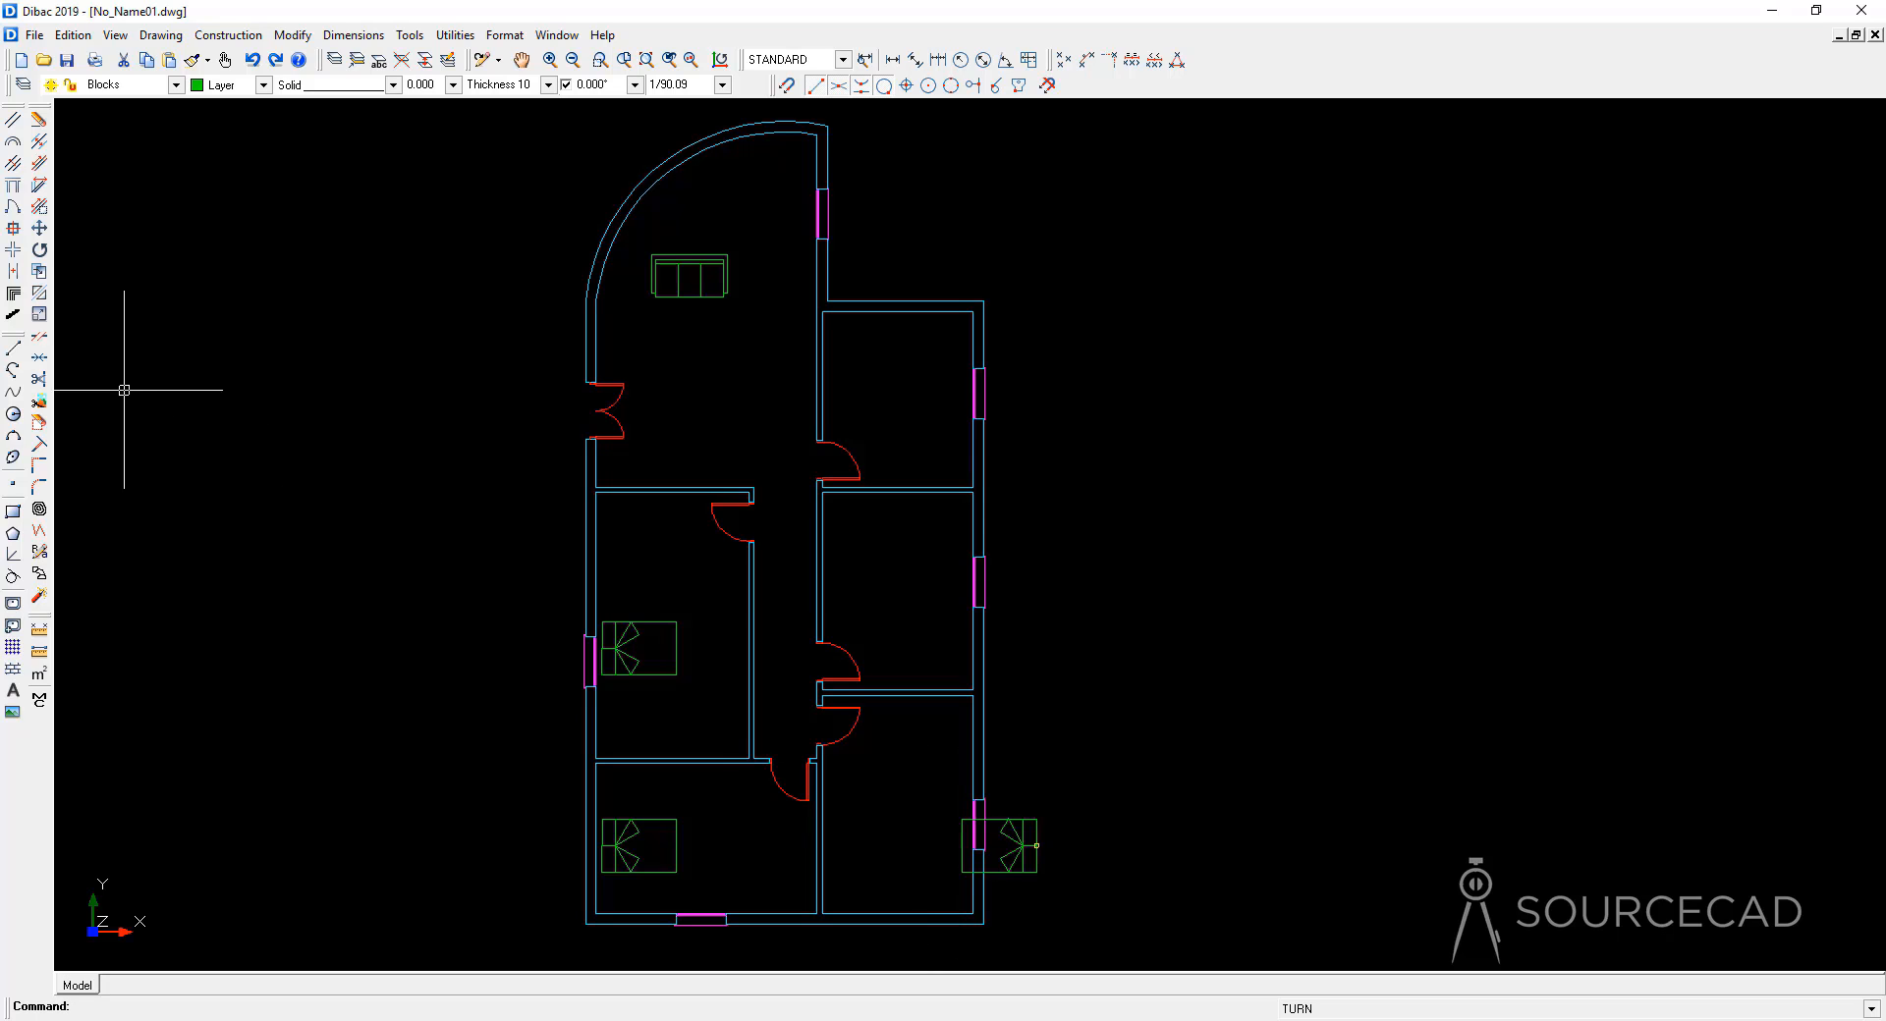
click(39, 228)
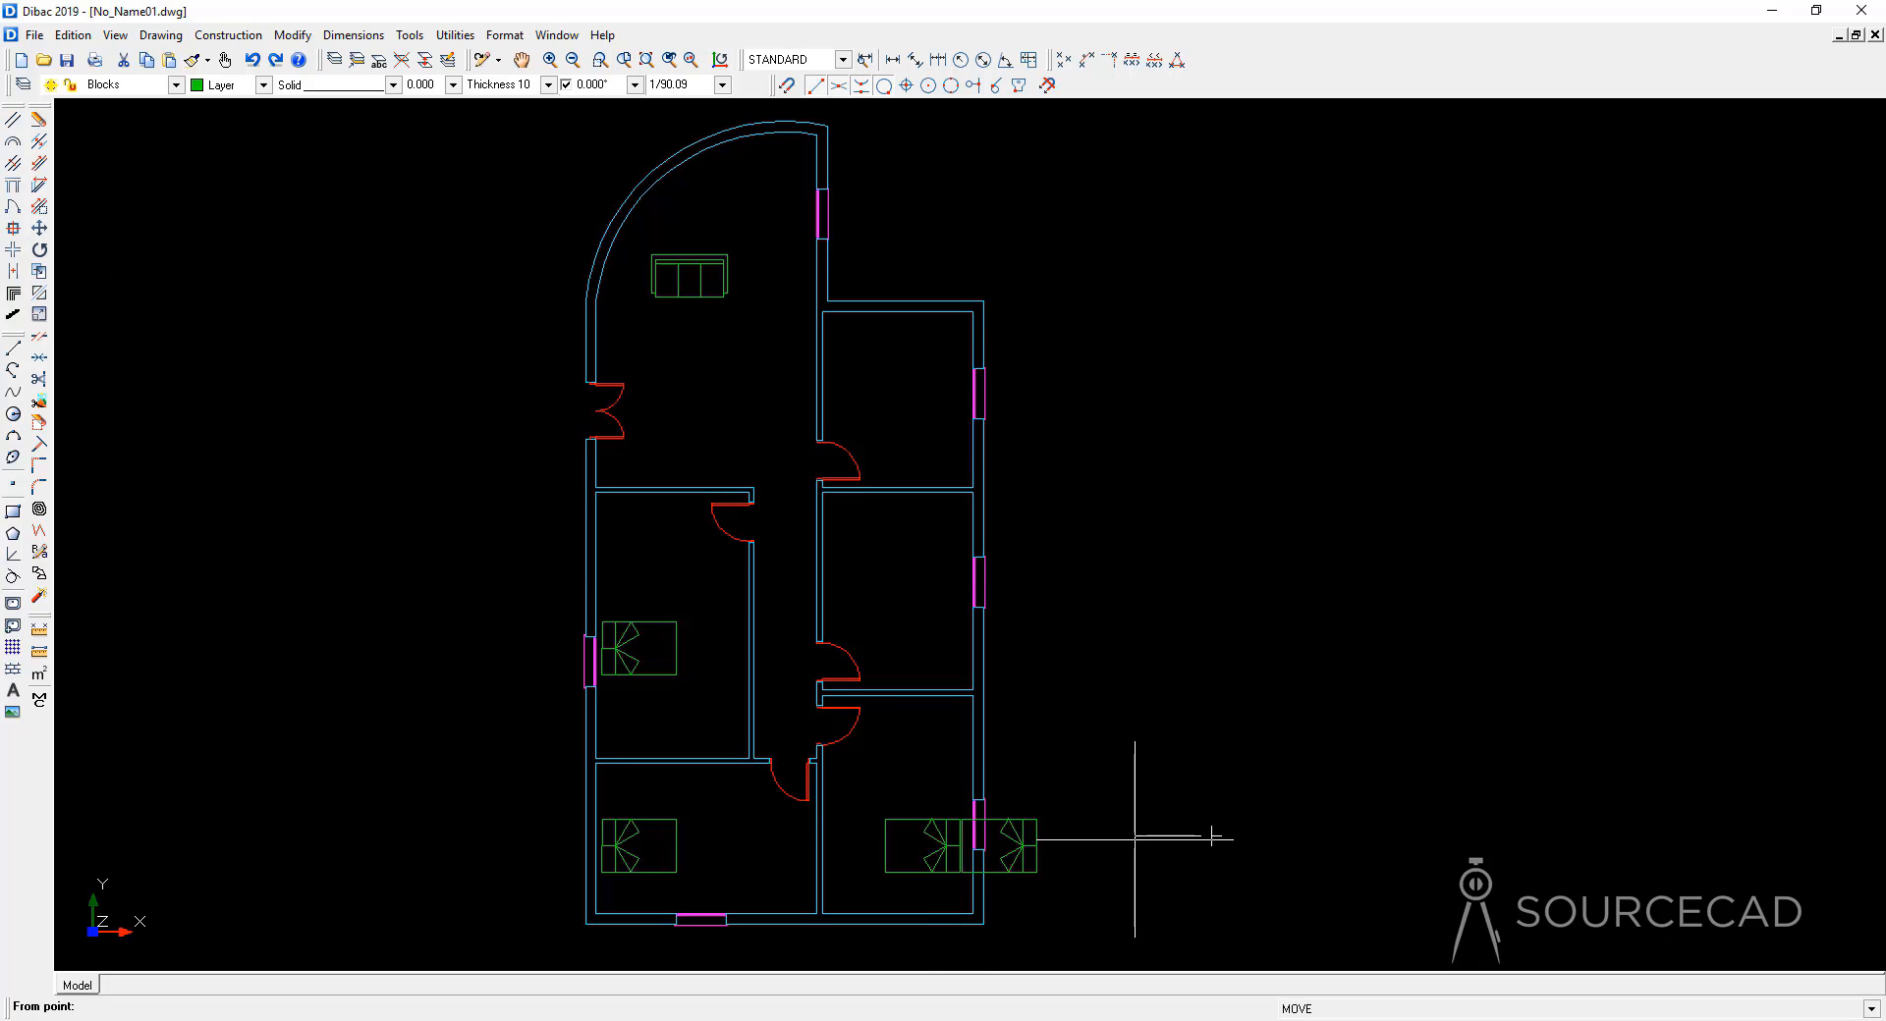
click(1140, 836)
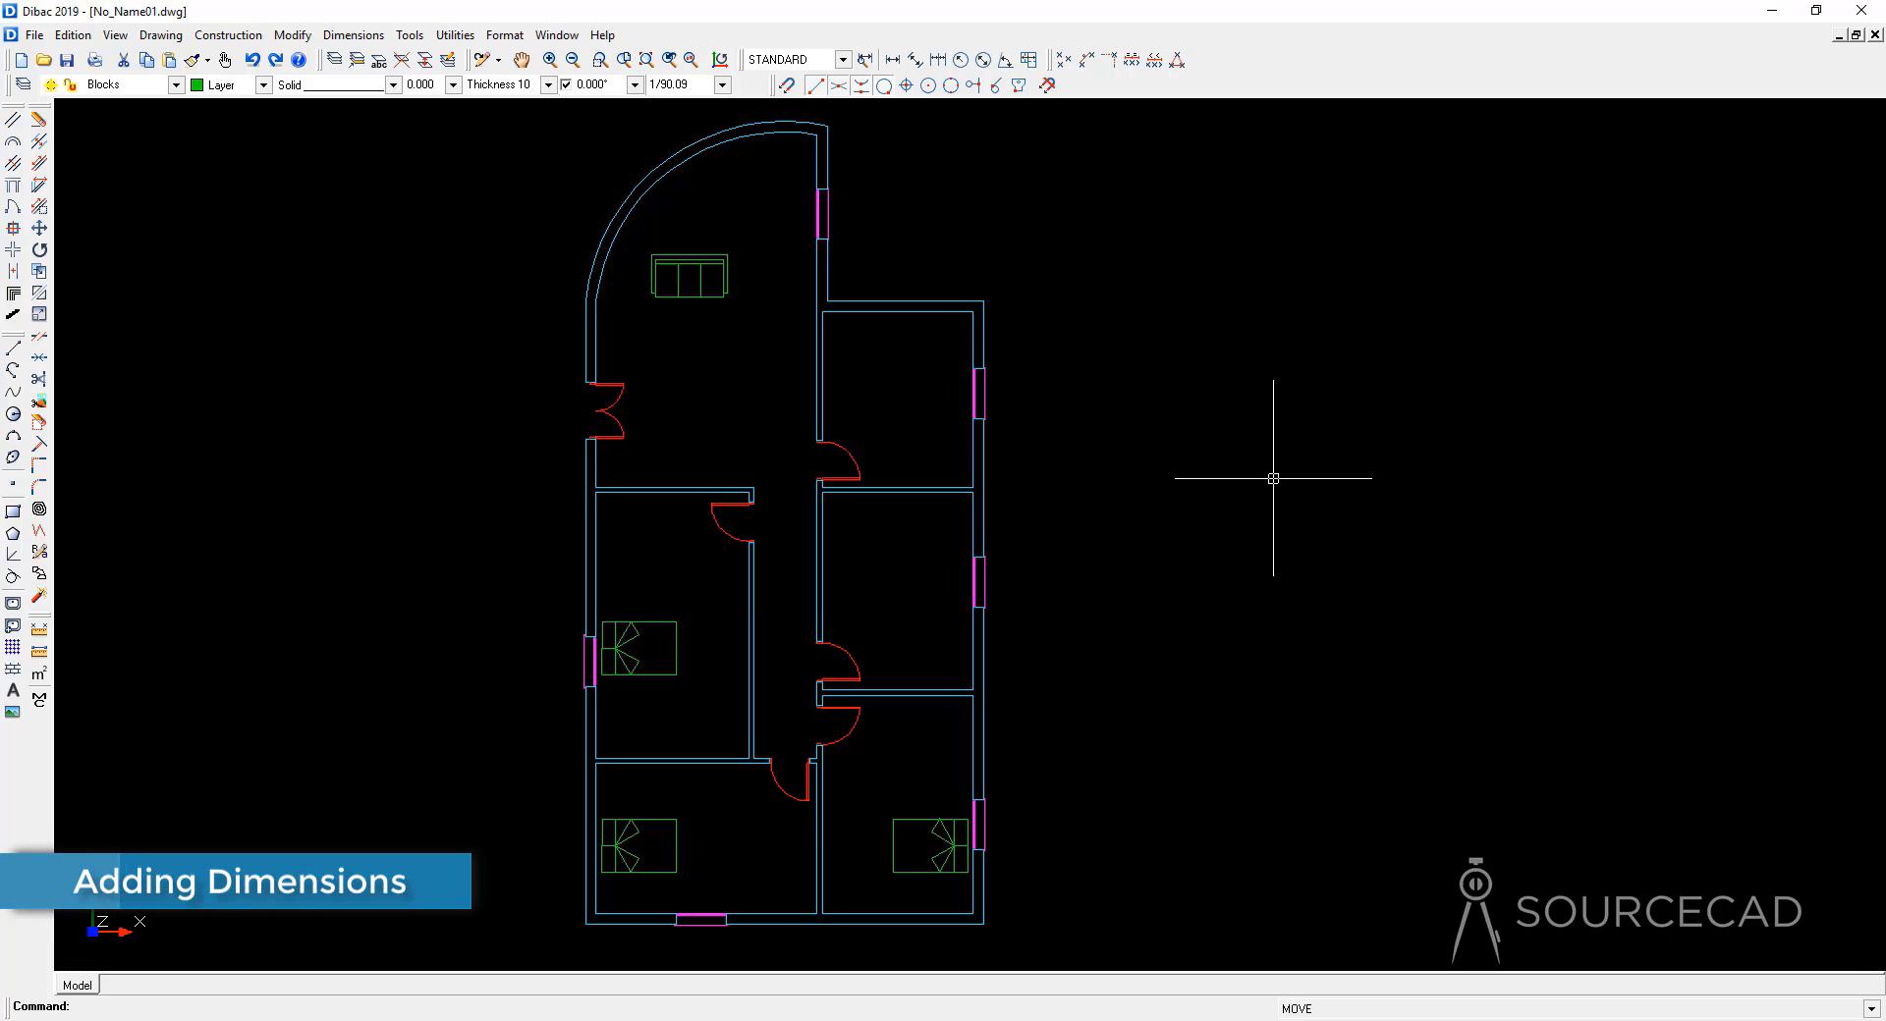
Step: Add an aligned dimension across the inside width of the upper right room, just above its window
click(915, 61)
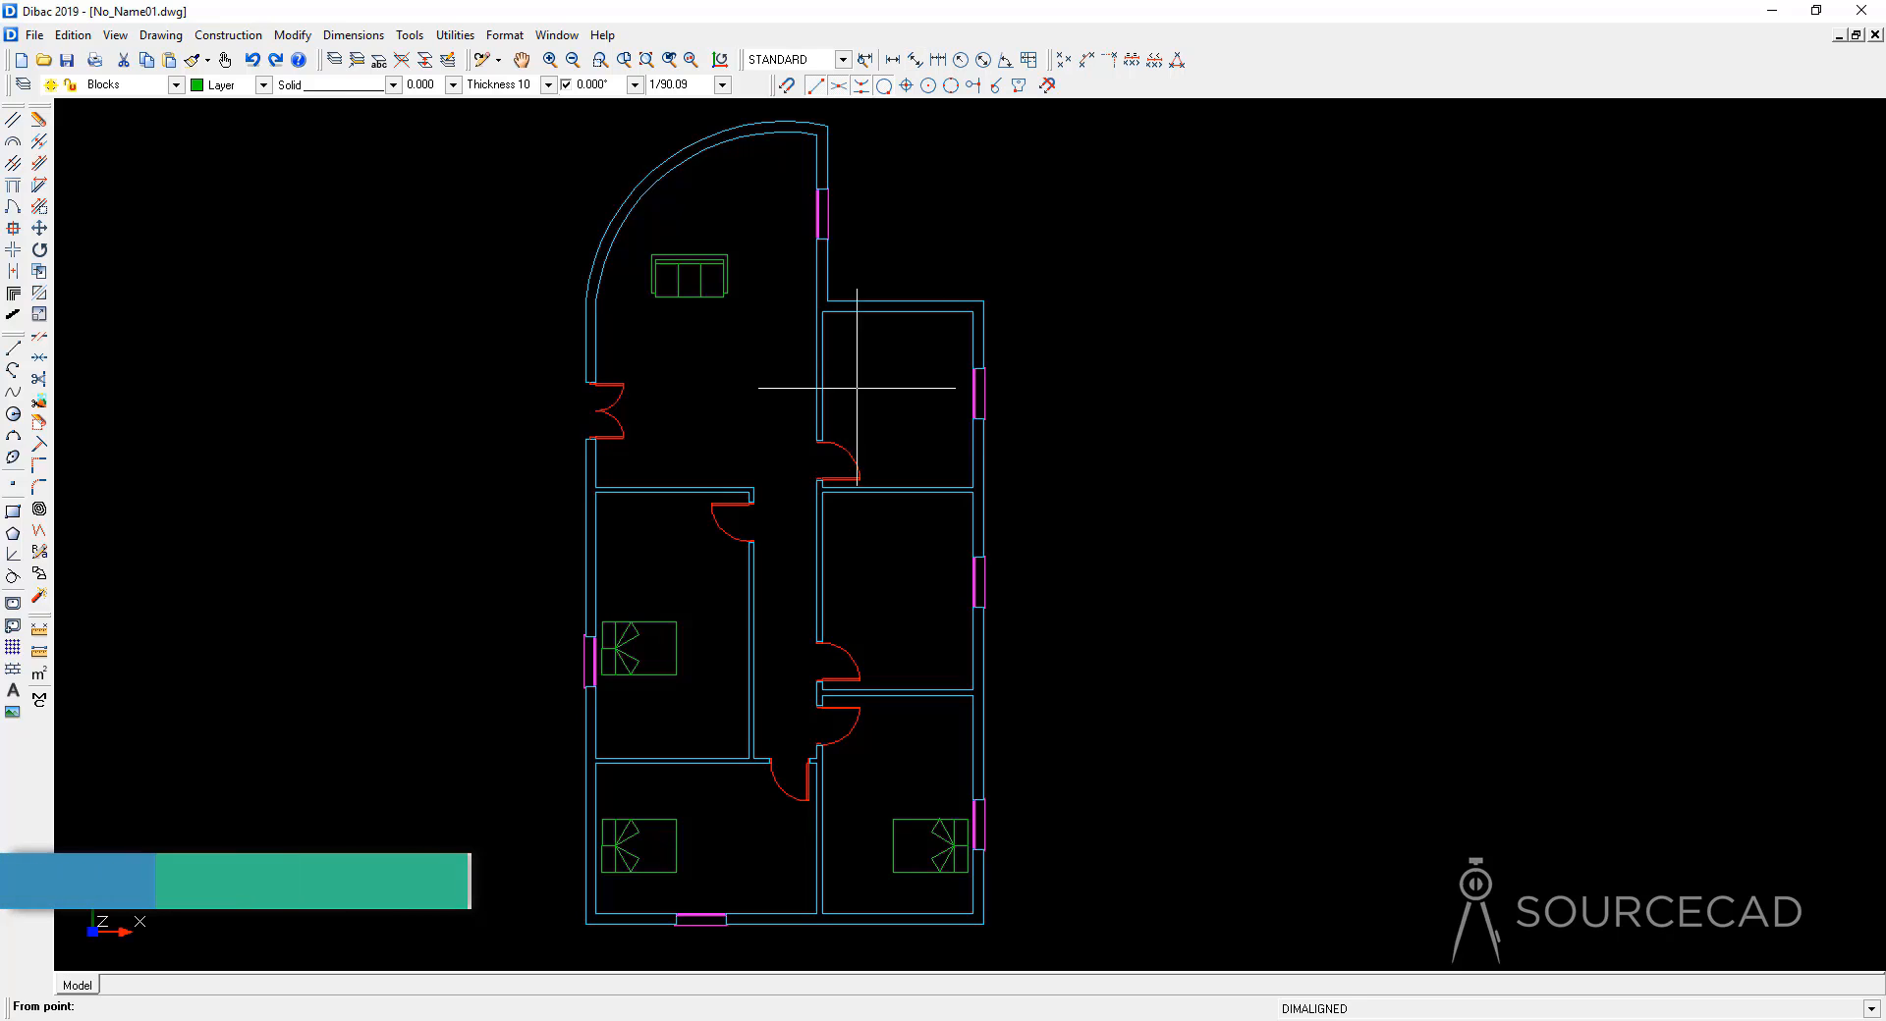
click(822, 353)
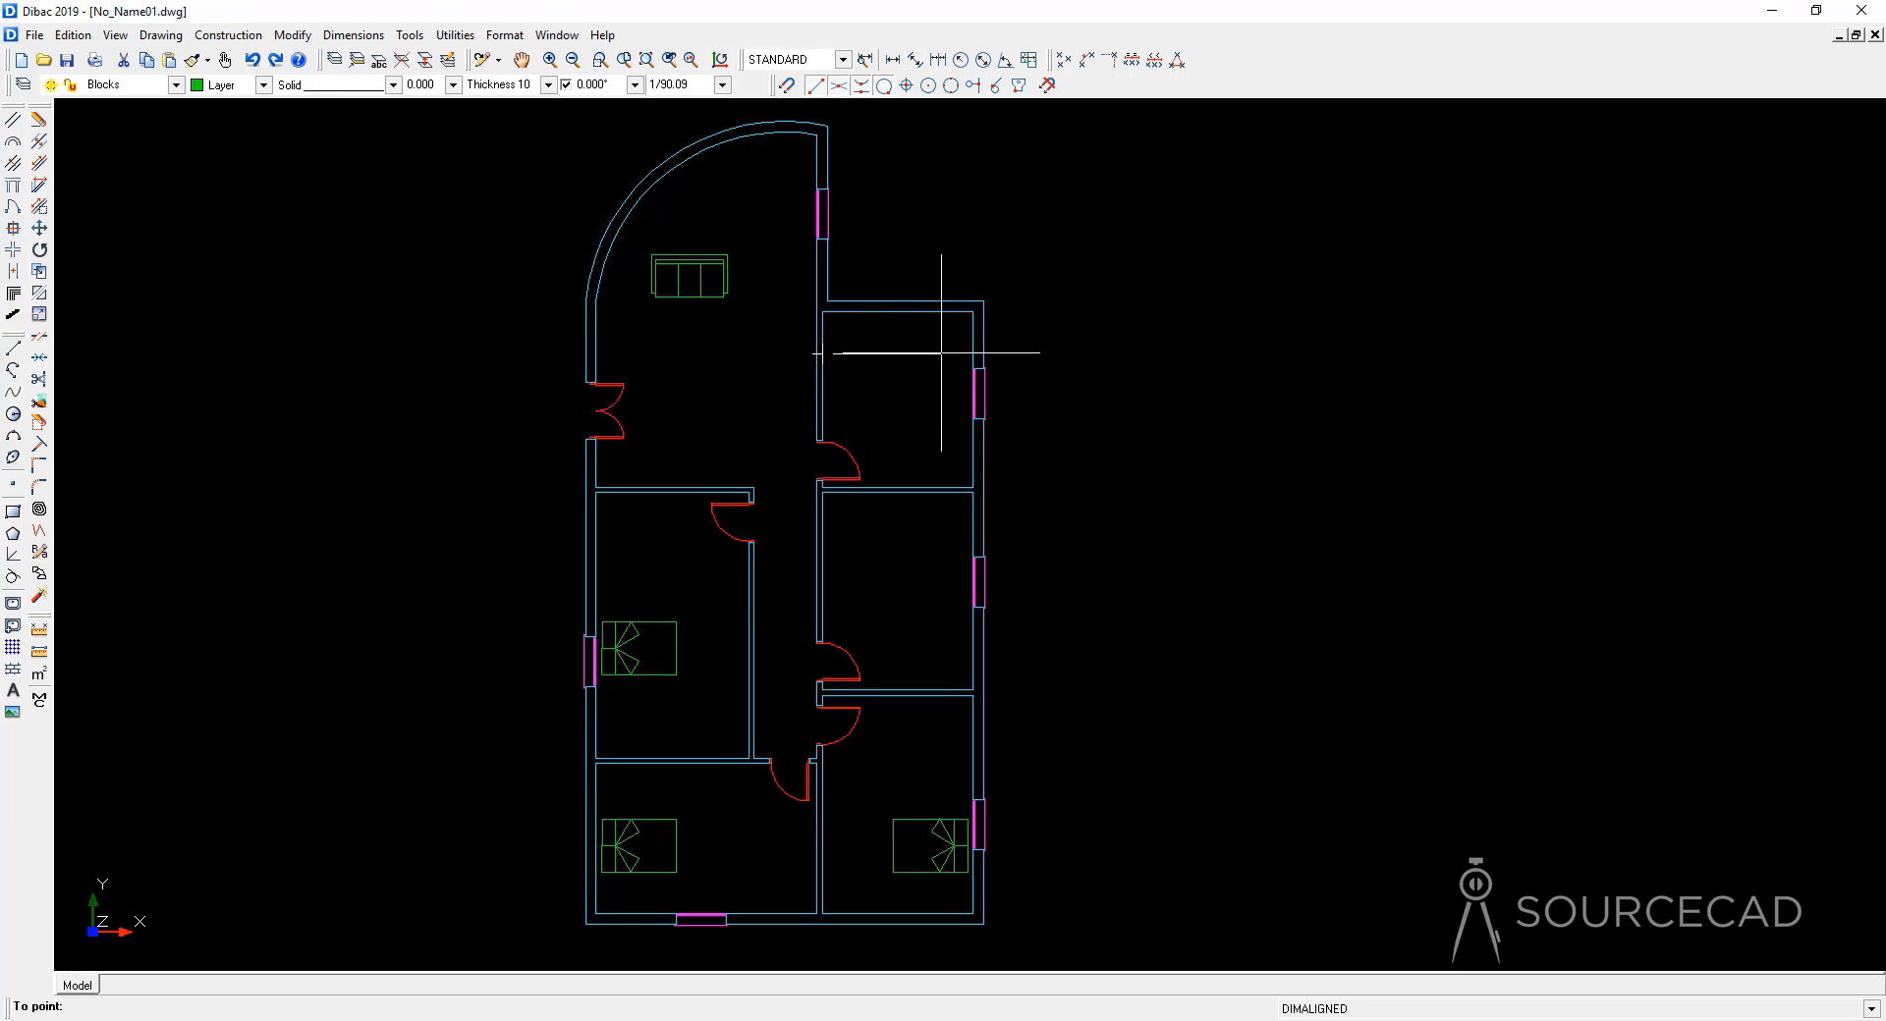
click(973, 354)
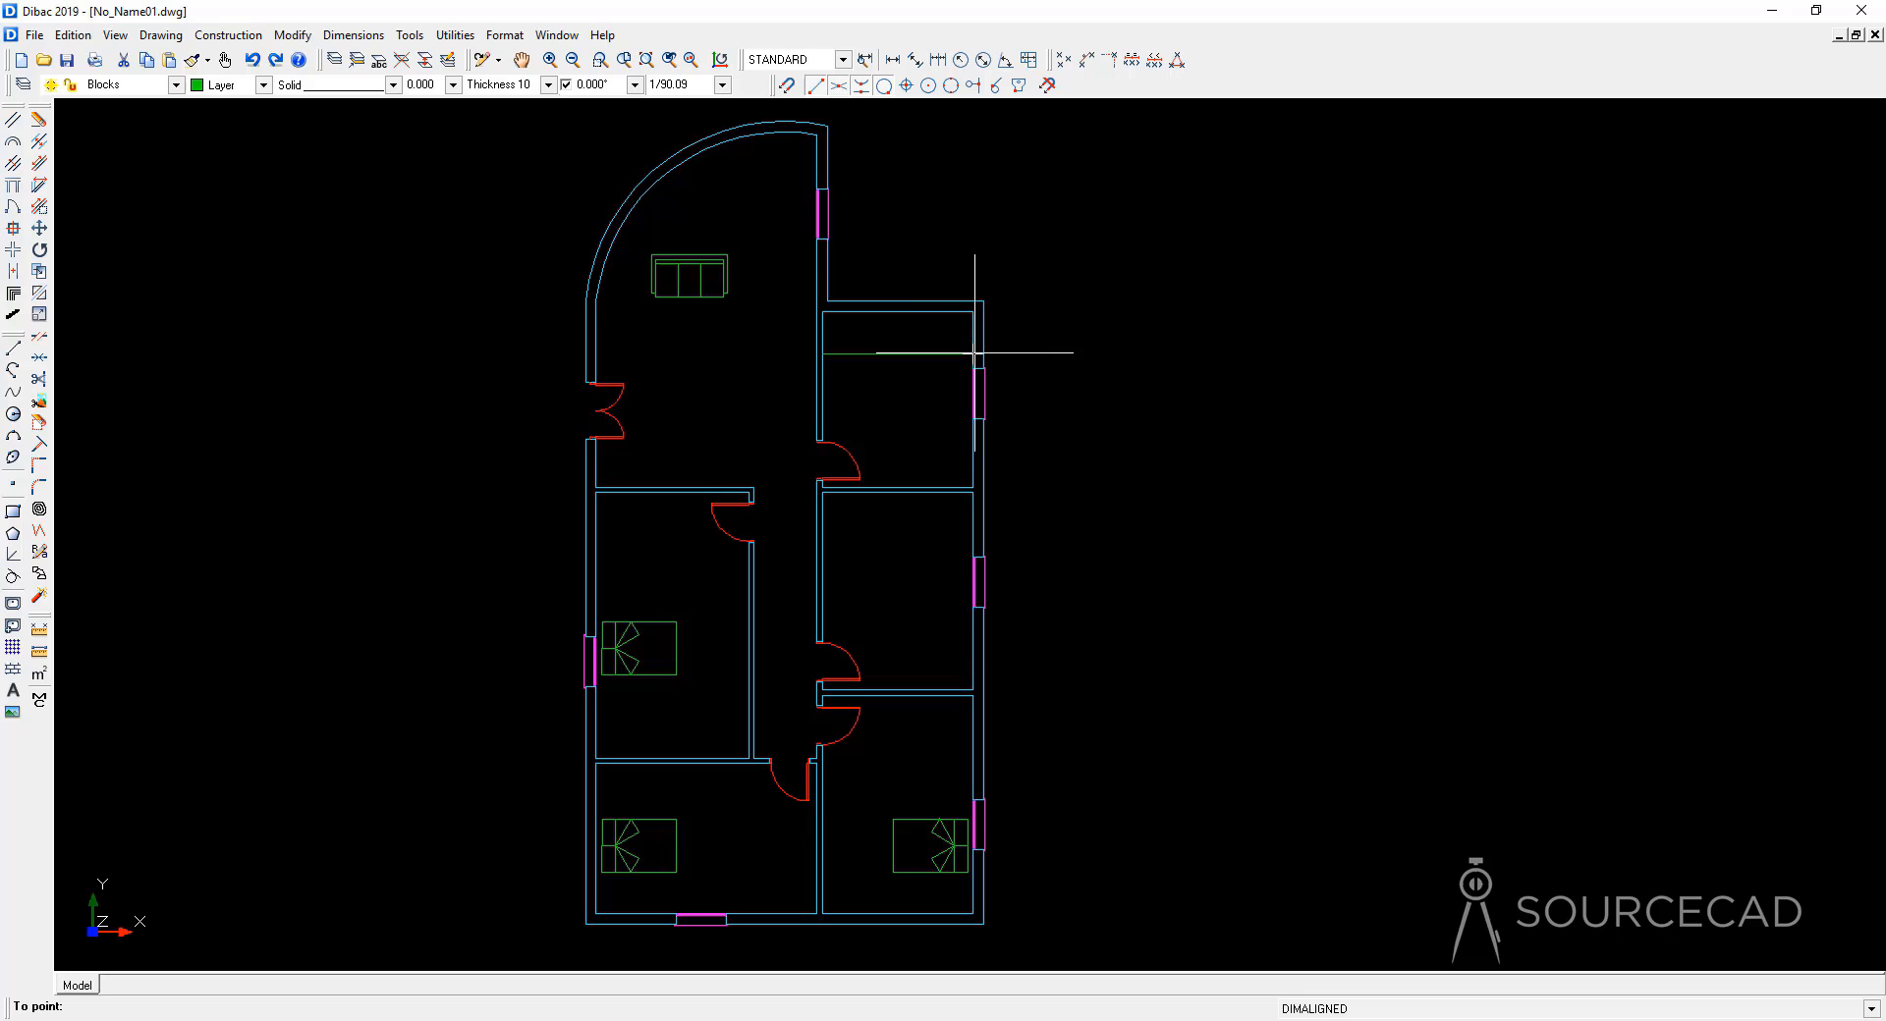
click(924, 367)
key(Escape)
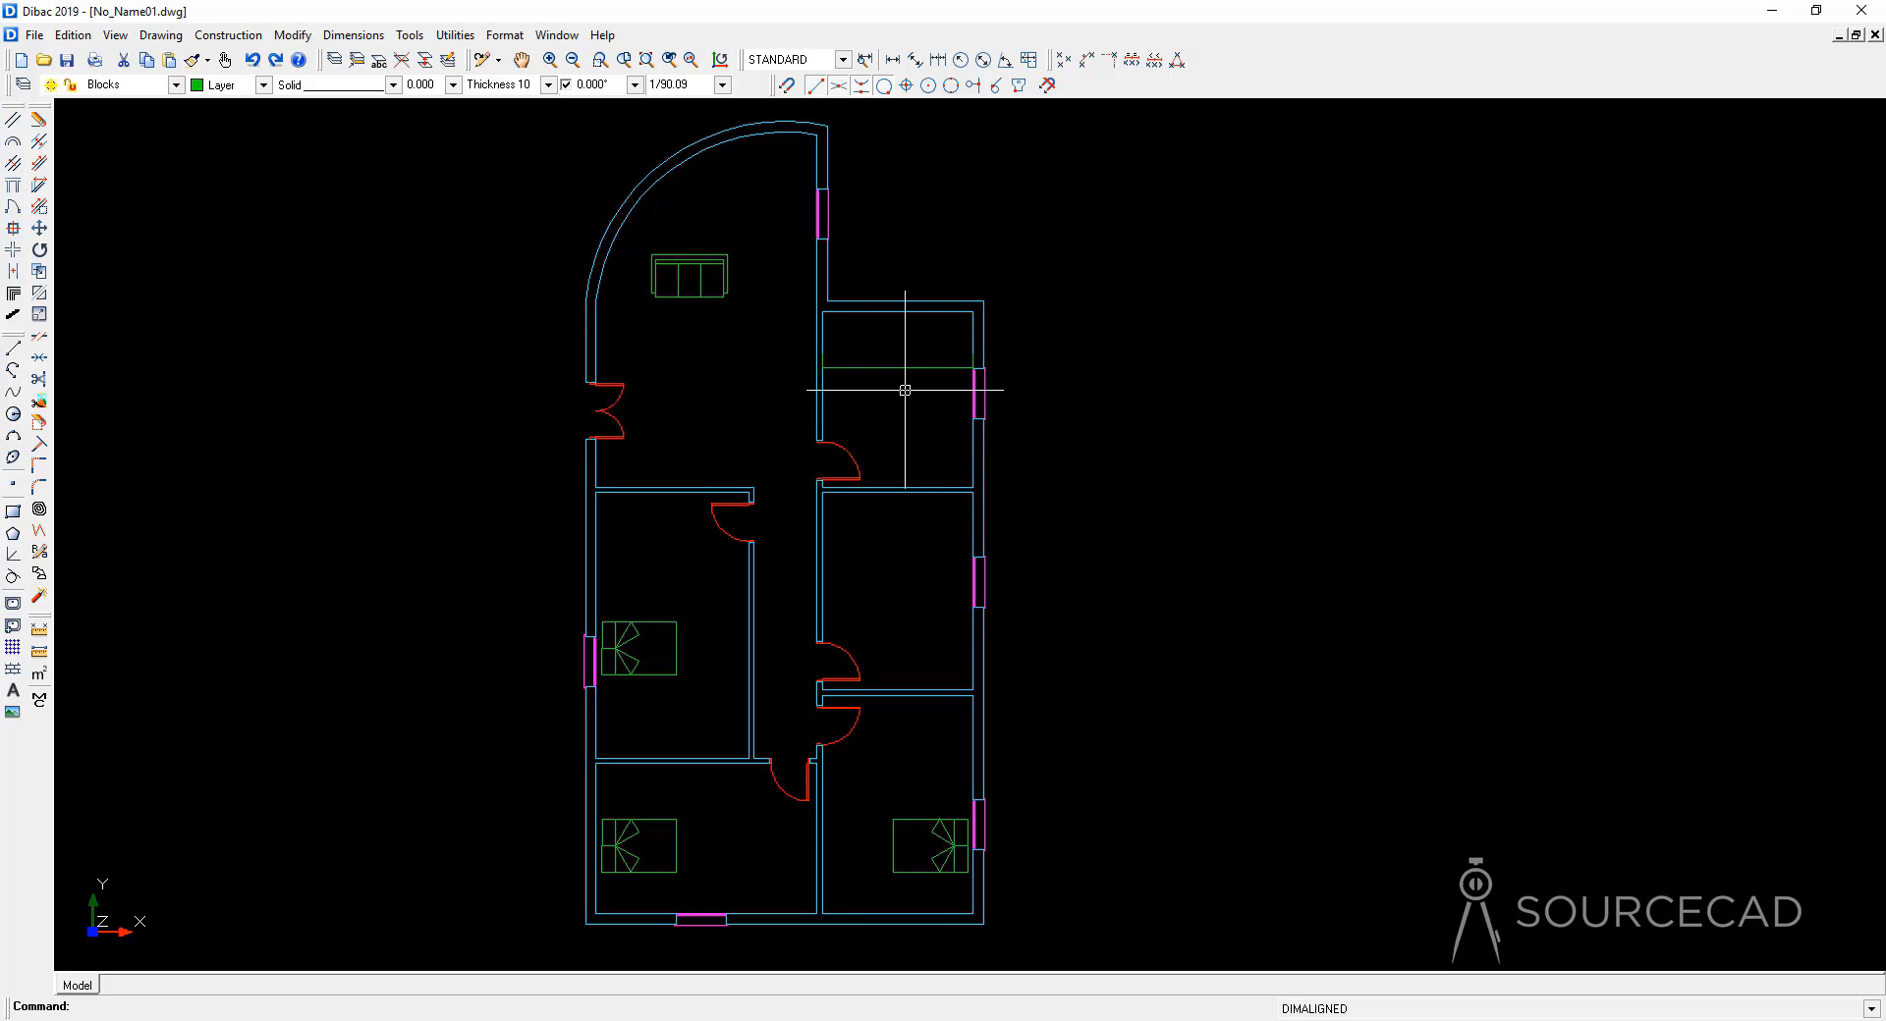
Step: Check the text size of the upper right room's aligned dimension and delete that dimension
scroll(896, 371, up, 5)
scroll(896, 372, up, 10)
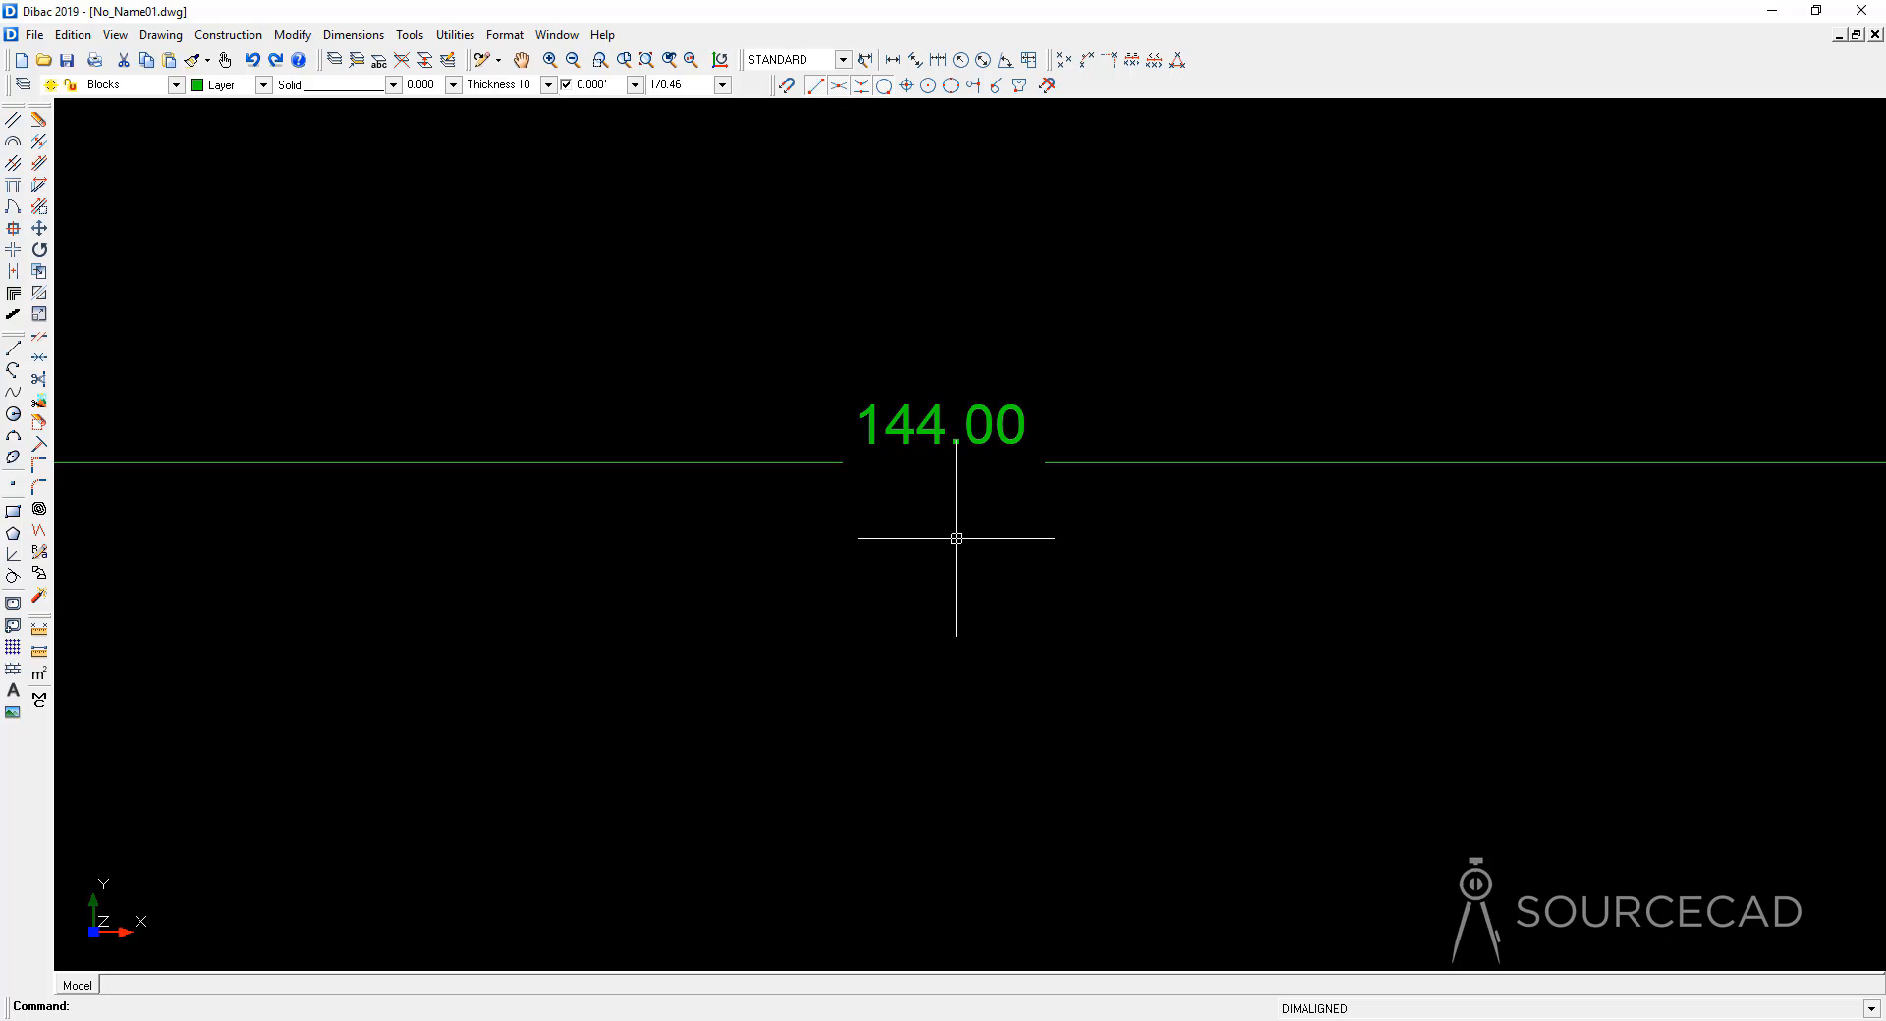
scroll(955, 538, down, 12)
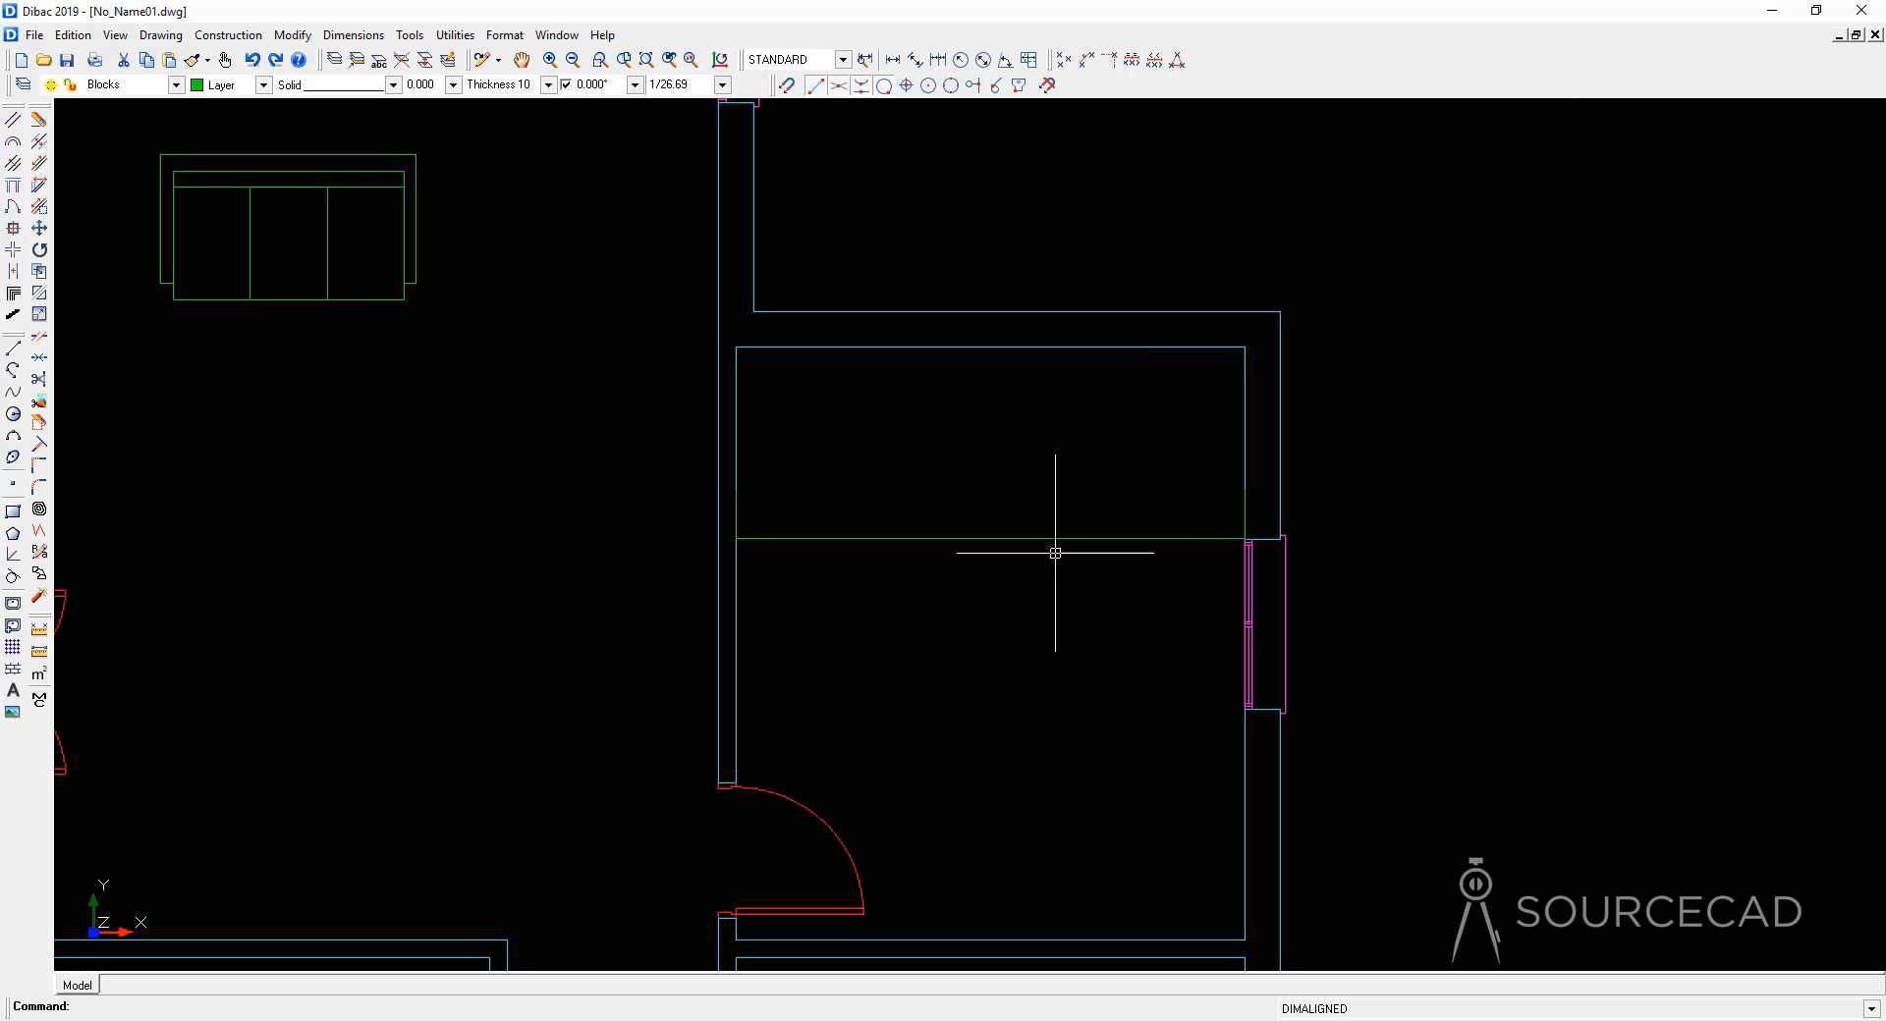
click(1032, 538)
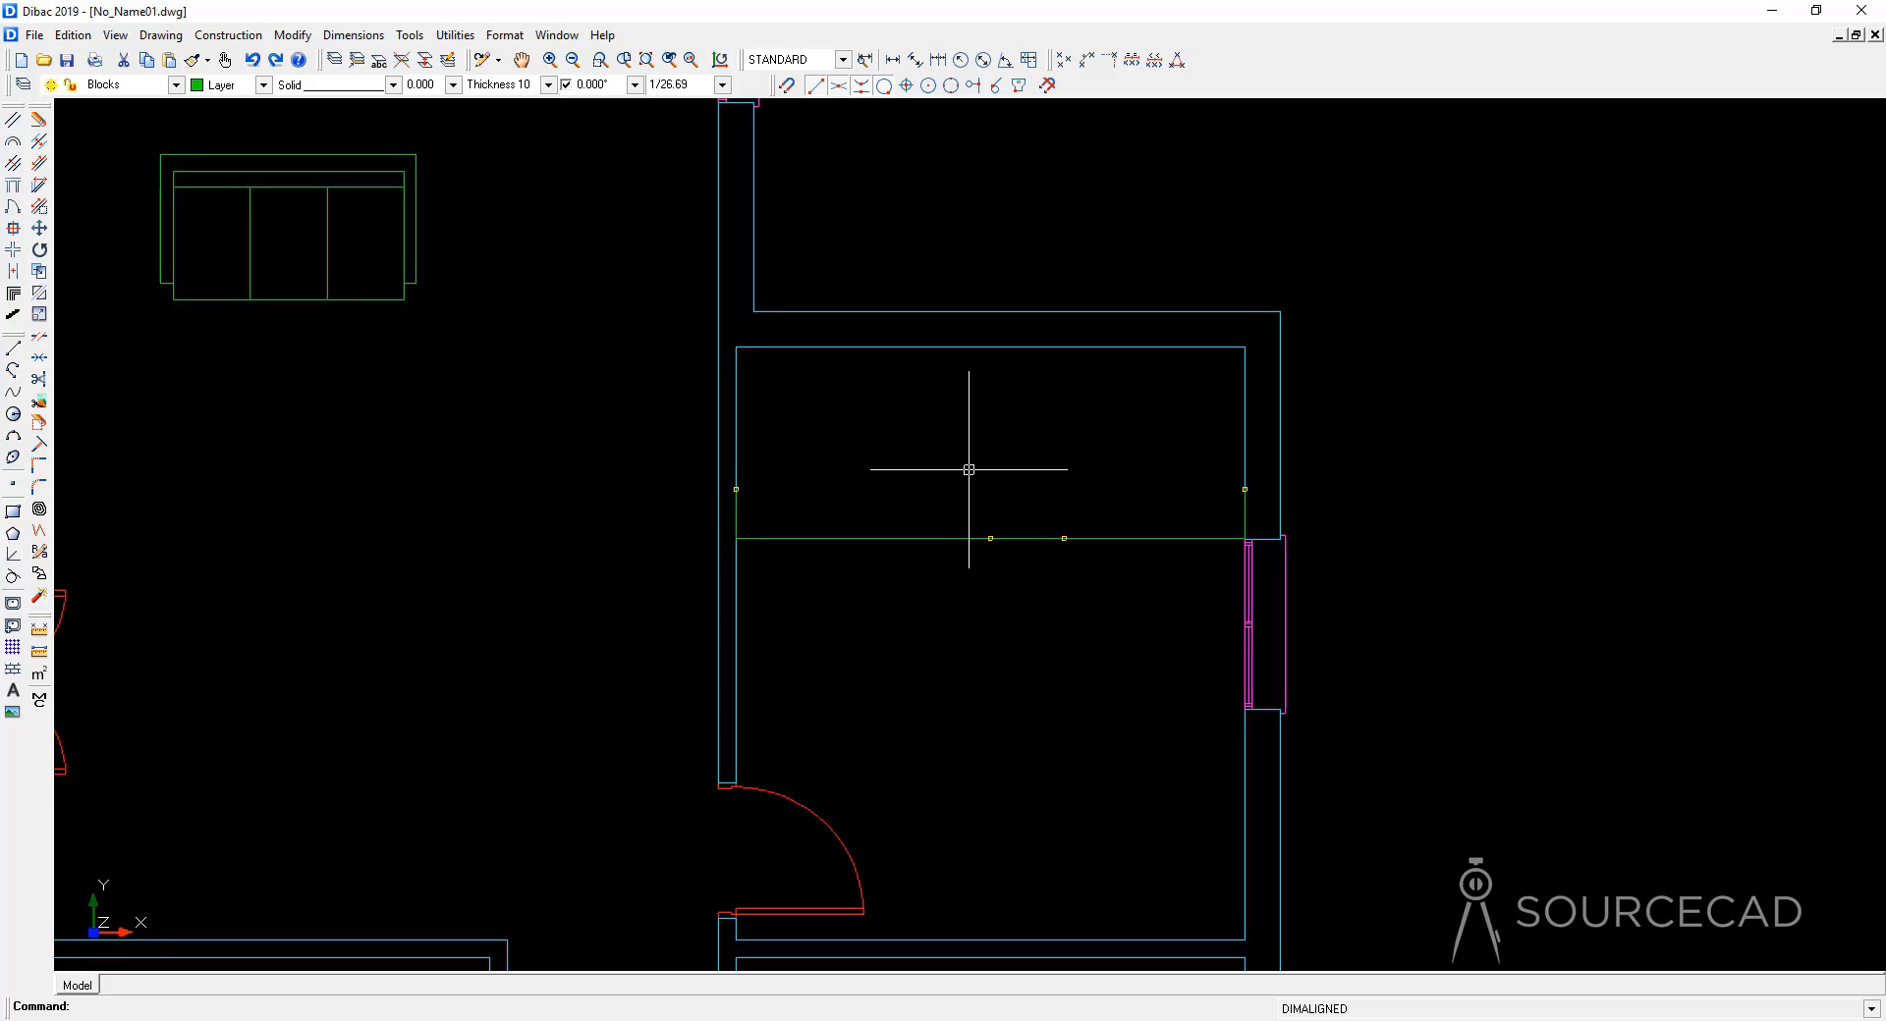
key(Delete)
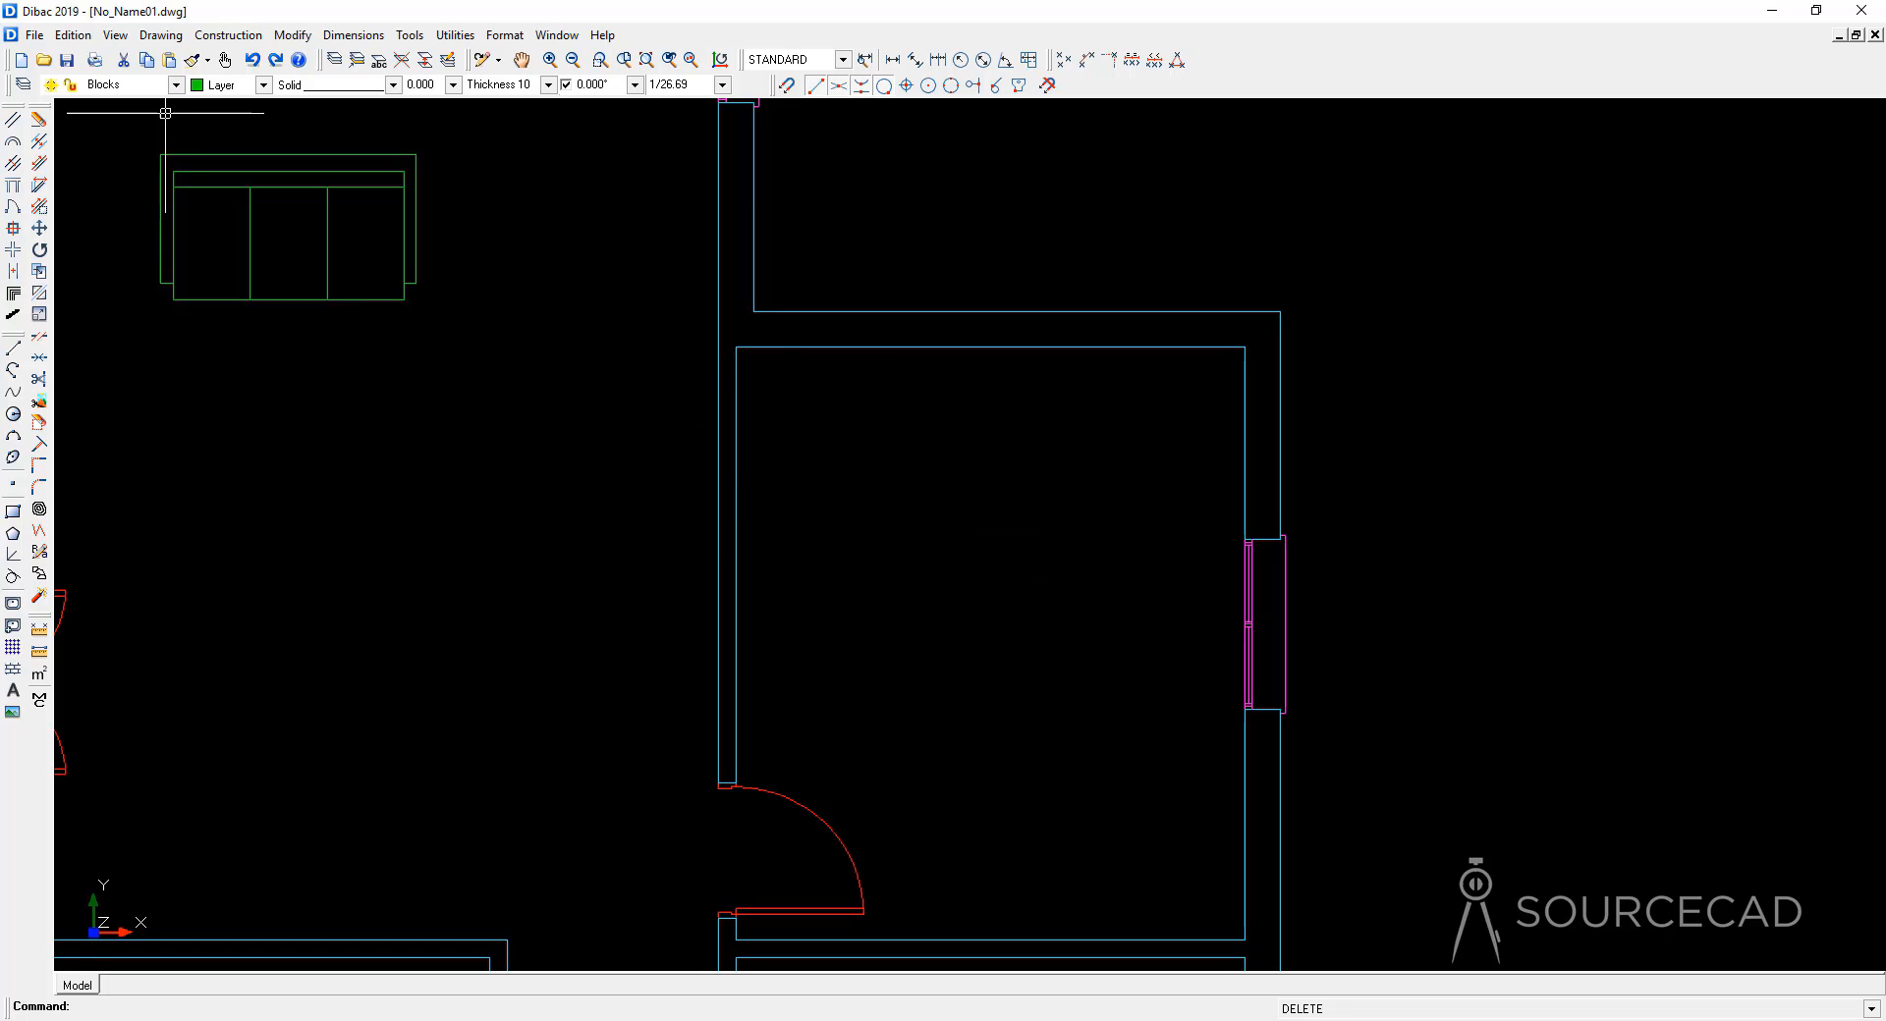
Step: Make Dim the current layer and set the STANDARD dimension style's arrow size and text height to 5
click(176, 85)
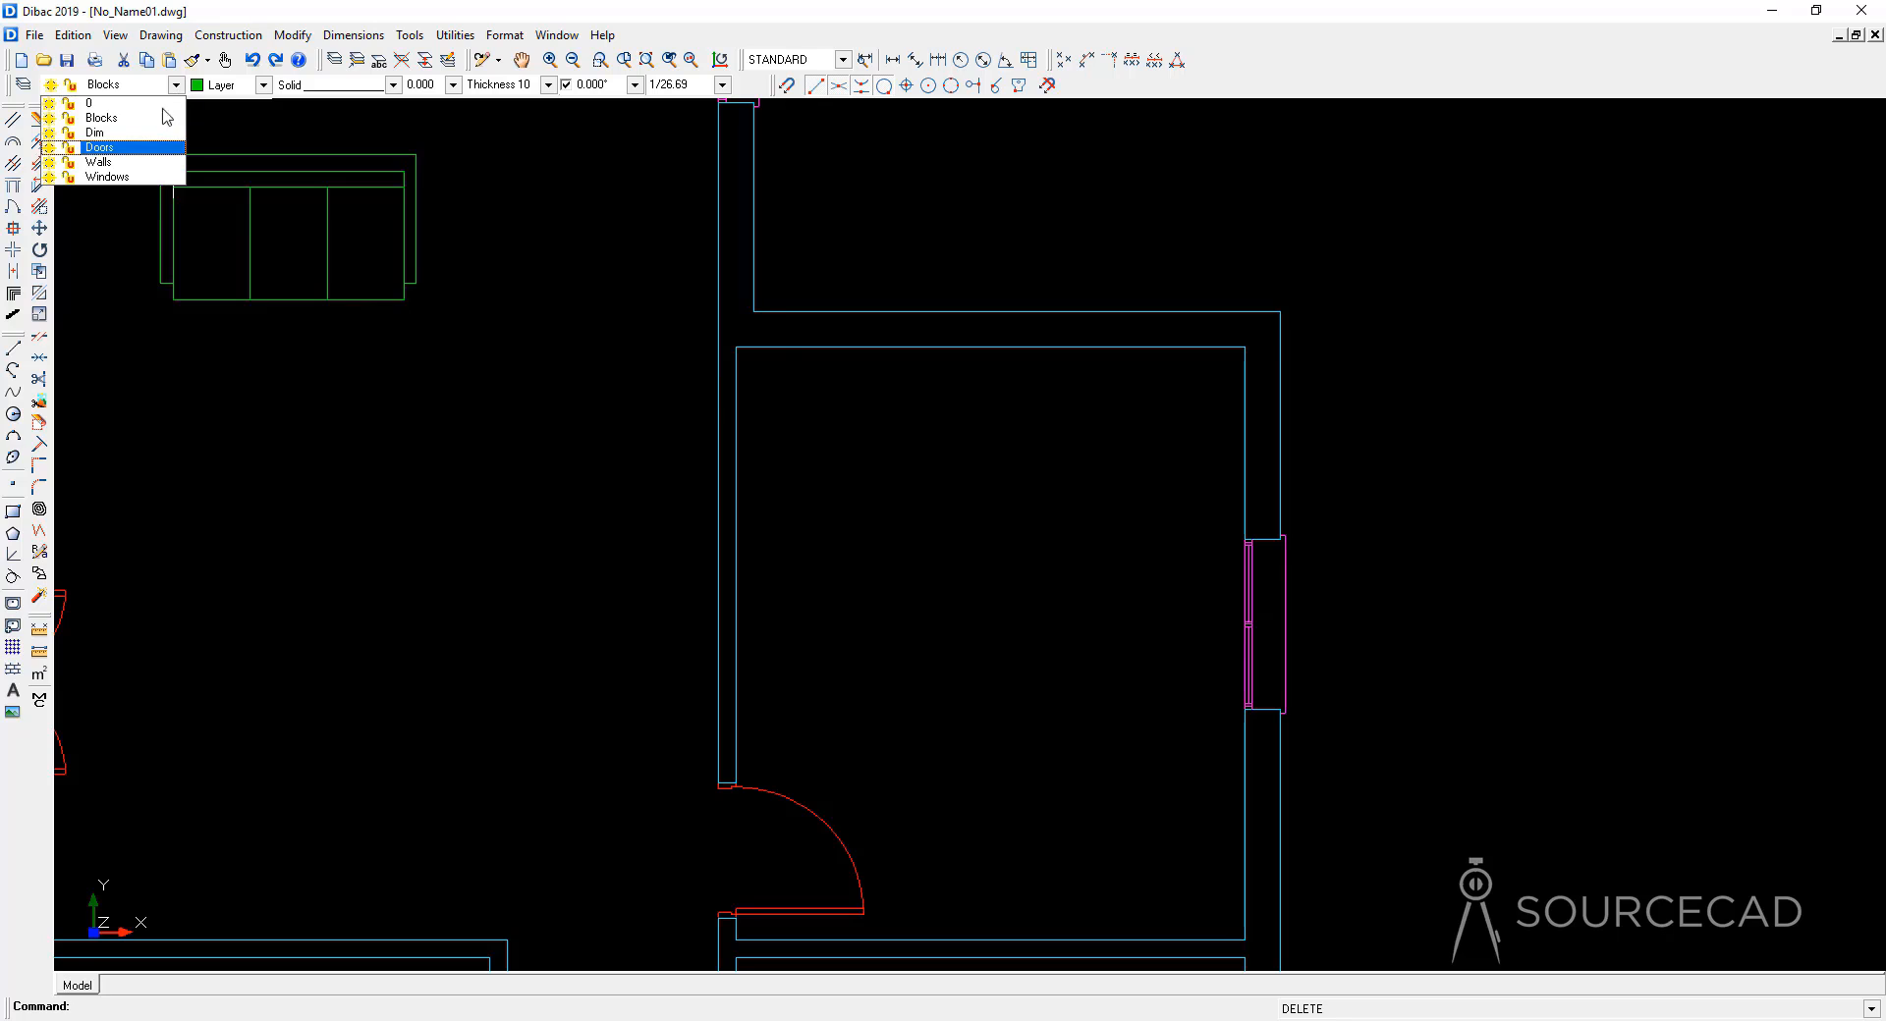
click(95, 132)
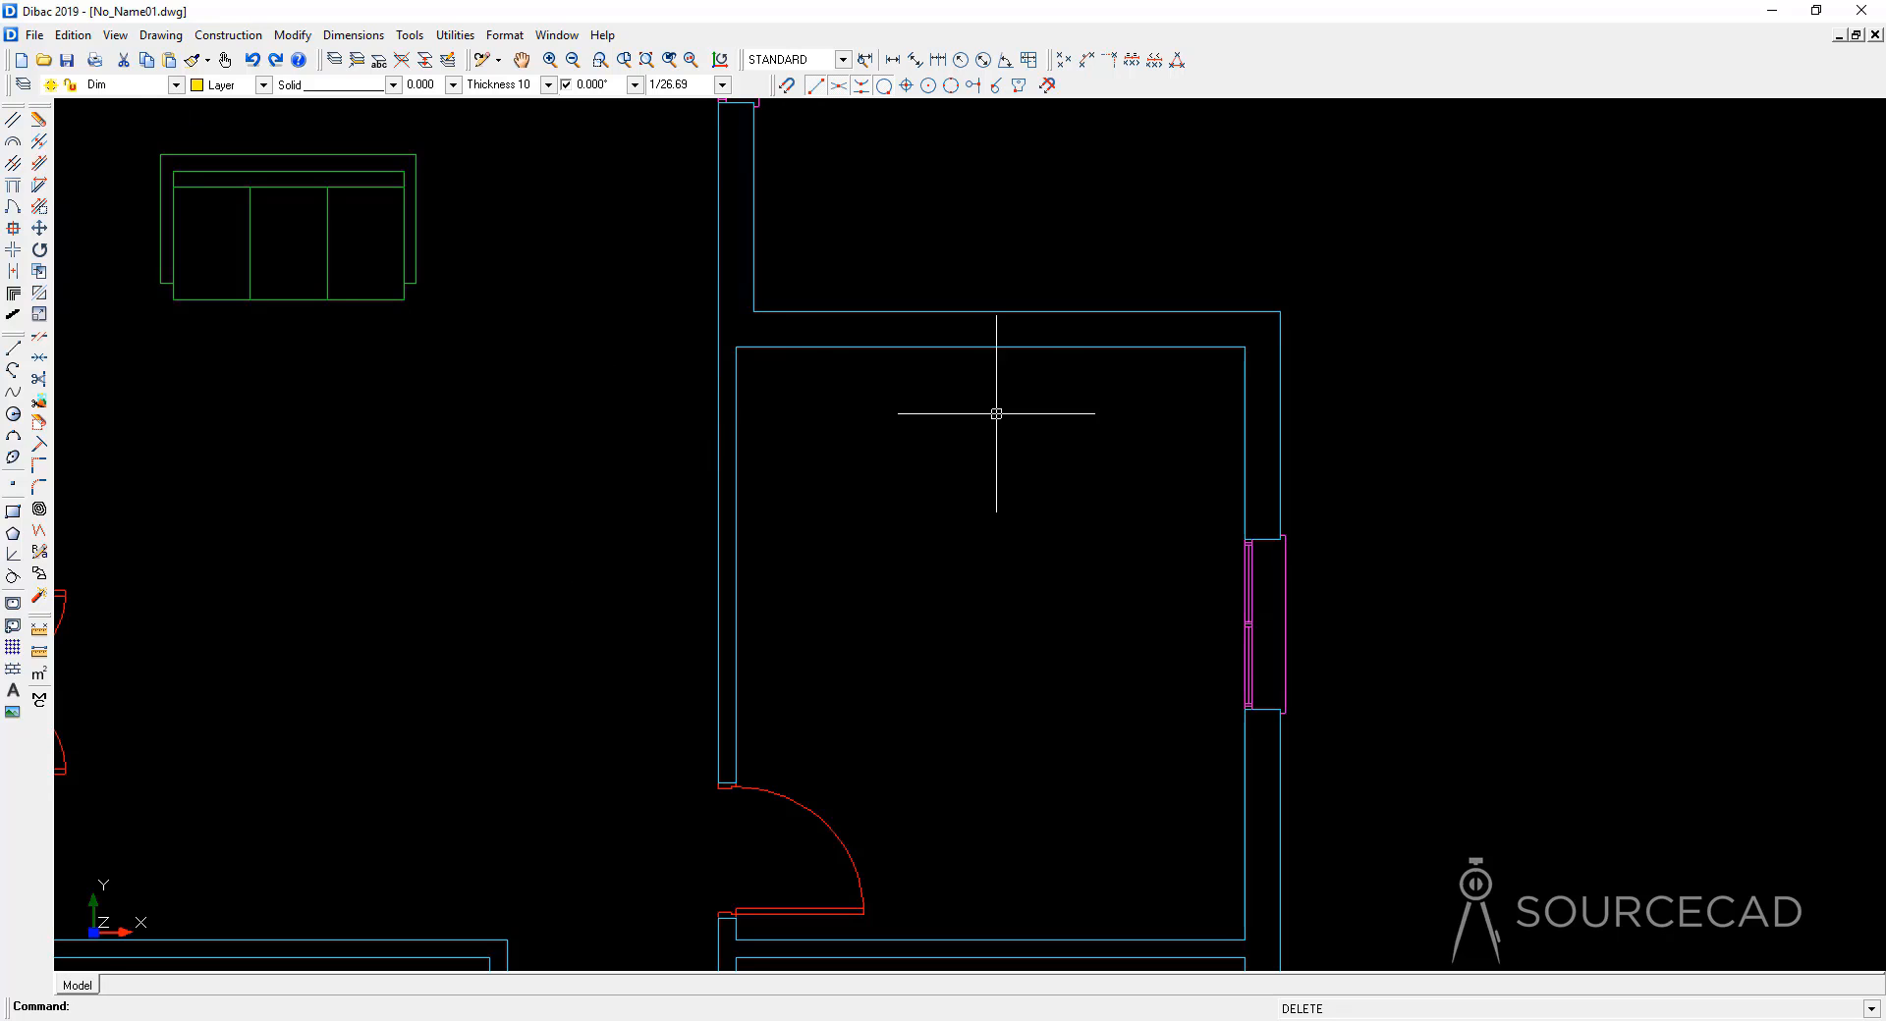
click(865, 60)
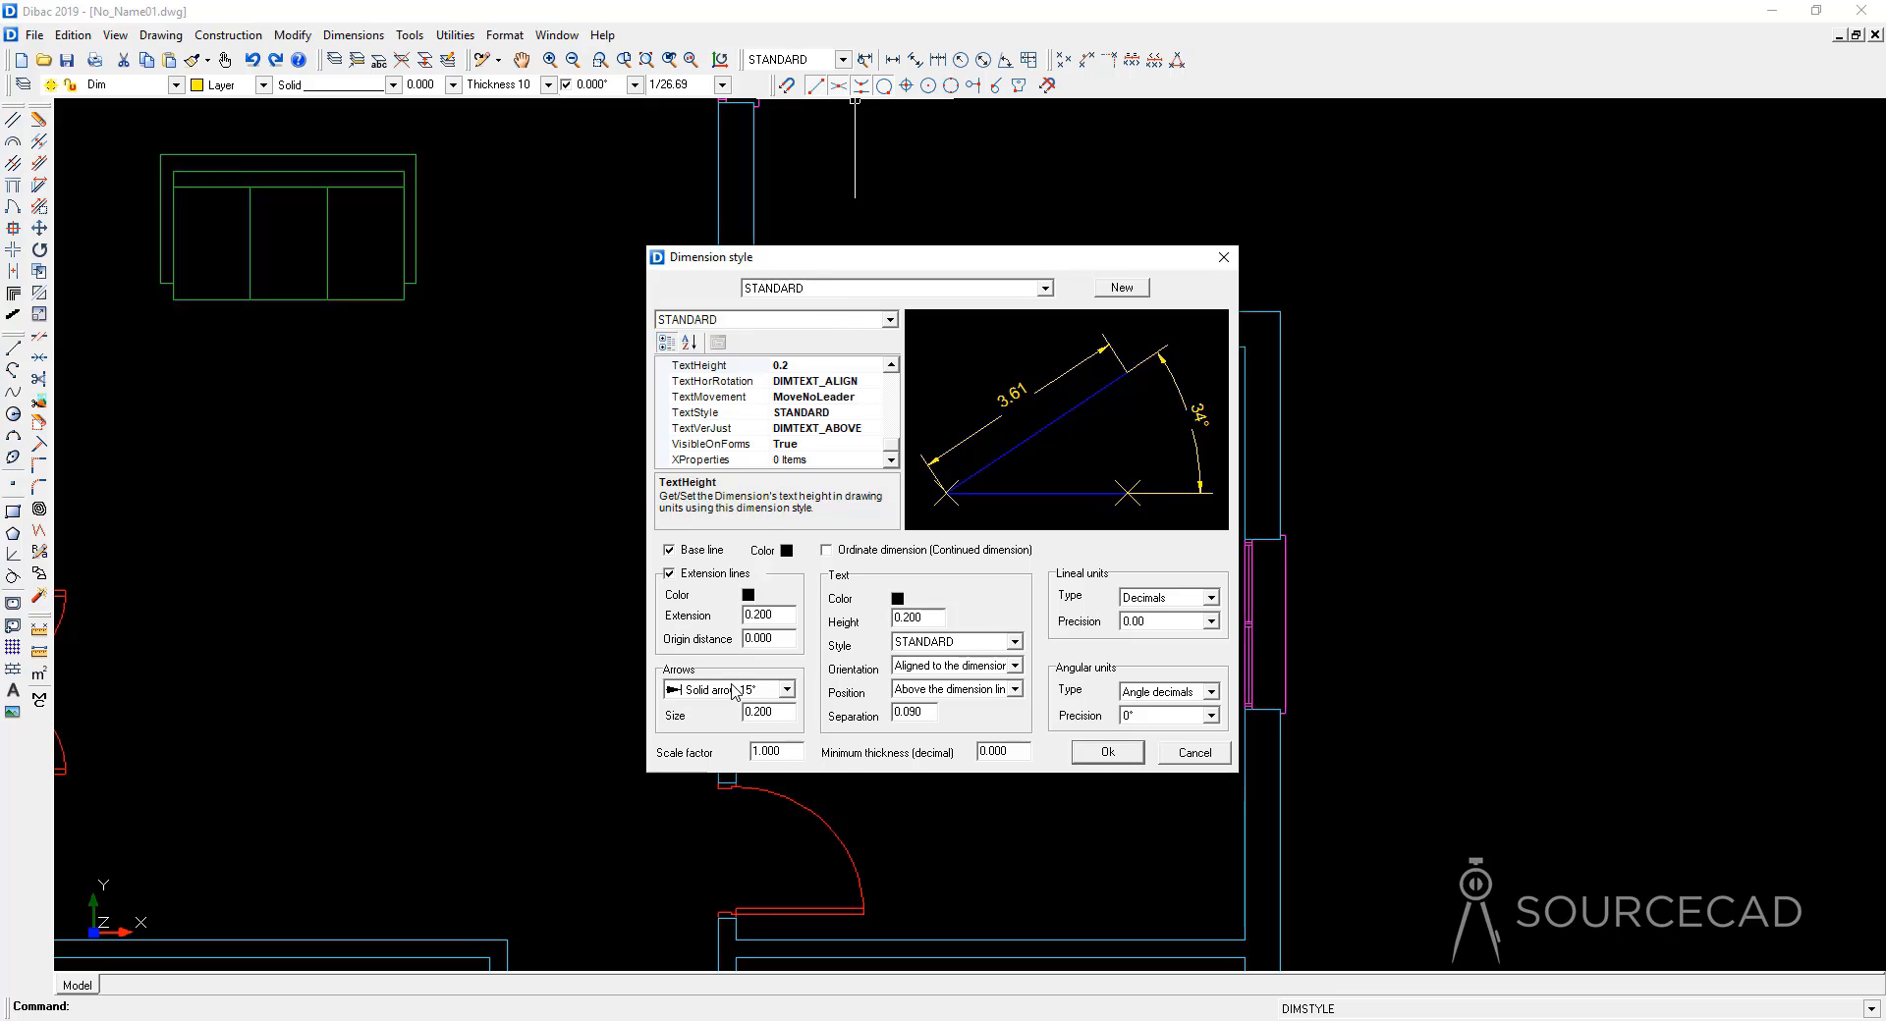
drag(771, 707, 732, 717)
text(5)
drag(933, 617, 805, 638)
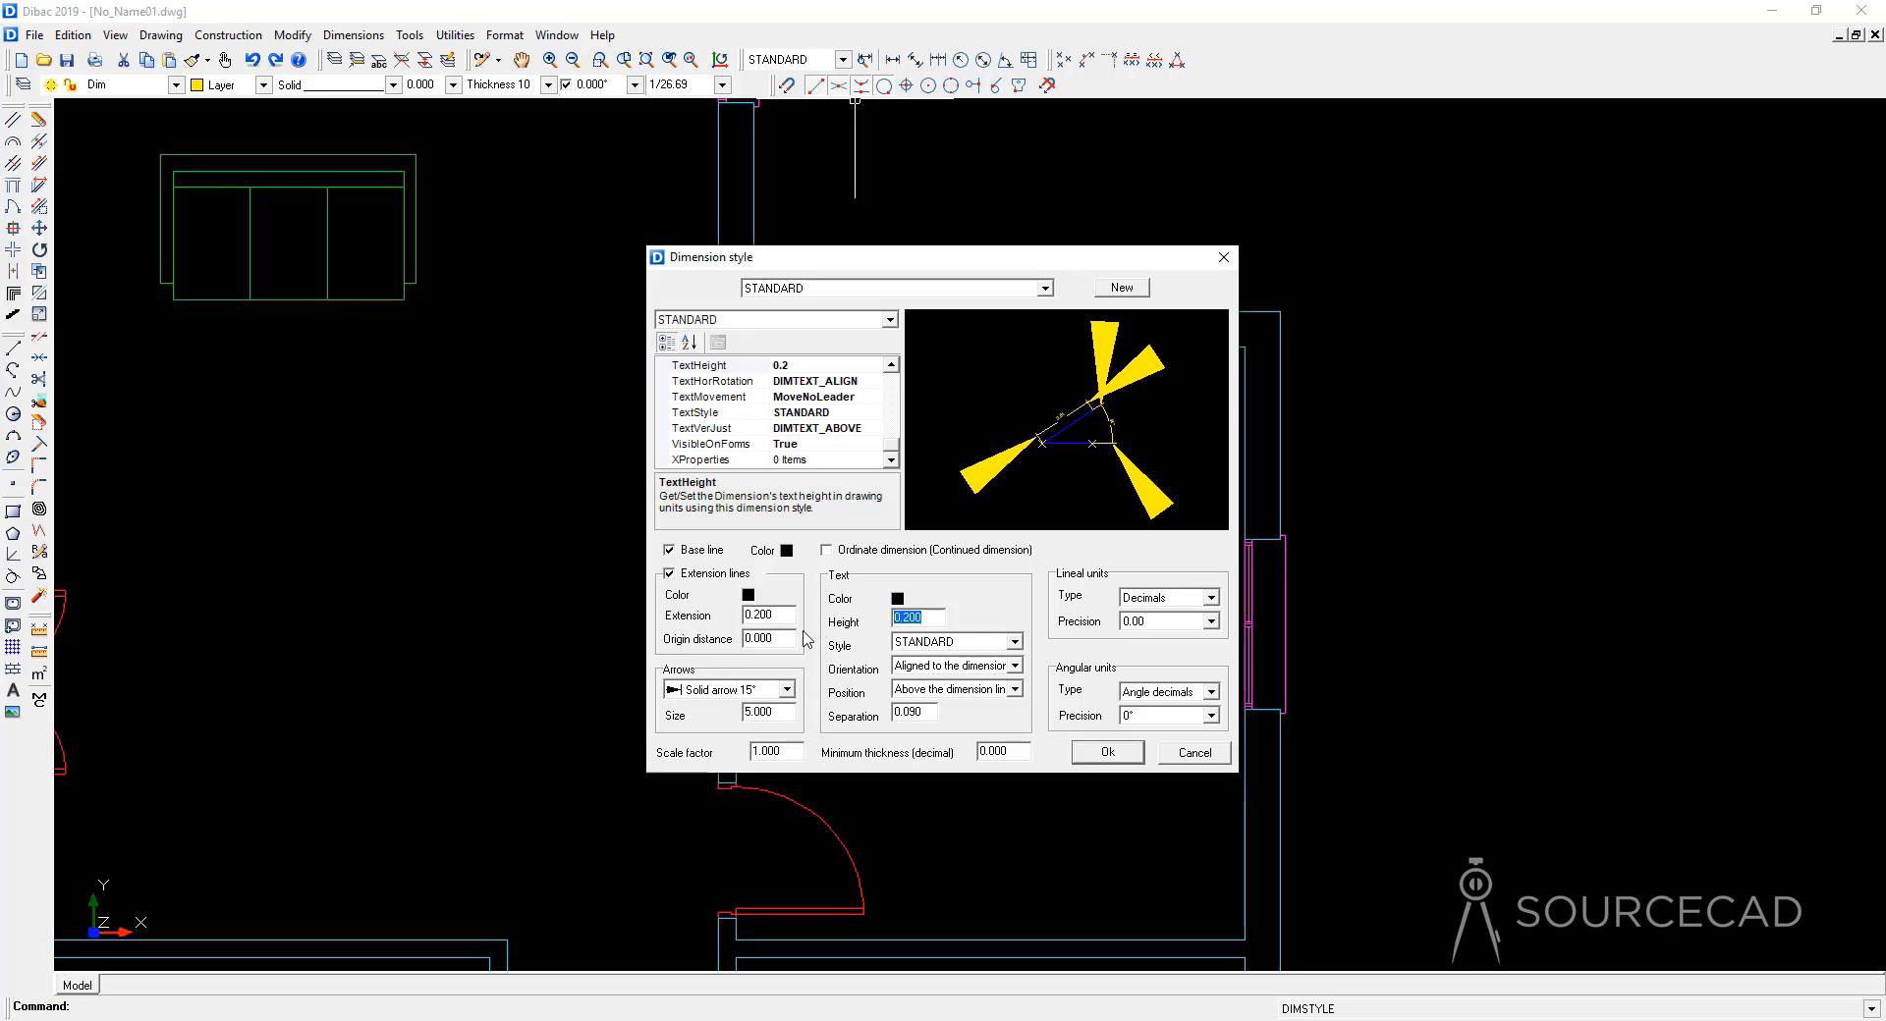
text(5)
Step: Try a value of 5 for the extension of the extension lines and set it back to 0.2
drag(792, 615, 668, 606)
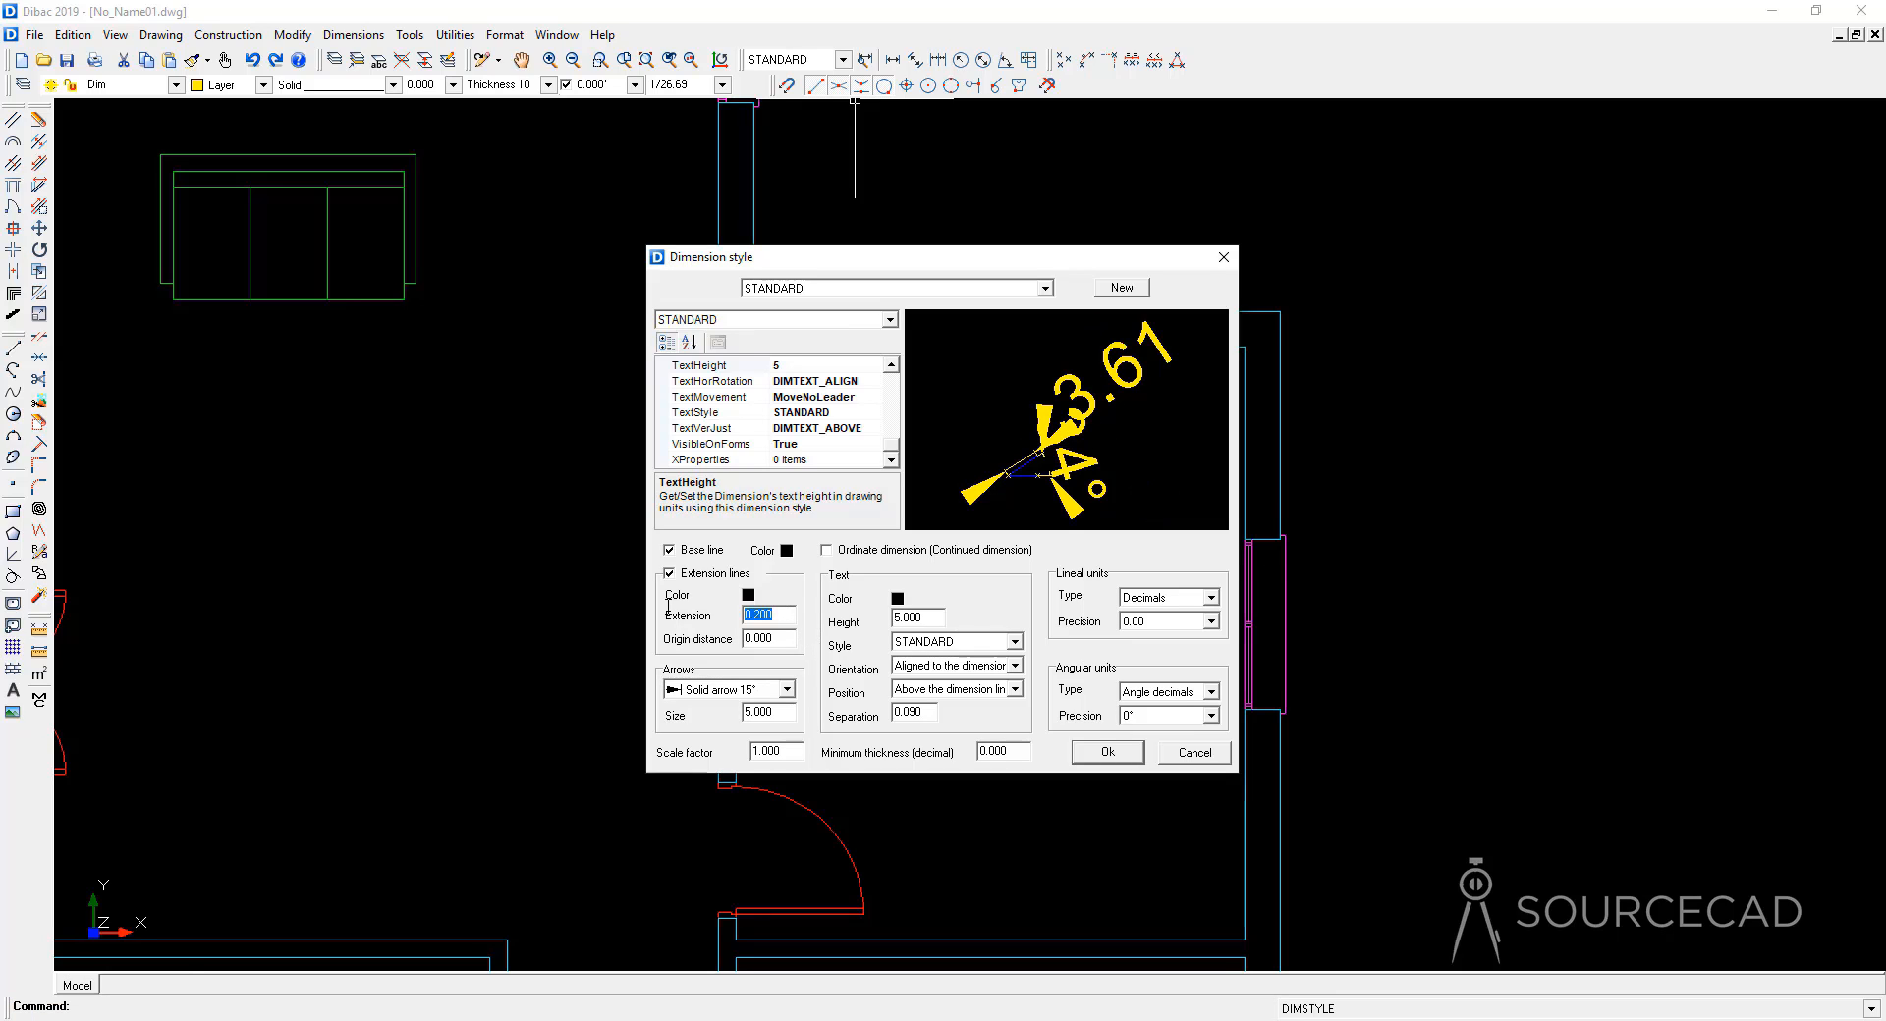
text(5)
click(765, 712)
drag(772, 615, 685, 617)
text(0.2)
click(918, 617)
Step: Set the dimension style's lineal units to Feet-Inches Architectural and accept the style settings
click(1211, 598)
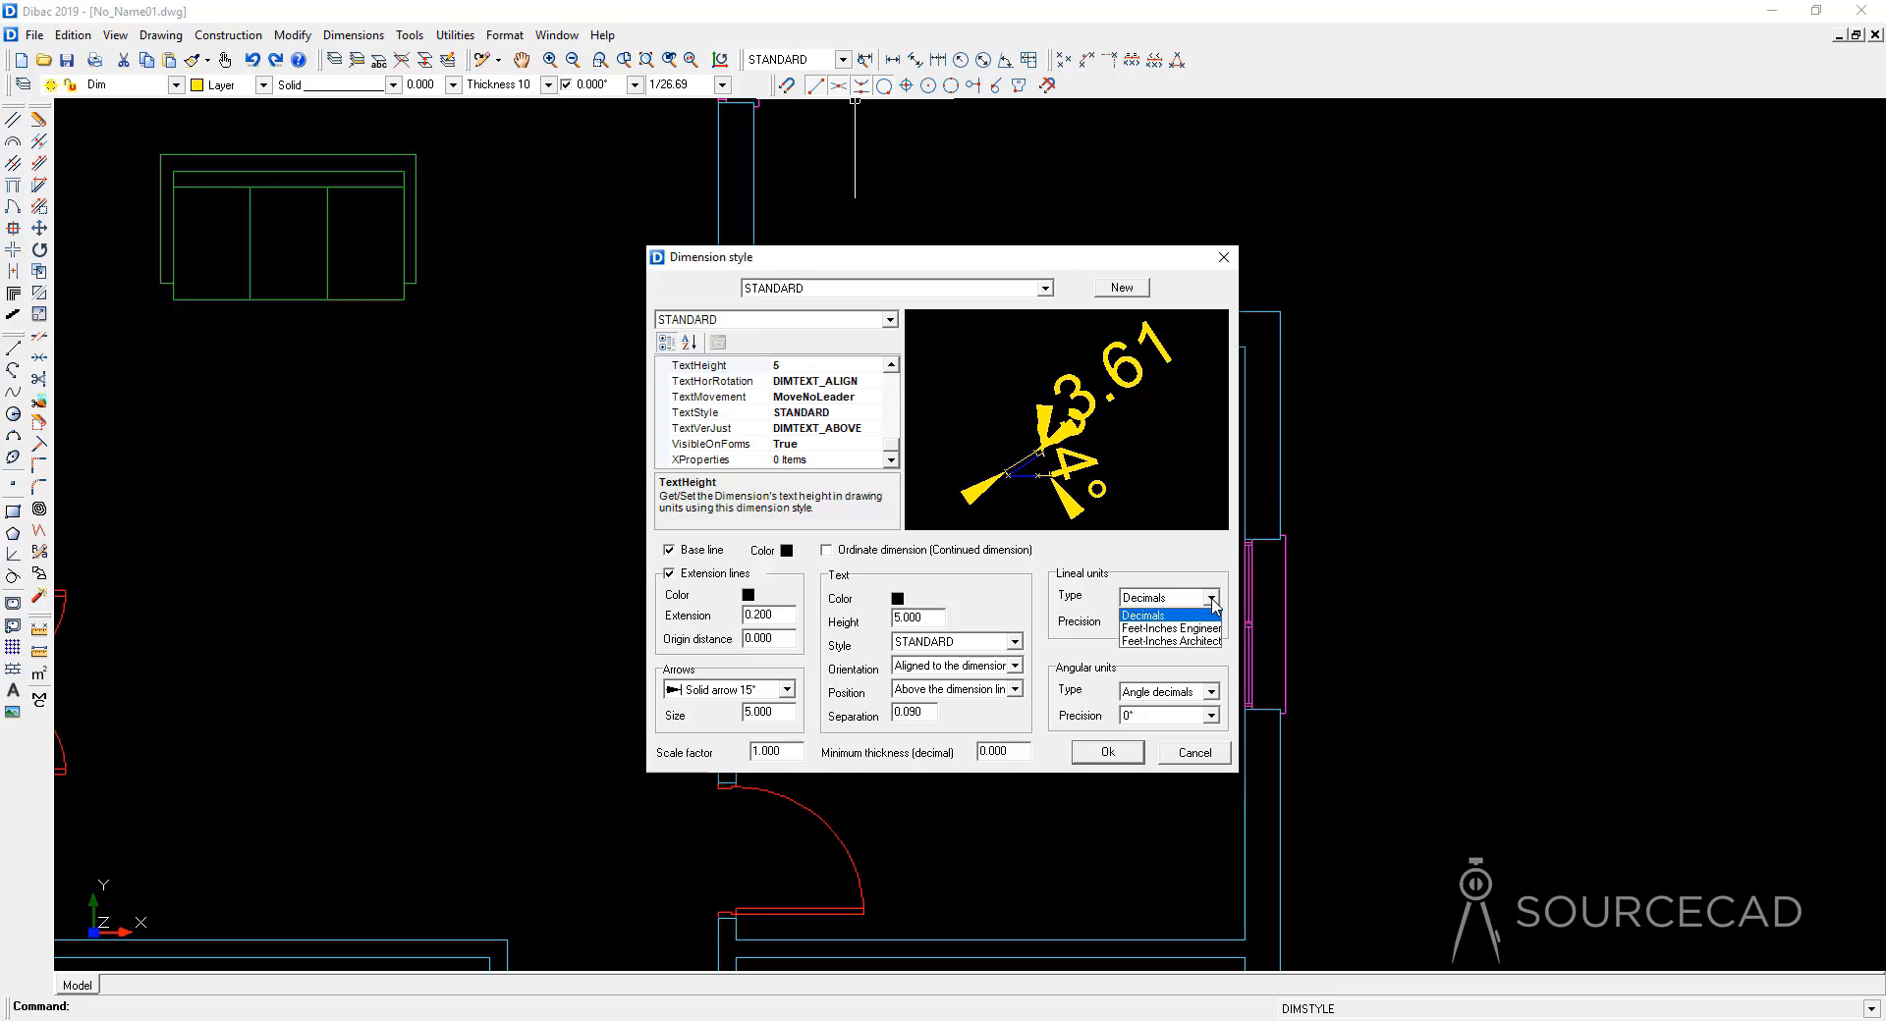
click(1160, 642)
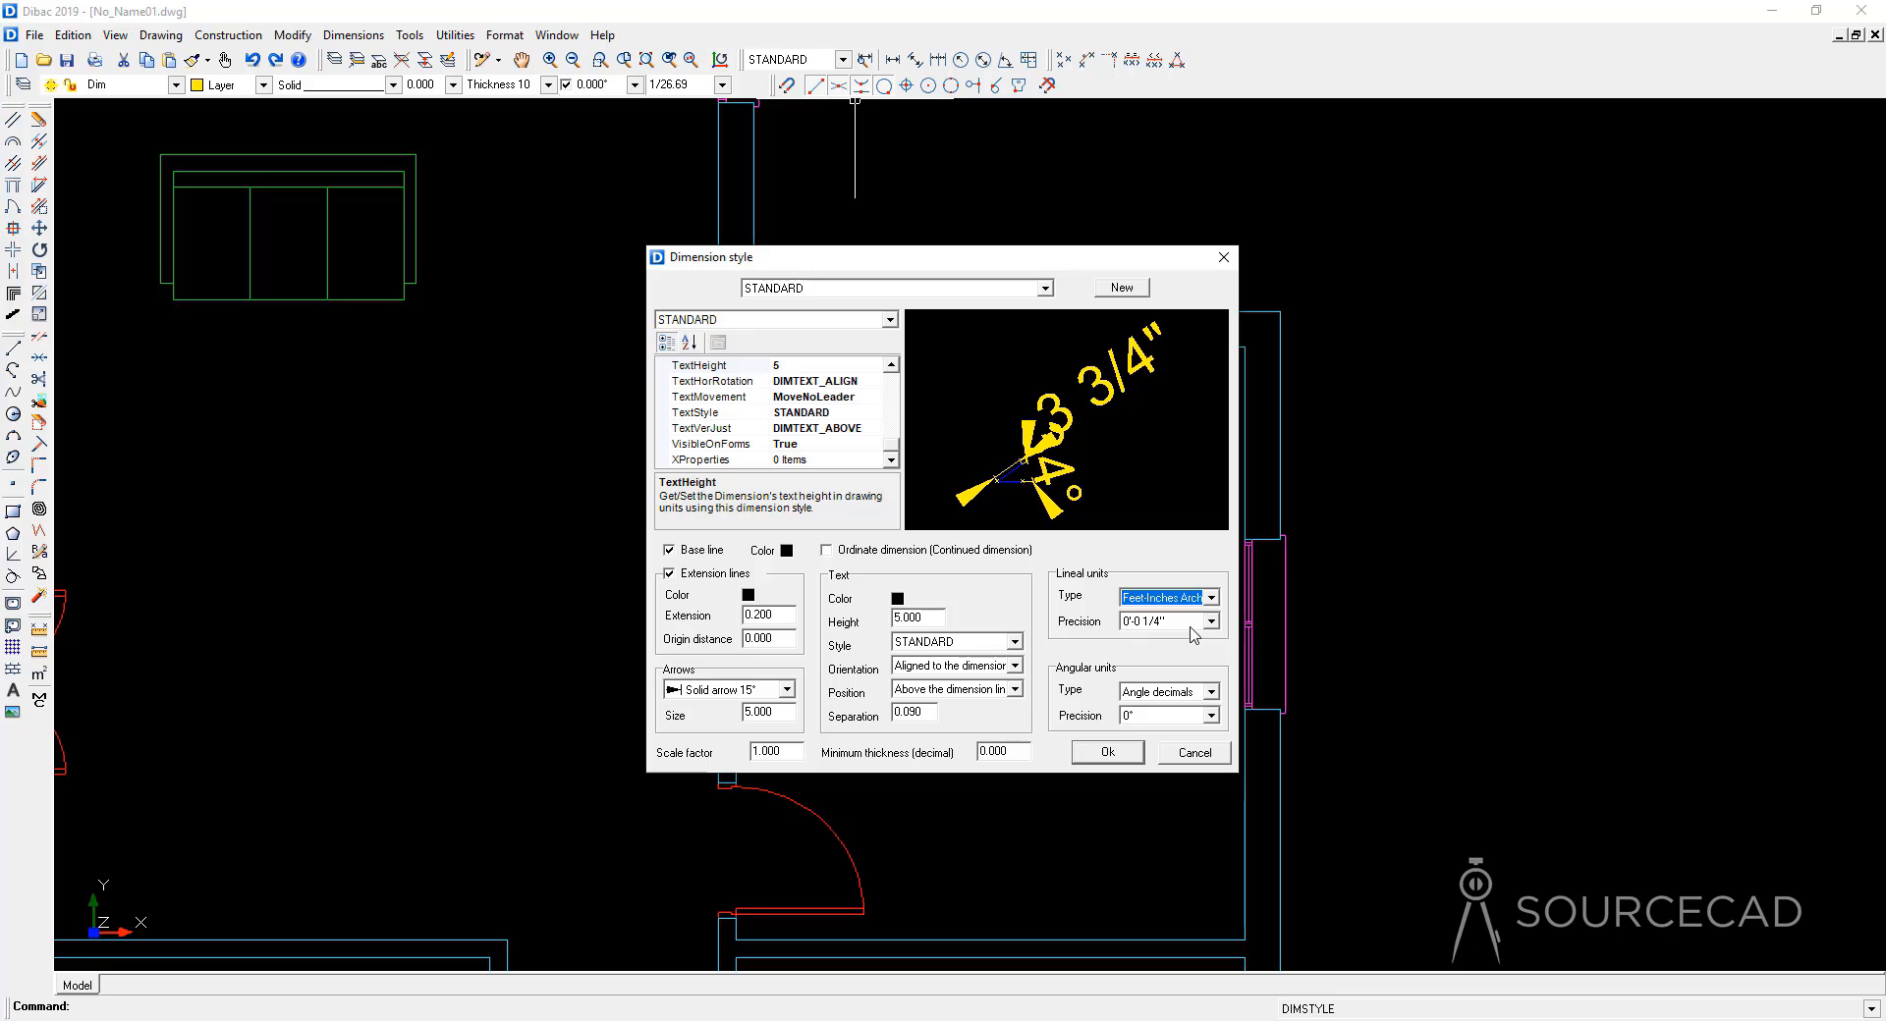
click(1118, 756)
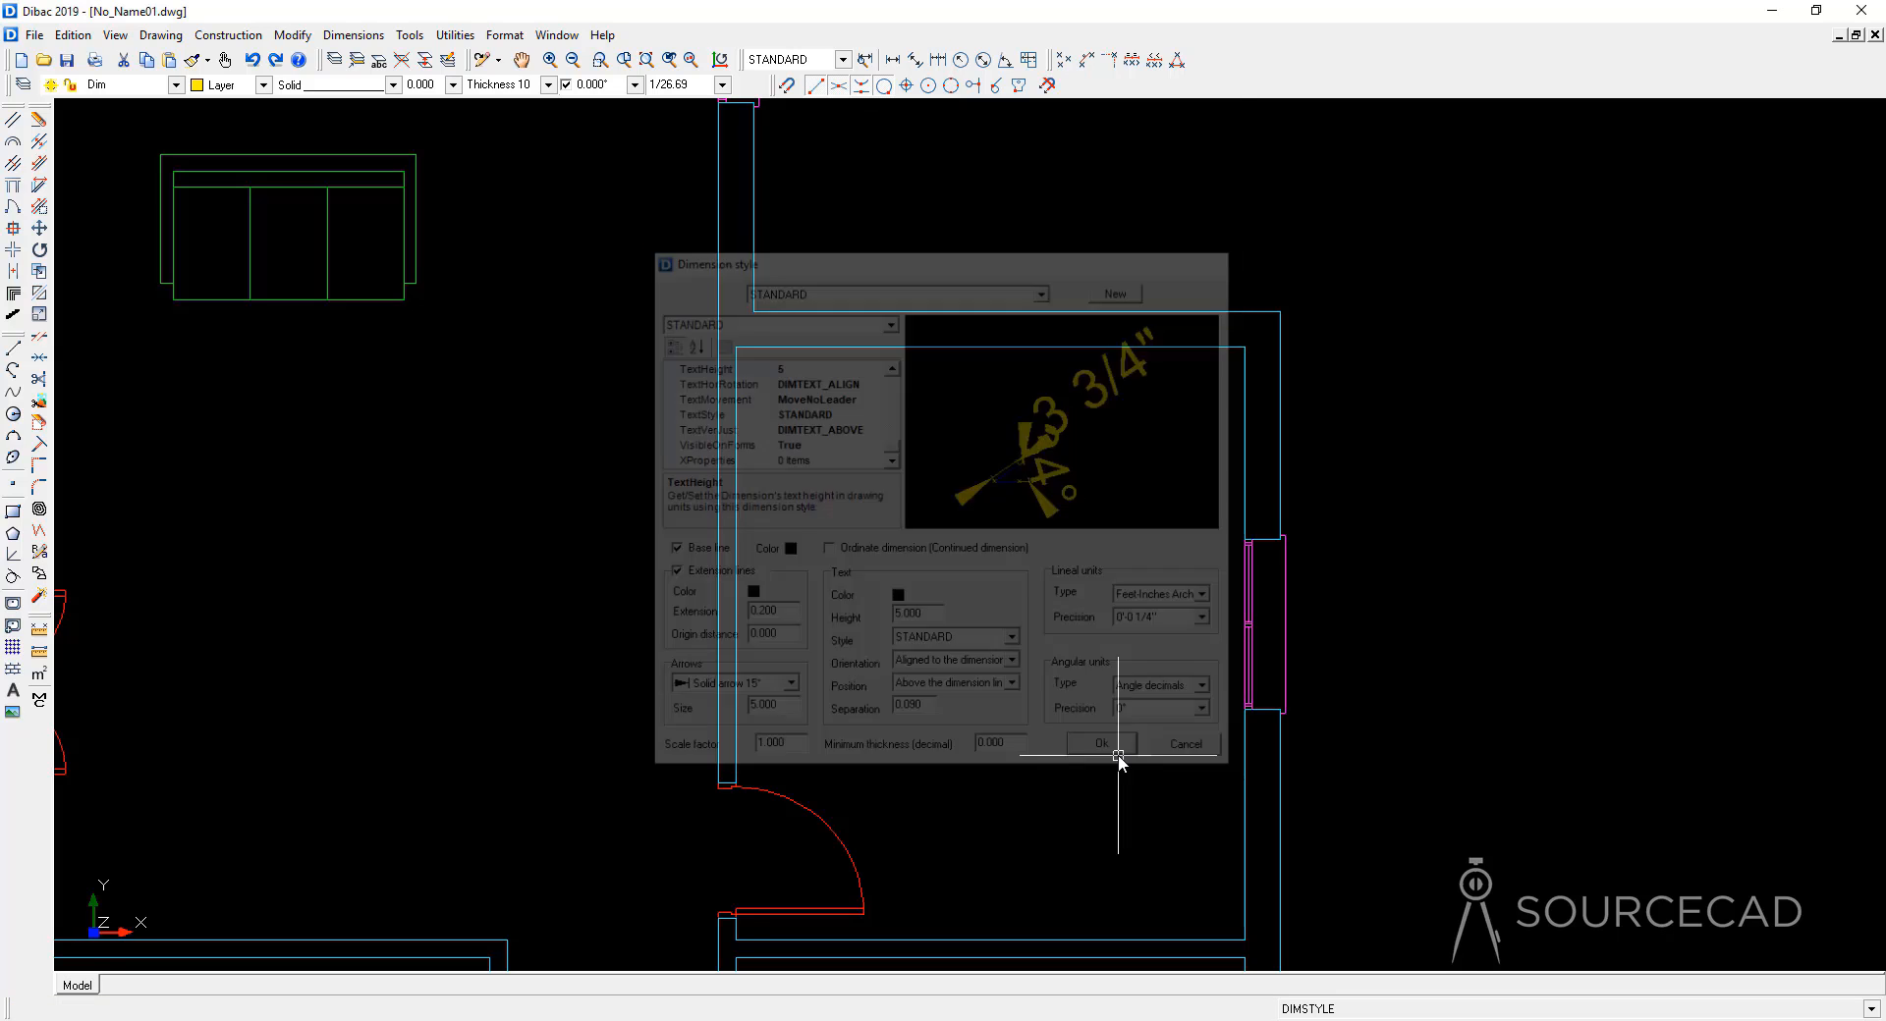
Step: Create automatic dimensions along a horizontal line crossing the whole plan just above the double door, through the curved room and upper right room
scroll(1090, 696, down, 6)
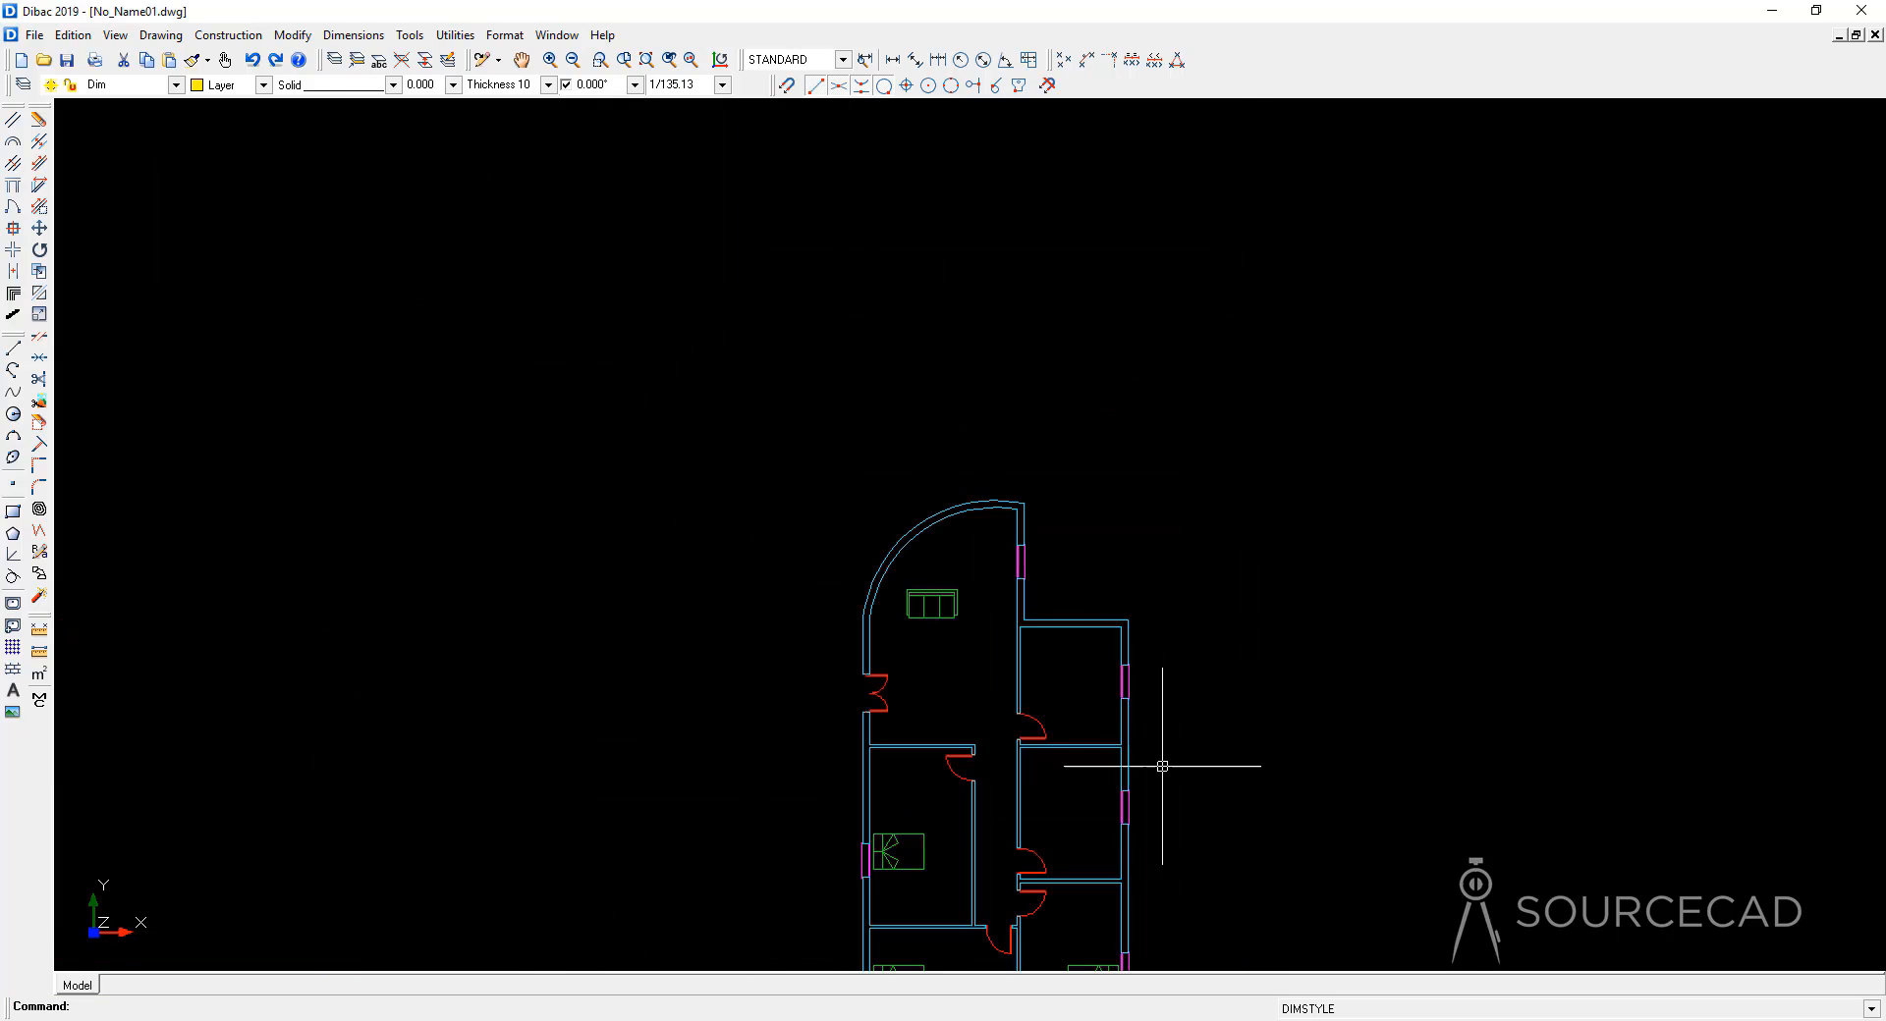
middle_drag(1166, 761, 1124, 597)
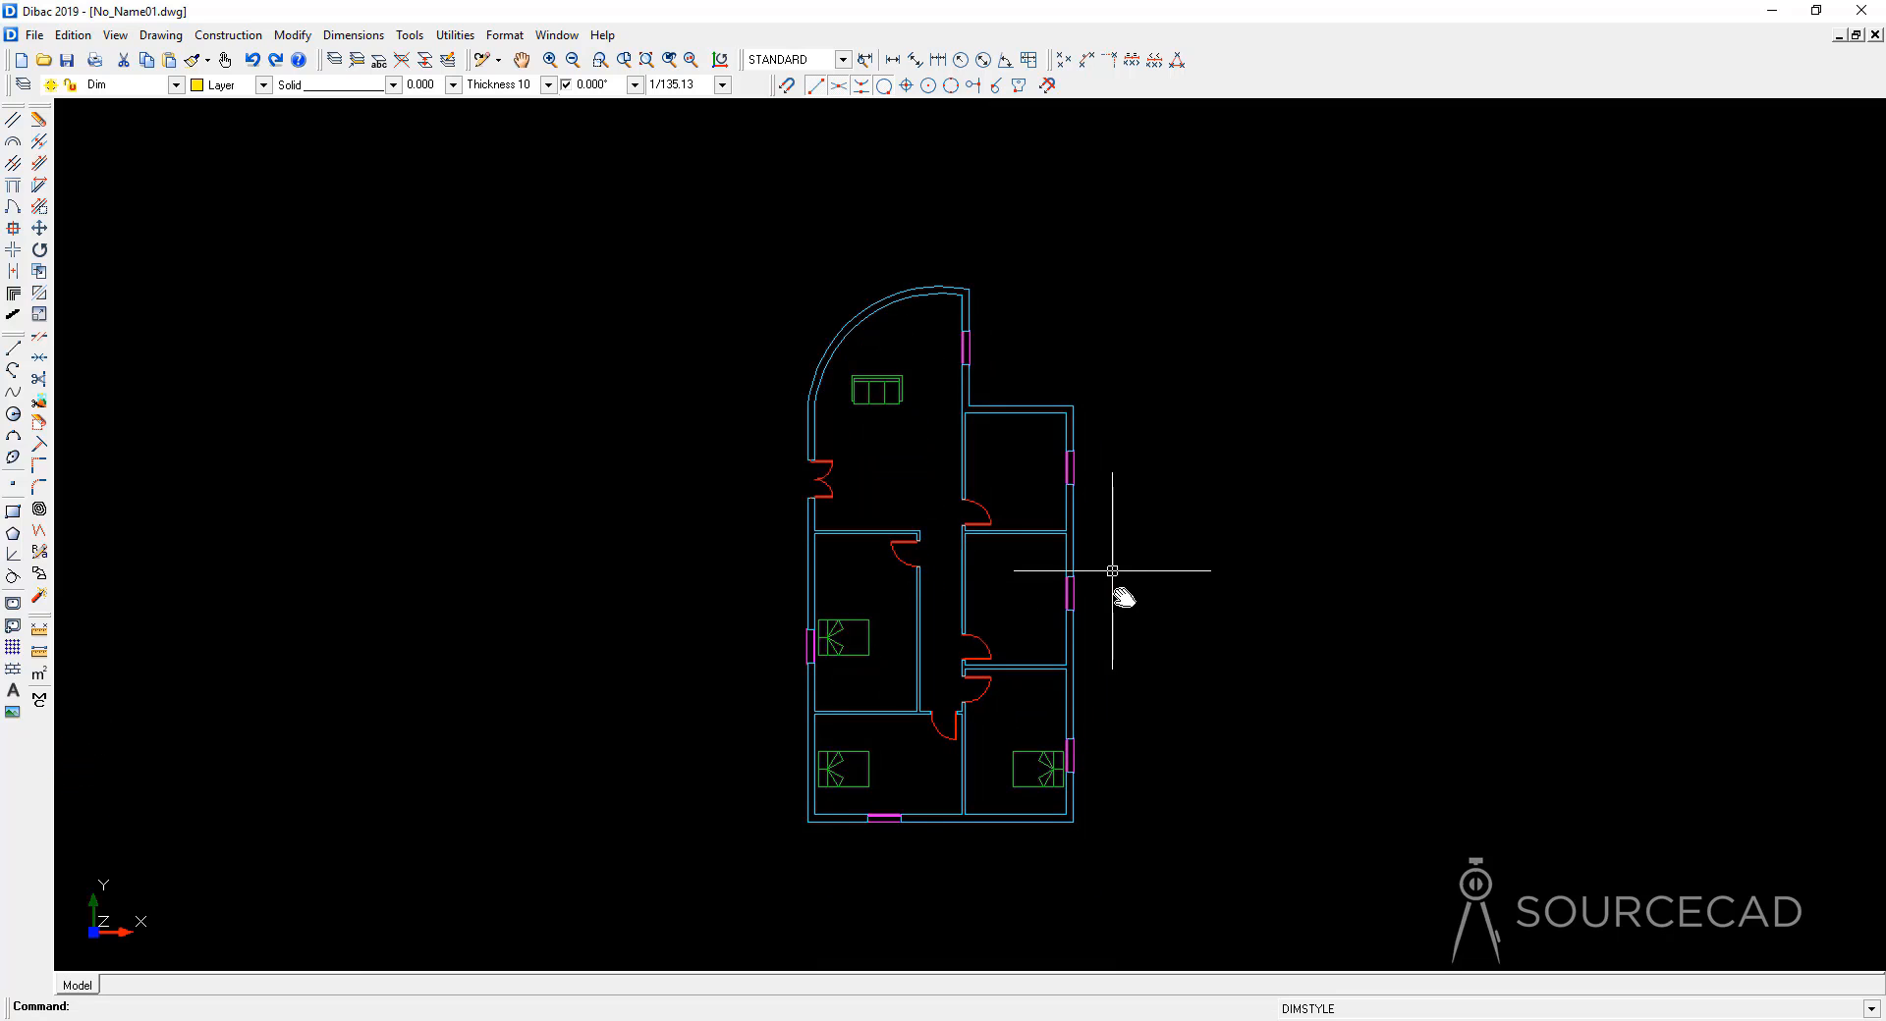
click(1028, 61)
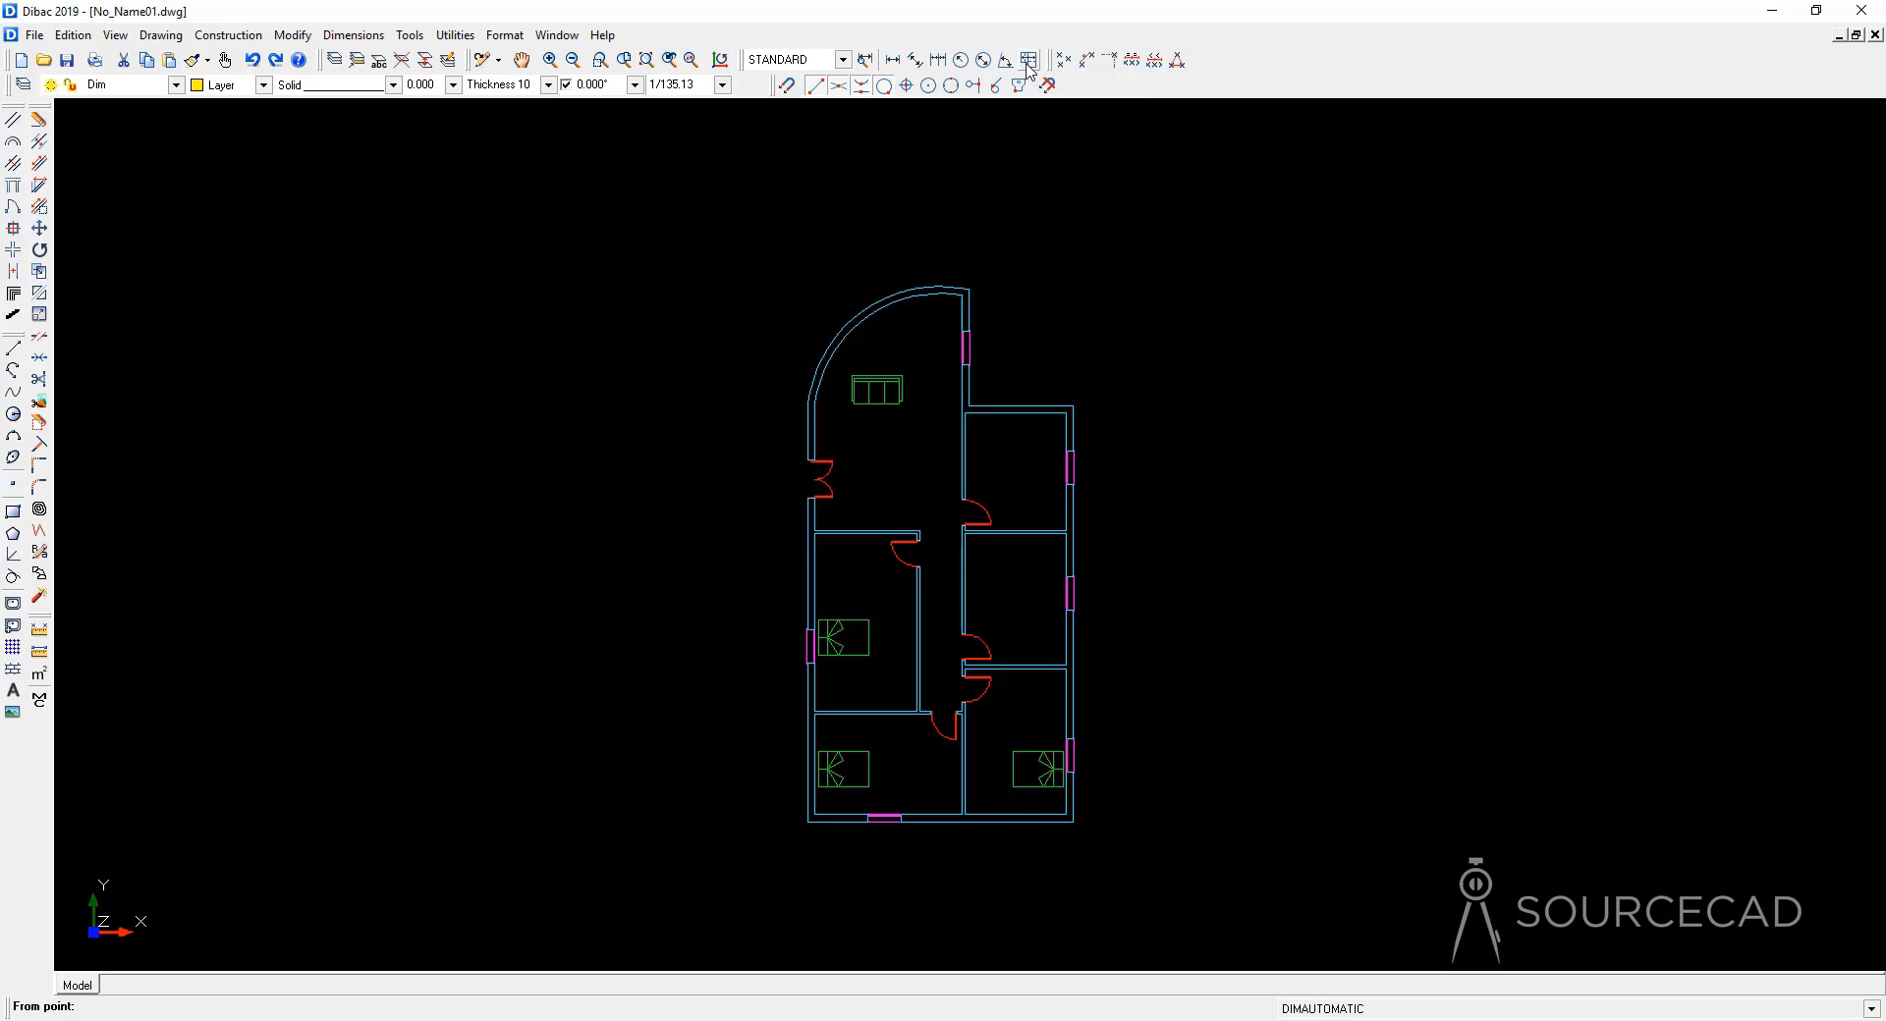
click(778, 430)
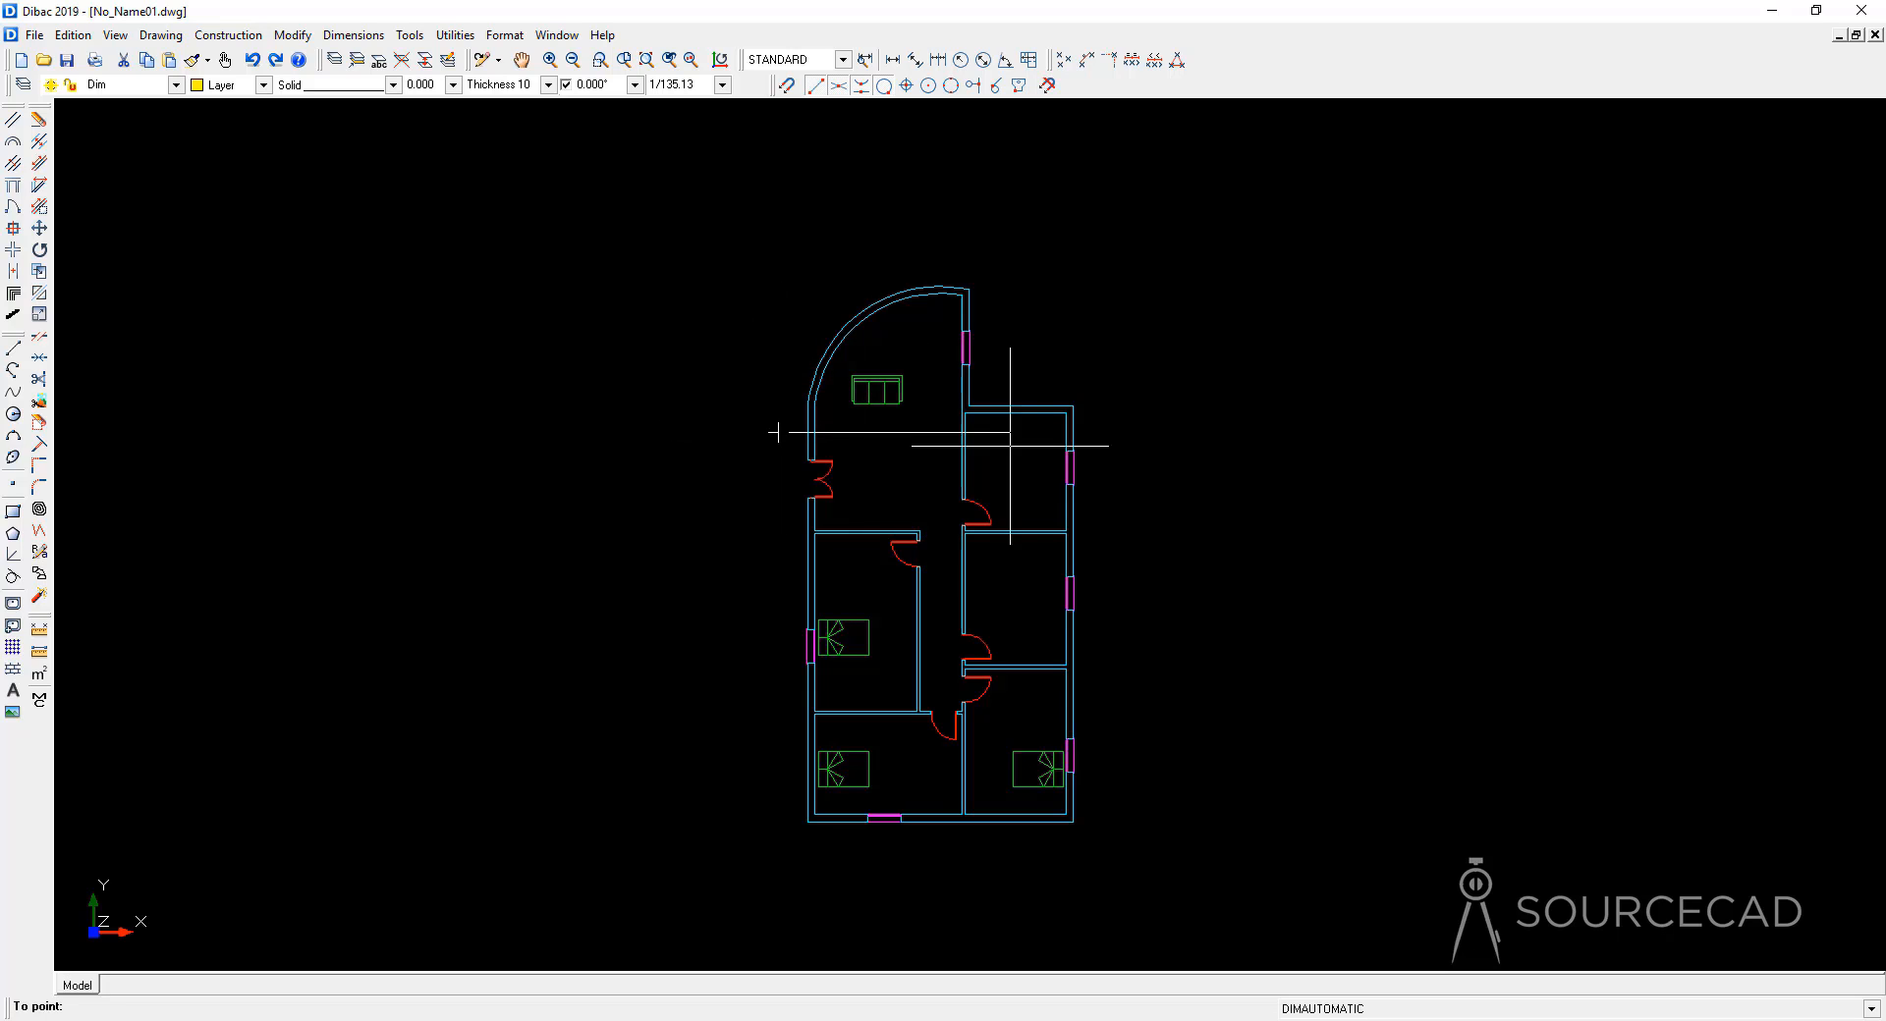
click(1090, 431)
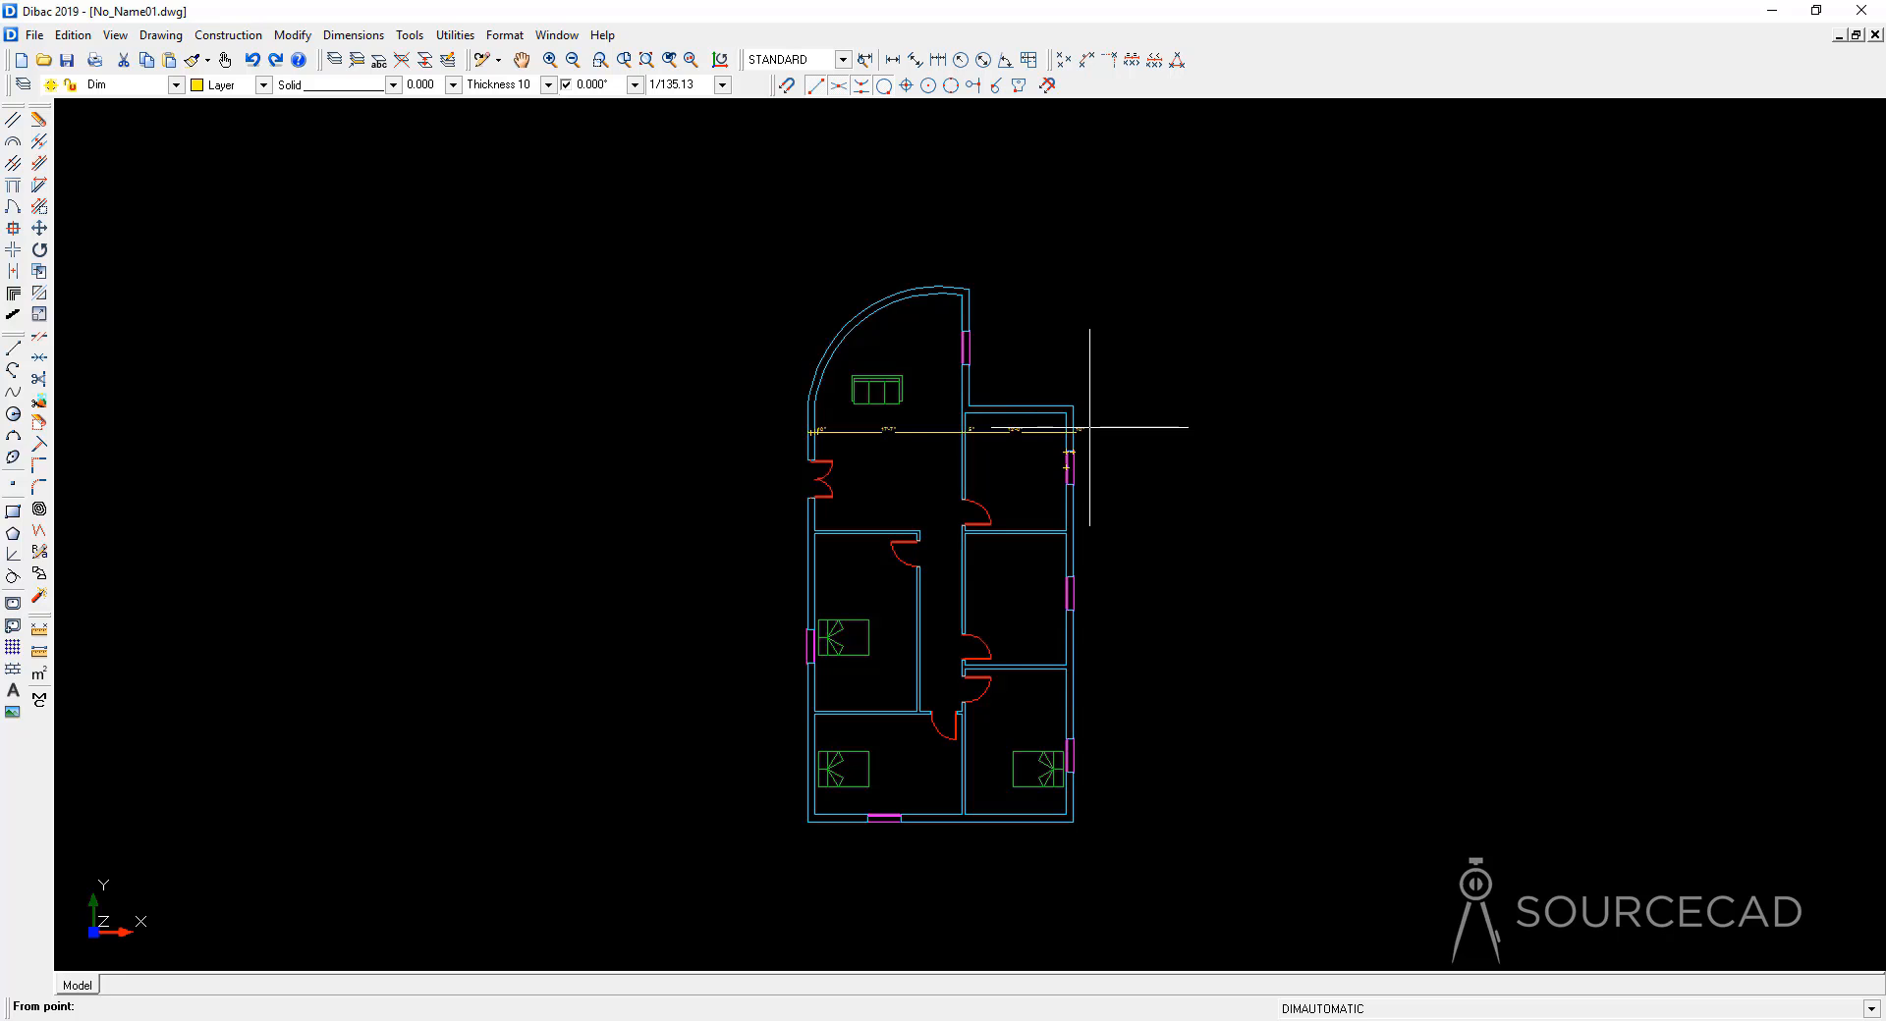
Step: Examine the wall thickness and room width dimensions in the automatic dimension row and end the dimension command
scroll(801, 437, up, 2)
scroll(801, 437, up, 3)
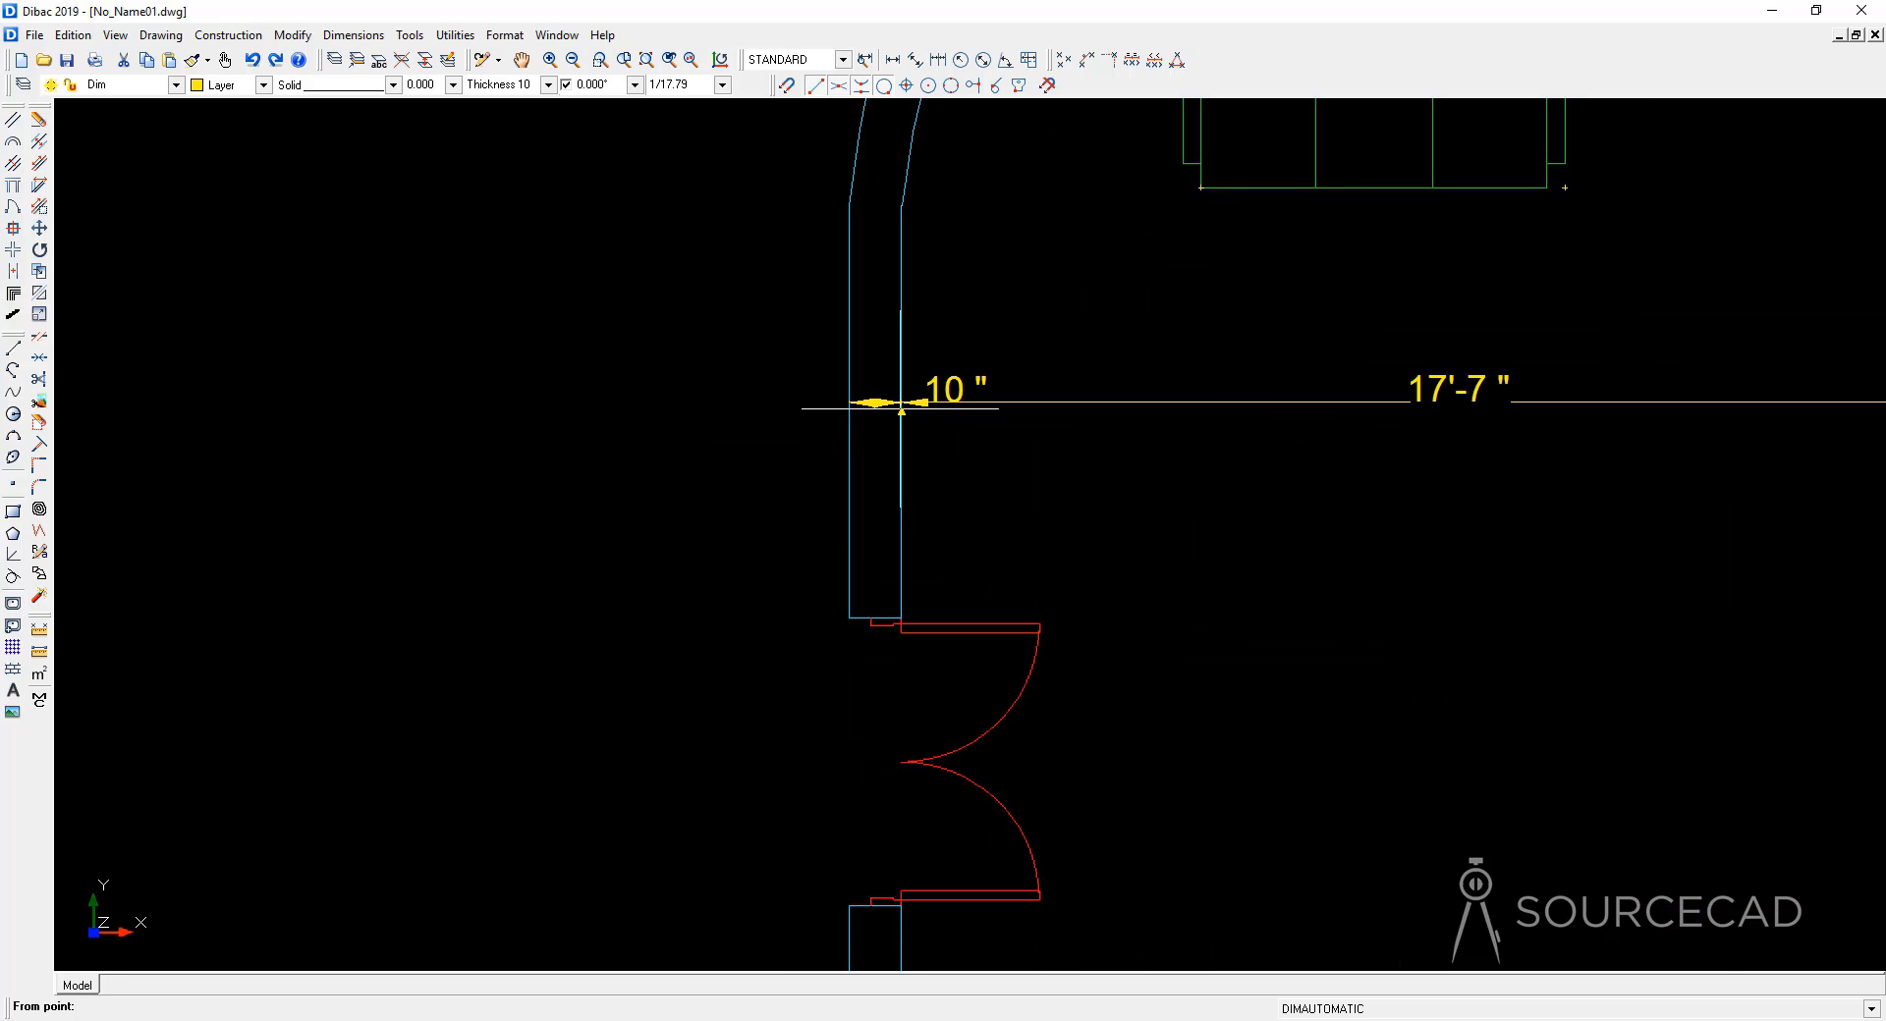
scroll(1424, 422, down, 3)
middle_drag(1424, 422, 910, 419)
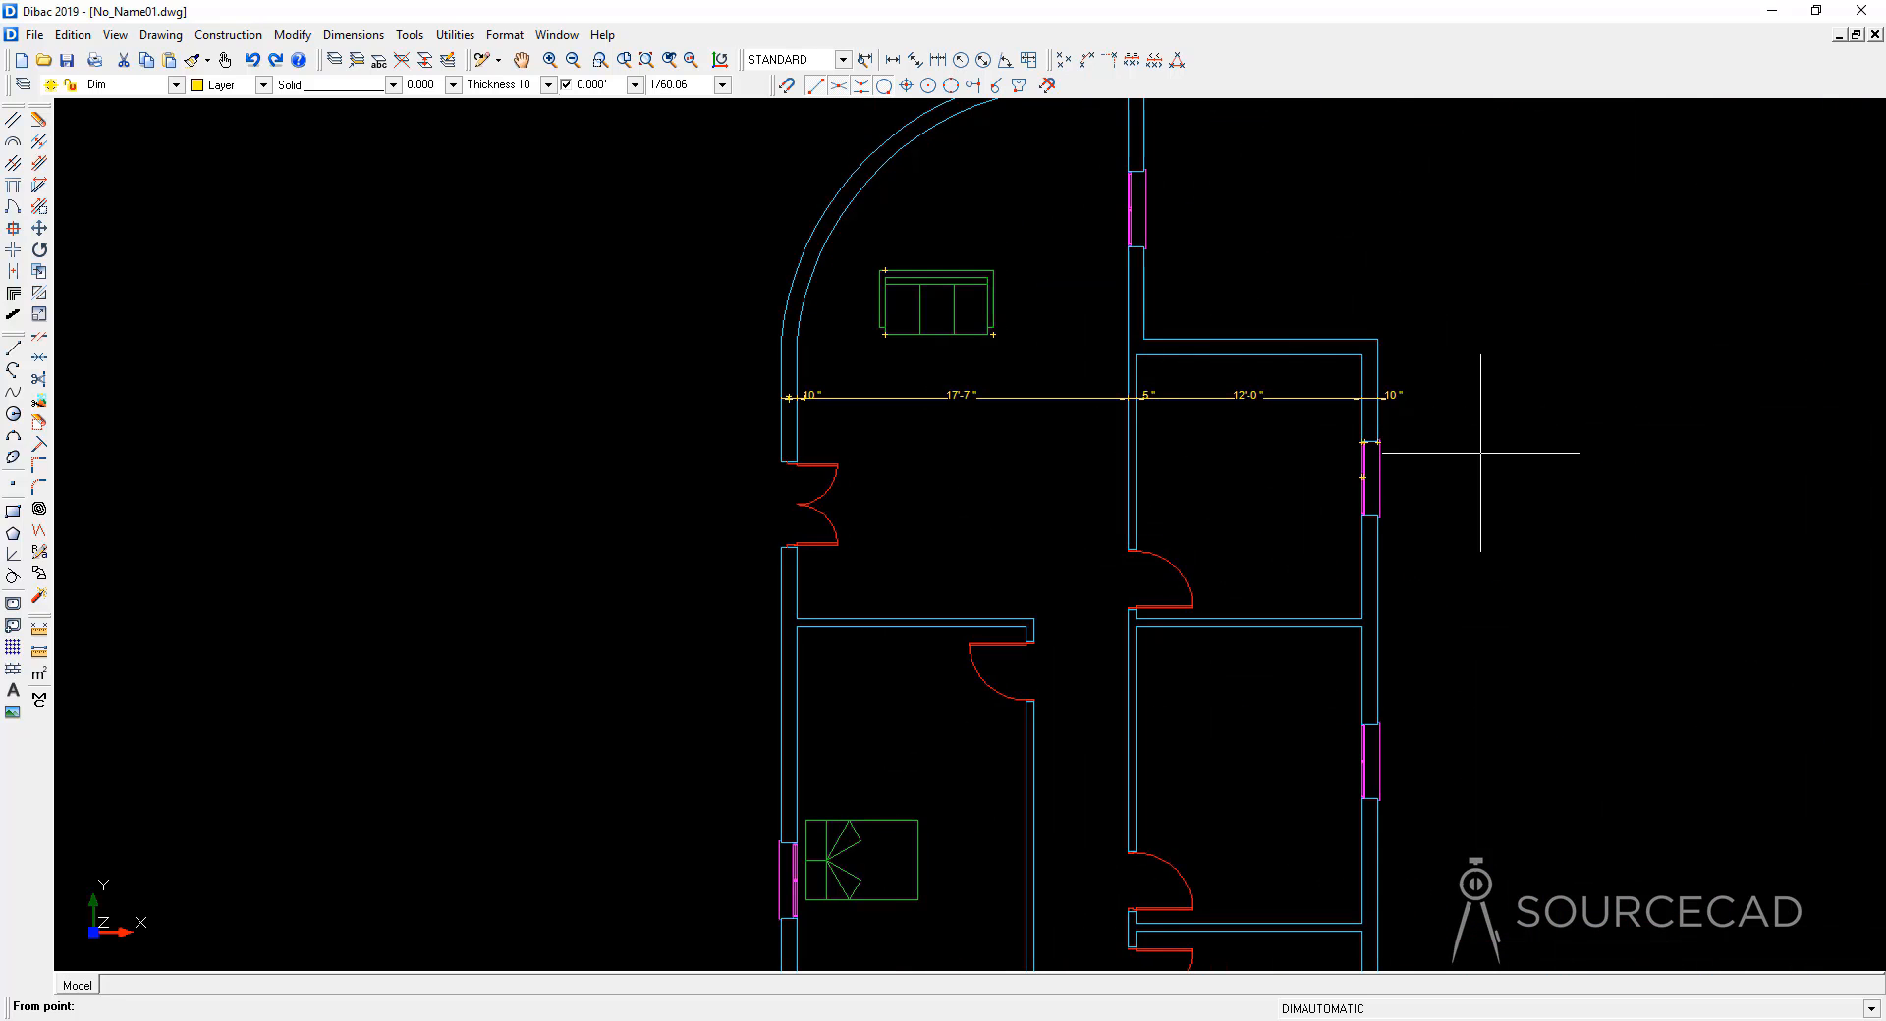
key(Escape)
scroll(1391, 411, up, 2)
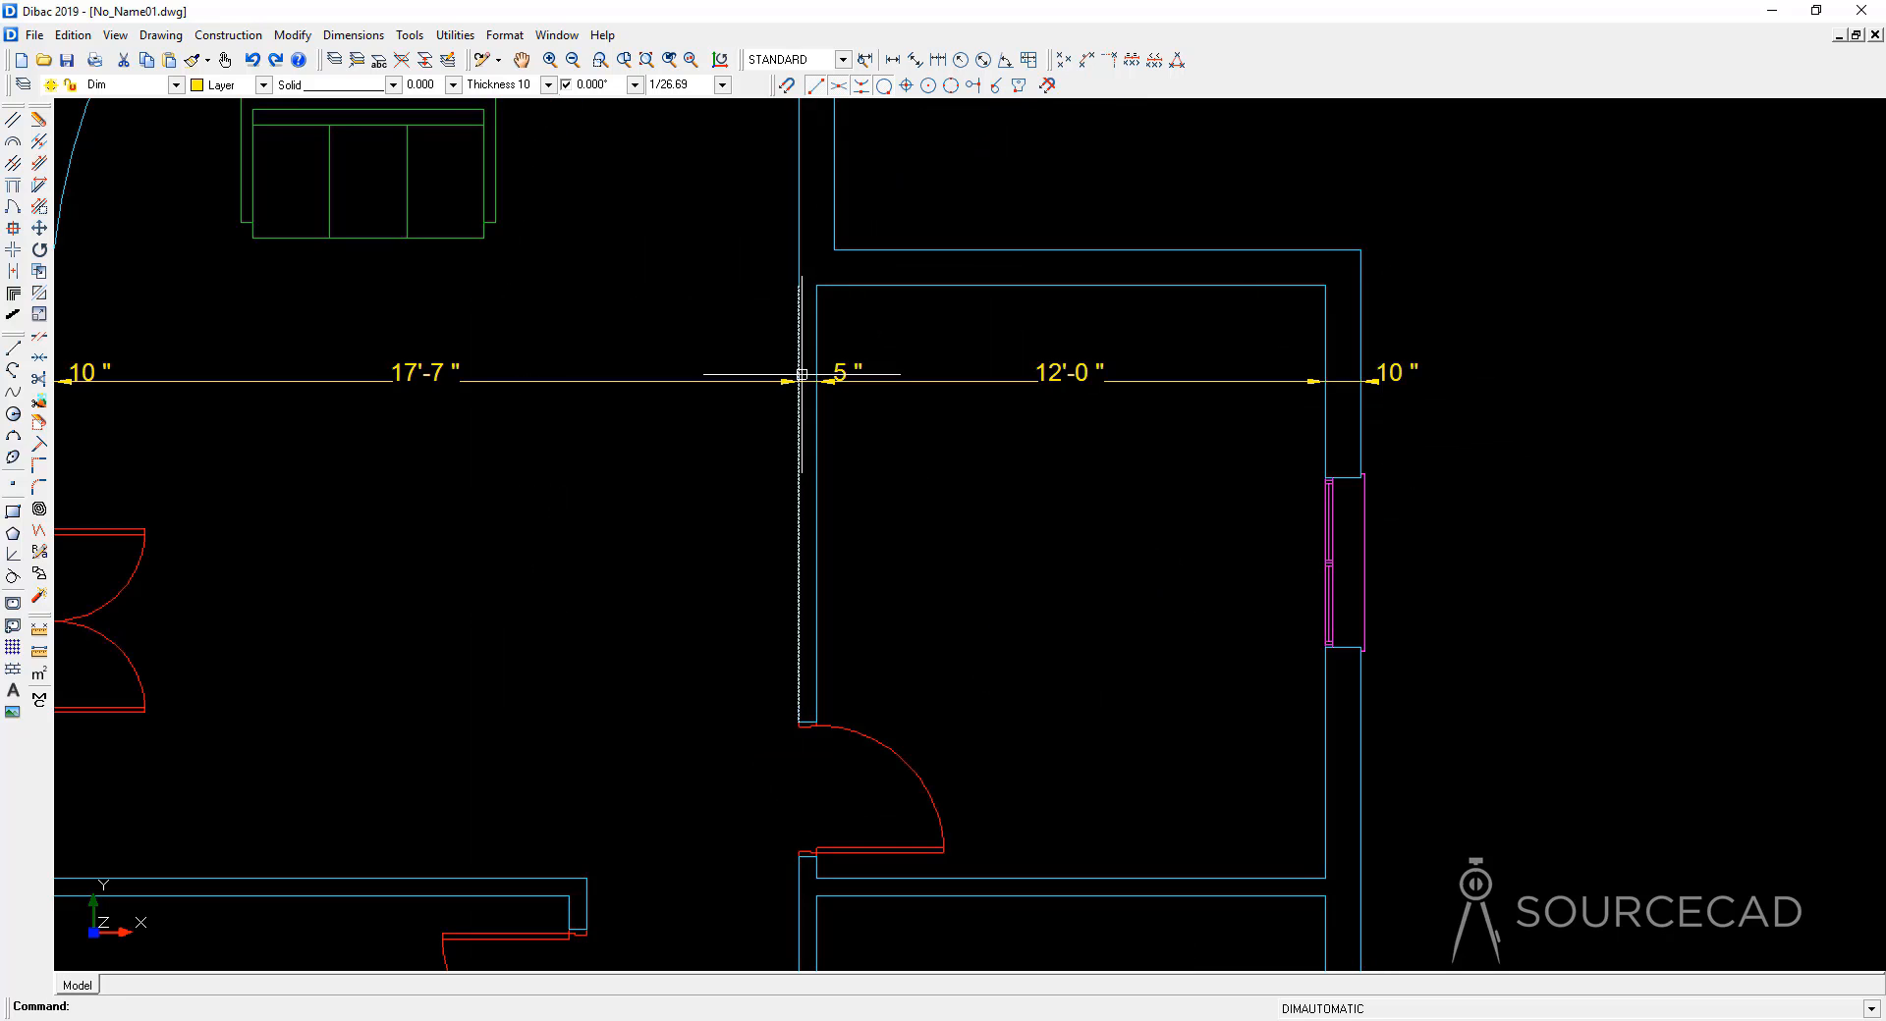
scroll(800, 380, down, 1)
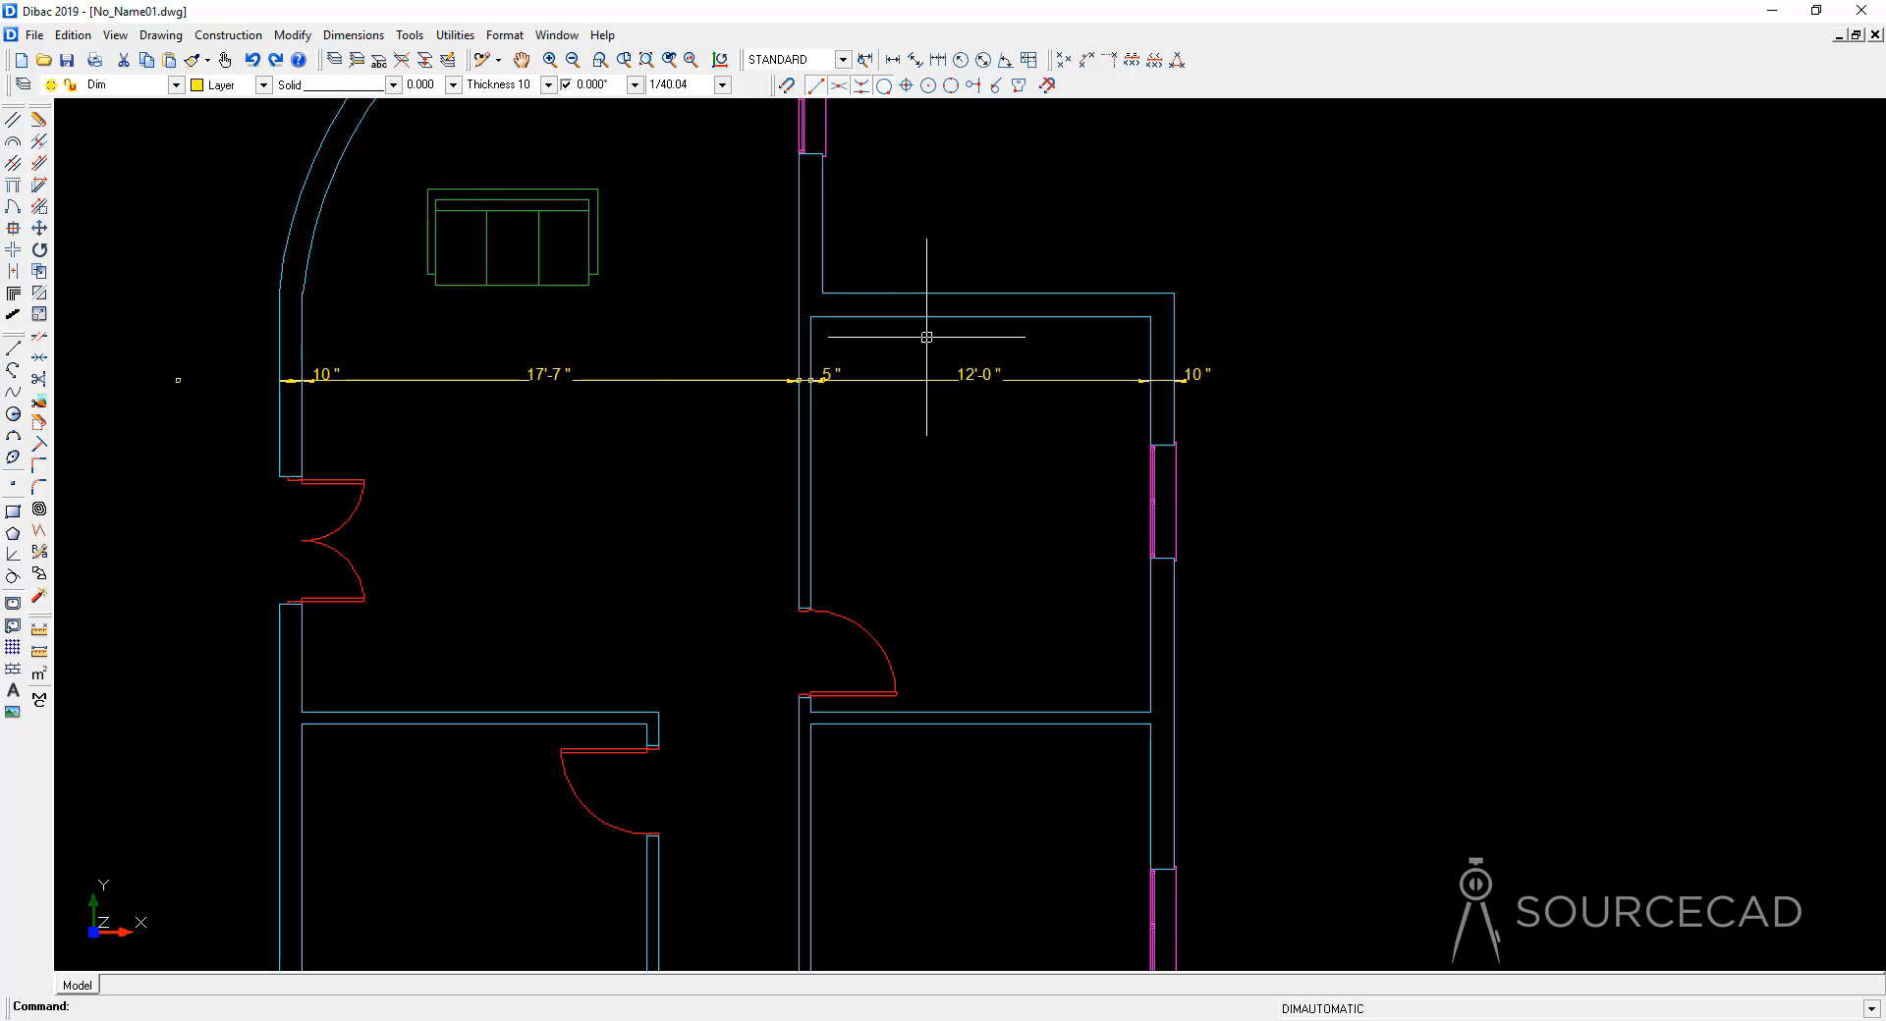
Step: Delete the automatic dimension row and set the STANDARD dimension style's minimum thickness to 10
key(Delete)
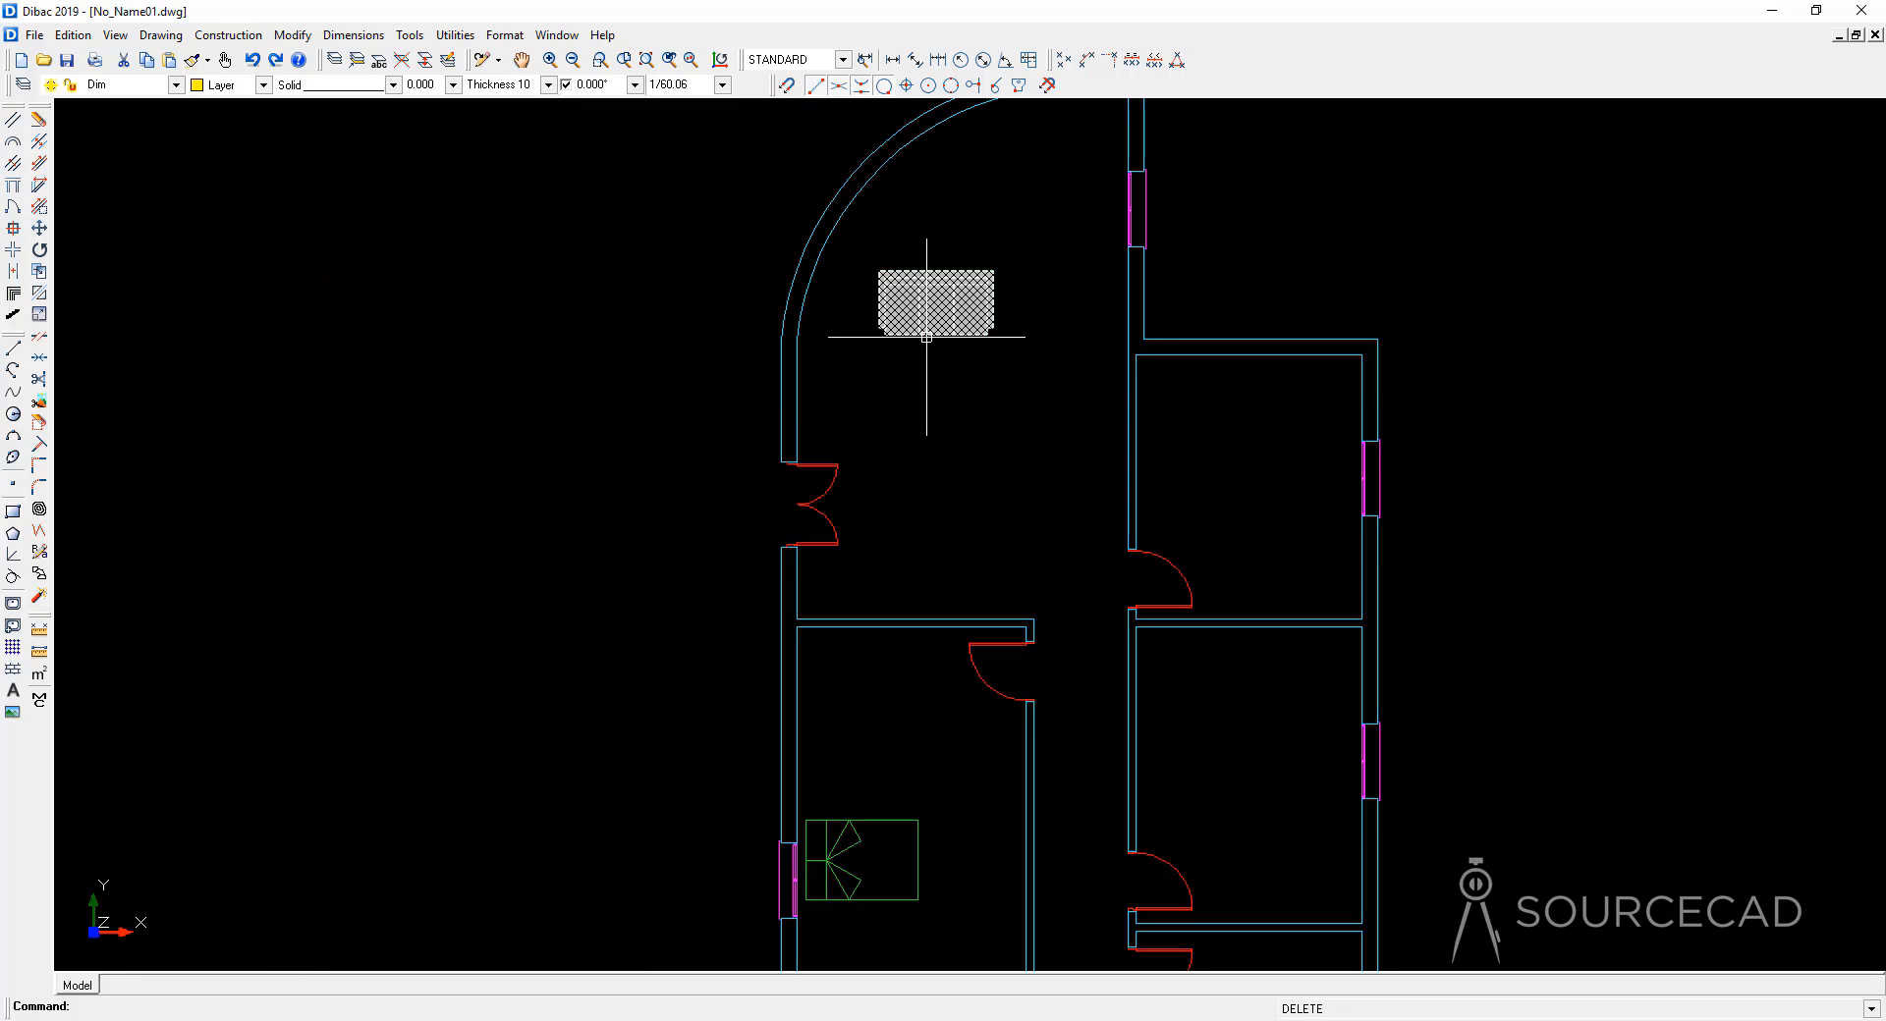
click(865, 59)
drag(1010, 752, 810, 760)
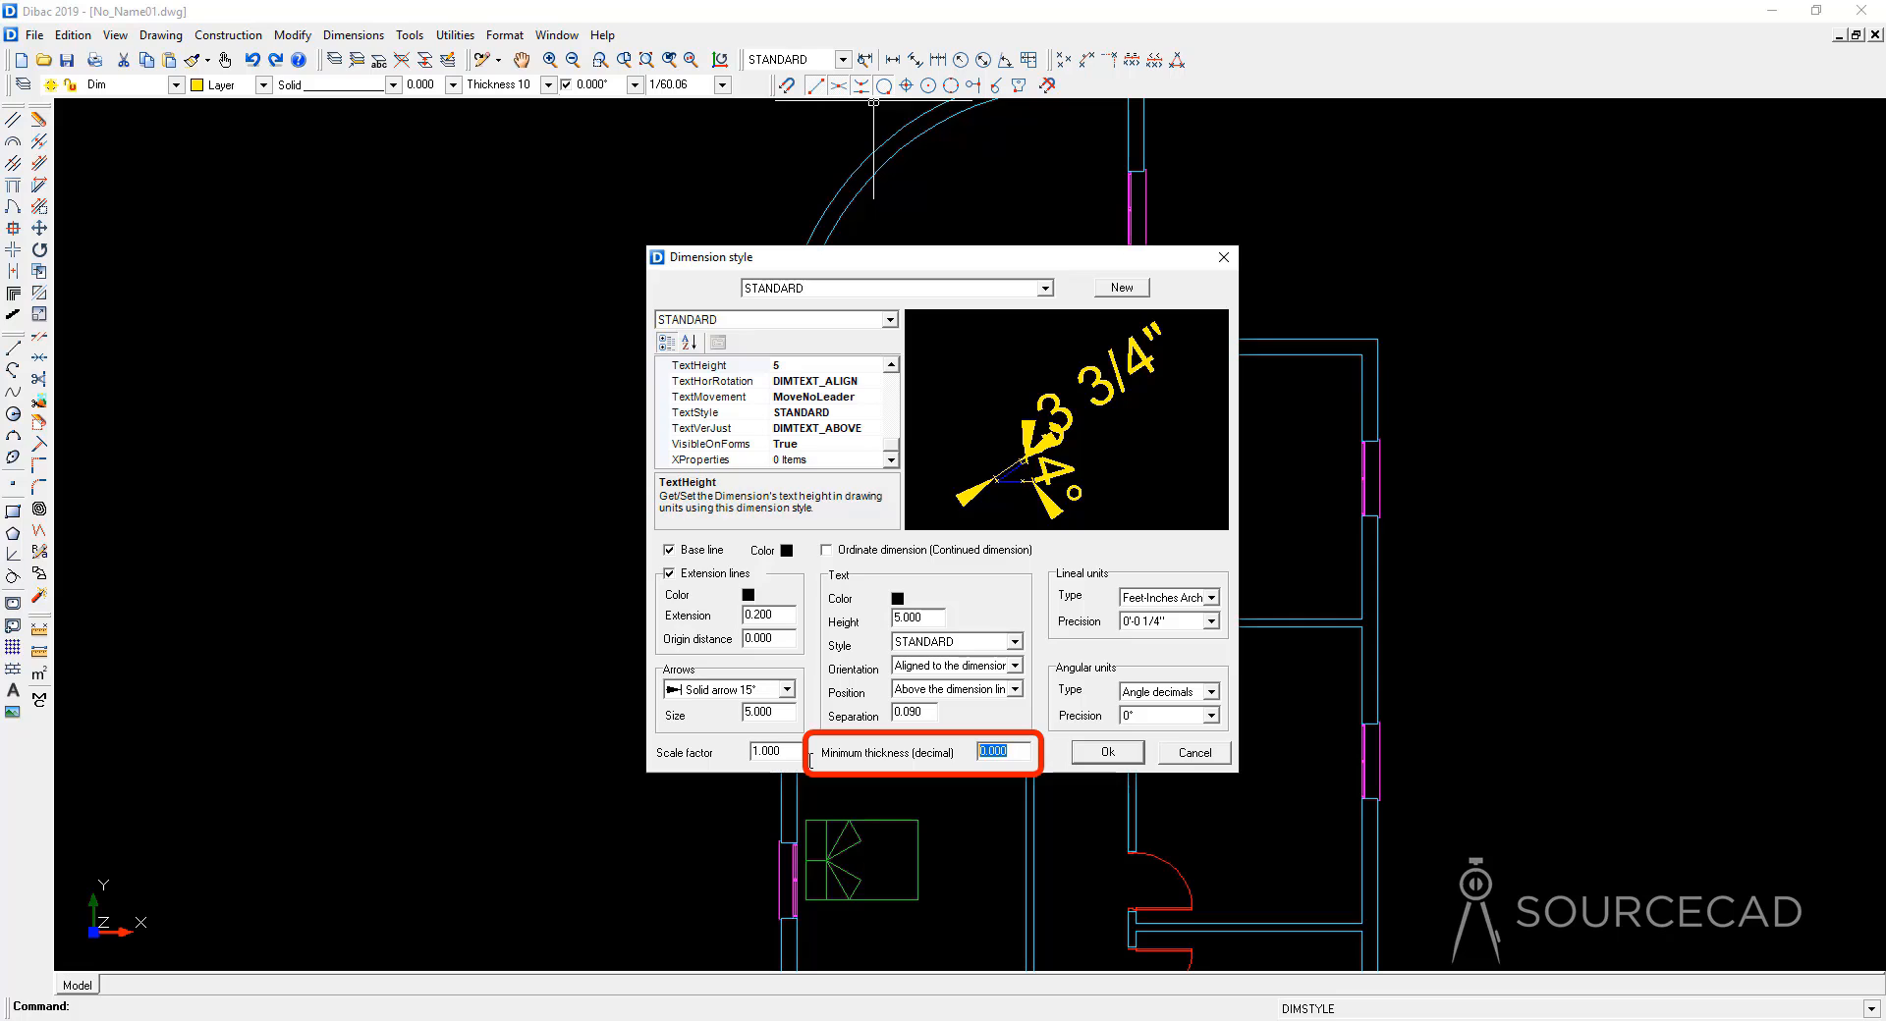
text(1)
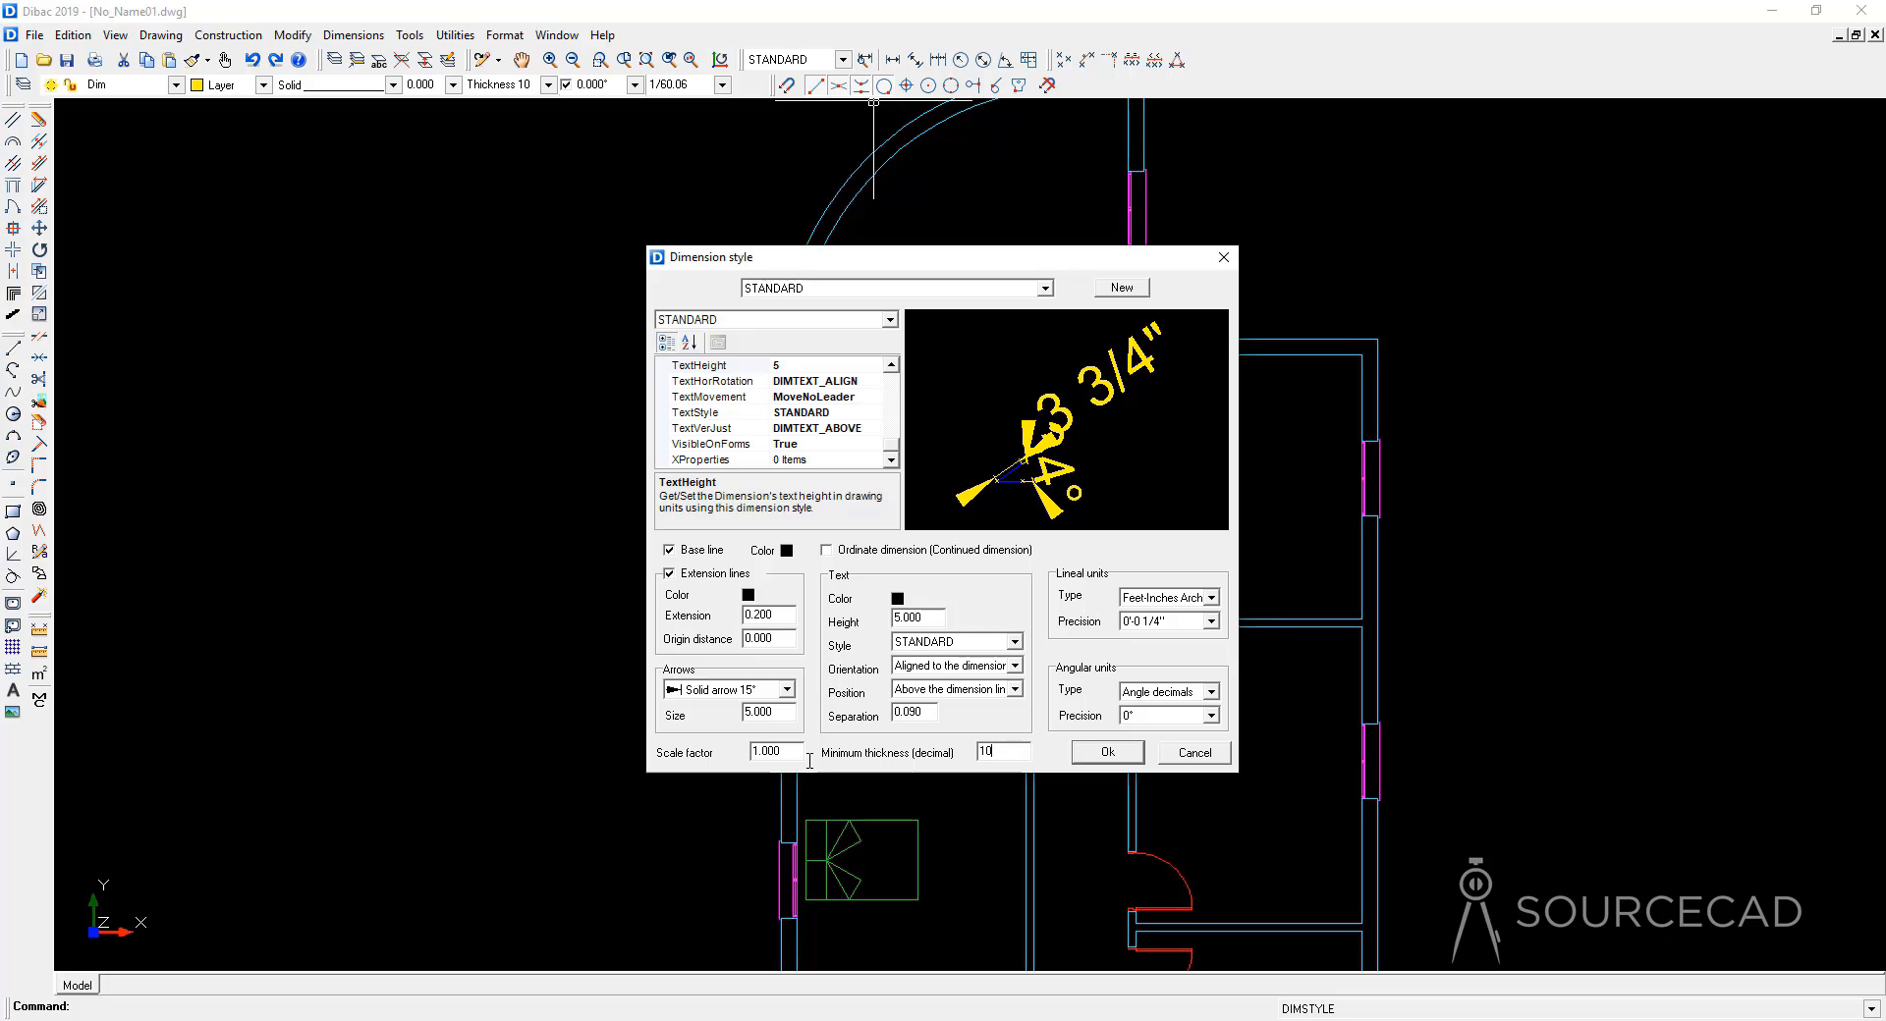
text(0)
click(1107, 752)
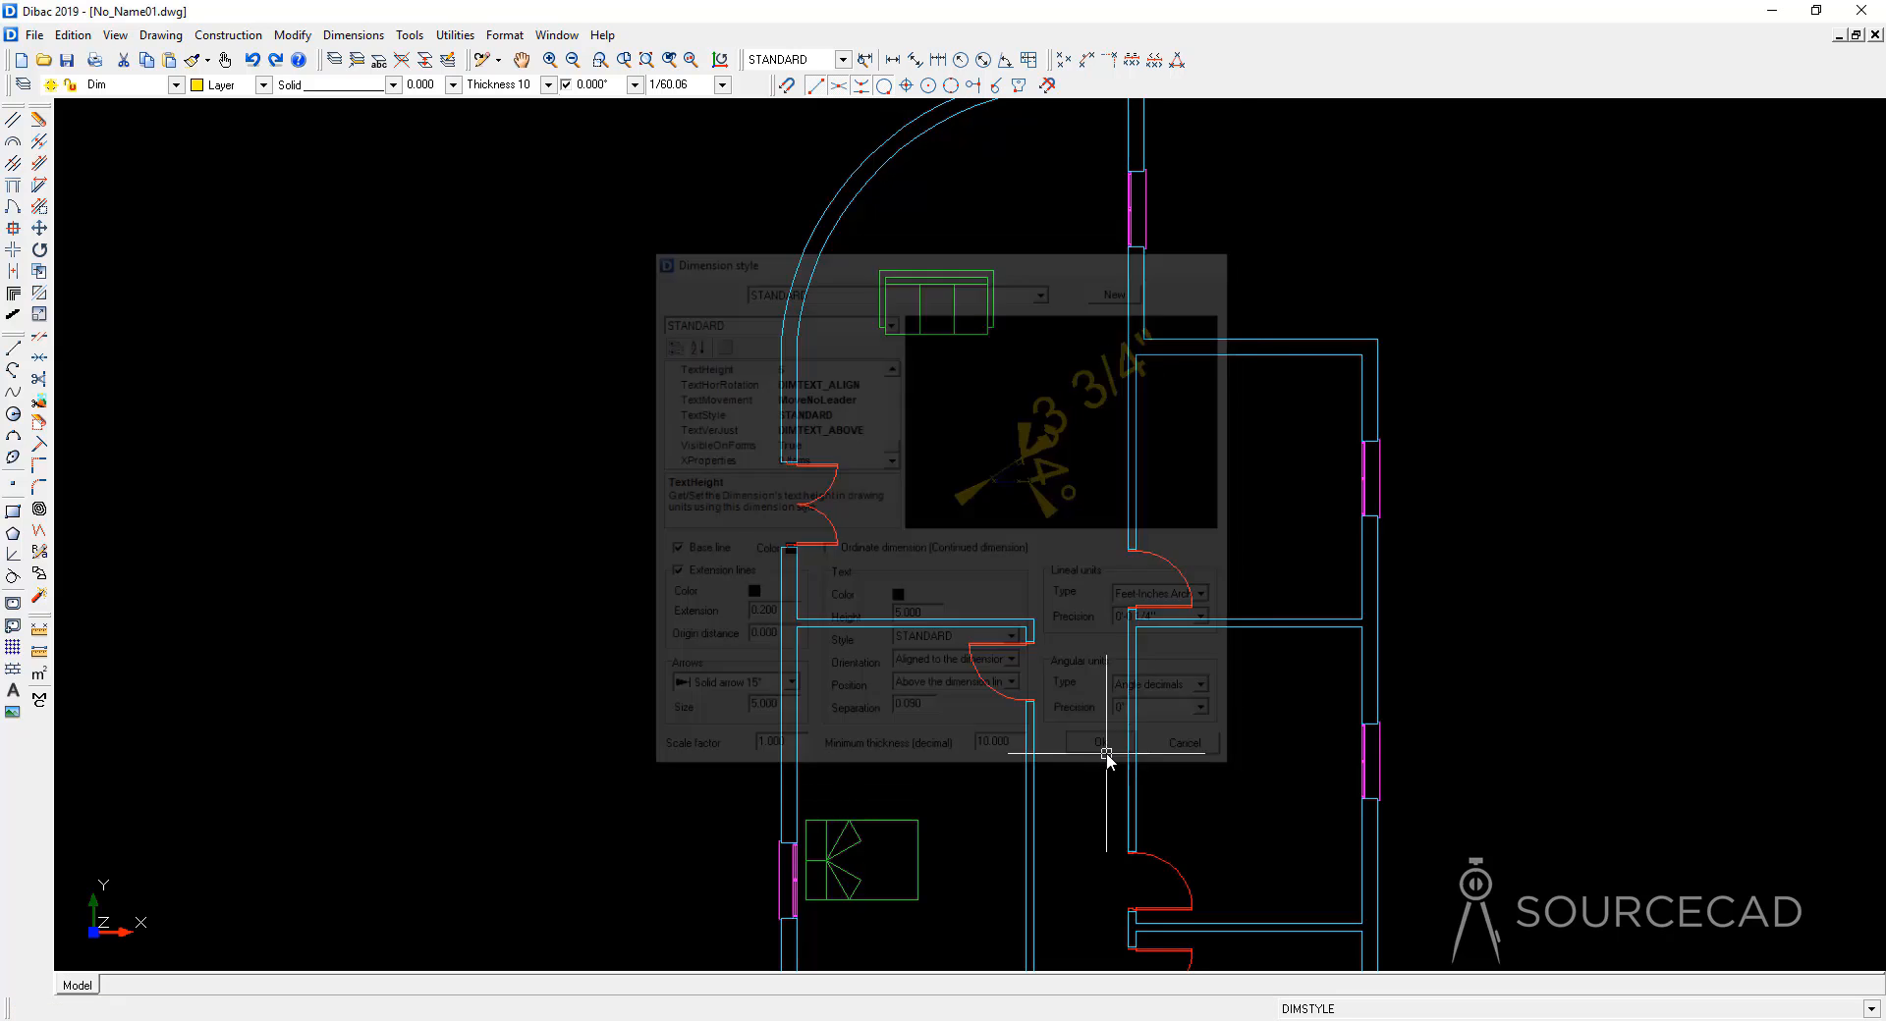
Step: Create automatic dimensions along a horizontal line just above the double door, crossing the curved room and the upper right room
click(1029, 60)
click(728, 389)
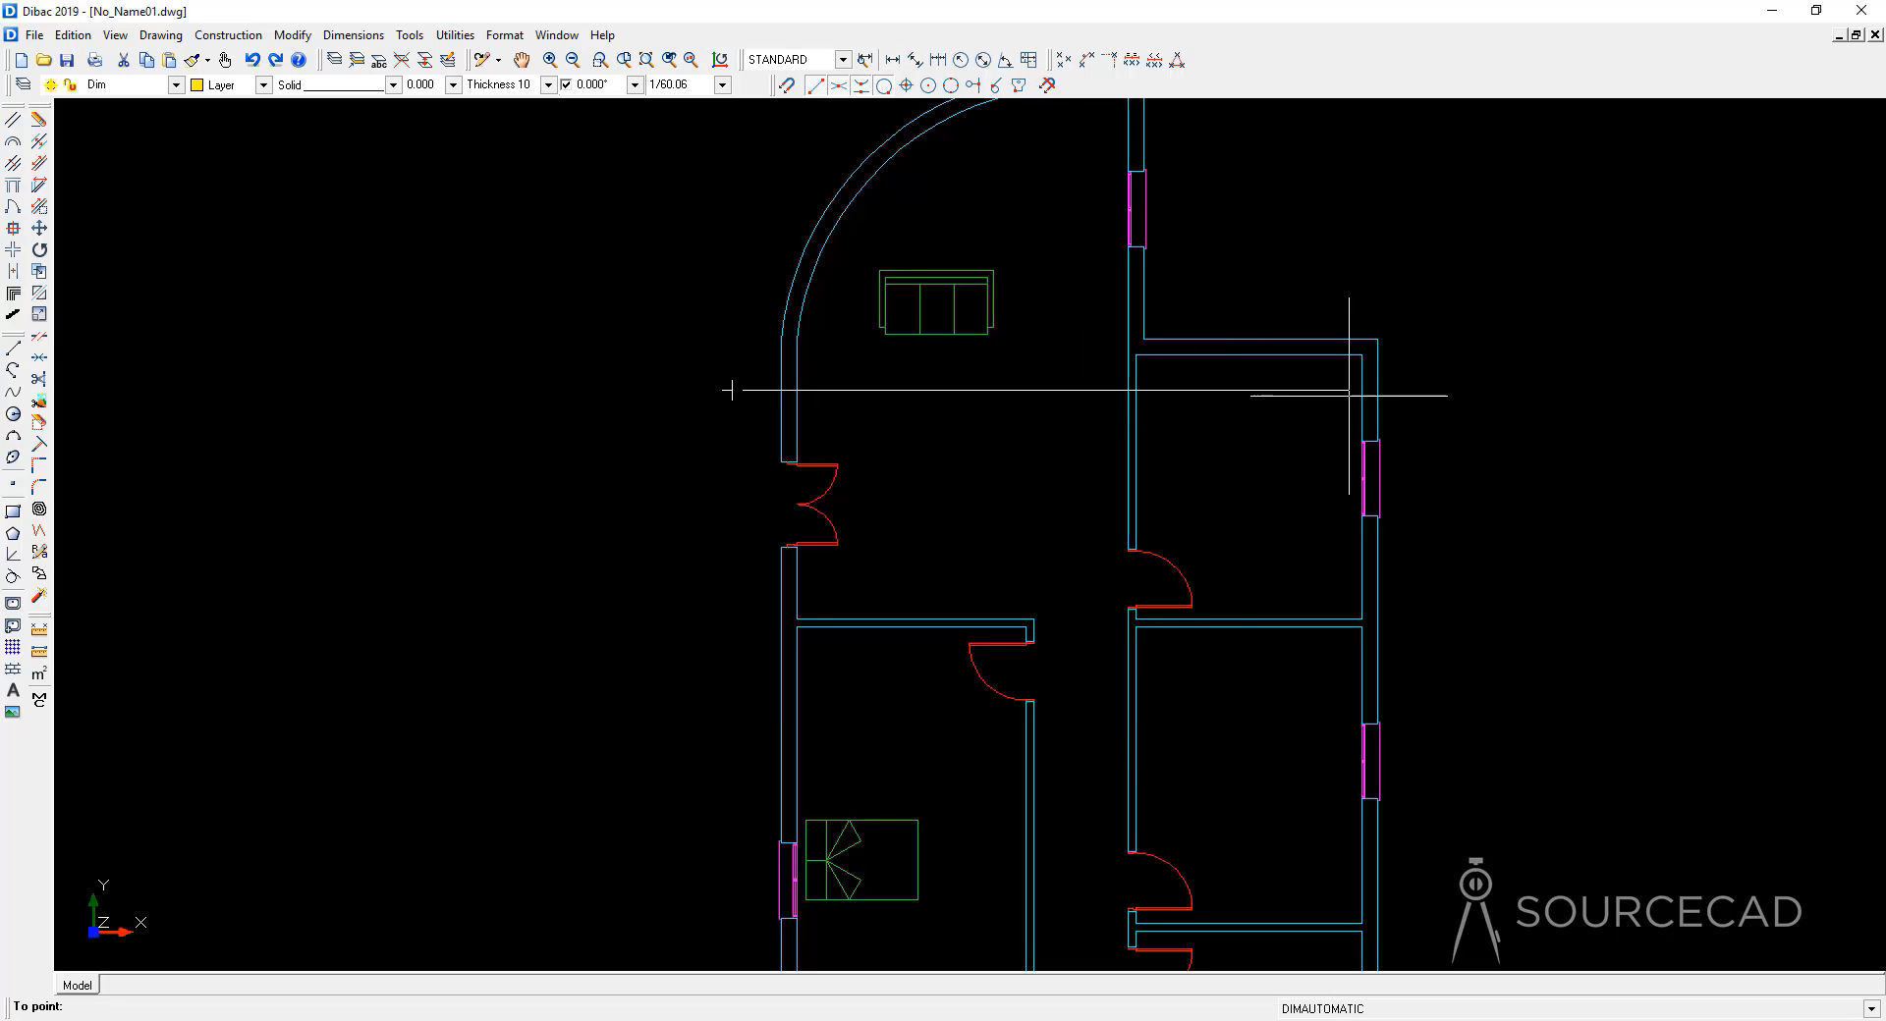
click(1410, 388)
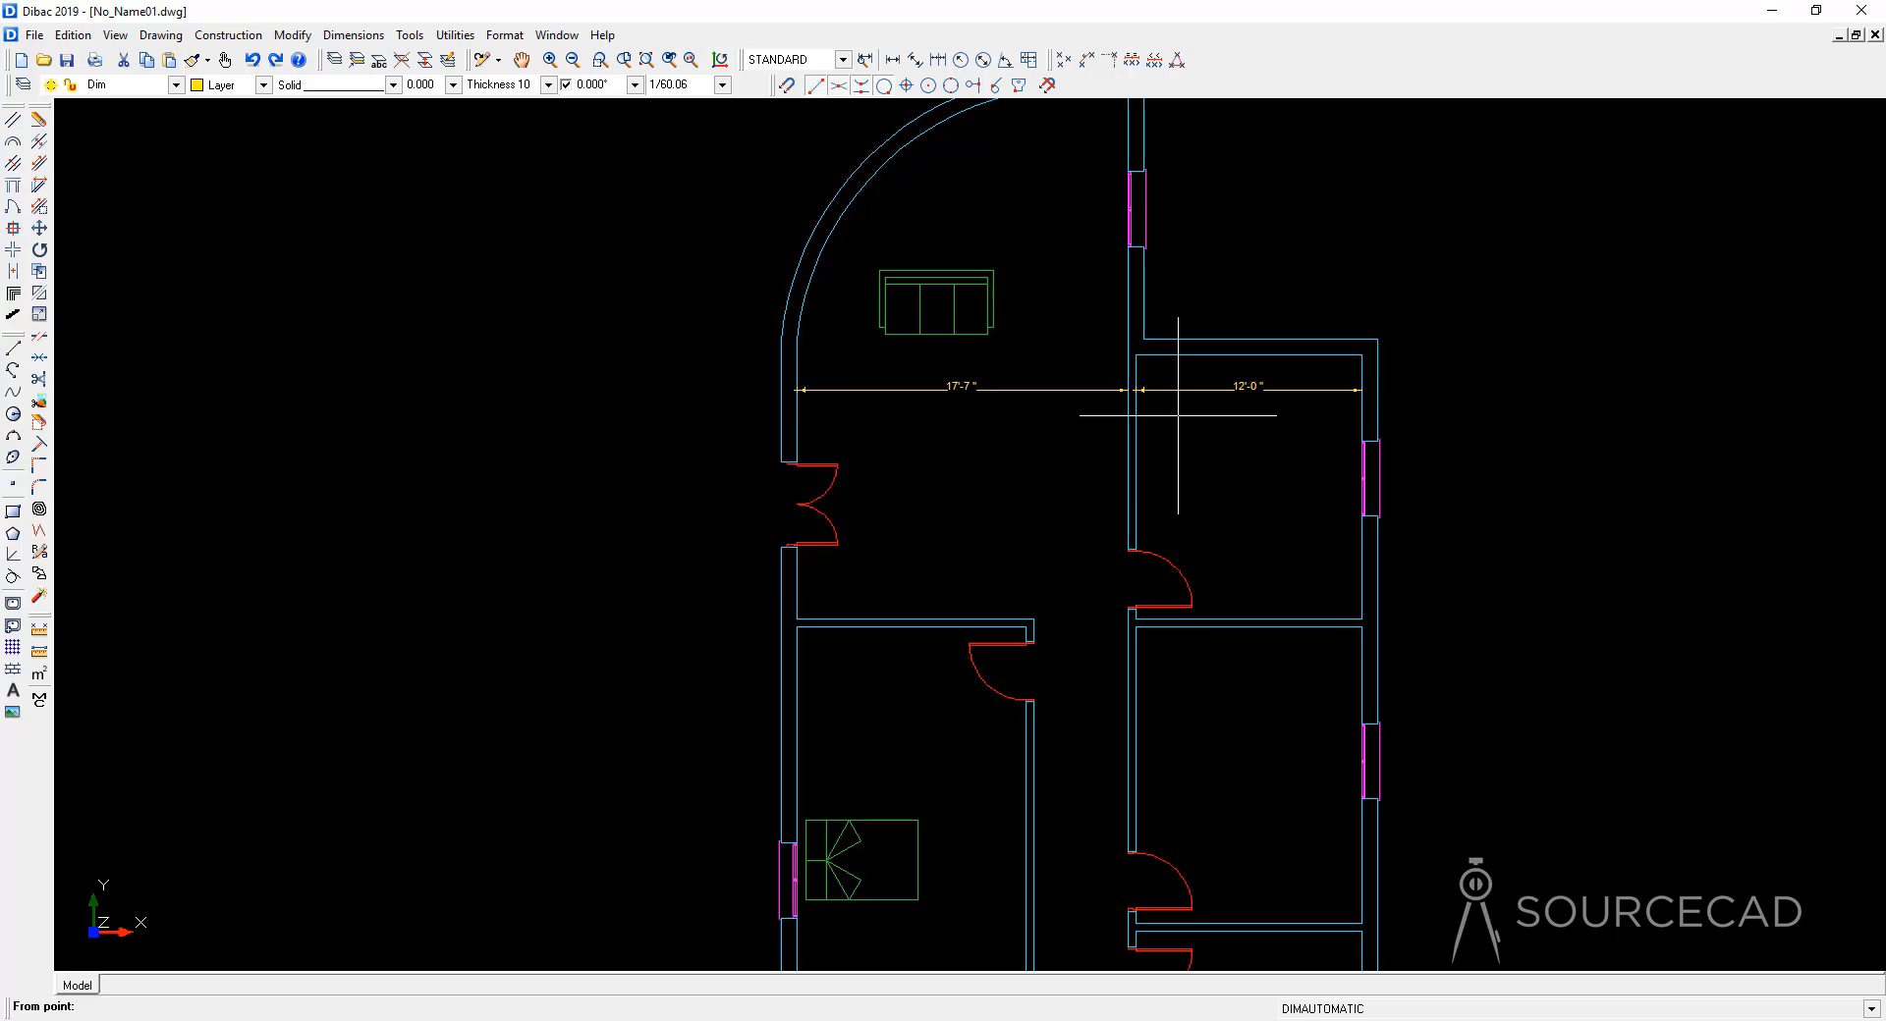
key(Escape)
Step: Create automatic dimensions along a vertical line through the three right-hand rooms, from above the top wall to below the bottom wall
scroll(1178, 416, down, 5)
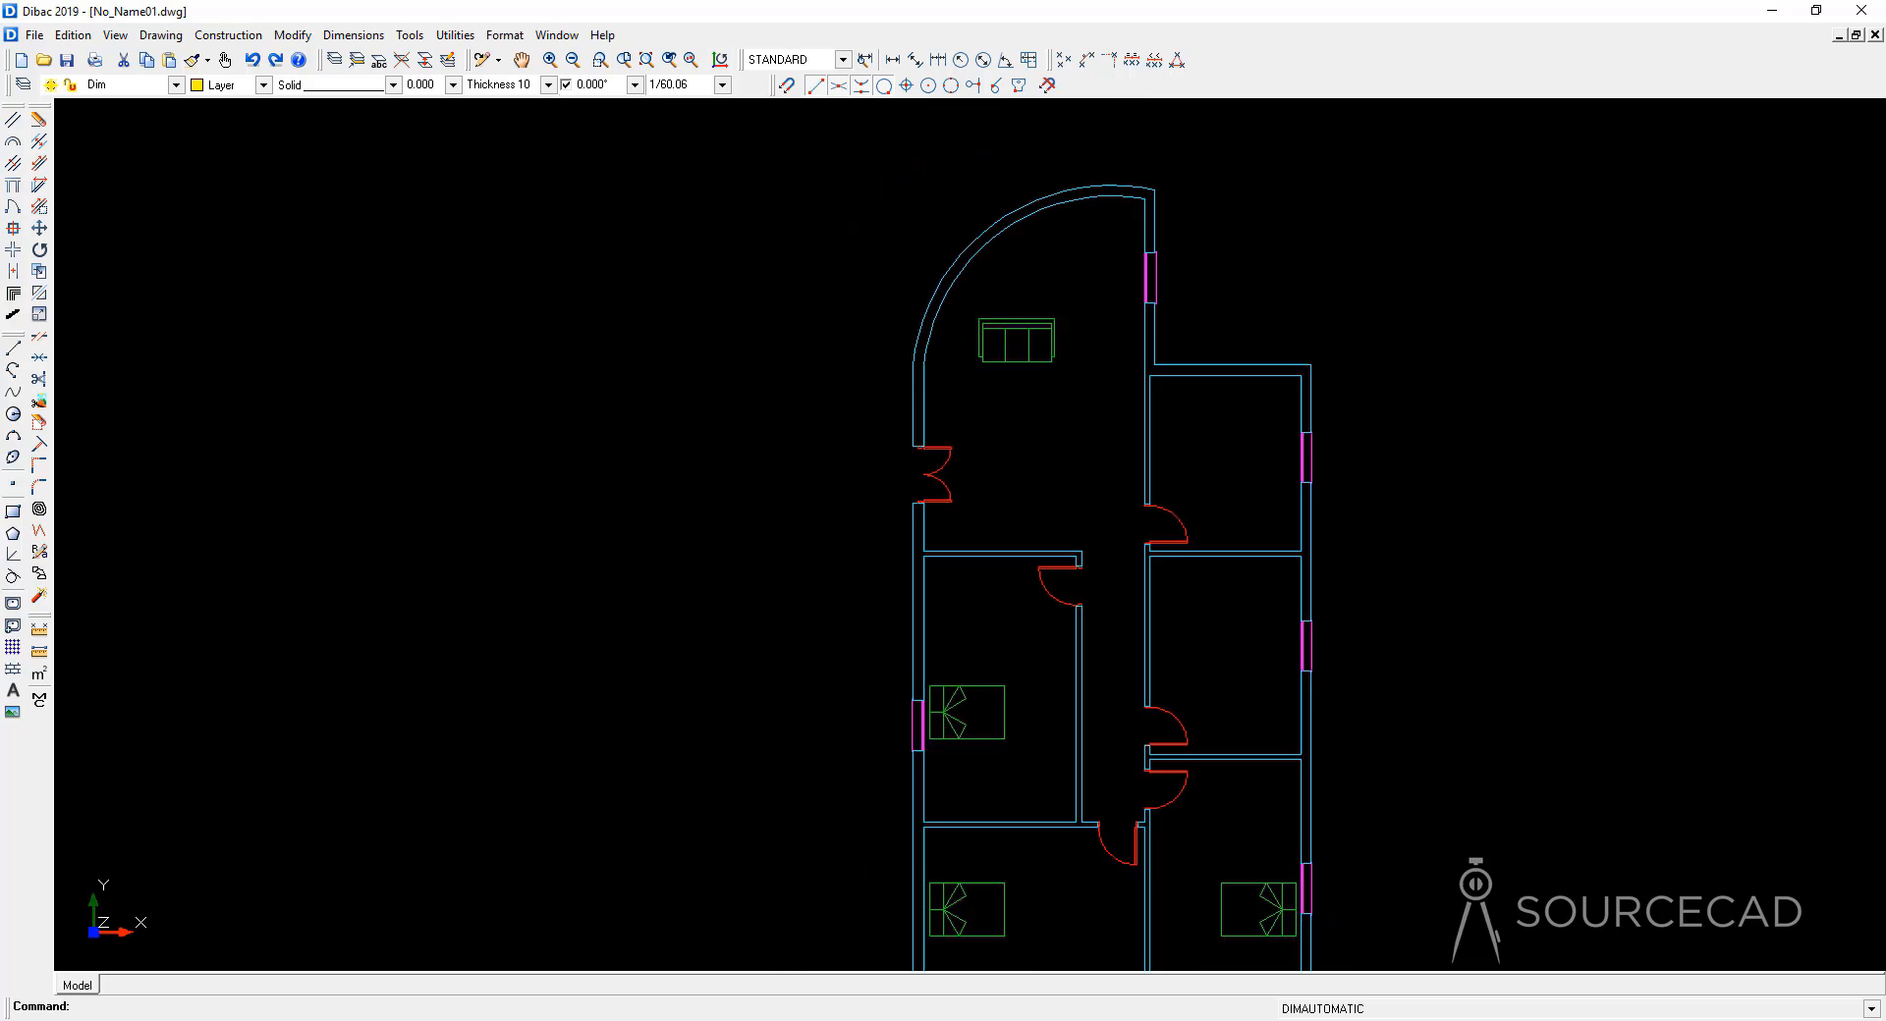
middle_drag(1309, 414, 1166, 399)
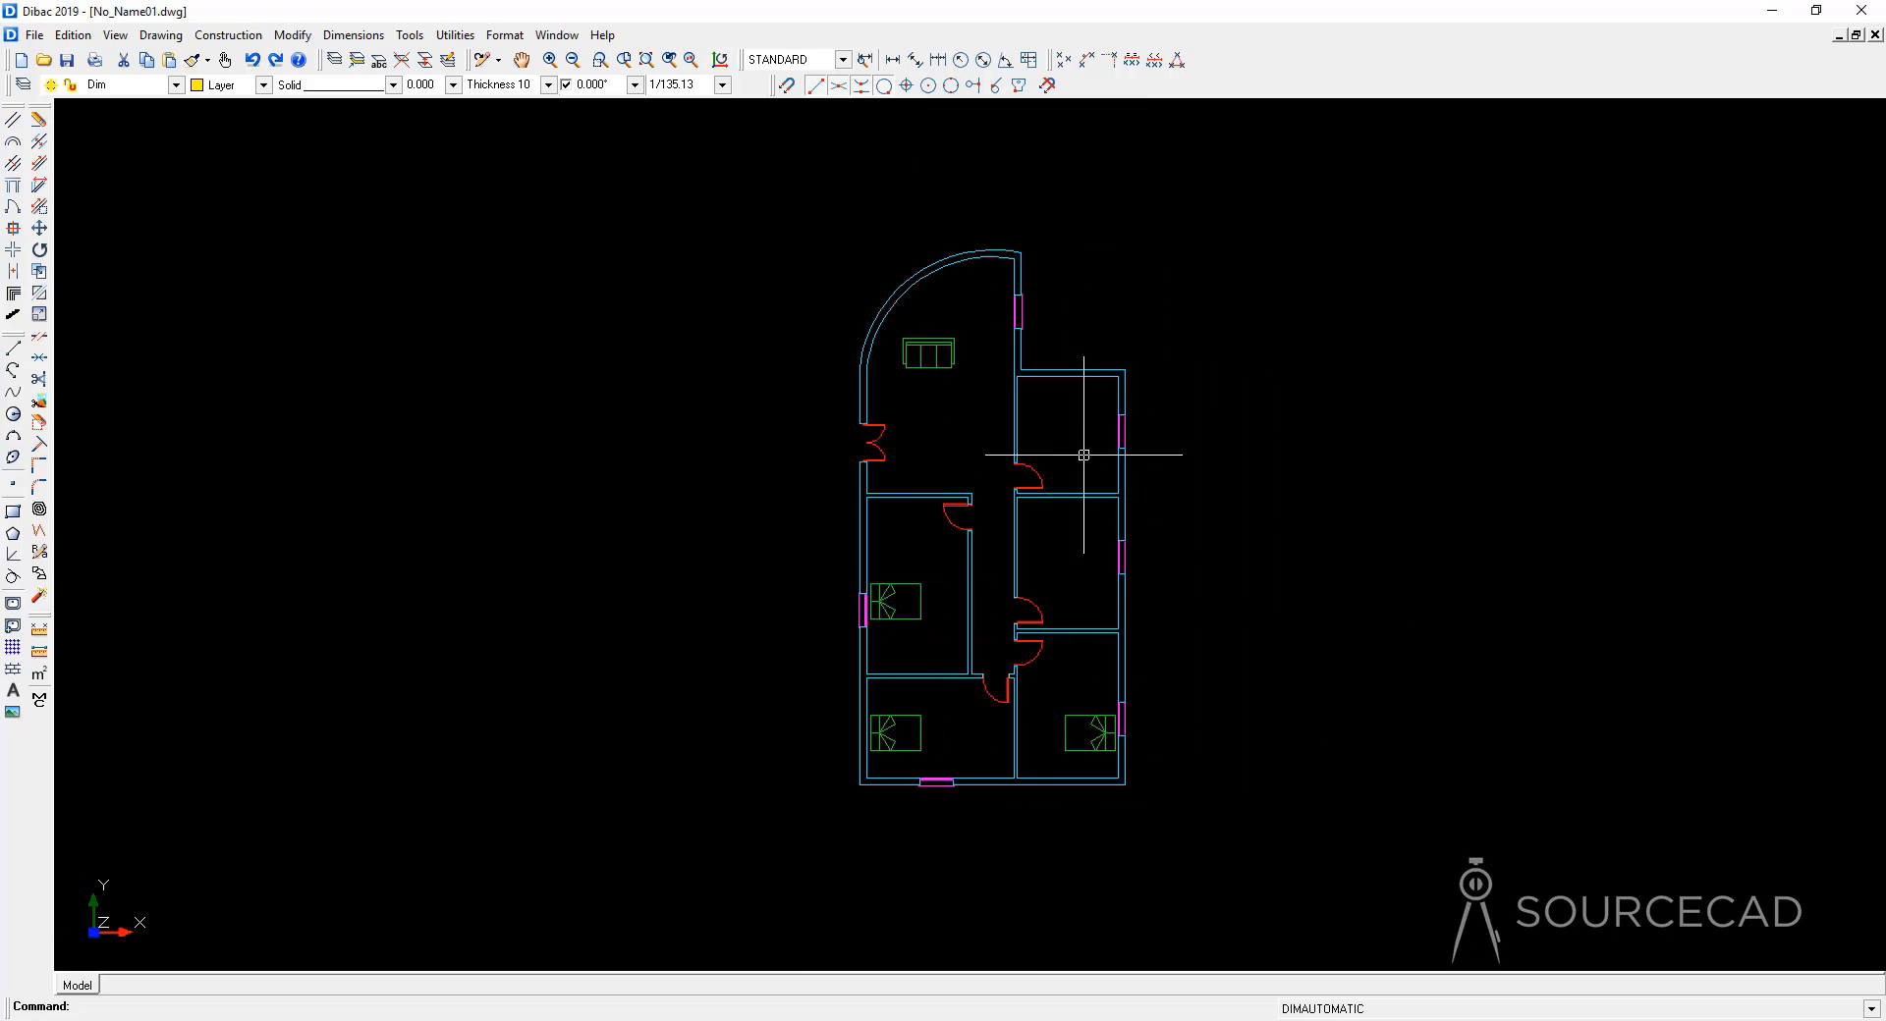
click(1028, 60)
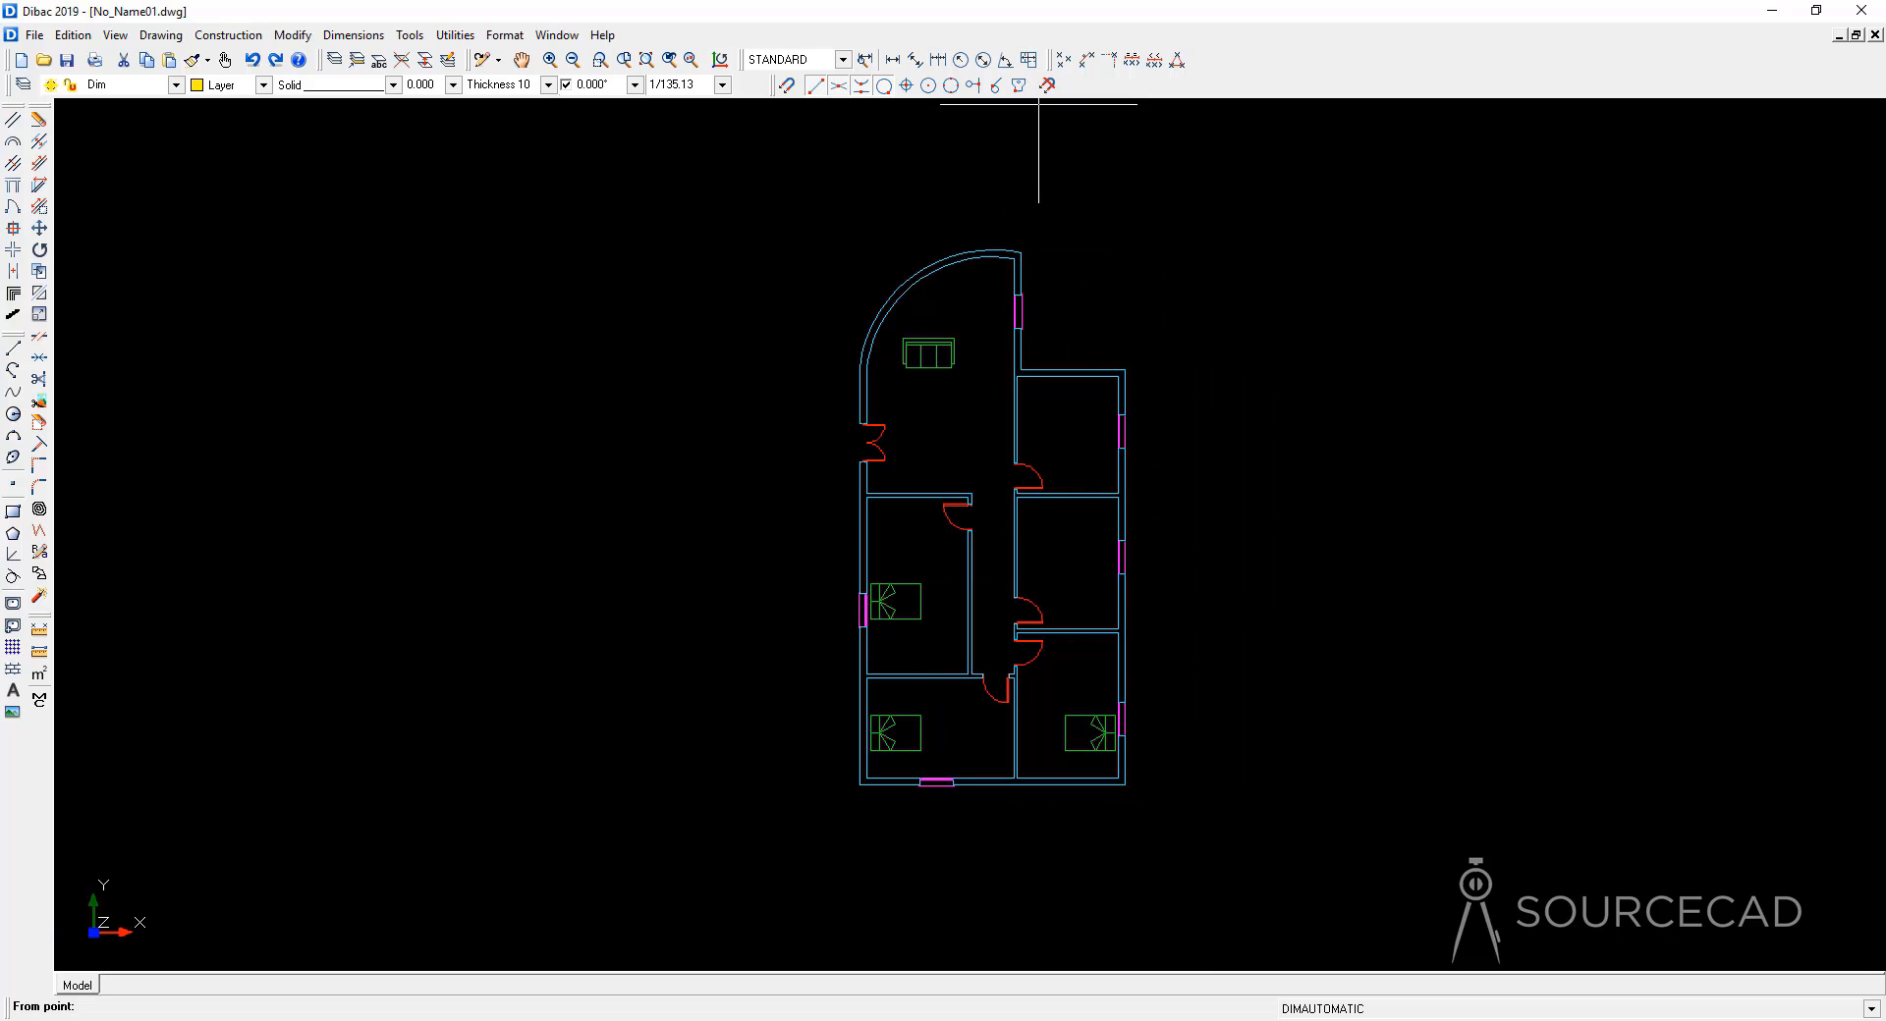
click(1064, 334)
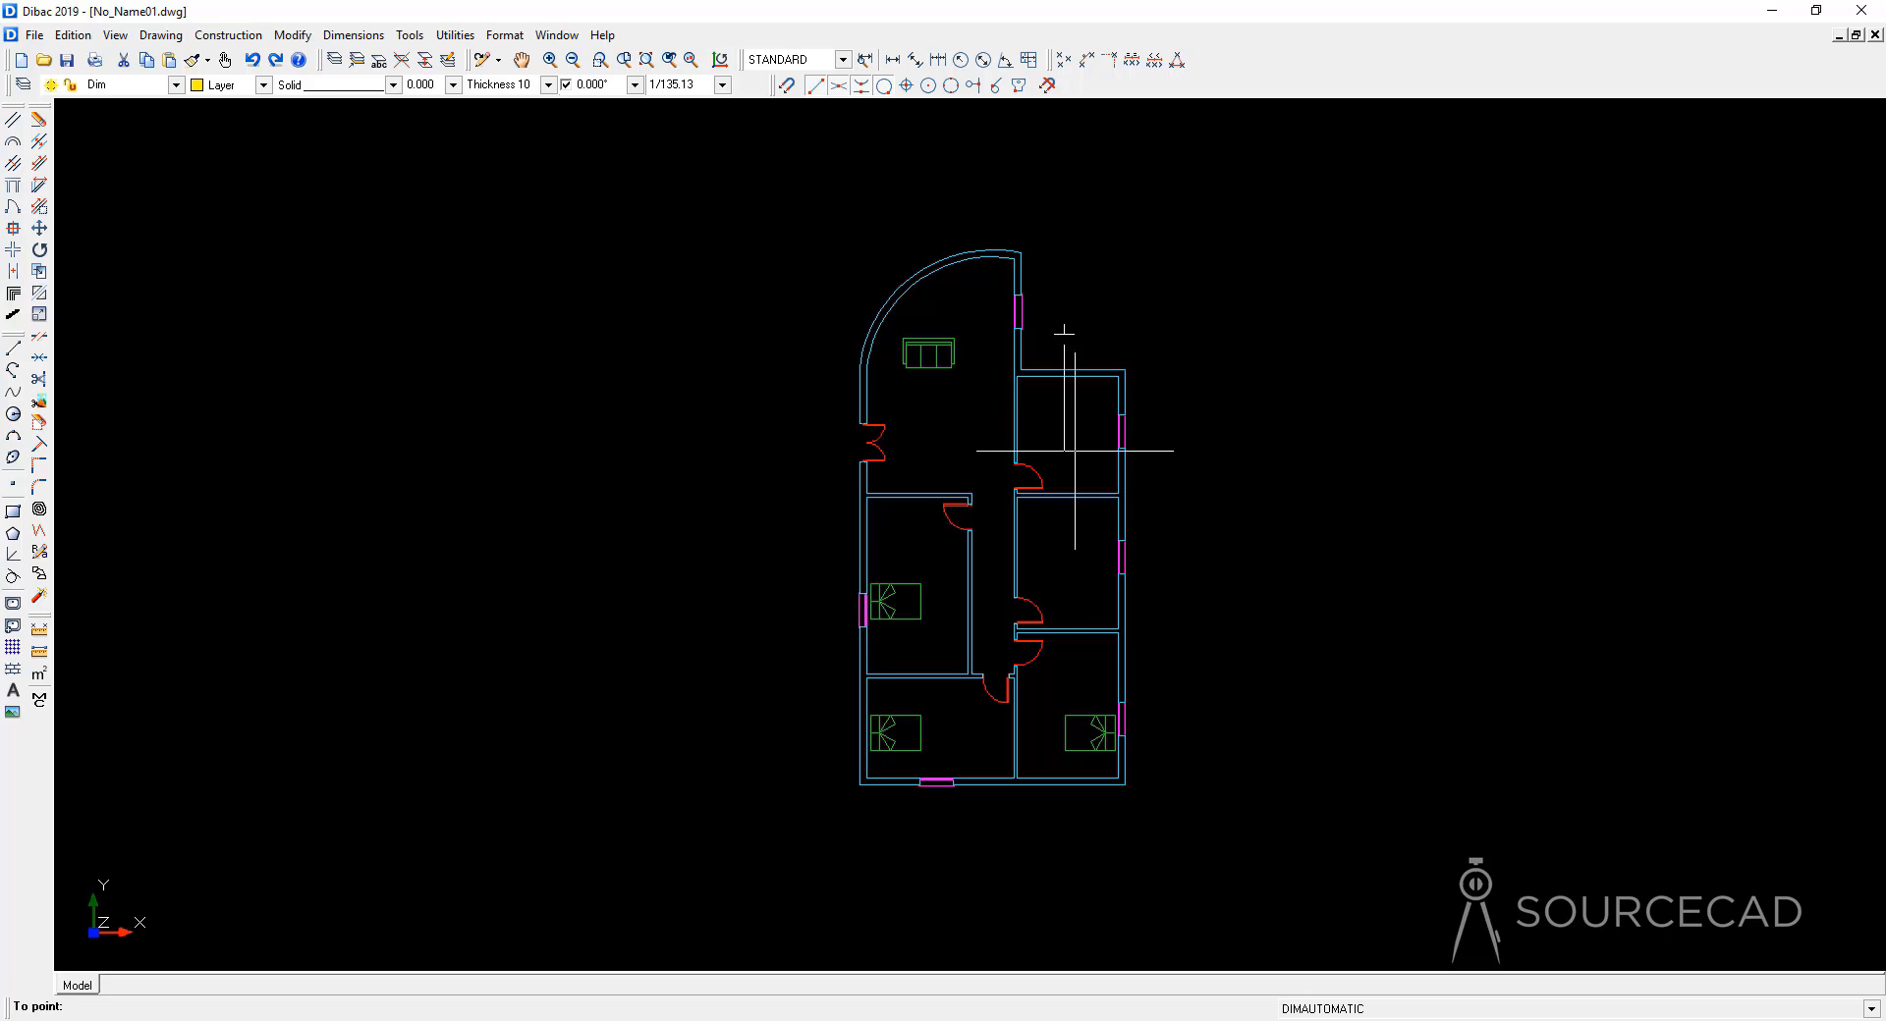
click(1071, 797)
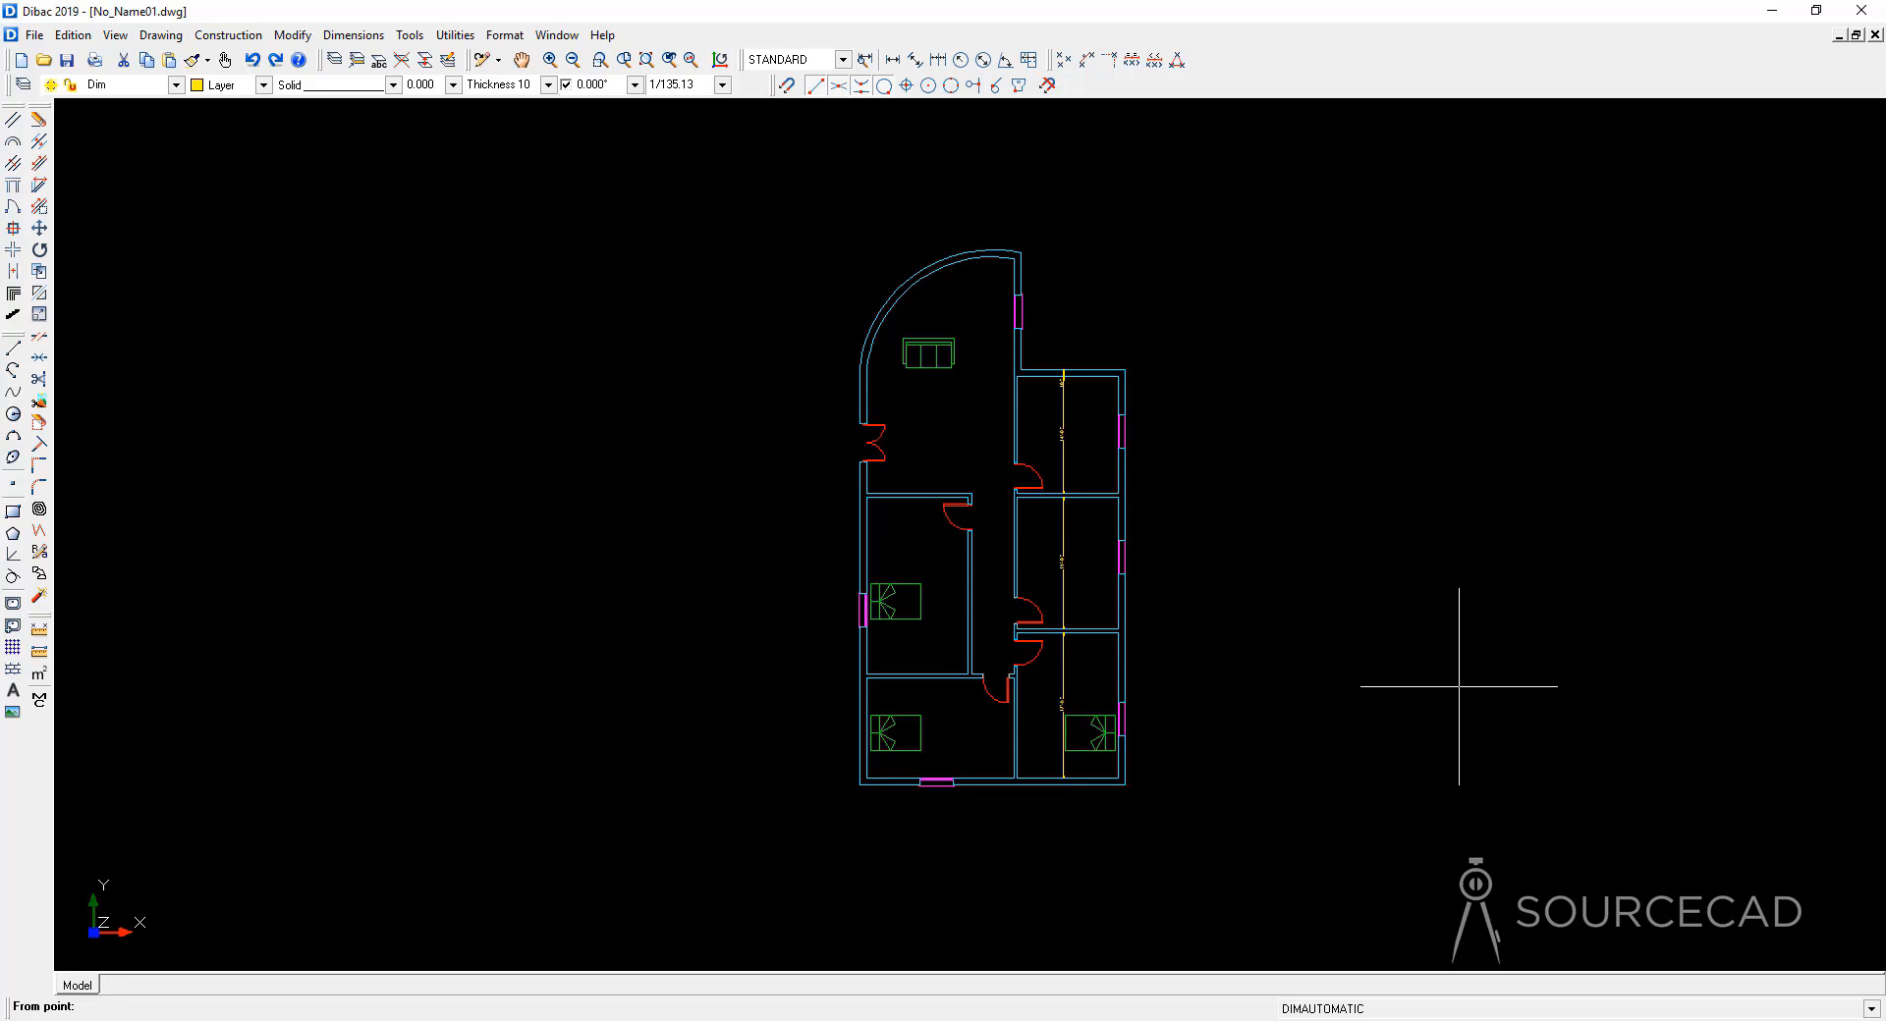
Step: Create automatic dimensions horizontally across the left middle bedroom and corridor, and vertically through the lower left bedroom
click(843, 549)
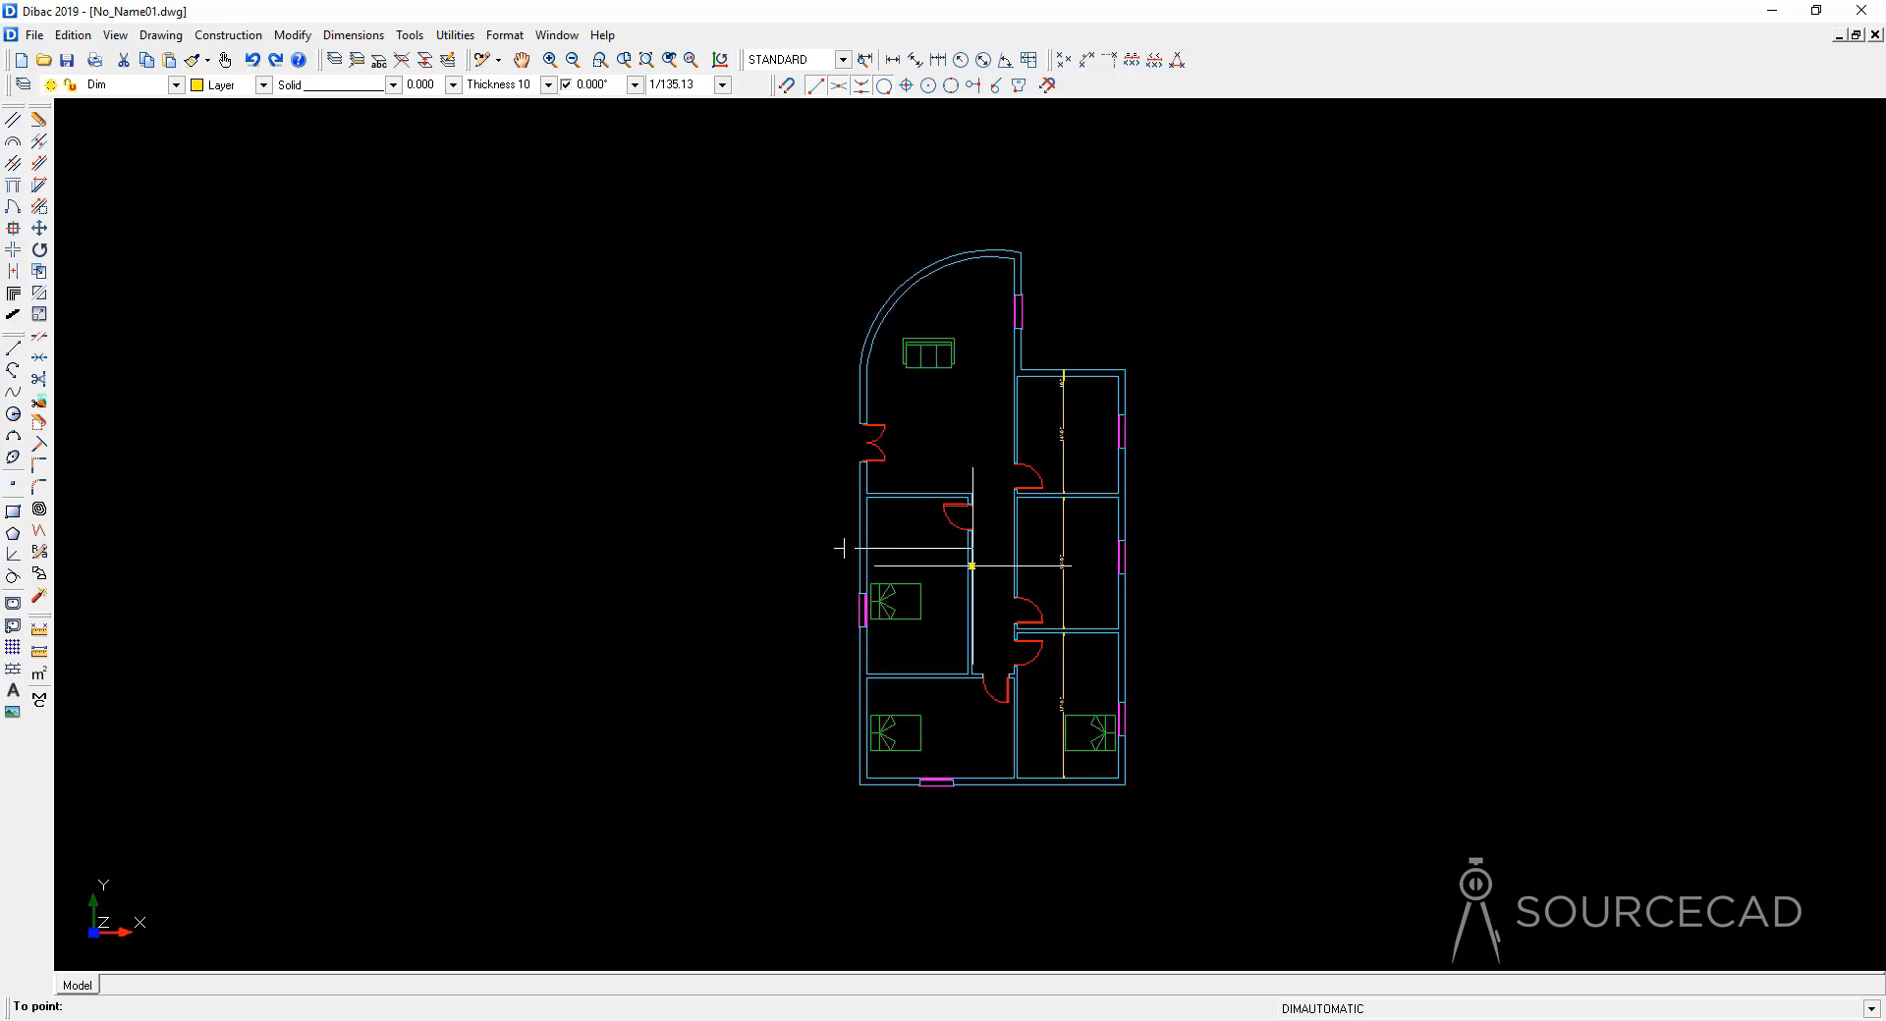
click(1040, 549)
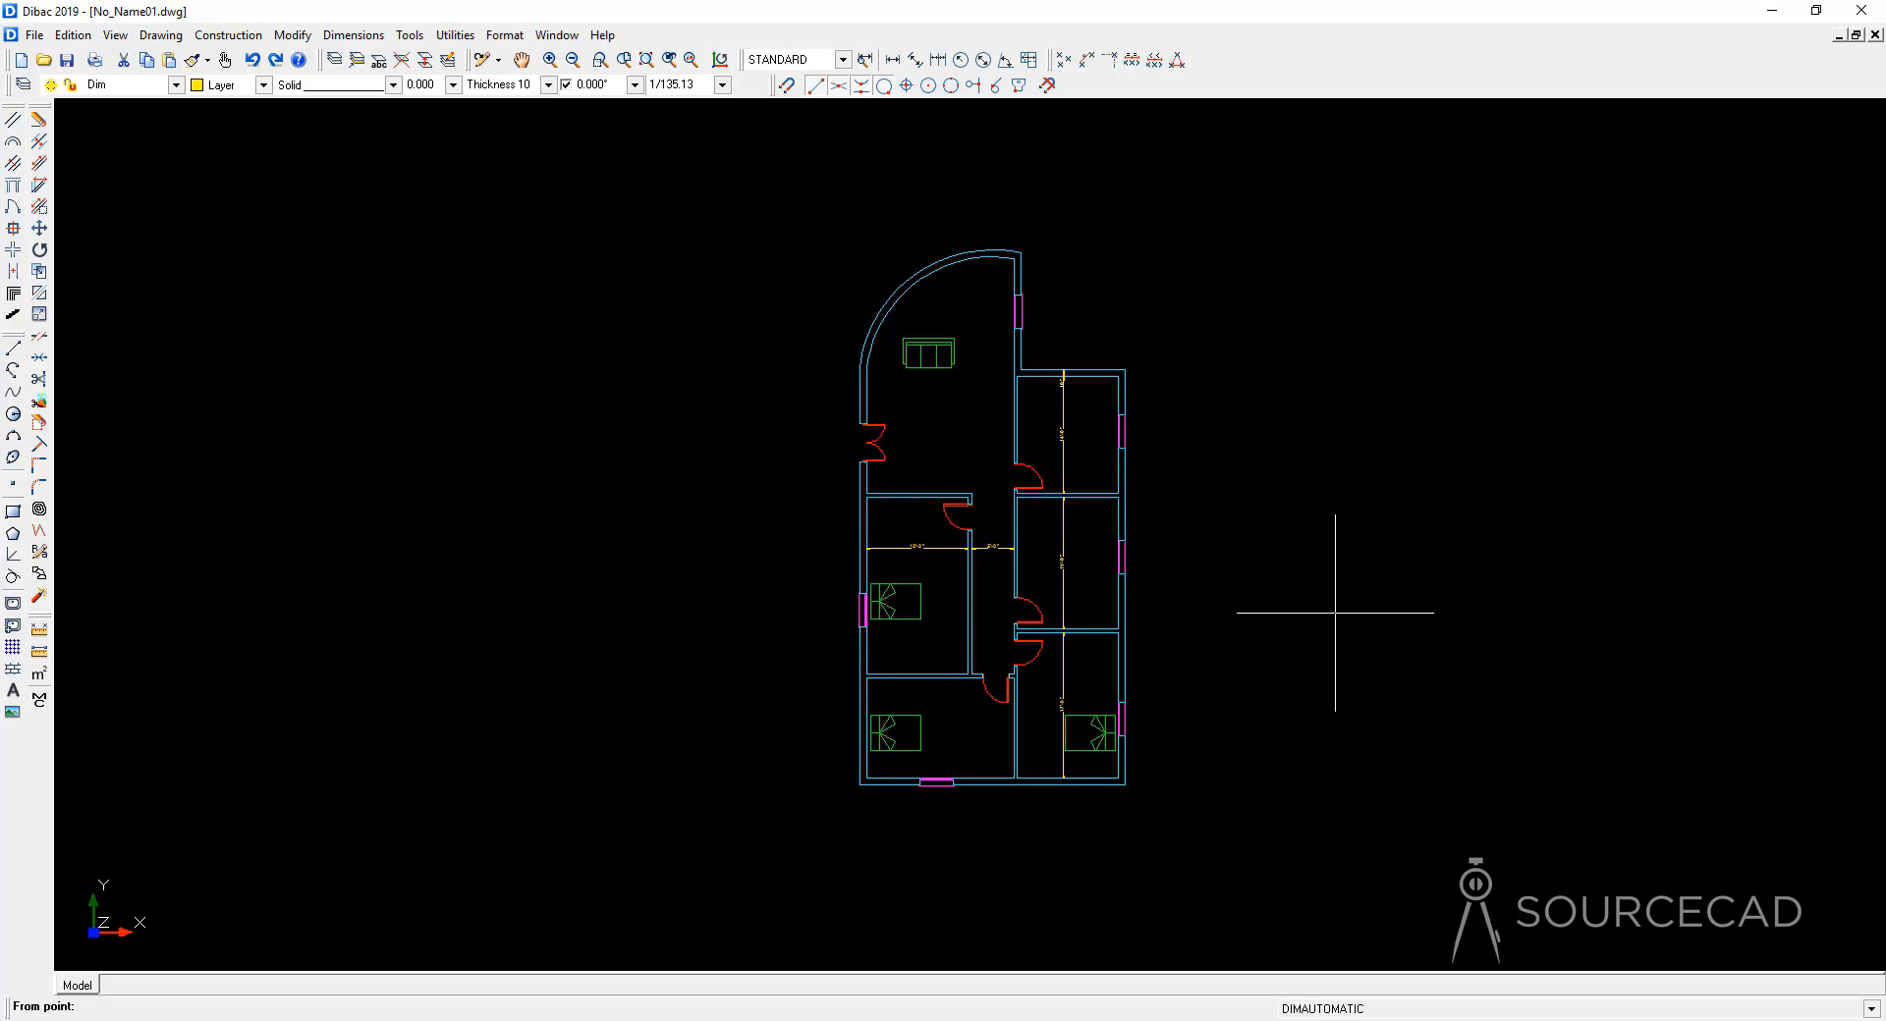
click(902, 795)
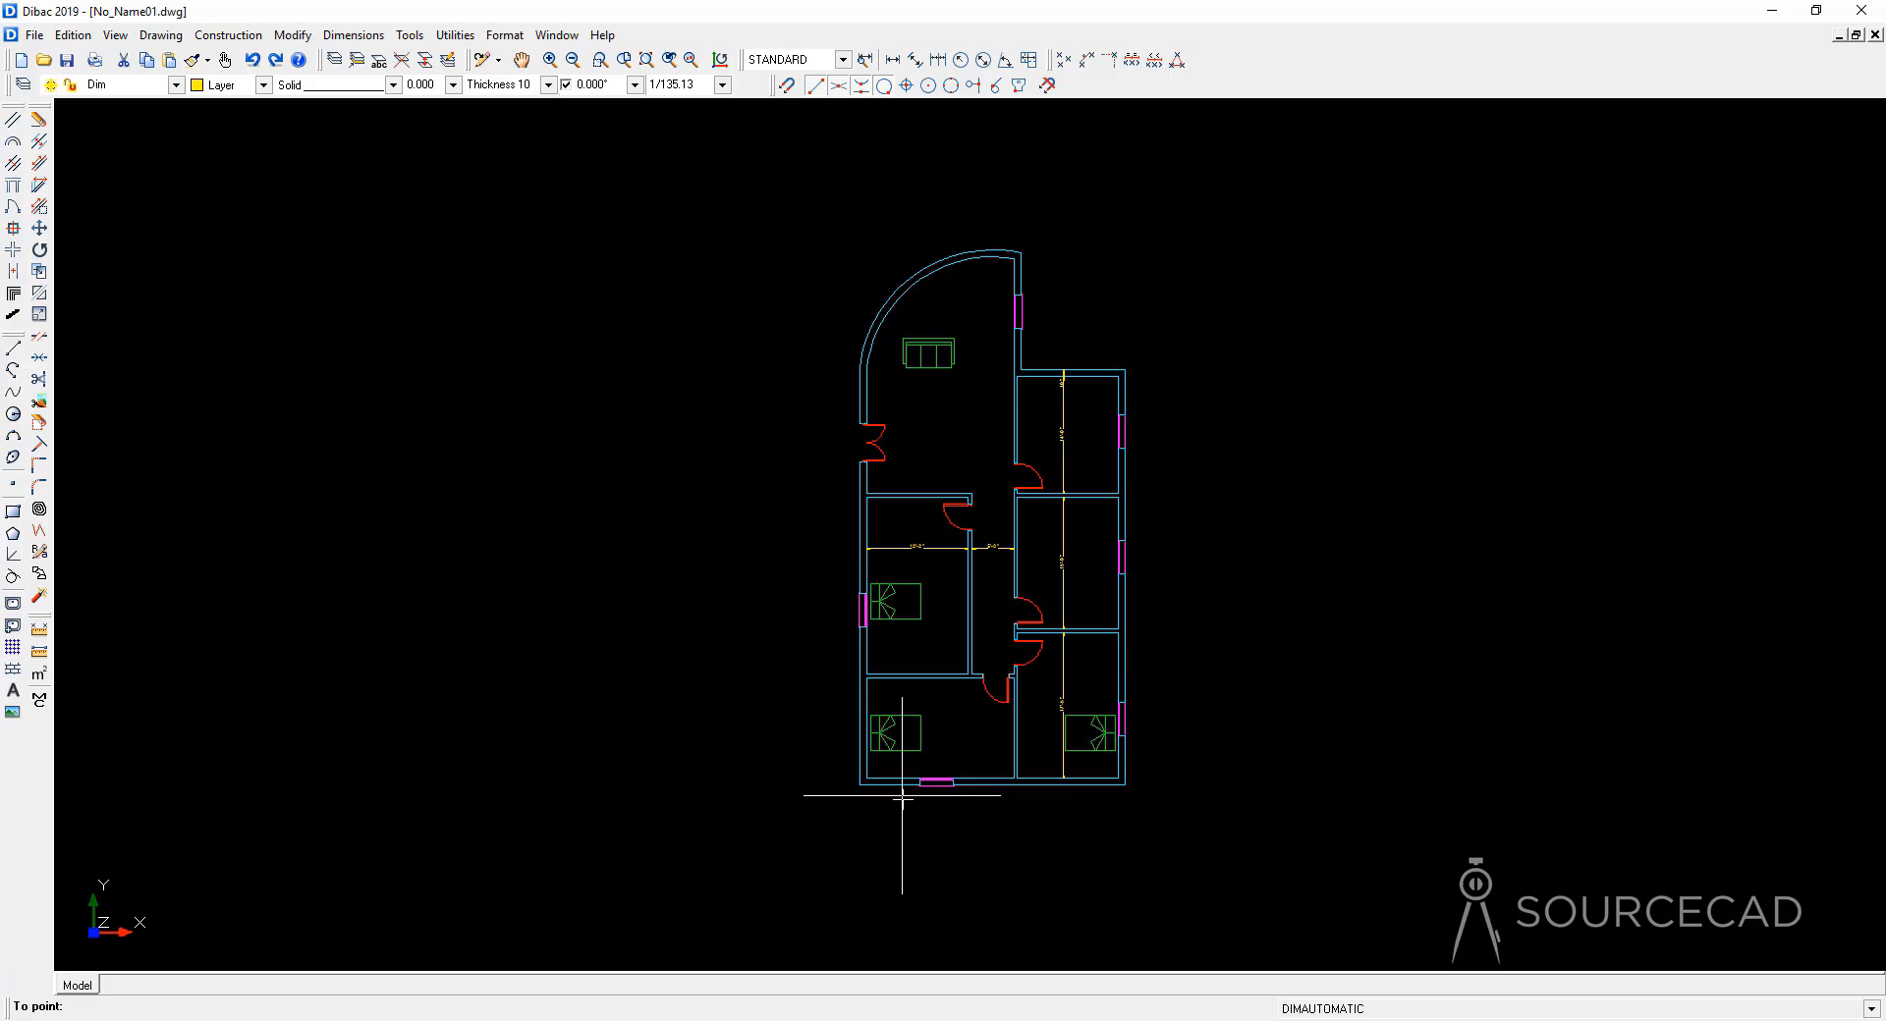
click(905, 665)
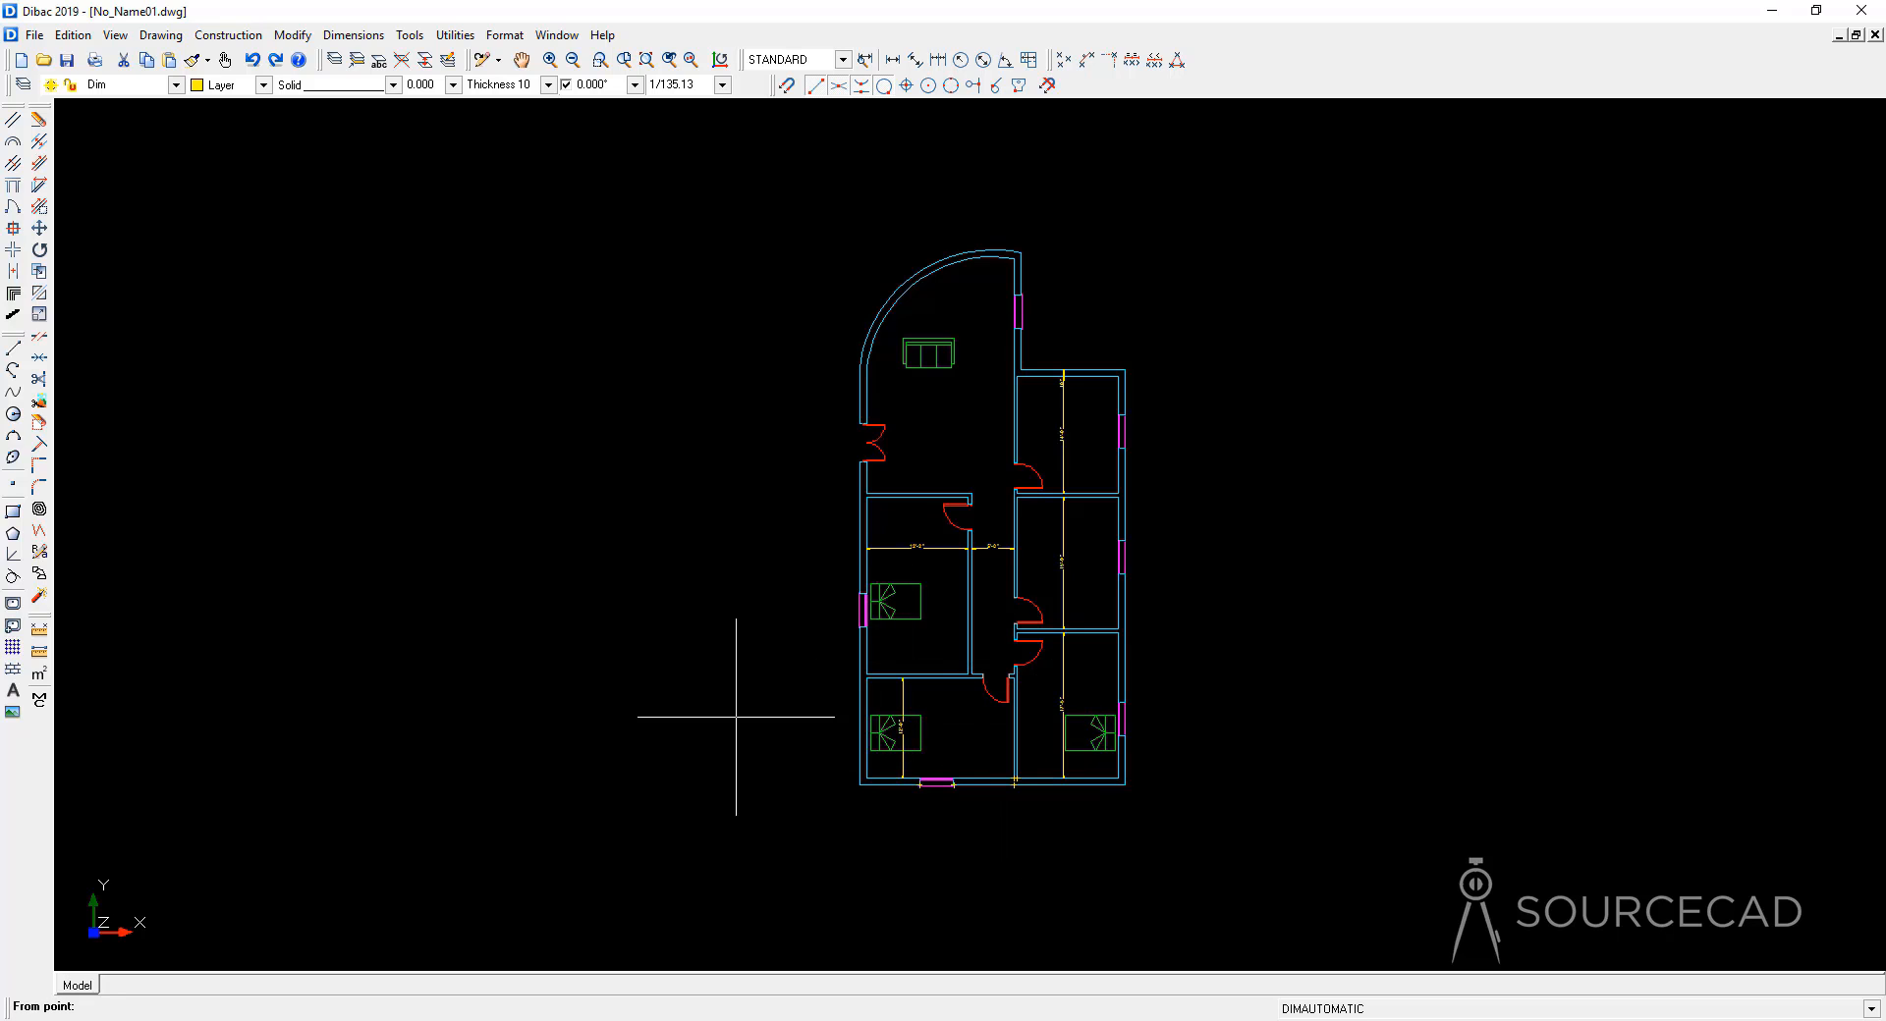
scroll(900, 776, up, 5)
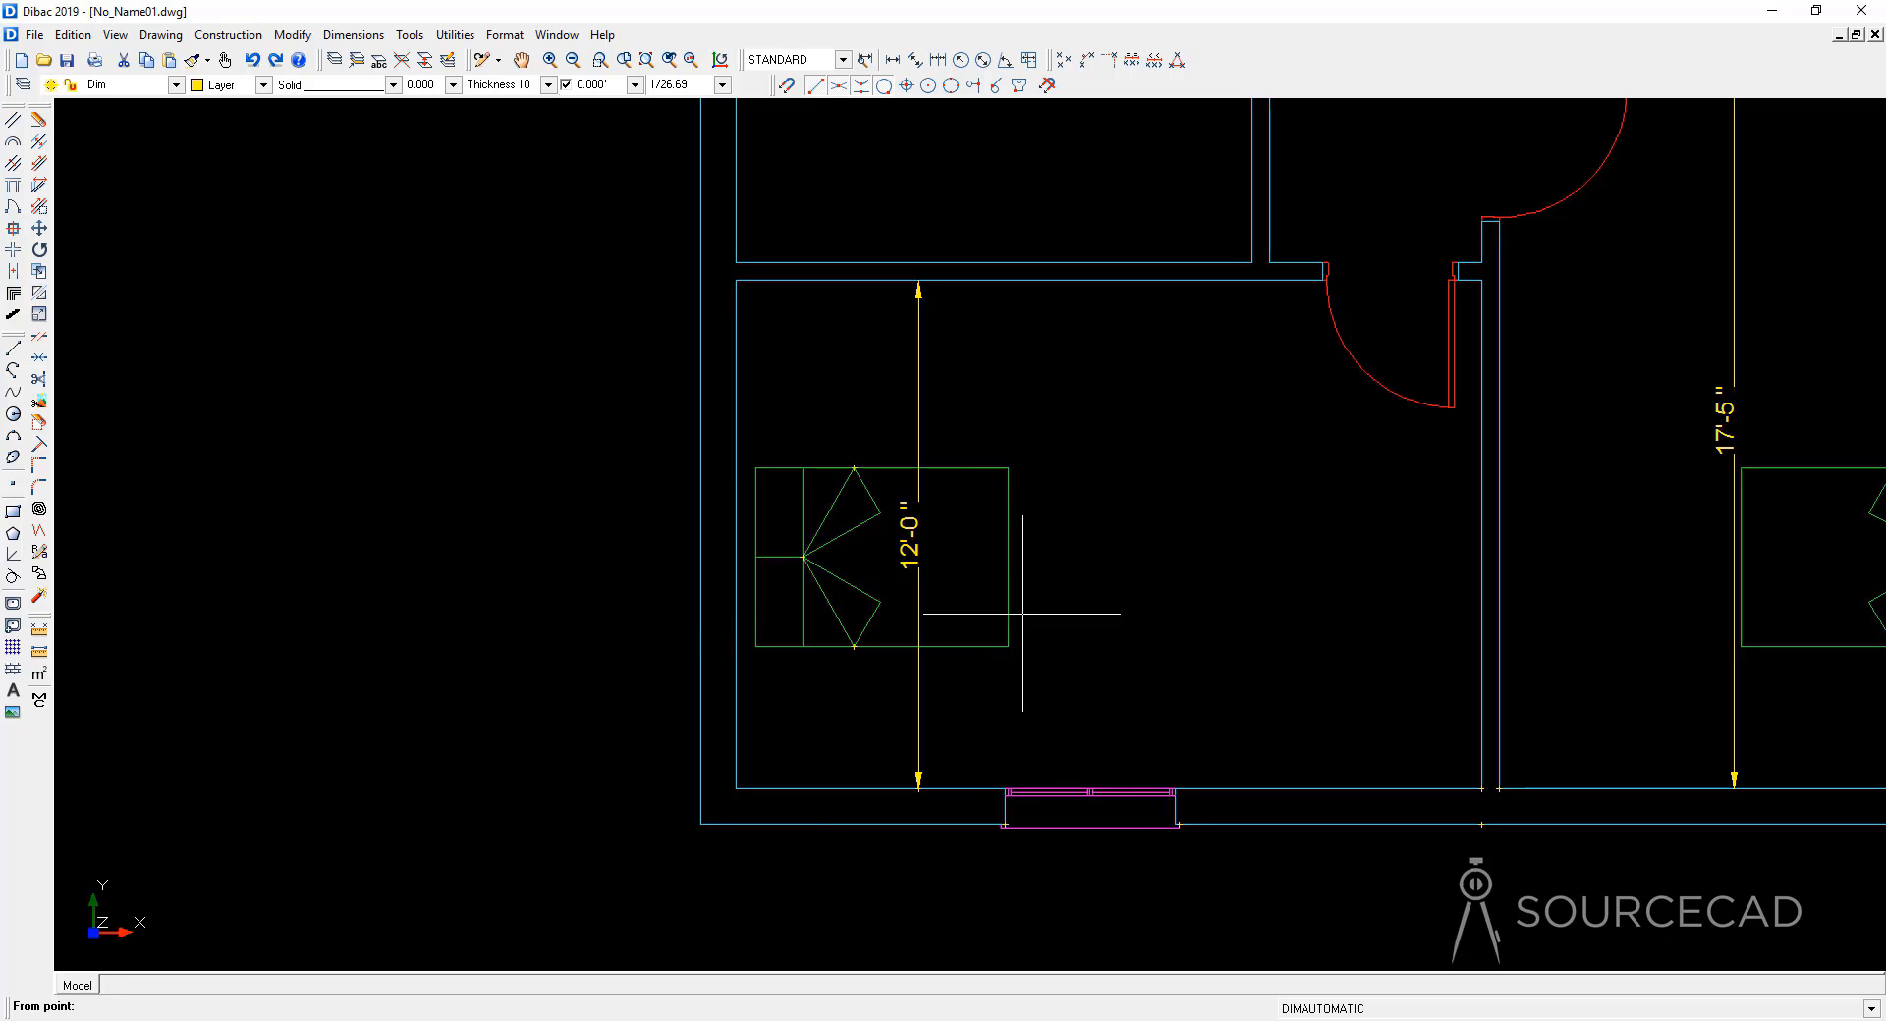
scroll(1021, 614, down, 5)
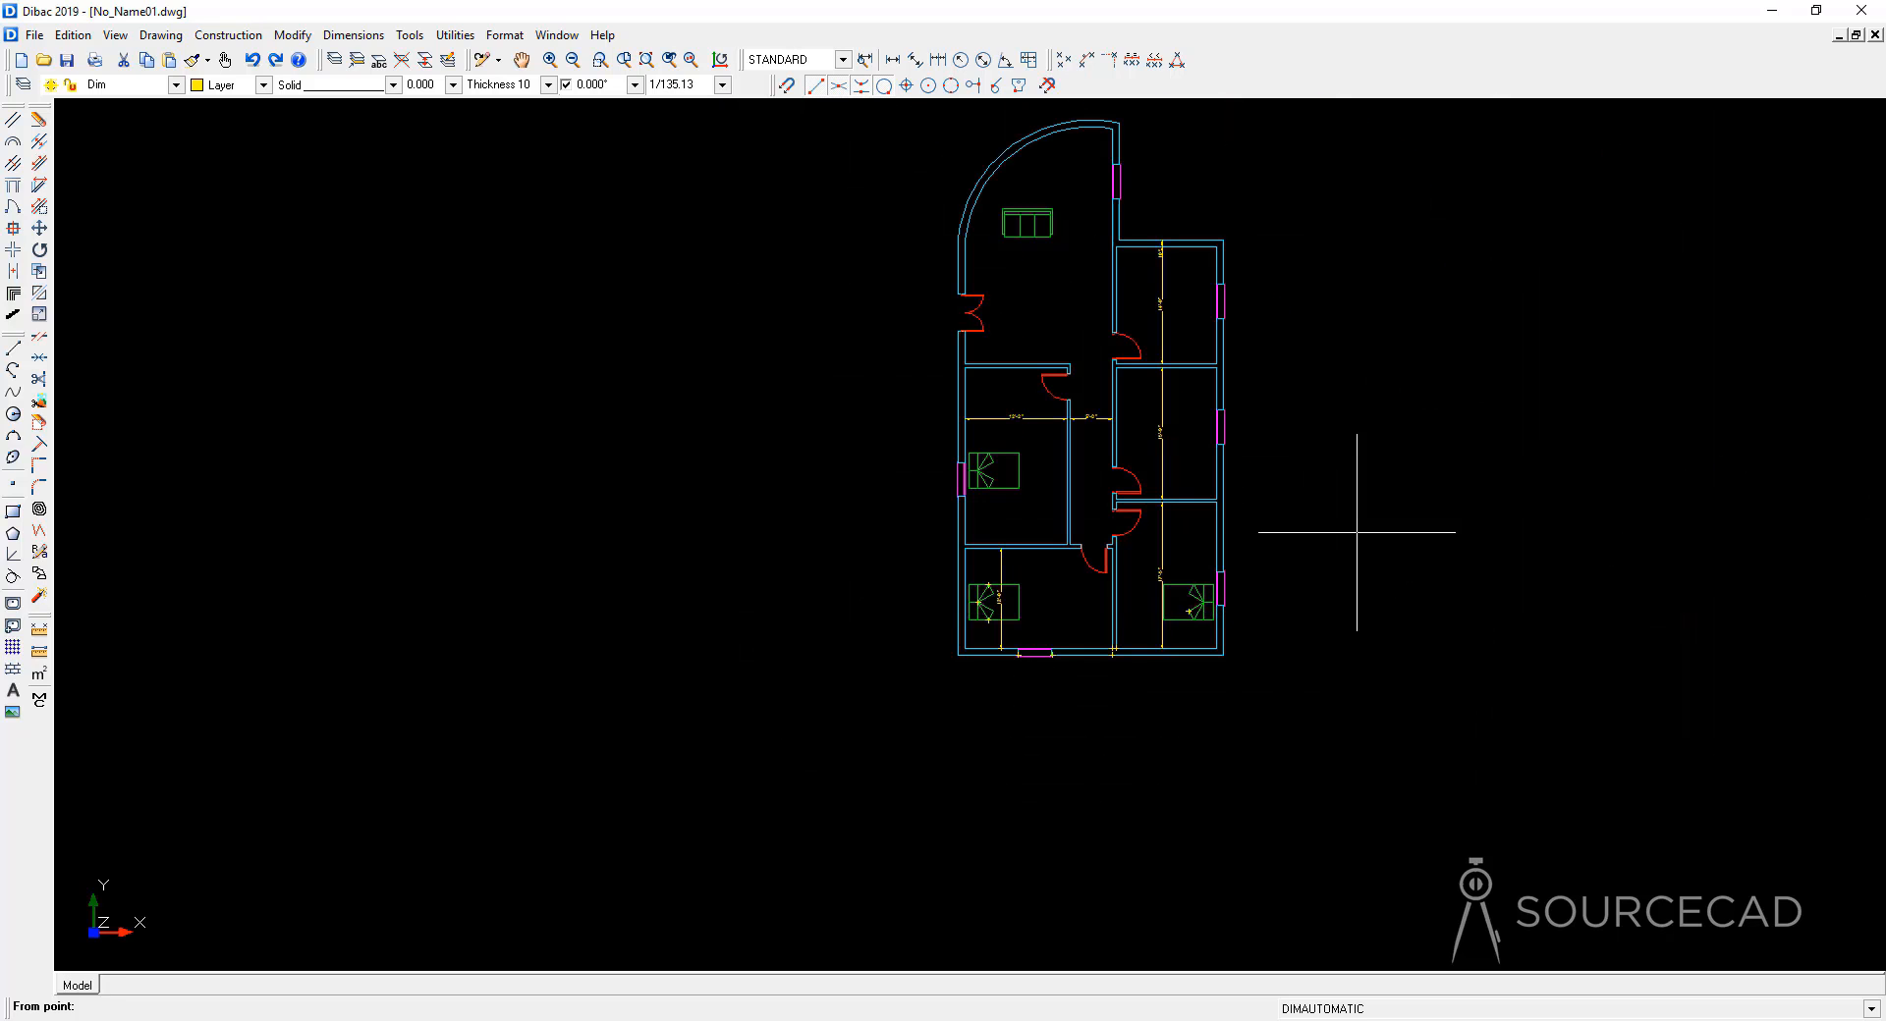
middle_drag(1360, 530, 1289, 576)
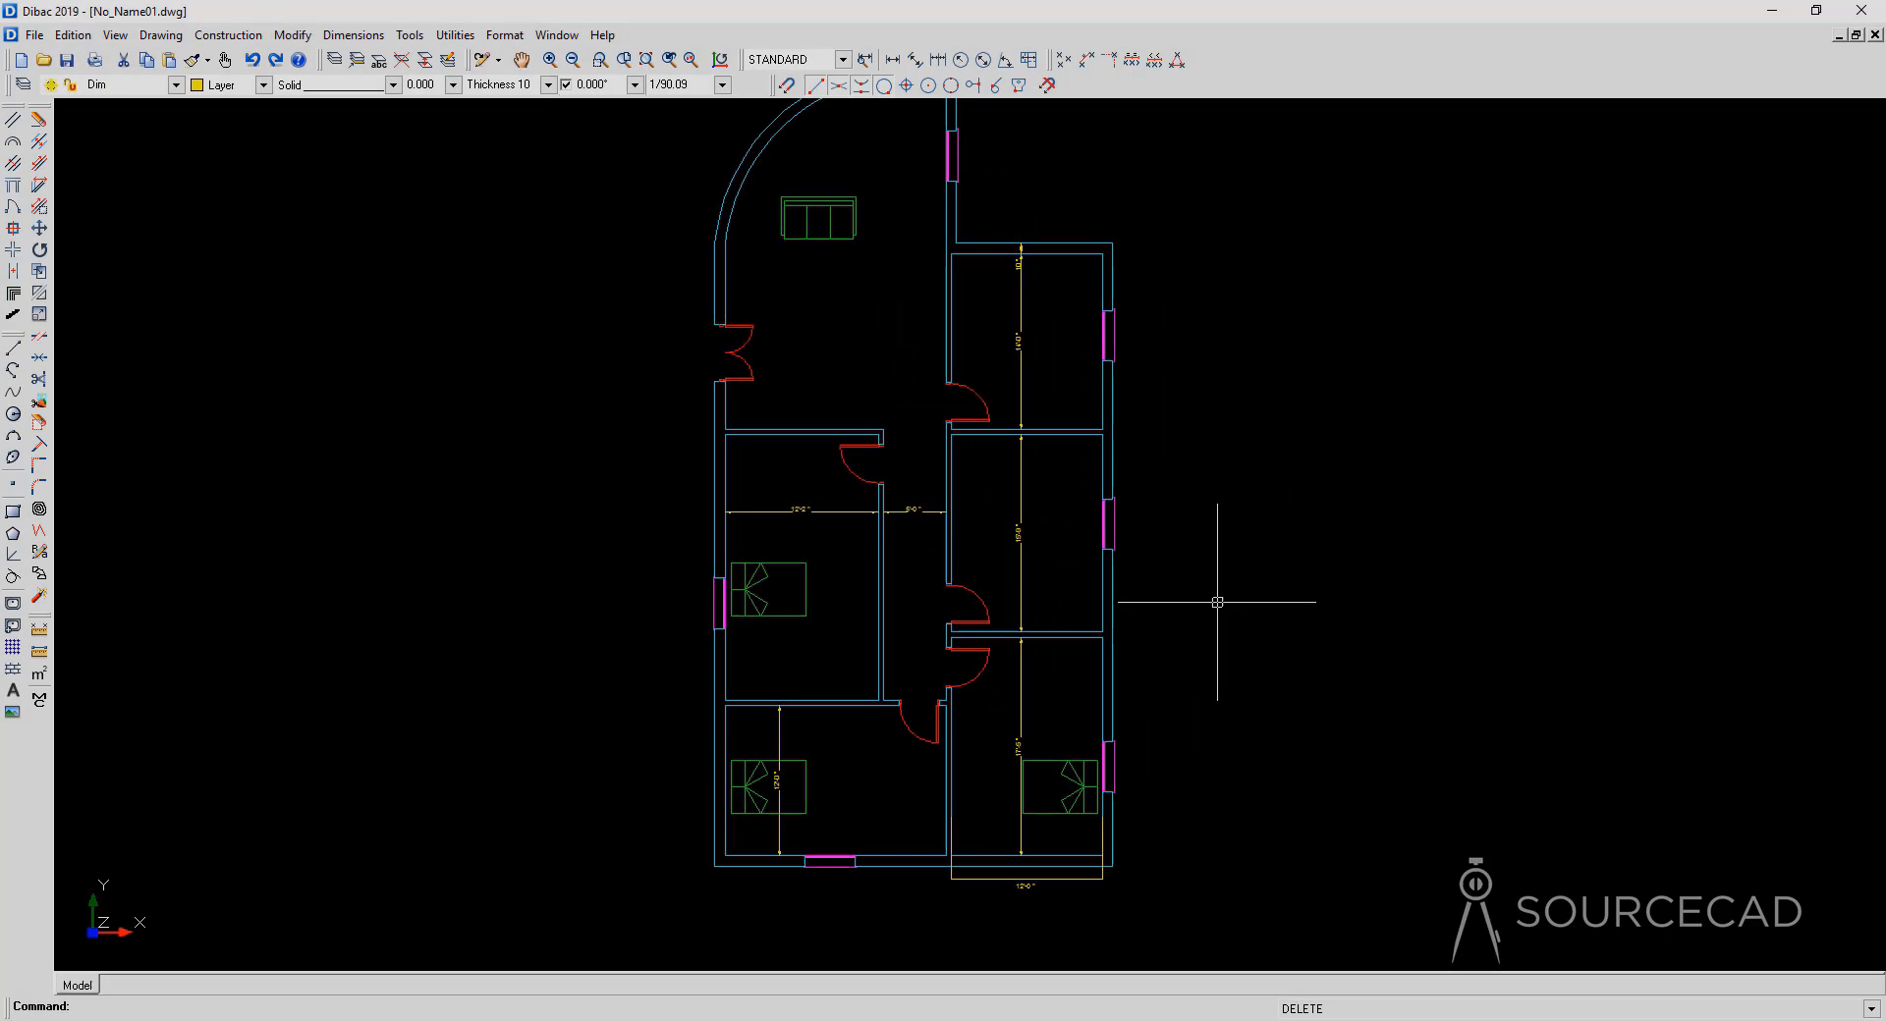
Step: Open the print setup for the drawing and choose Microsoft Print to PDF as the printer
middle_drag(1221, 598, 1208, 641)
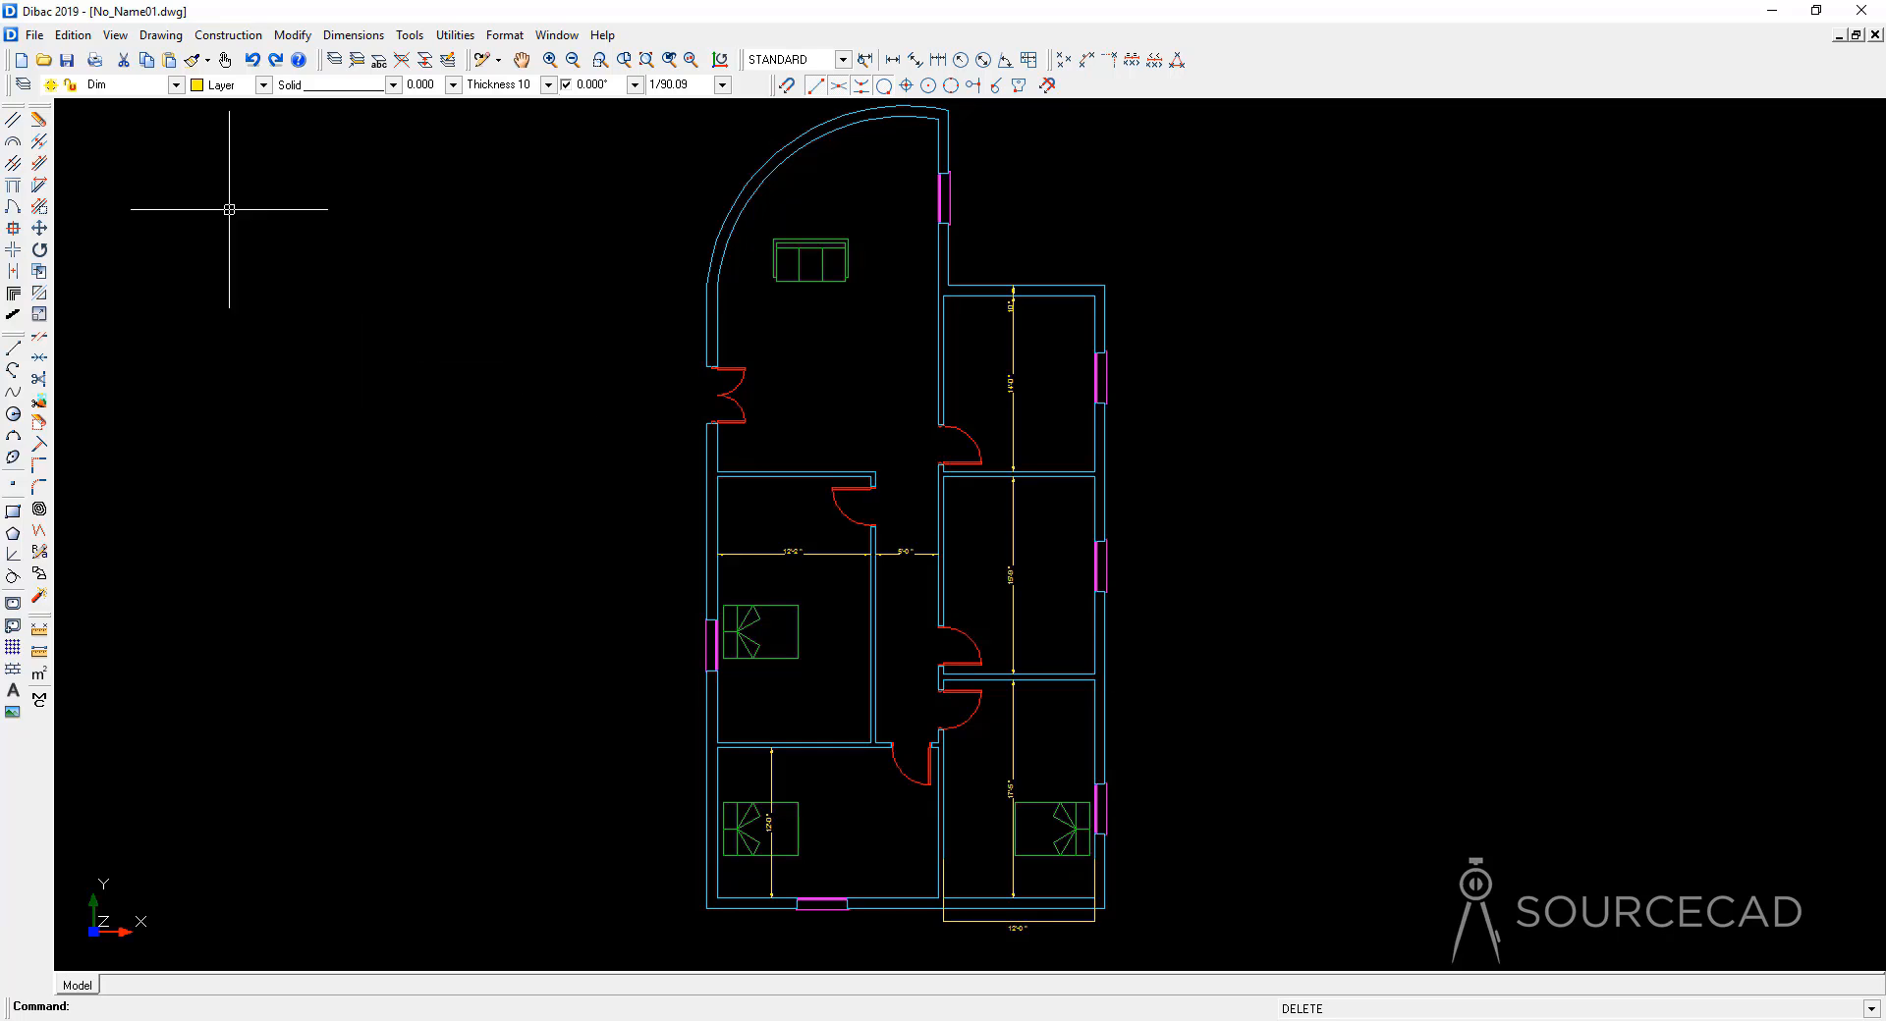
click(94, 61)
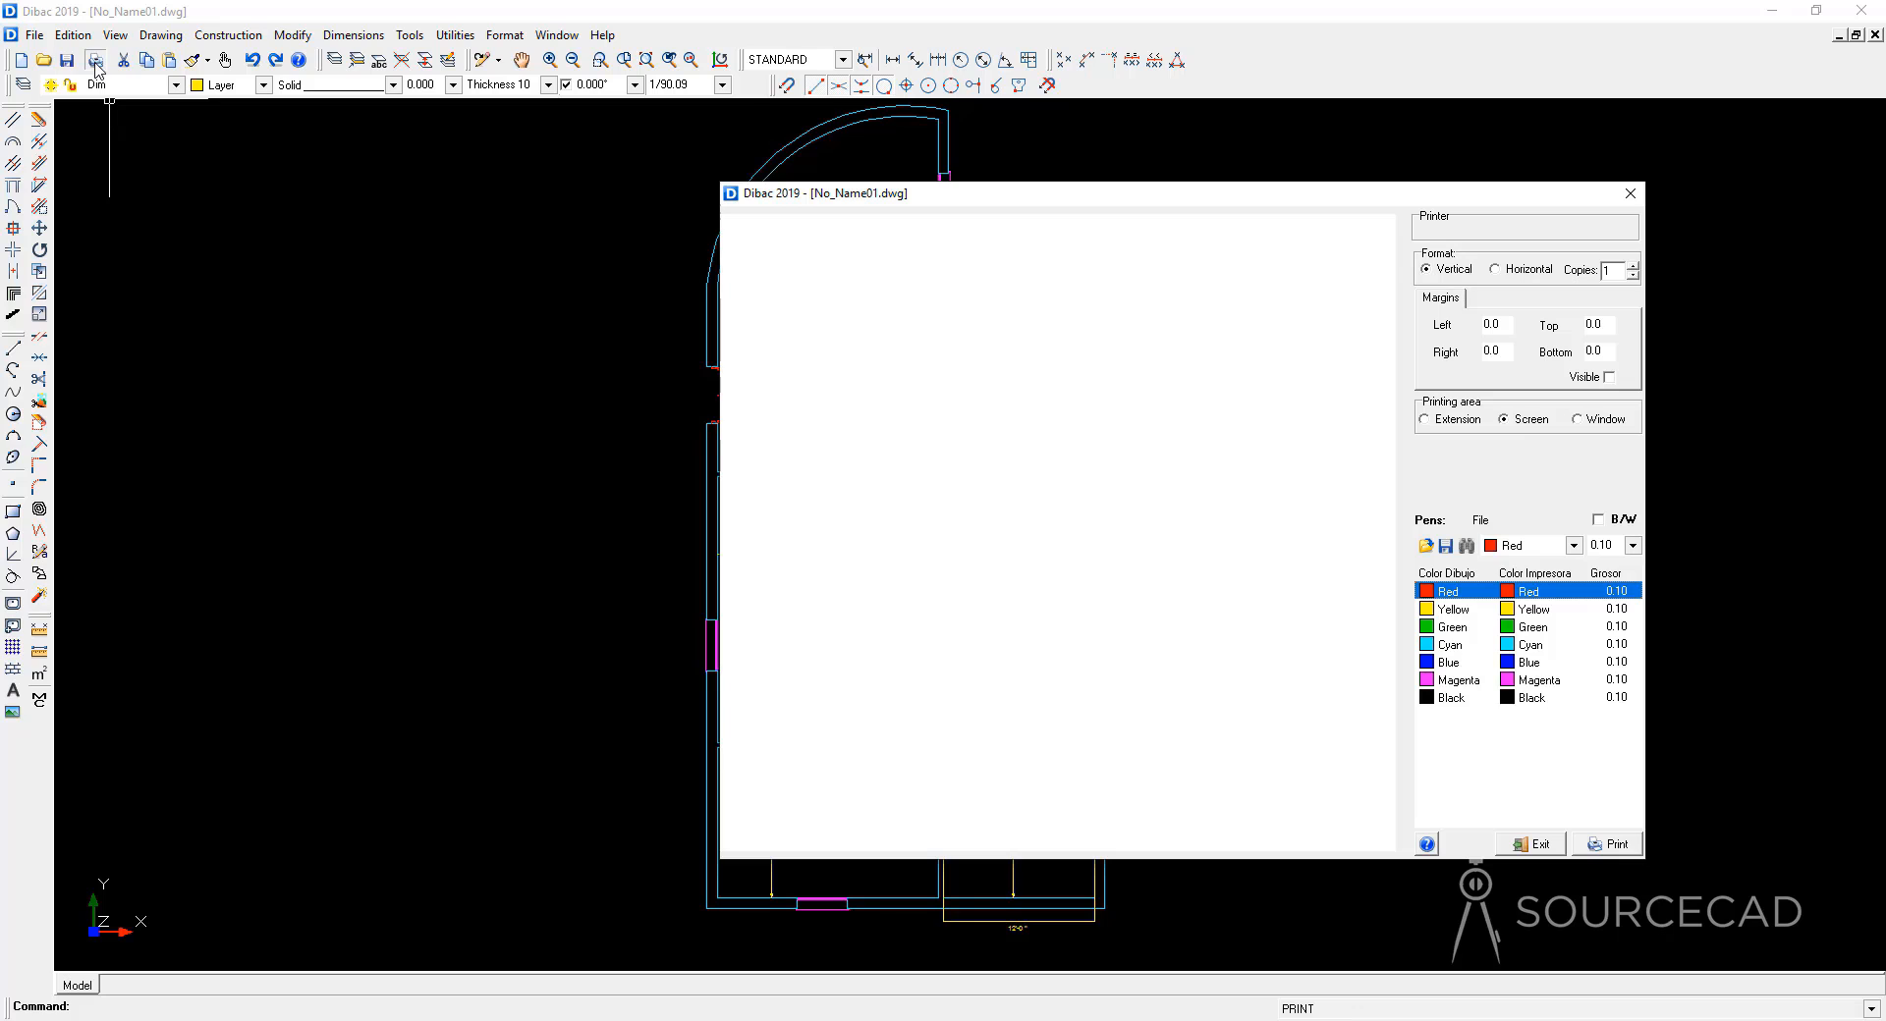
drag(1044, 196, 795, 188)
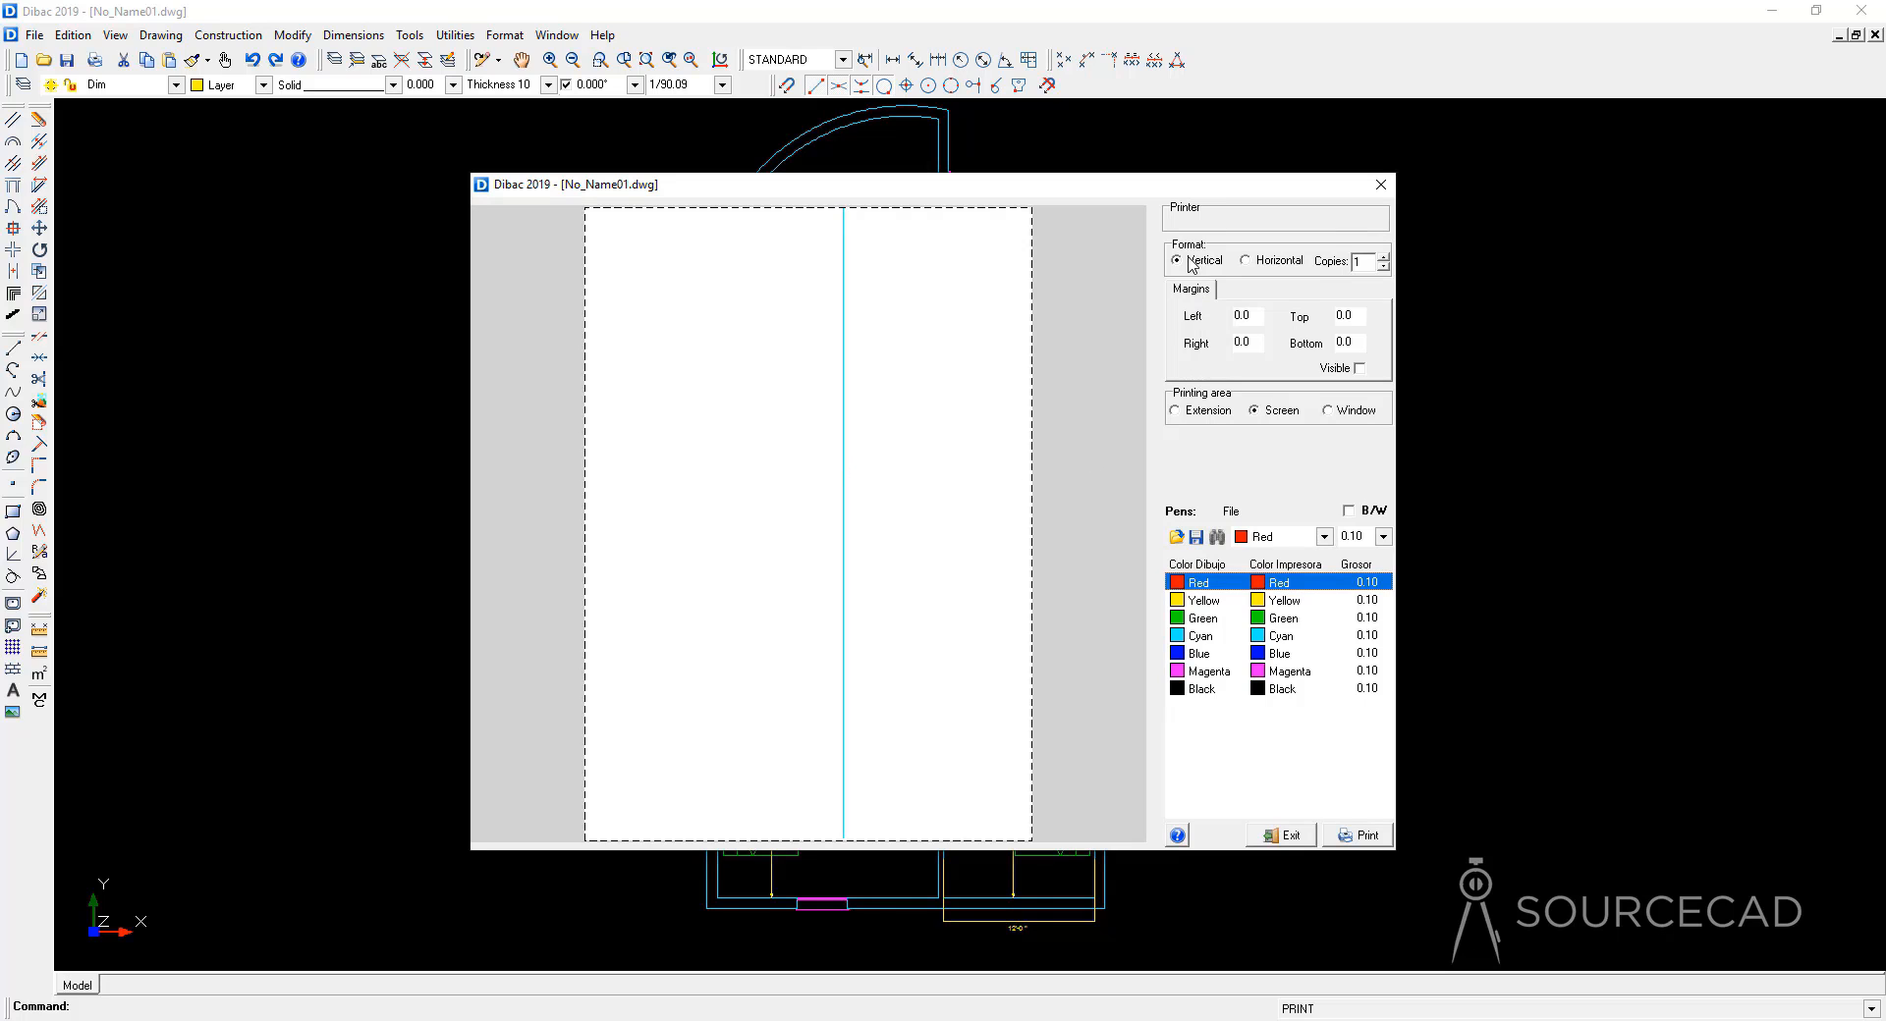
click(1275, 222)
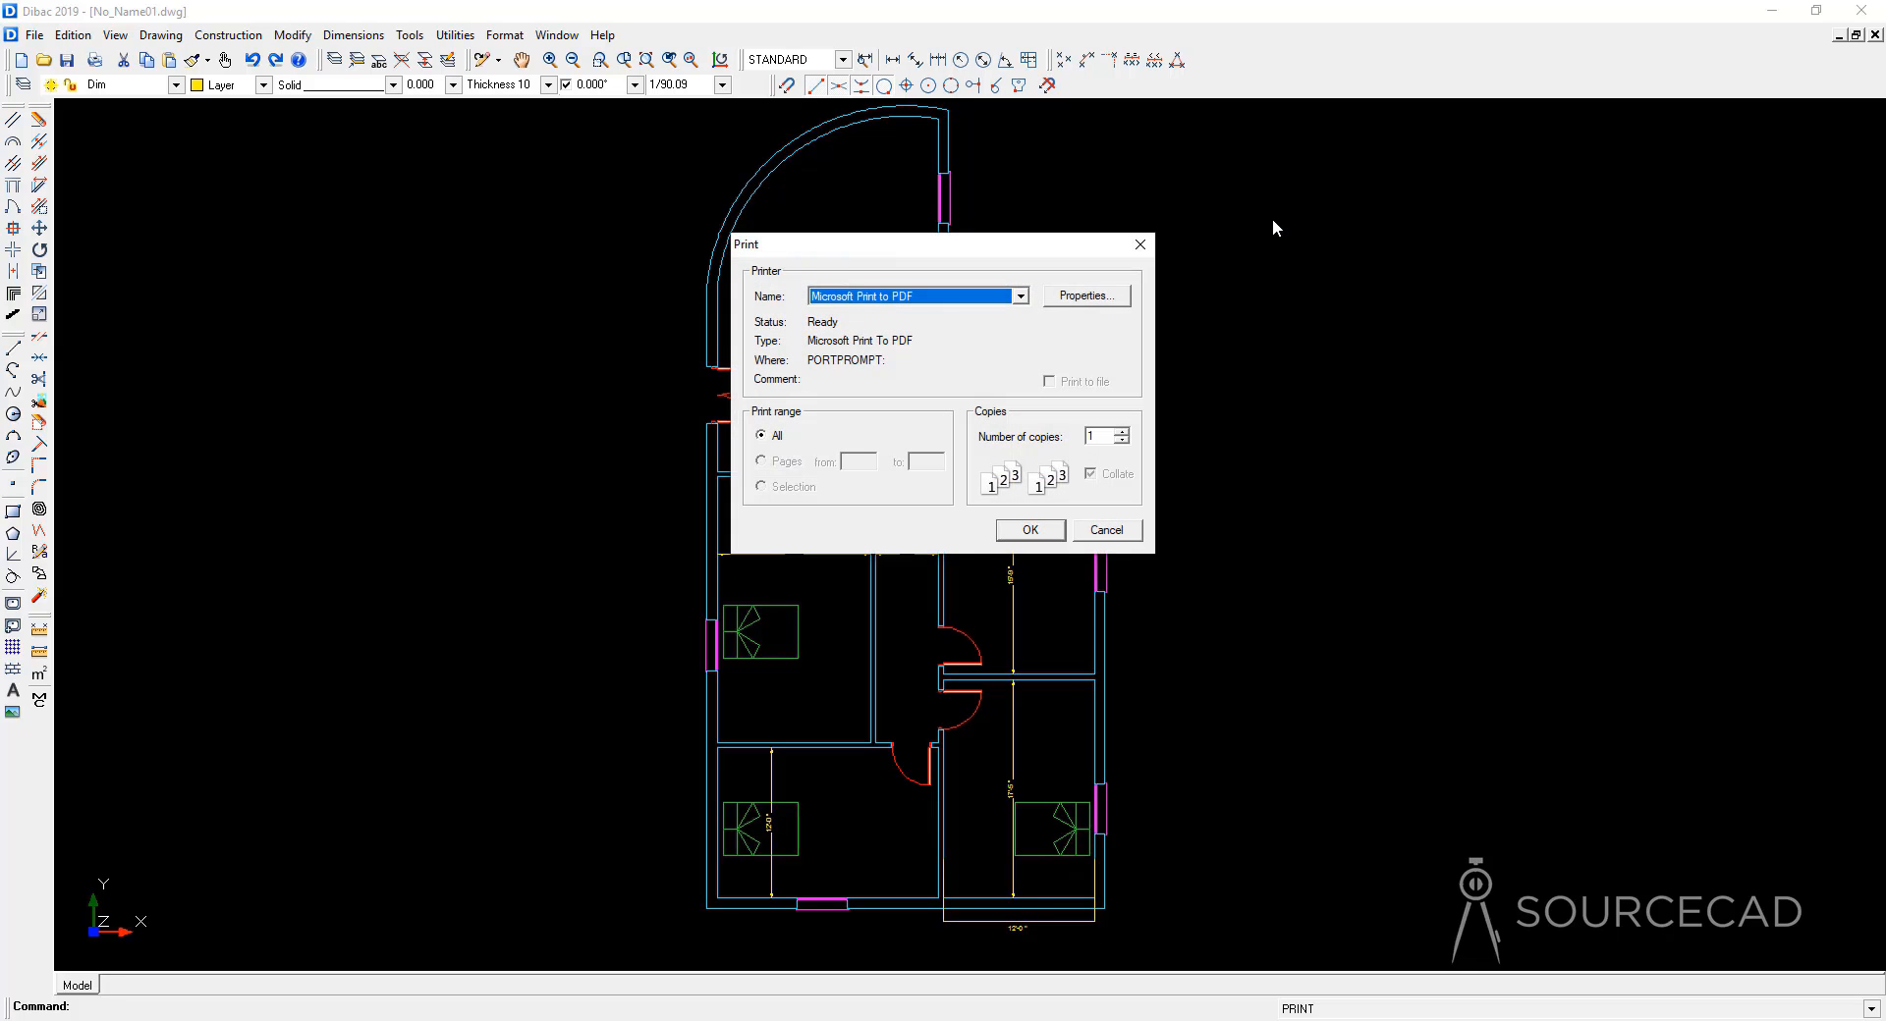
click(1021, 295)
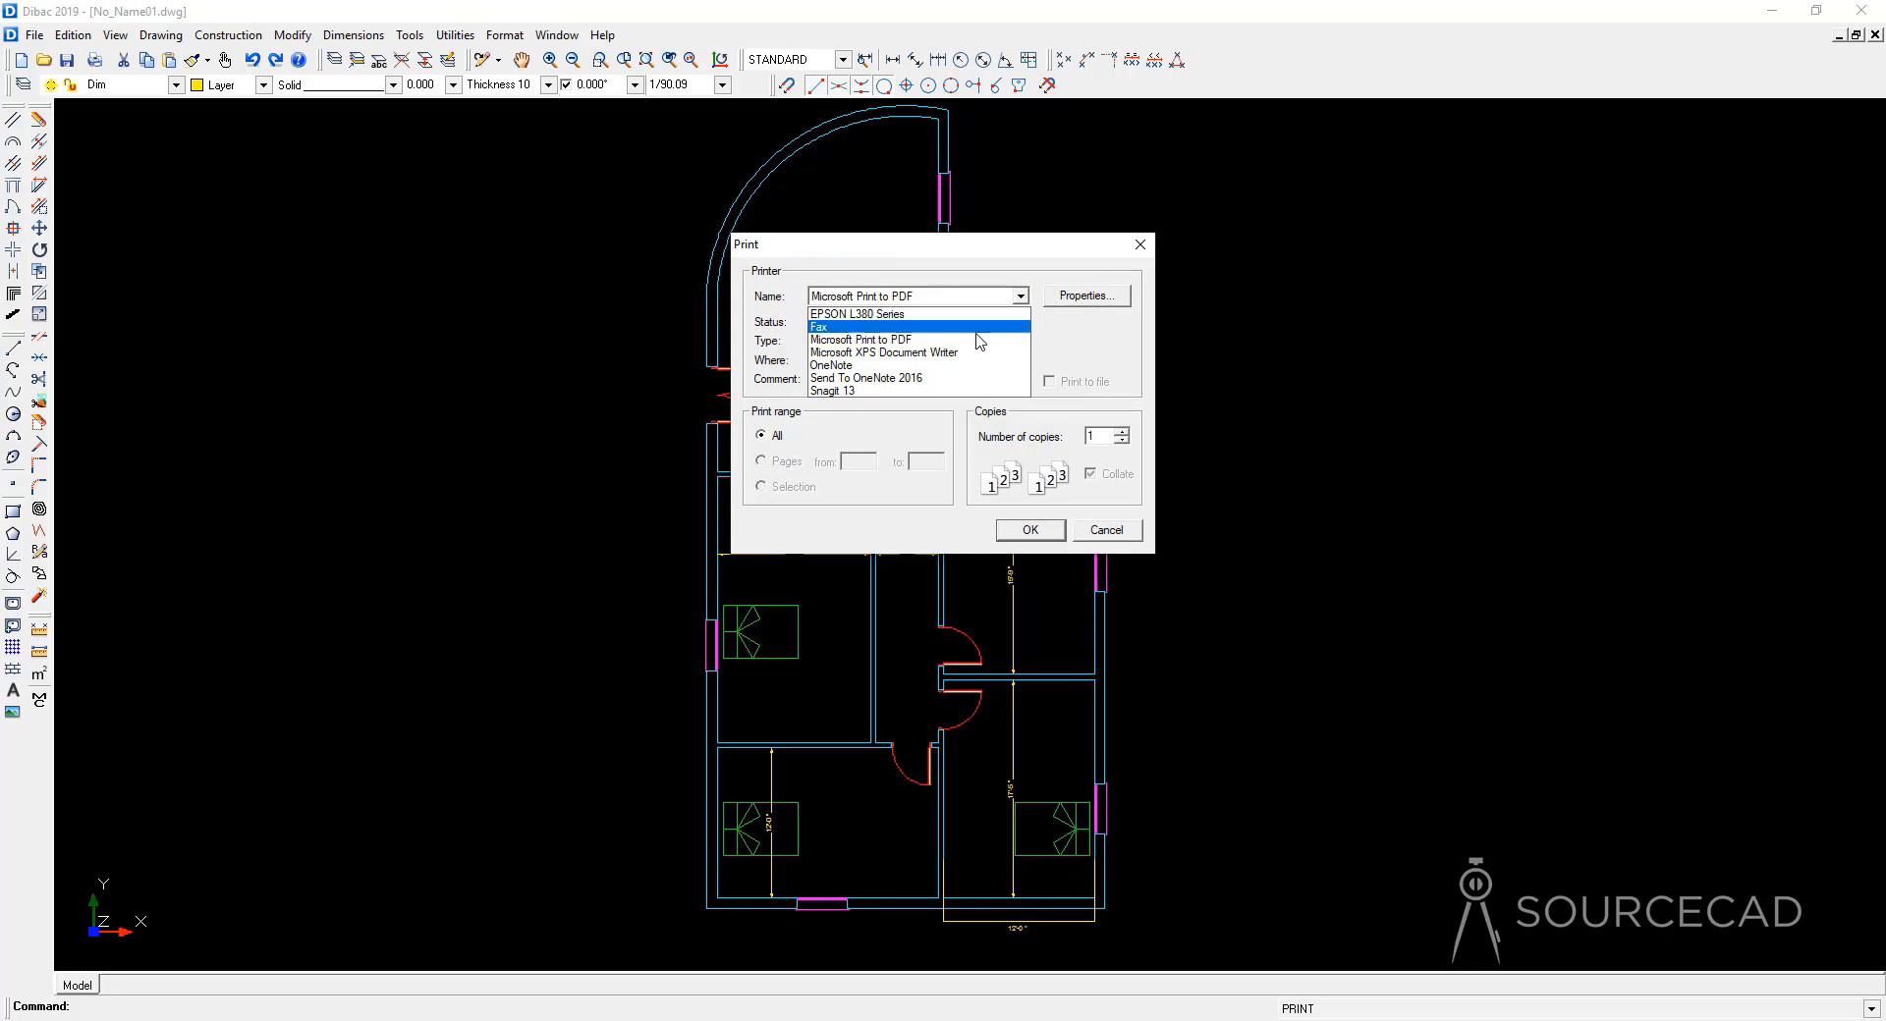
click(918, 342)
click(1017, 529)
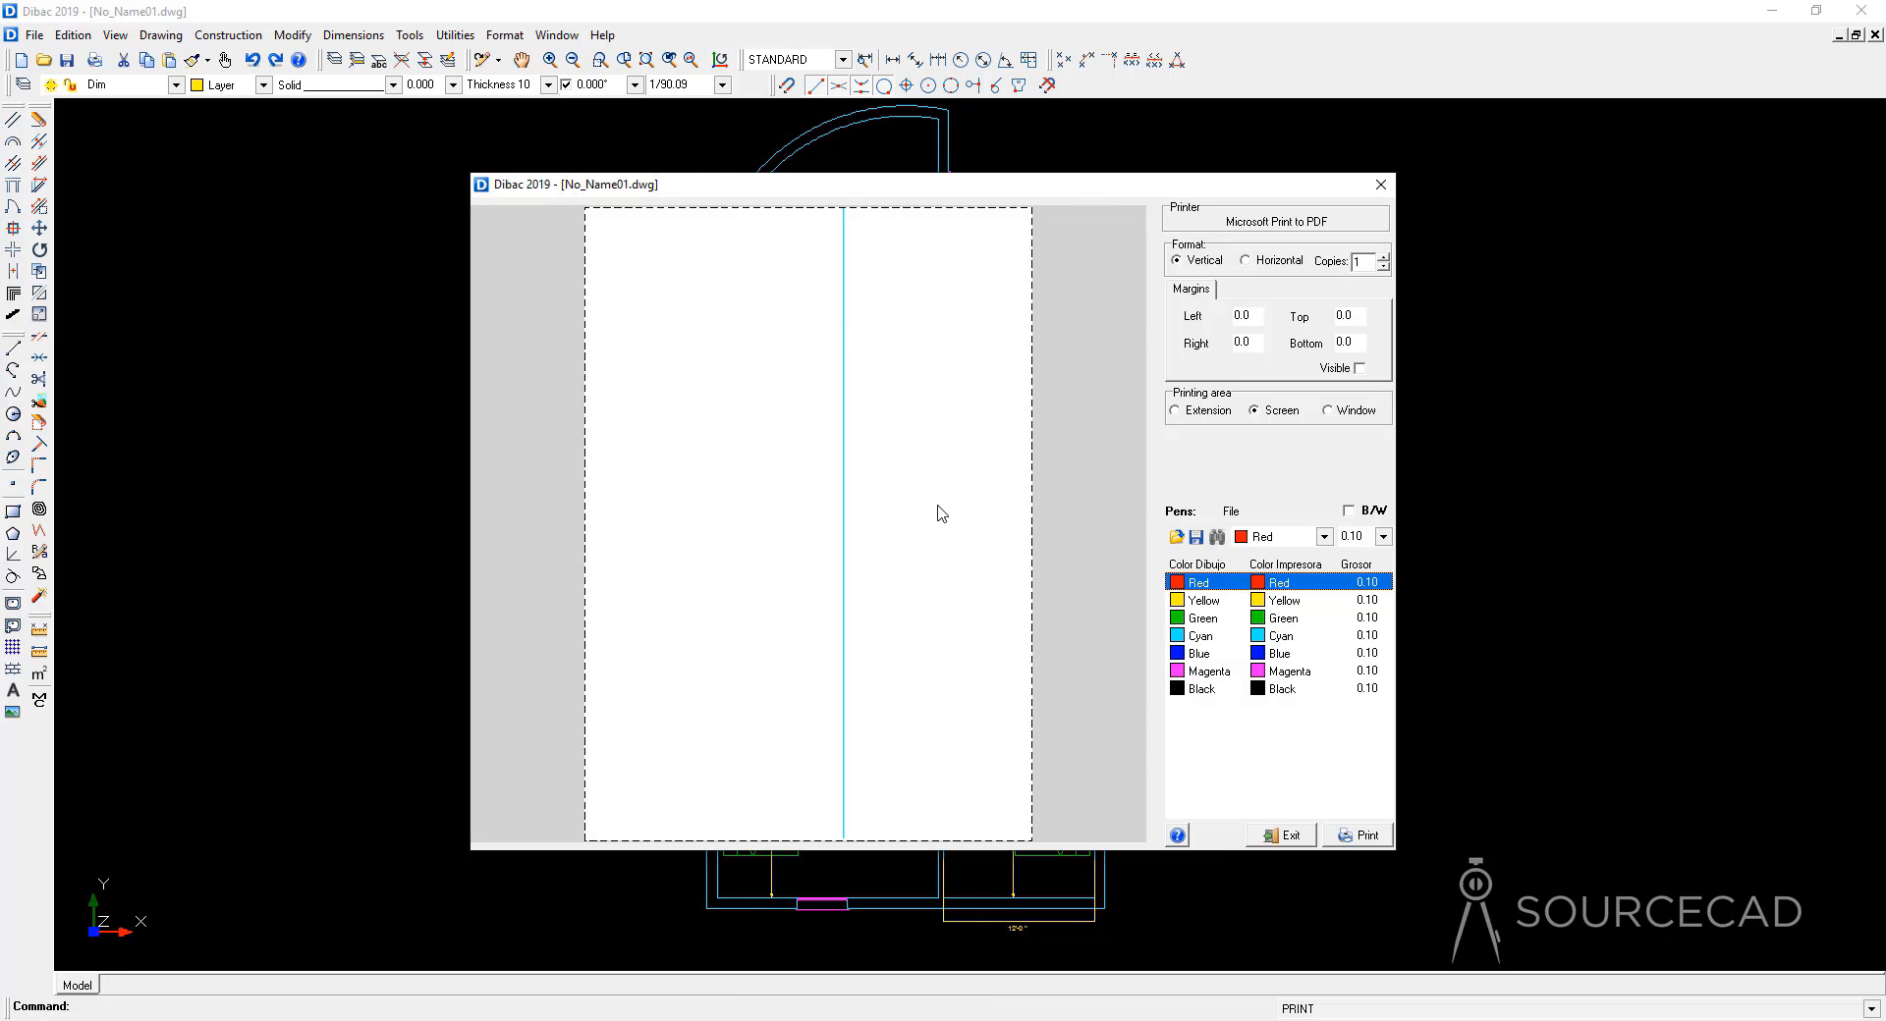
Step: Set the printing area to Window and enclose the whole floor plan with its dimensions
click(1331, 412)
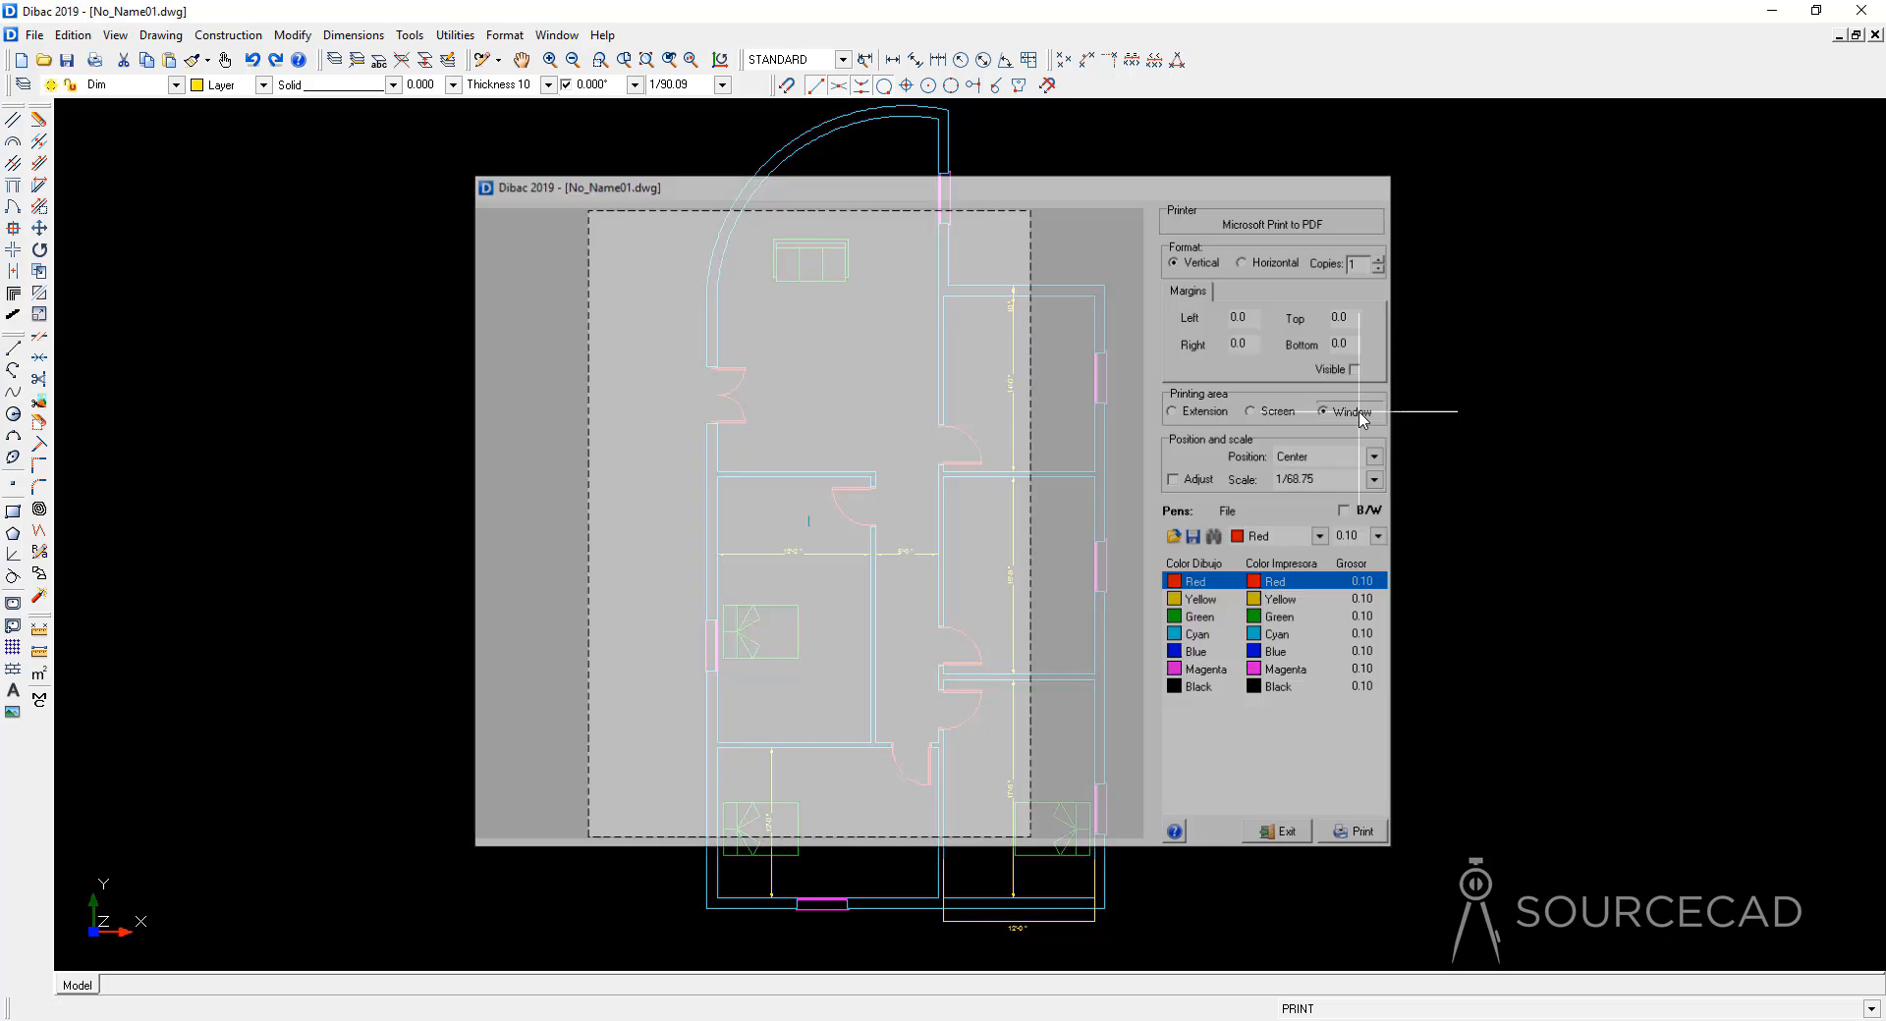
scroll(837, 307, up, 3)
scroll(837, 307, down, 3)
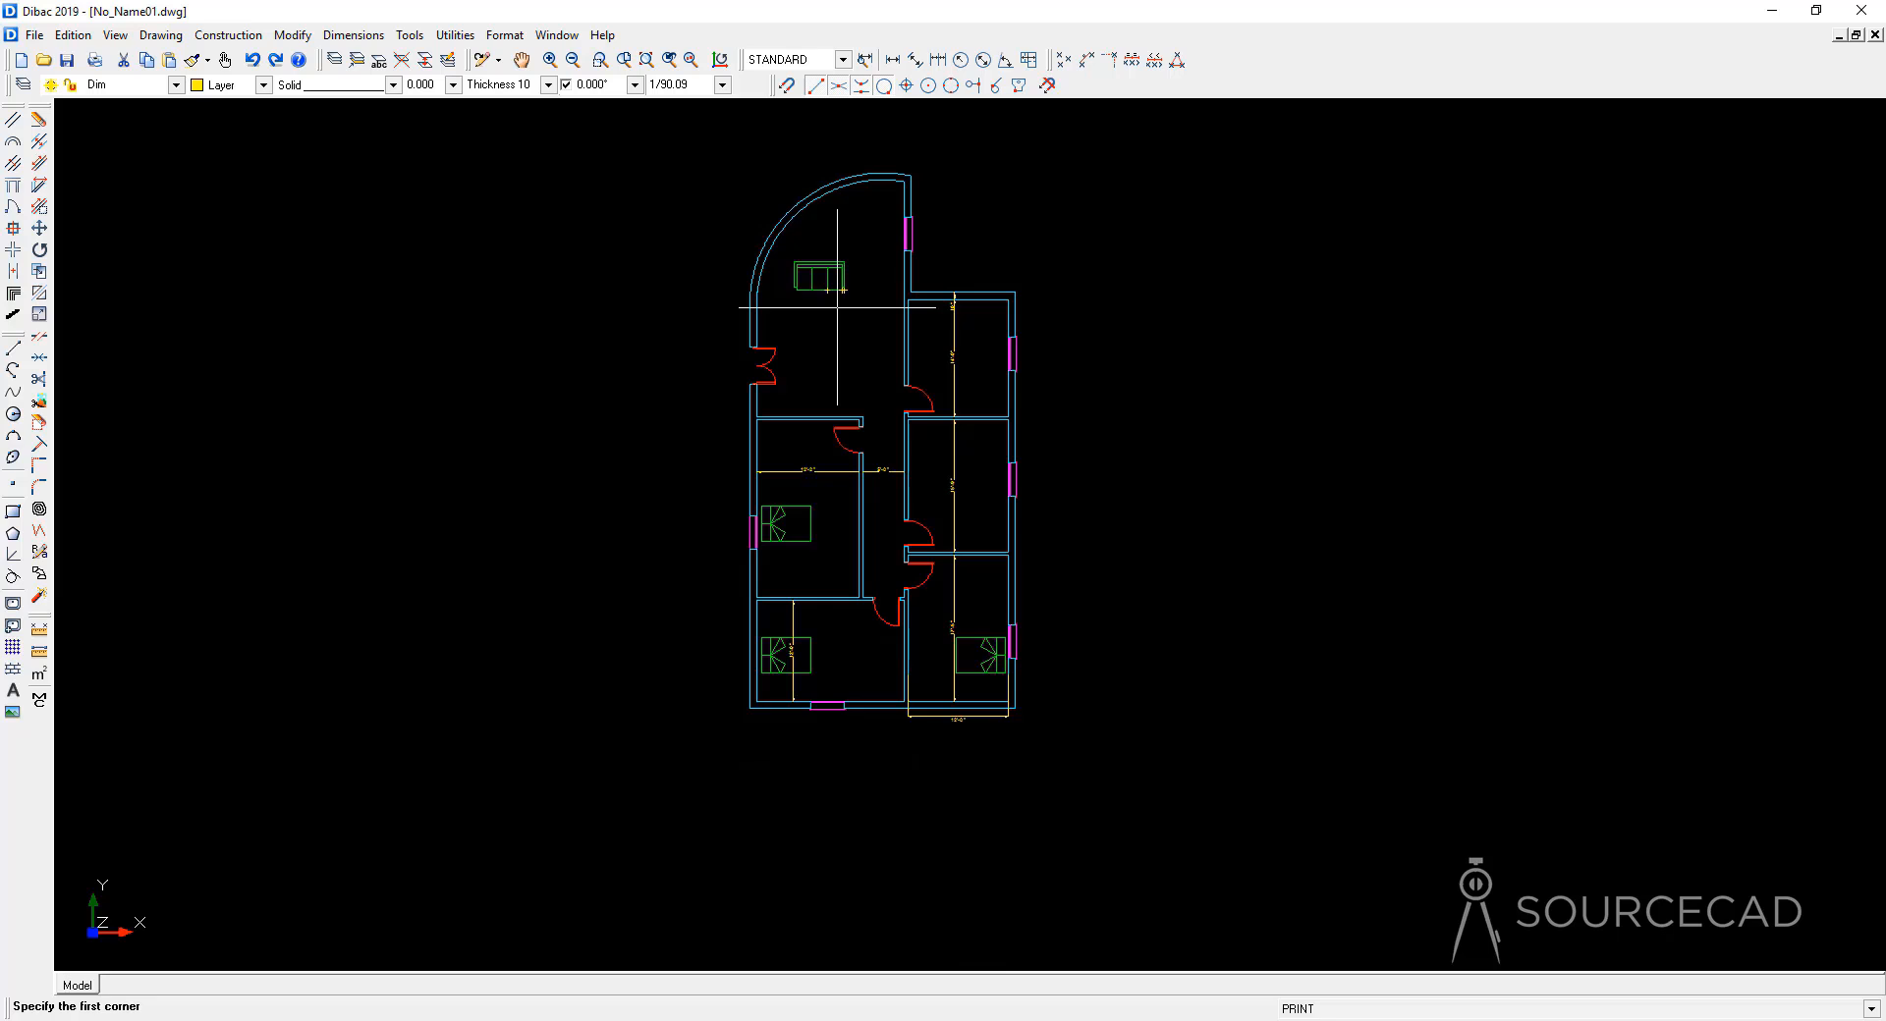
click(676, 150)
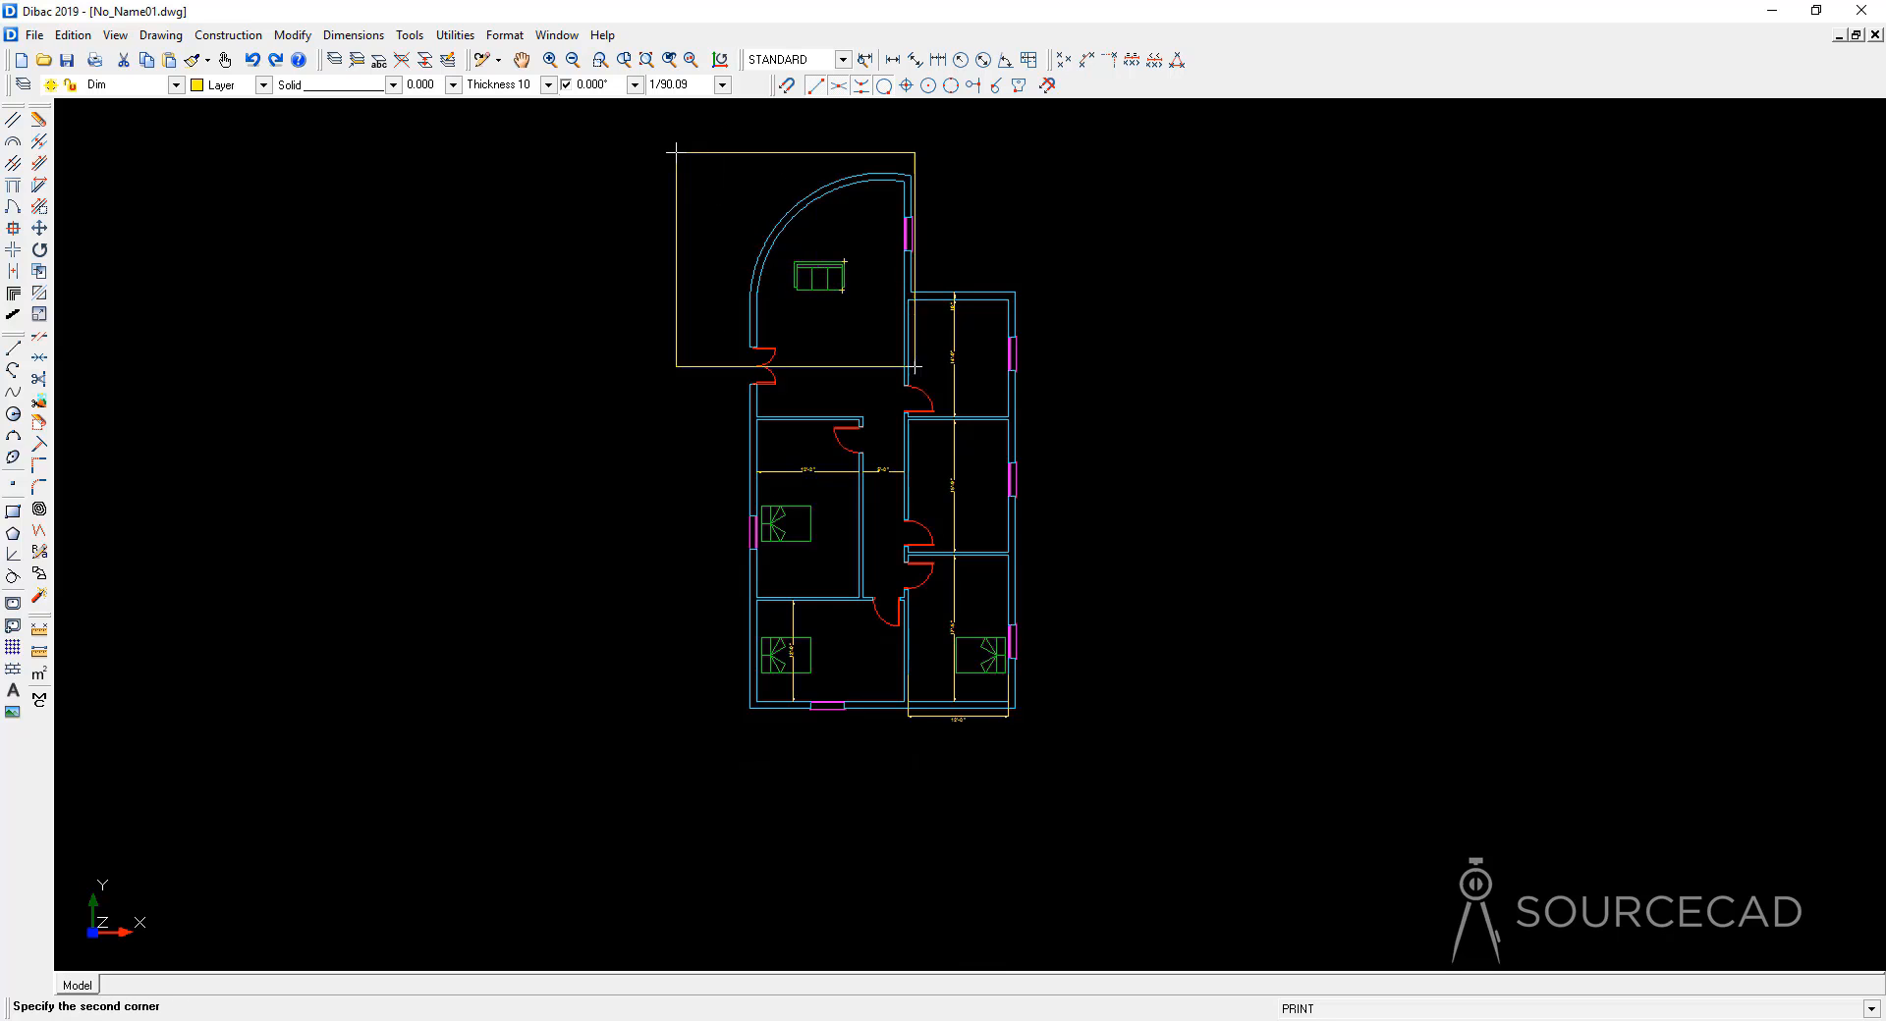
click(1069, 759)
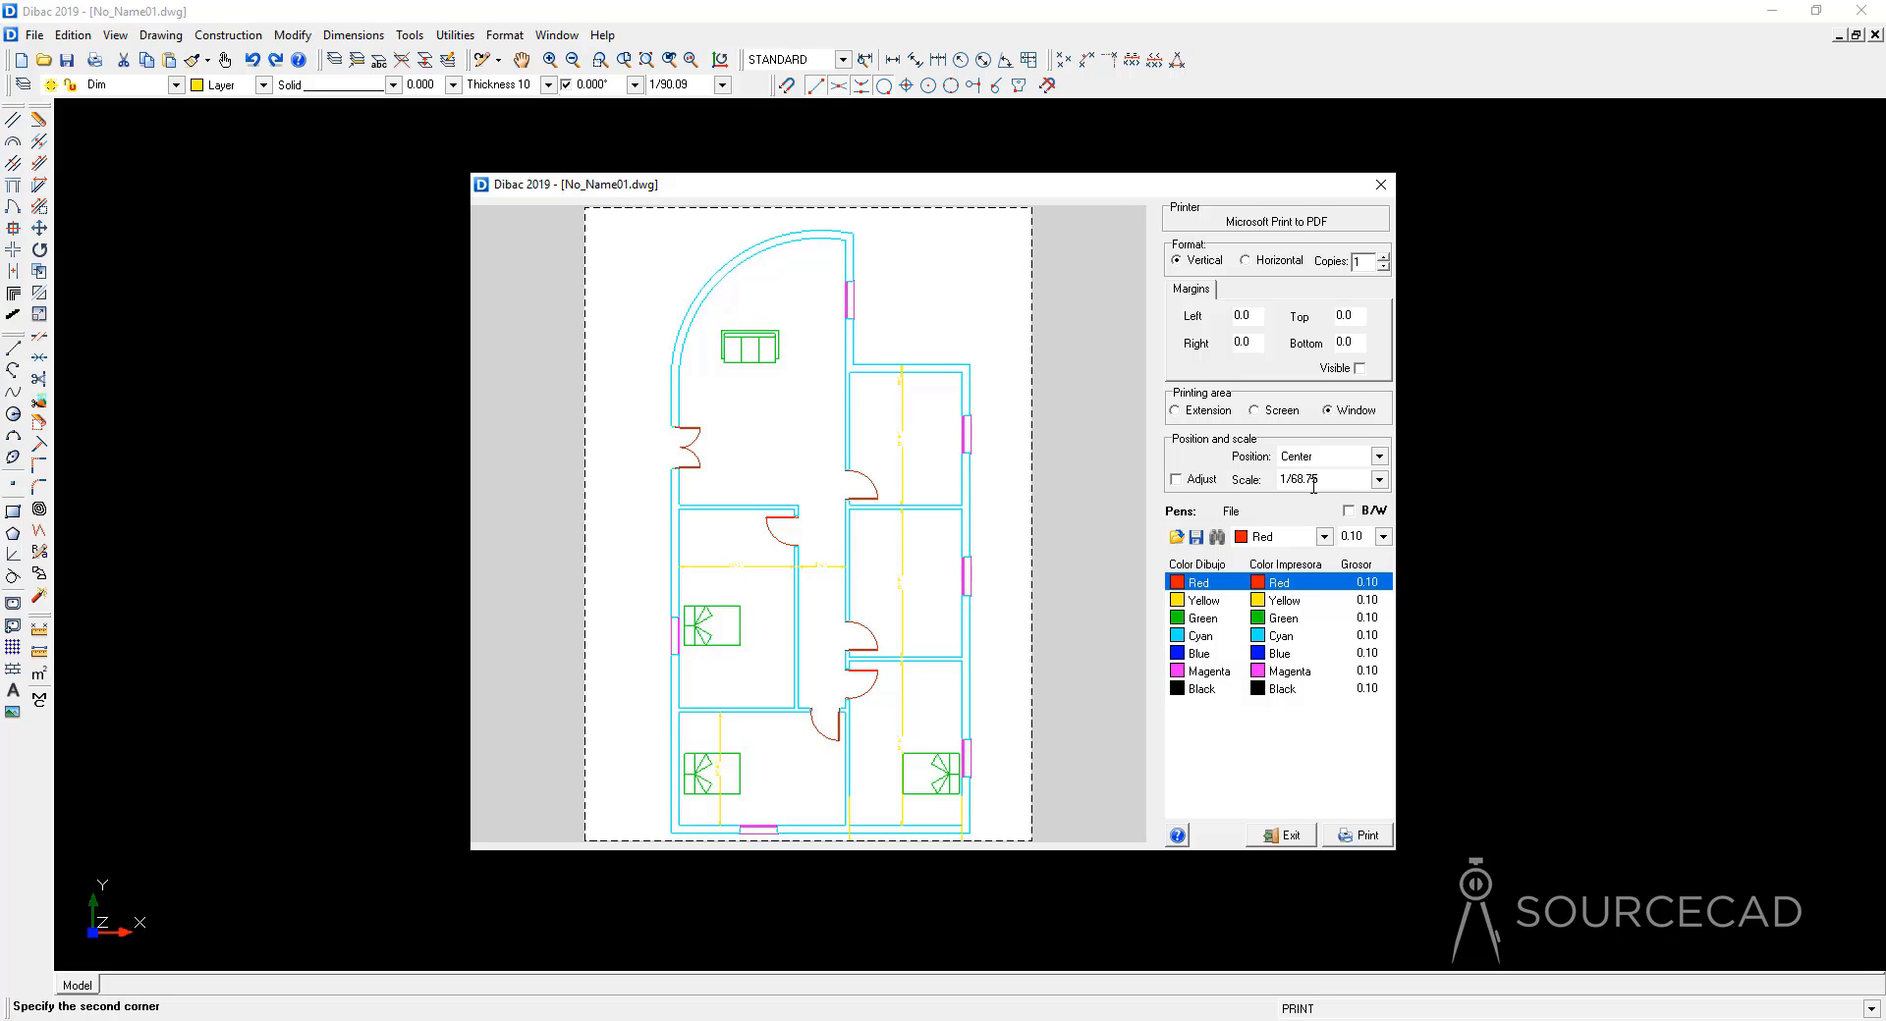
Step: Print the plan to a PDF document named pdf on the Desktop and leave the print setup
click(1365, 837)
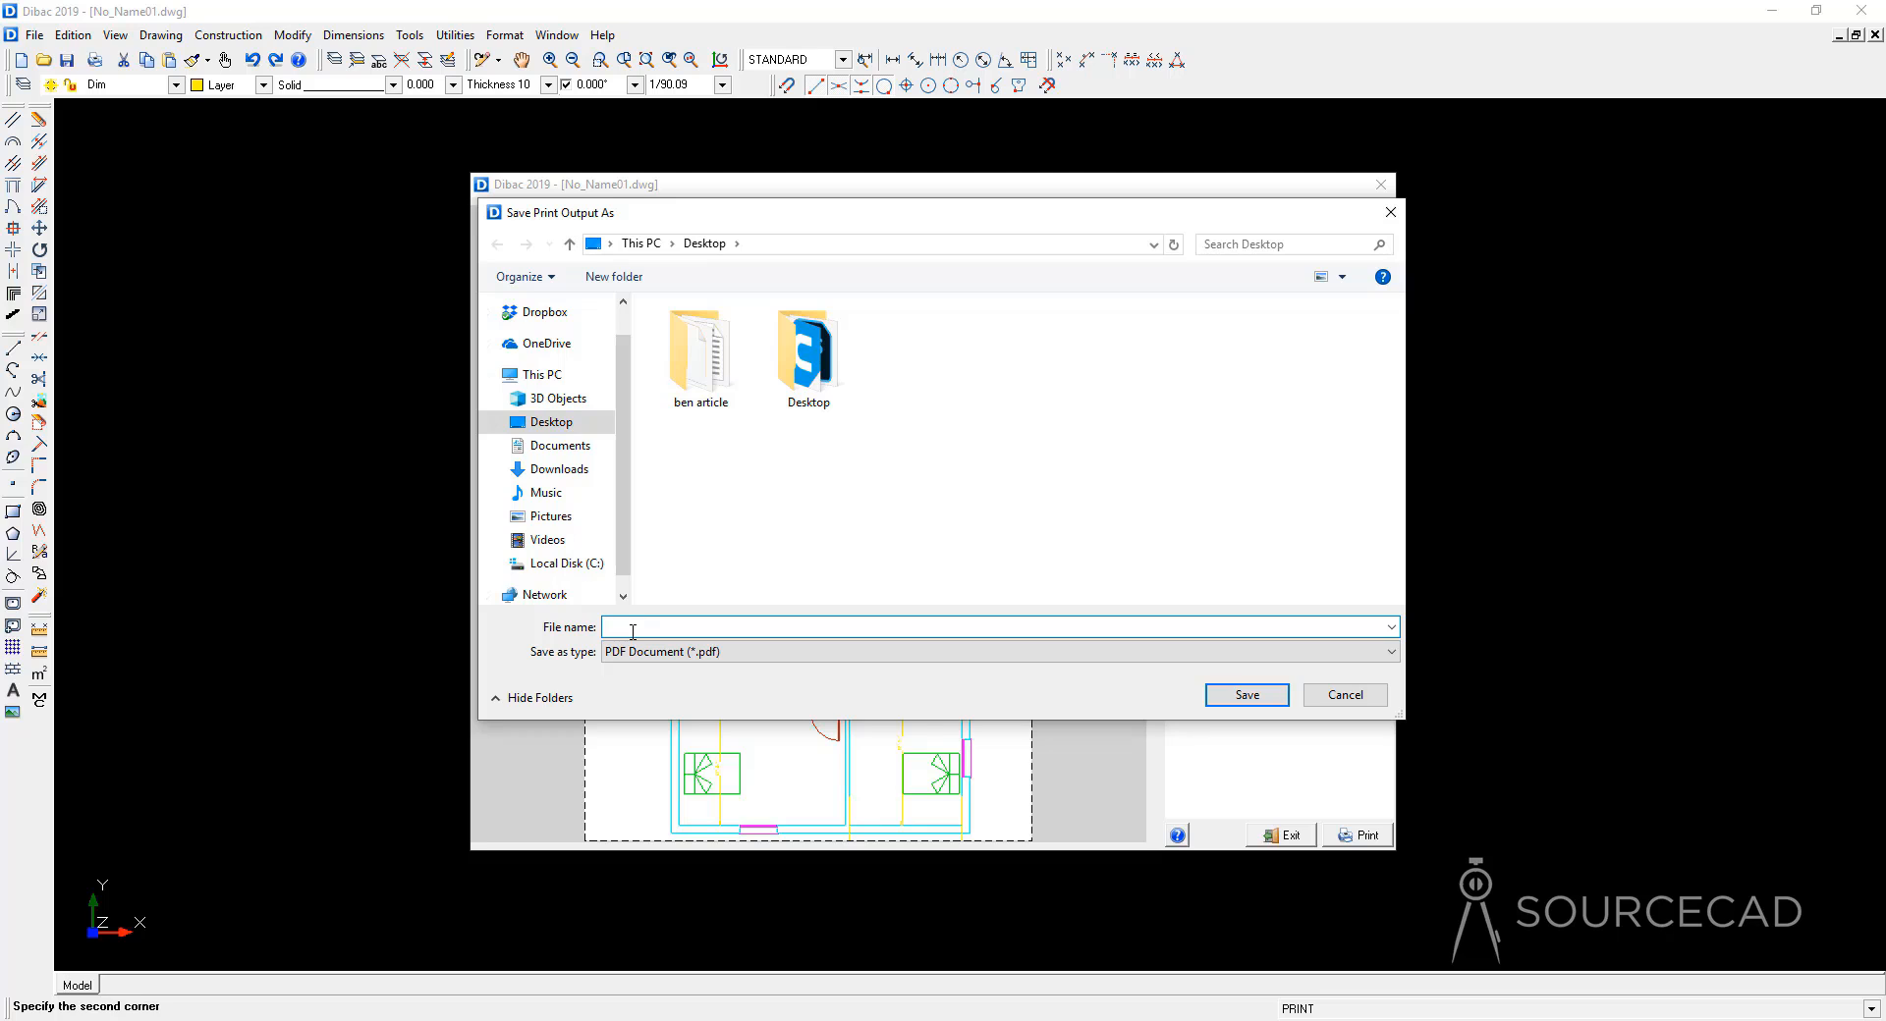
text(pdf)
click(1248, 694)
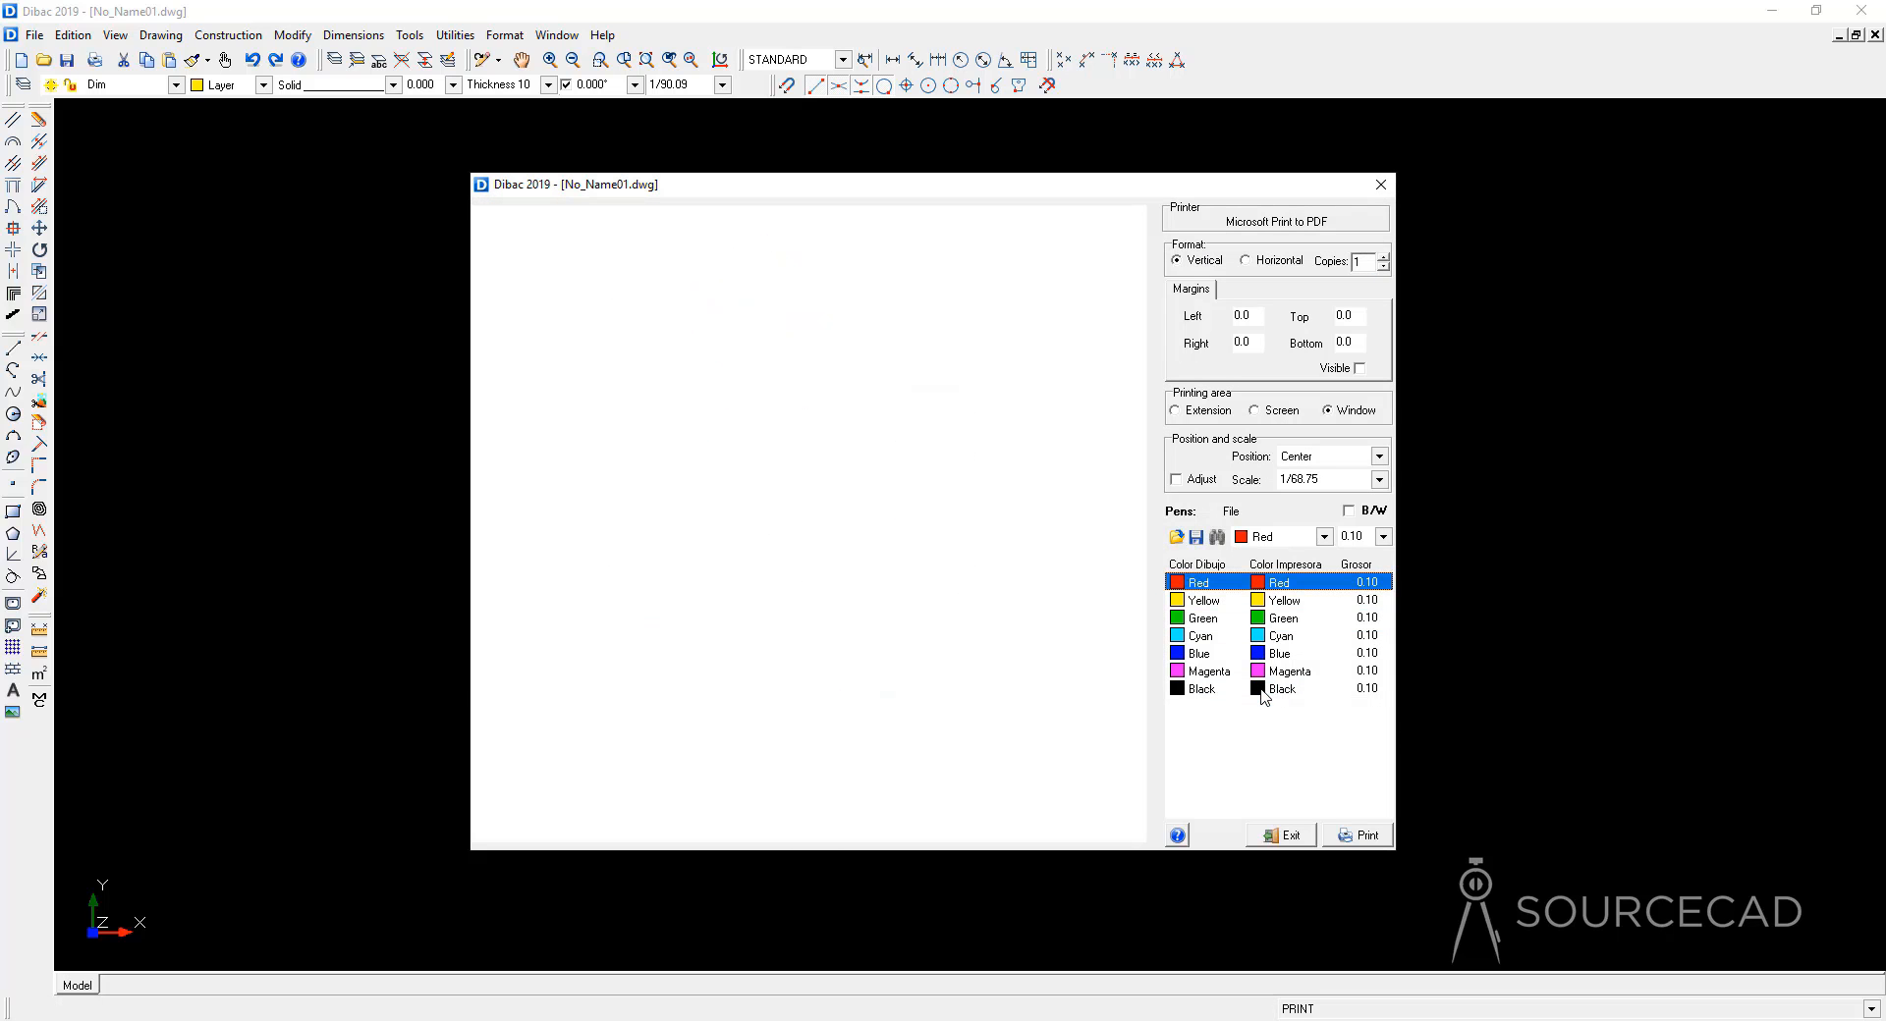
click(1282, 836)
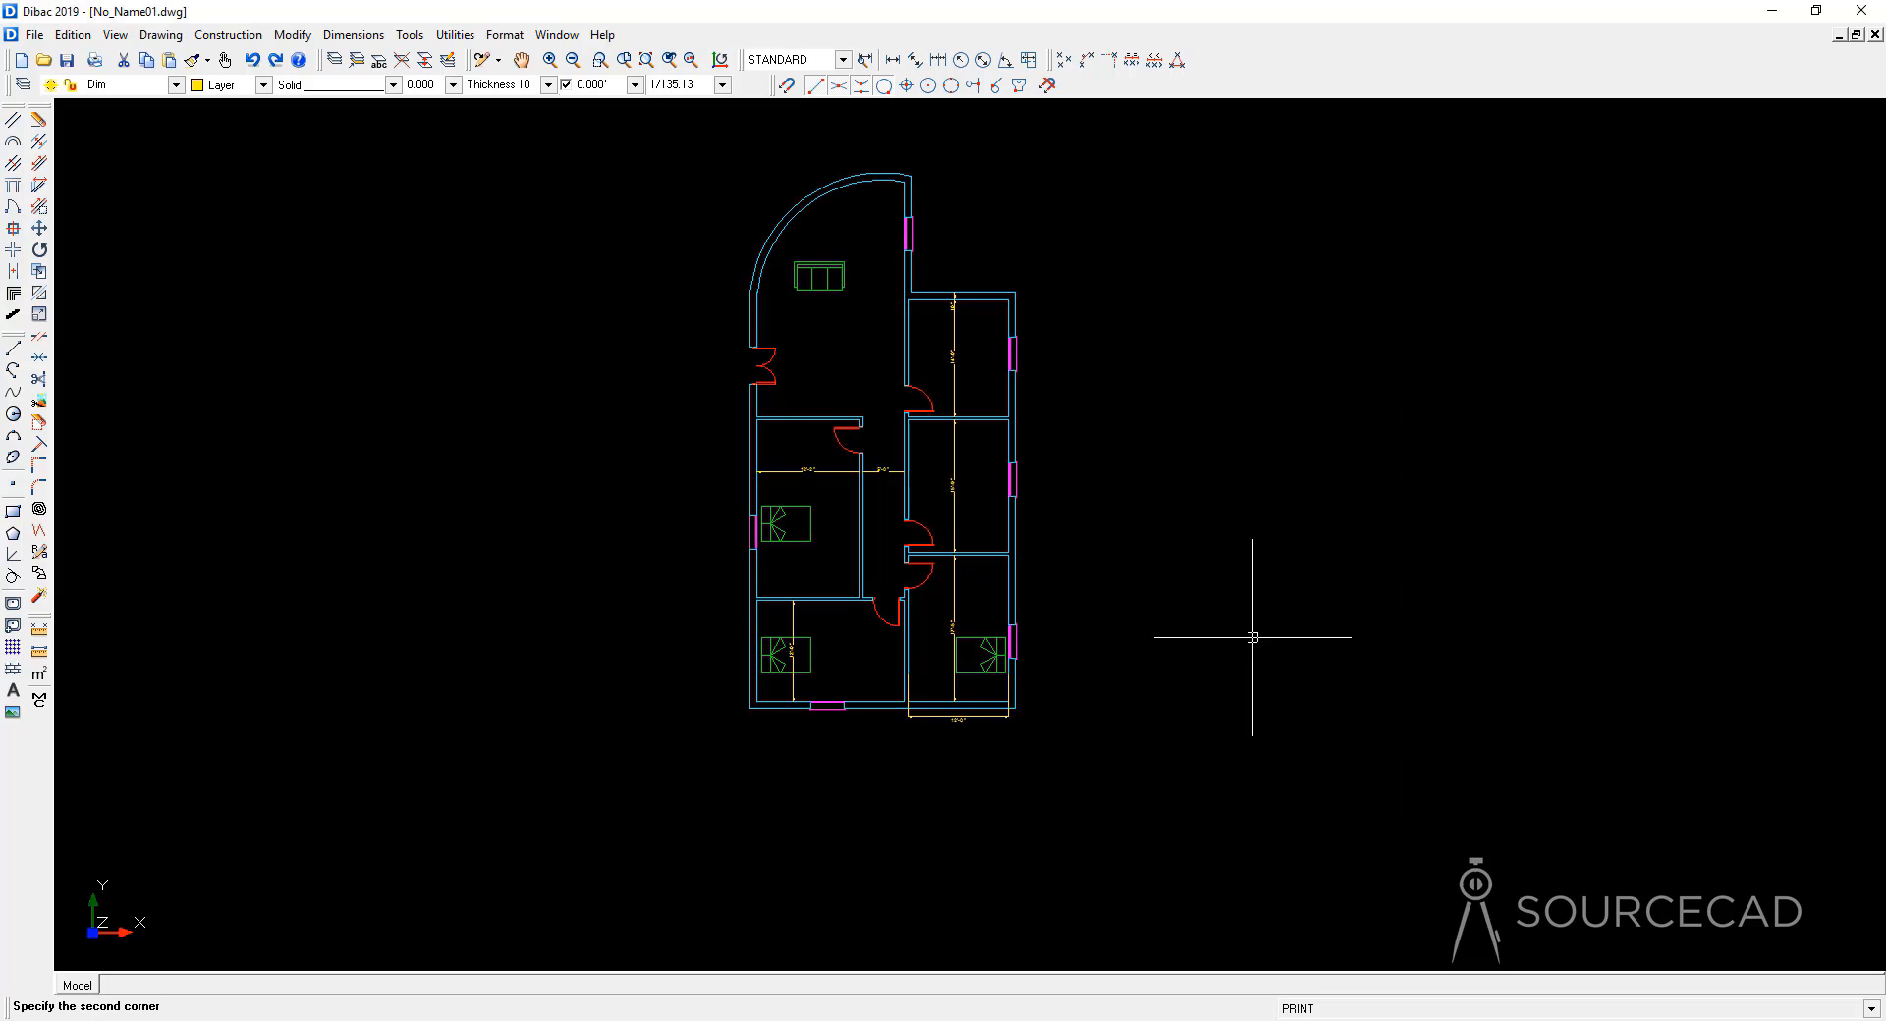
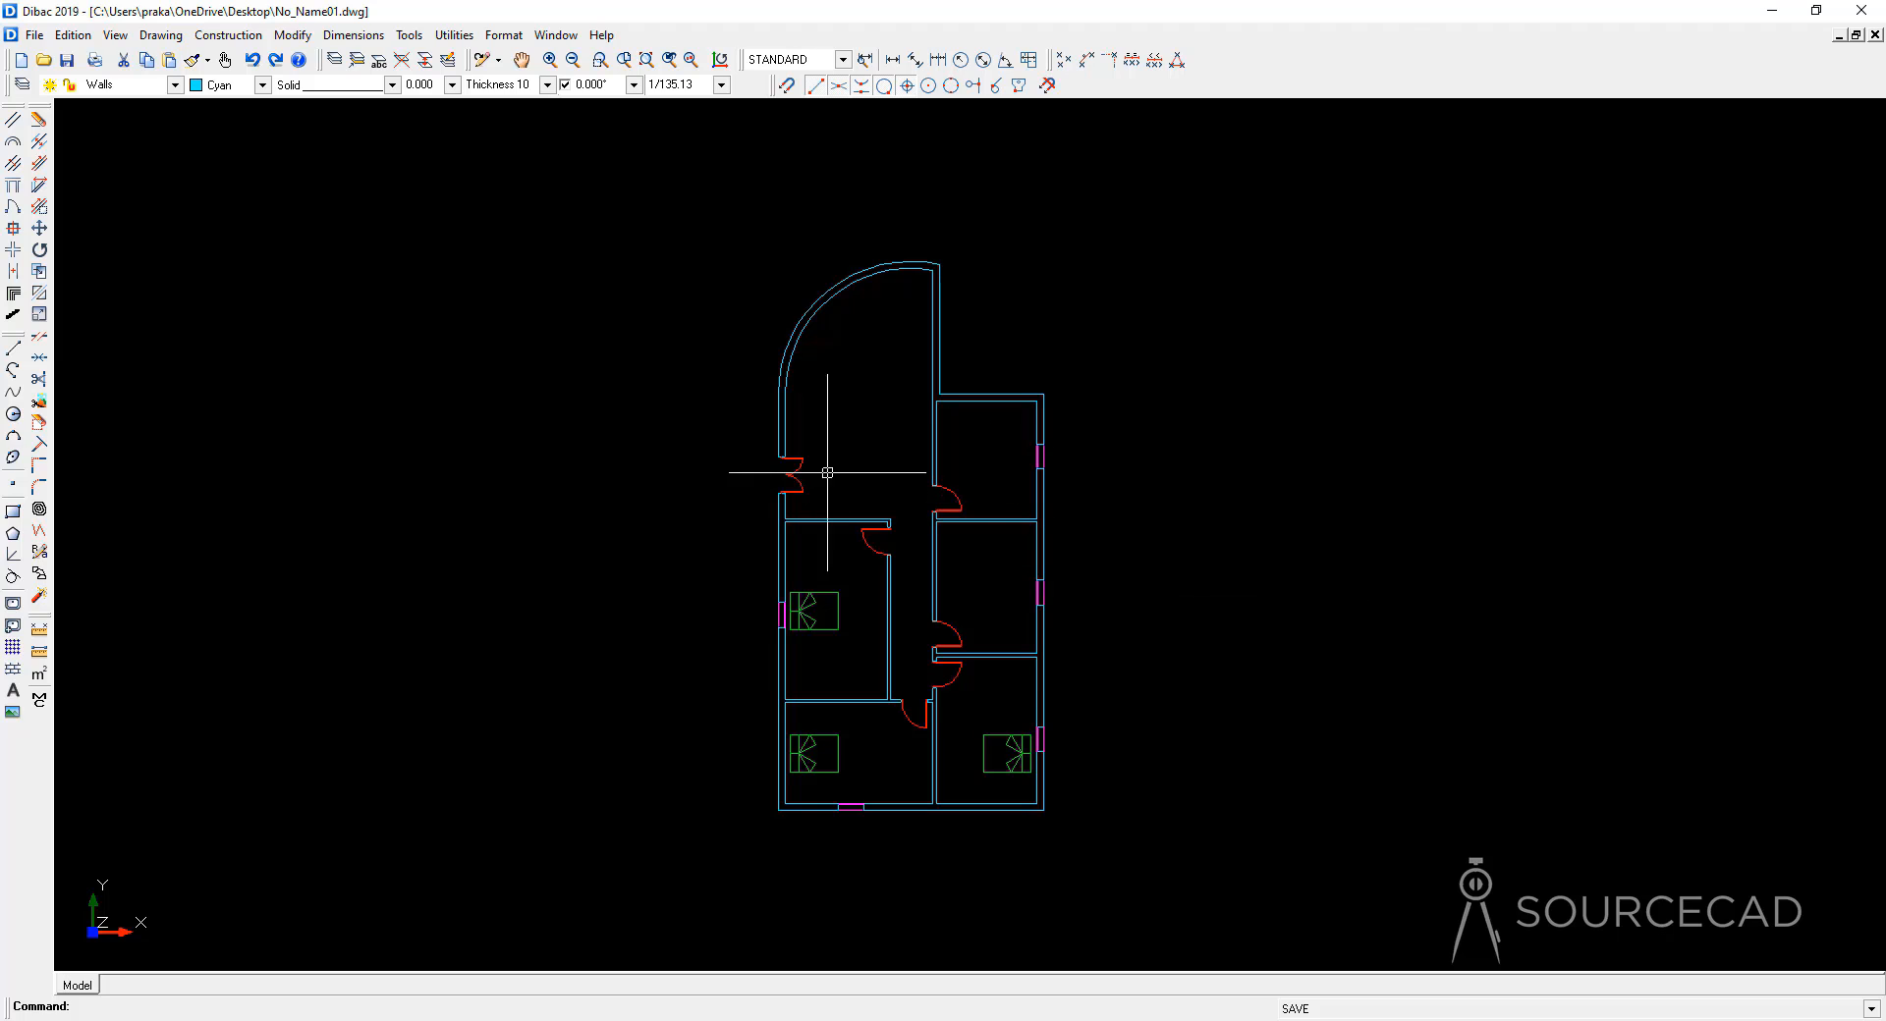
Step: Configure a rectangular pillar 12 long and 12 wide, trying edge and corner insertion points before accepting the centre point
click(13, 232)
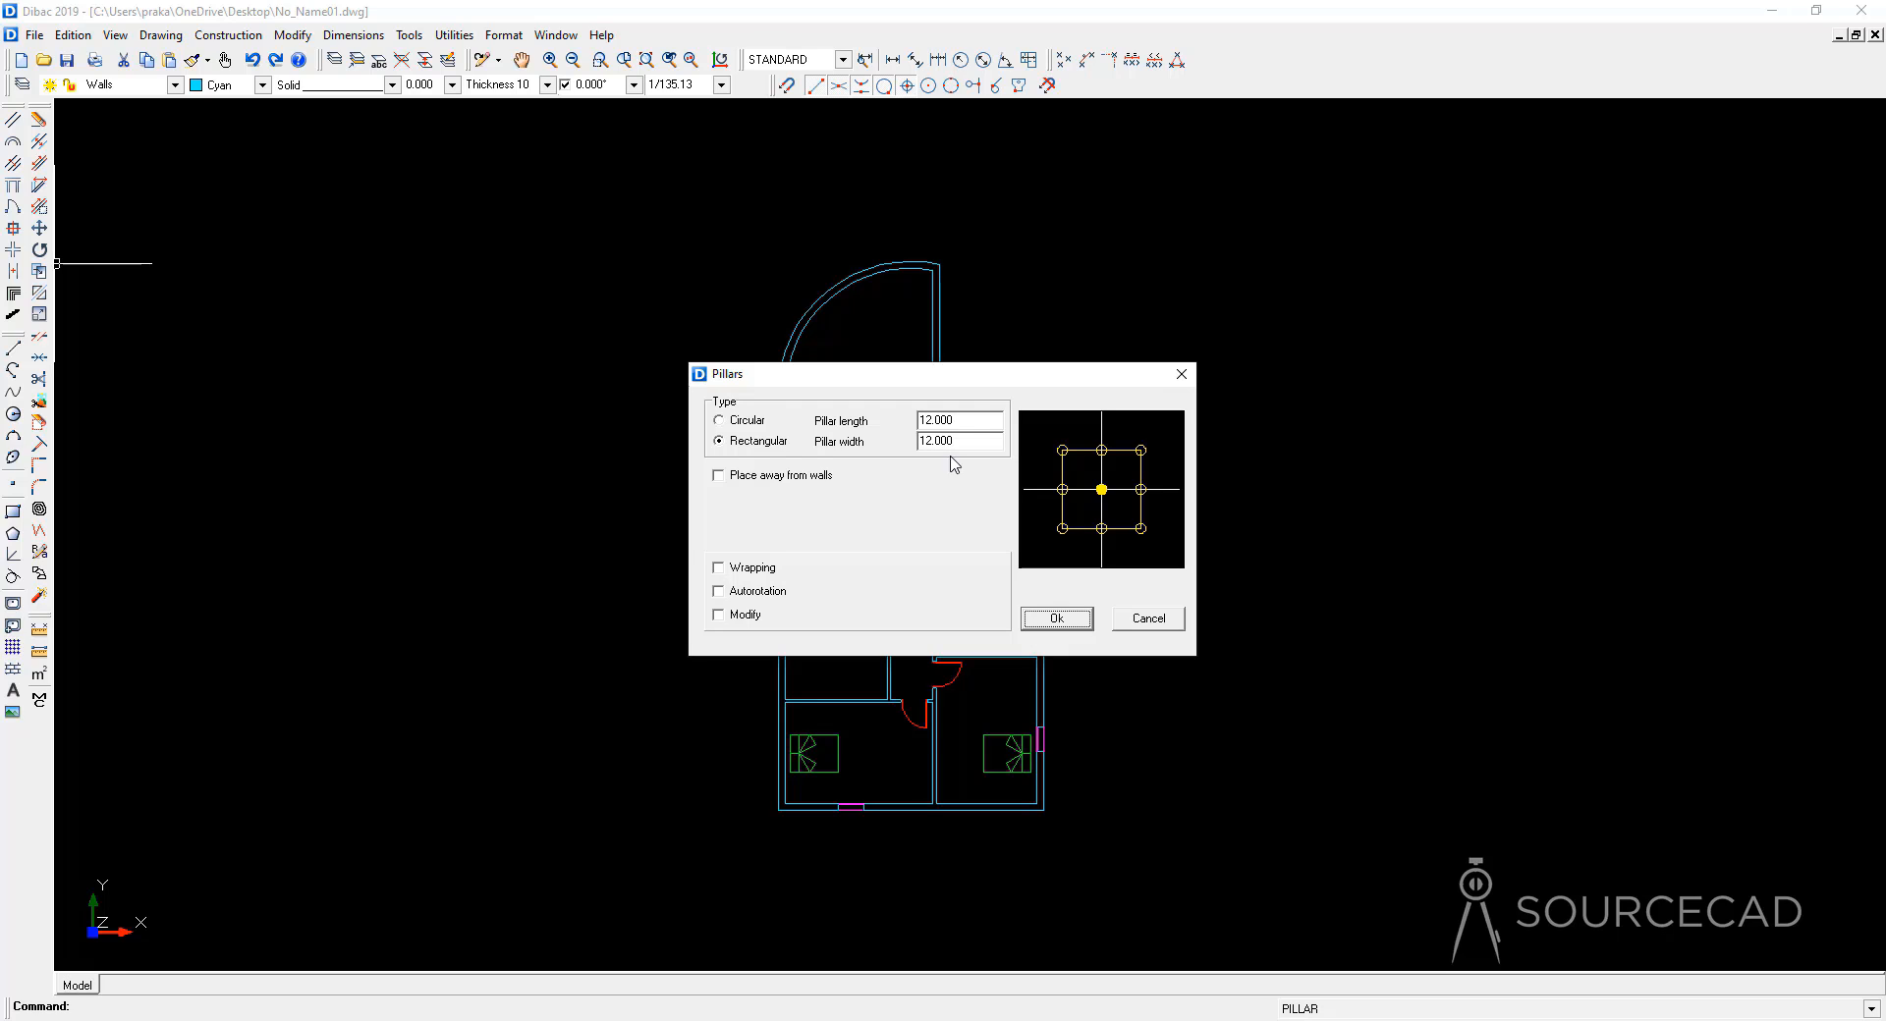
click(1101, 451)
click(1142, 453)
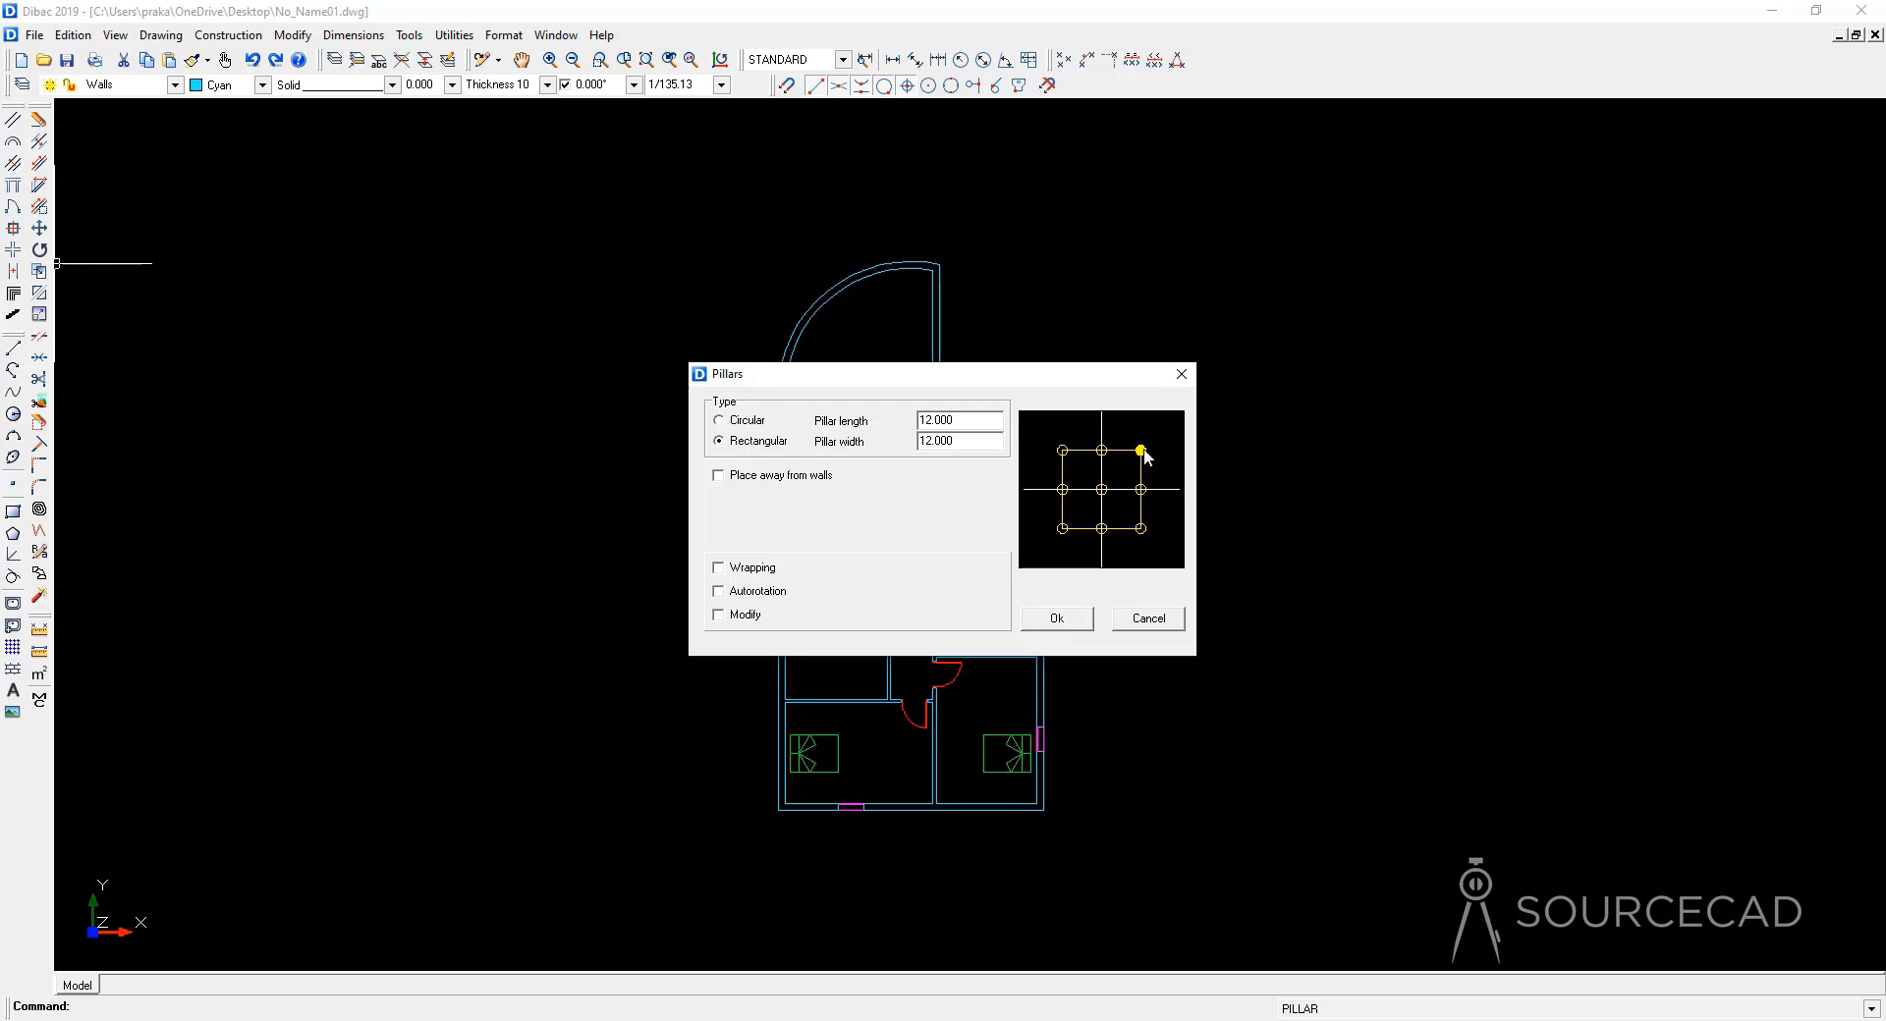
click(1064, 452)
click(1101, 489)
click(1057, 619)
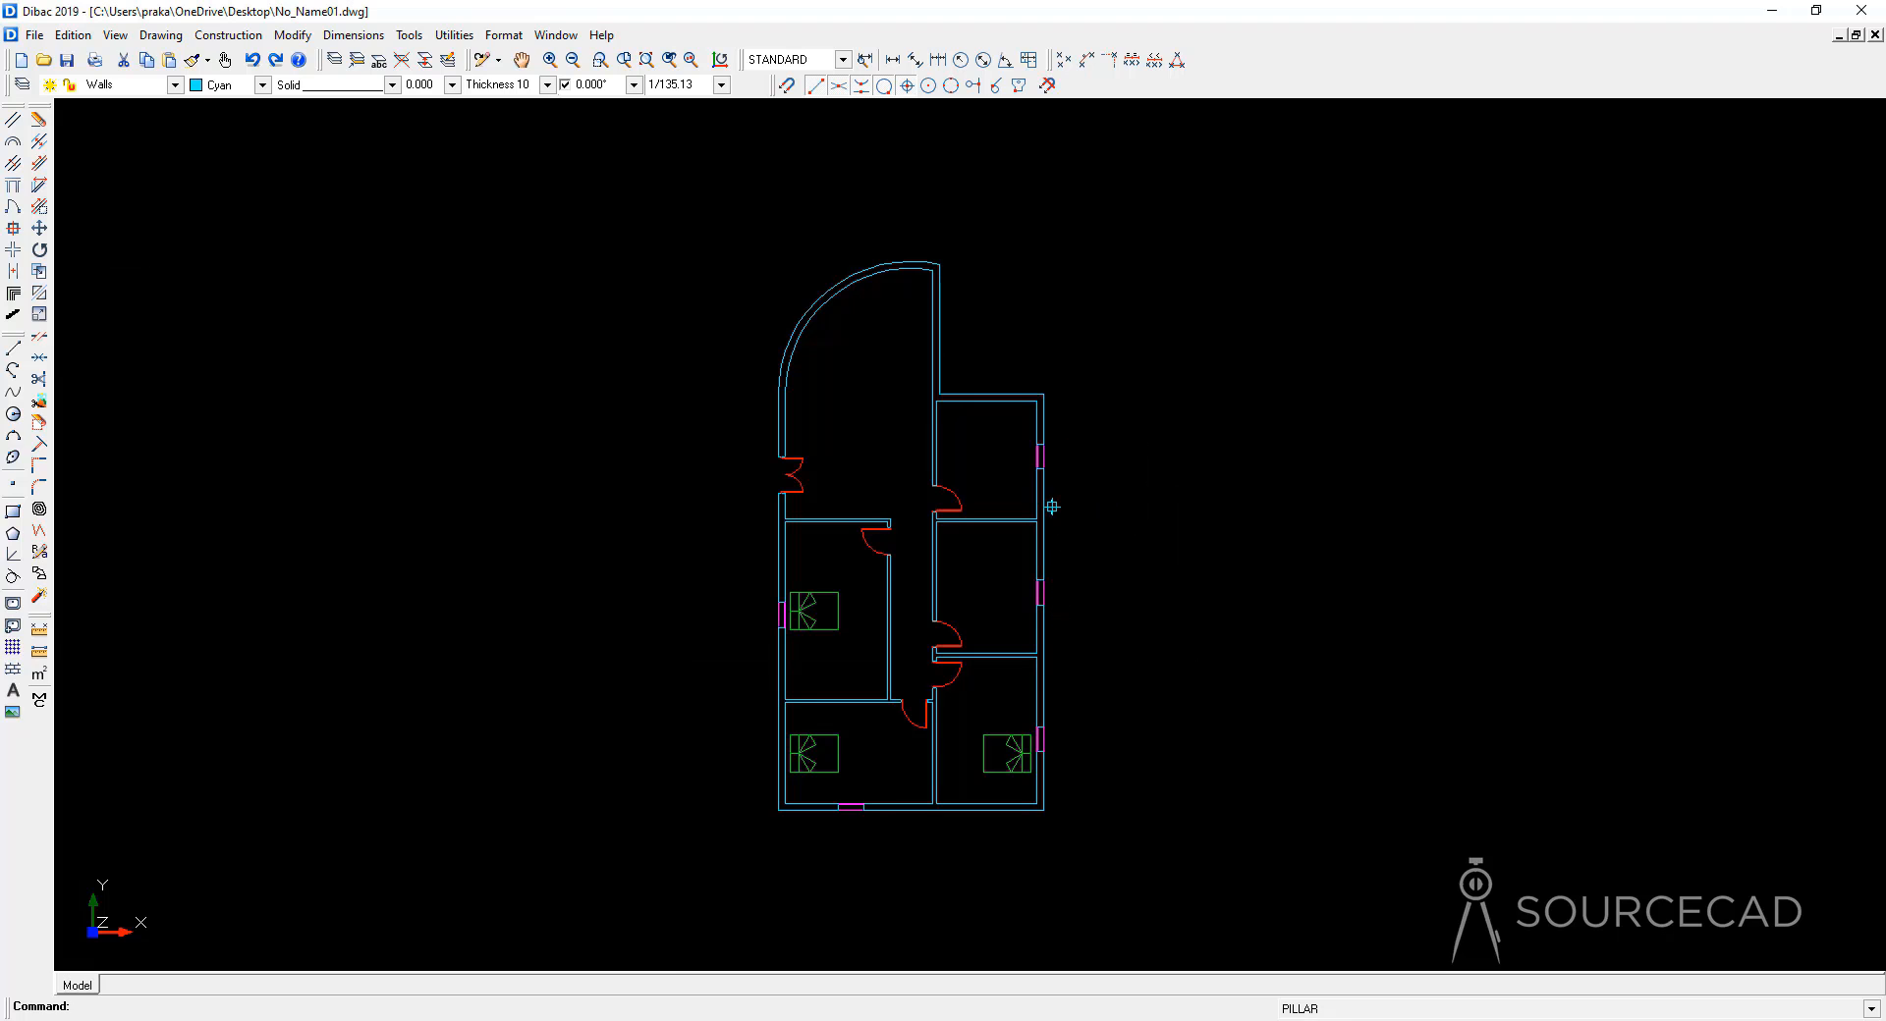
Step: Place pillars on the inner wall corners at the upper-right room's outer corner and at both bottom corners of the plan
scroll(1036, 398, up, 5)
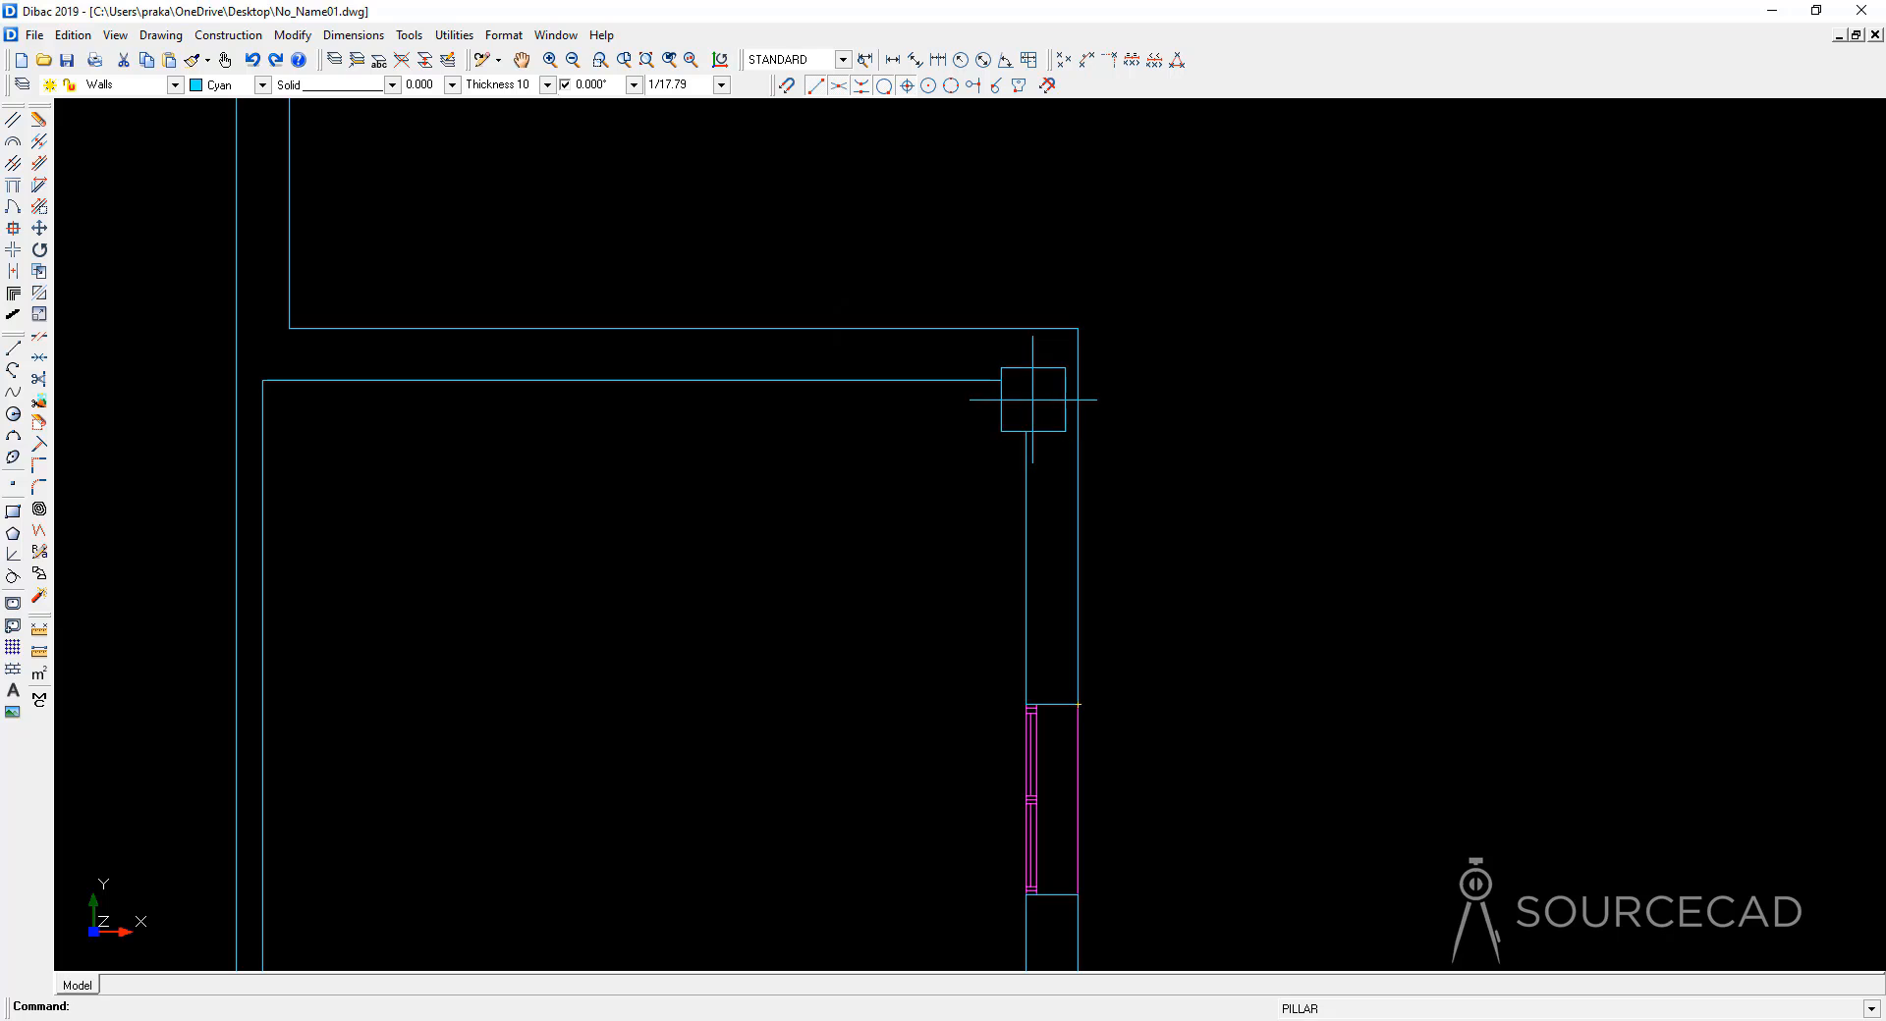
click(1026, 381)
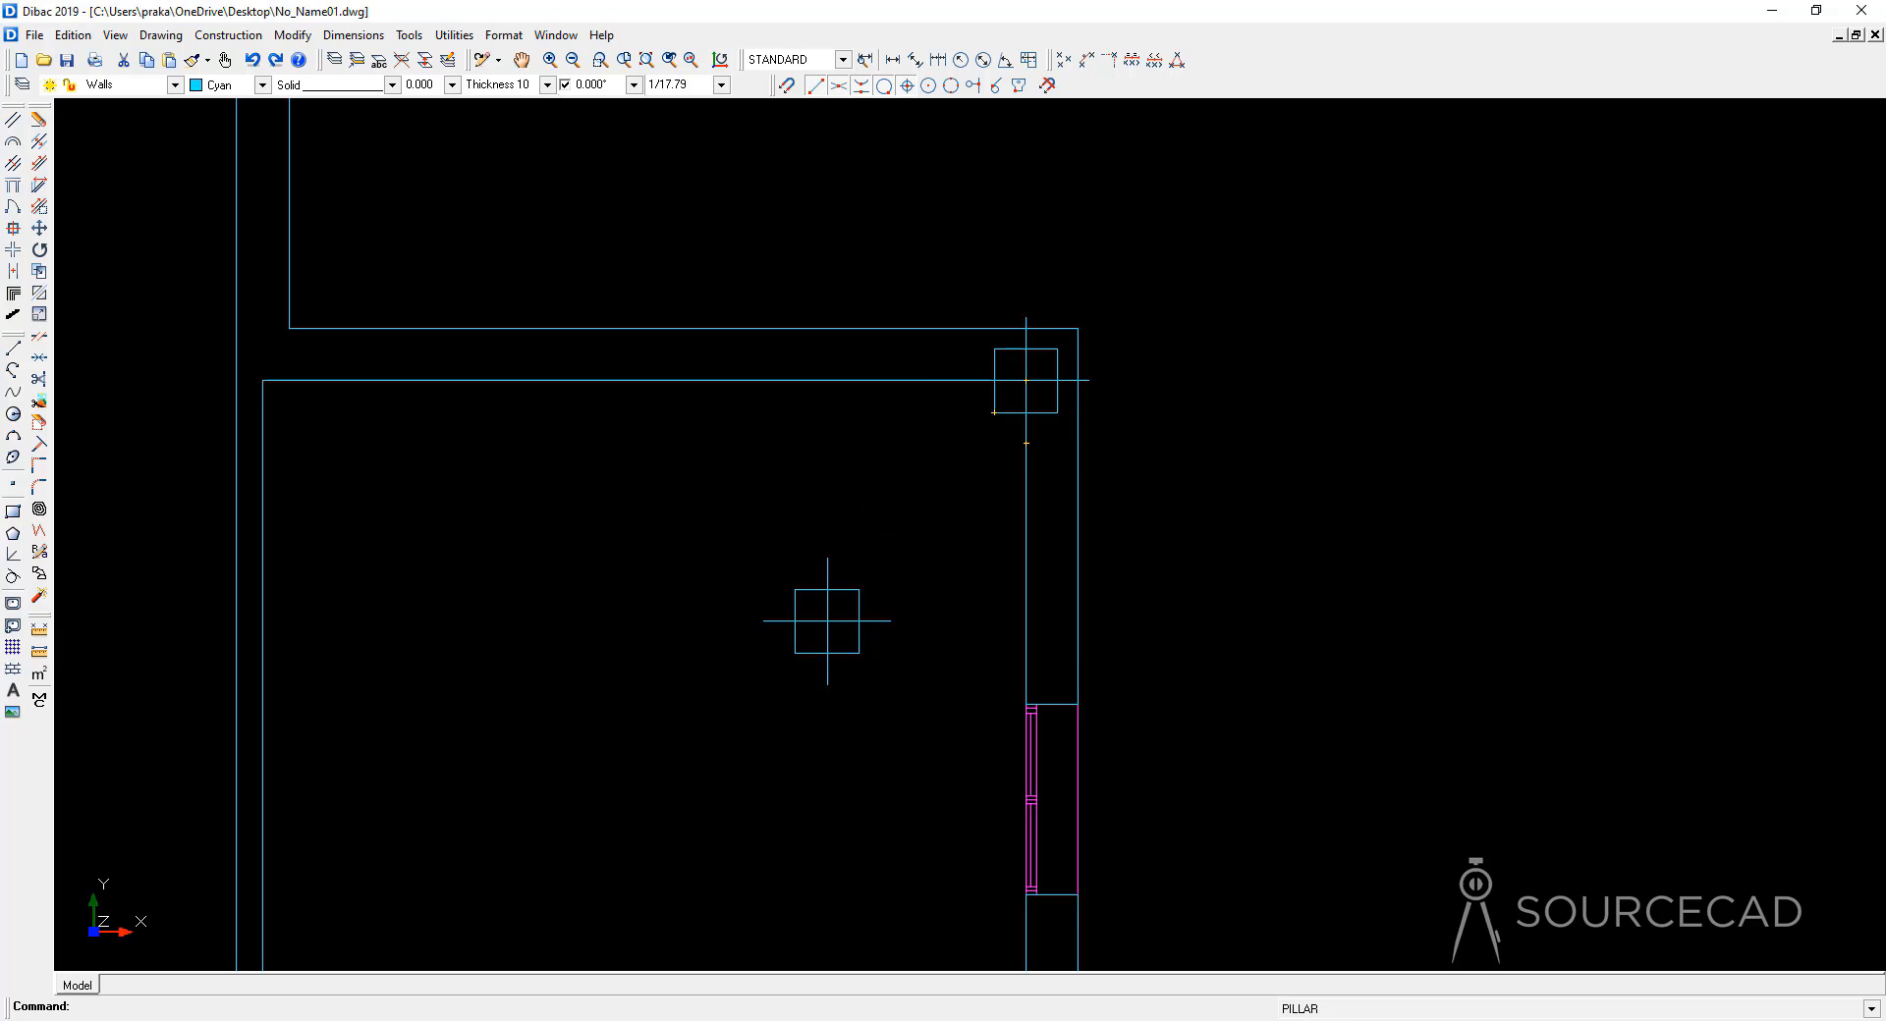
scroll(827, 620, down, 2)
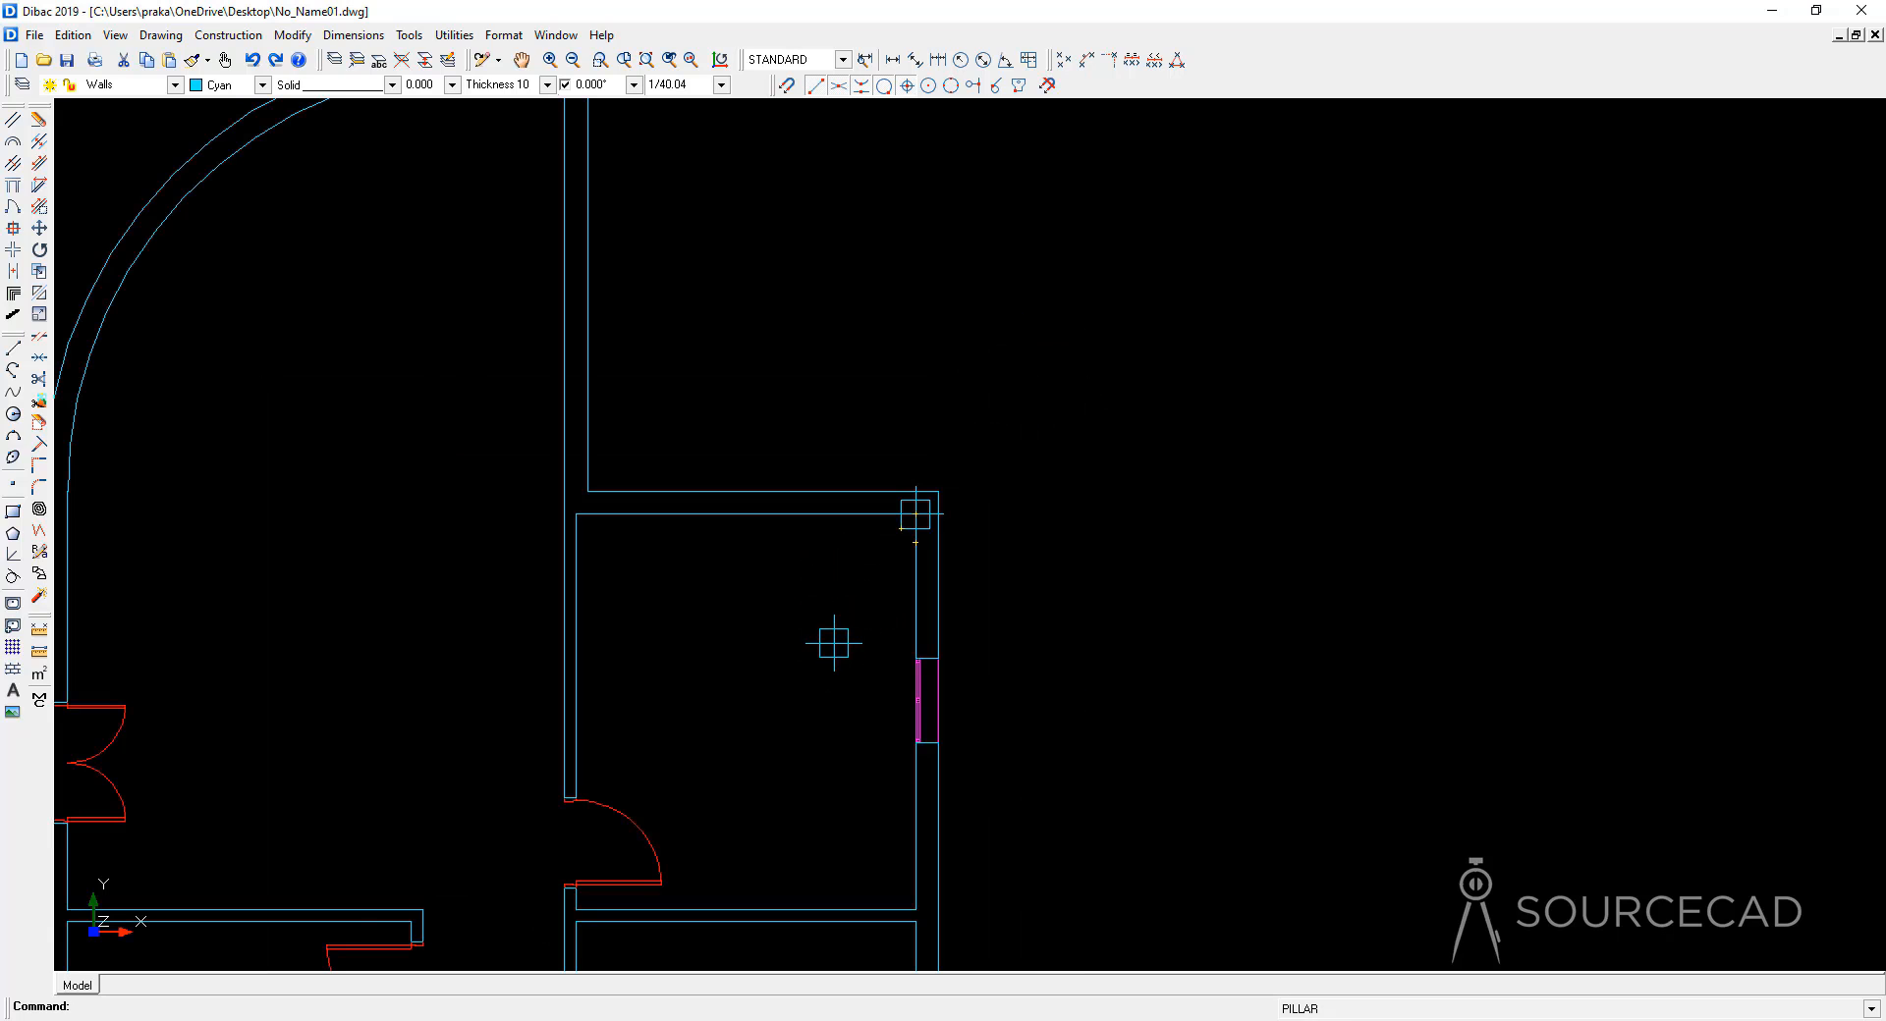
middle_drag(808, 746, 925, 303)
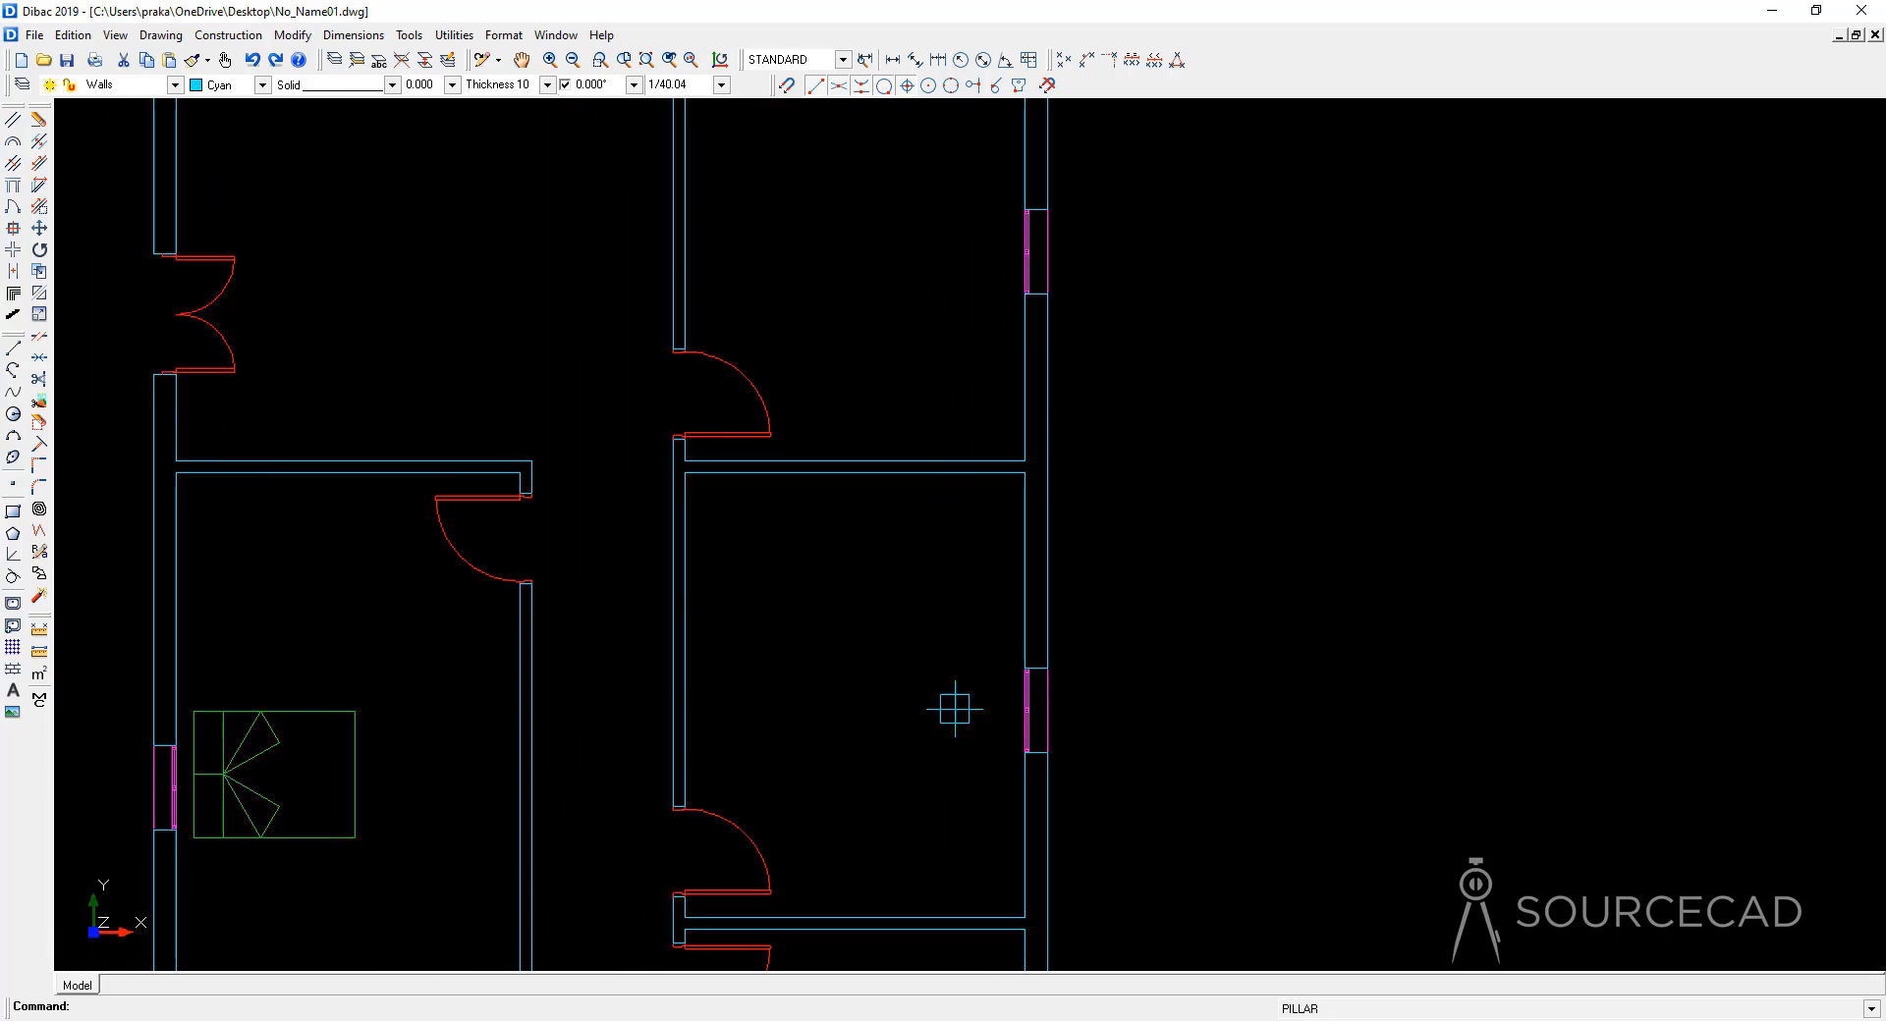
middle_drag(956, 707, 872, 307)
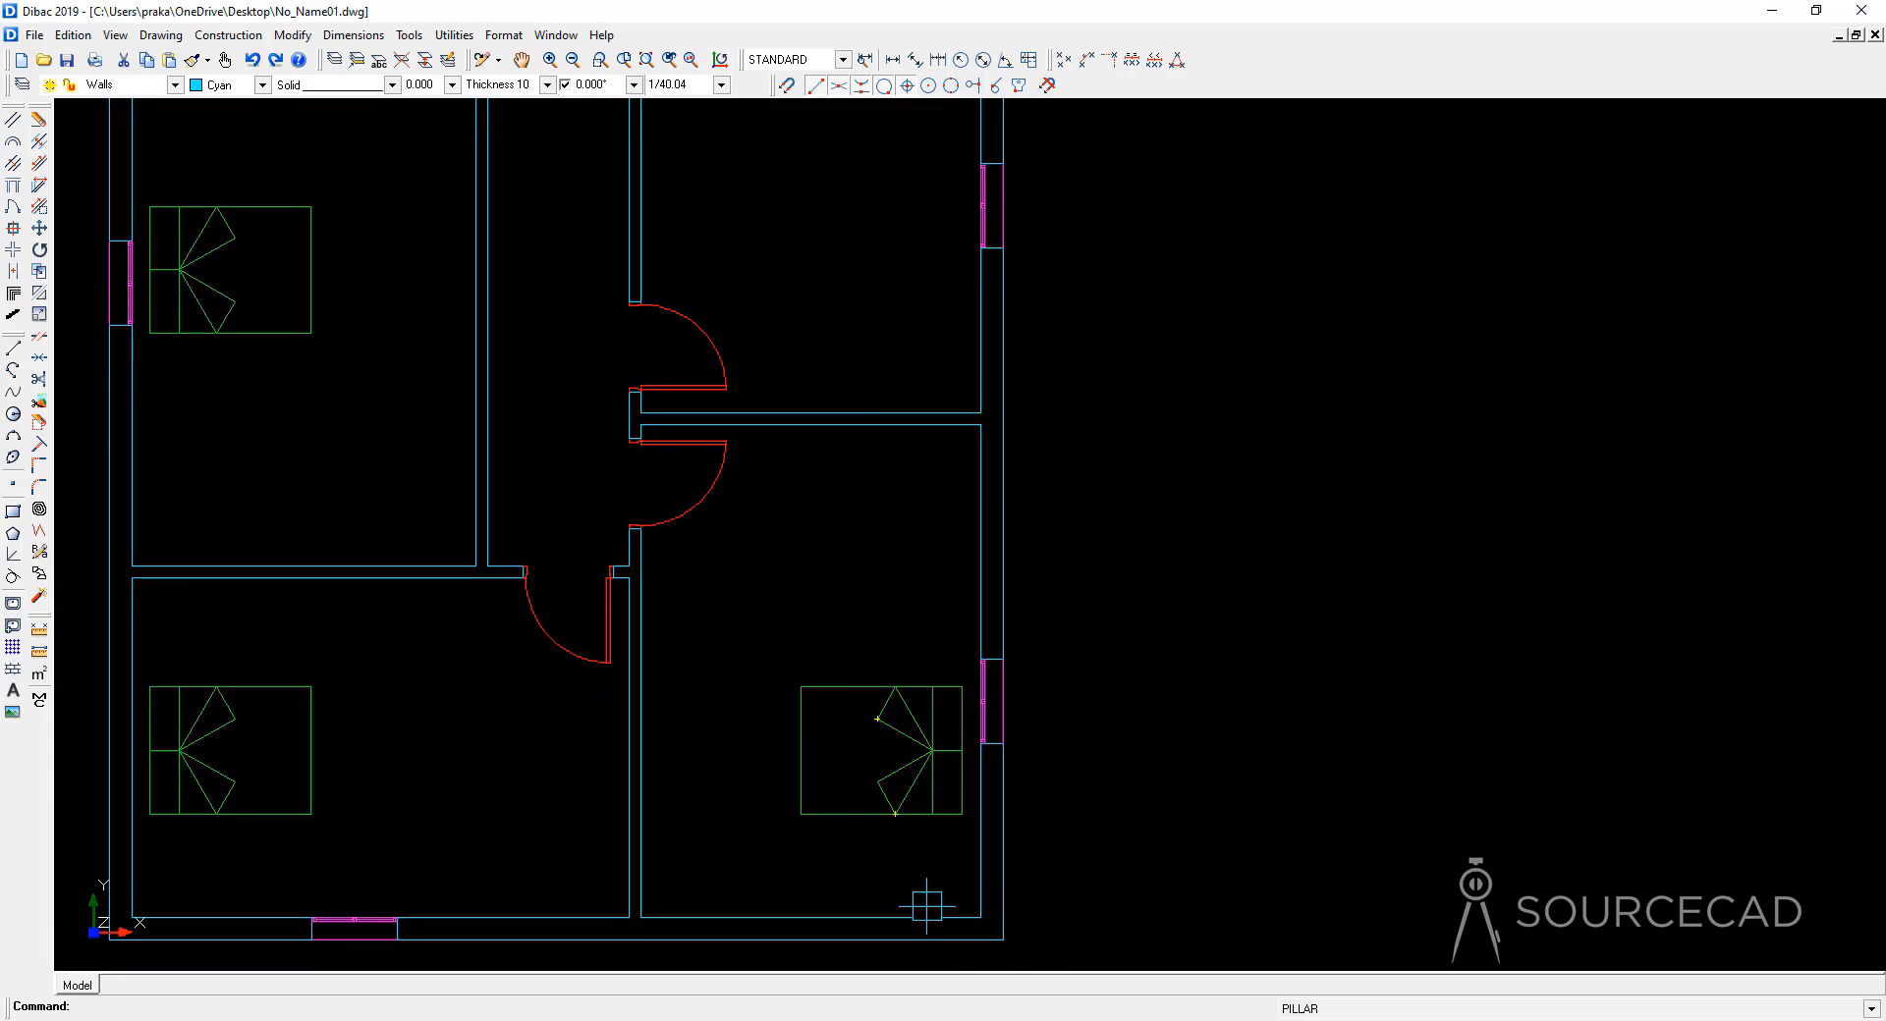
middle_drag(929, 908, 912, 779)
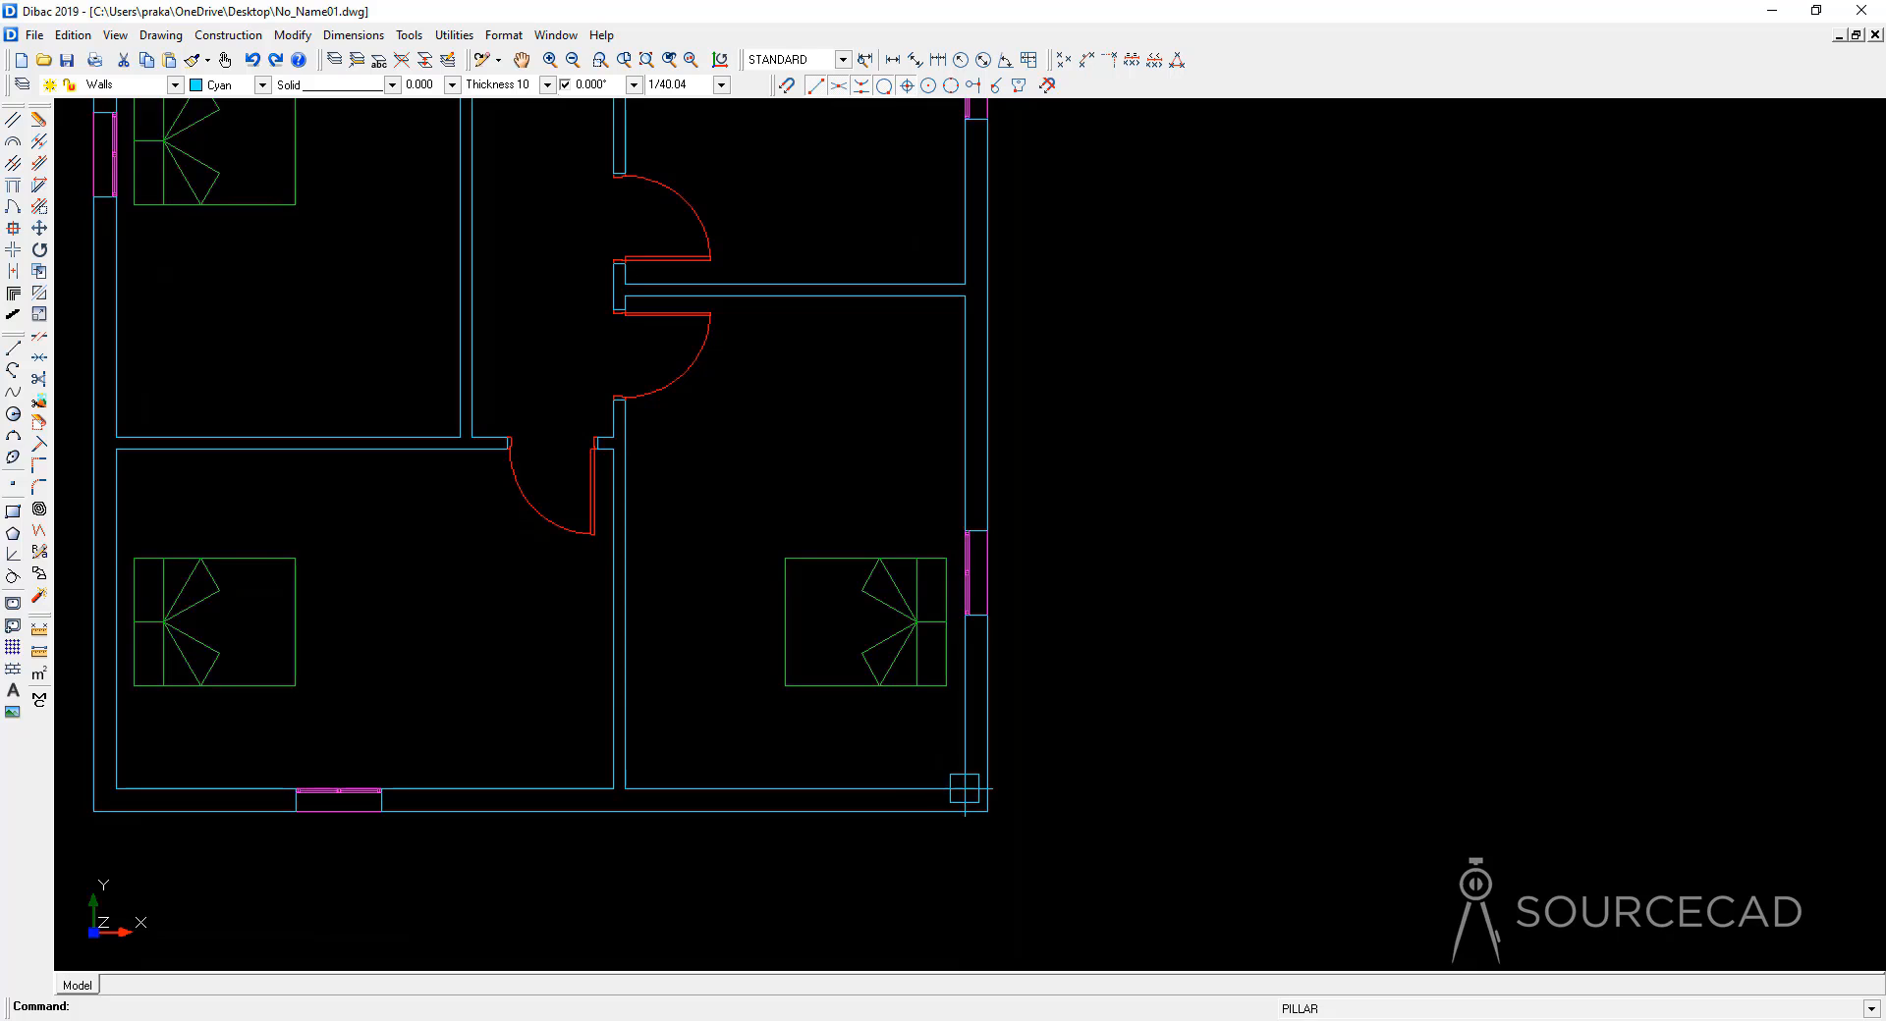
middle_drag(770, 757, 1116, 728)
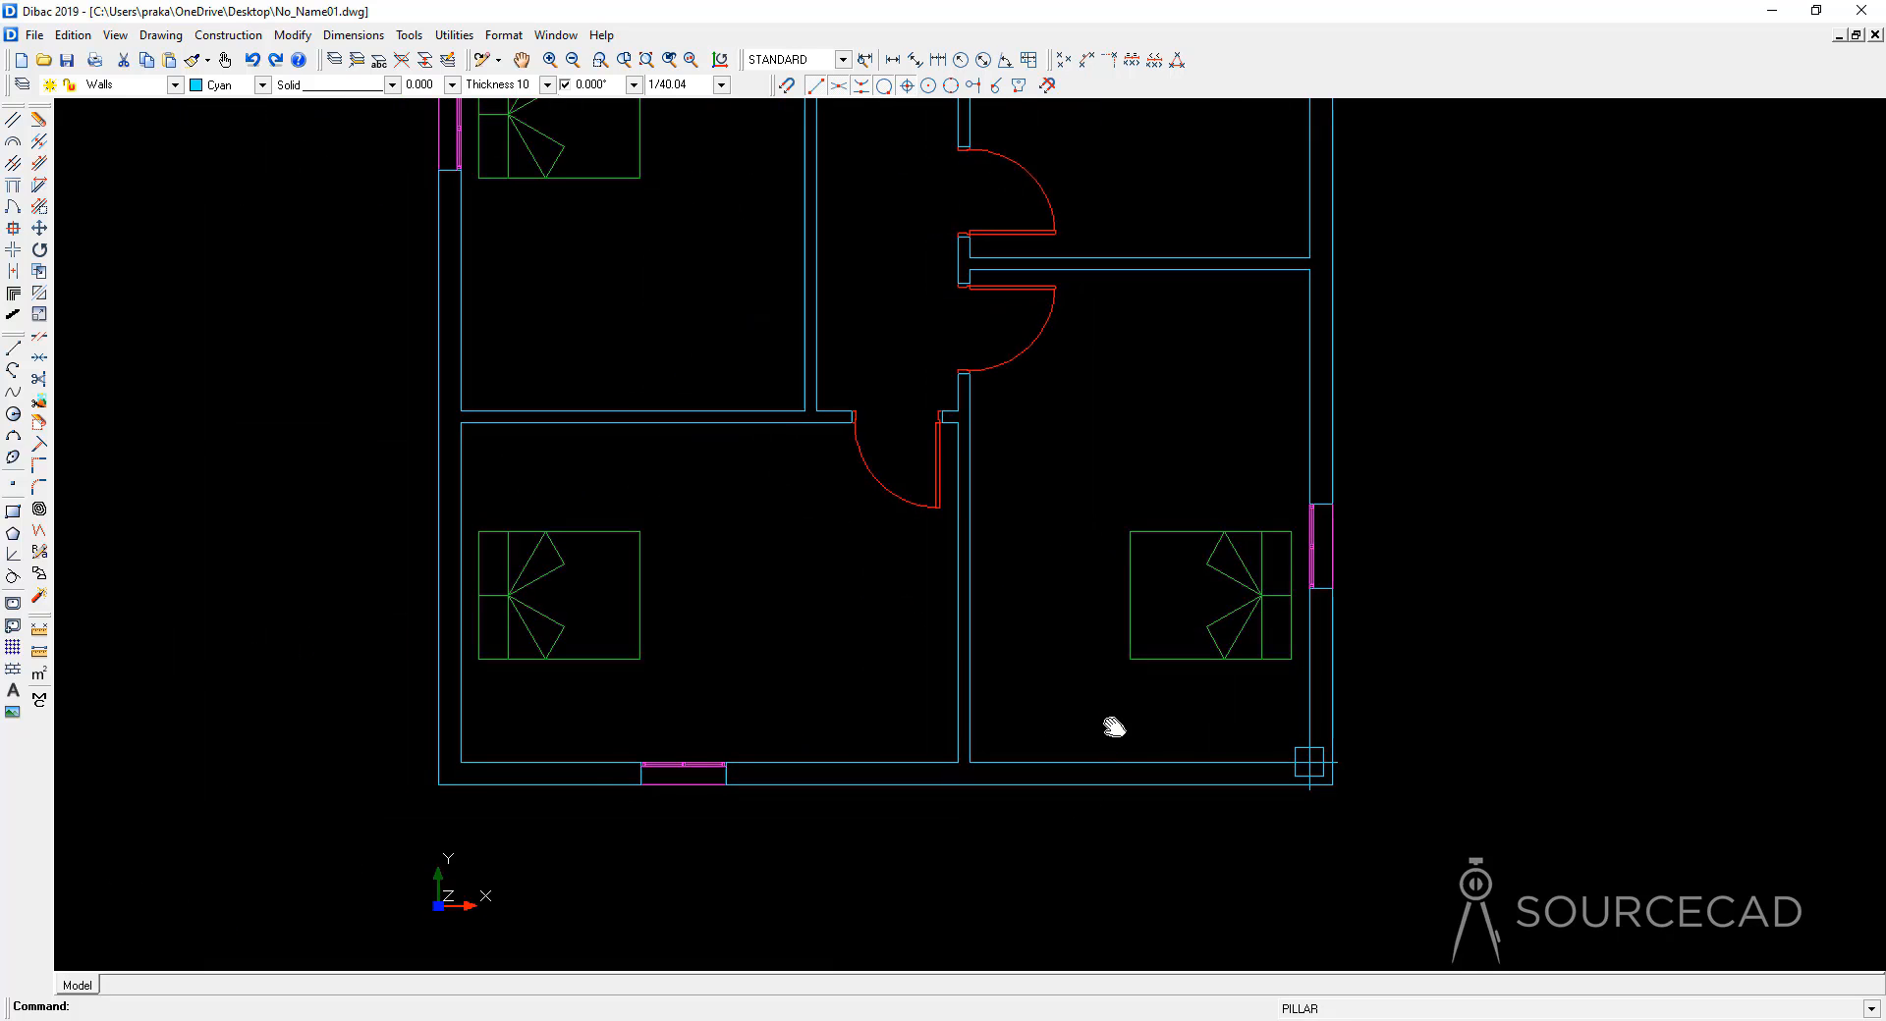
click(460, 762)
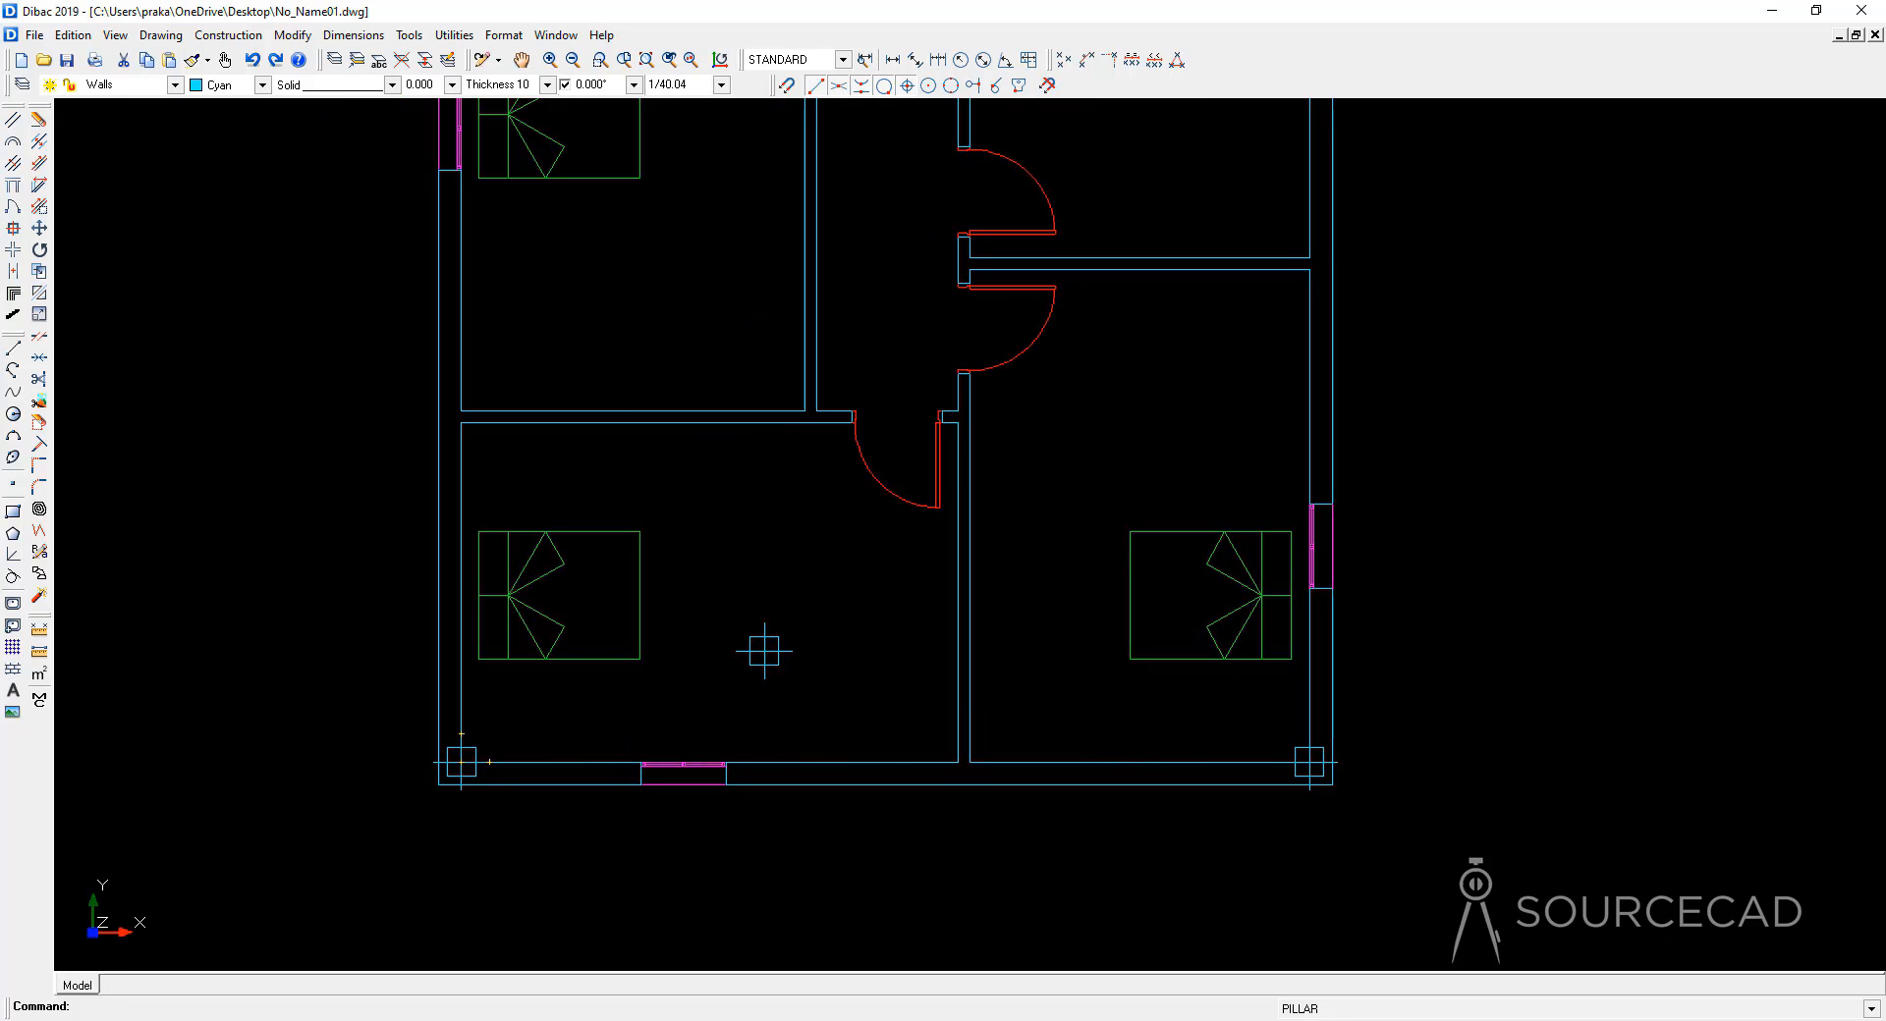
key(Escape)
scroll(764, 652, down, 4)
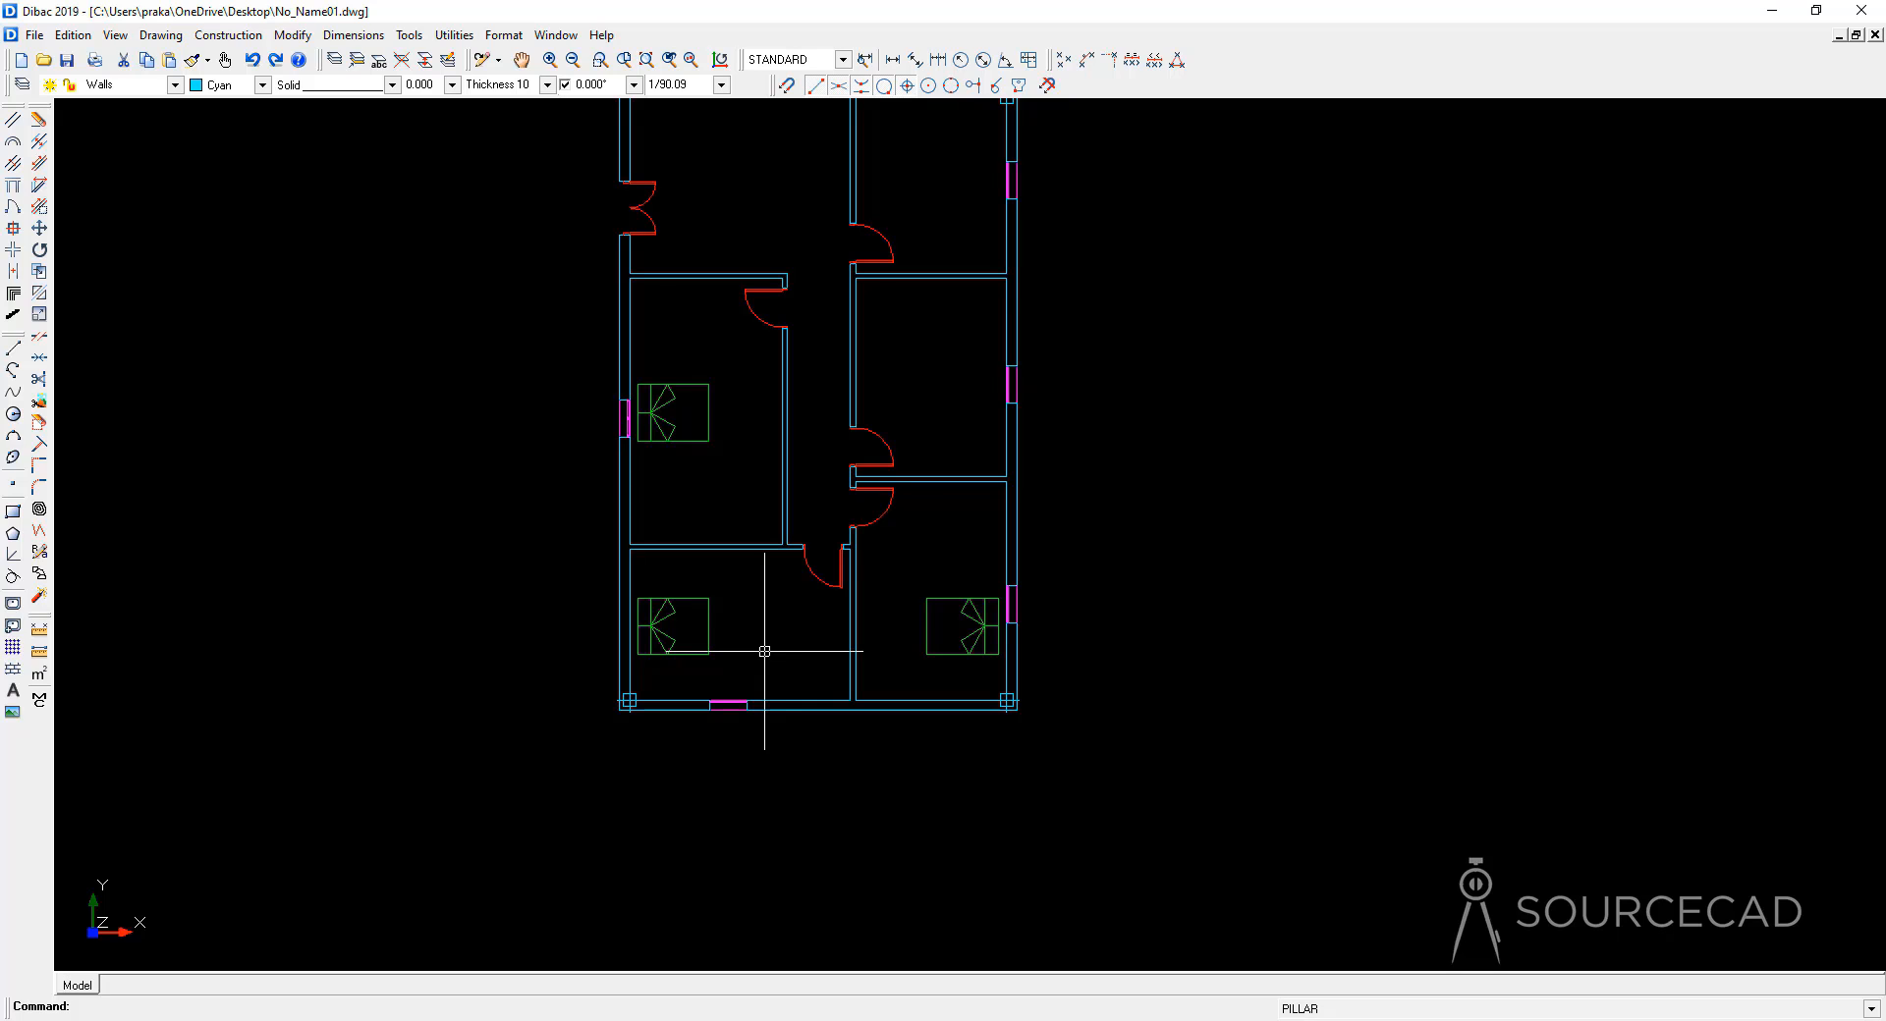
Step: Set up the area measurement for enclosed areas with yellow as the verification color
click(39, 676)
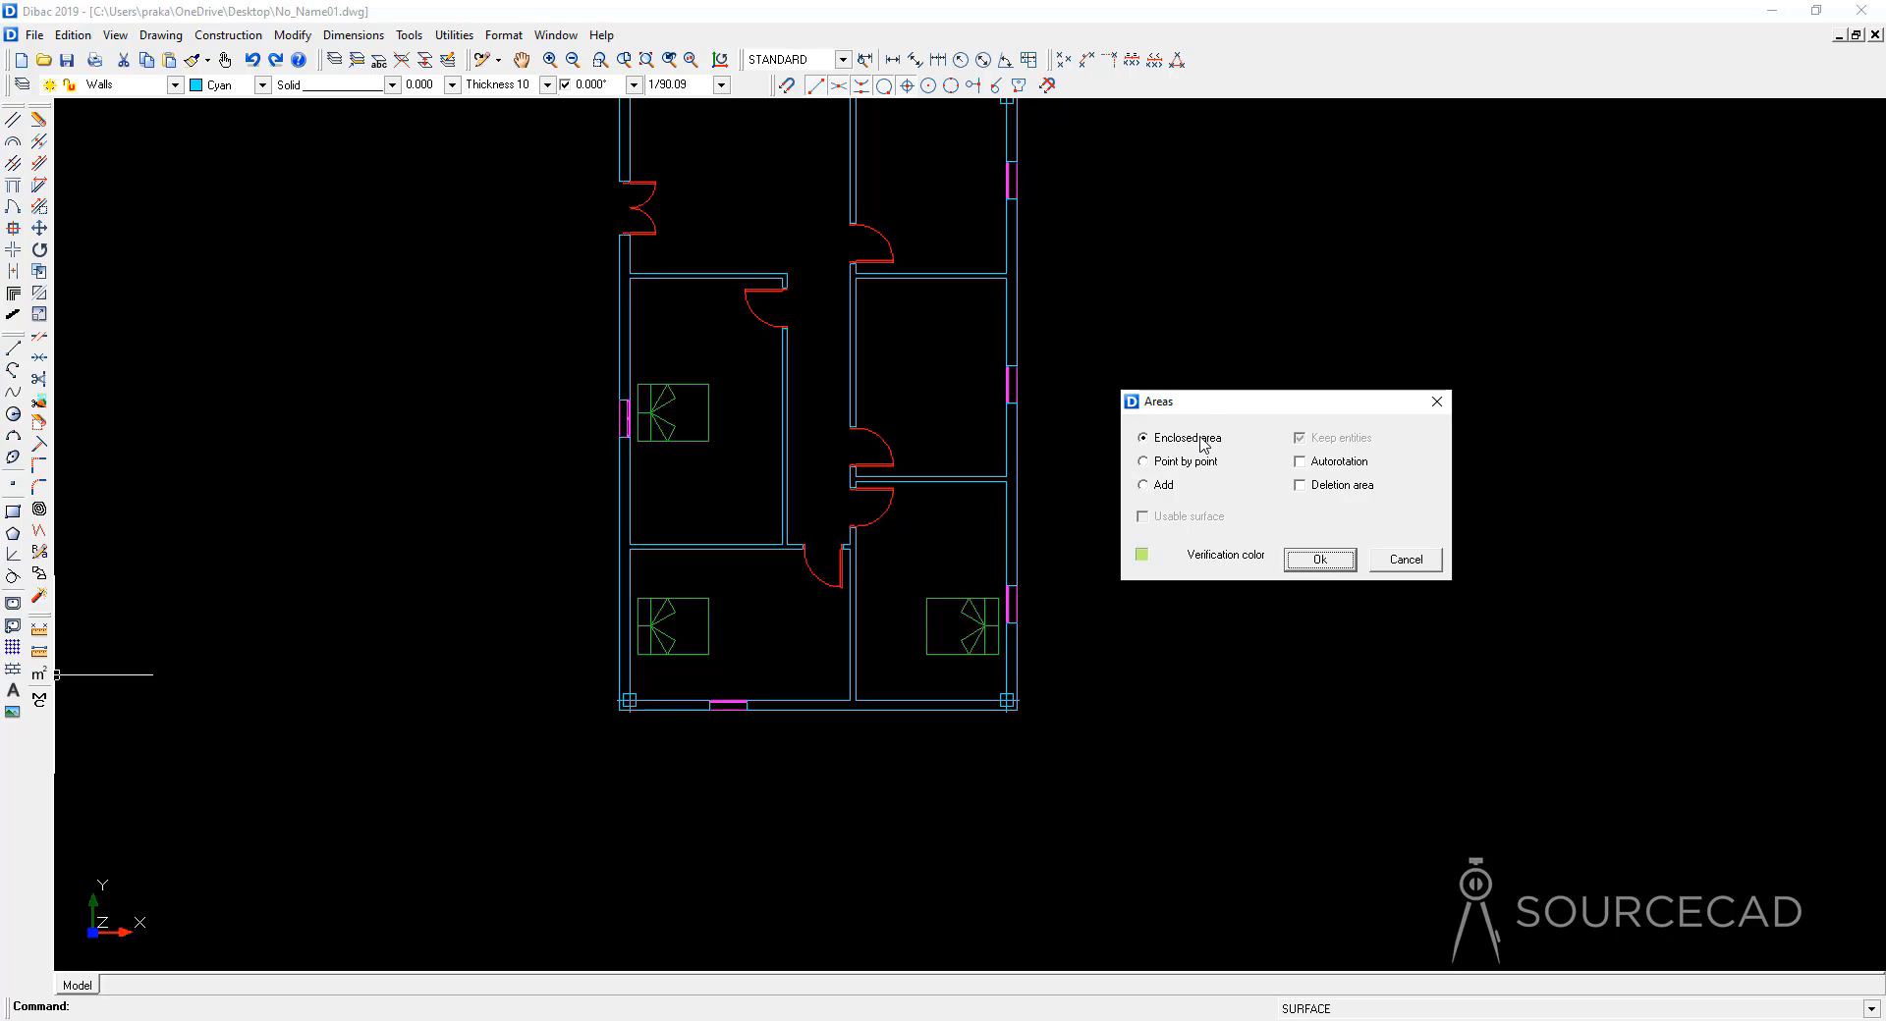
click(1142, 556)
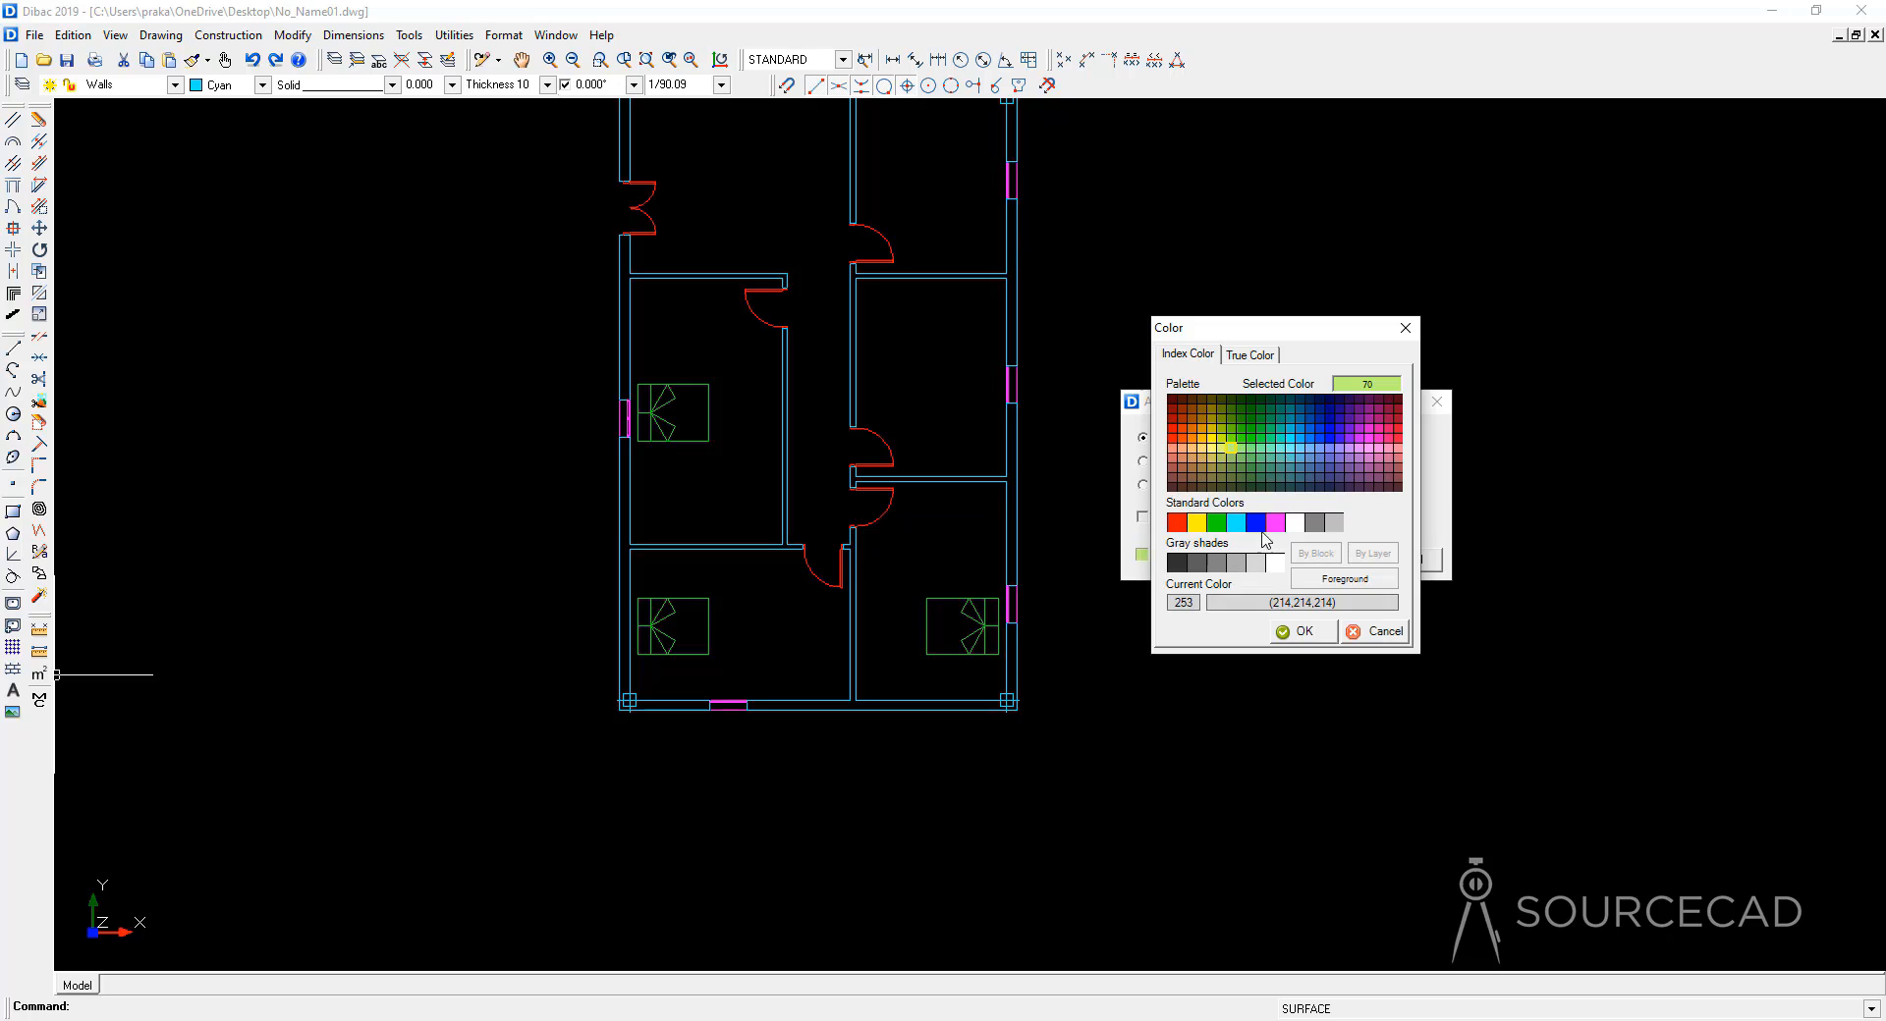
click(1197, 522)
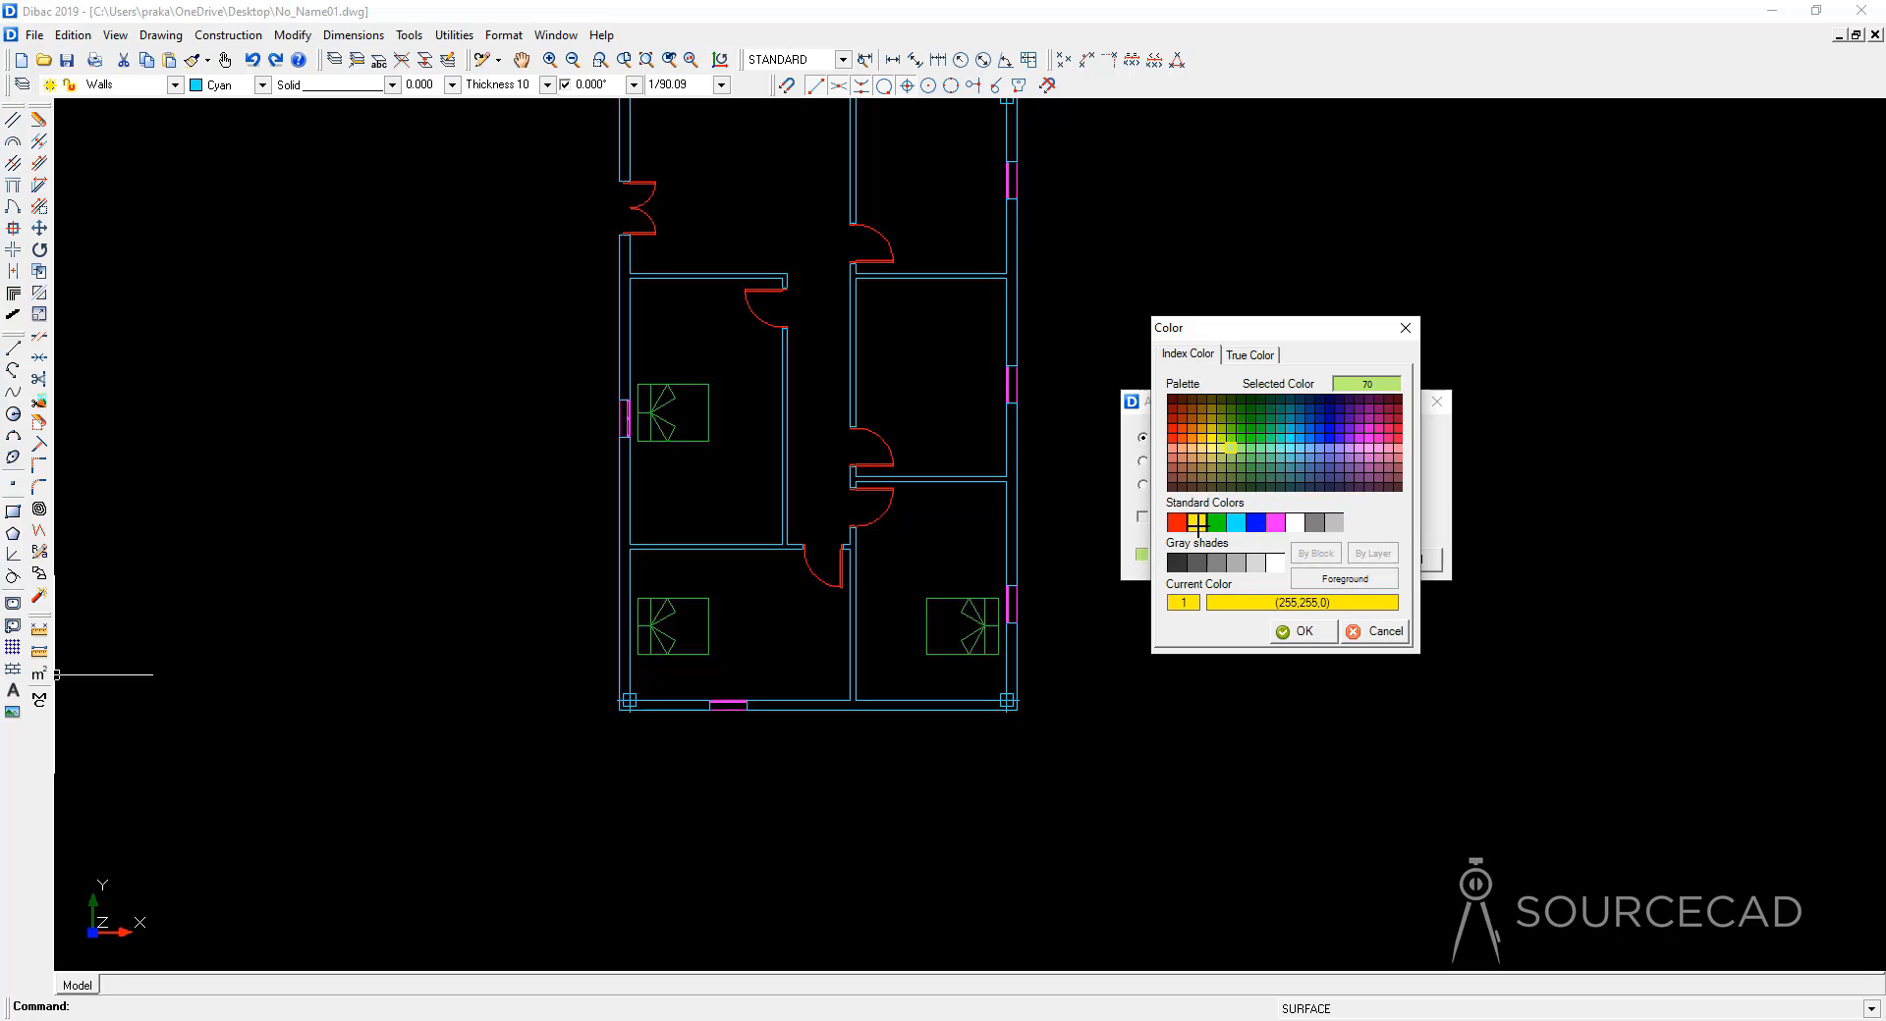
click(1218, 563)
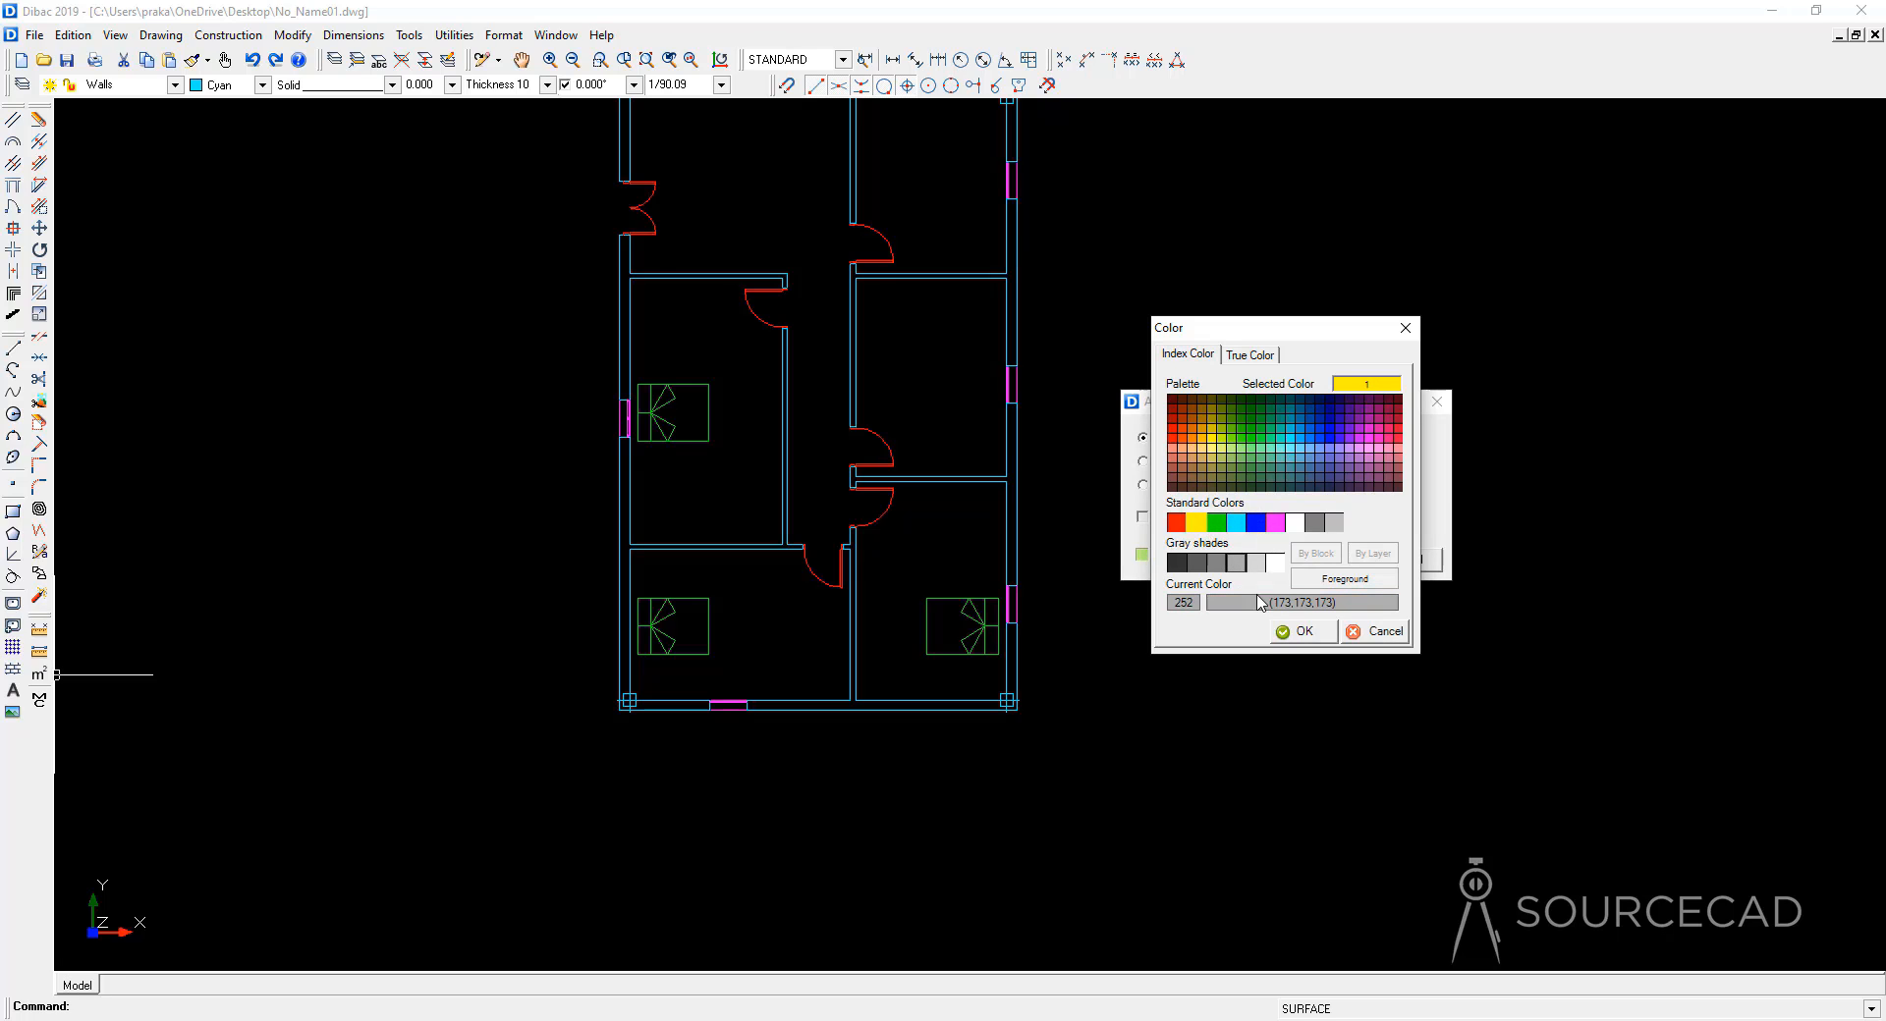
click(1297, 631)
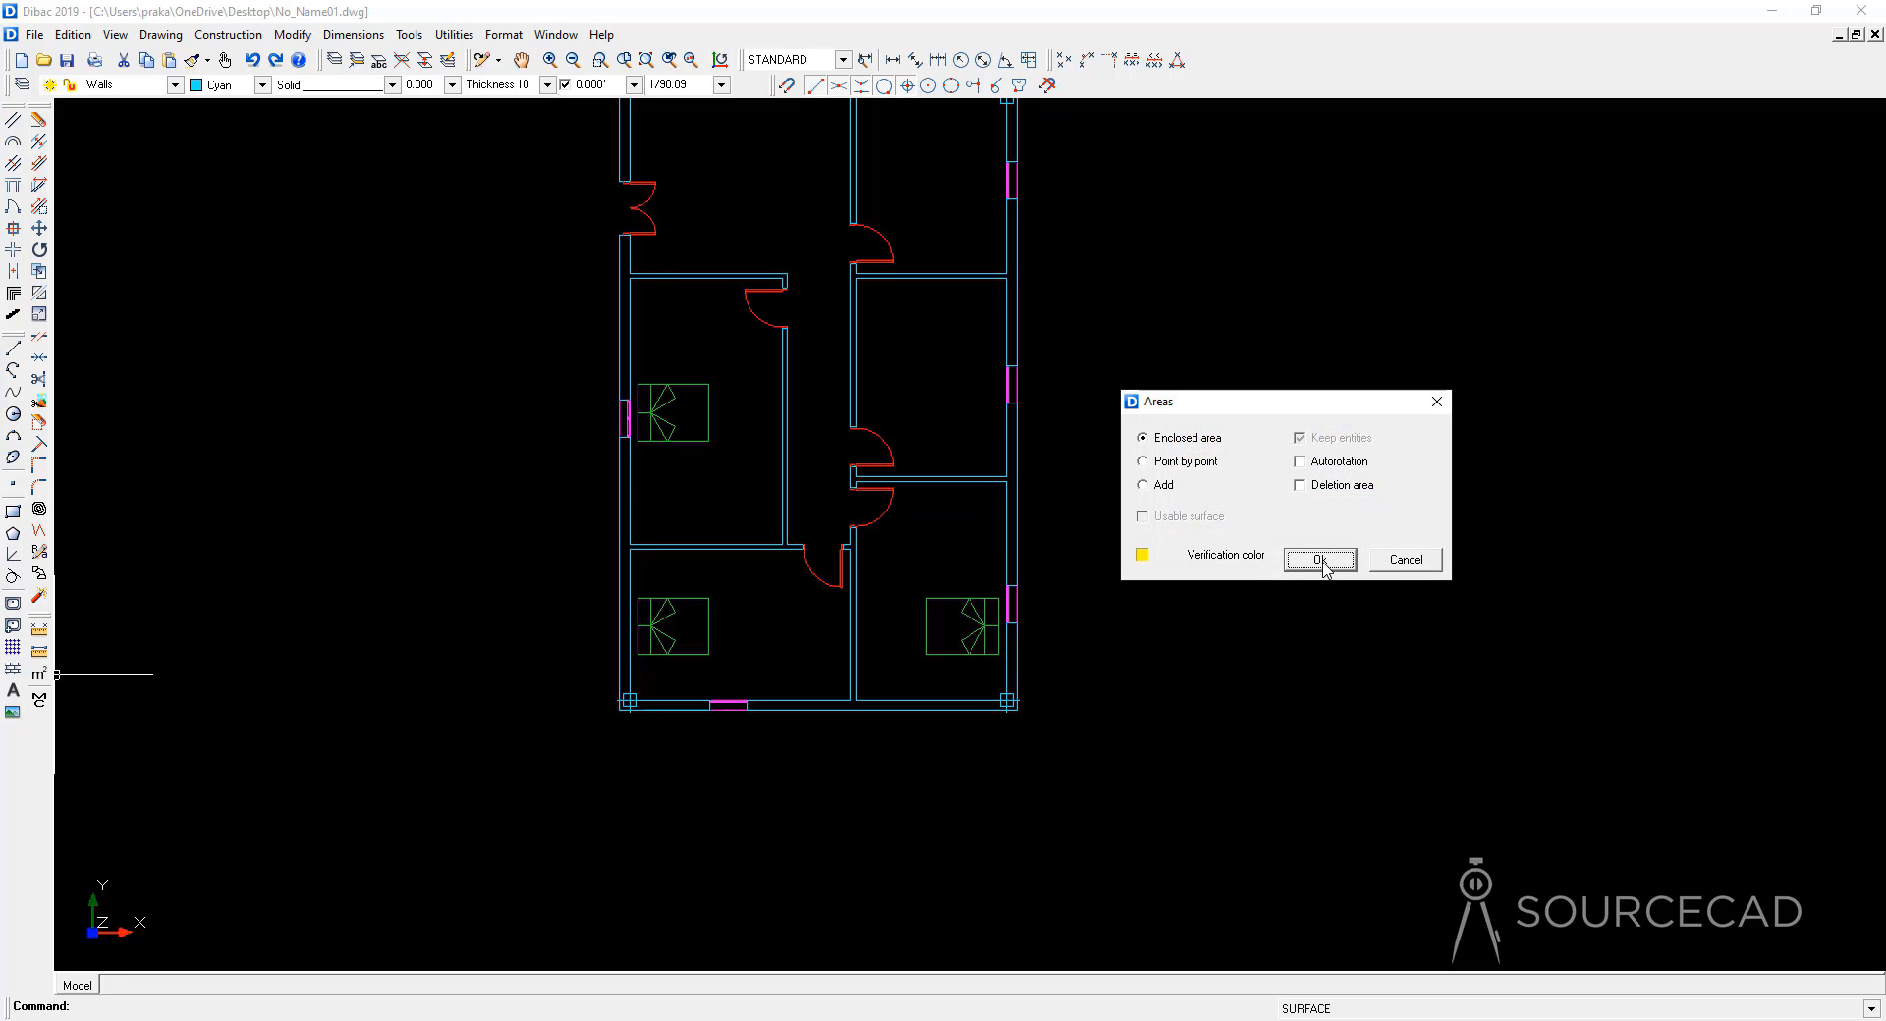
click(1322, 561)
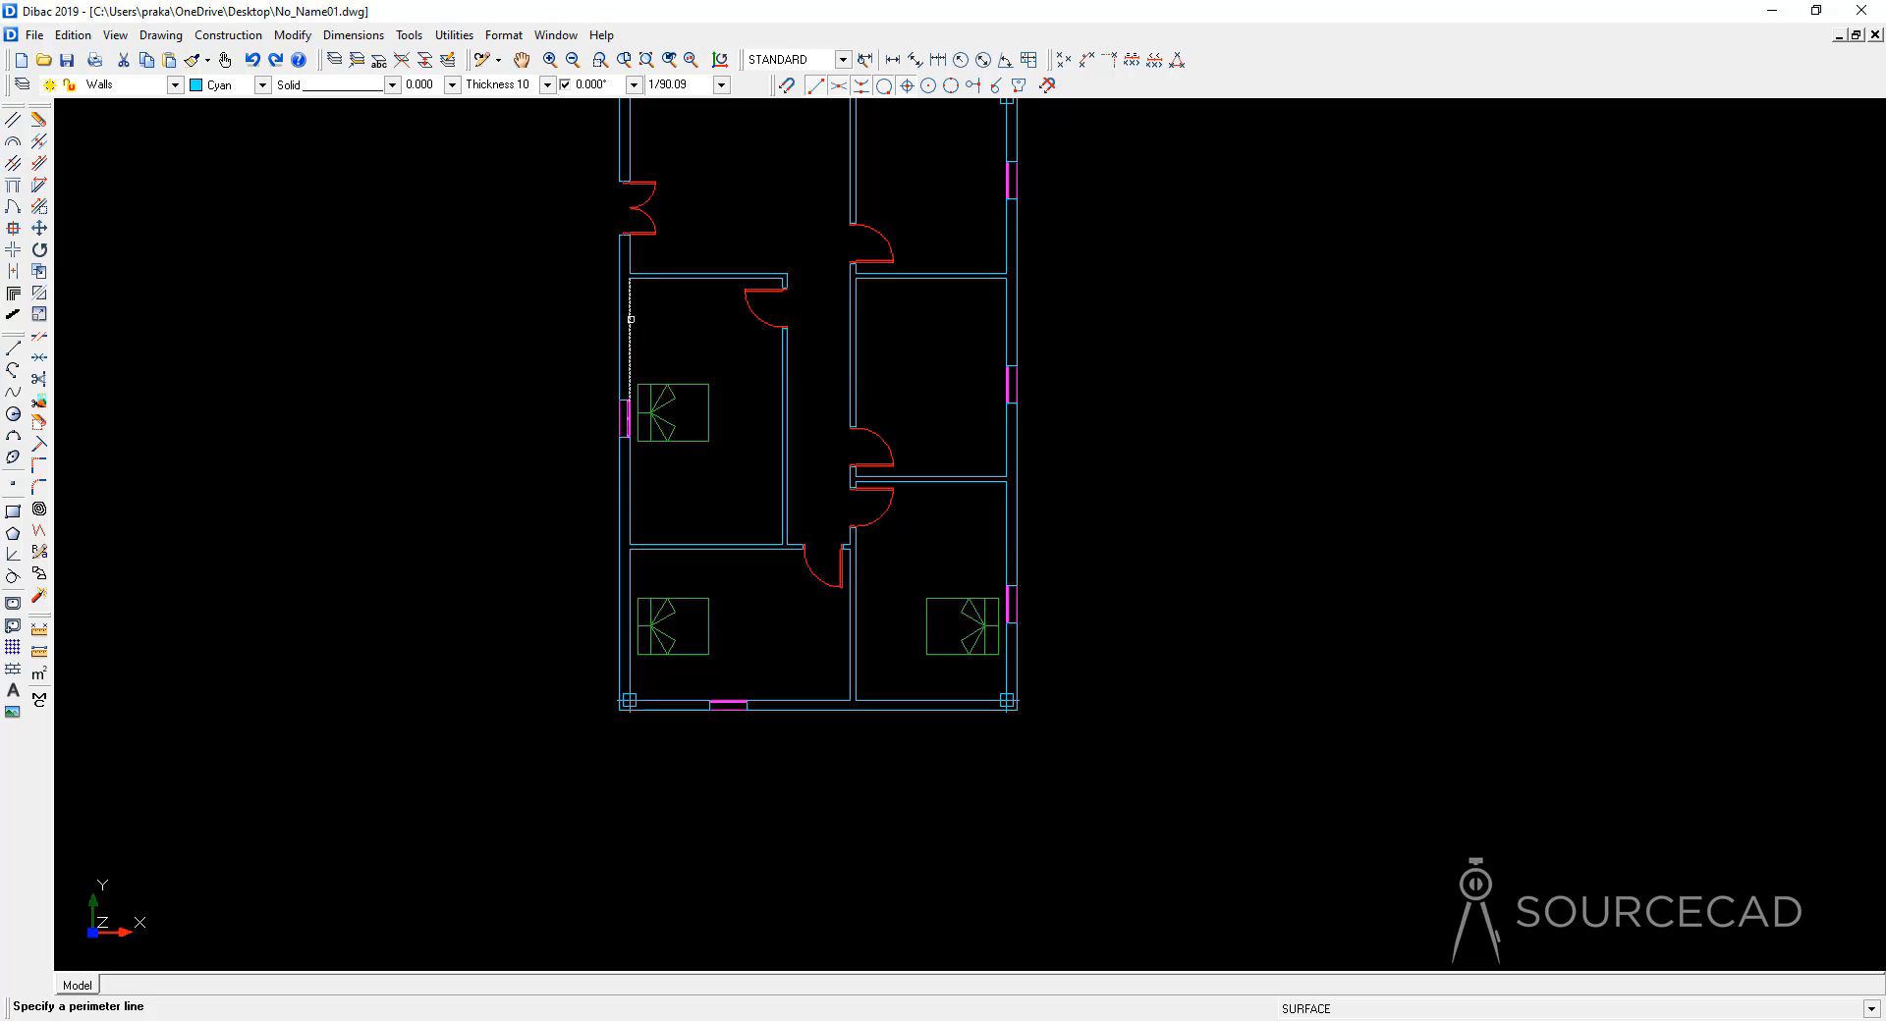
Step: Measure the enclosed area of the upper-left bedroom and place its area label below the bed
click(630, 318)
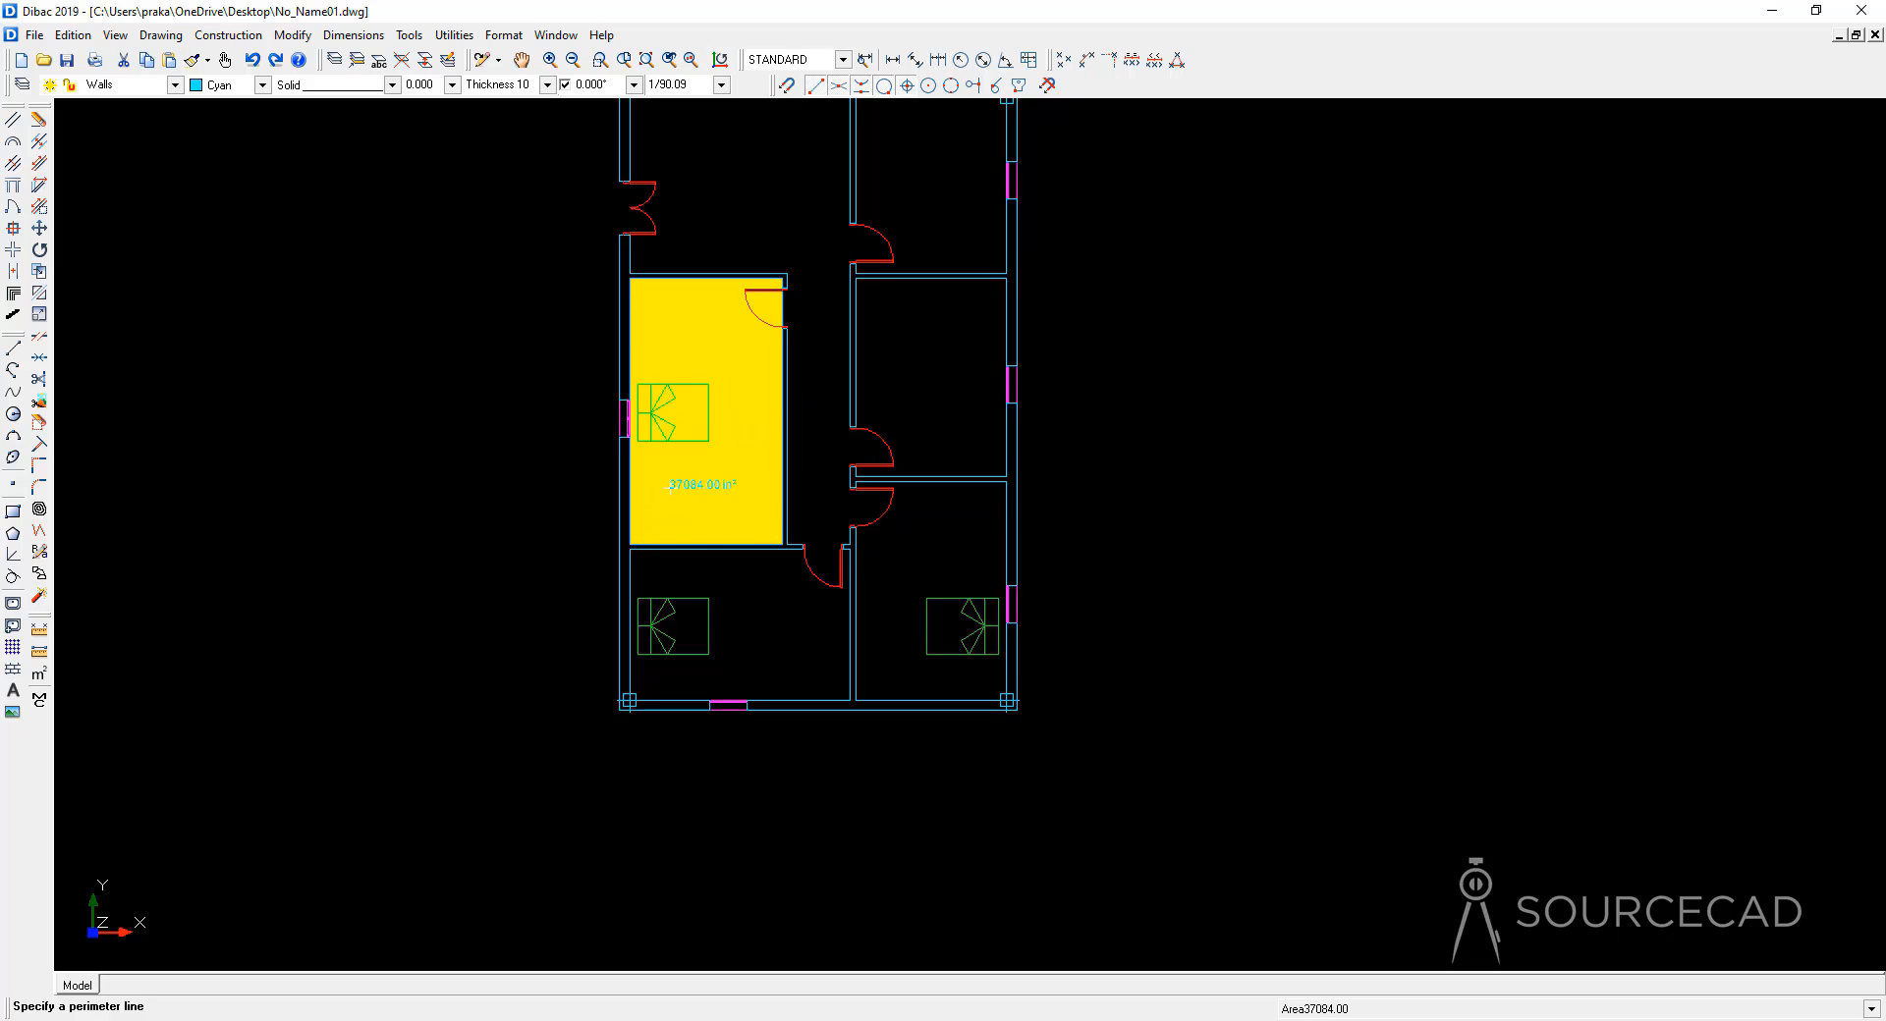
click(667, 488)
key(Escape)
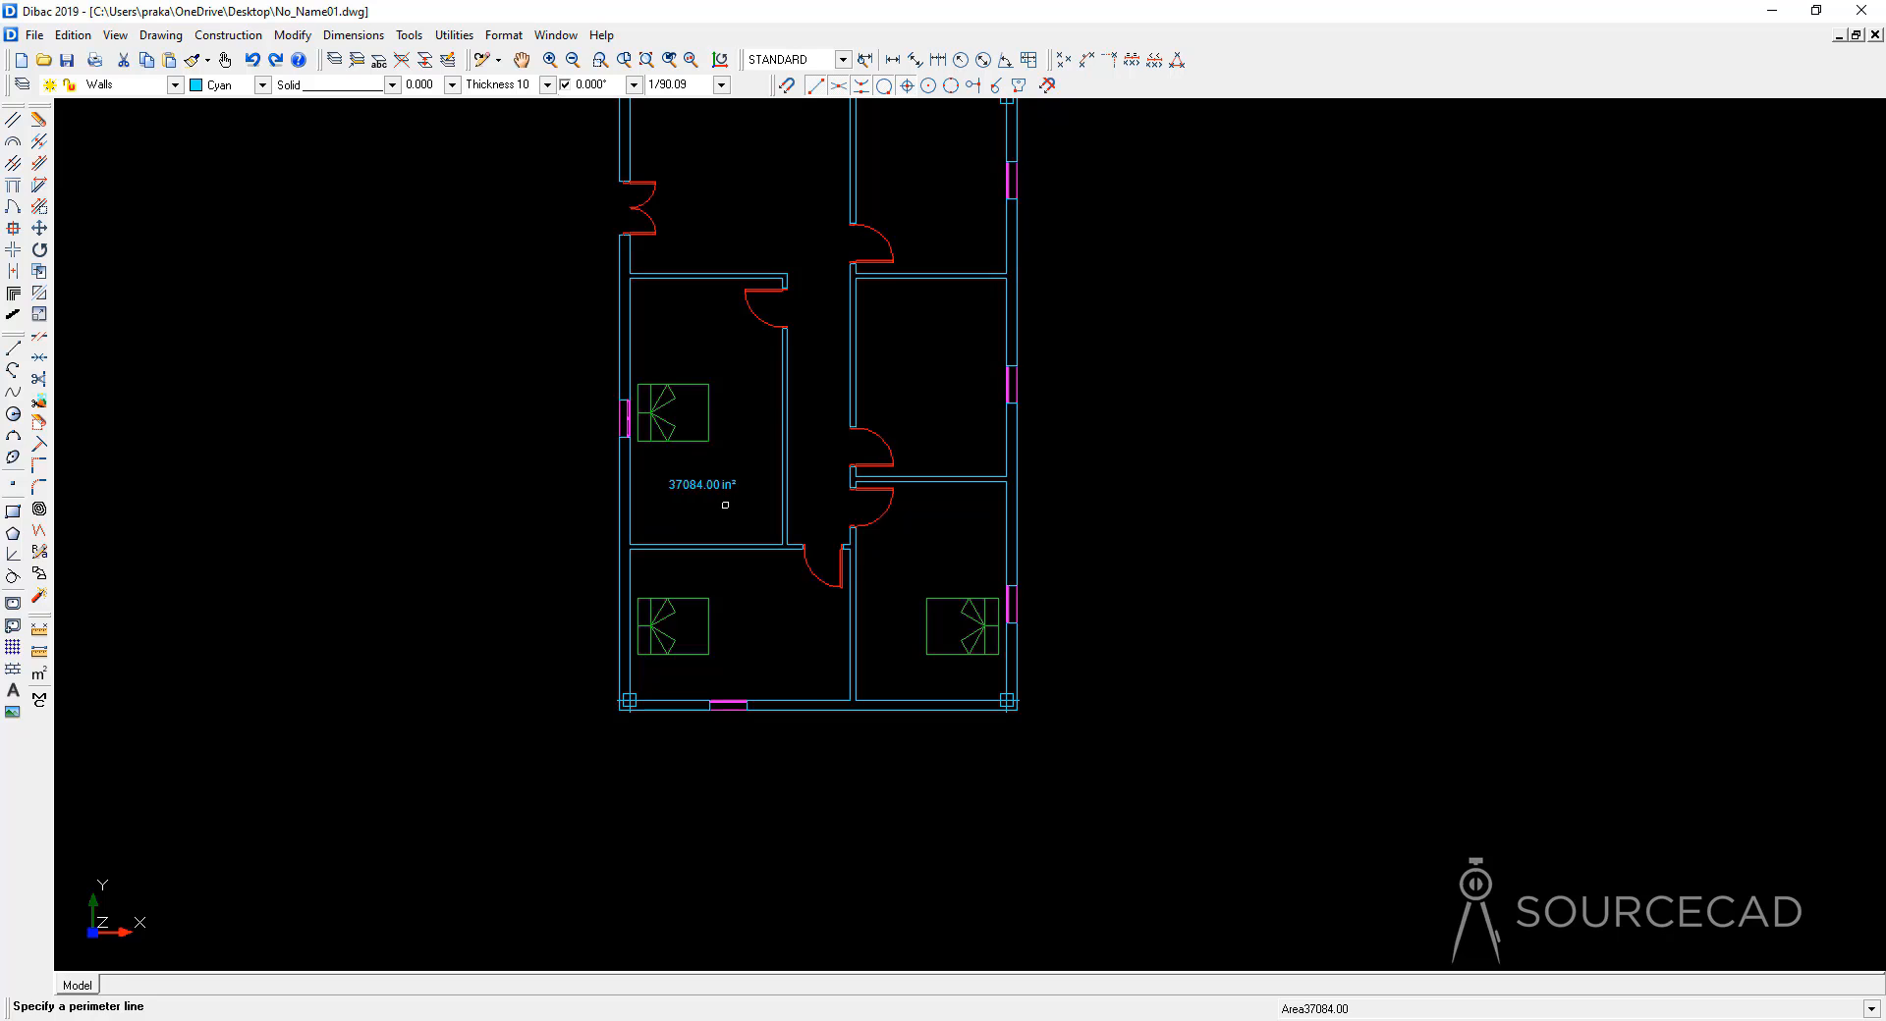
Step: Measure the whole plan from its outer perimeter and place the area label outside, beside the curved hall's straight wall
scroll(725, 504, down, 1)
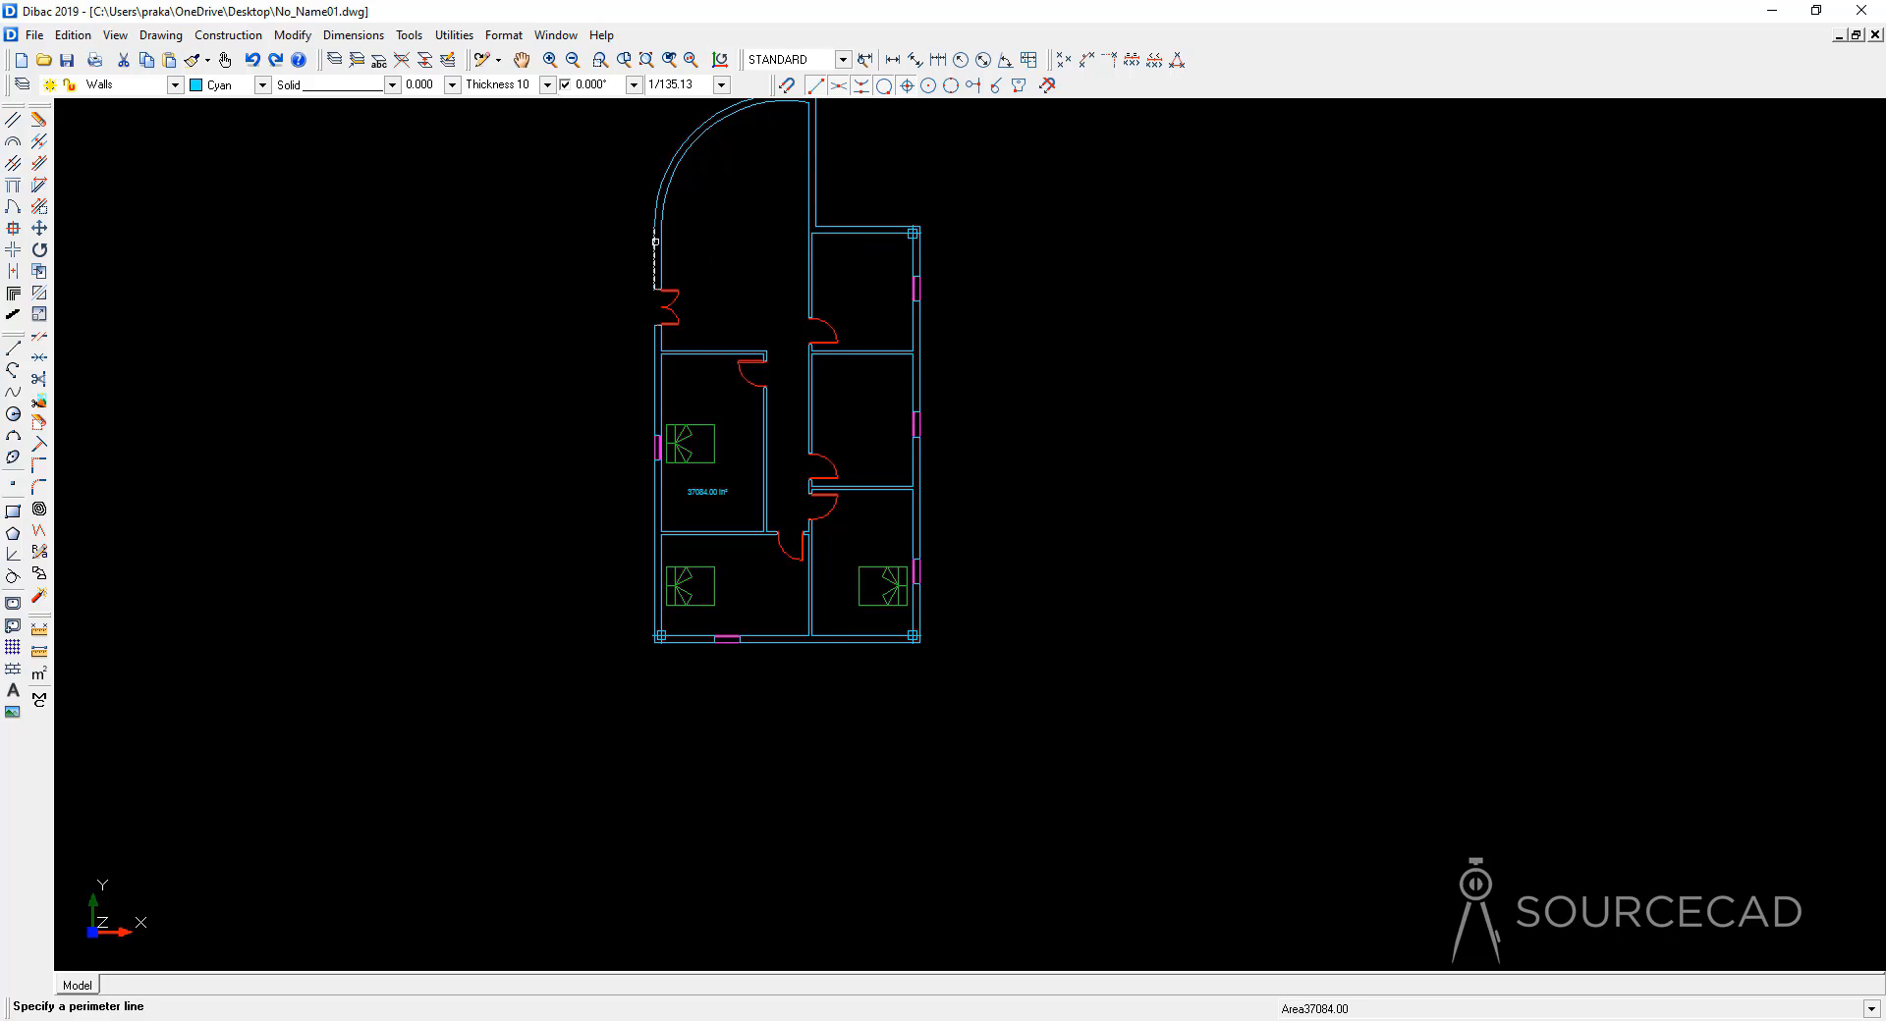
click(655, 240)
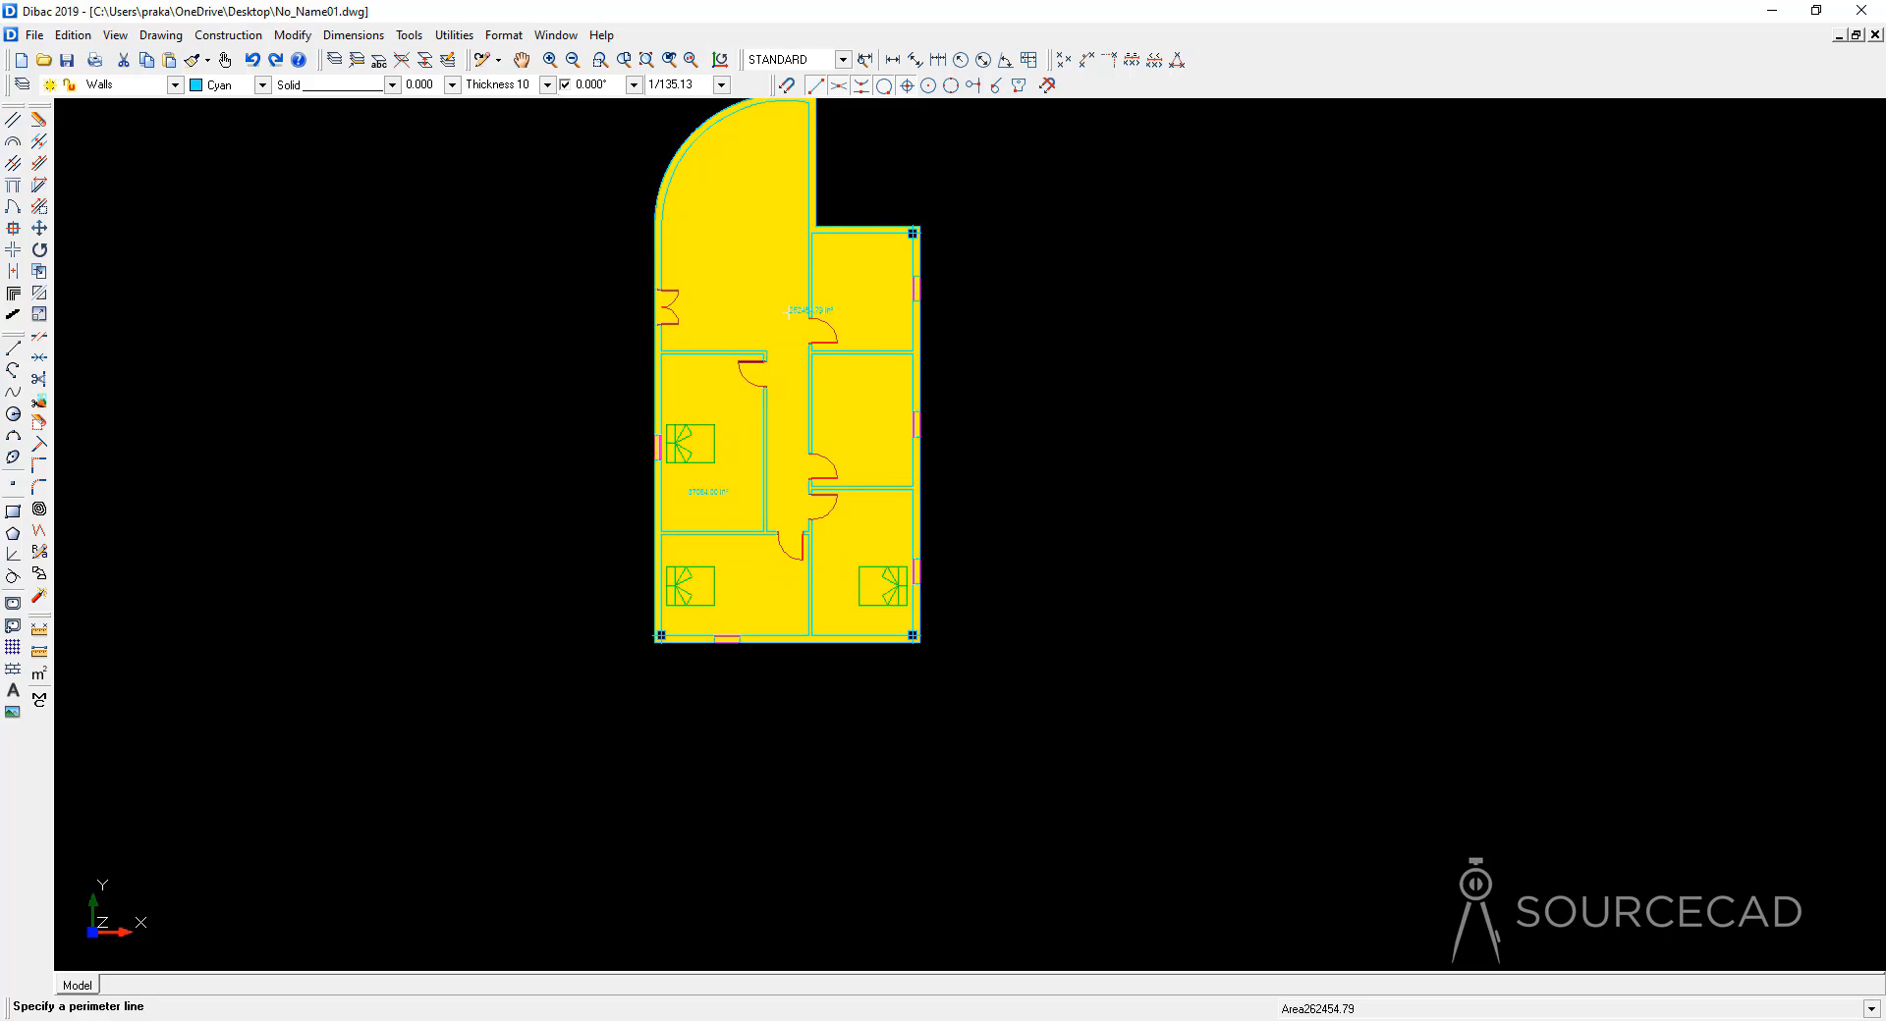
click(854, 176)
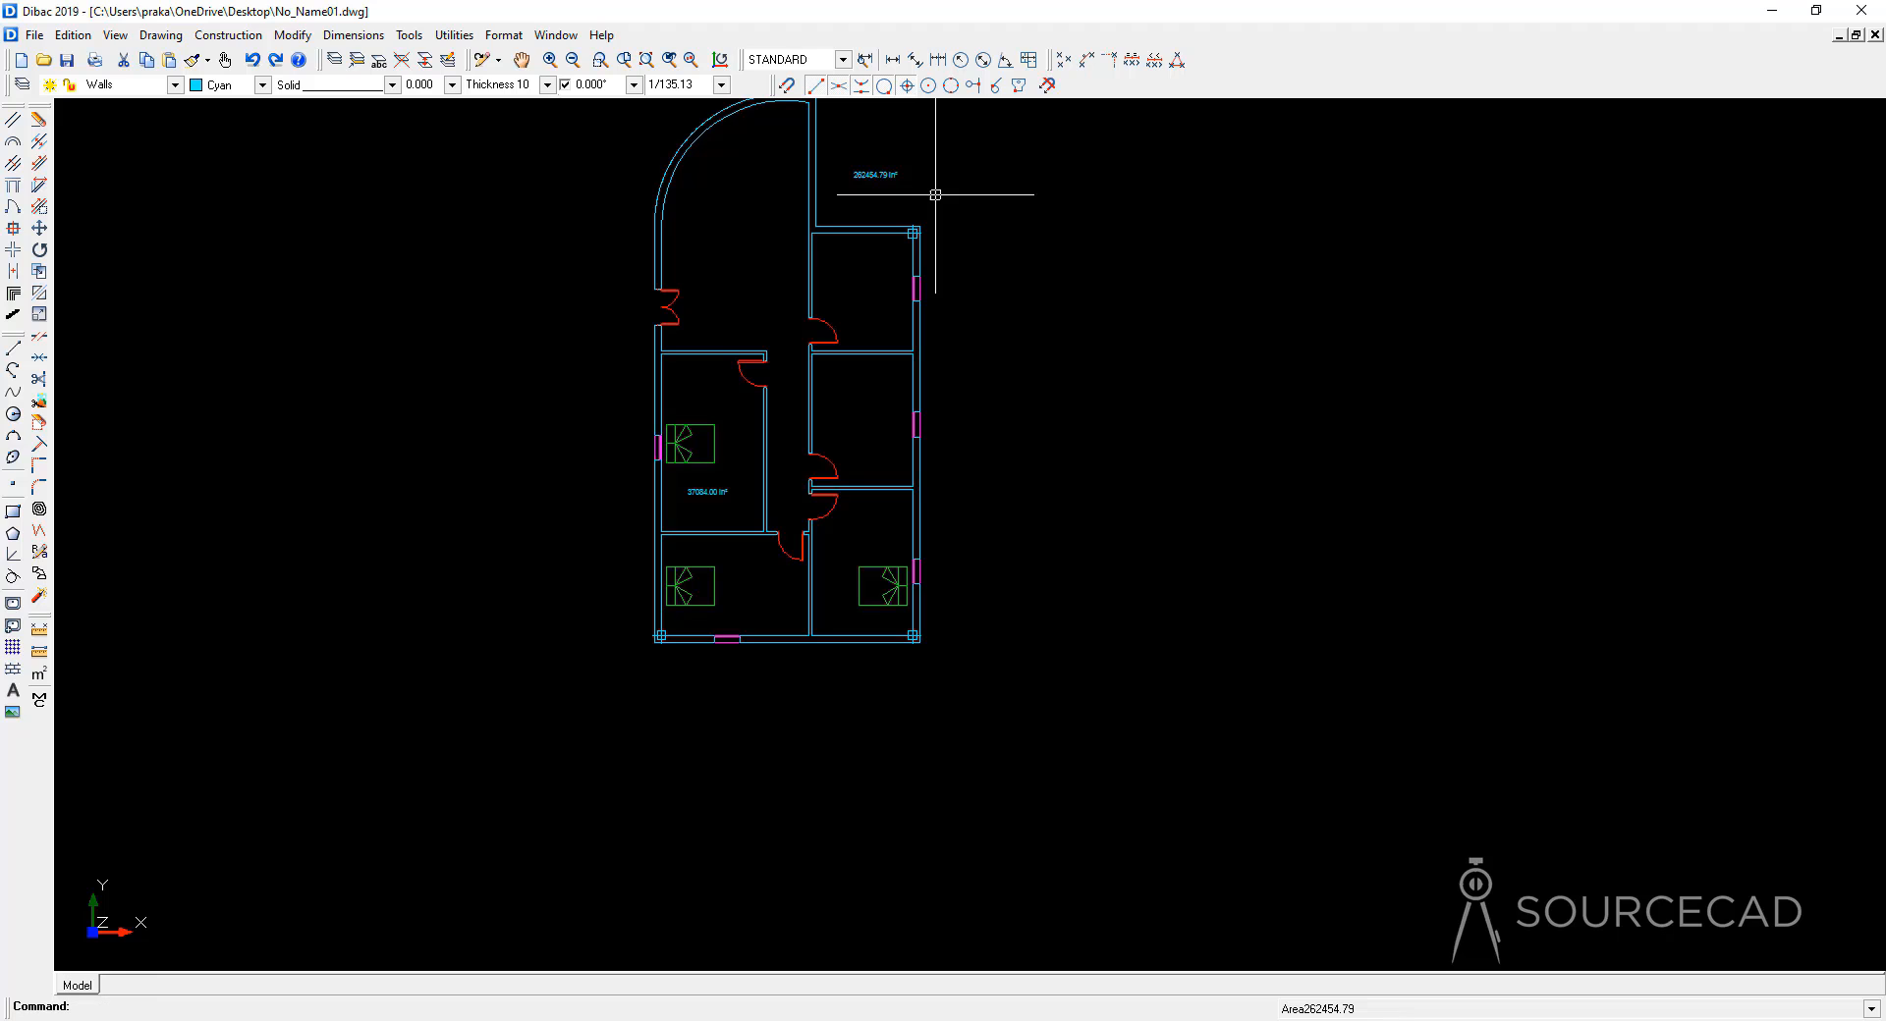
middle_drag(977, 315, 998, 386)
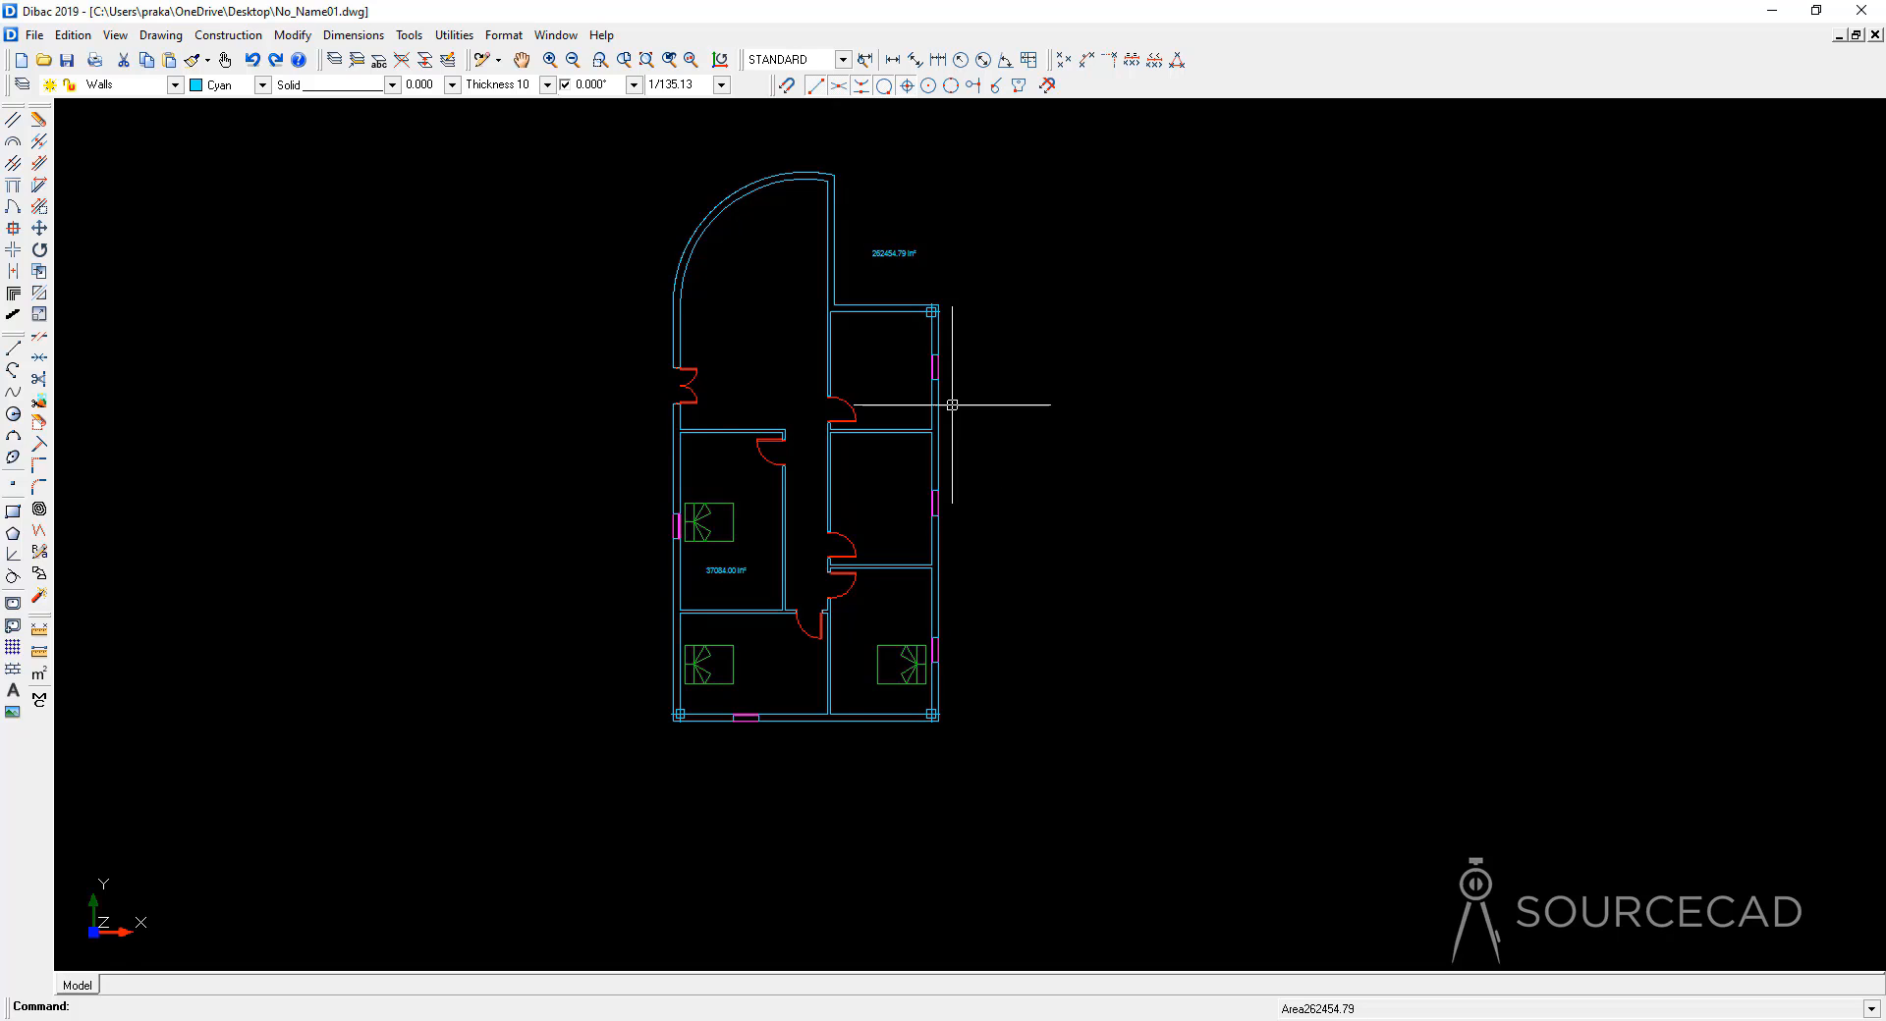
Step: Start a hatch of the Predefined type, browse the patterns and accept ANSI31
click(13, 671)
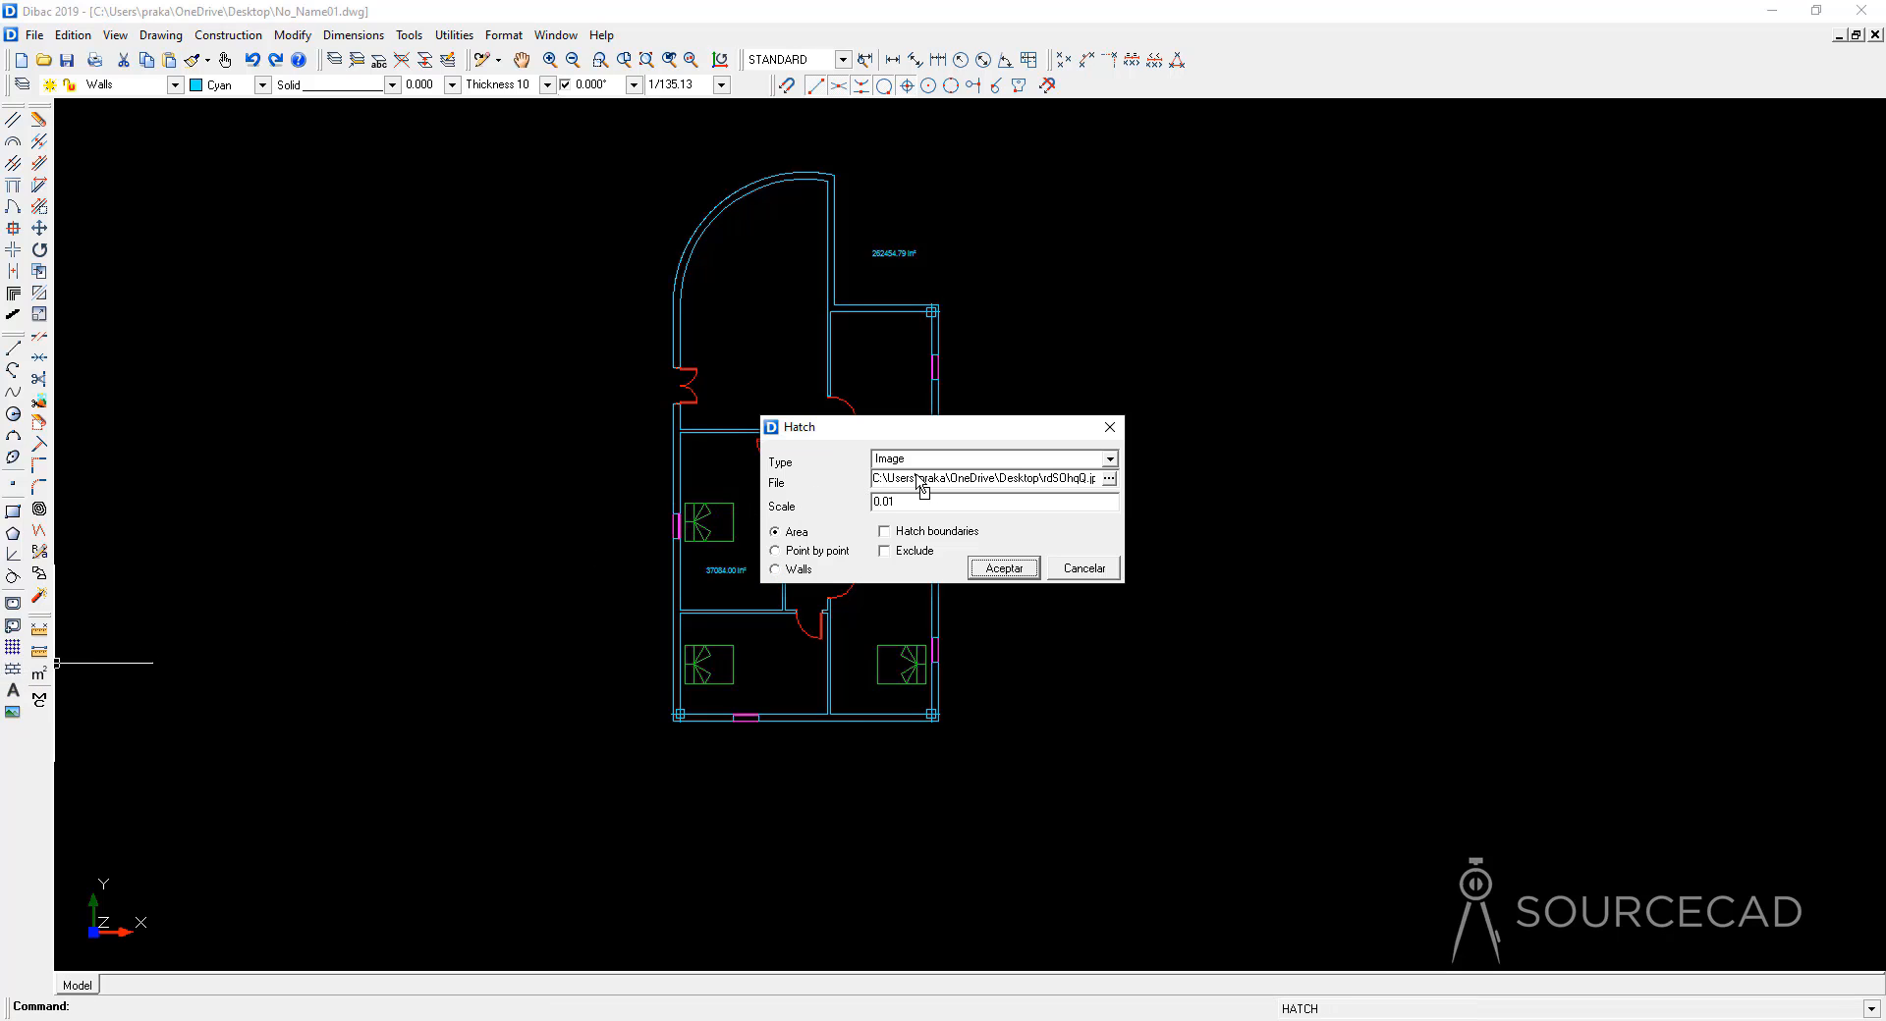
click(1110, 458)
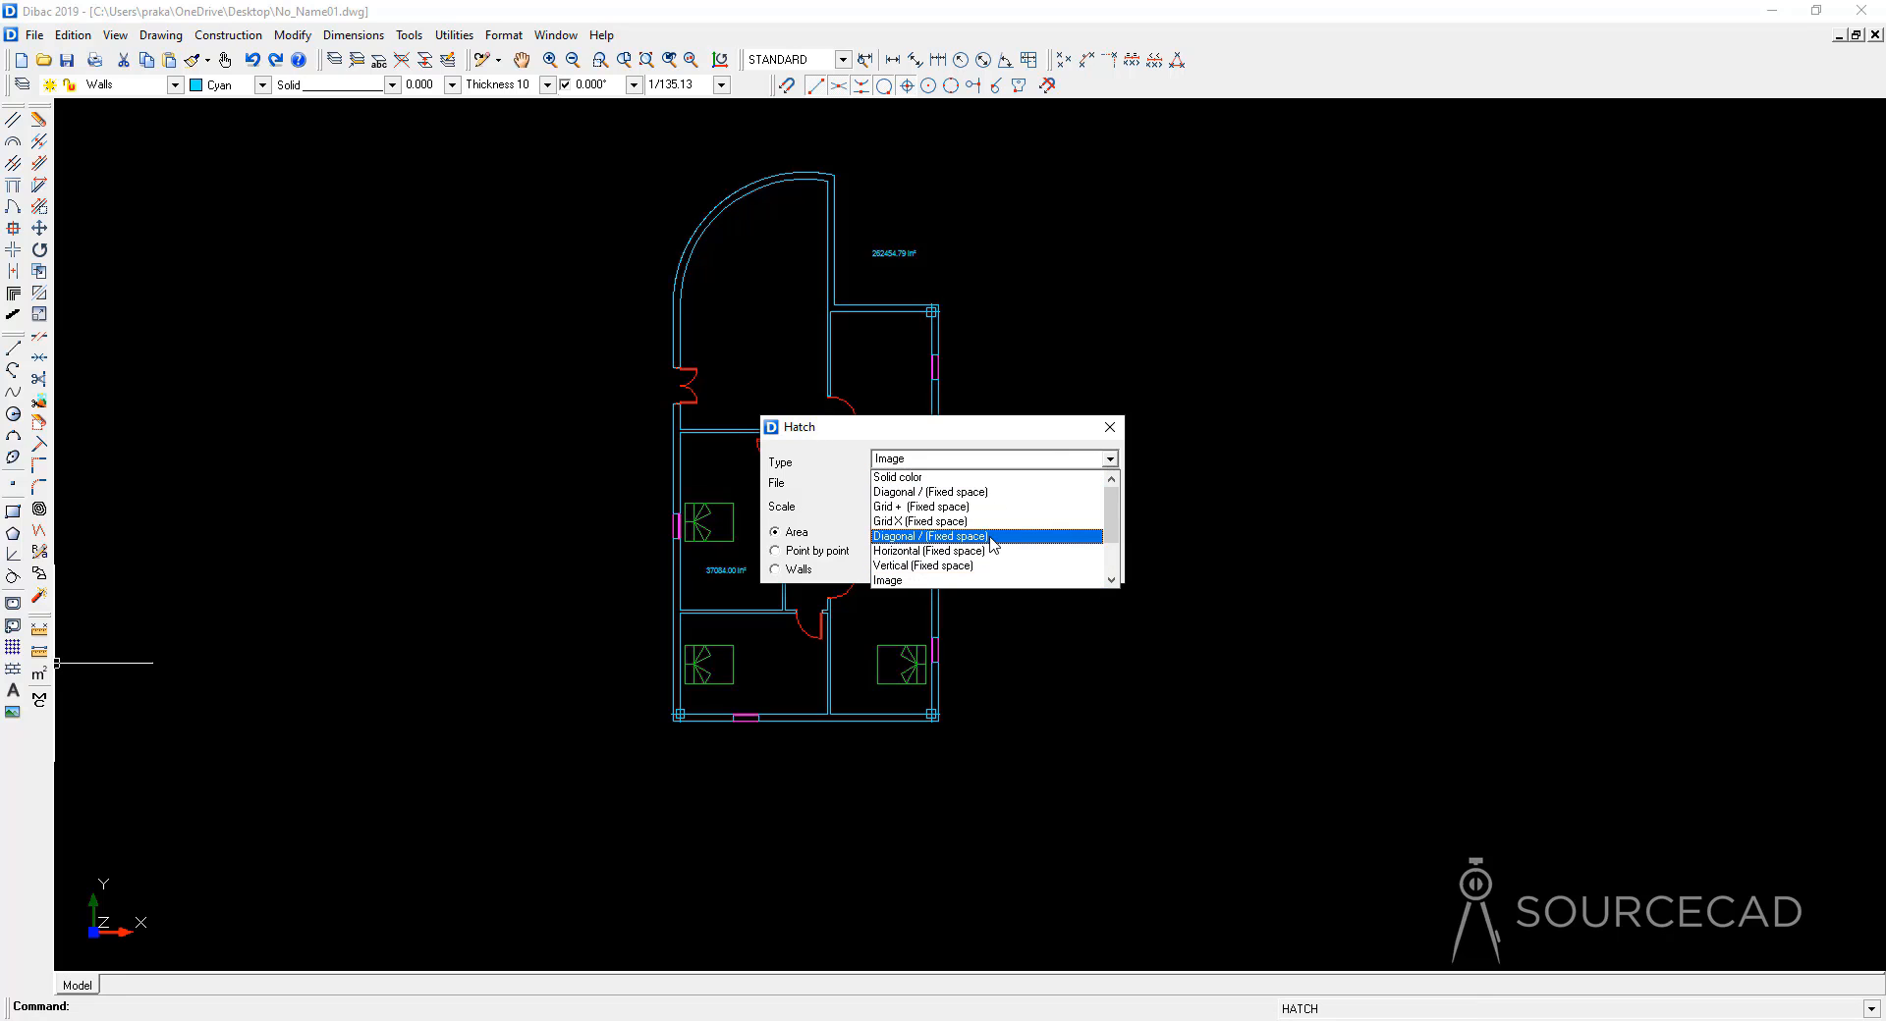
scroll(991, 543, down, 2)
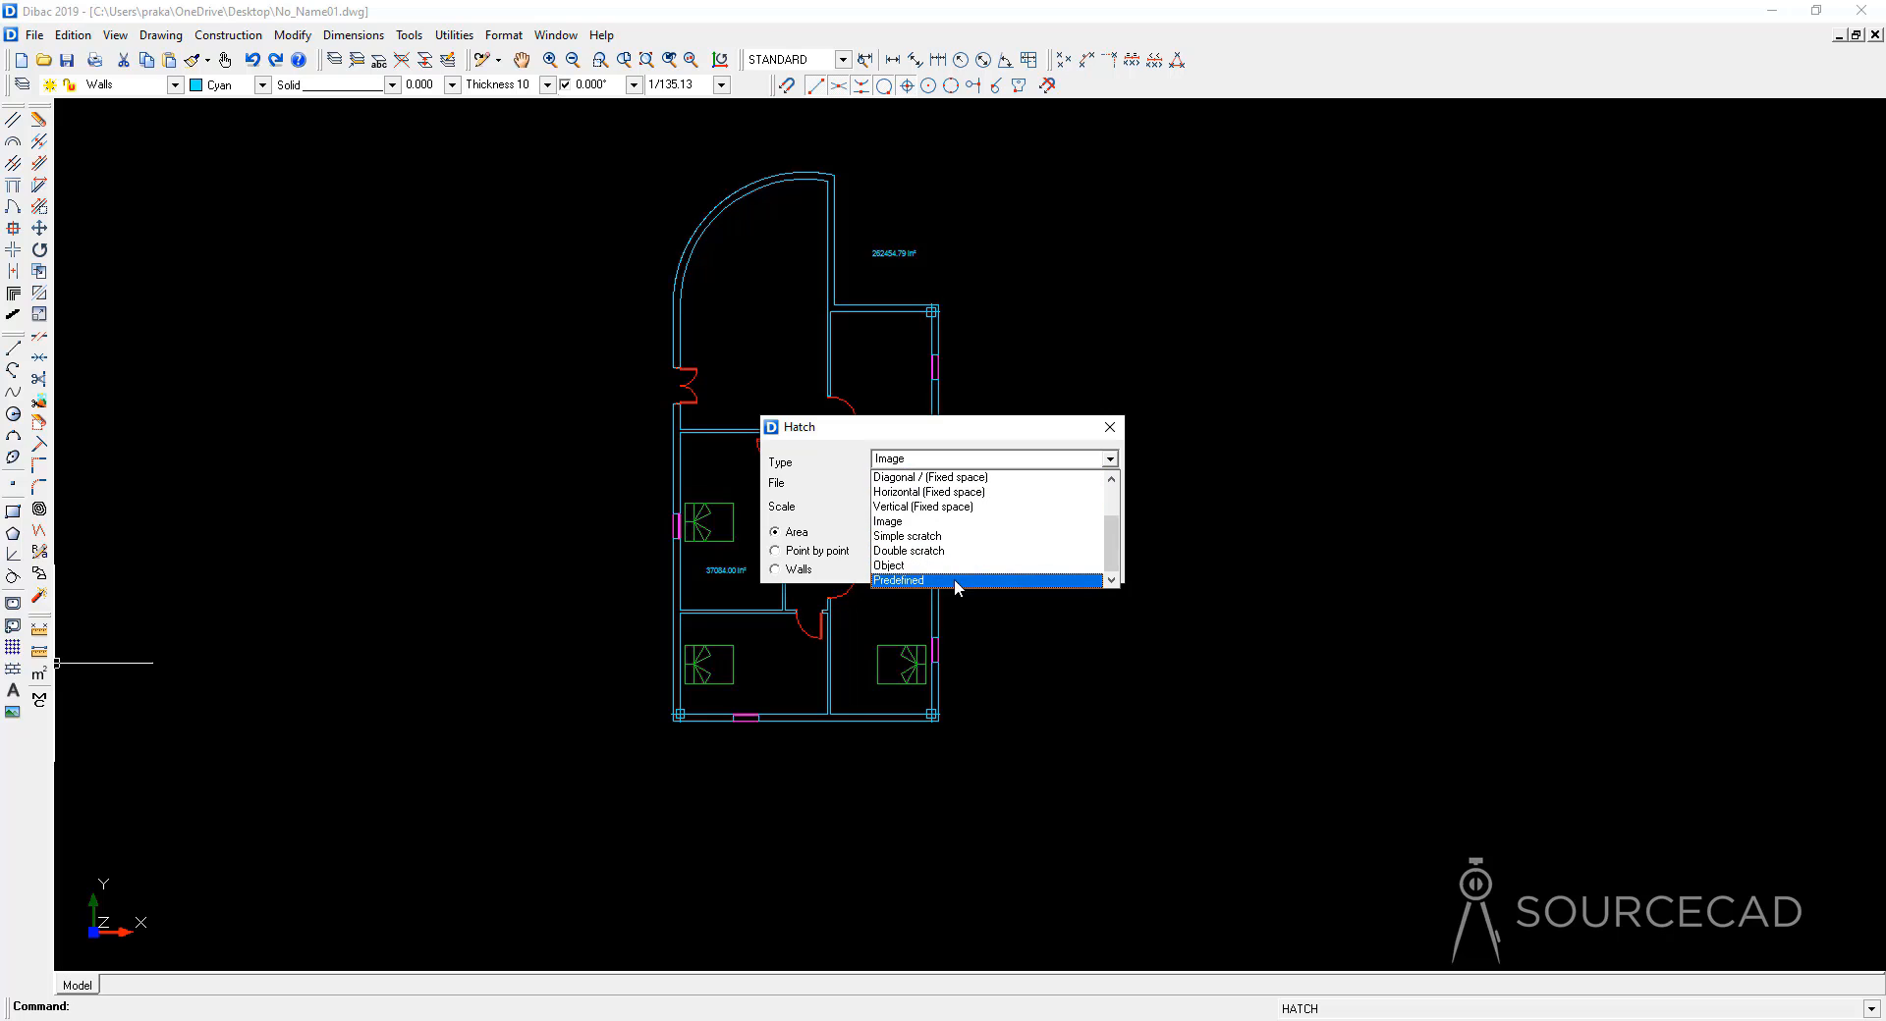
click(958, 580)
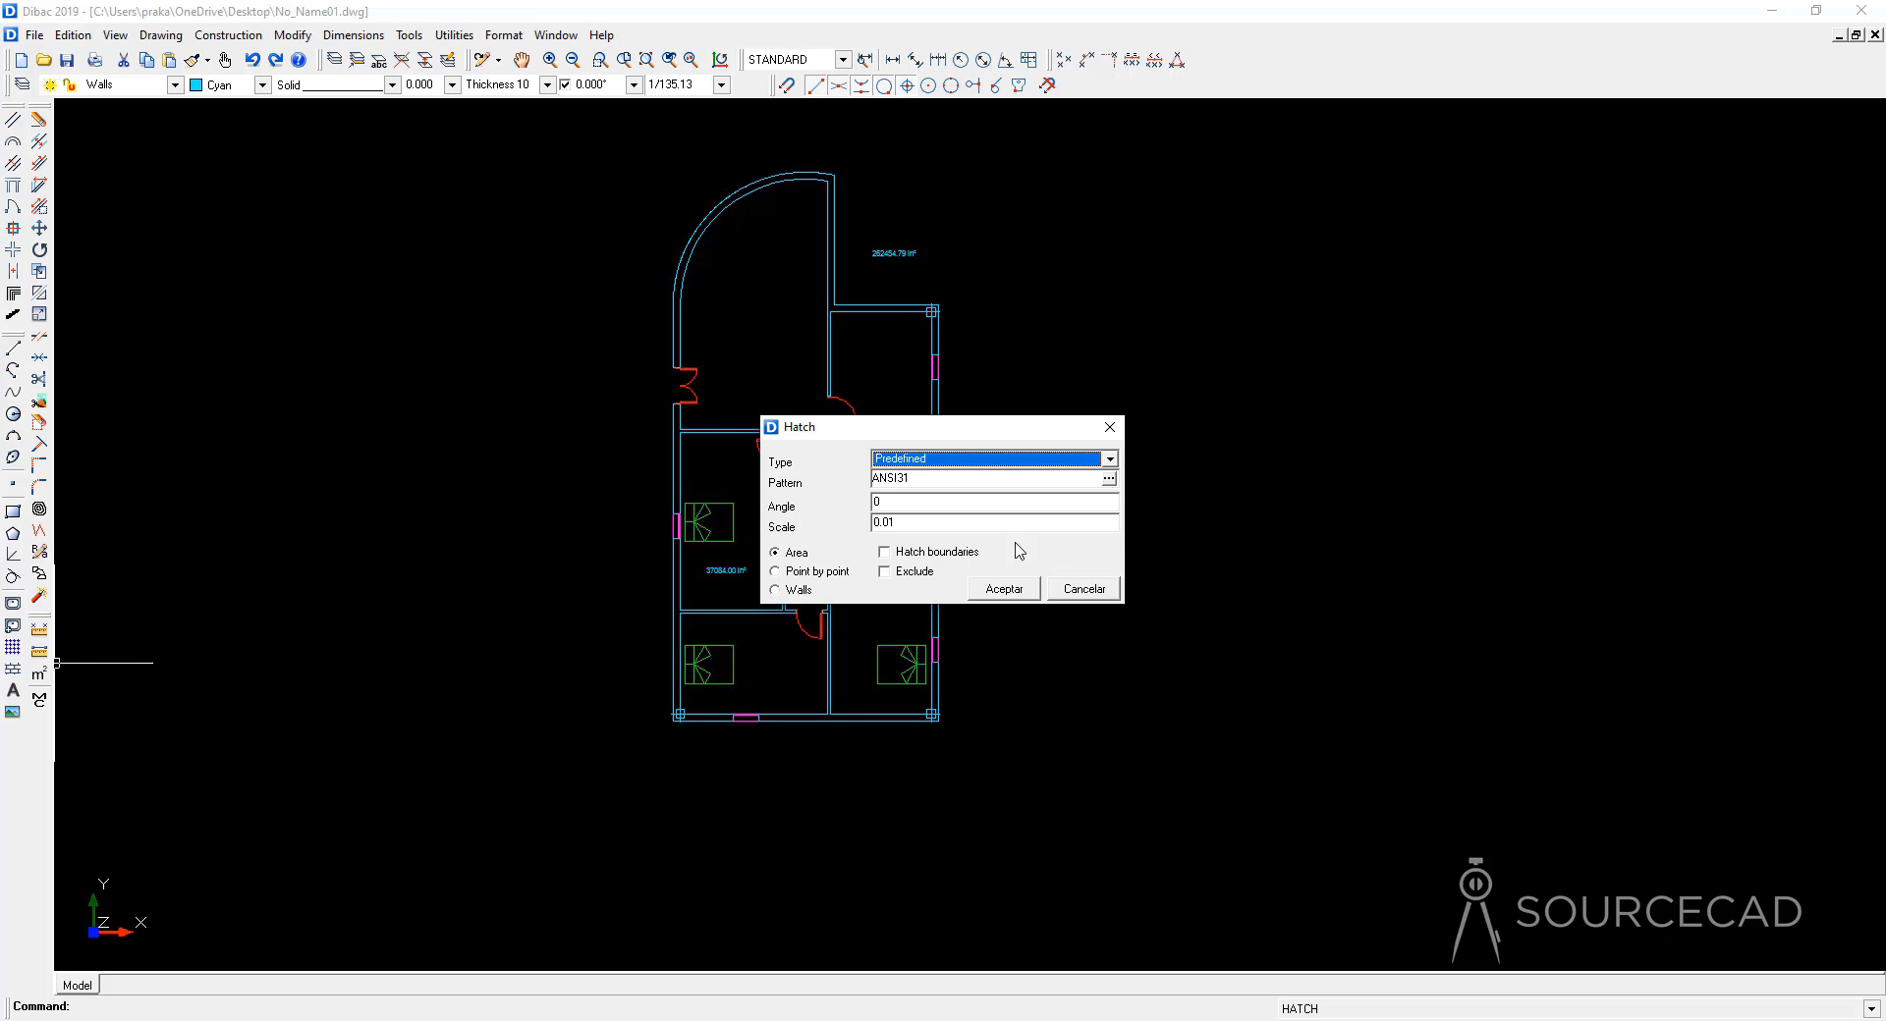
click(1109, 480)
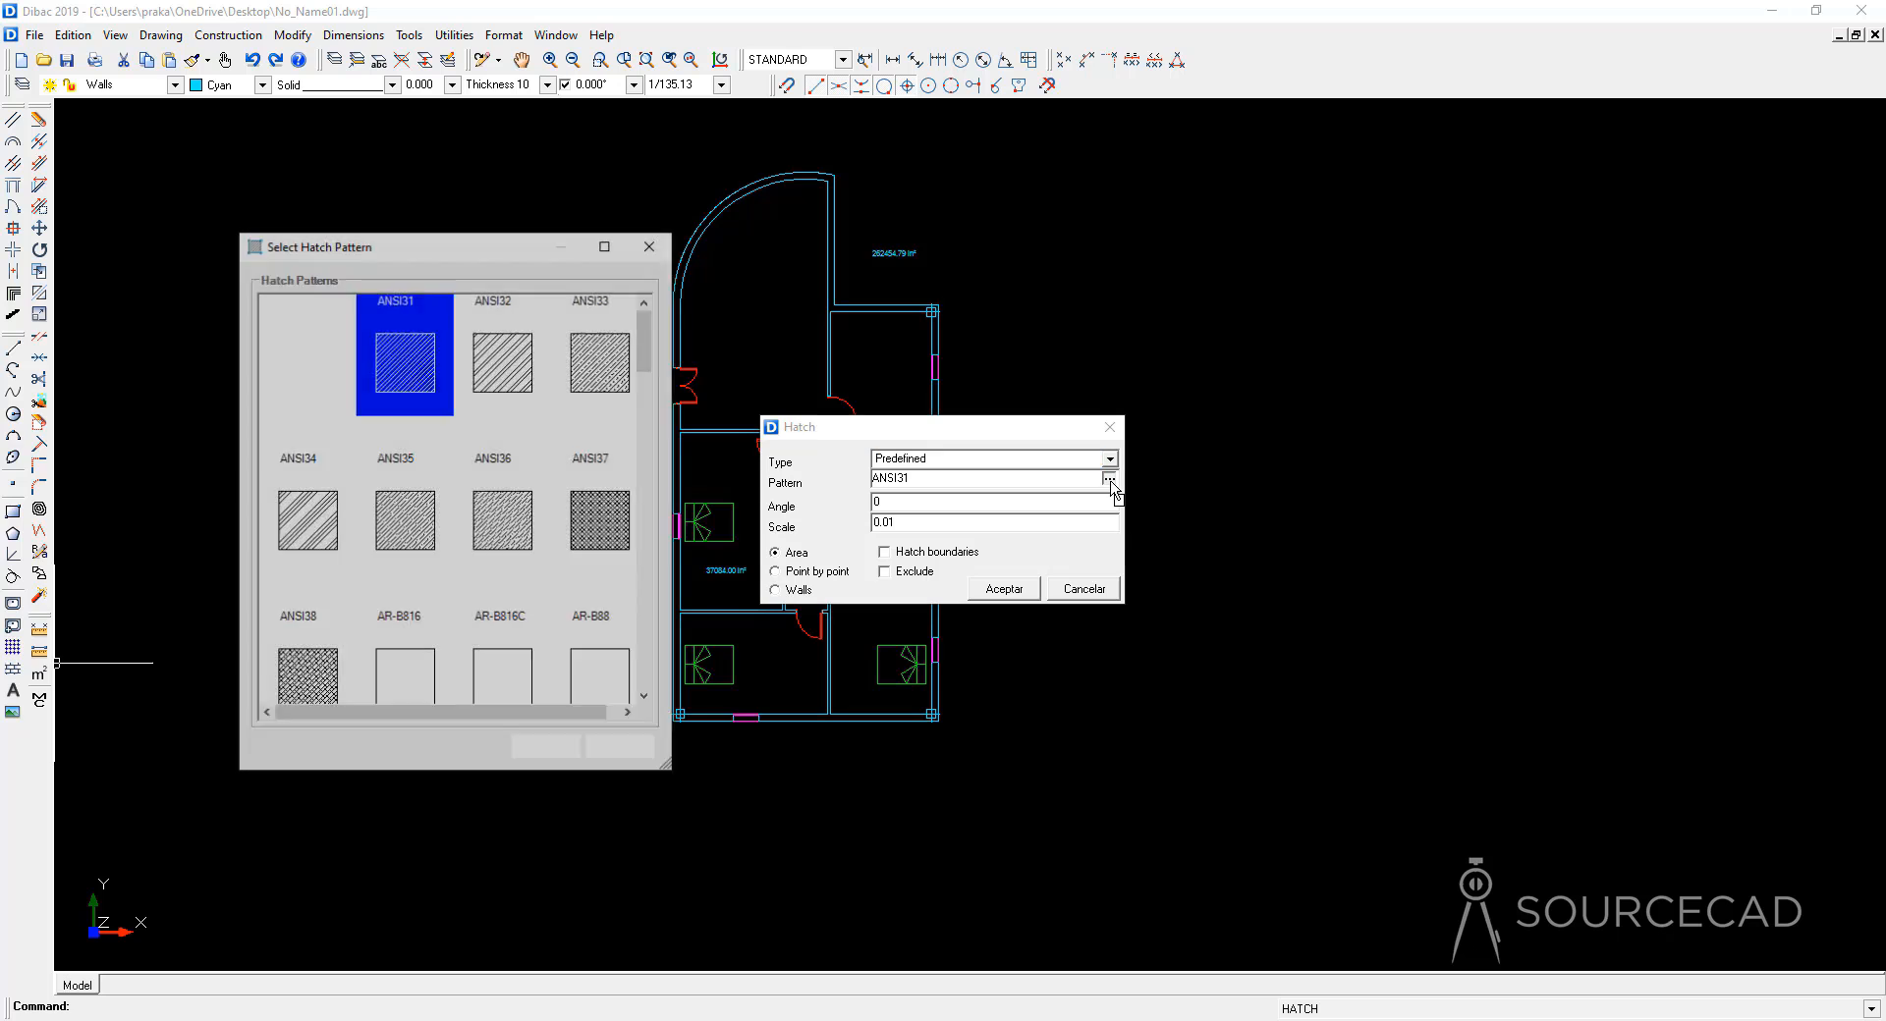
drag(648, 342, 663, 307)
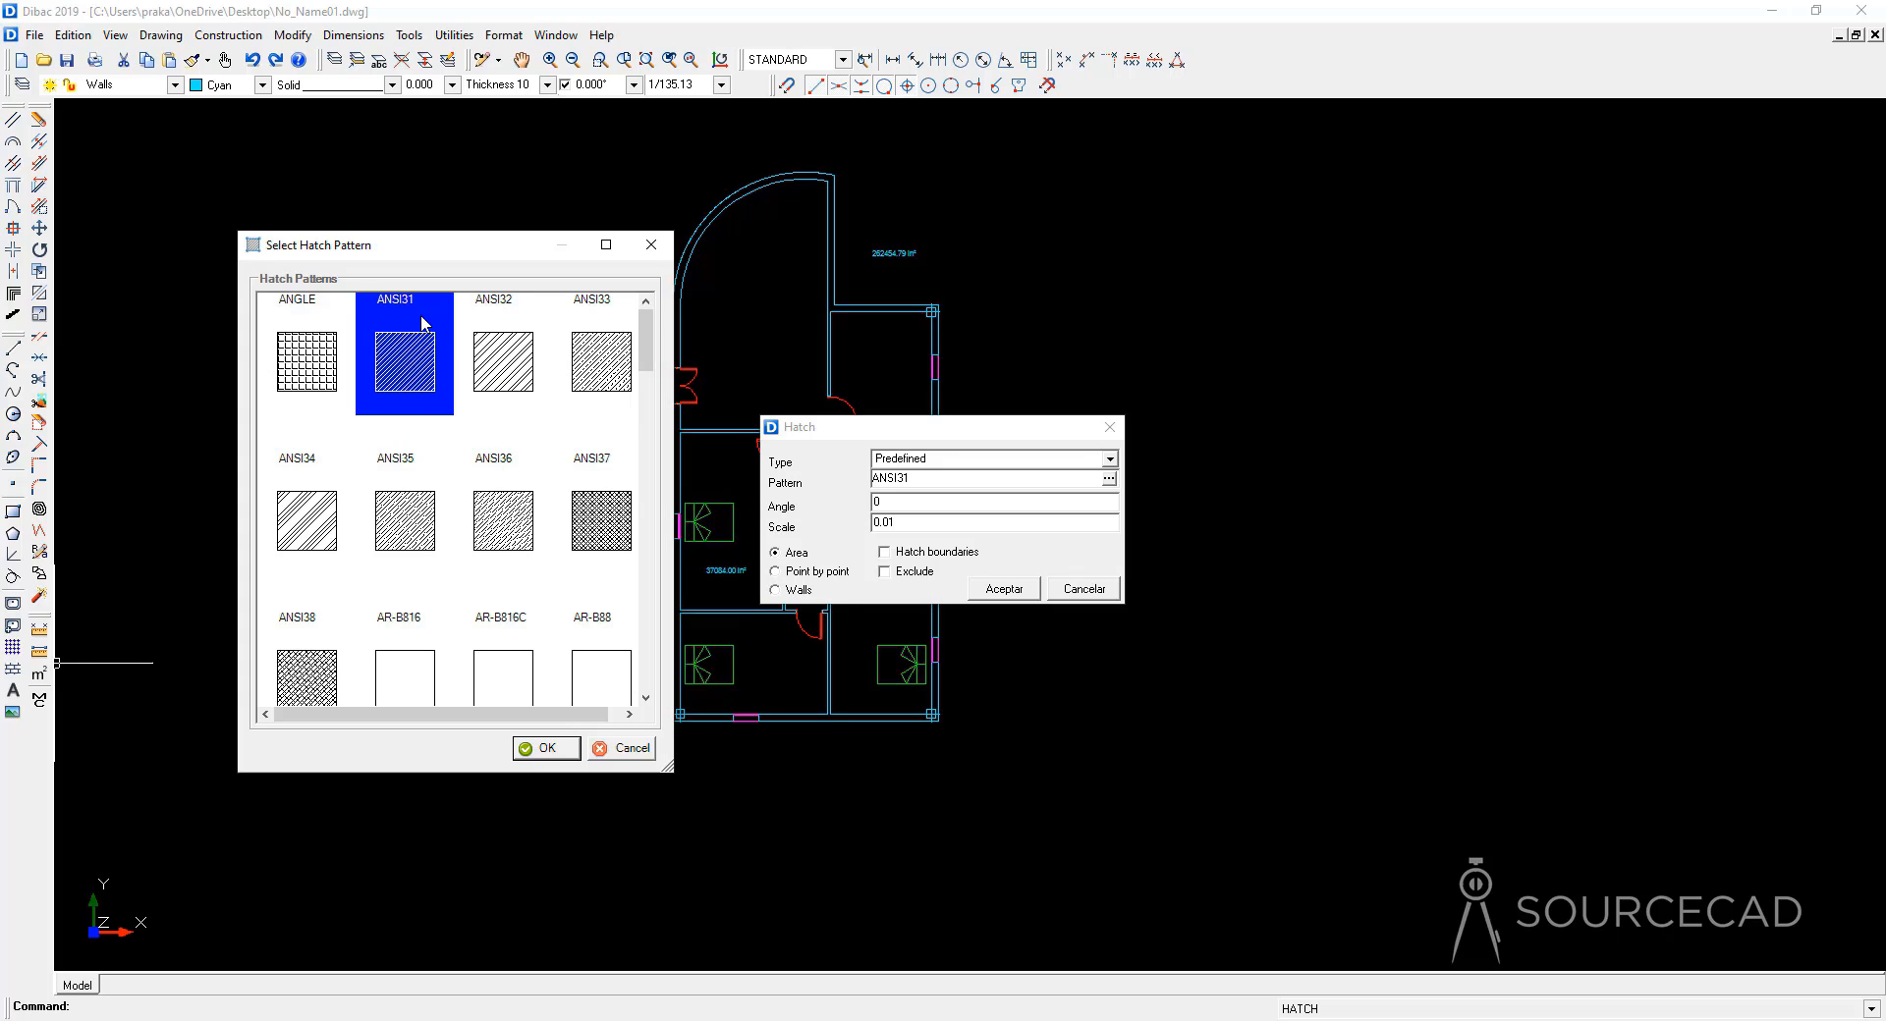
click(546, 750)
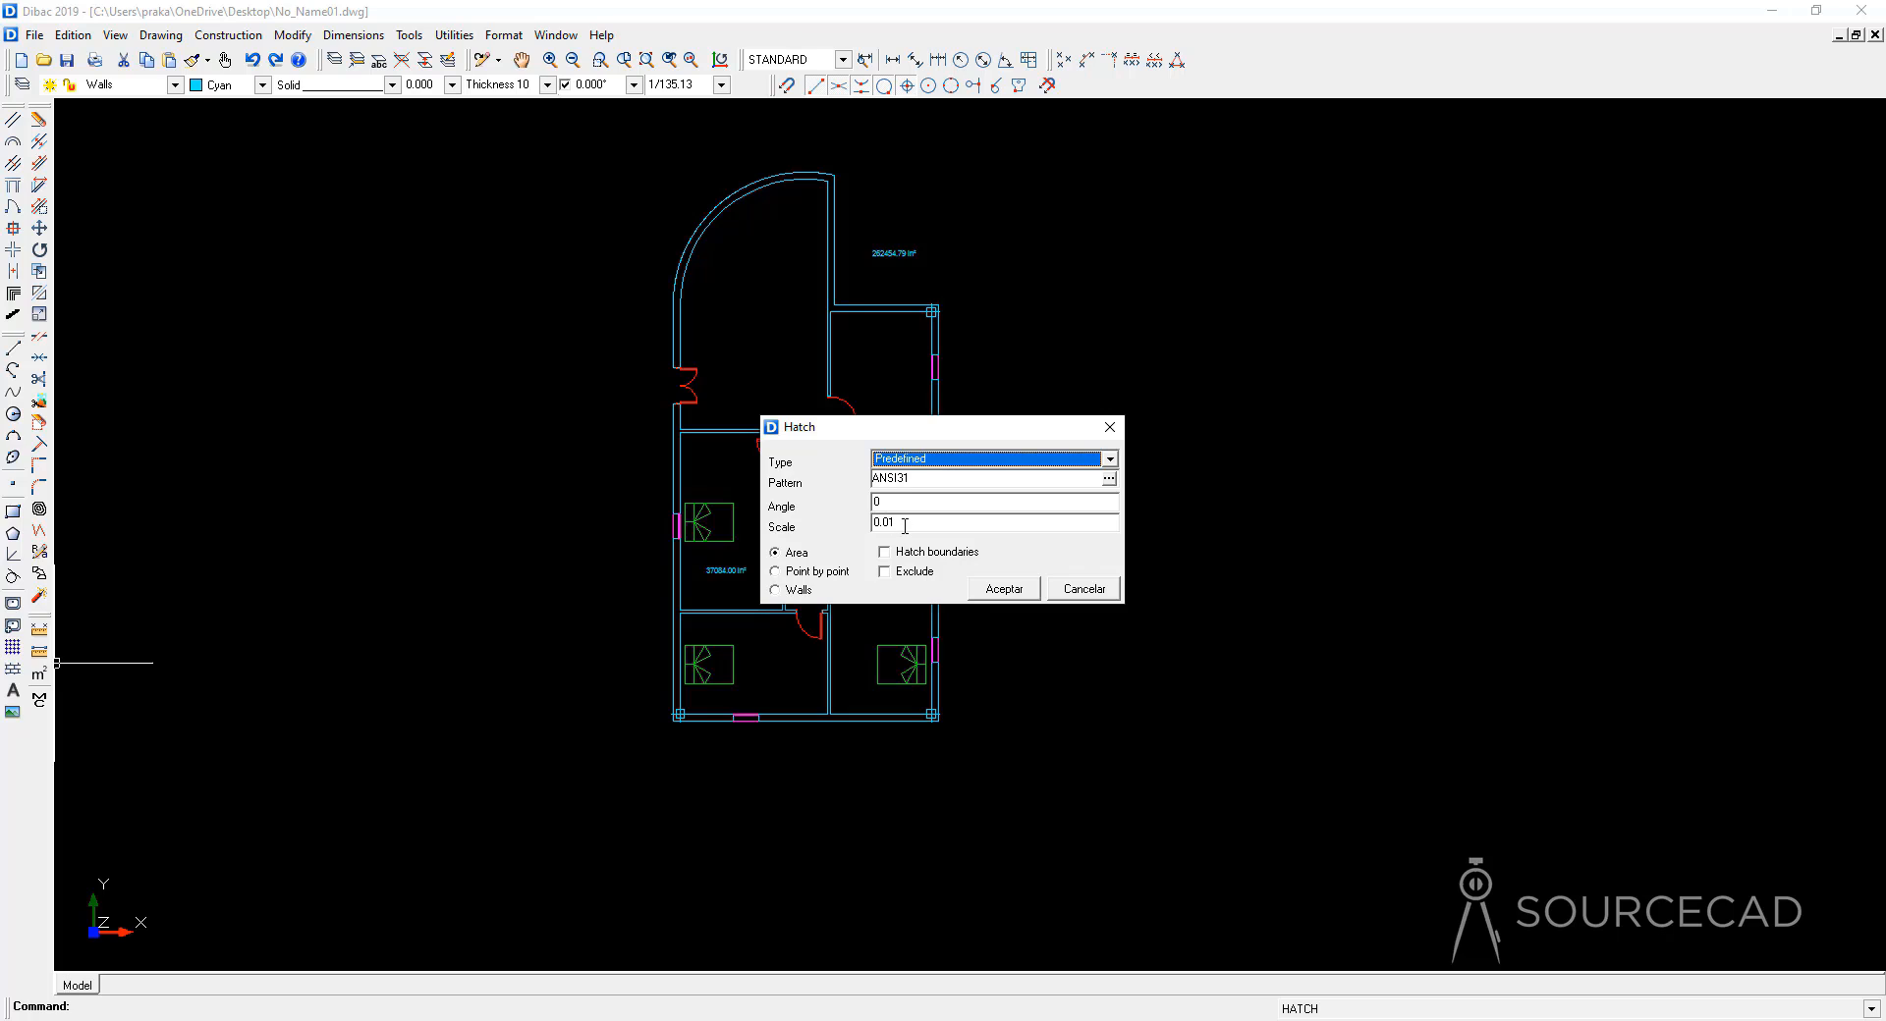
Step: Set the hatch scale to 1, choose Walls as the hatching method and accept the settings
click(896, 523)
drag(896, 524, 842, 523)
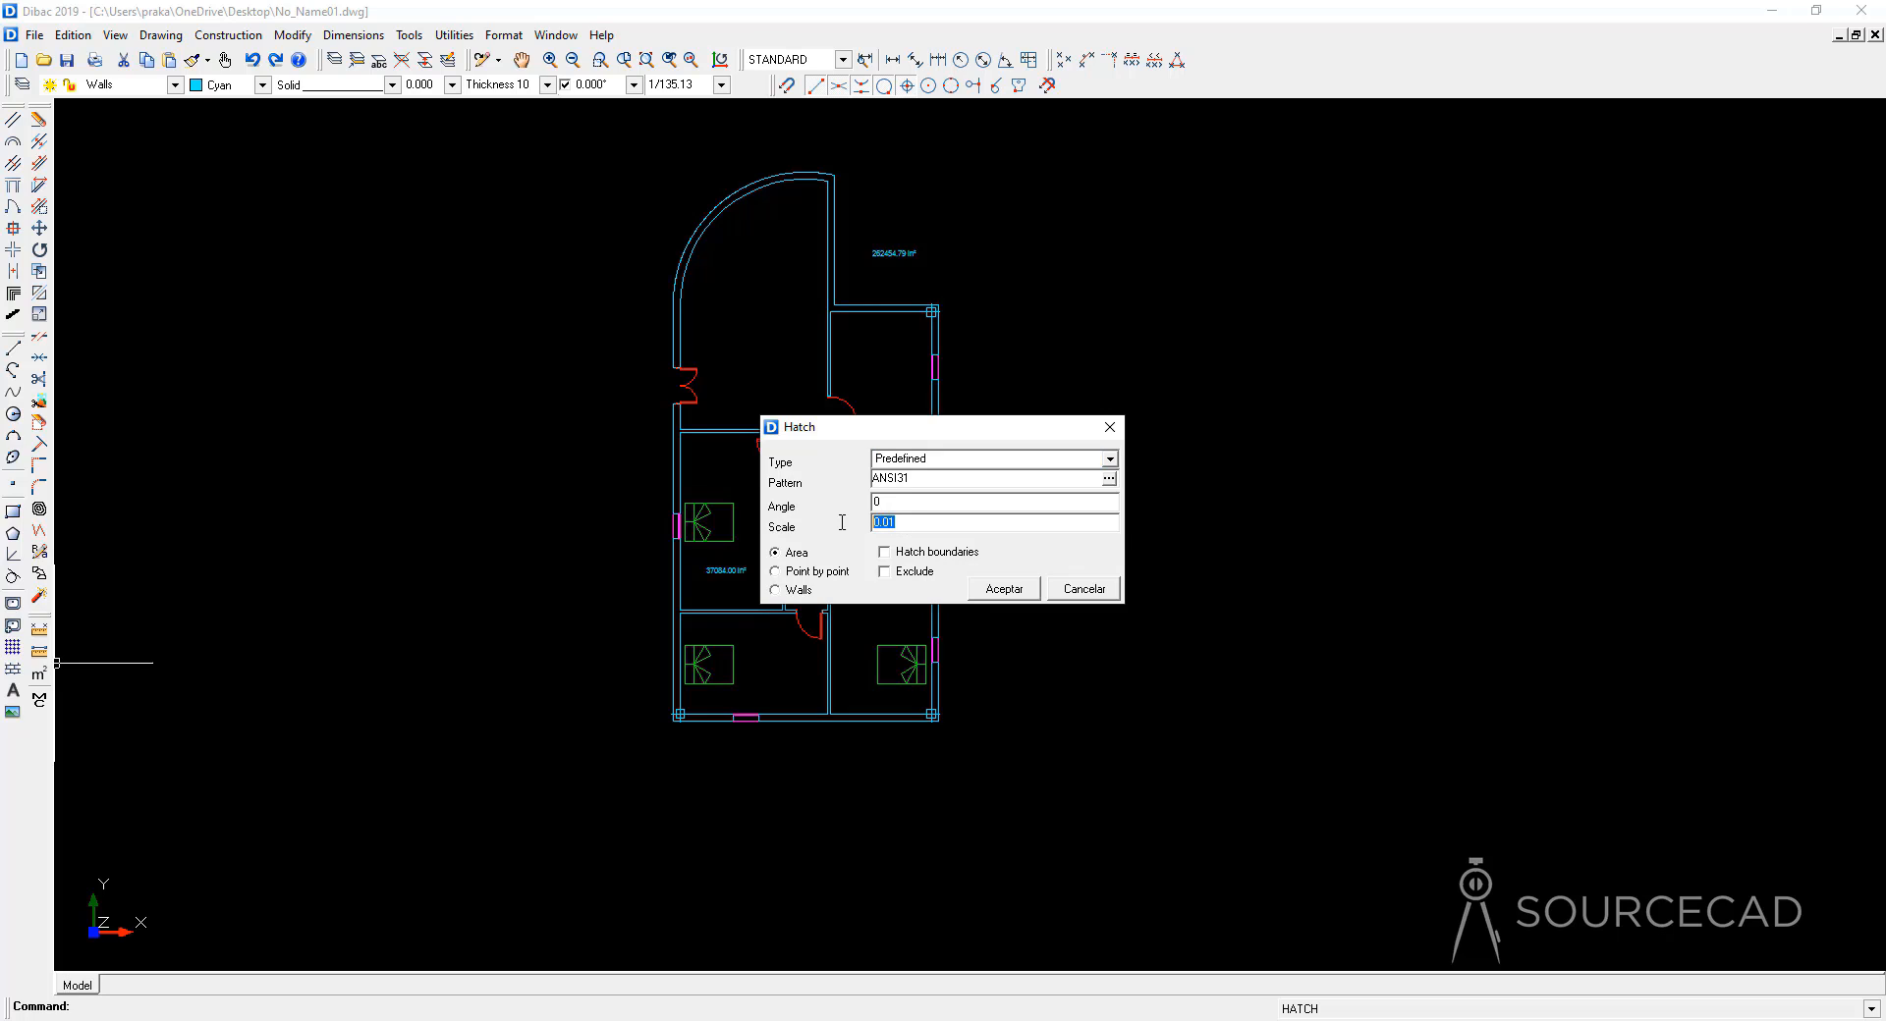
text(1)
click(789, 591)
click(977, 595)
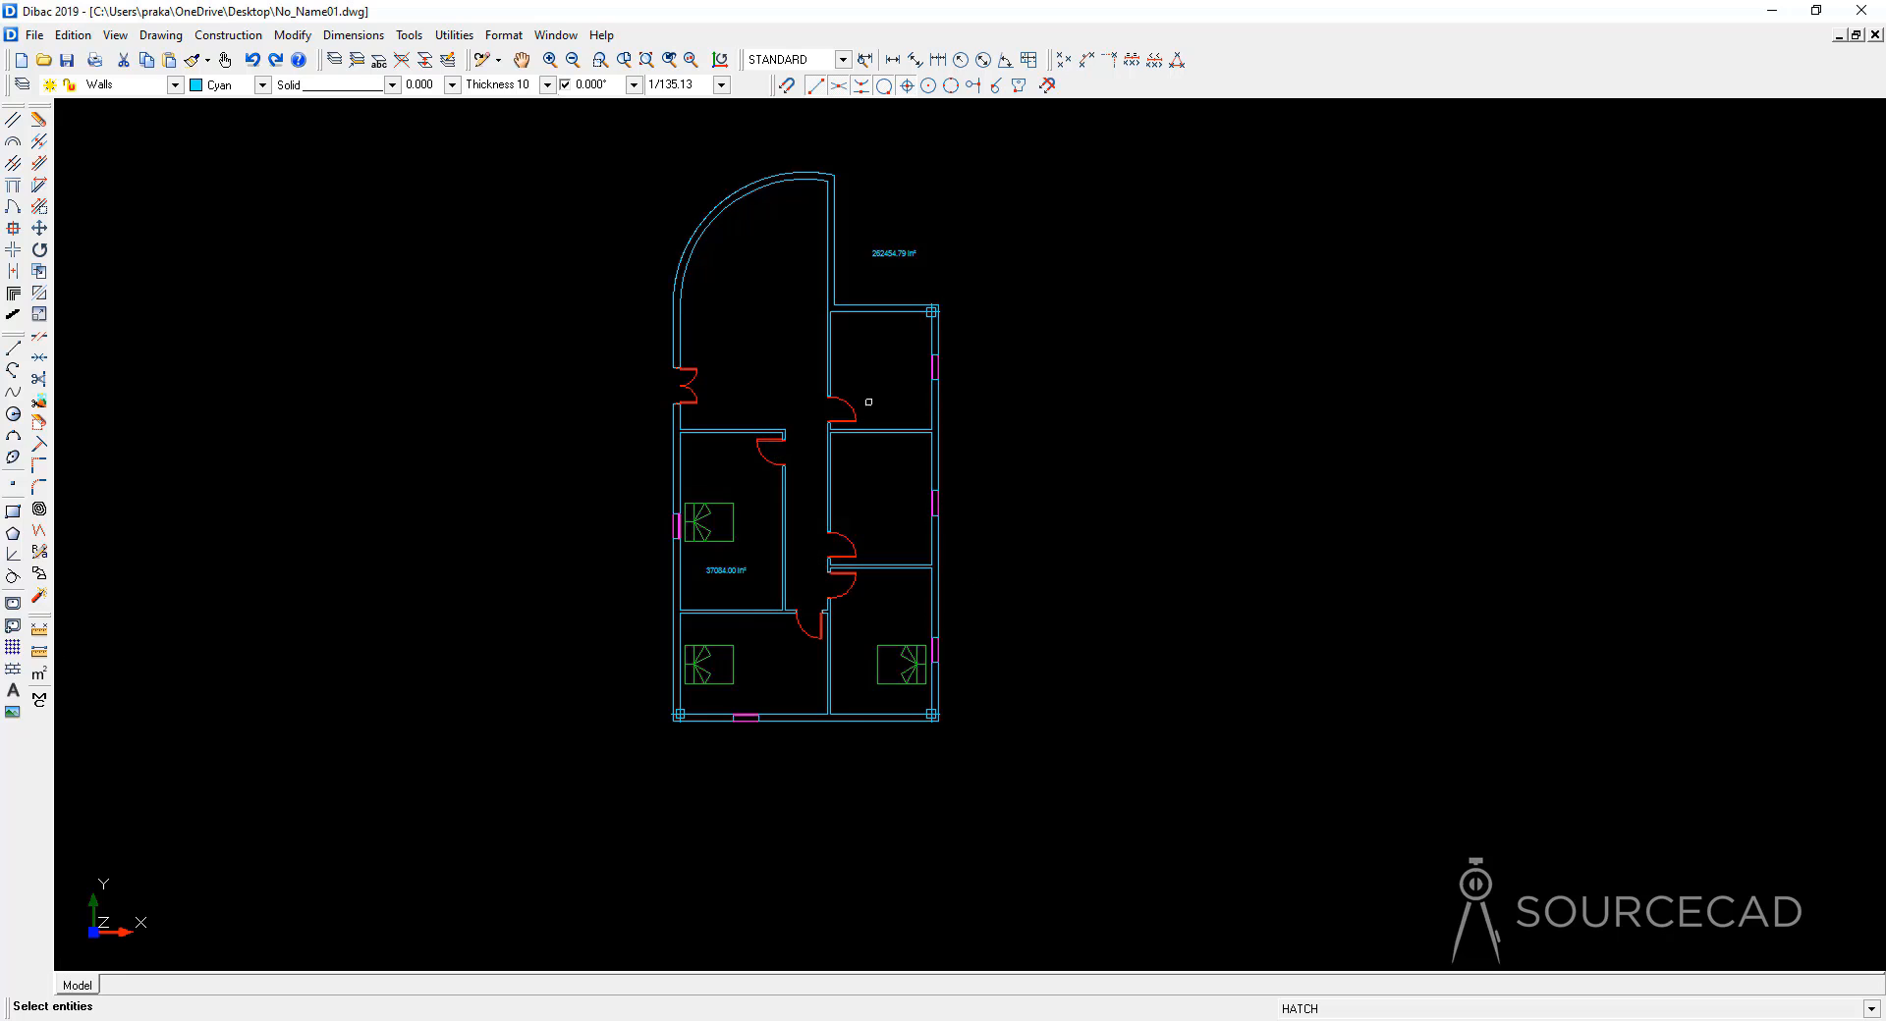
Step: Hatch the curved wall and the two straight walls adjoining it, inspect the pattern, and undo the hatch
click(682, 322)
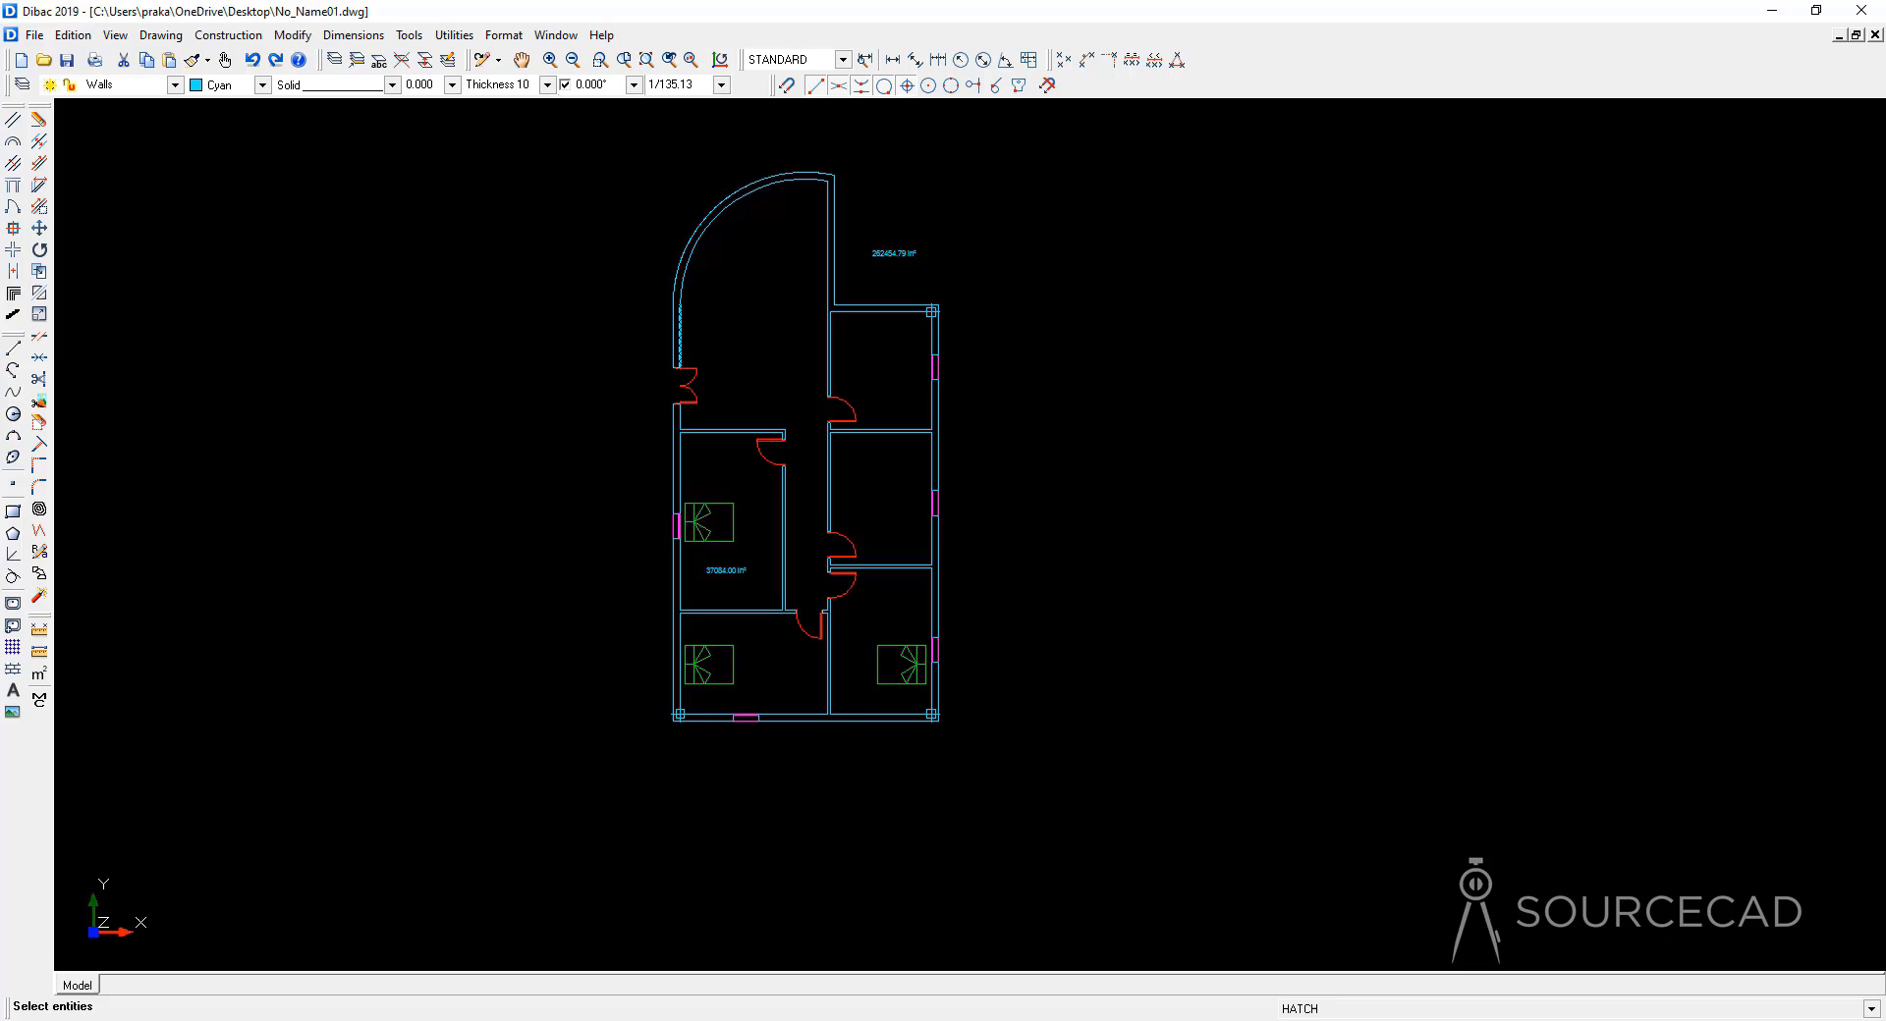
click(686, 264)
click(833, 223)
key(Return)
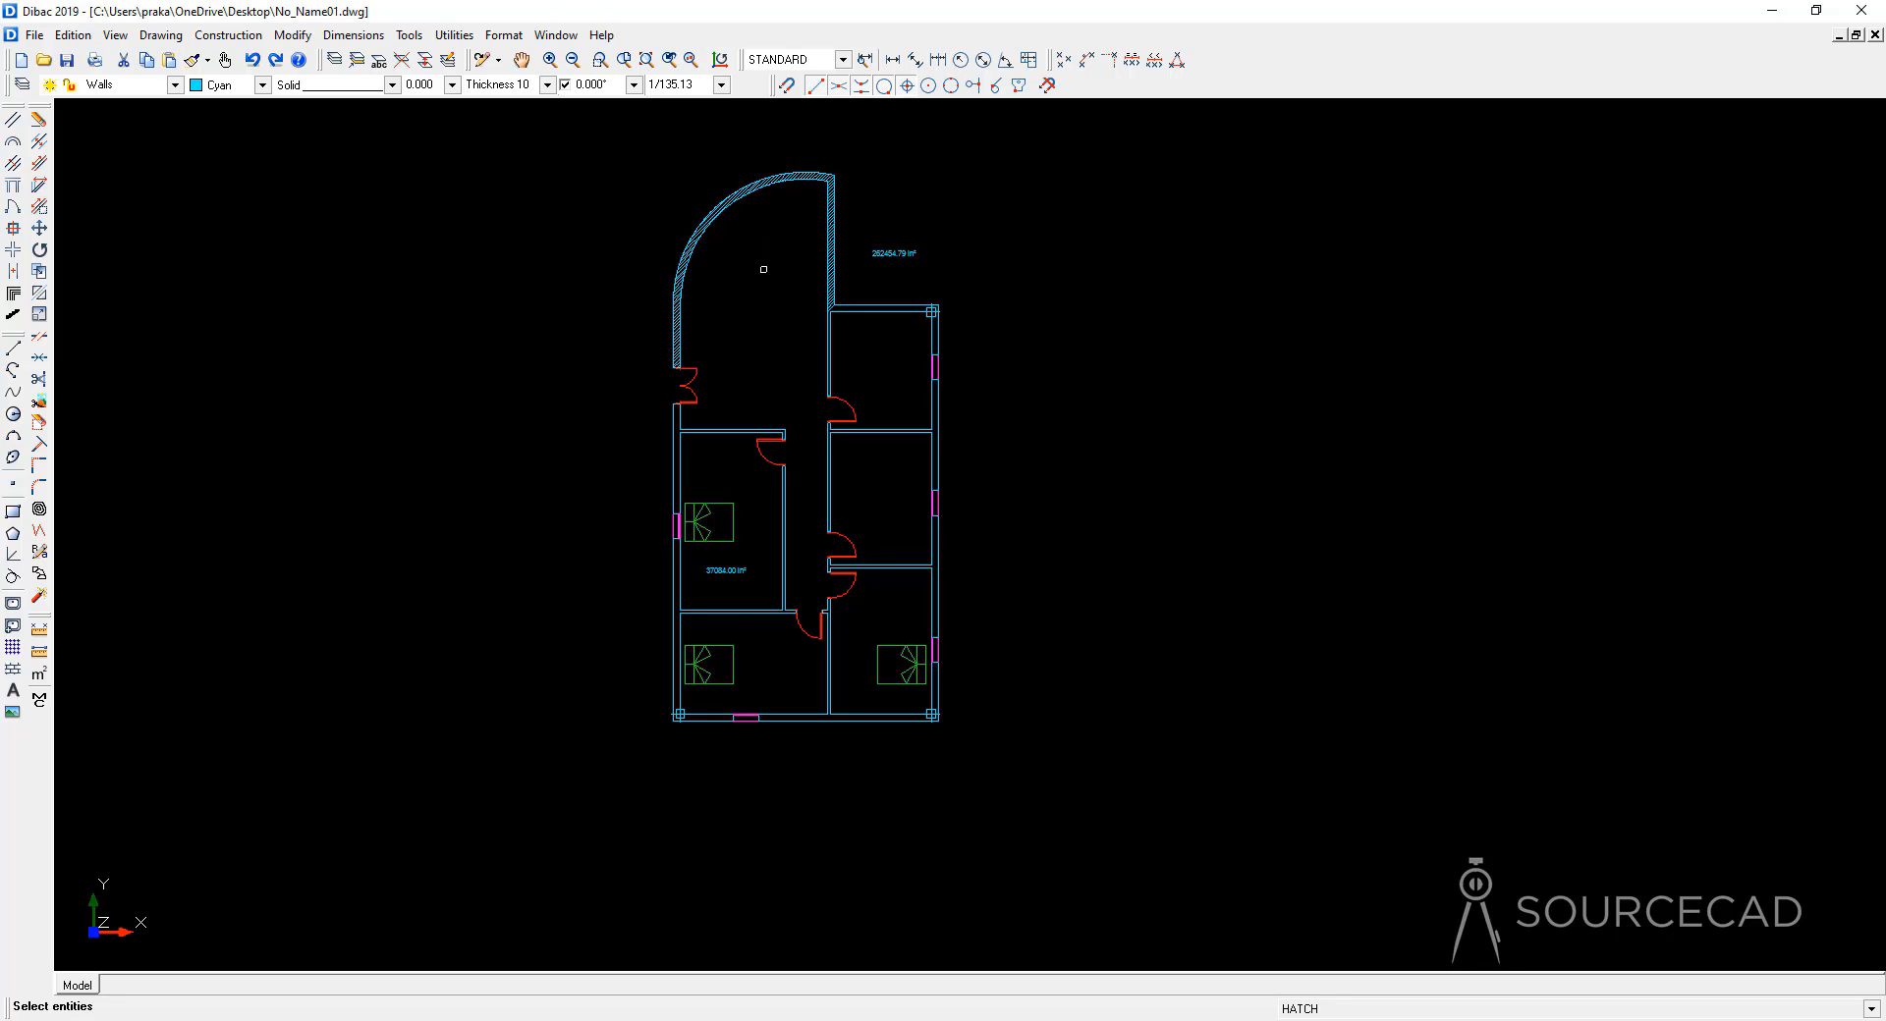
scroll(763, 269, up, 4)
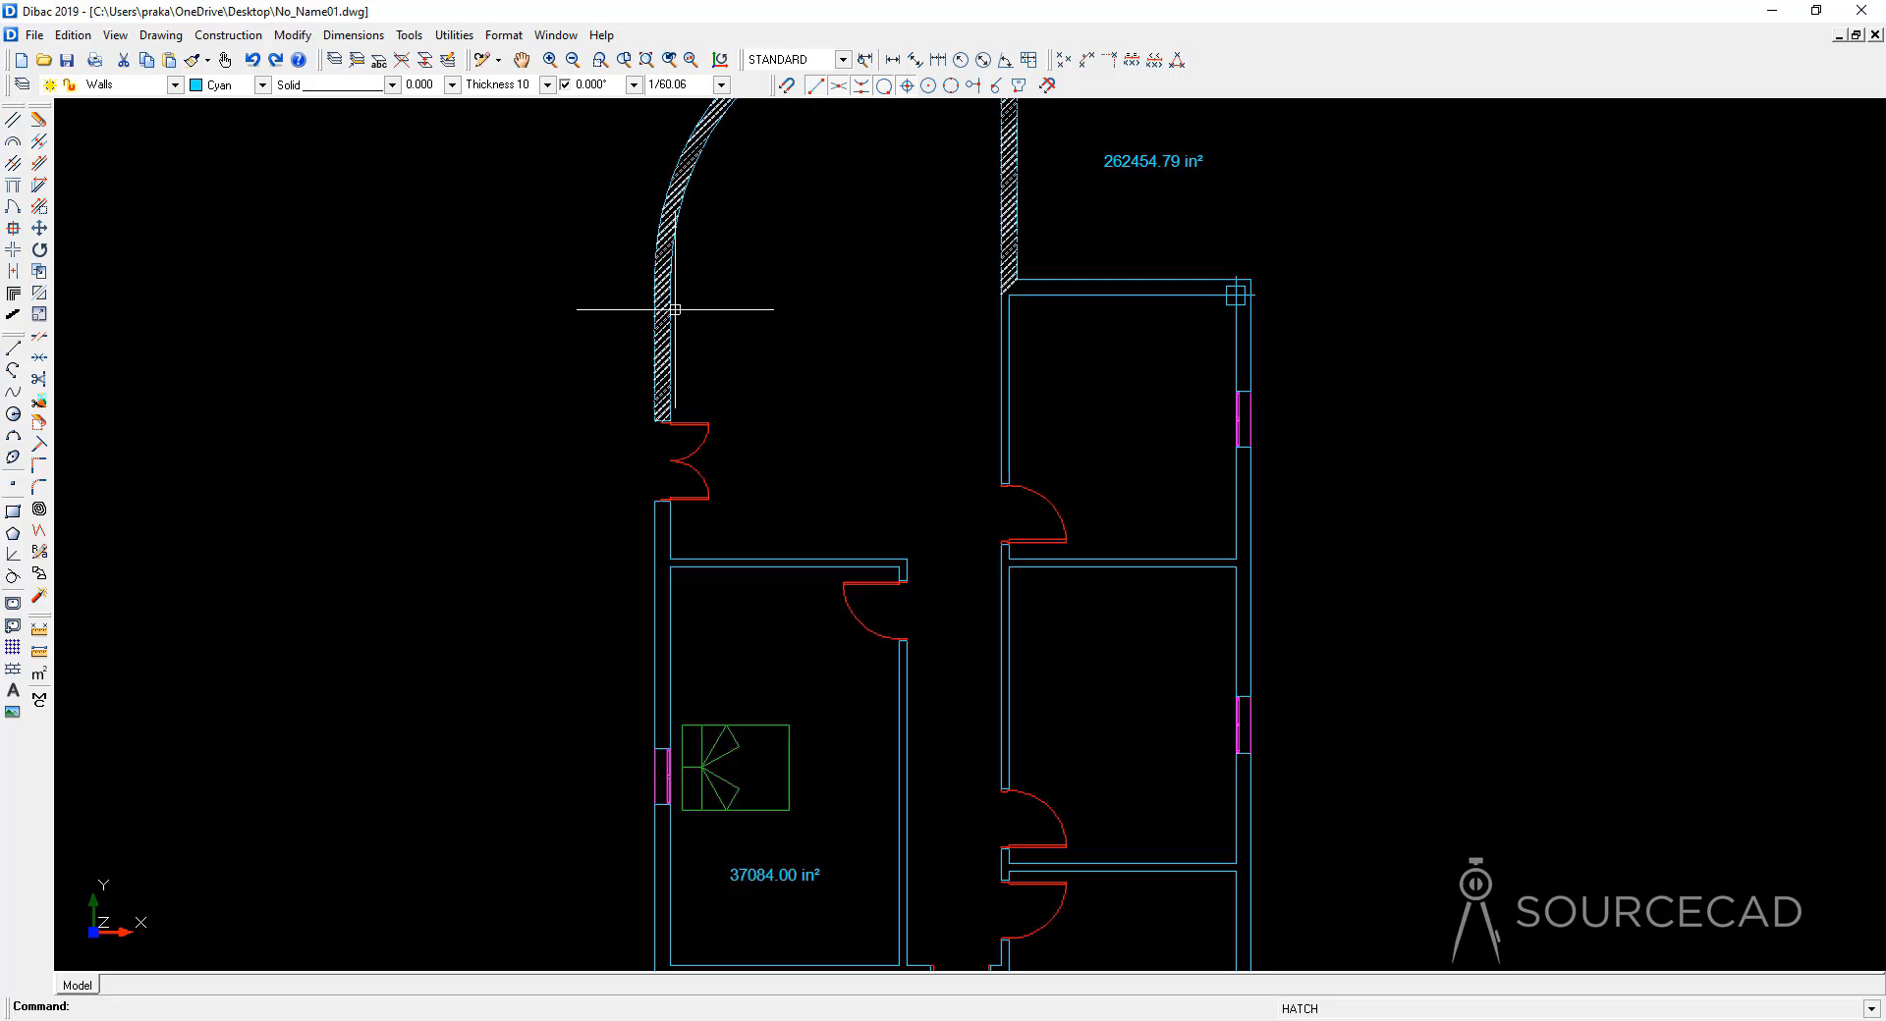
middle_drag(877, 293, 758, 441)
scroll(723, 438, down, 1)
scroll(723, 438, down, 4)
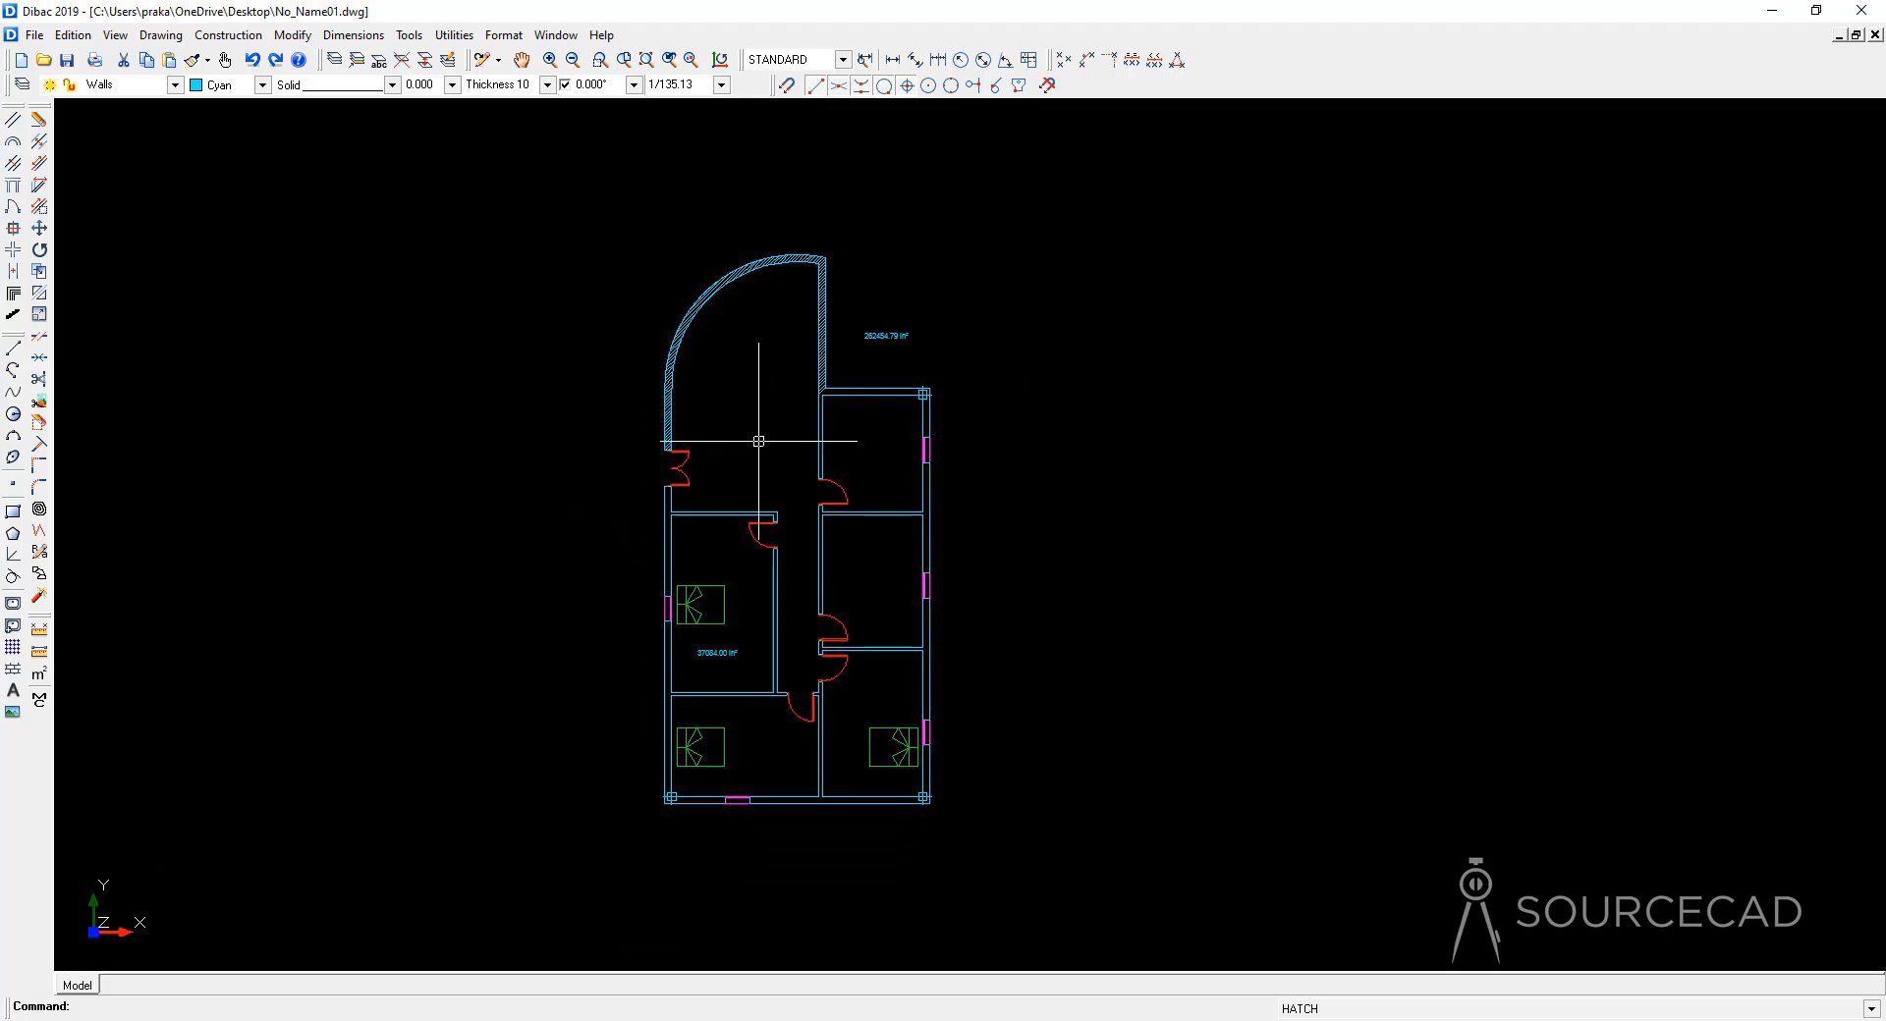
key(ctrl+z)
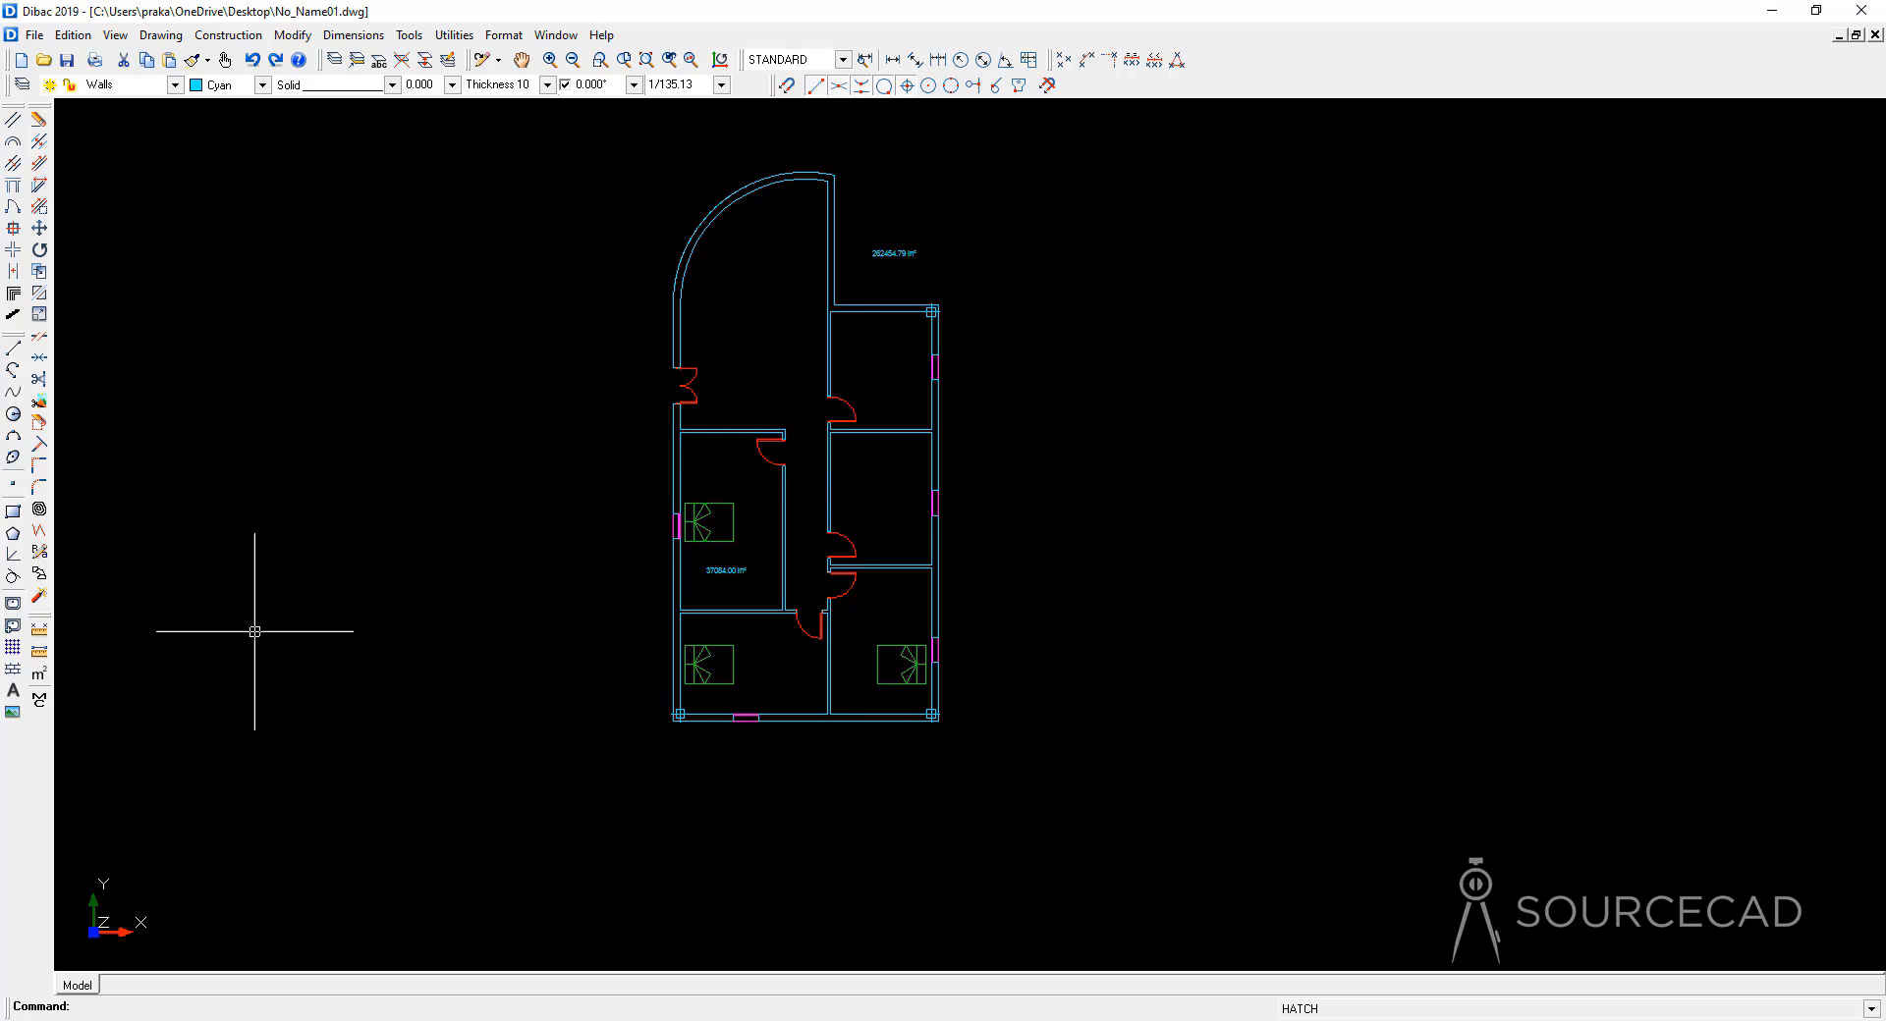
Step: Start a new hatch of the Image type and load the wood-plank picture rdSOhqQ from the Desktop as its file
click(13, 669)
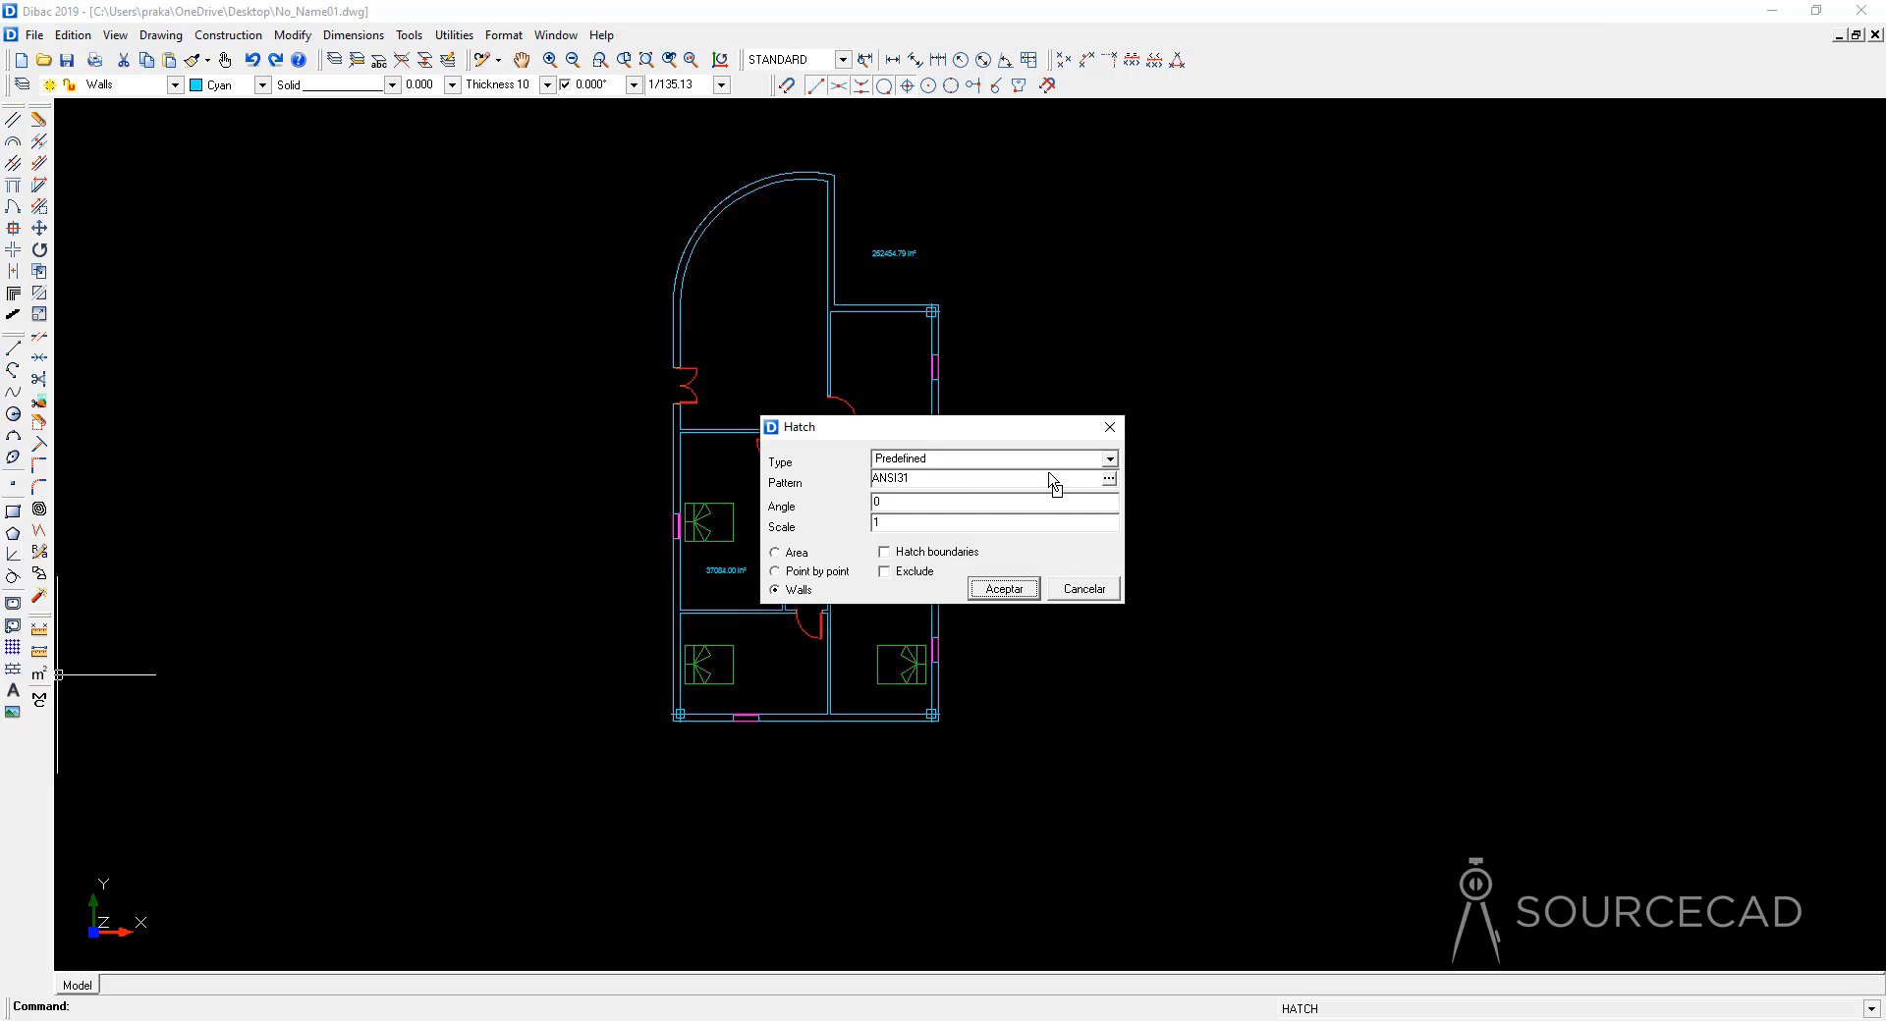
click(1110, 459)
click(941, 523)
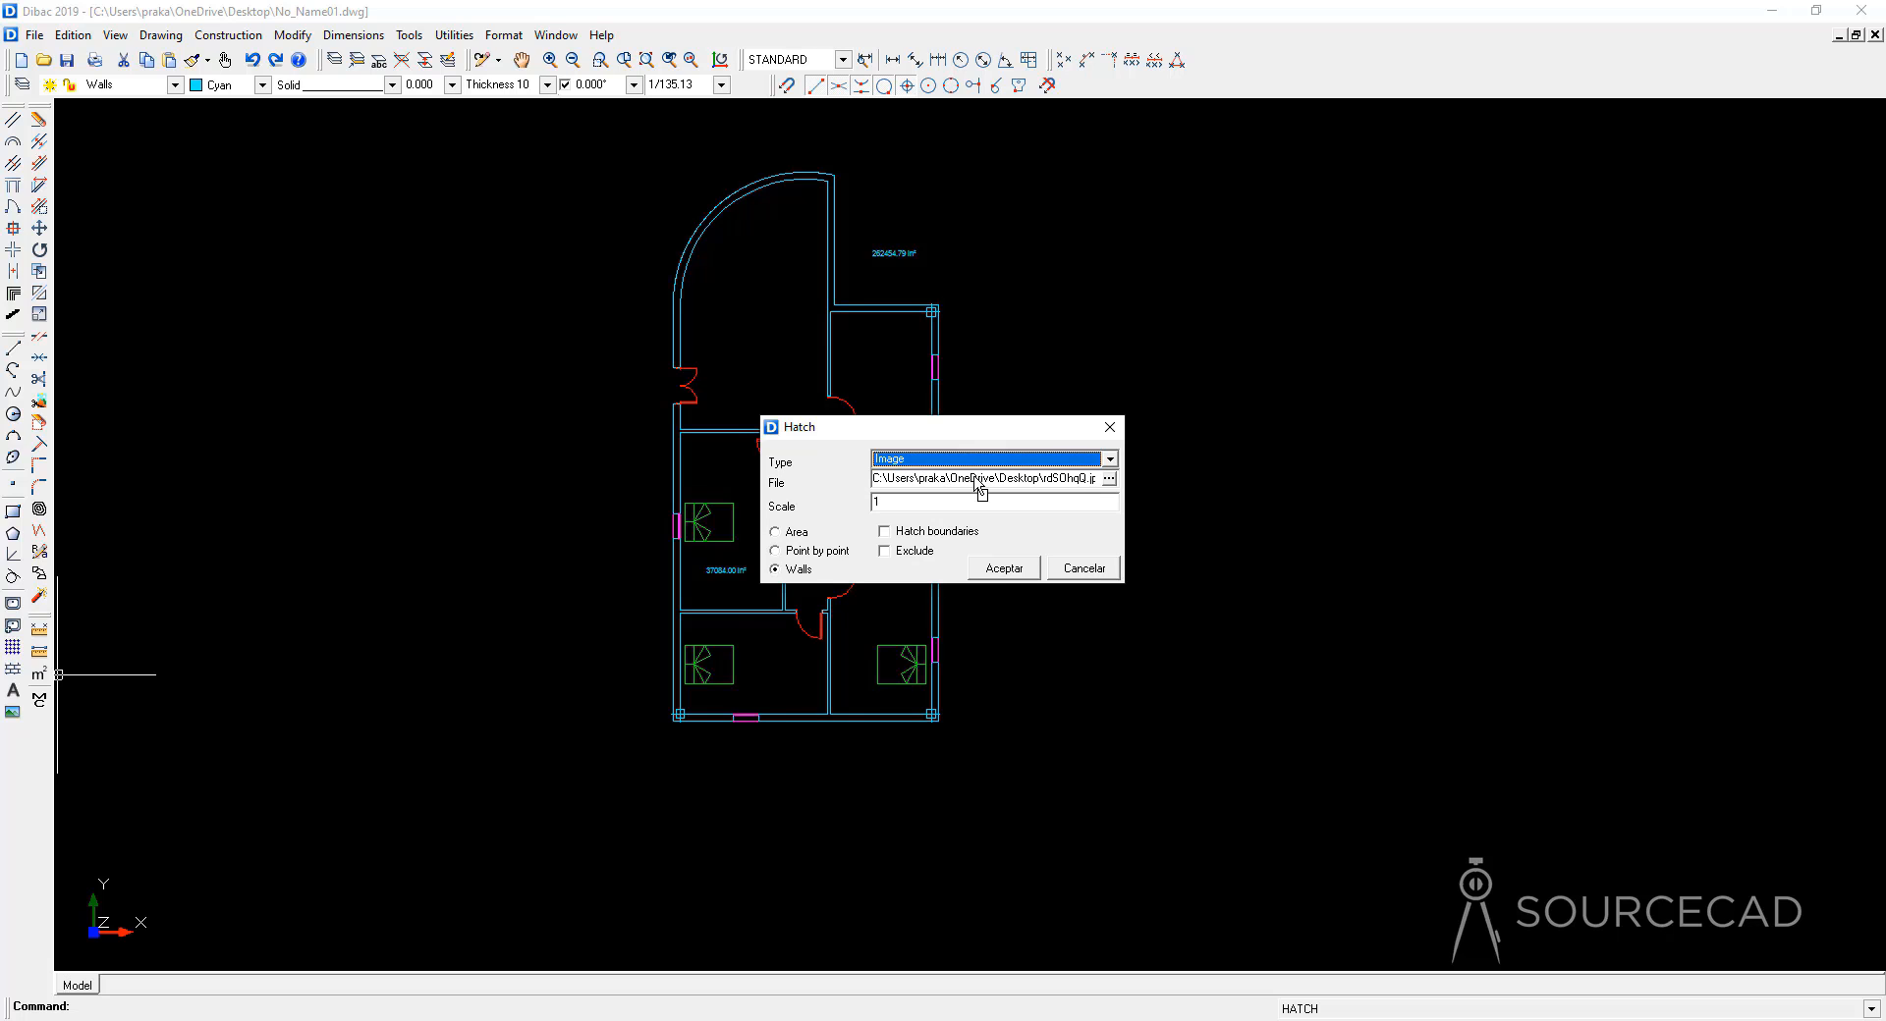
click(1109, 478)
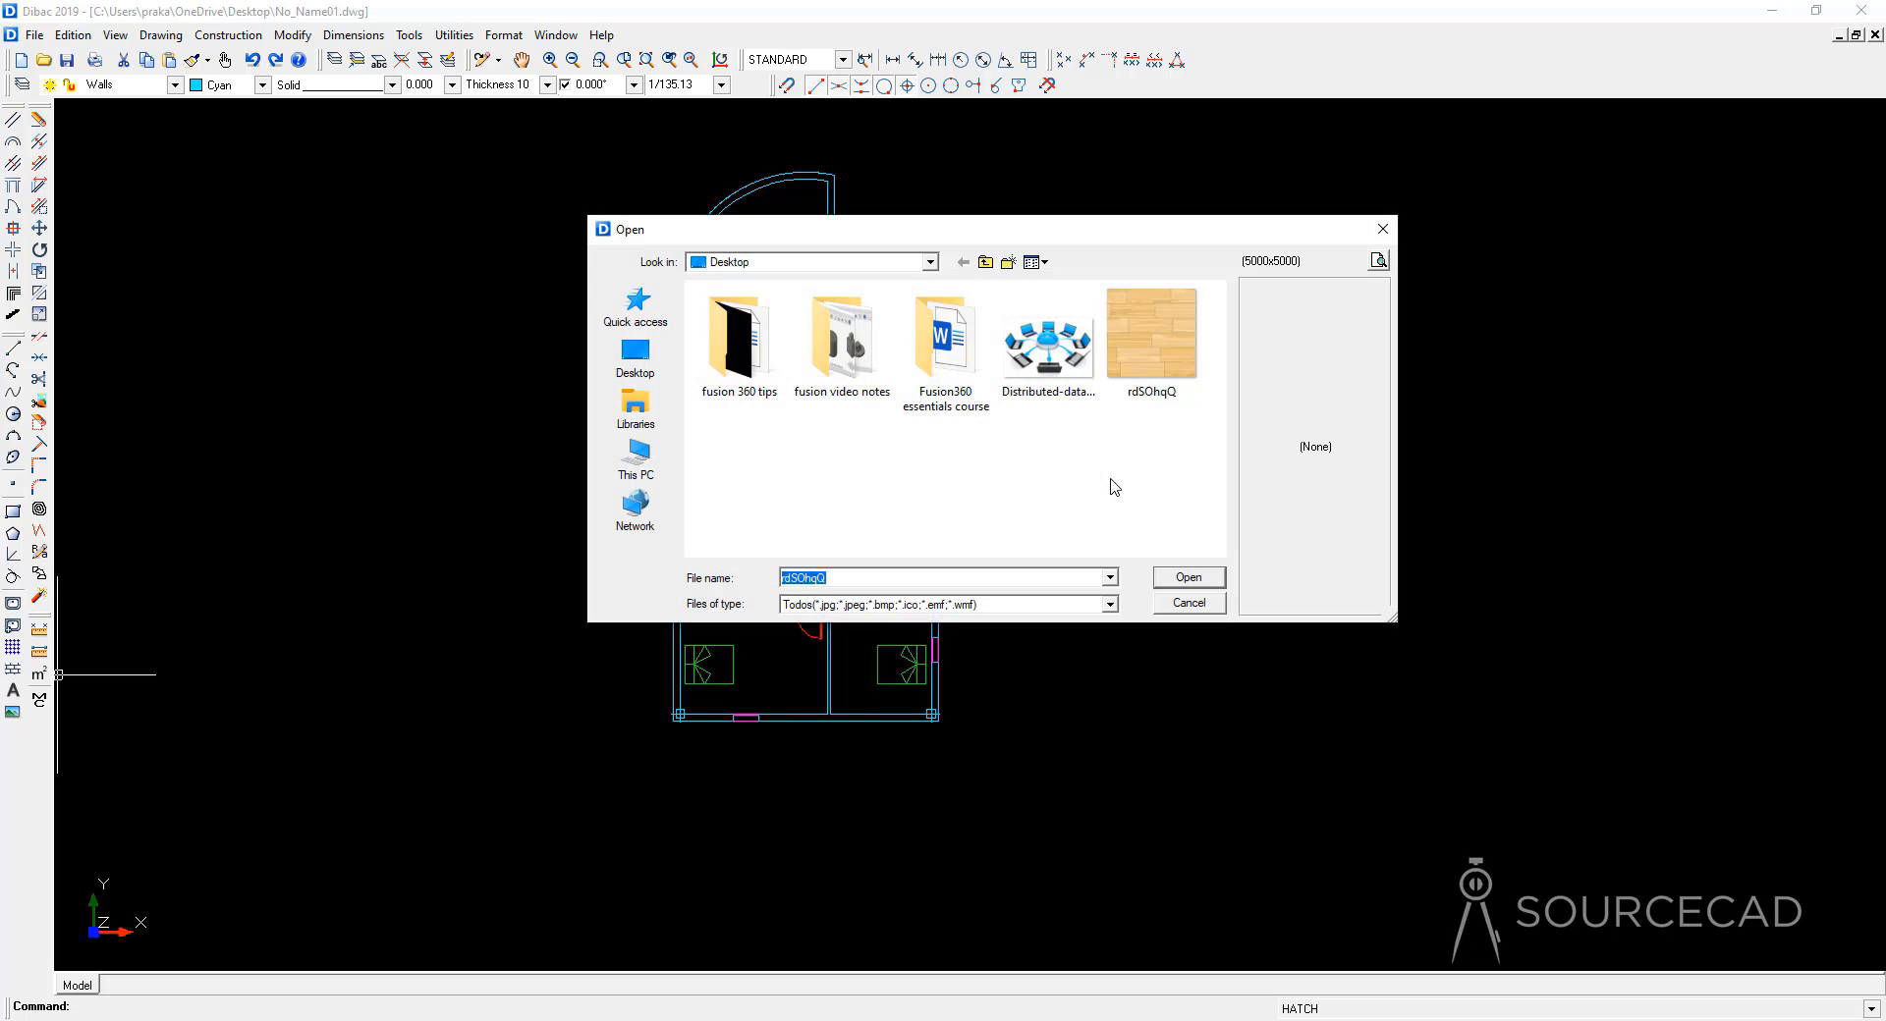
click(1179, 365)
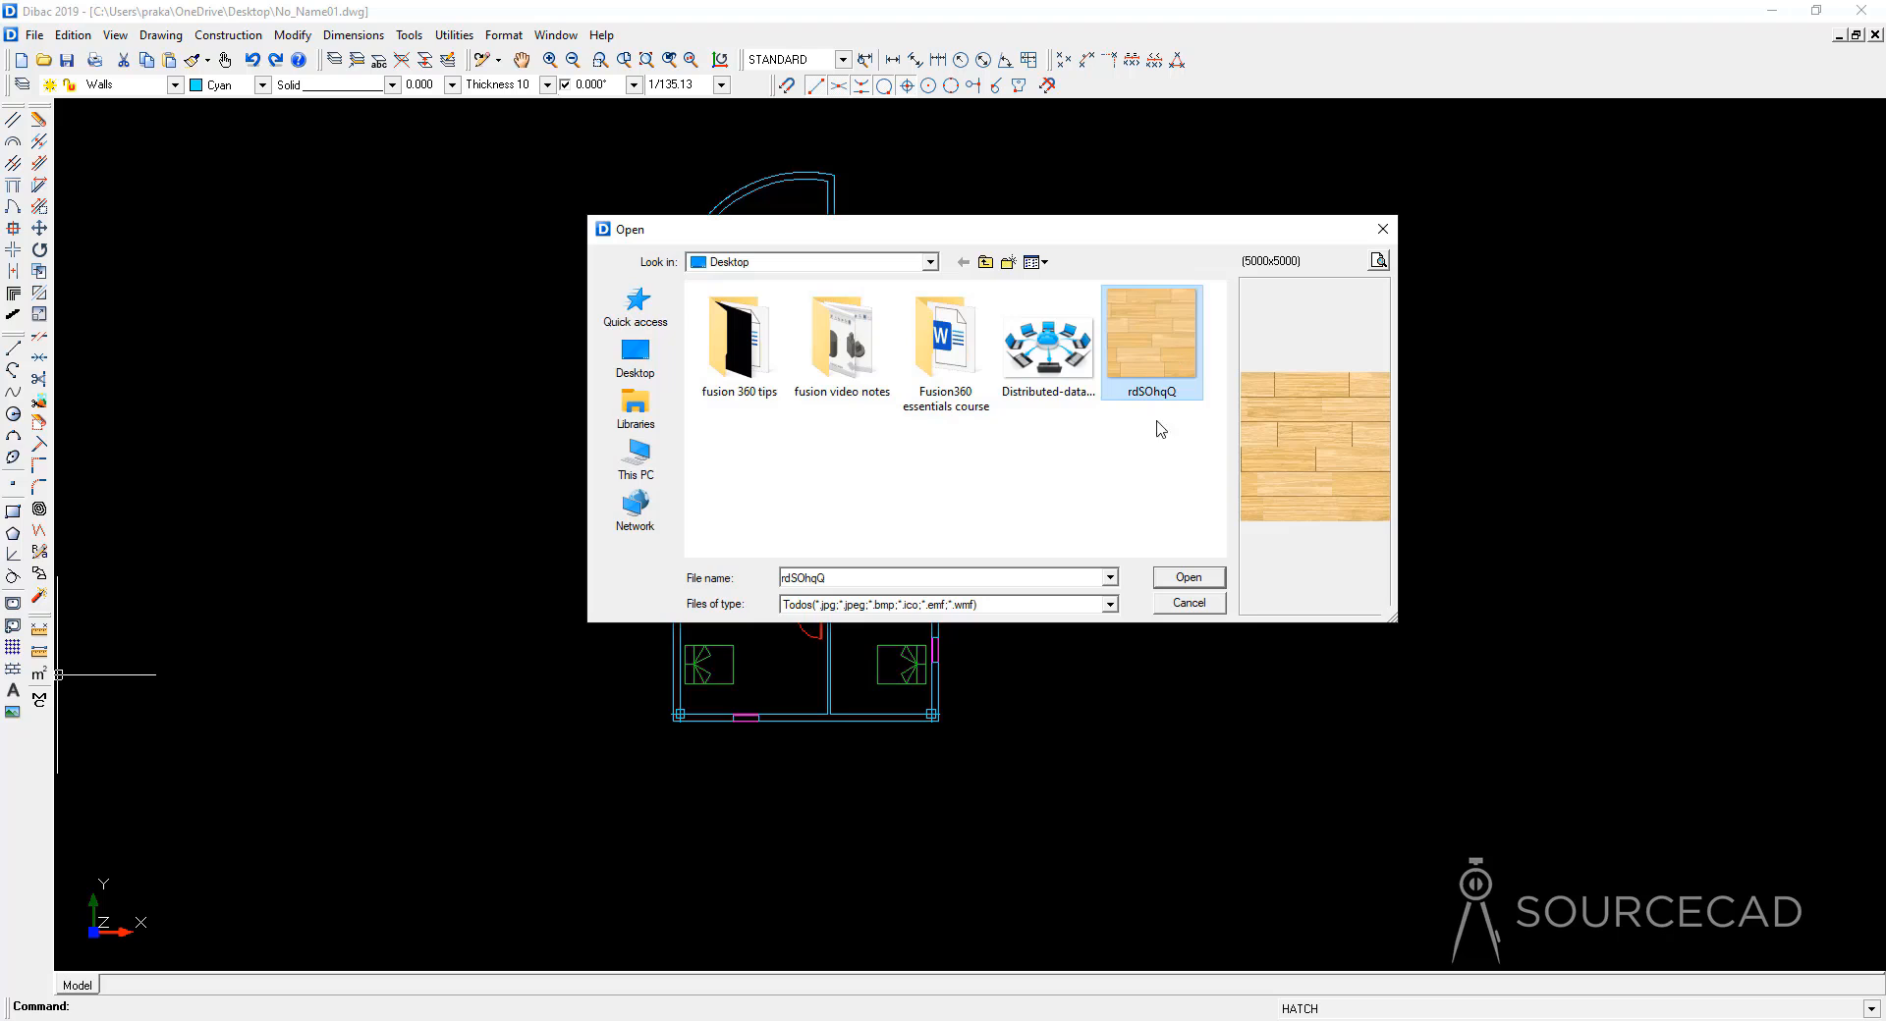
click(1184, 584)
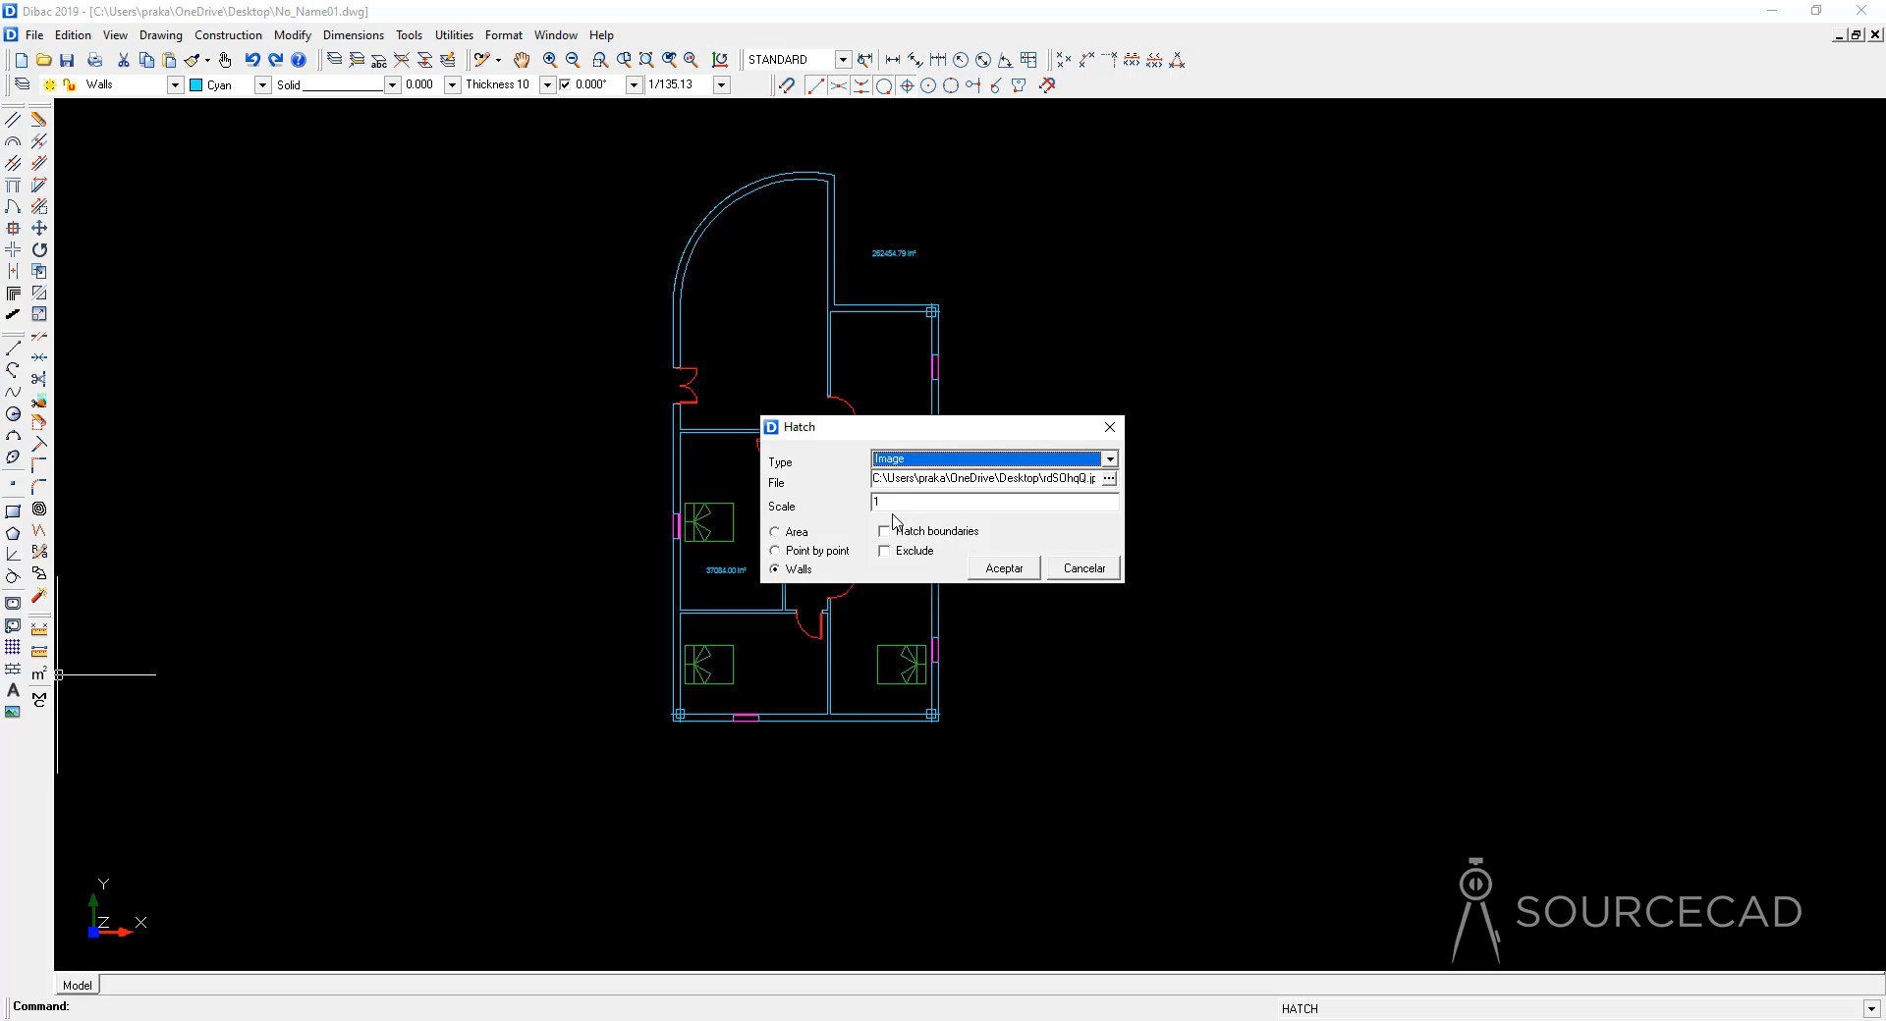
Step: Set the image hatch scale to 0.01, choose Area as the hatching method and accept the settings
drag(893, 504, 867, 502)
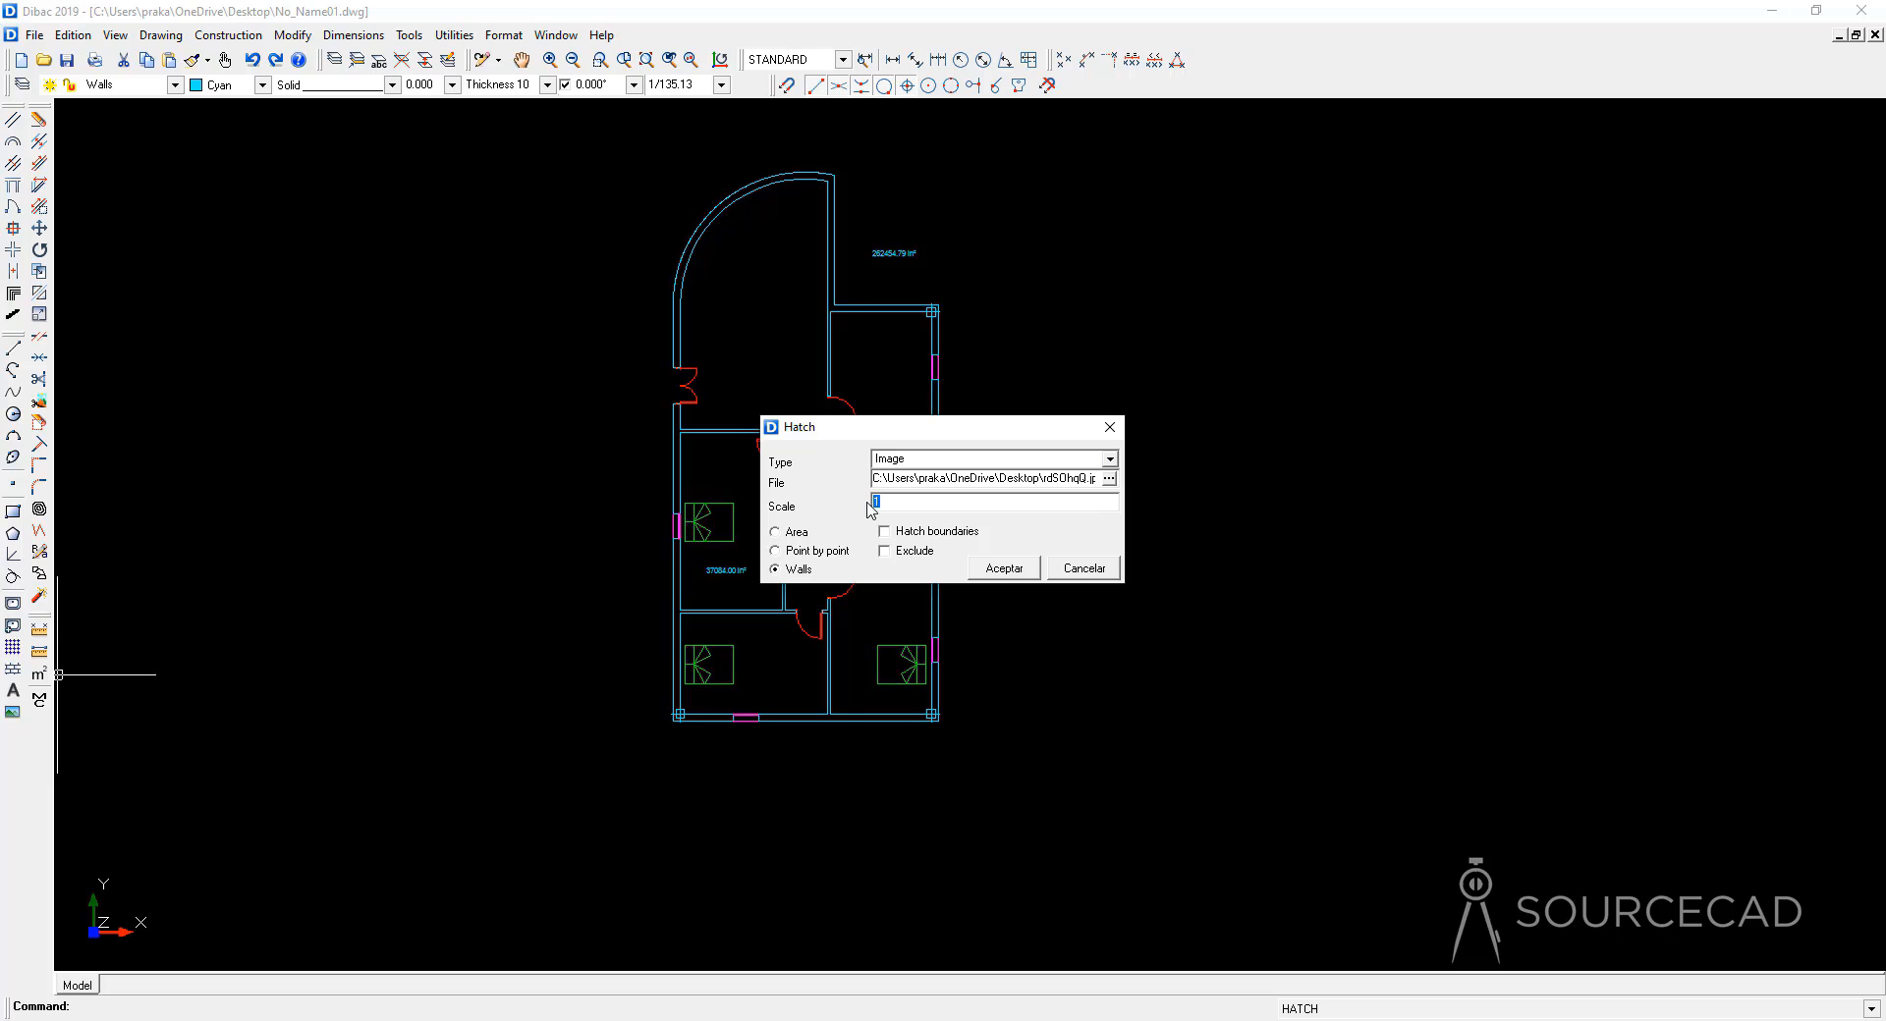
text(0.01)
click(796, 533)
click(1005, 570)
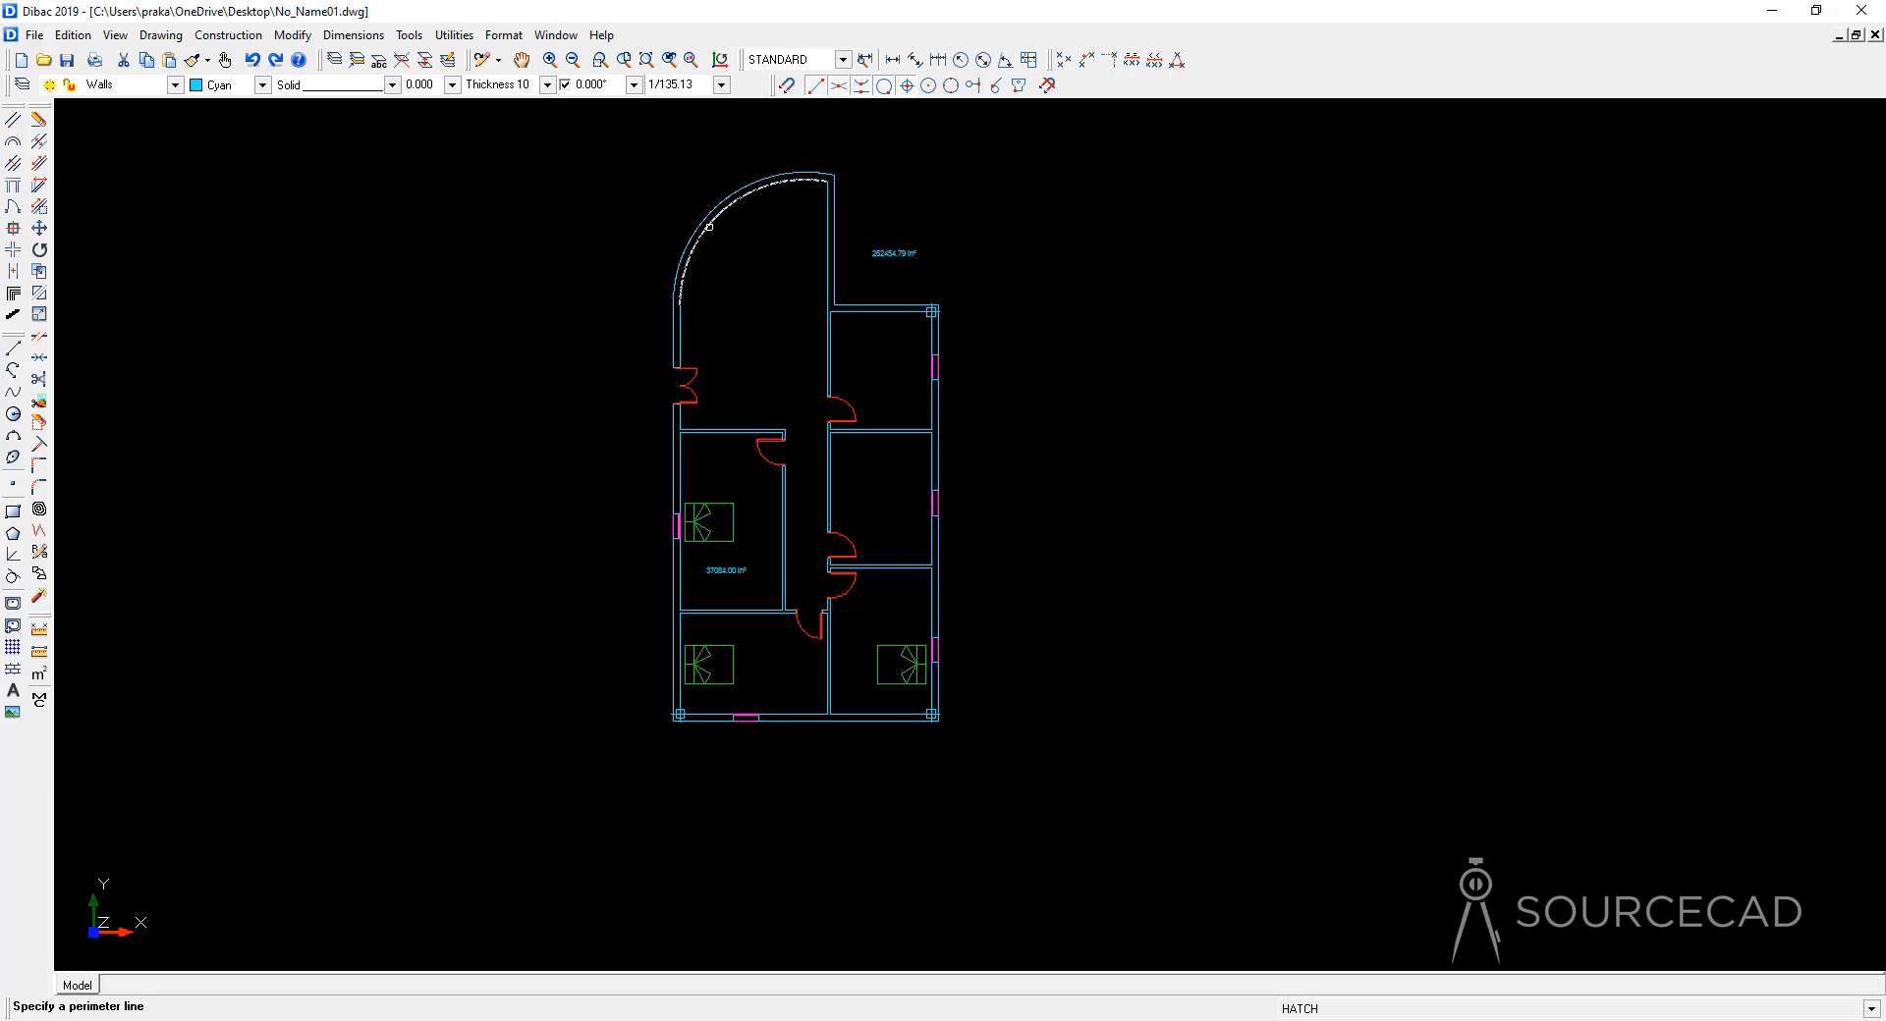
Step: Apply the wood image hatch to the curved hall with its corridor and to the three rooms containing beds, then end the command
click(710, 227)
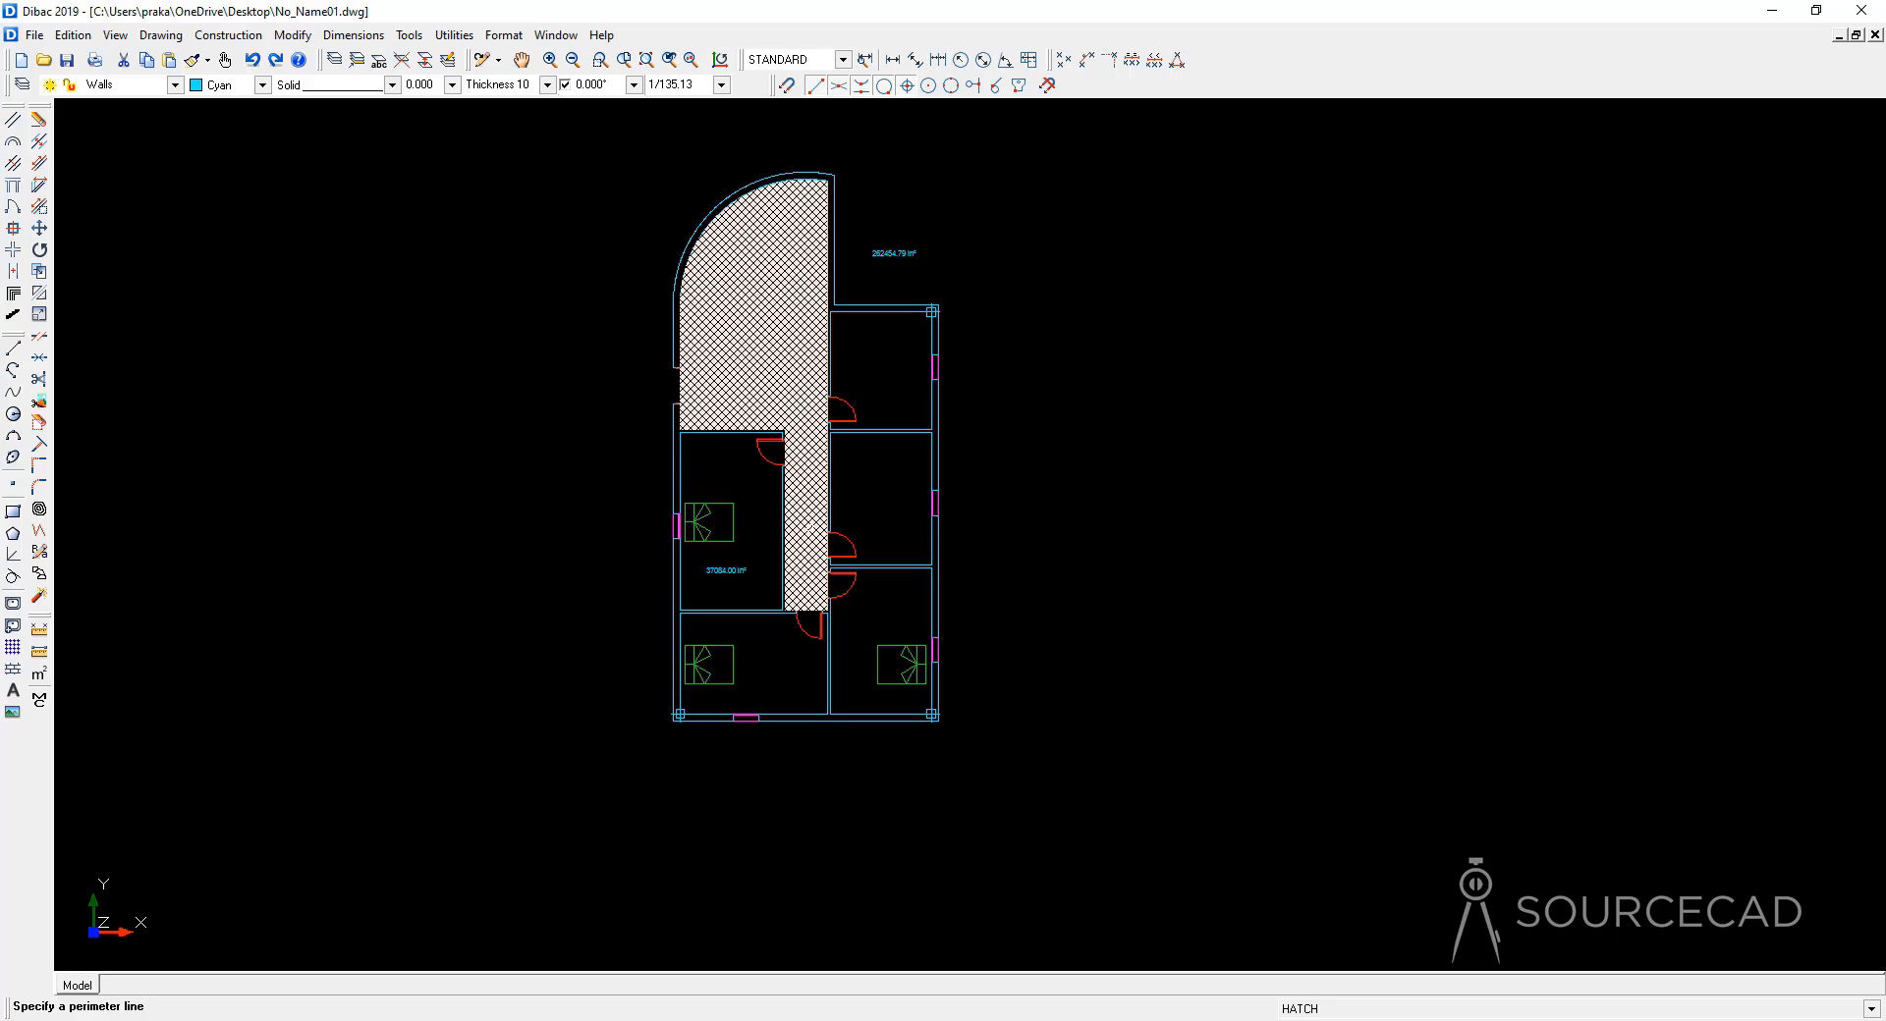
click(681, 449)
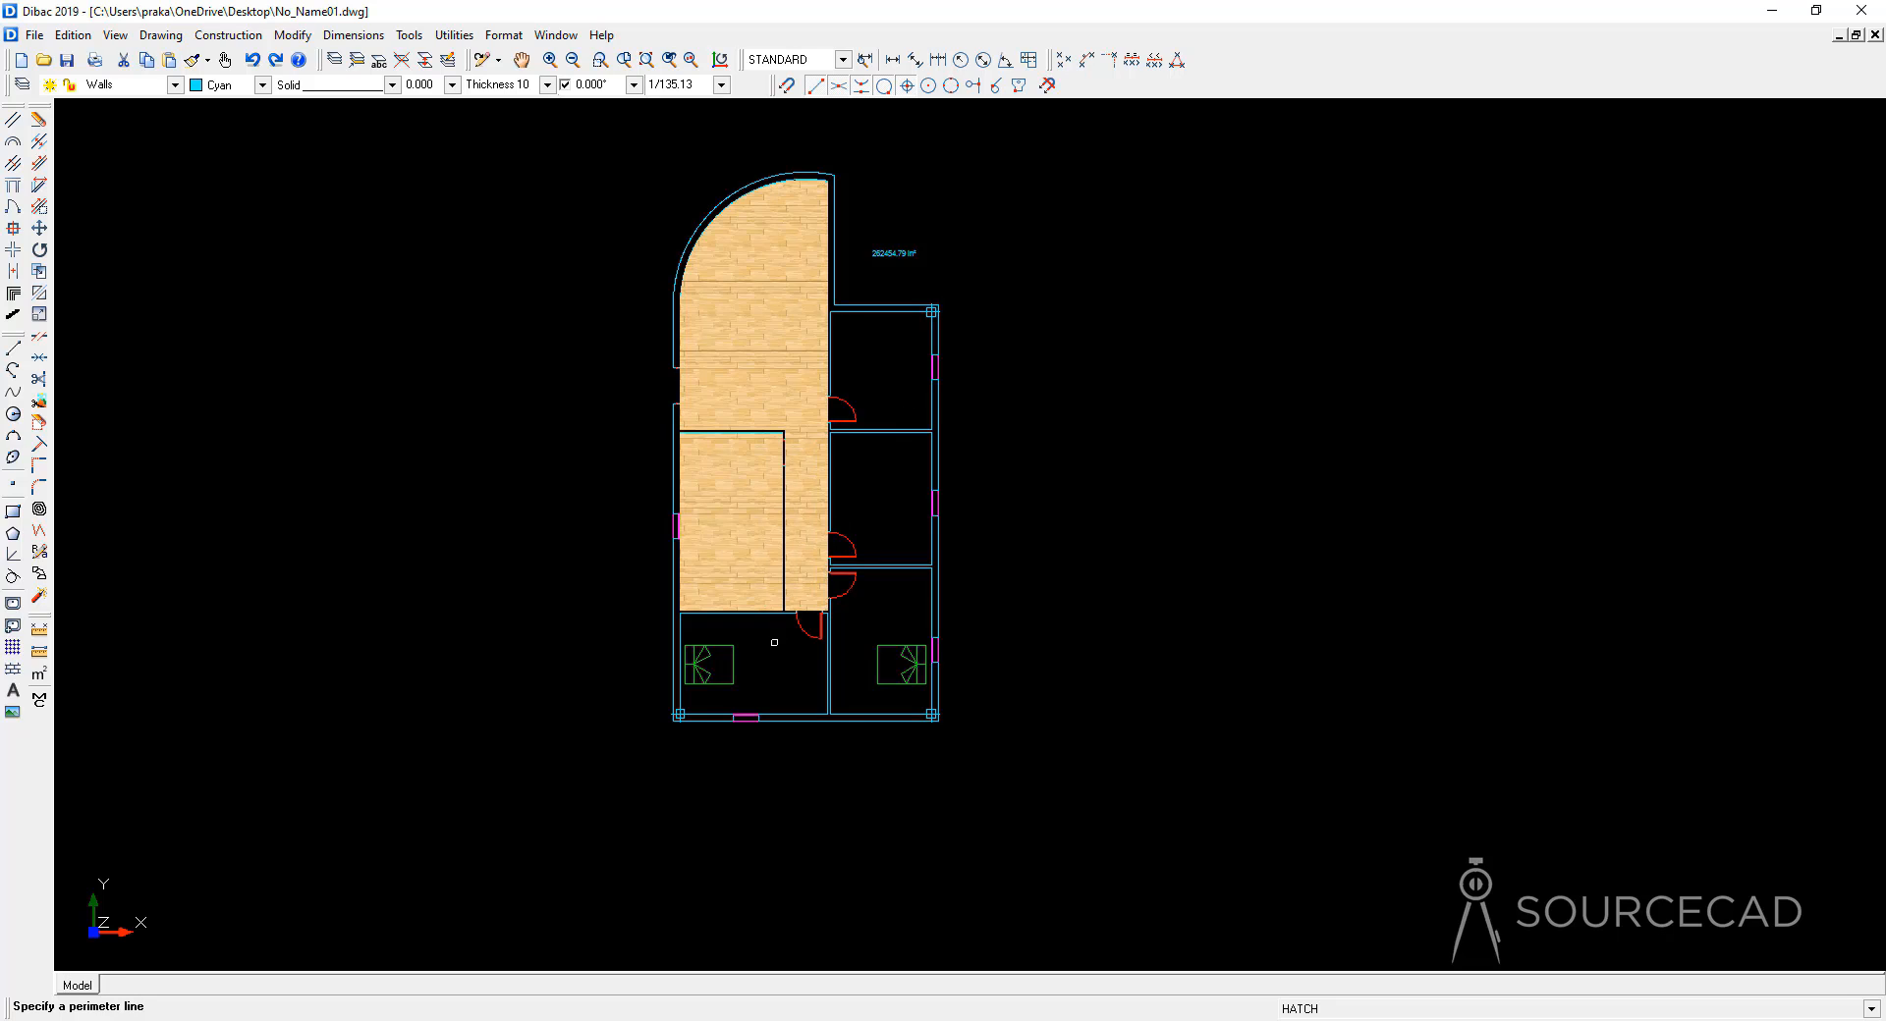
click(762, 616)
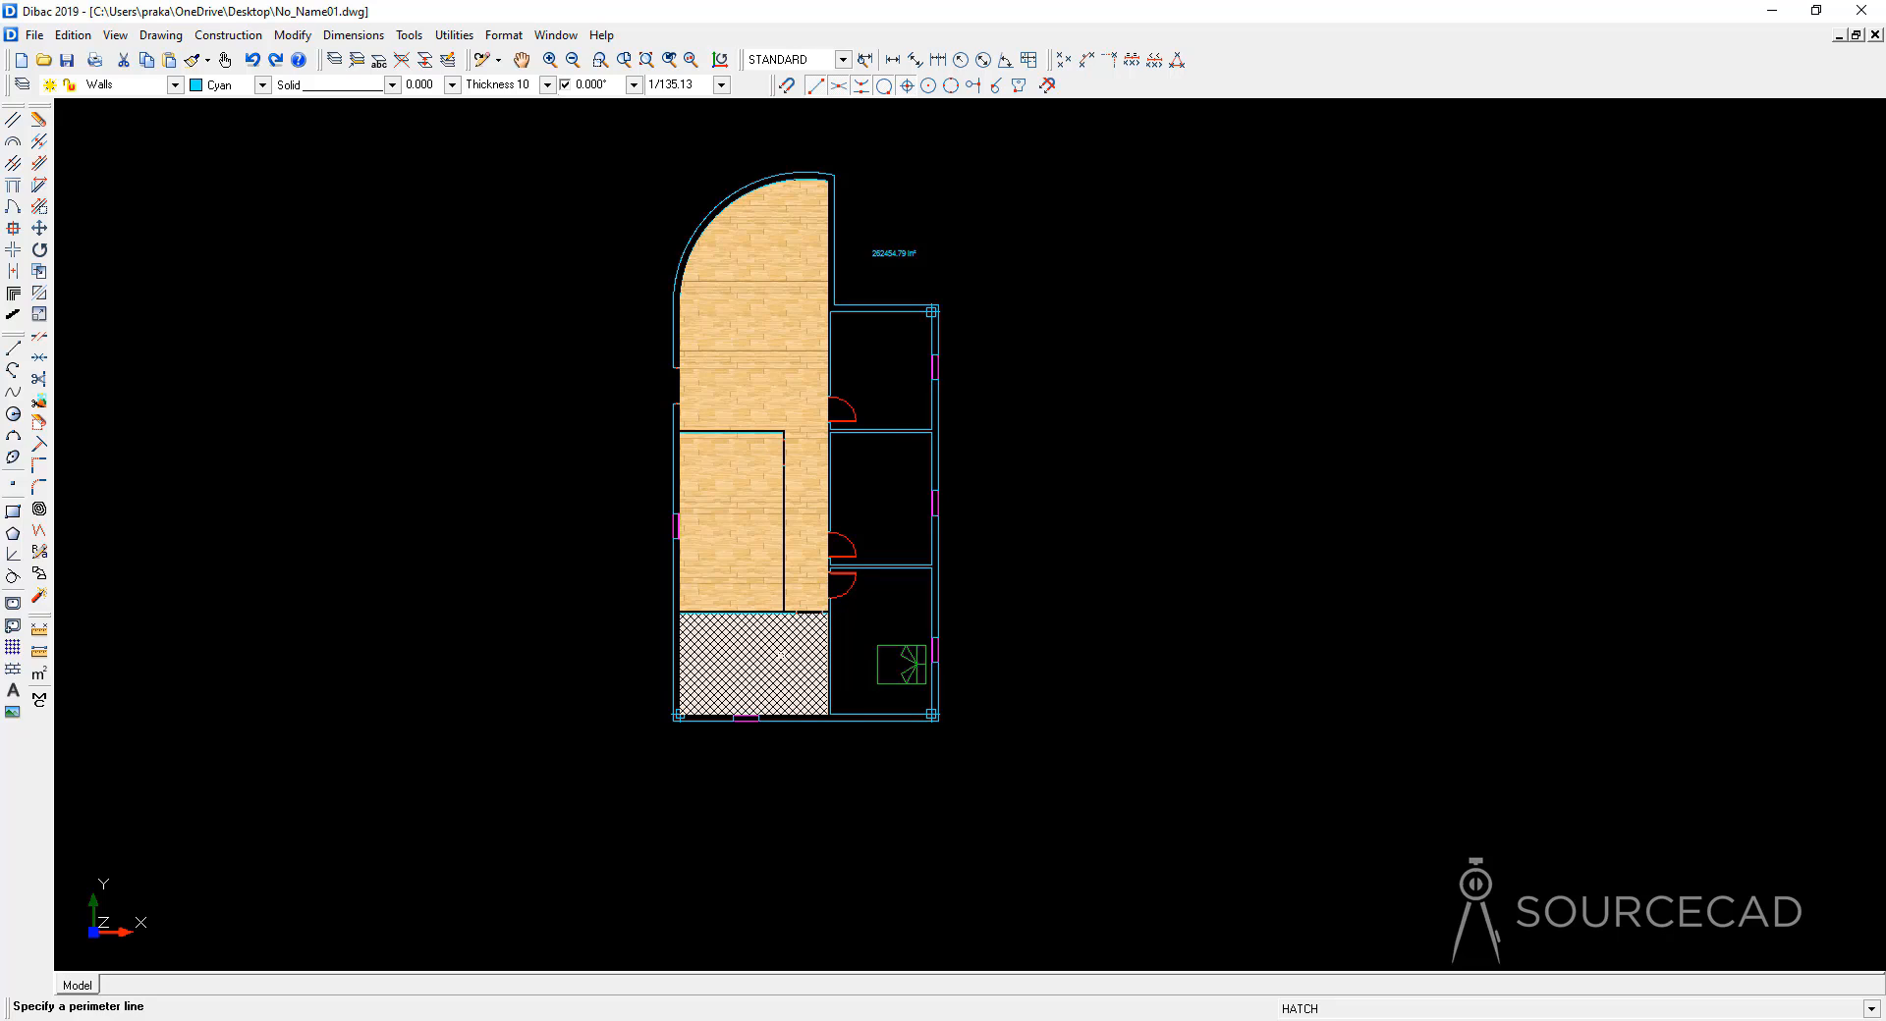
click(858, 610)
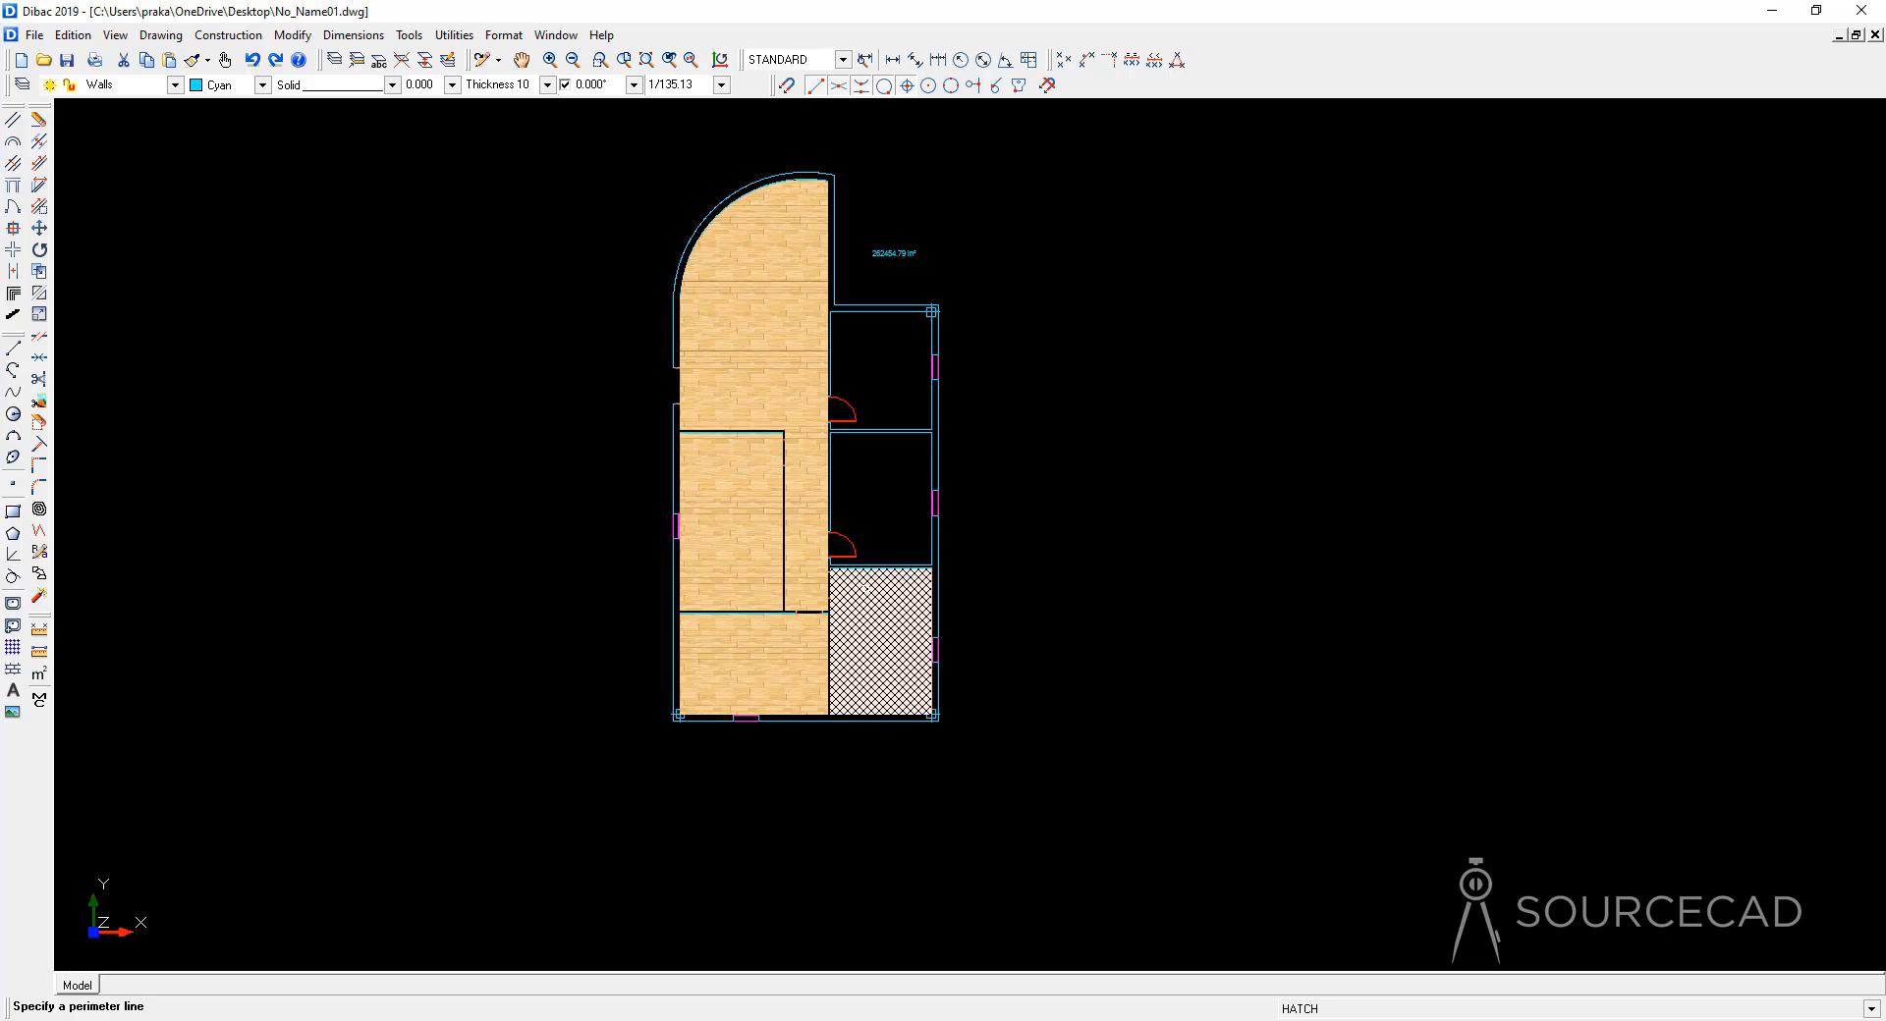
key(Escape)
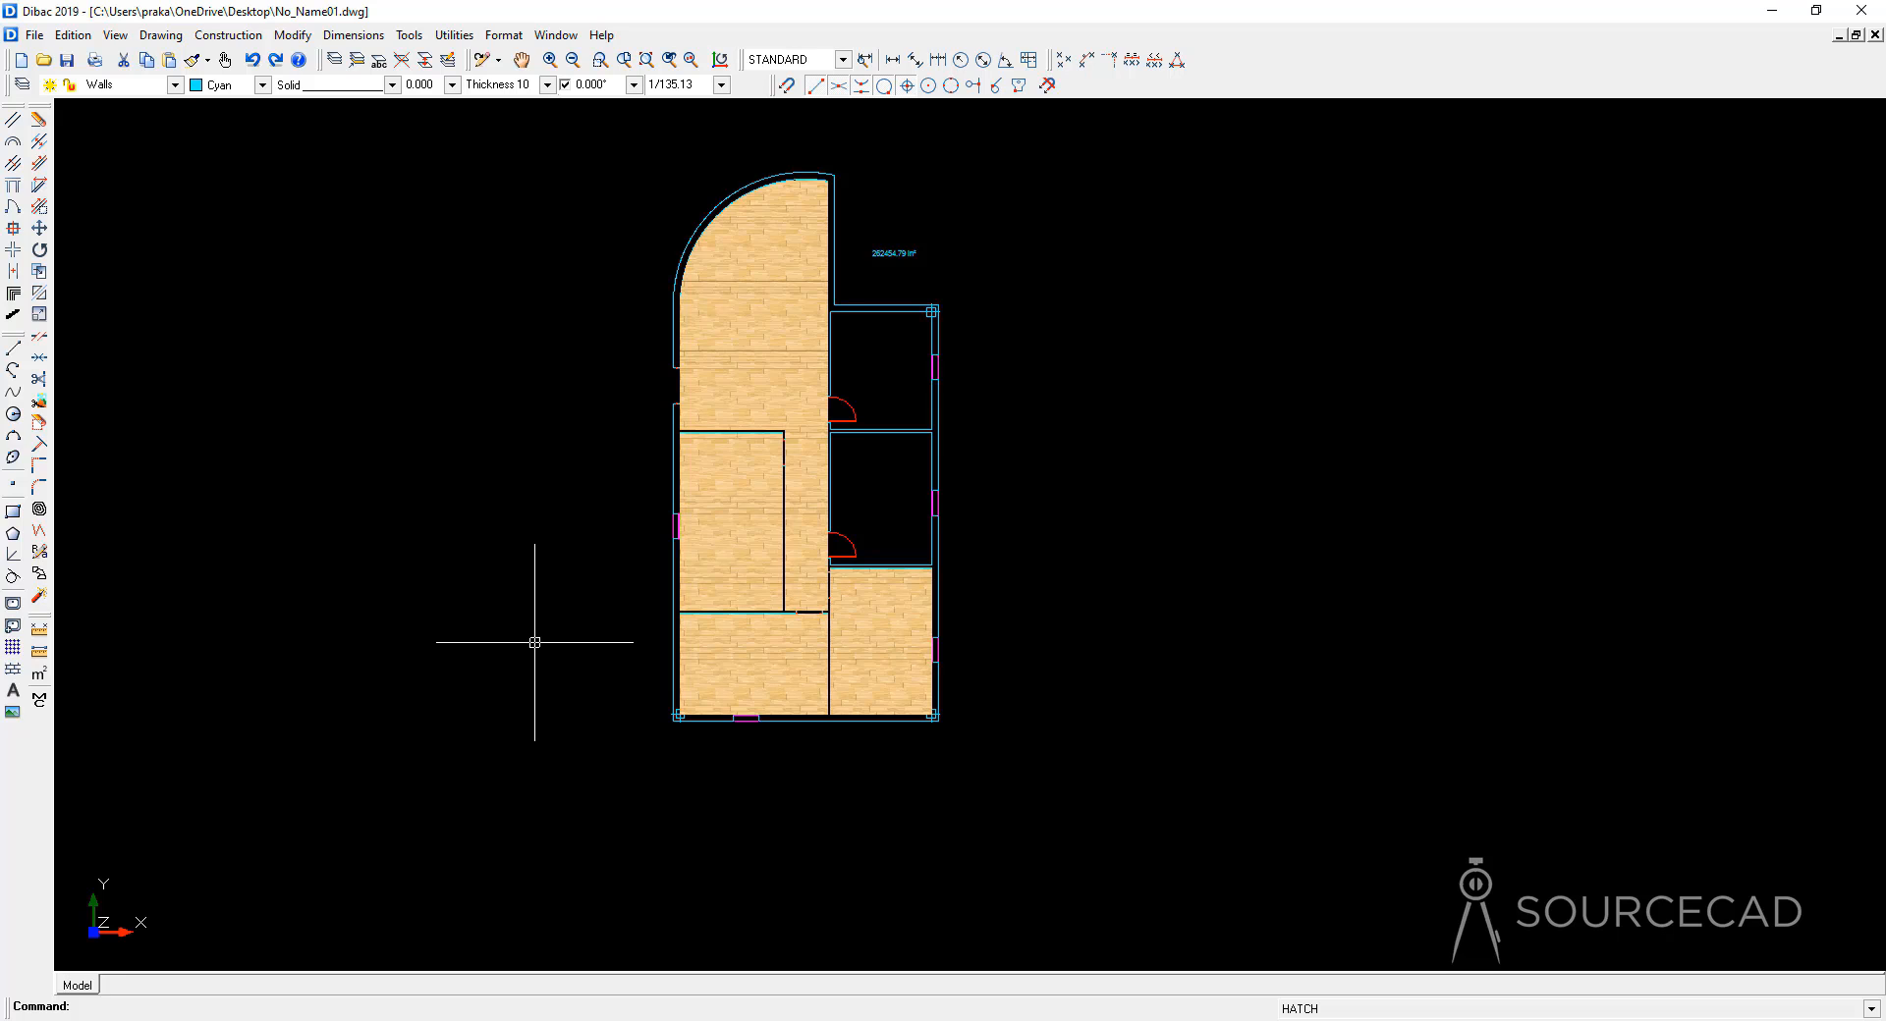
Step: Select all the wood image hatches and send them to the back, behind the doors, beds and area label
click(754, 309)
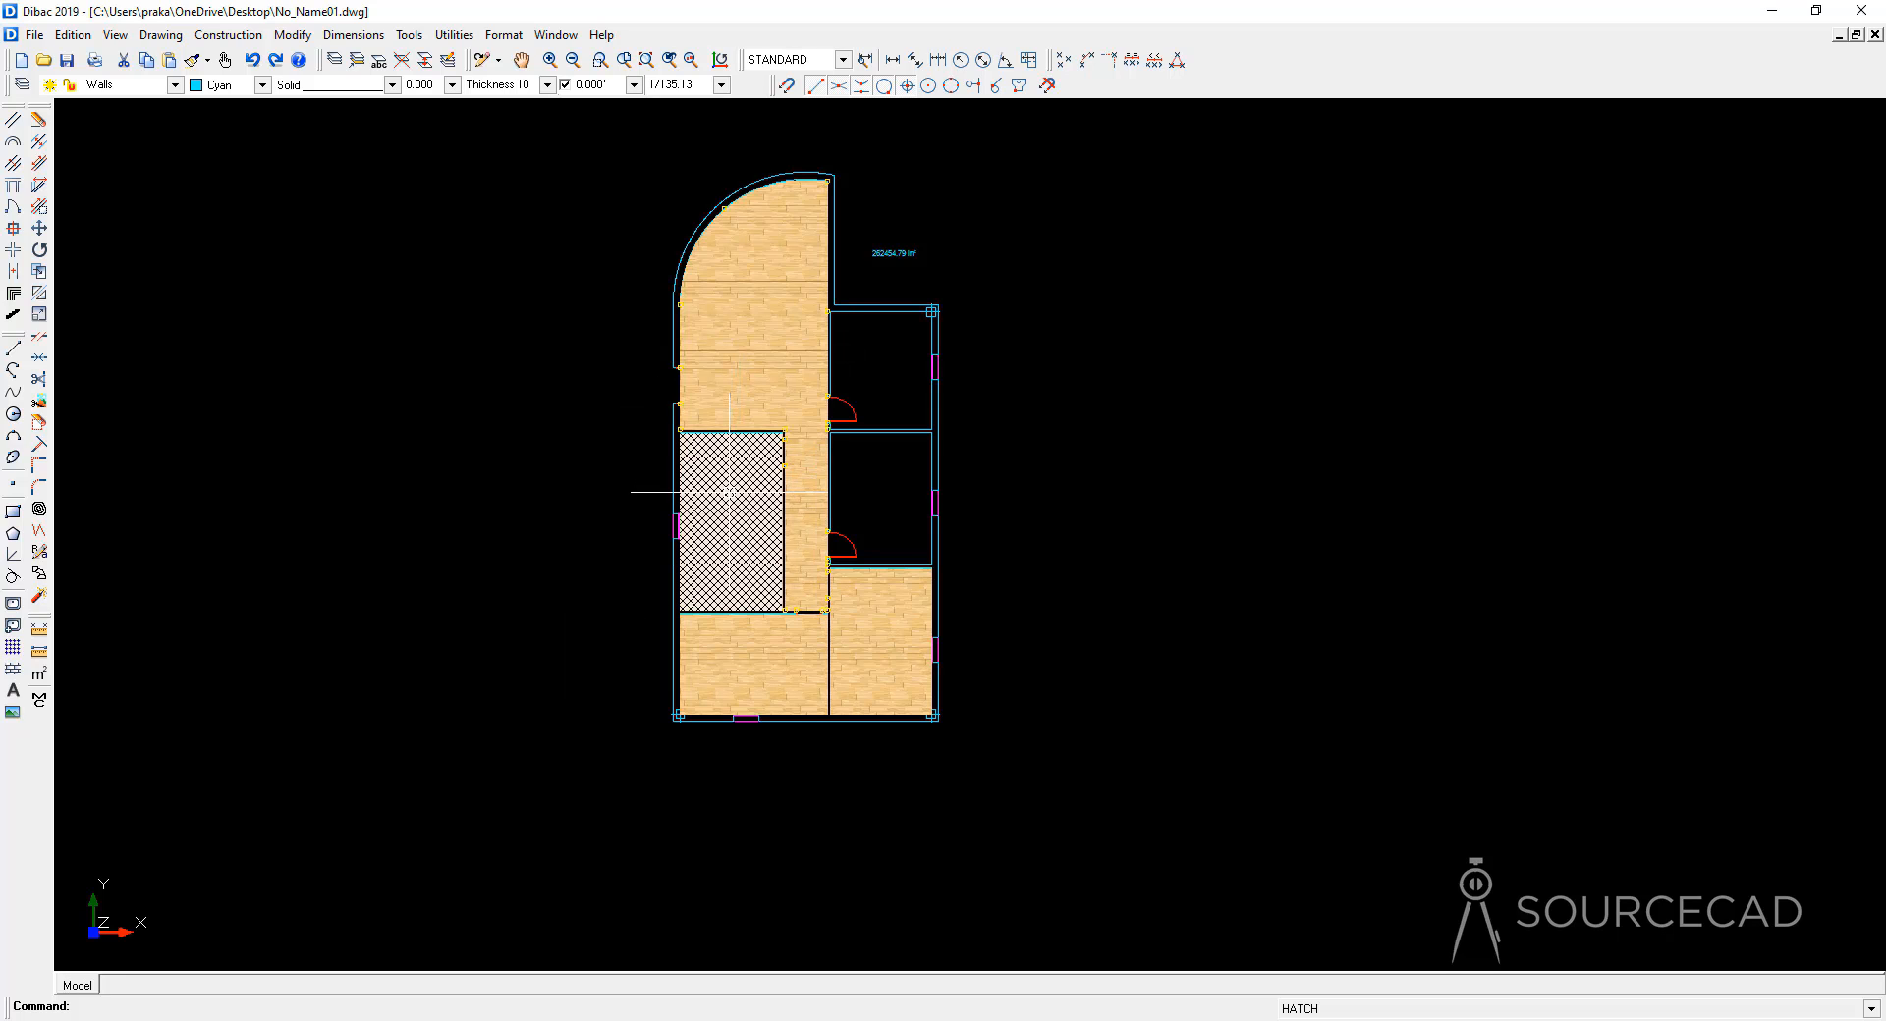
click(861, 621)
click(458, 37)
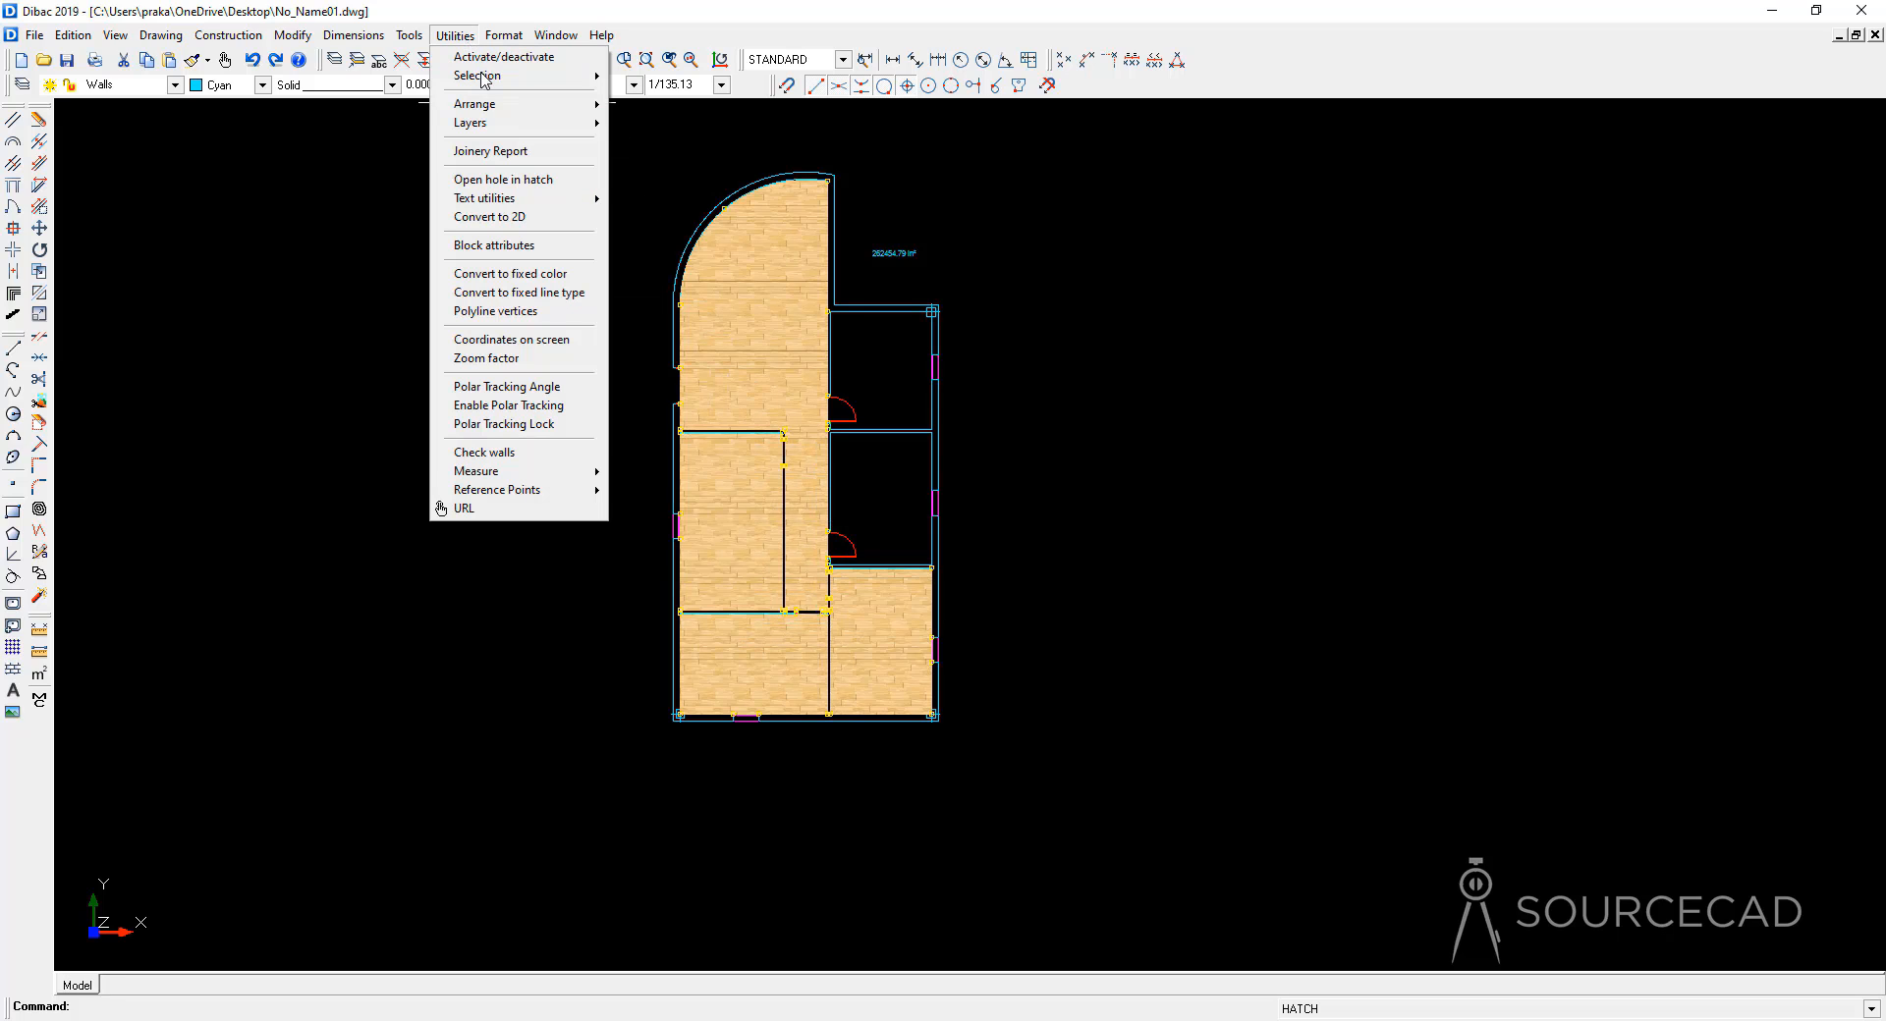
mouse_move(511, 104)
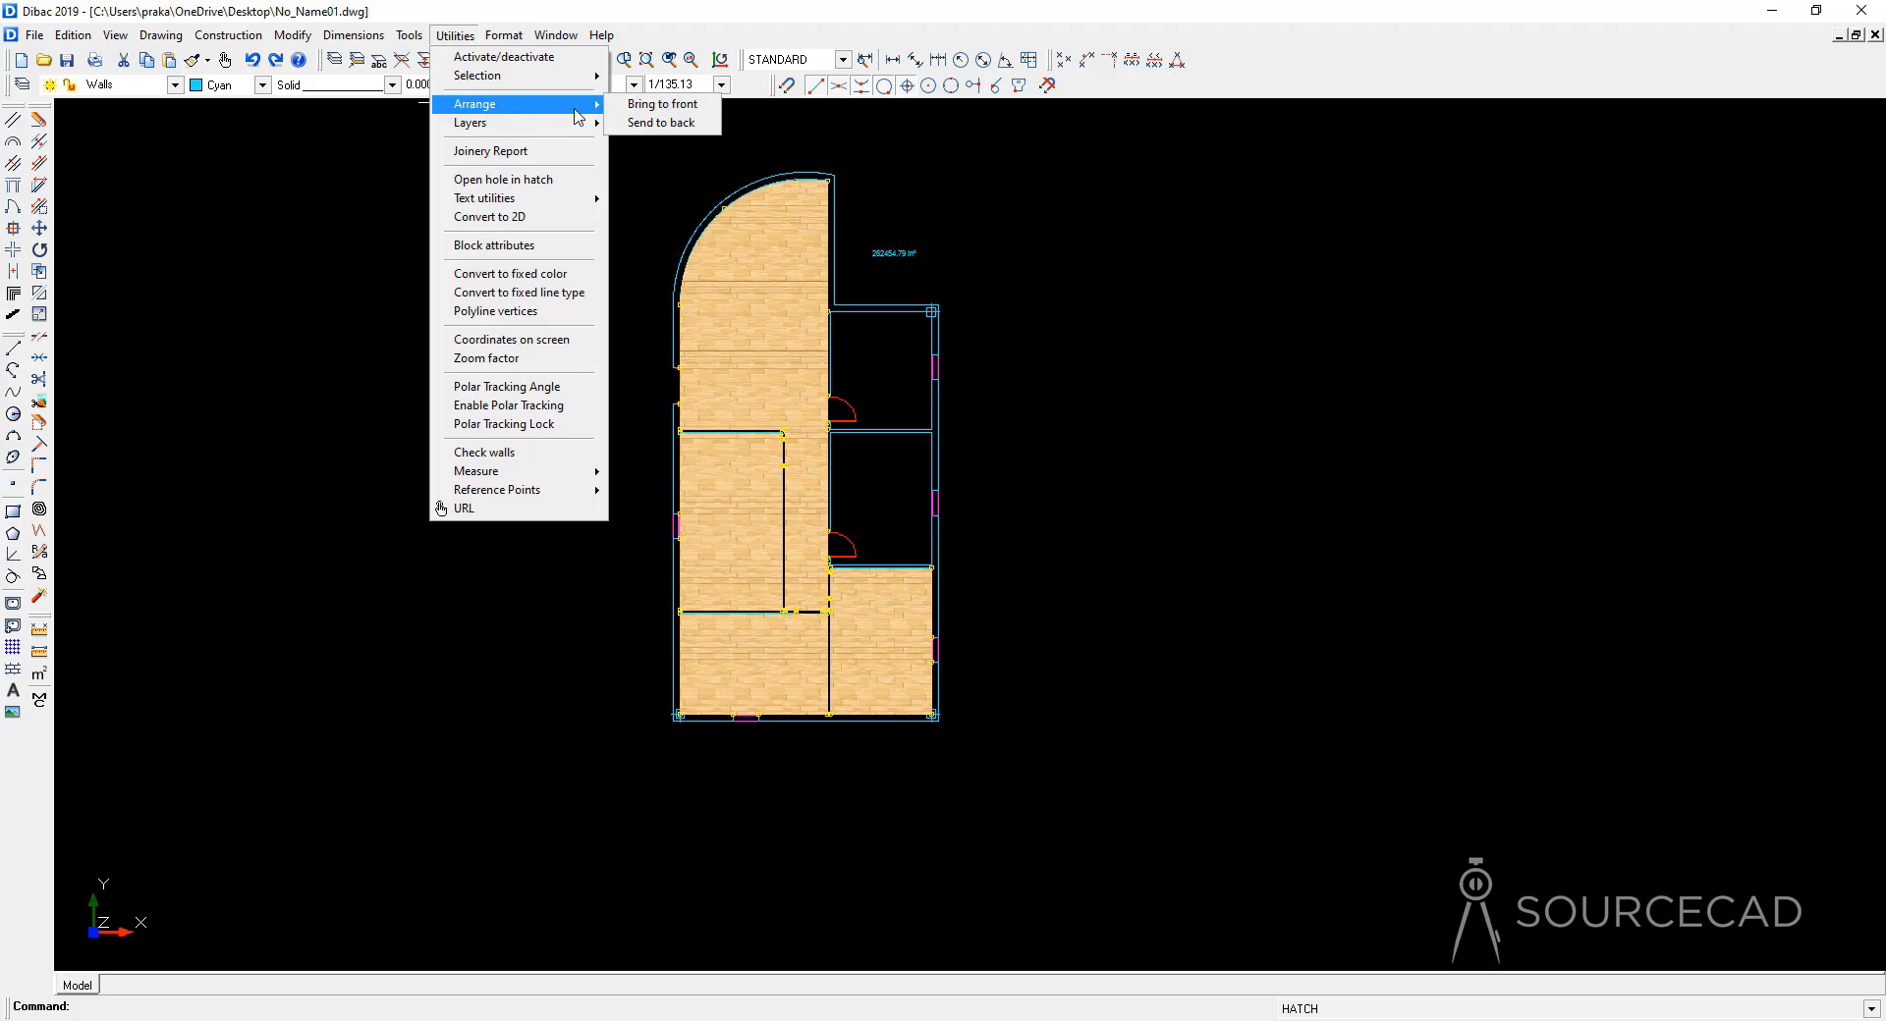
click(676, 126)
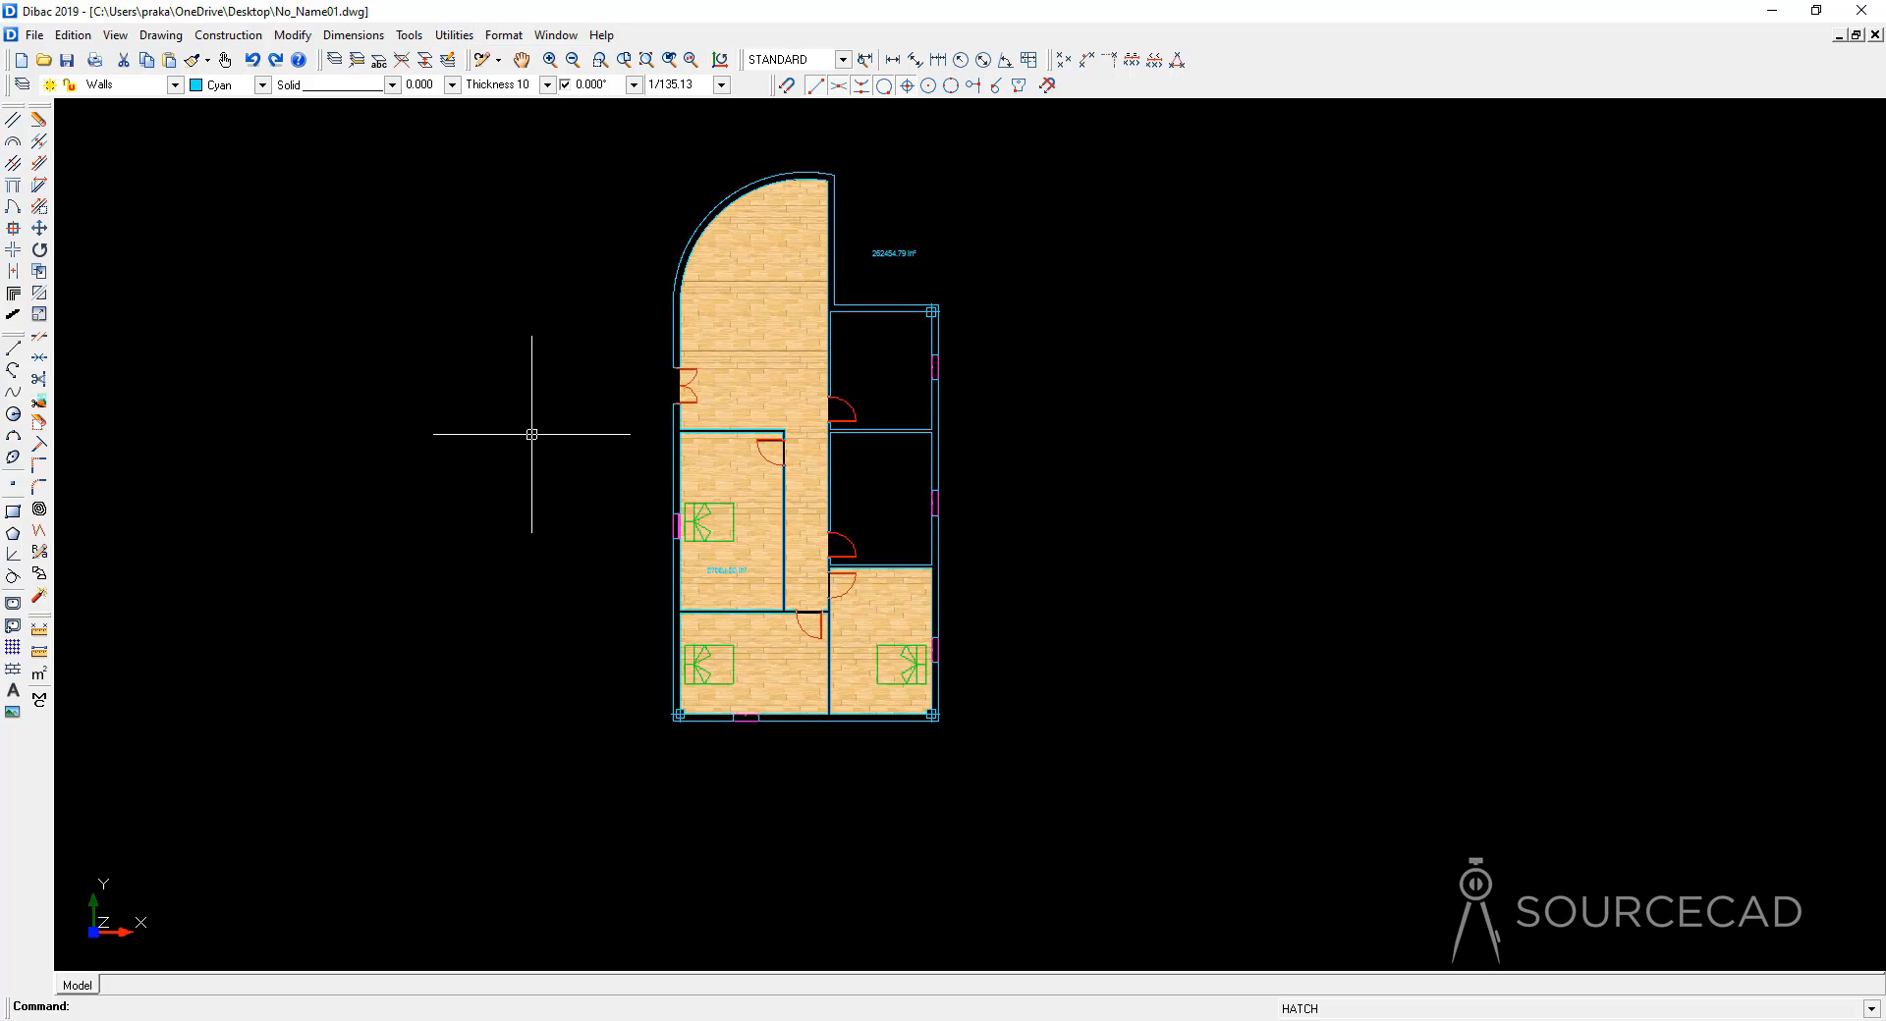